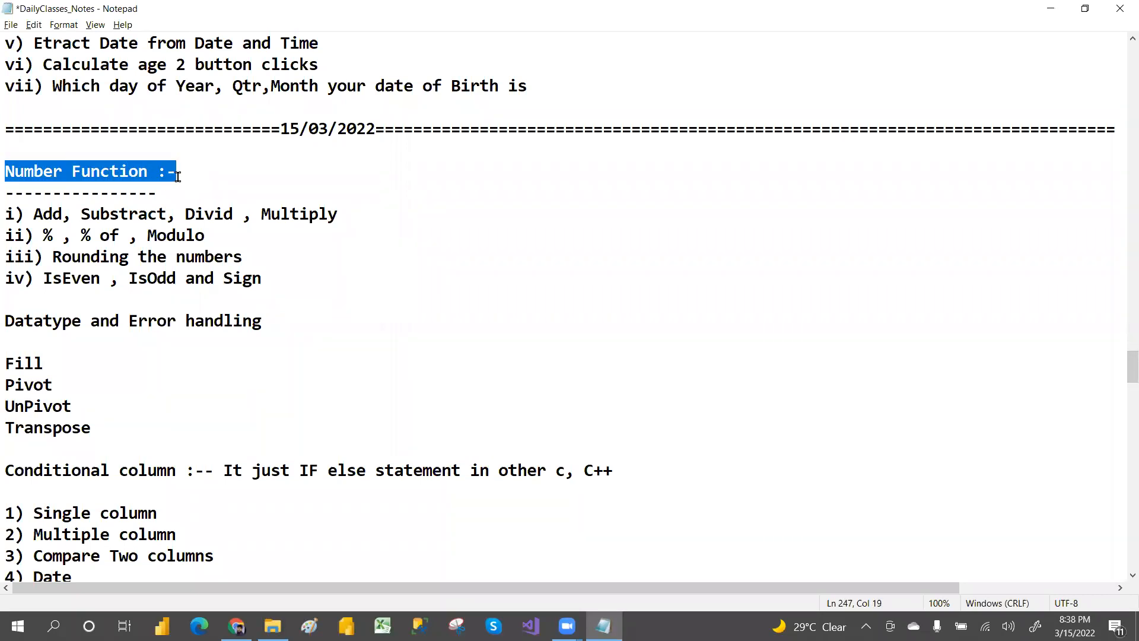
# Review the first two Number Function topics in the class notes: the arithmetic operations, and %, % of and Modulo
pyautogui.click(161, 225)
pyautogui.moveTo(33, 215); pyautogui.dragTo(345, 213)
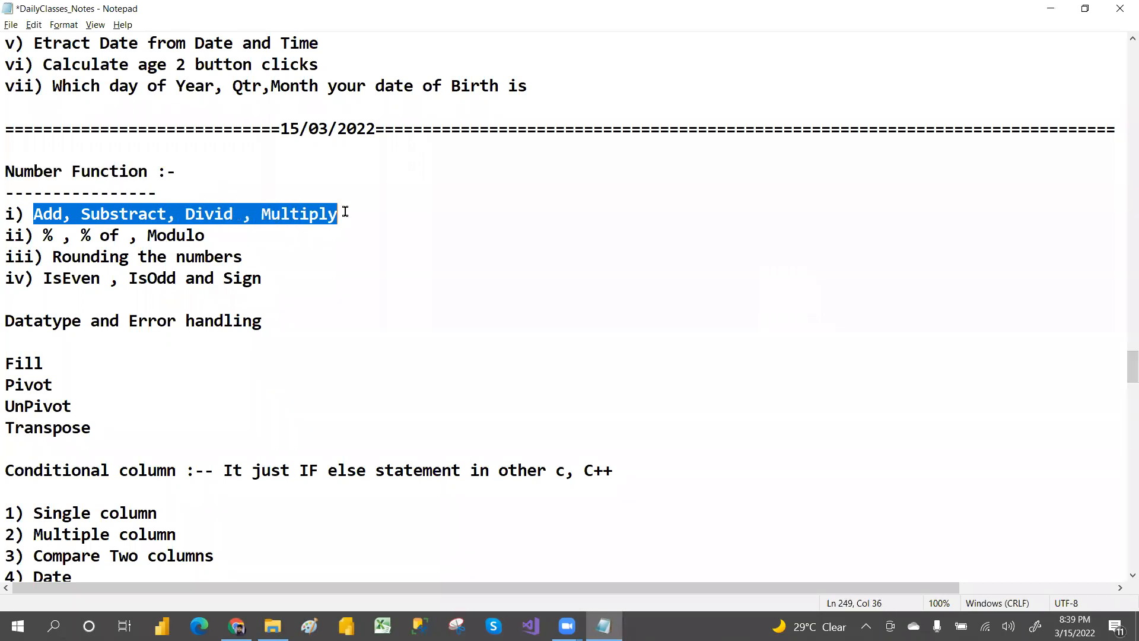
pyautogui.moveTo(44, 235); pyautogui.dragTo(223, 237)
pyautogui.click(223, 237)
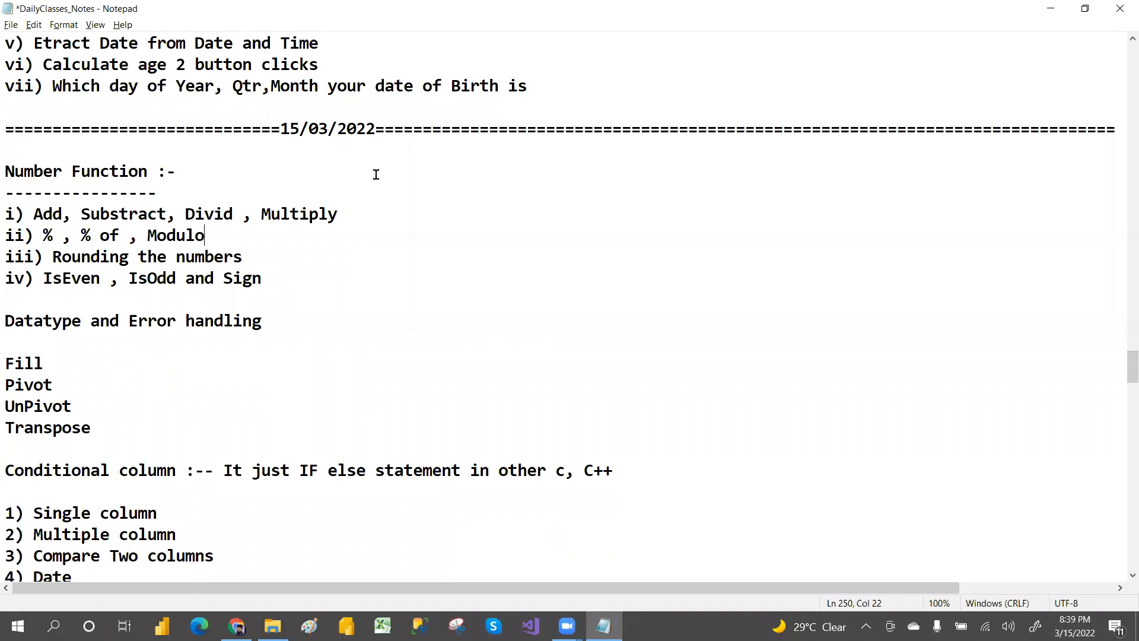
pyautogui.hotkey('alt', 'Tab')
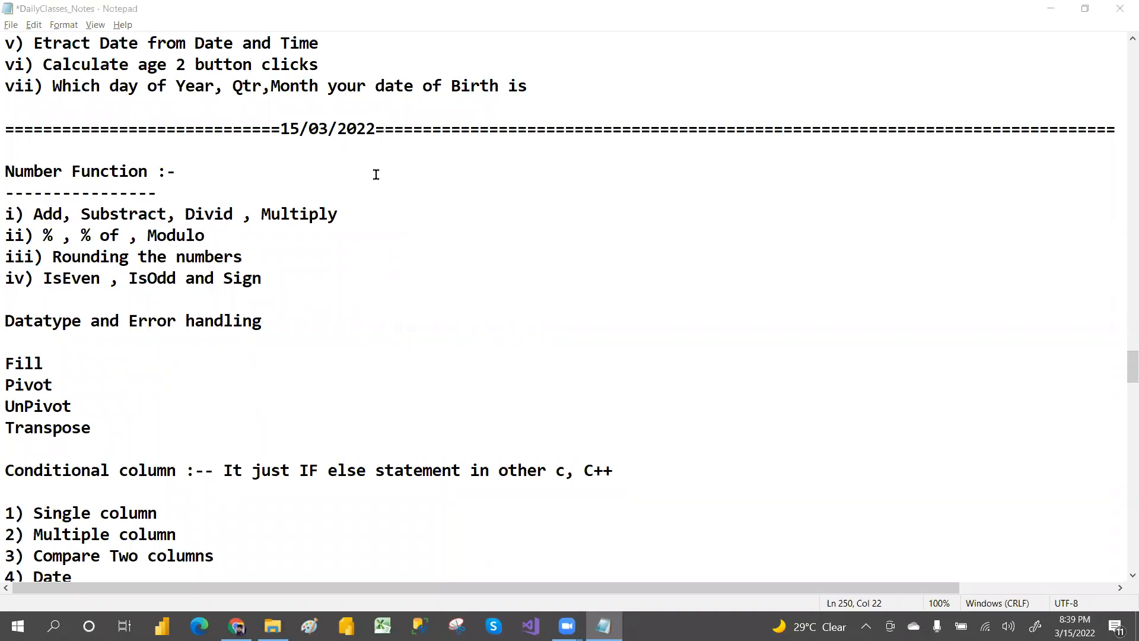
pyautogui.moveTo(181, 215); pyautogui.dragTo(353, 215)
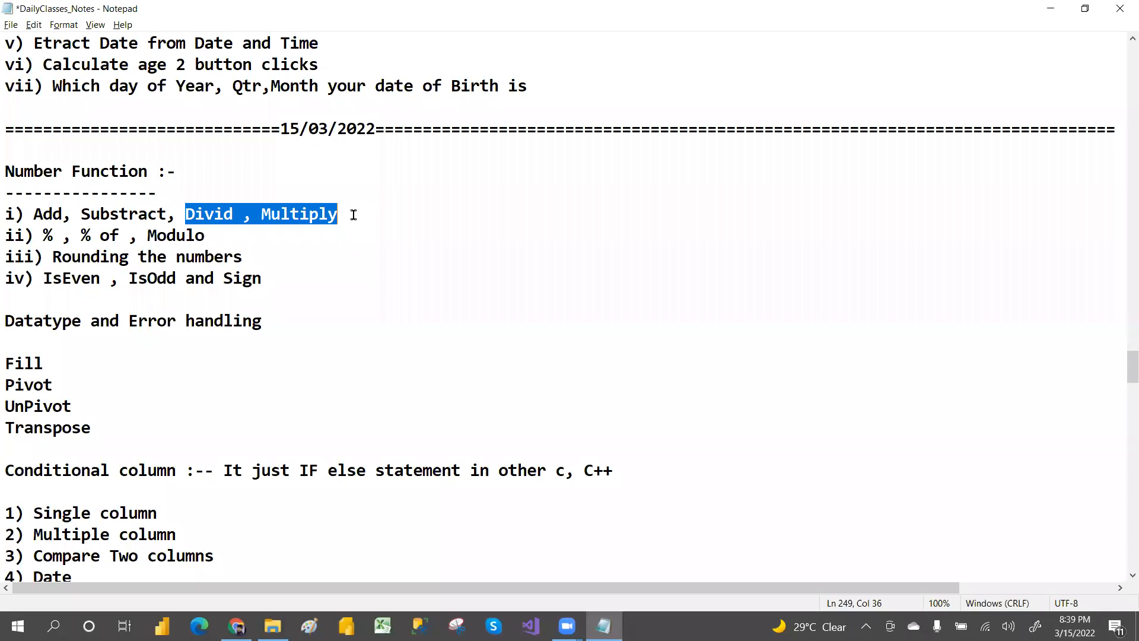
# Switch to Power BI Desktop and connect to the Excel workbook Power BI_transfrom_sample_data in the PracticeFiles folder
pyautogui.click(162, 626)
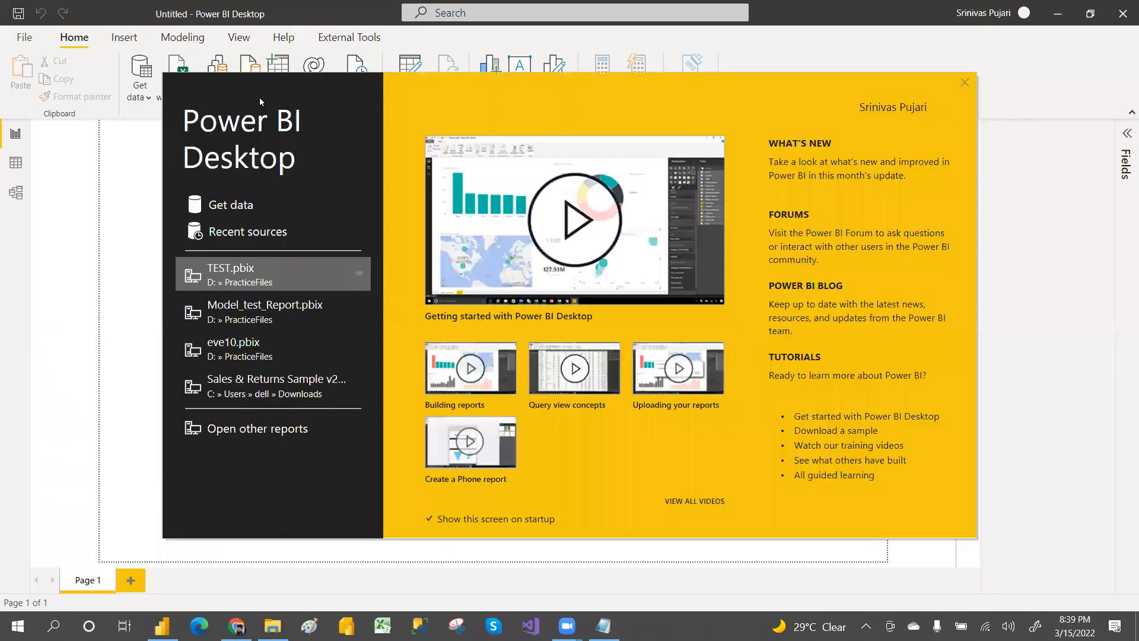
pyautogui.click(965, 82)
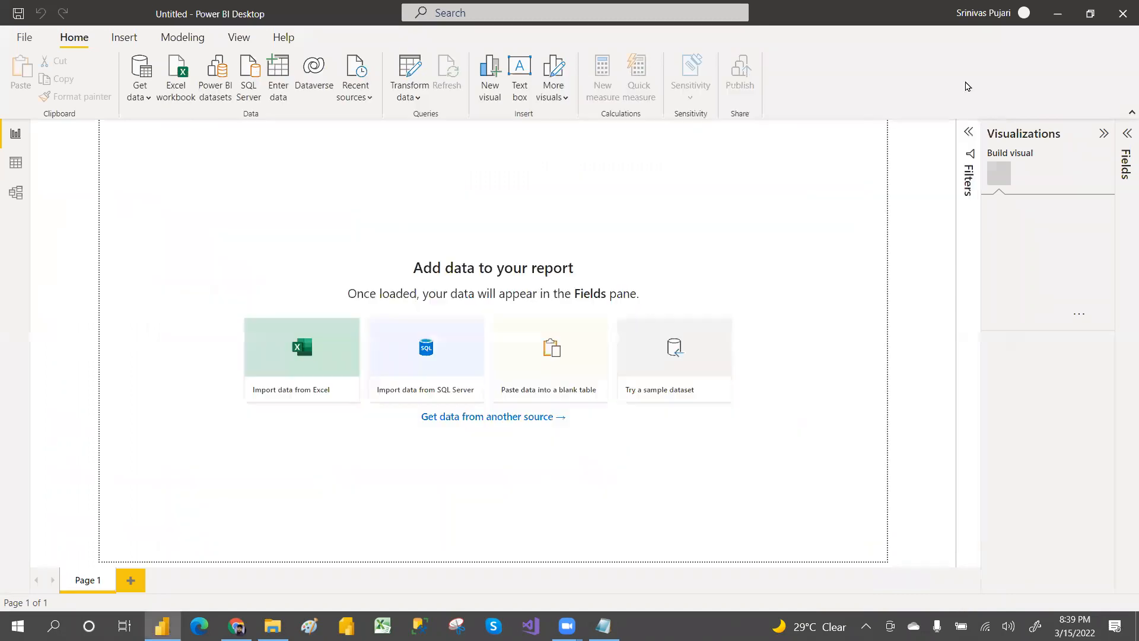
pyautogui.click(140, 98)
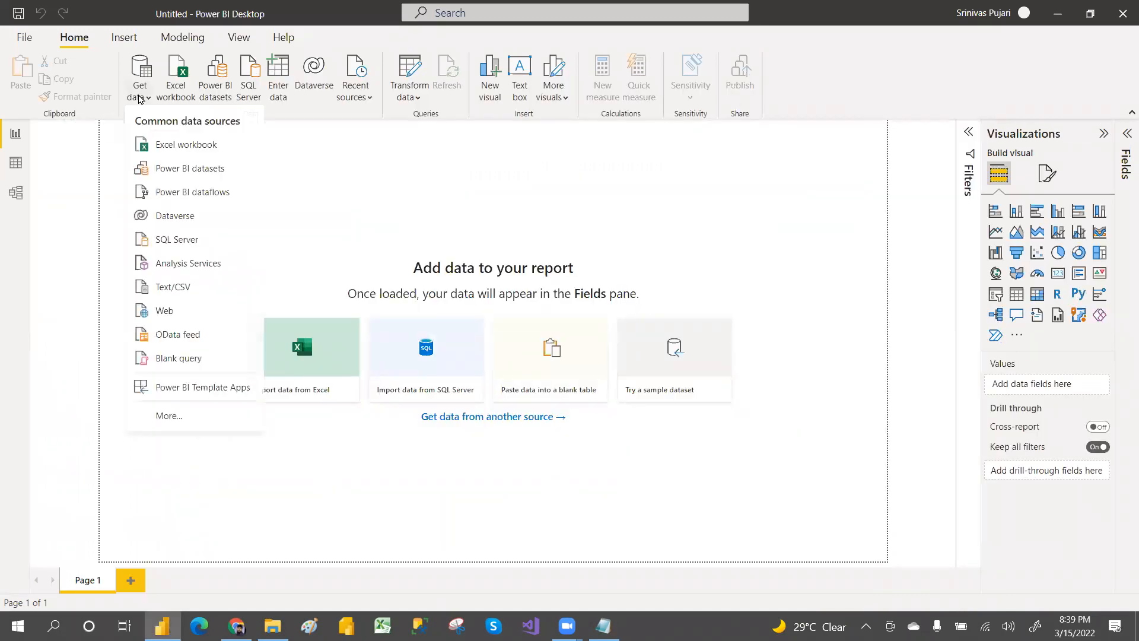
pyautogui.click(176, 146)
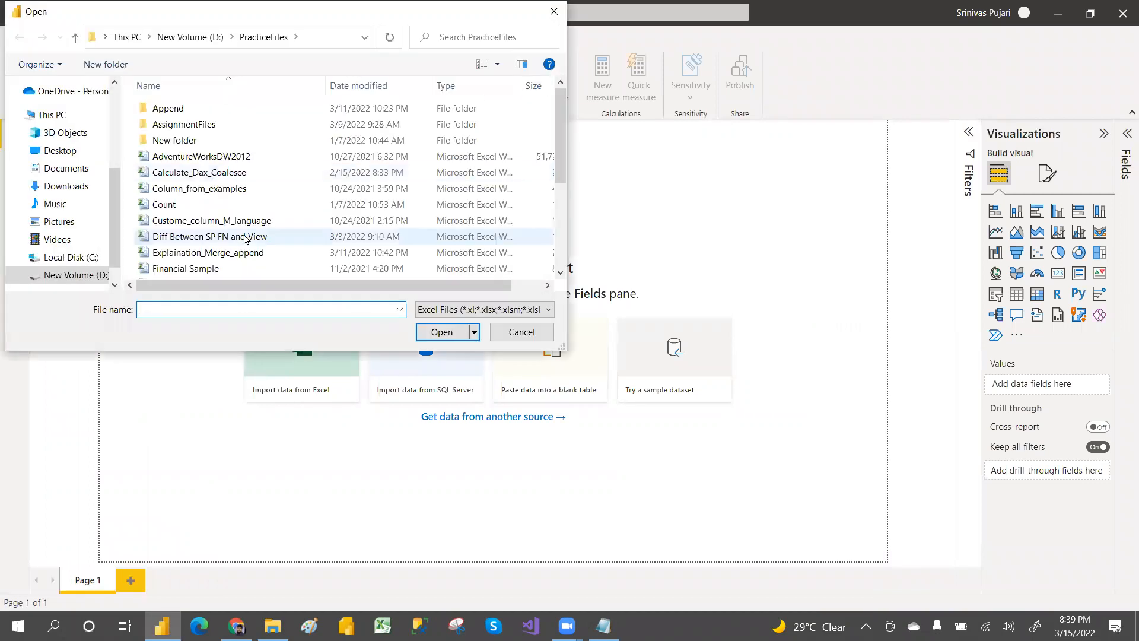
pyautogui.moveTo(560, 140); pyautogui.dragTo(563, 248)
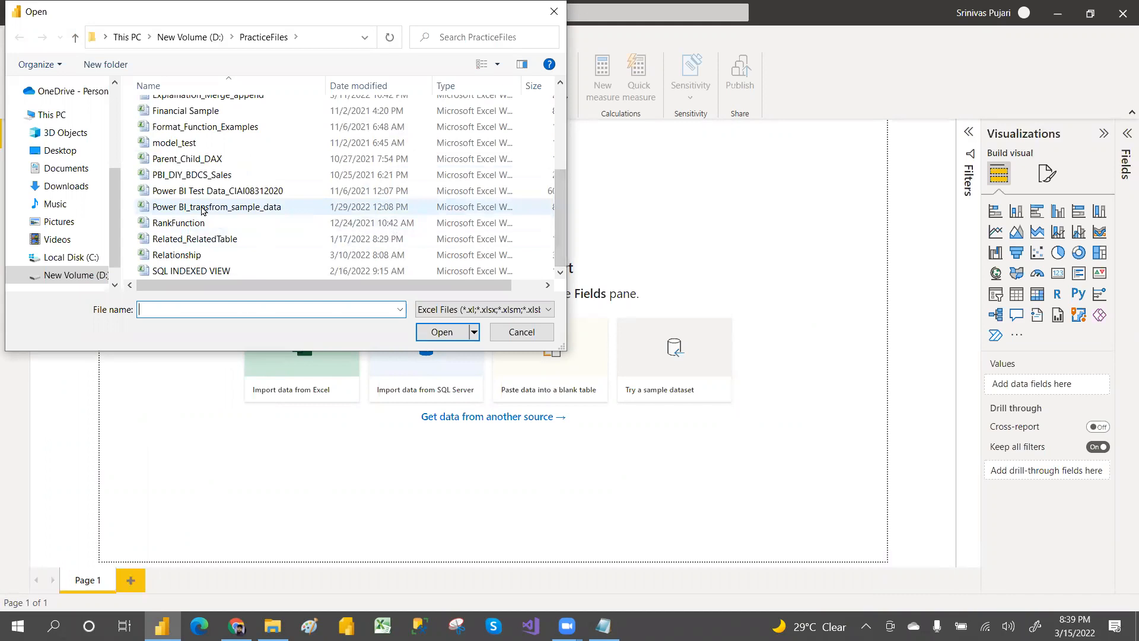
pyautogui.click(244, 209)
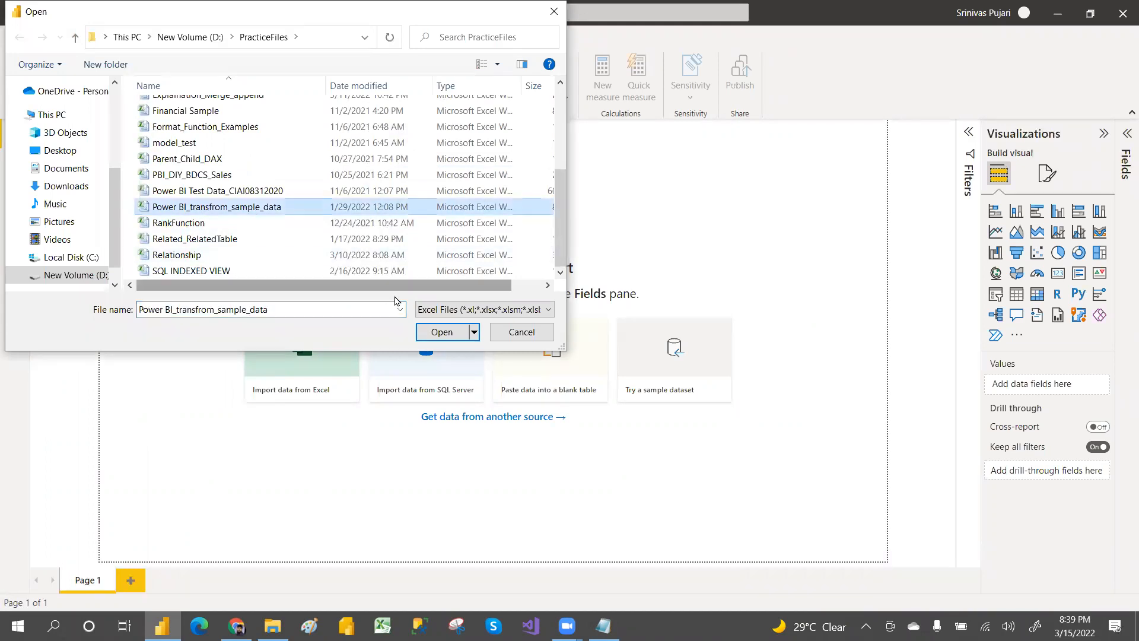
pyautogui.click(441, 332)
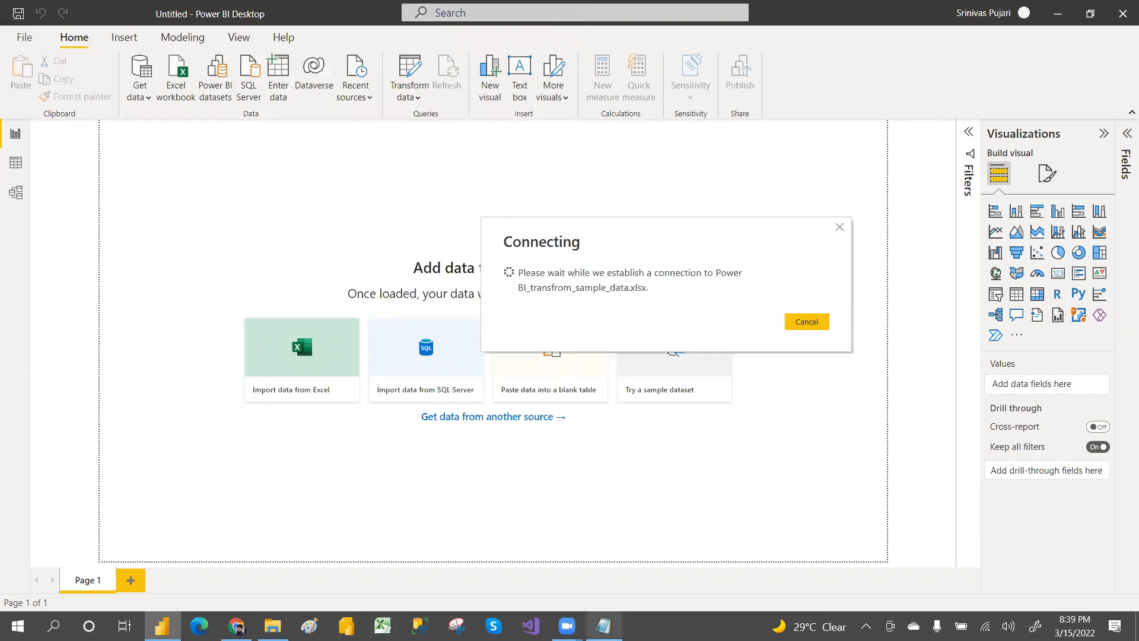
# Go over all four Number Function topics in the Notepad notes, from addition to IsEven, IsOdd and Sign
pyautogui.click(603, 625)
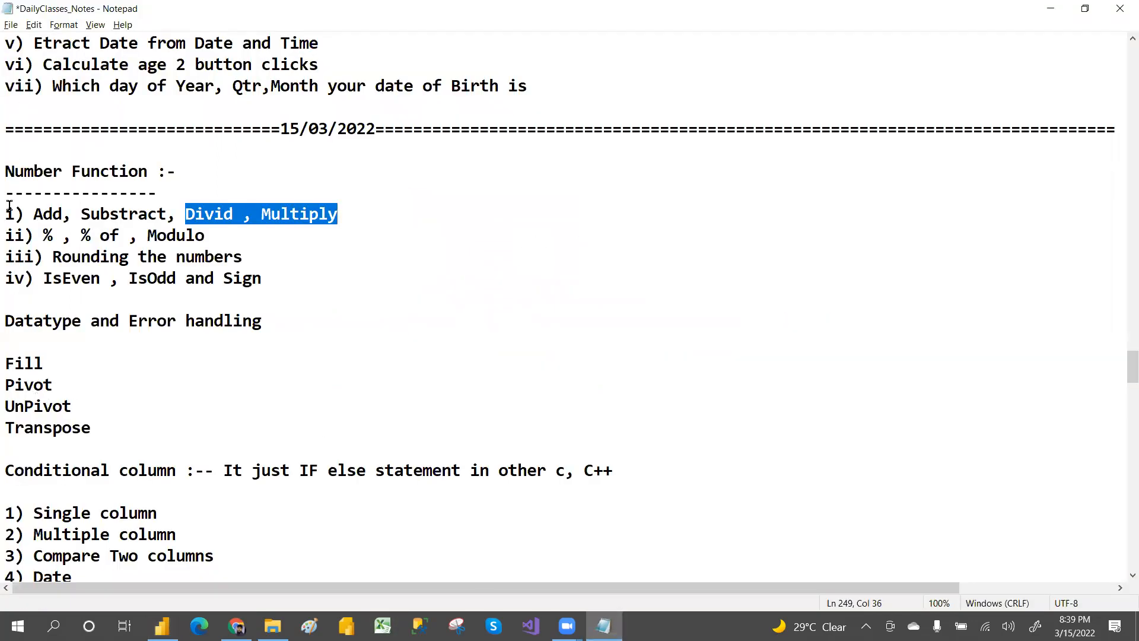
pyautogui.moveTo(9, 214); pyautogui.dragTo(264, 283)
pyautogui.click(264, 283)
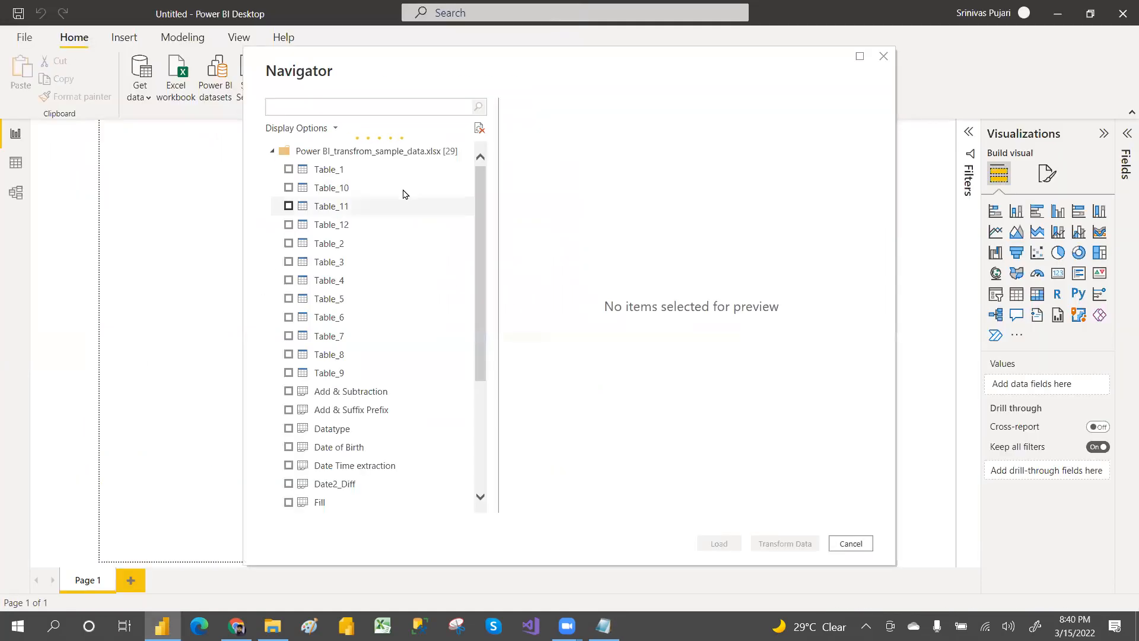
# Choose the Add & Subtraction sheet from the workbook and open it in Power Query Editor for transformation
pyautogui.moveTo(481, 240); pyautogui.dragTo(481, 303)
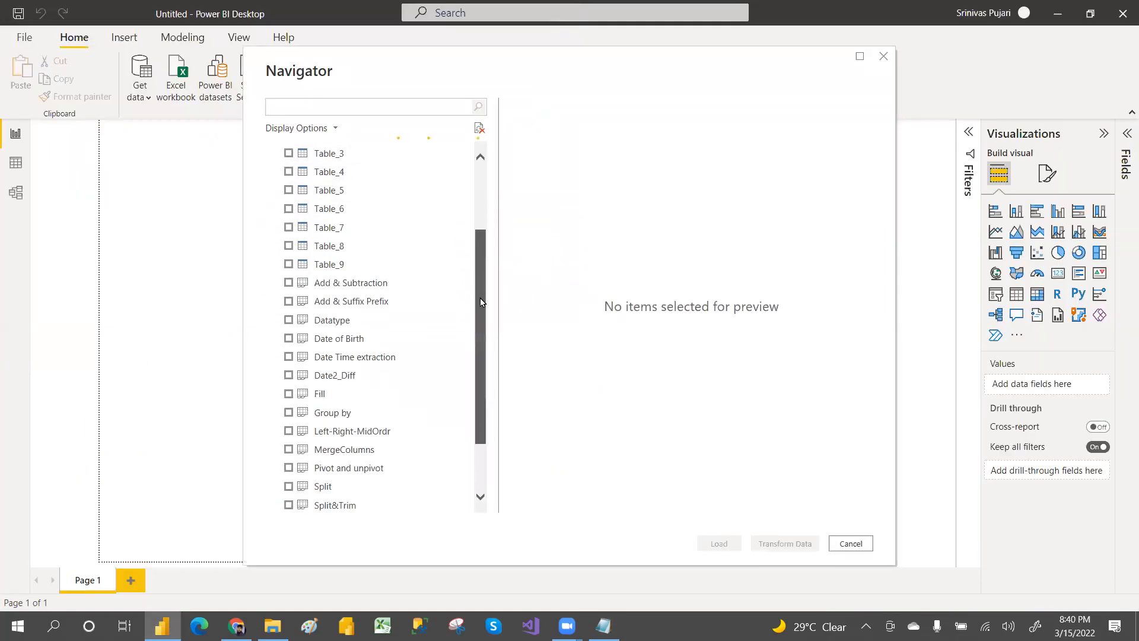
pyautogui.click(288, 282)
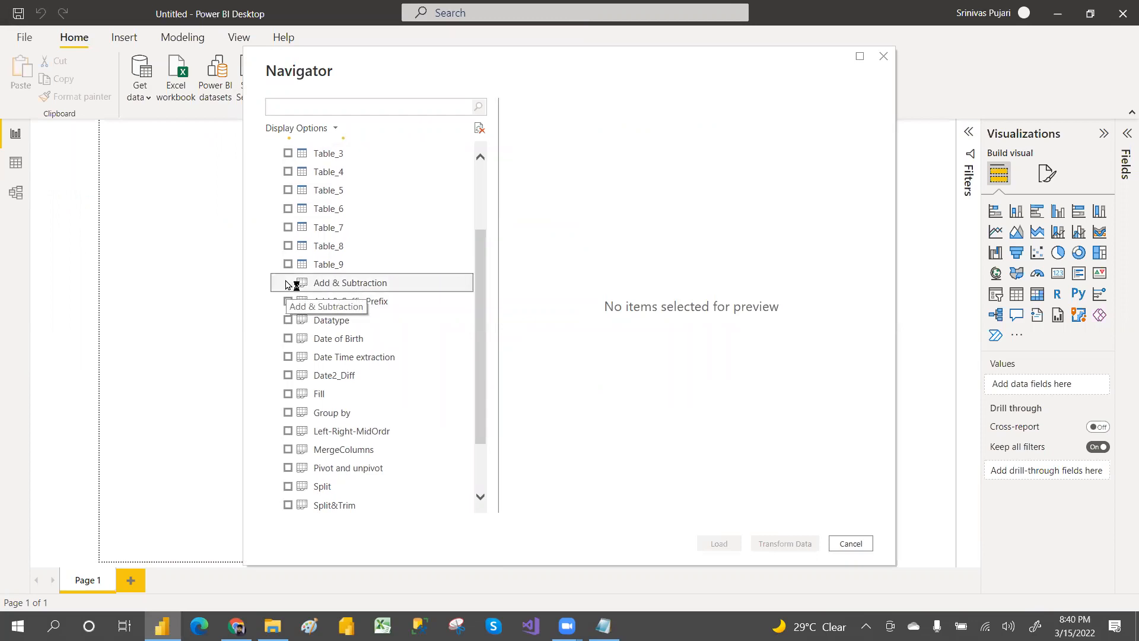
pyautogui.hotkey('alt', 'Tab')
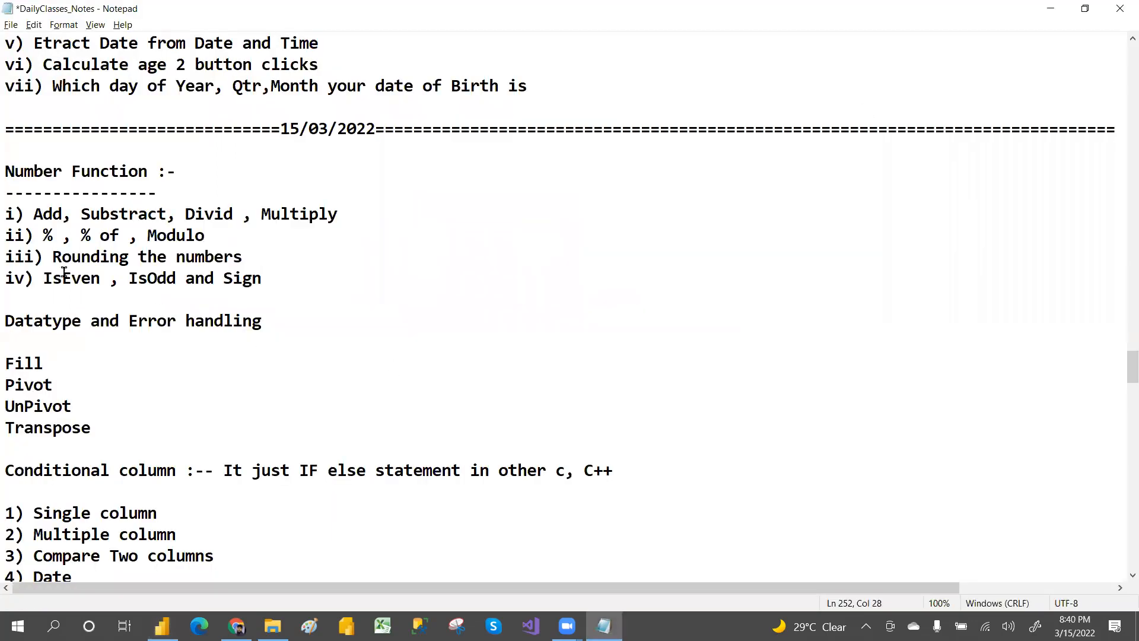
pyautogui.hotkey('alt', 'Tab')
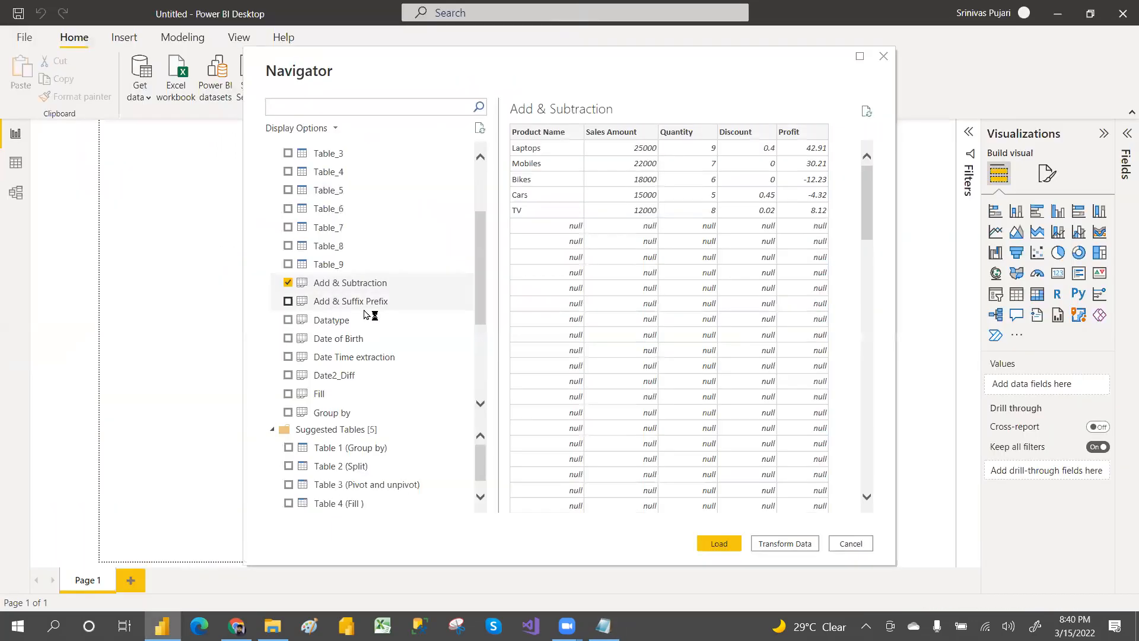
pyautogui.moveTo(481, 289); pyautogui.dragTo(487, 387)
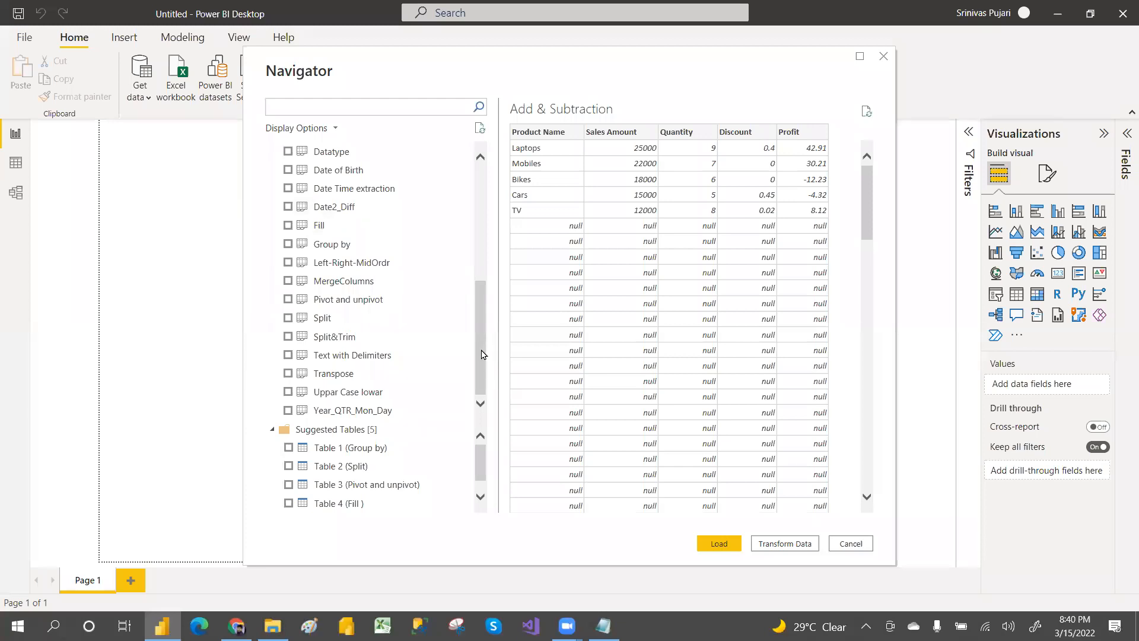
pyautogui.moveTo(479, 351); pyautogui.dragTo(477, 314)
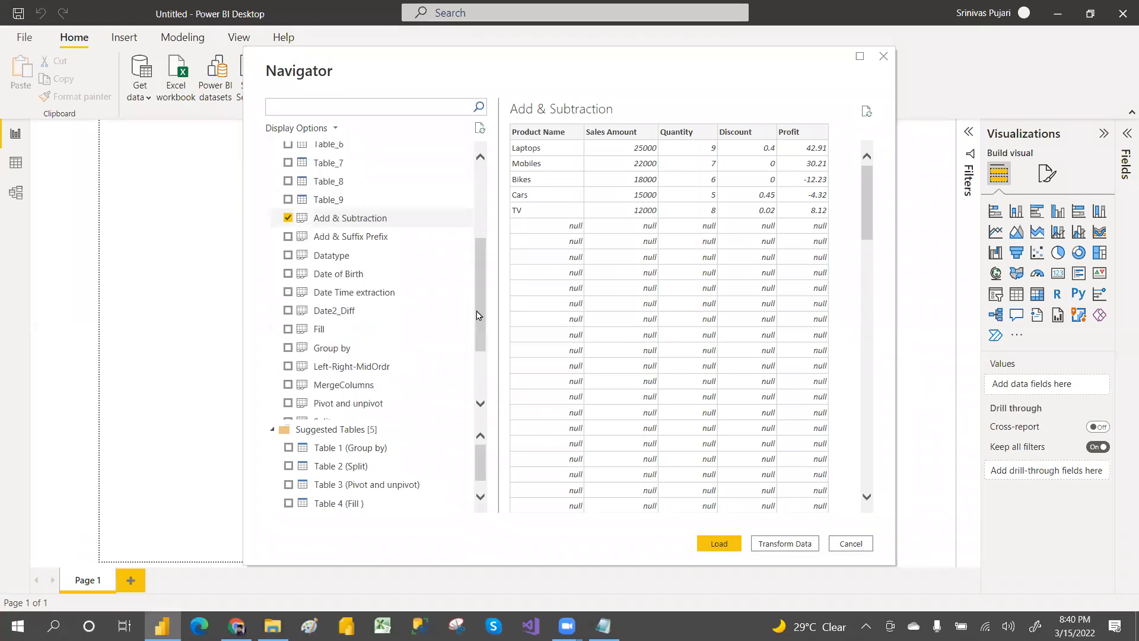
pyautogui.hotkey('alt', 'Tab')
pyautogui.hotkey('alt', 'Tab')
pyautogui.click(797, 542)
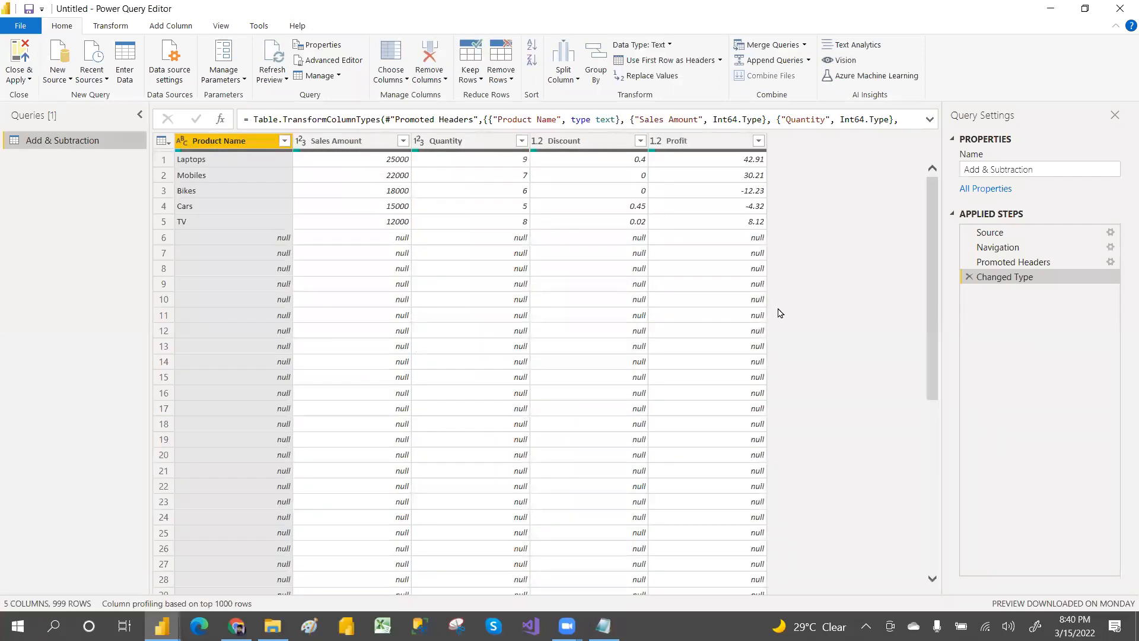
# Remove the blank rows from the Add & Subtraction query
pyautogui.click(501, 76)
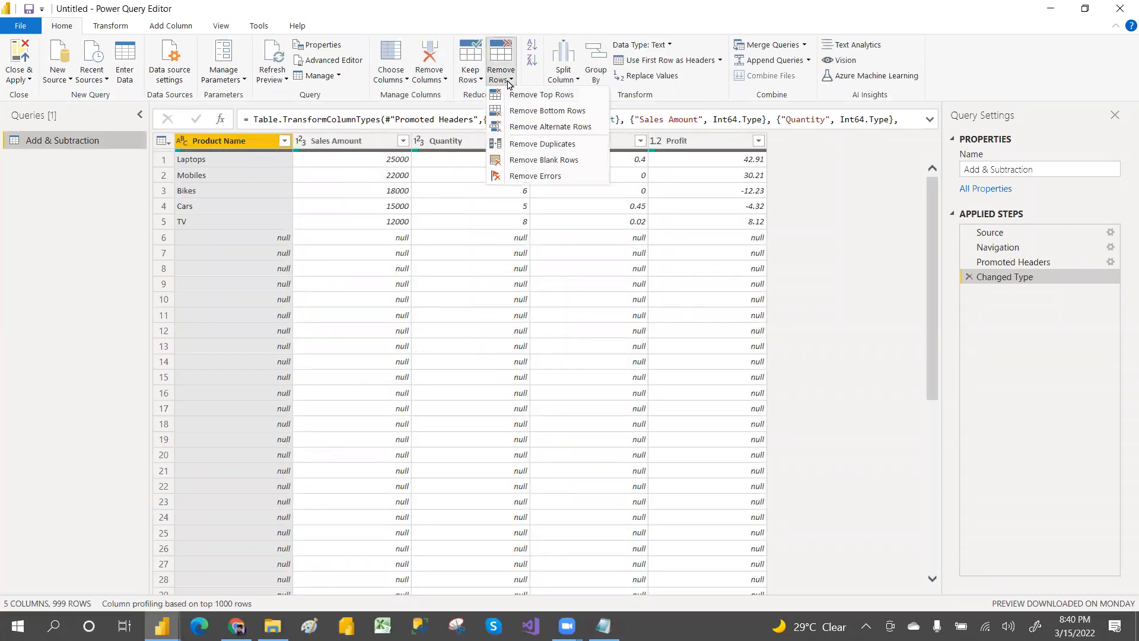
pyautogui.click(528, 161)
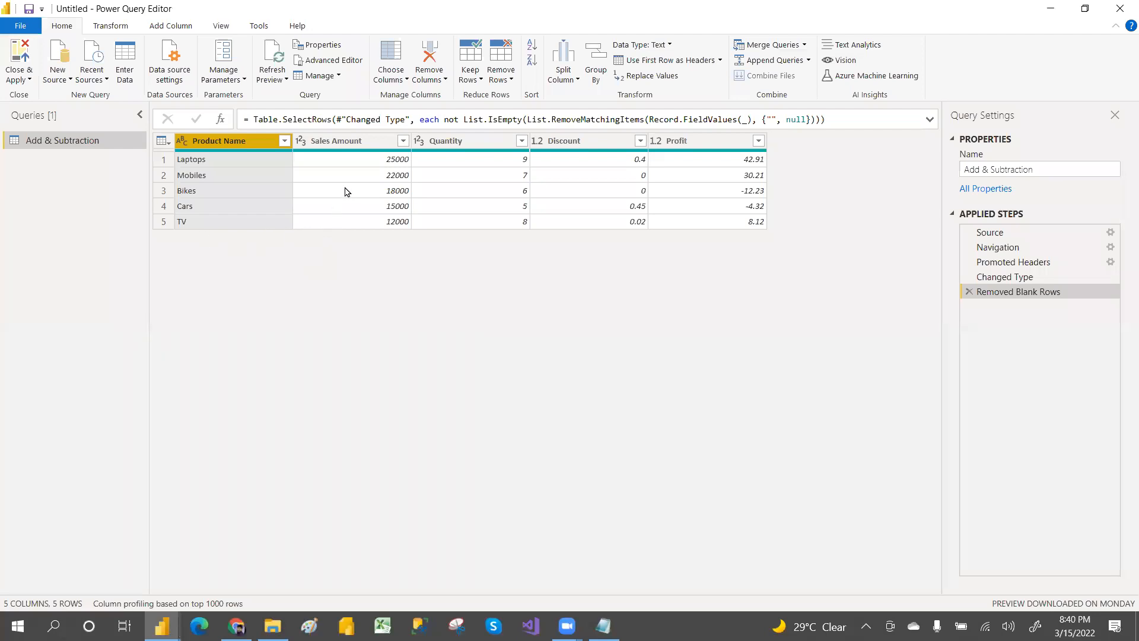
# Check which commands for transforming or adding number columns are available for the Sales Amount, Quantity and Product Name columns
pyautogui.click(113, 25)
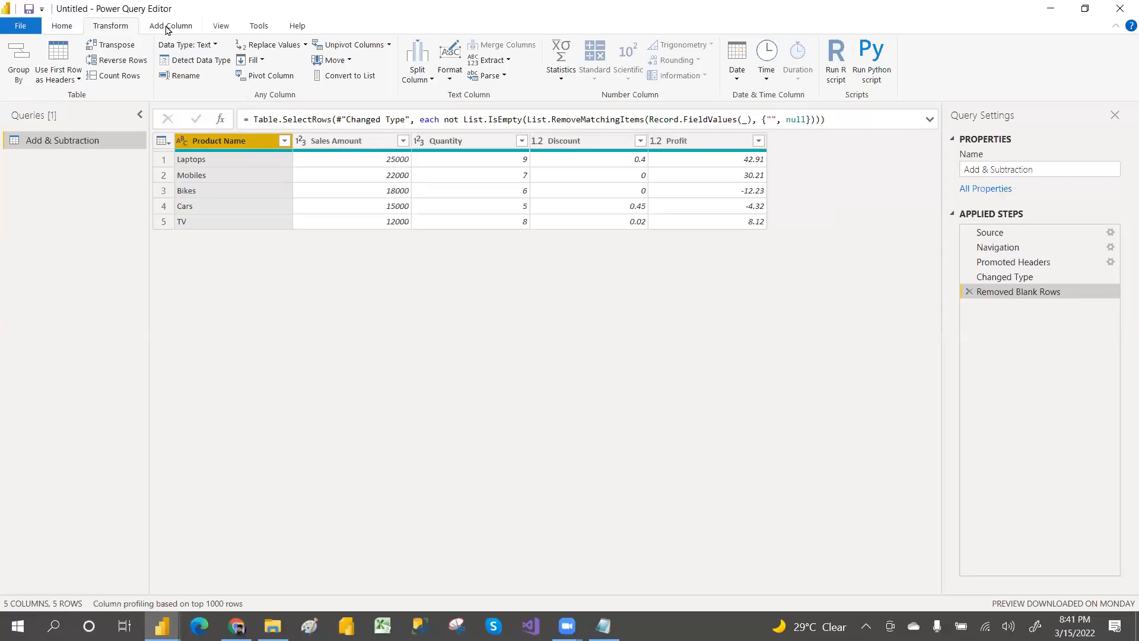
pyautogui.click(169, 27)
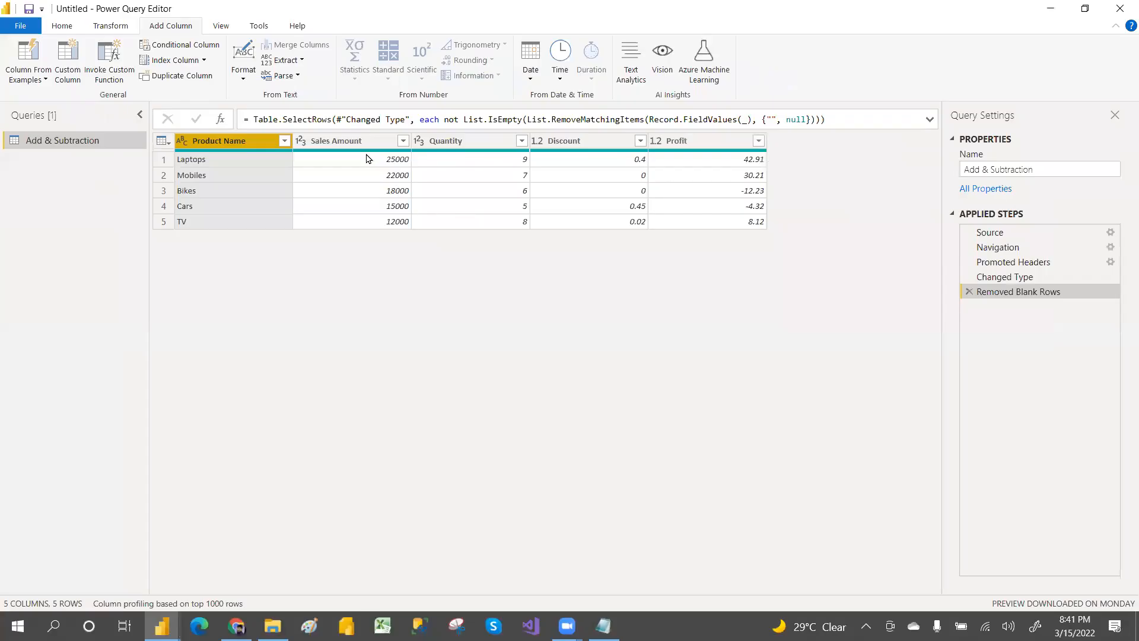
pyautogui.click(359, 142)
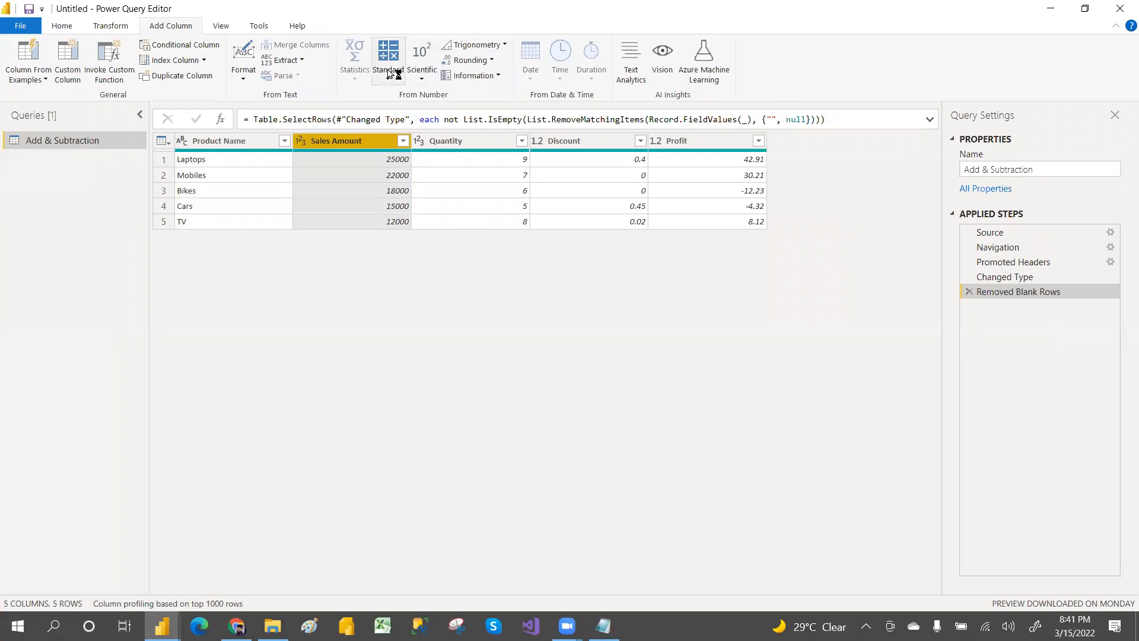
pyautogui.click(457, 145)
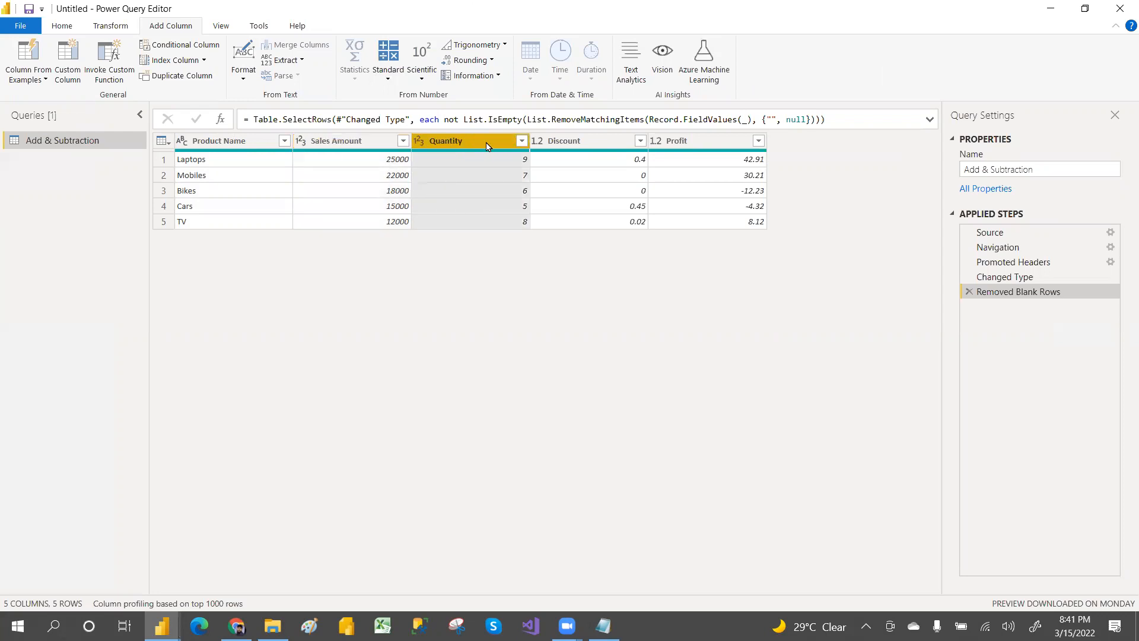
pyautogui.click(214, 146)
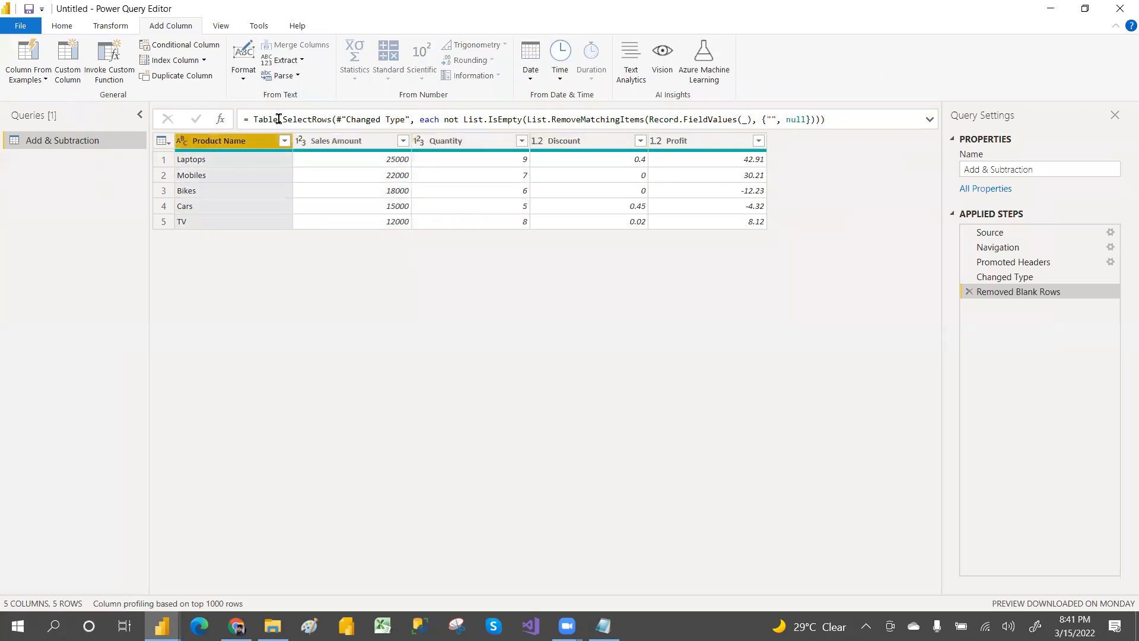
# Rename the Sales Amount column to PRICE
pyautogui.click(367, 140)
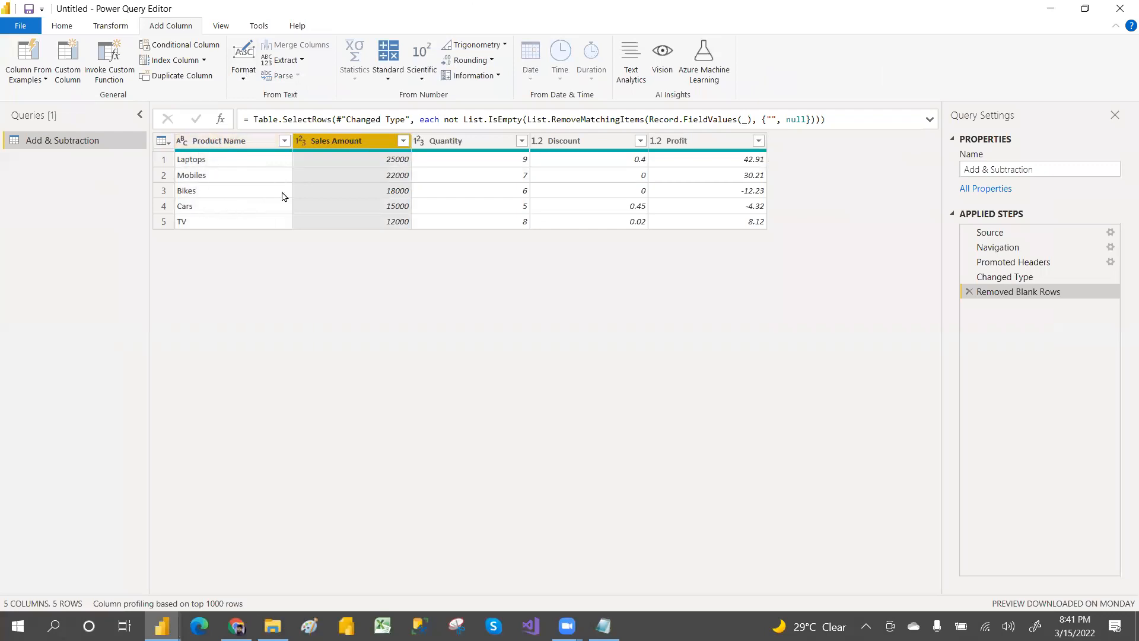
pyautogui.doubleClick(335, 143)
pyautogui.write('PRIC')
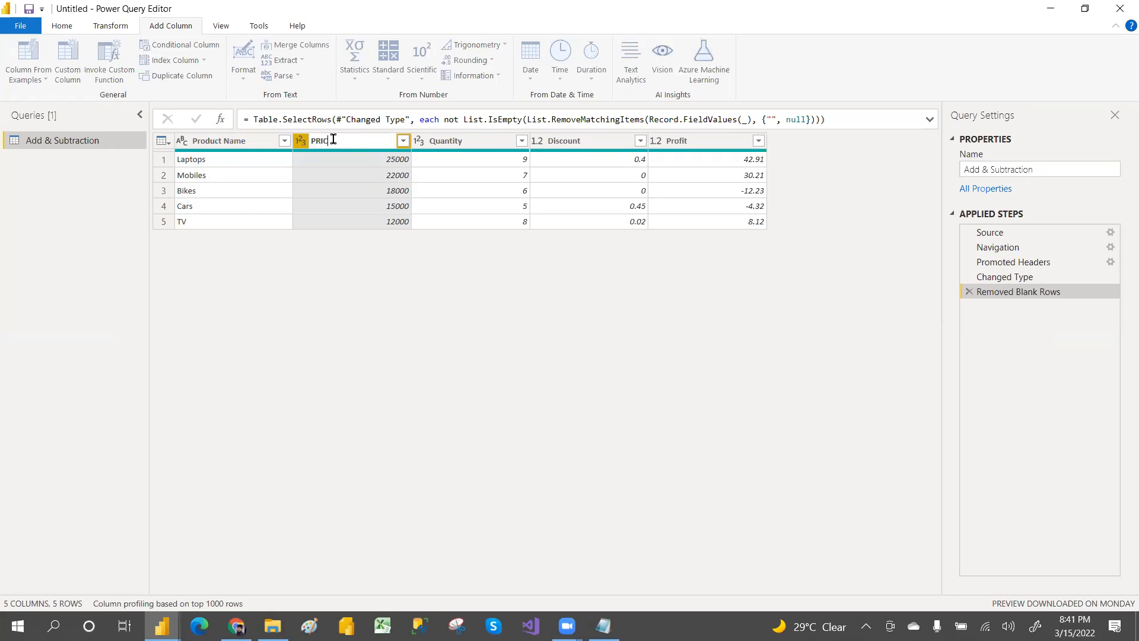
pyautogui.write('E')
pyautogui.press('Return')
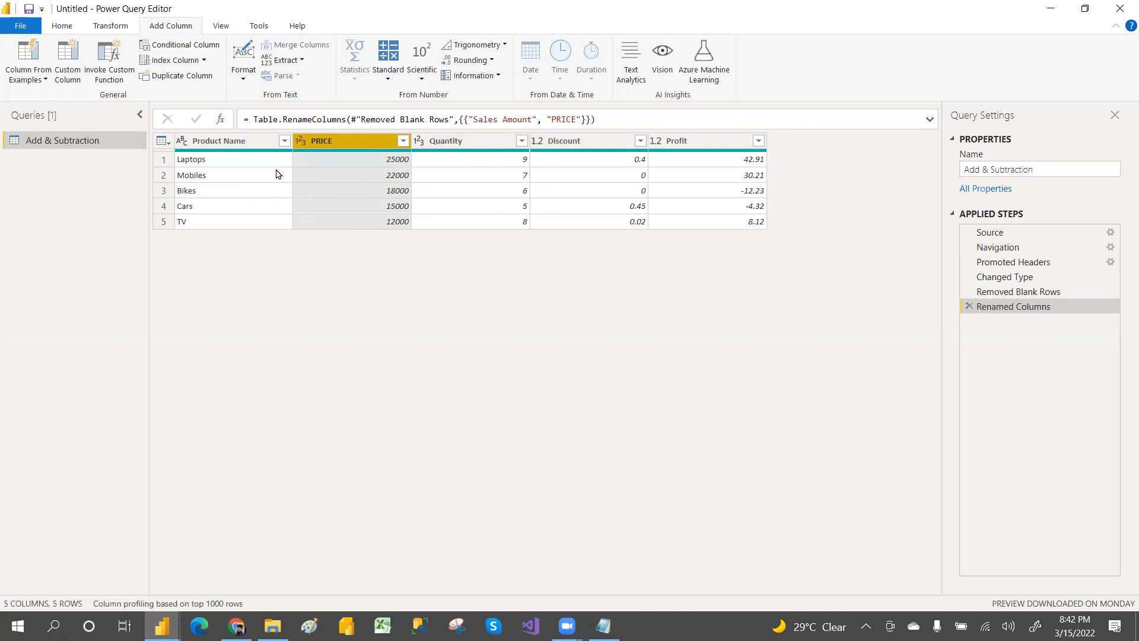
# Copy the Product Name, PRICE and Quantity columns with their rows into a new manually entered table
pyautogui.click(205, 145)
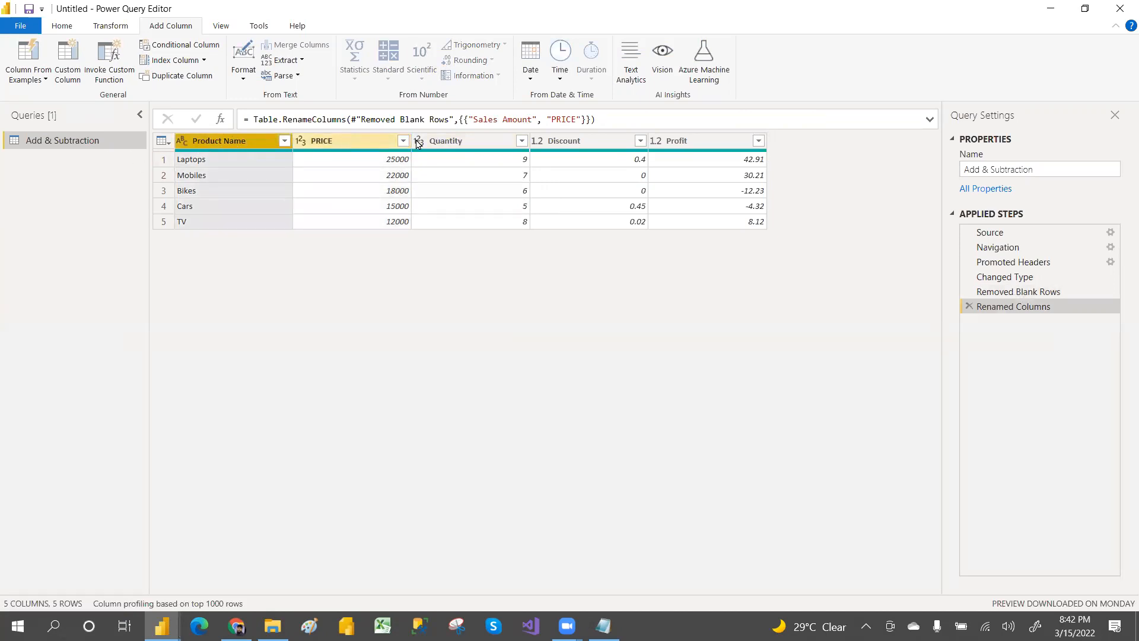
pyautogui.keyDown('shift'); pyautogui.click(438, 144); pyautogui.keyUp('shift')
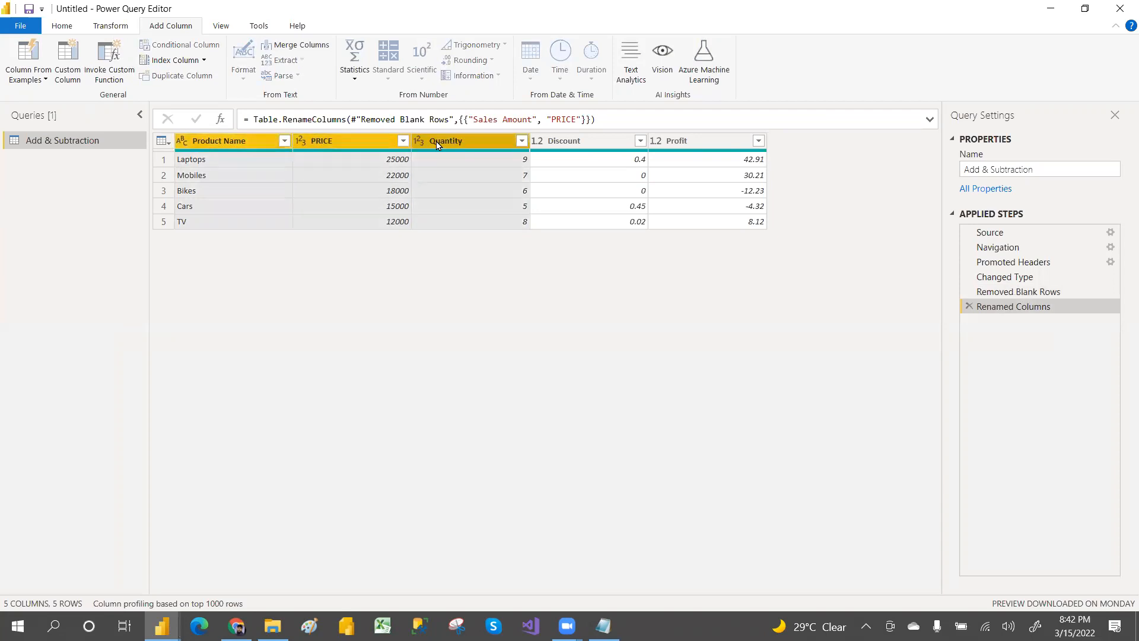
pyautogui.click(105, 24)
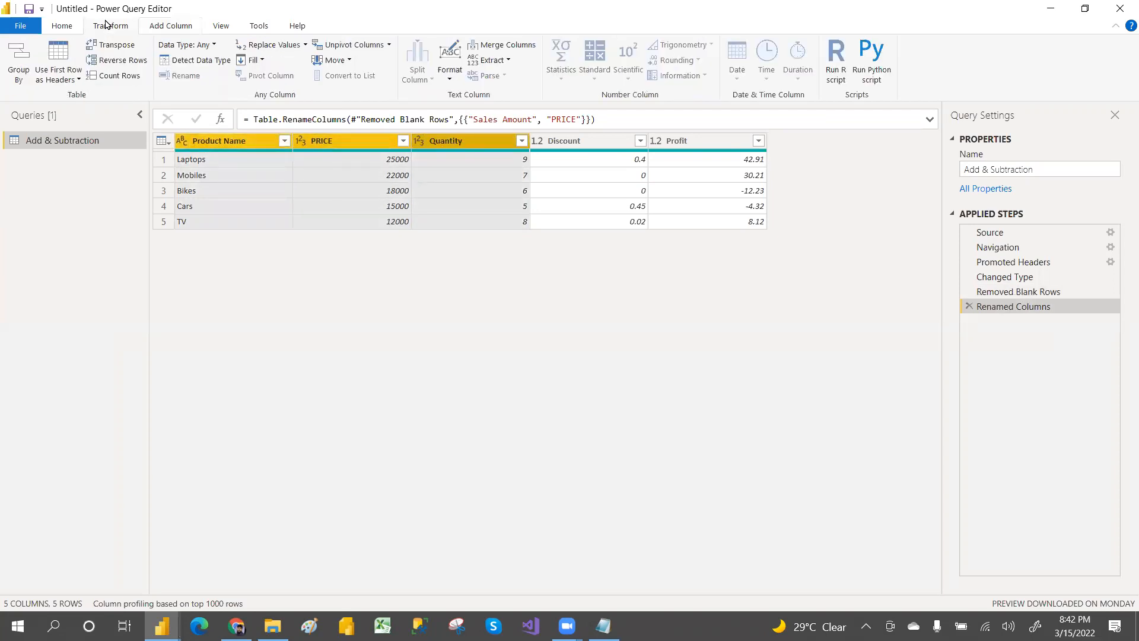
pyautogui.click(59, 29)
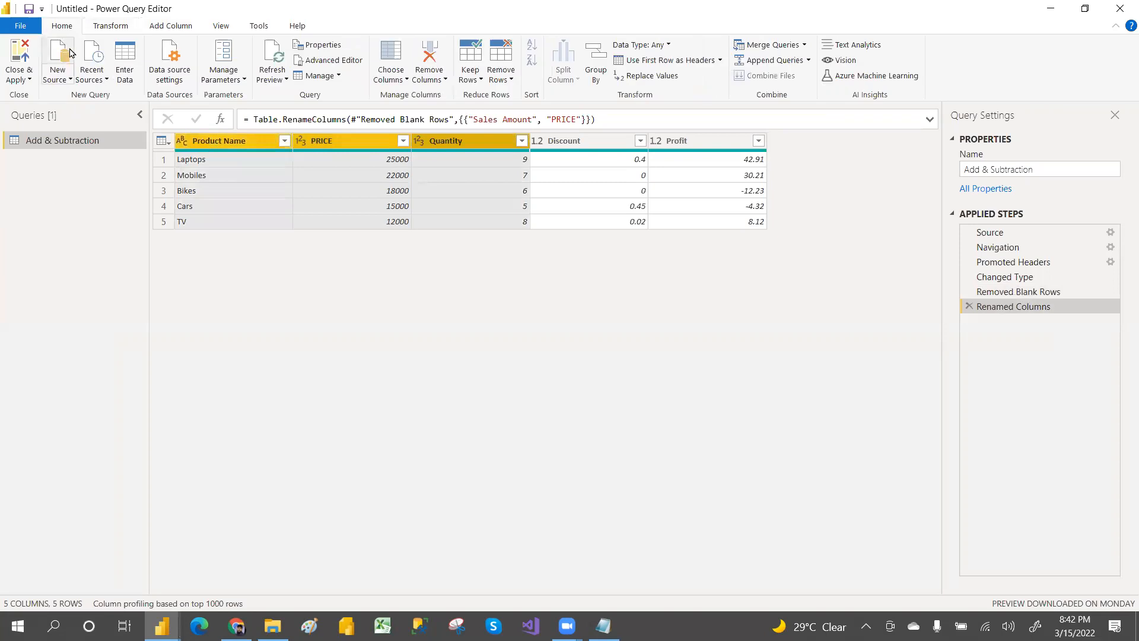
pyautogui.click(132, 66)
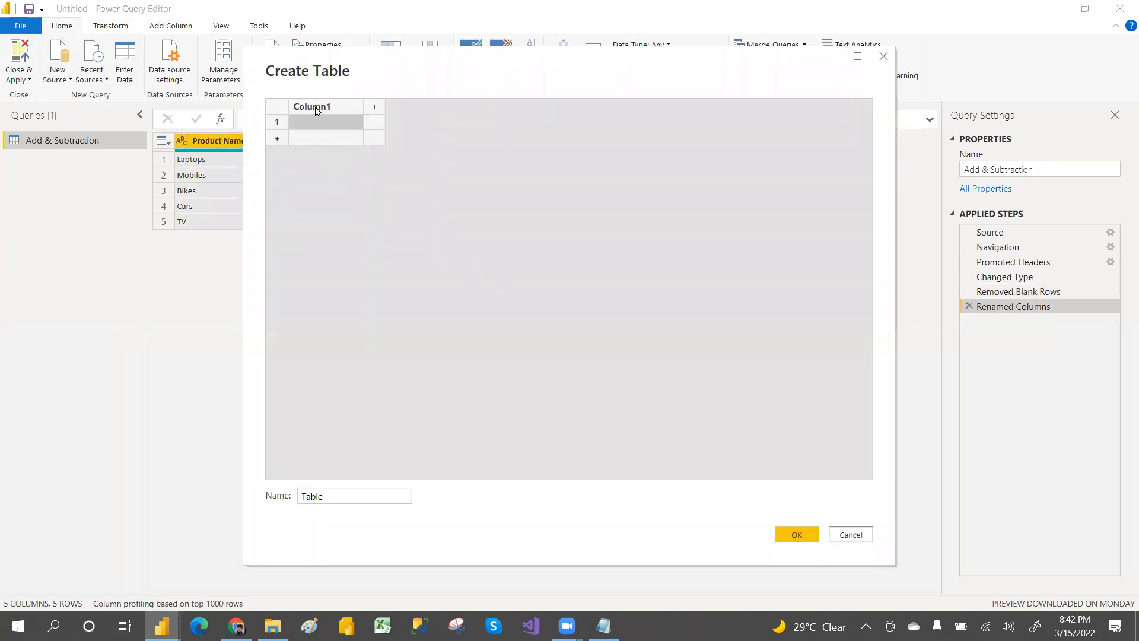
pyautogui.write('Product Name\tPRICE\tQuantity Laptops\t25000\t9 Mobiles\t22000\t7 Bikes\t18000\t6 Cars\t15000\t5 TV\t12000\t8')
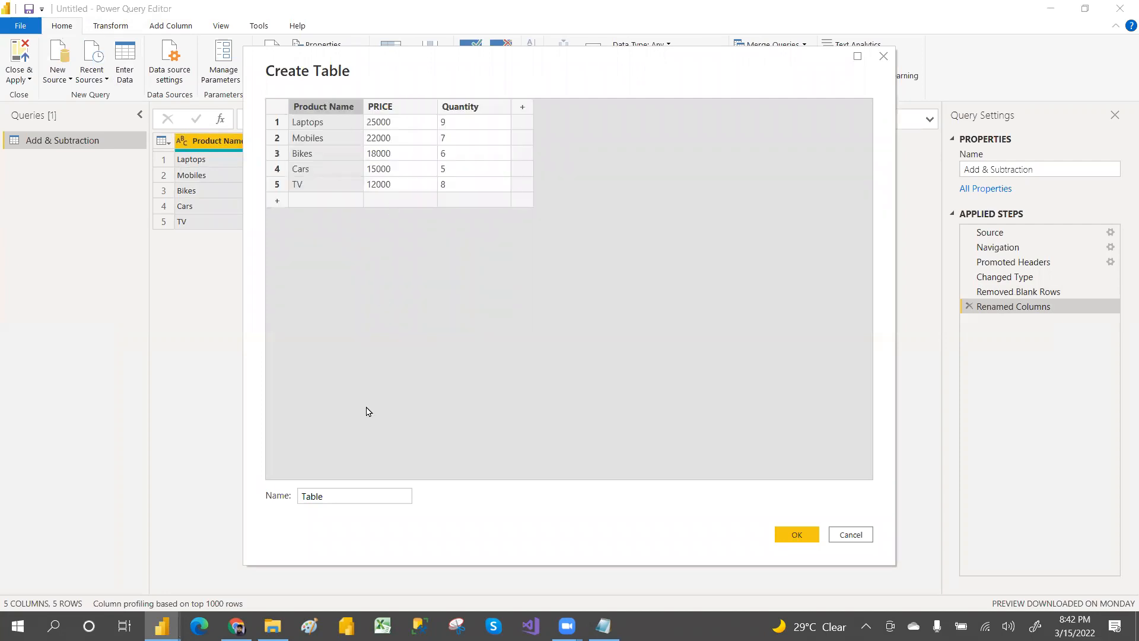
# Name the new table ADD_SUB_MUT and create it
pyautogui.click(330, 496)
pyautogui.press('BackSpace')
pyautogui.press('BackSpace')
pyautogui.press('BackSpace')
pyautogui.press('BackSpace')
pyautogui.press('BackSpace')
pyautogui.write('tabe')
pyautogui.press('BackSpace')
pyautogui.press('BackSpace')
pyautogui.press('BackSpace')
pyautogui.press('BackSpace')
pyautogui.write('ADD')
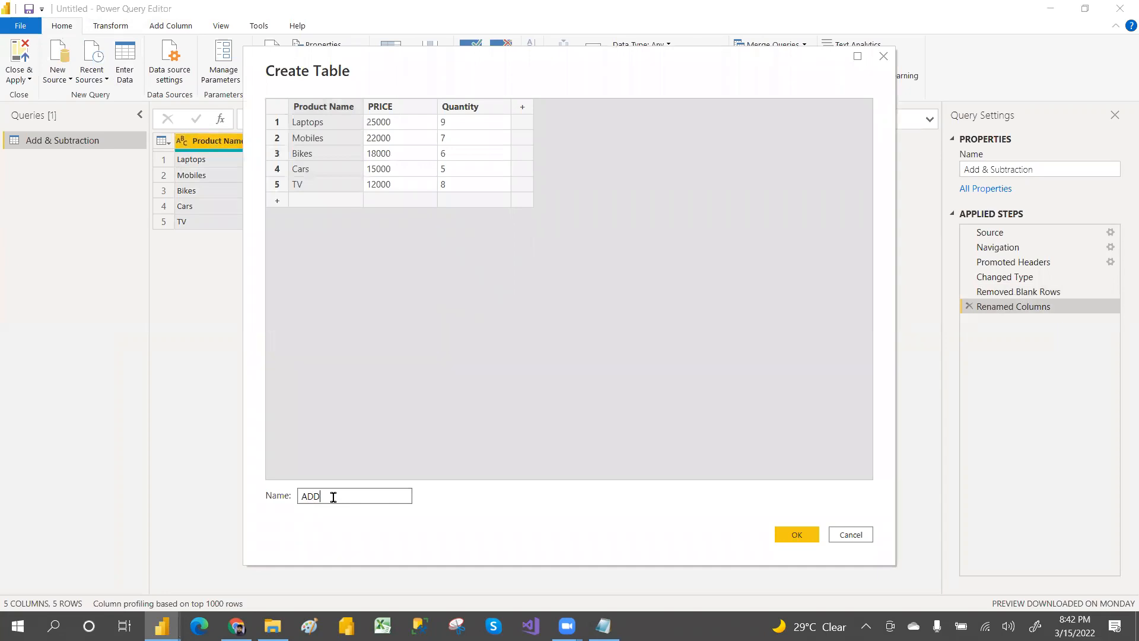
pyautogui.write('_SUB_MUT')
pyautogui.click(785, 532)
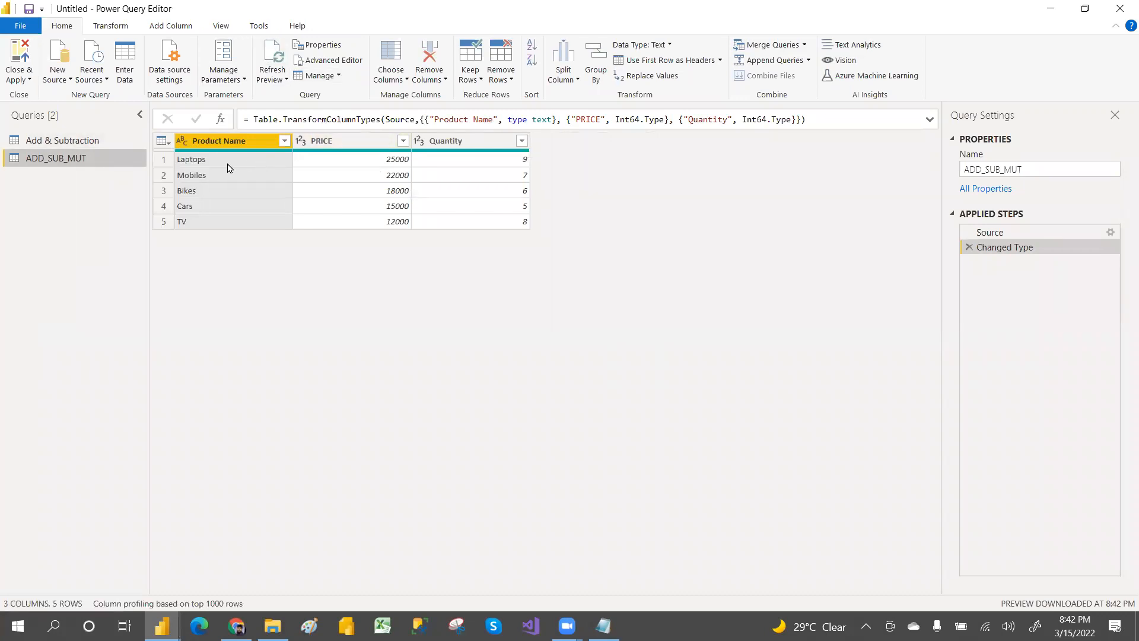
# Try a new column that adds 500 to each PRICE value in ADD_SUB_MUT, and remove that applied step again
pyautogui.click(347, 142)
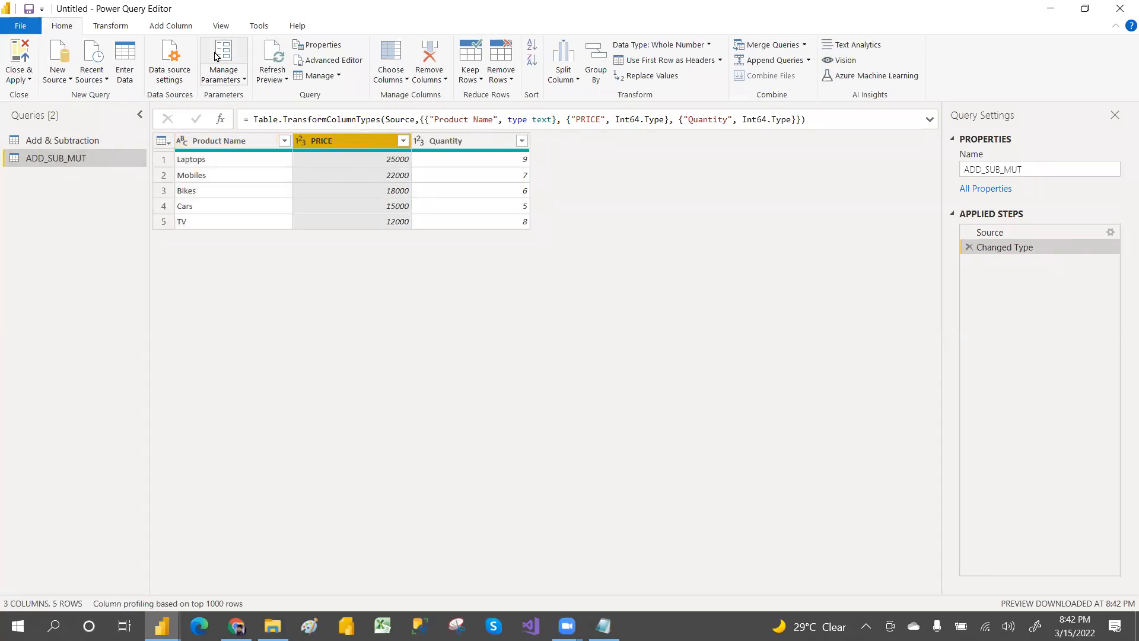
pyautogui.click(171, 27)
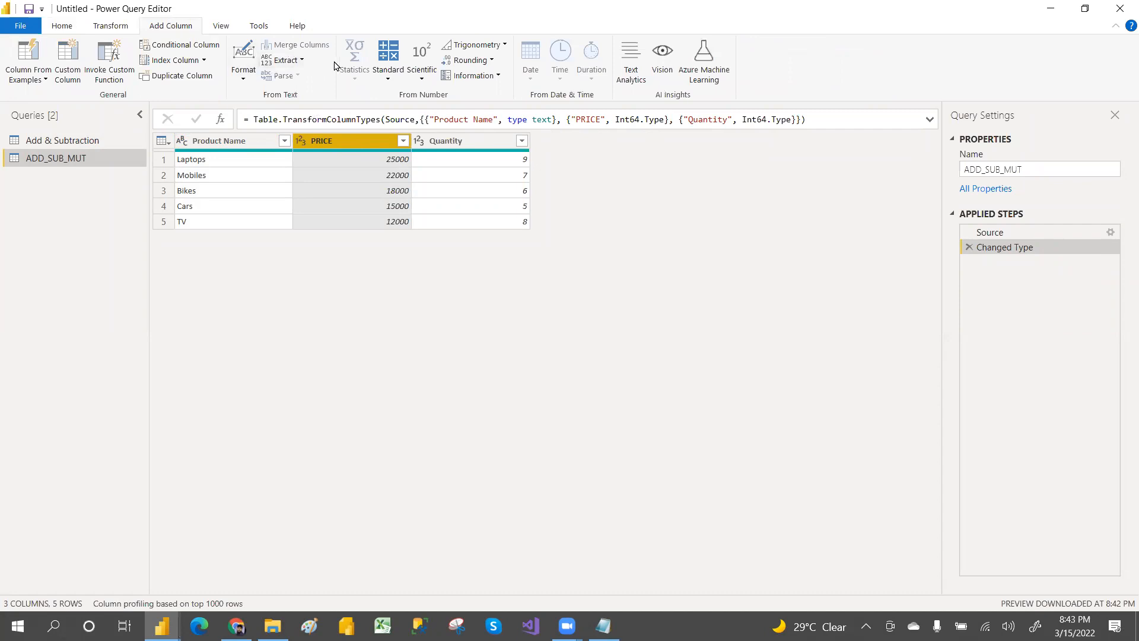
pyautogui.click(388, 77)
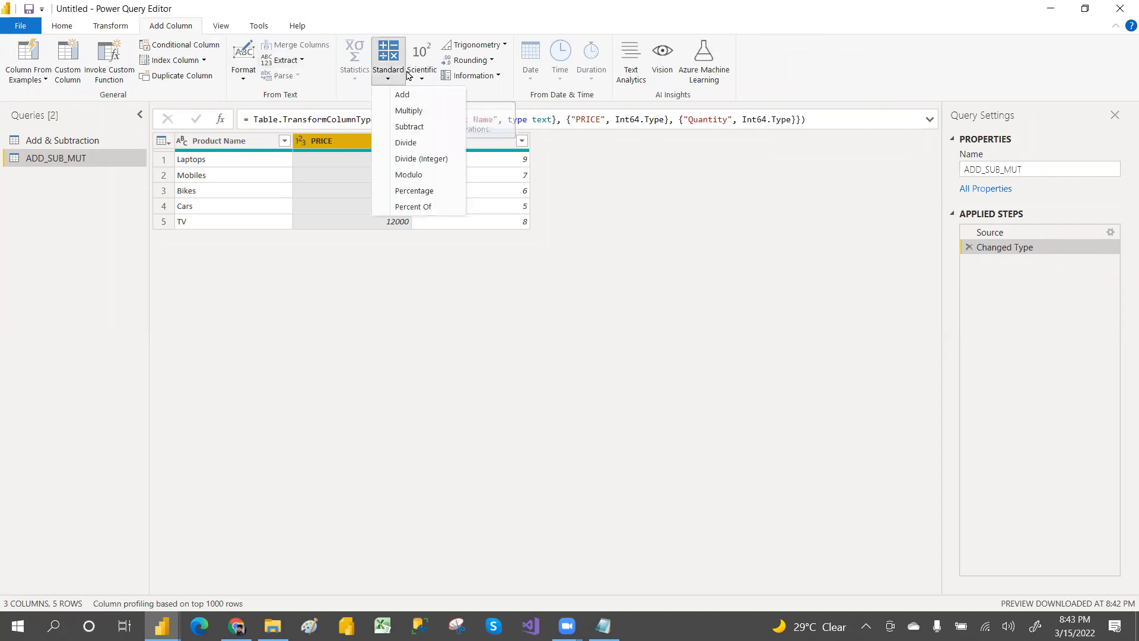
pyautogui.click(406, 95)
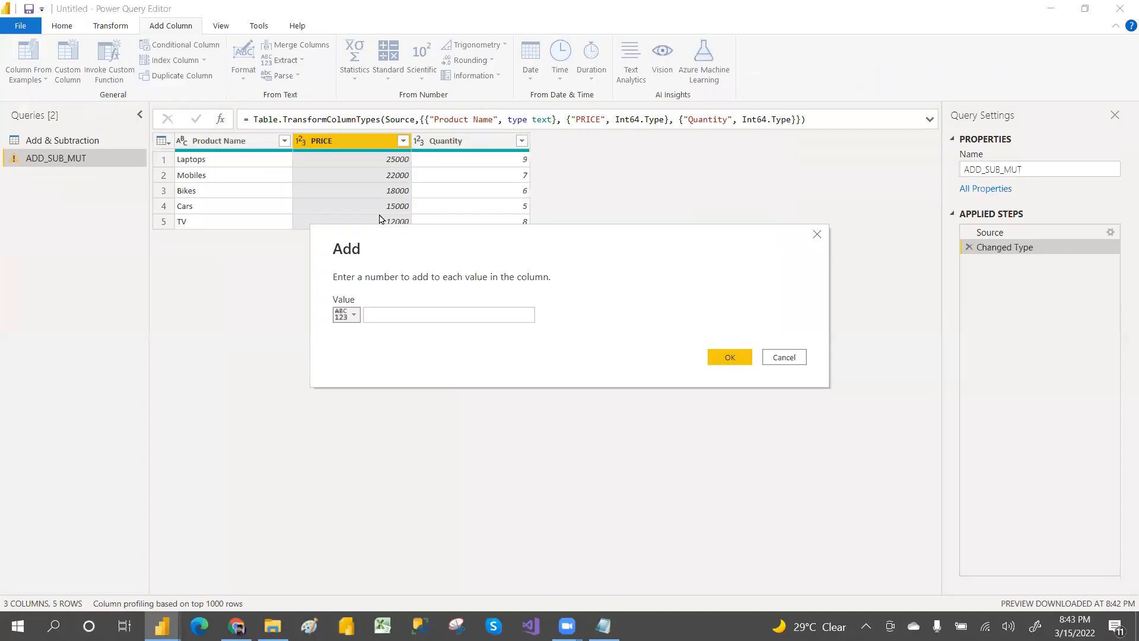
pyautogui.click(377, 313)
pyautogui.write('500')
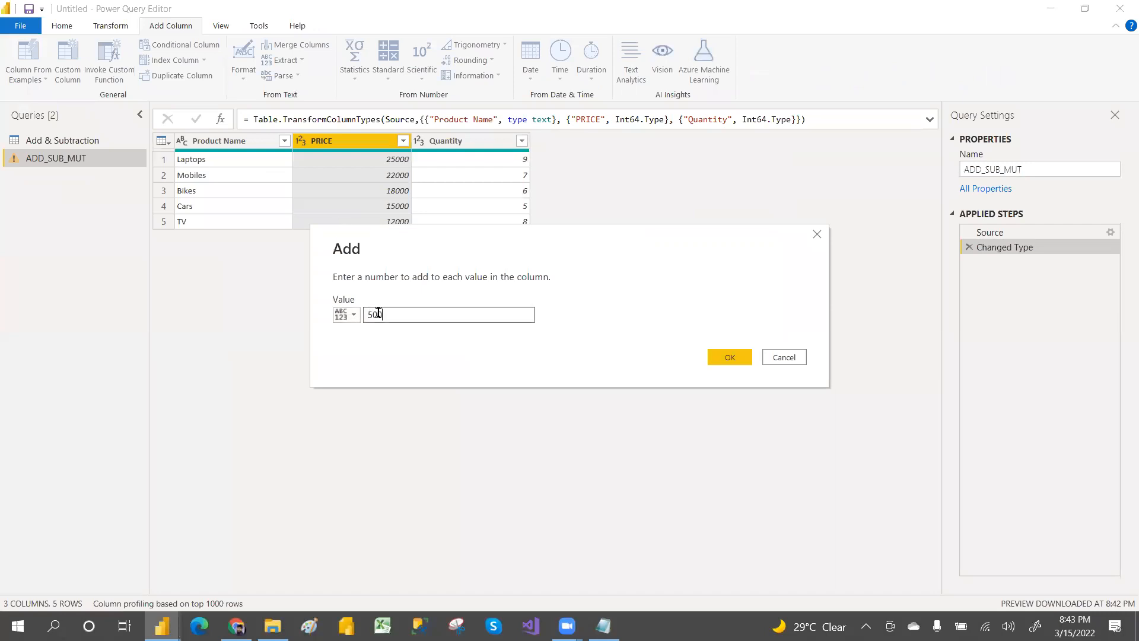
pyautogui.click(730, 357)
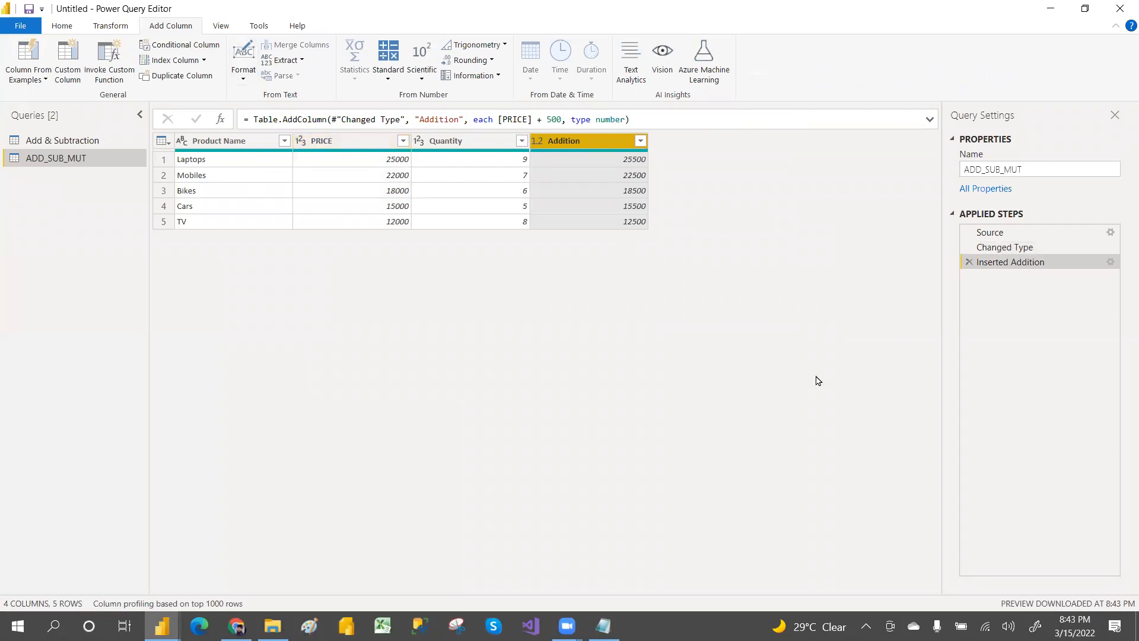
pyautogui.click(970, 262)
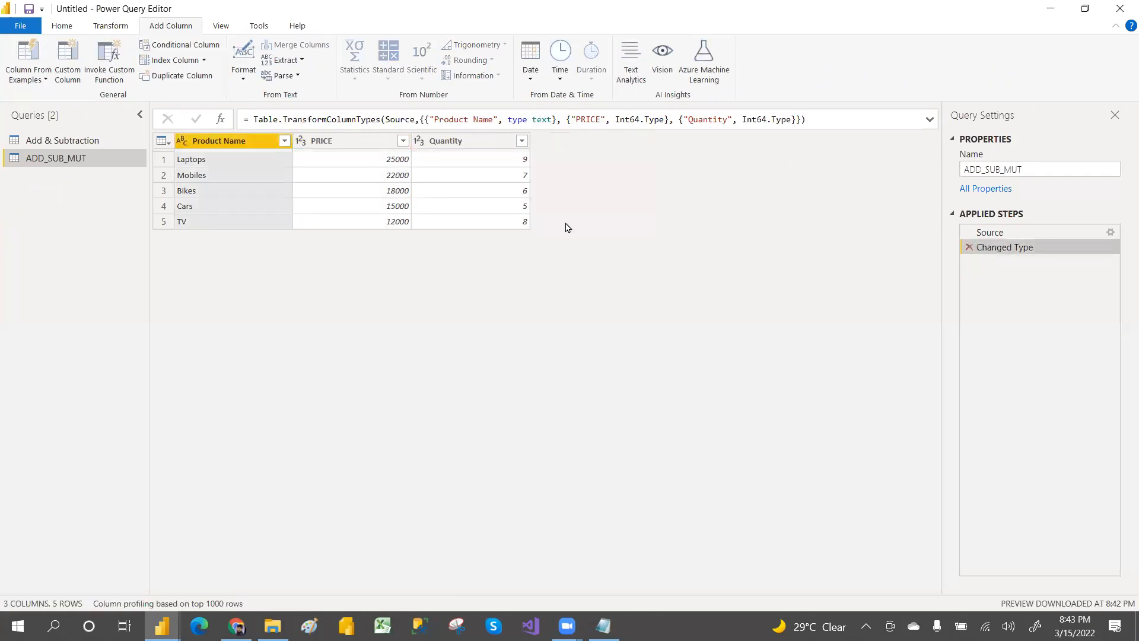
# Transform the PRICE column in place by adding 500 to each value
pyautogui.click(321, 145)
pyautogui.click(110, 27)
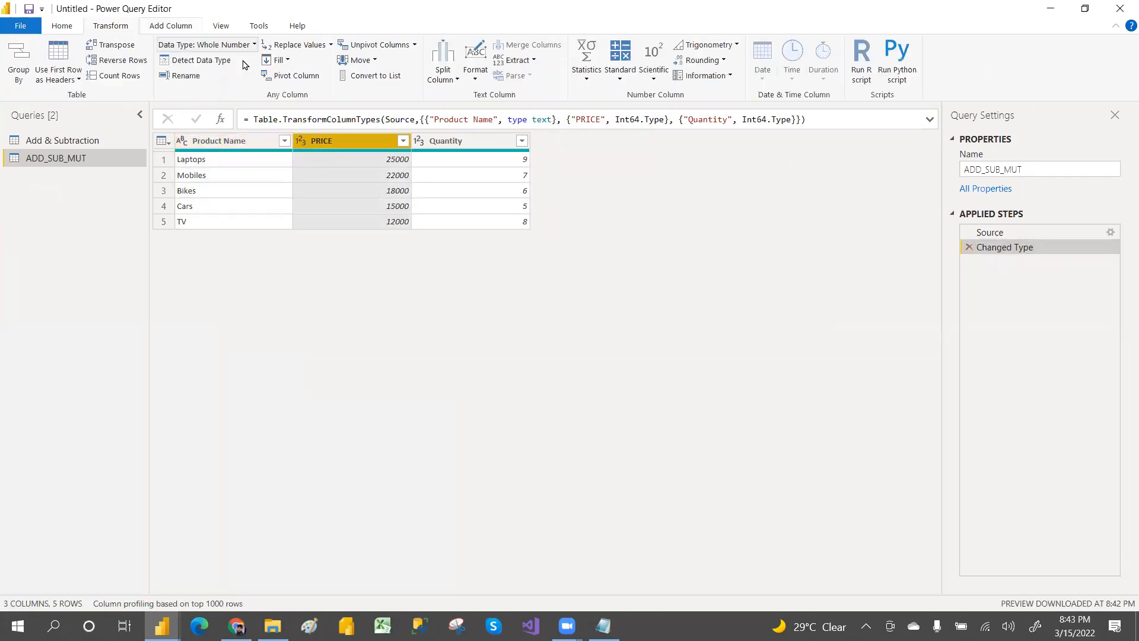
pyautogui.click(620, 71)
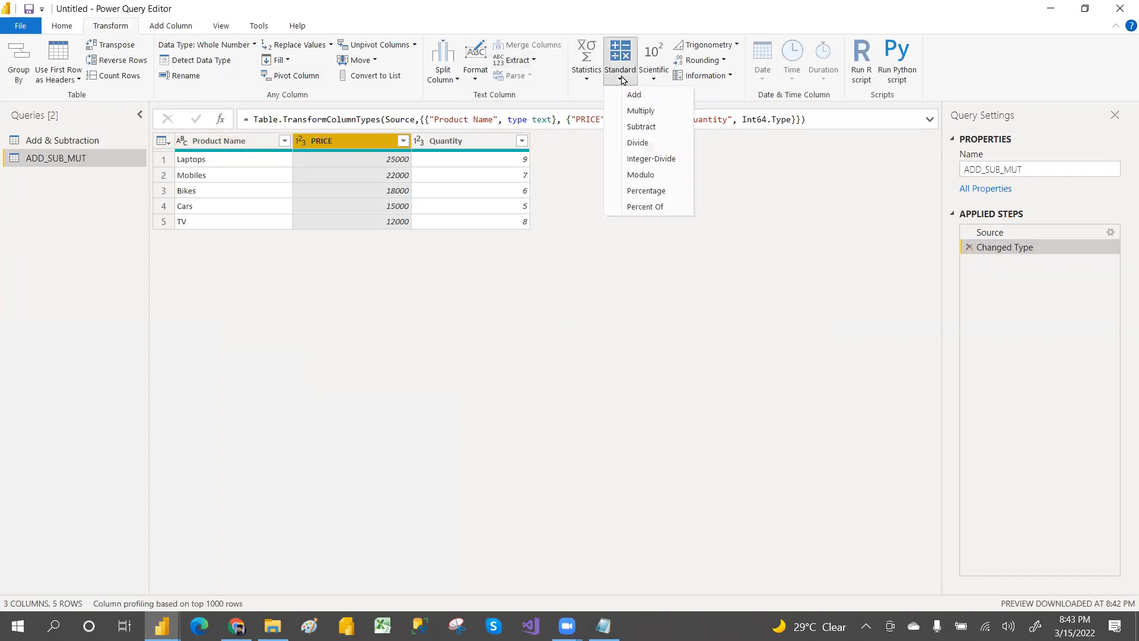
pyautogui.click(634, 95)
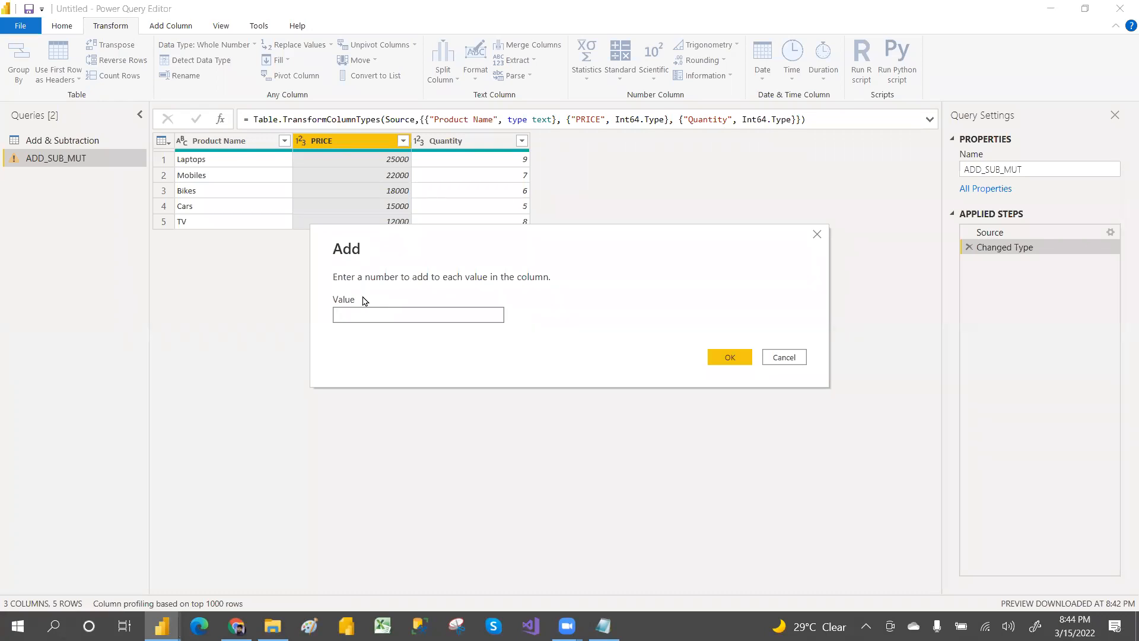
pyautogui.write('500')
pyautogui.click(722, 358)
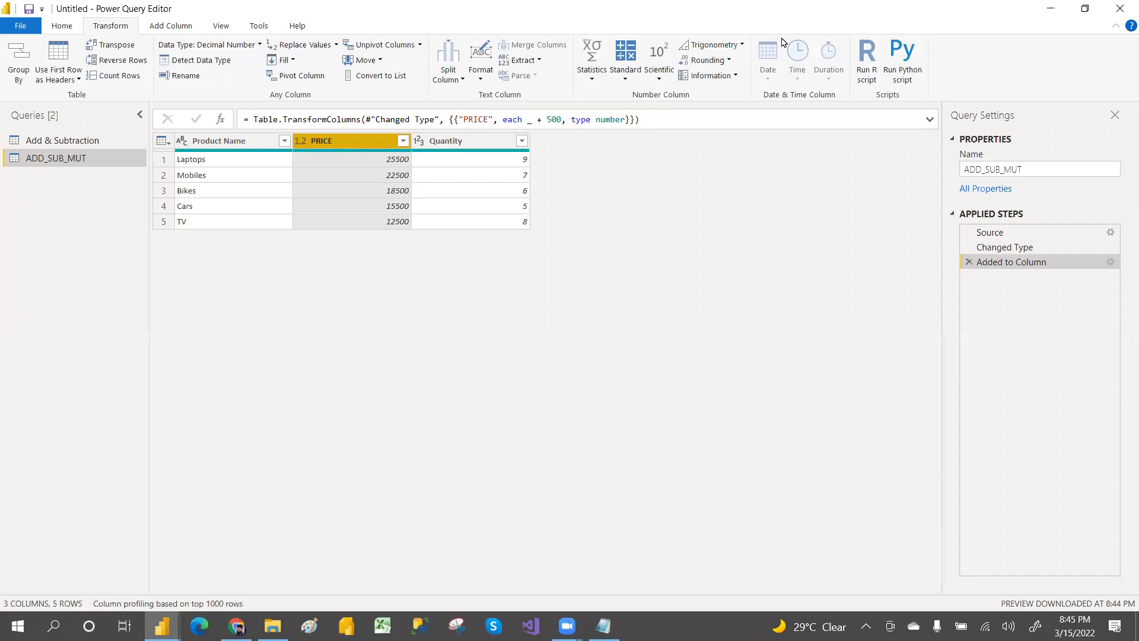
# Reopen the source table of ADD_SUB_MUT for editing and add a fourth column named INCREASE
pyautogui.click(1111, 232)
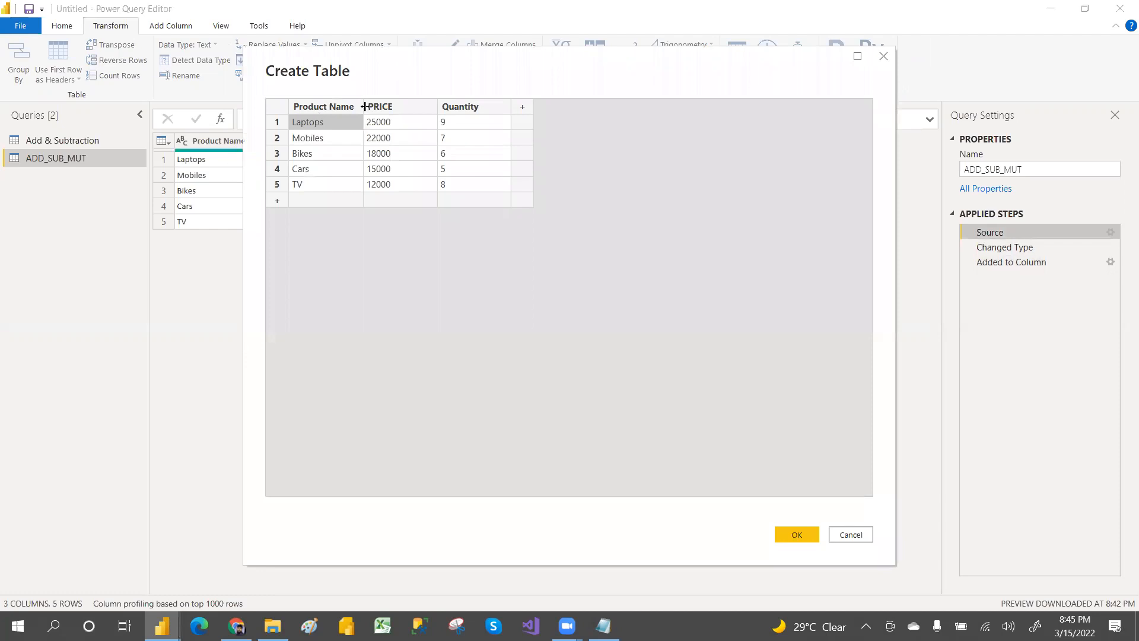
pyautogui.click(522, 108)
pyautogui.doubleClick(520, 109)
pyautogui.write('INCR')
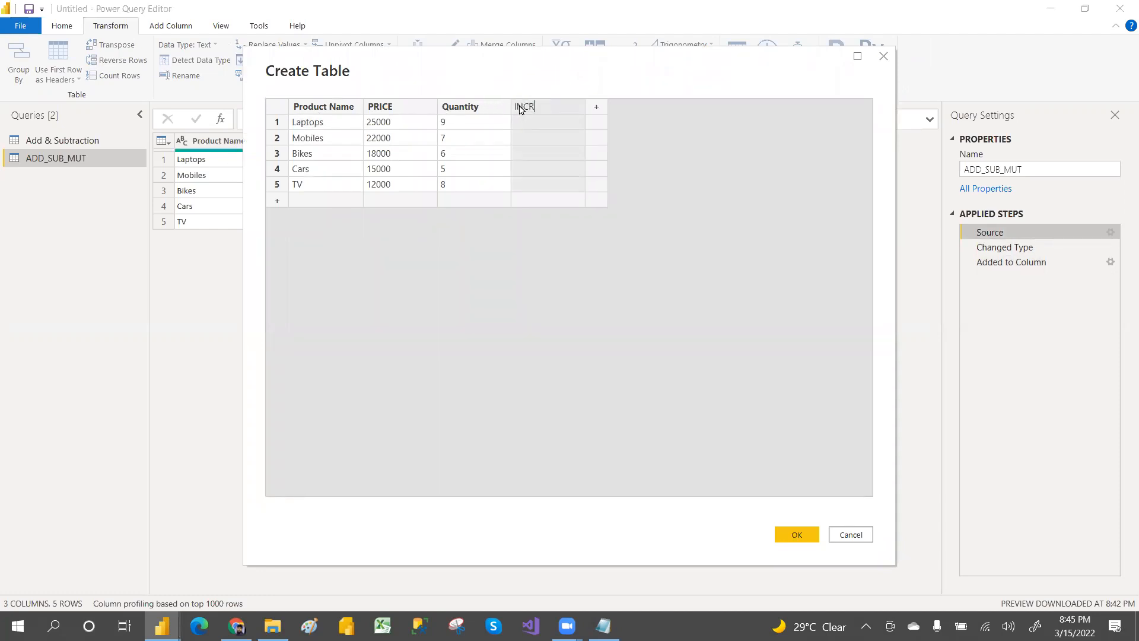
pyautogui.write('EASE')
# Fill the INCREASE column with 1000, 200, 300, 800 and 700 from Laptops to TV, and apply the table changes
pyautogui.click(539, 126)
pyautogui.write('100')
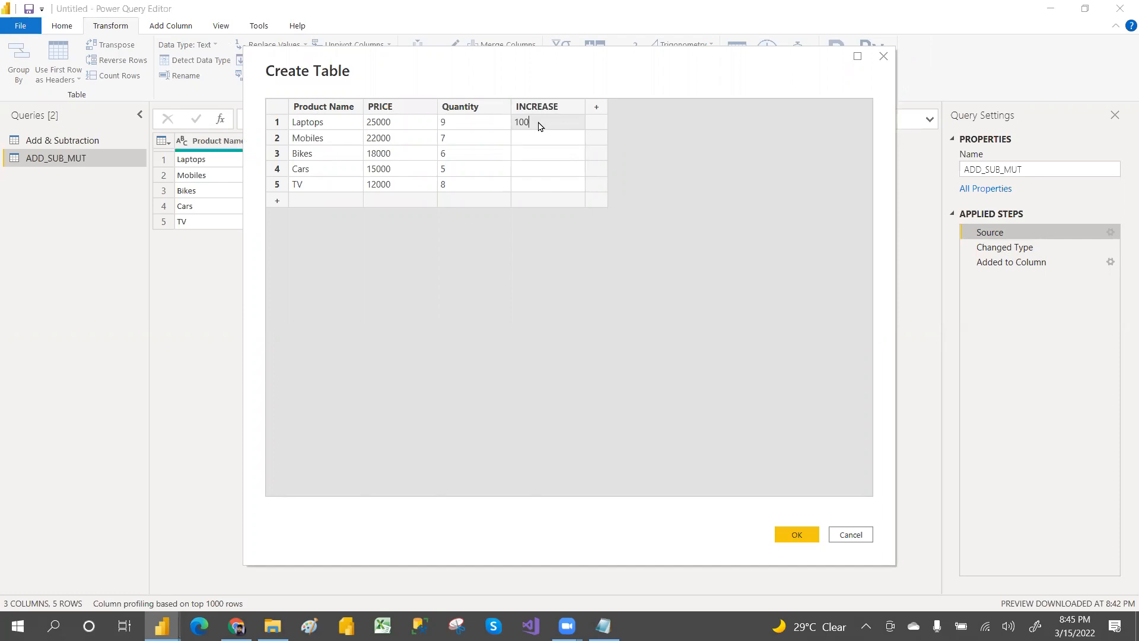
pyautogui.write('0')
pyautogui.press('Return')
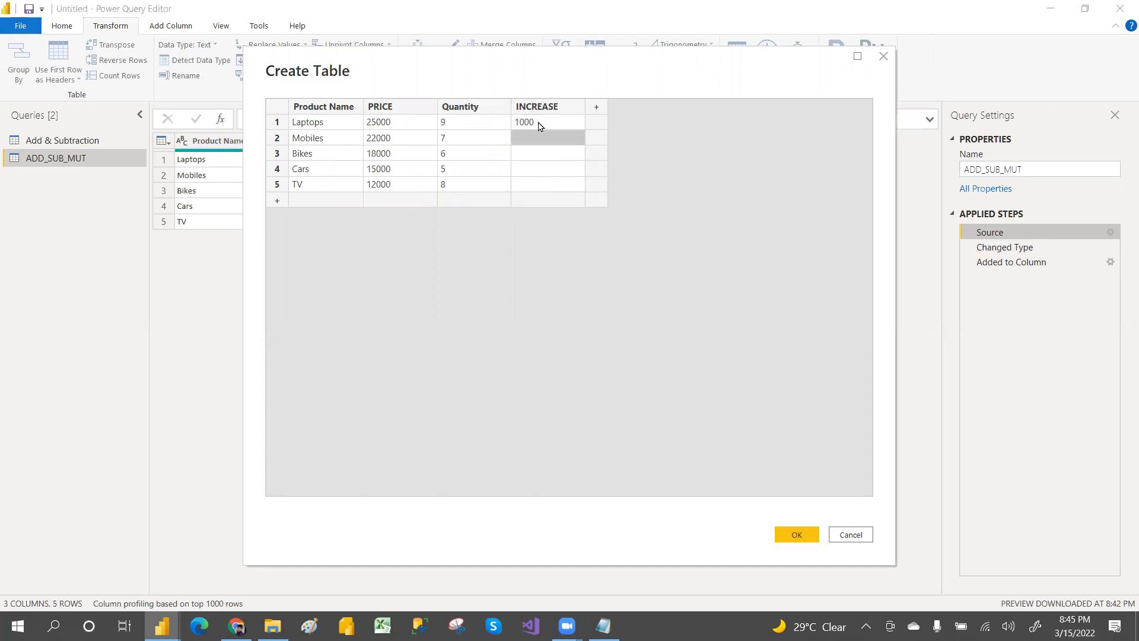
pyautogui.write('200')
pyautogui.press('Return')
pyautogui.write('300')
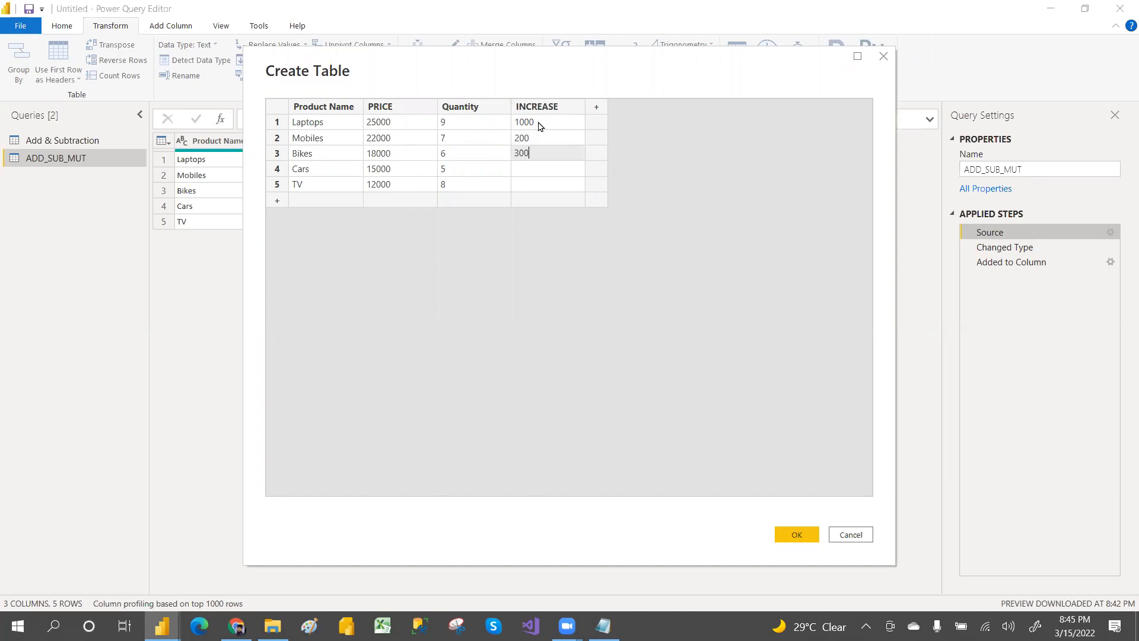
pyautogui.press('Return')
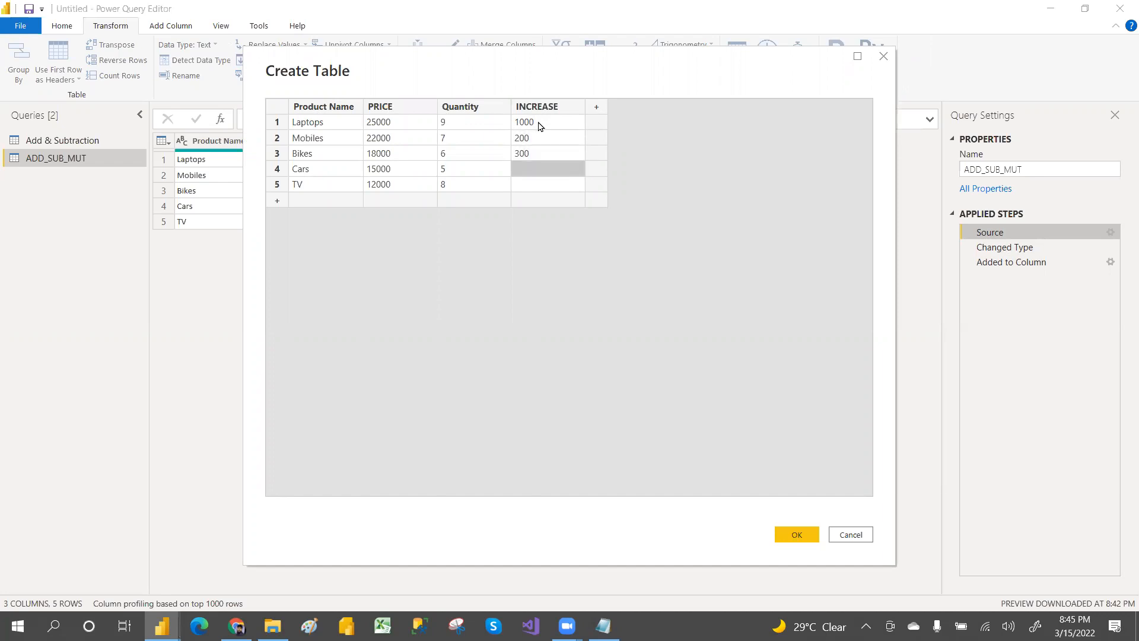
pyautogui.write('800')
pyautogui.press('Return')
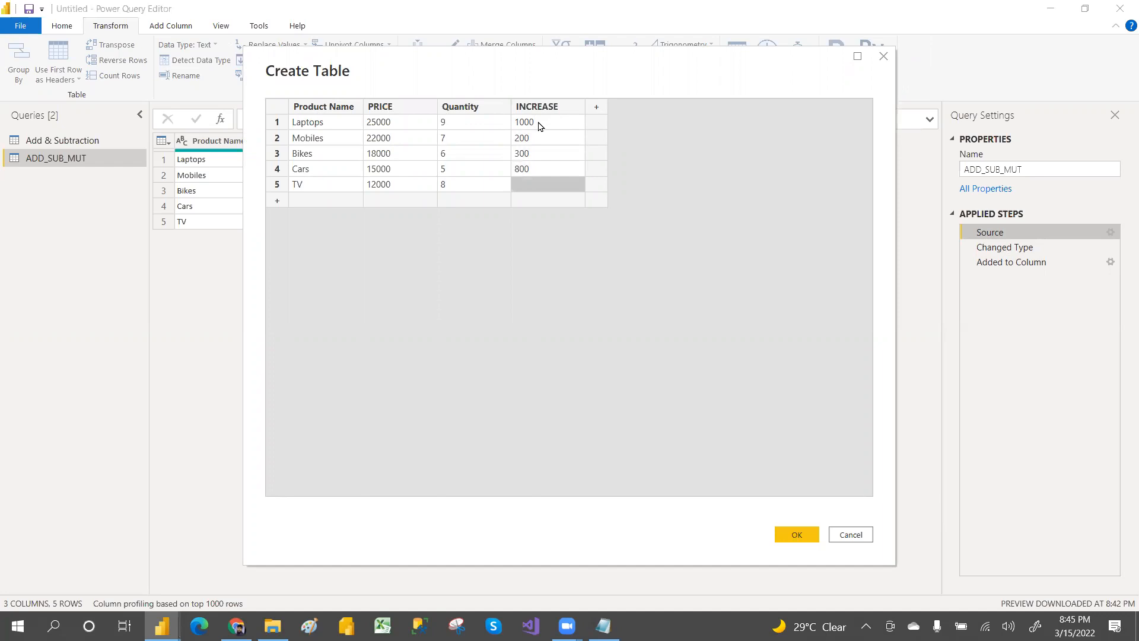
pyautogui.write('700')
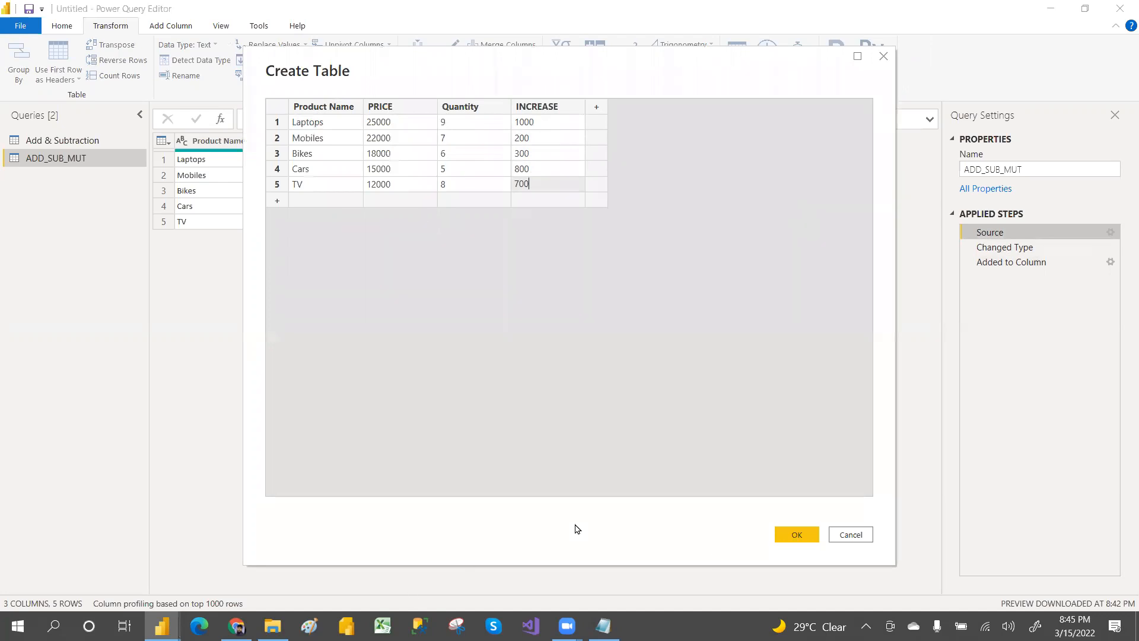
pyautogui.click(795, 533)
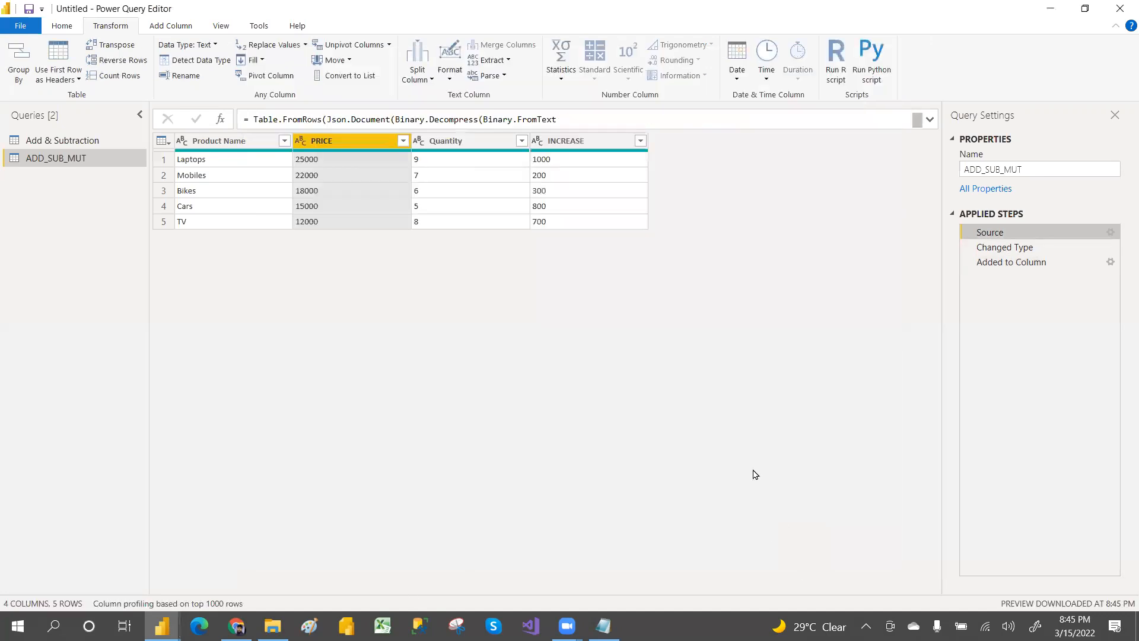
# Return to the Added to Column step of ADD_SUB_MUT and select the PRICE and INCREASE columns together for a new calculated column
pyautogui.click(1024, 261)
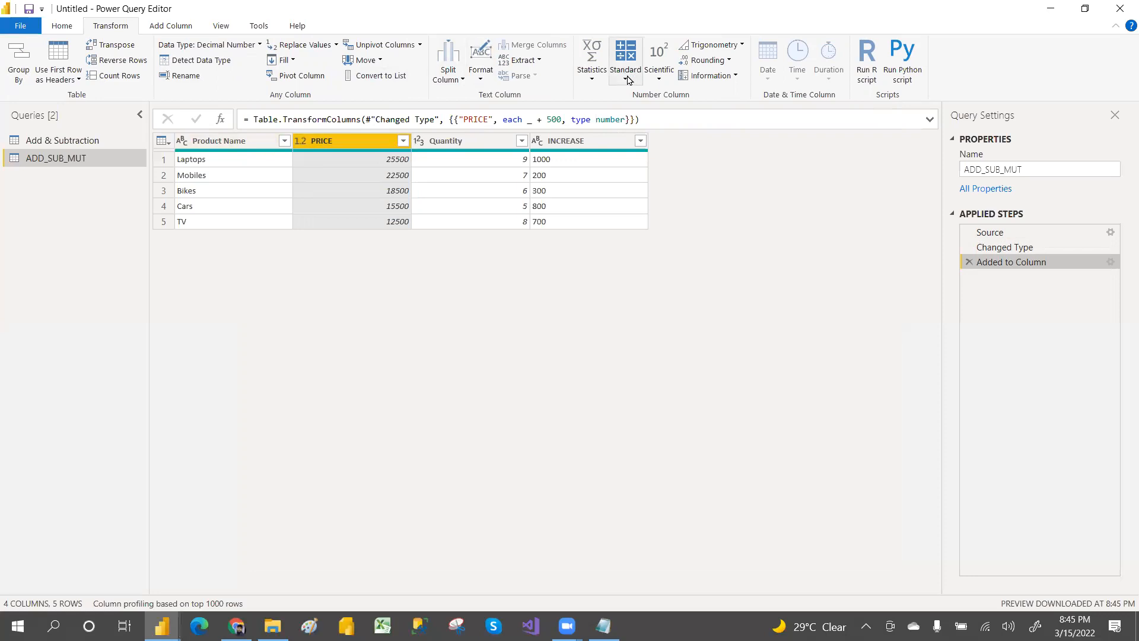
pyautogui.keyDown('shift'); pyautogui.click(585, 143); pyautogui.keyUp('shift')
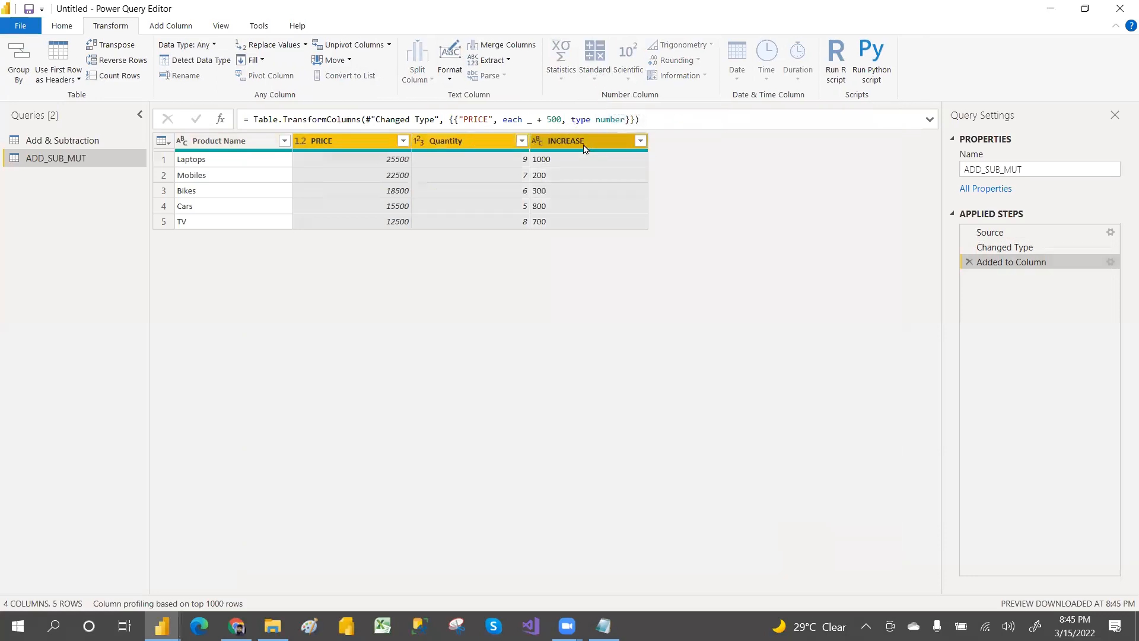
pyautogui.click(359, 148)
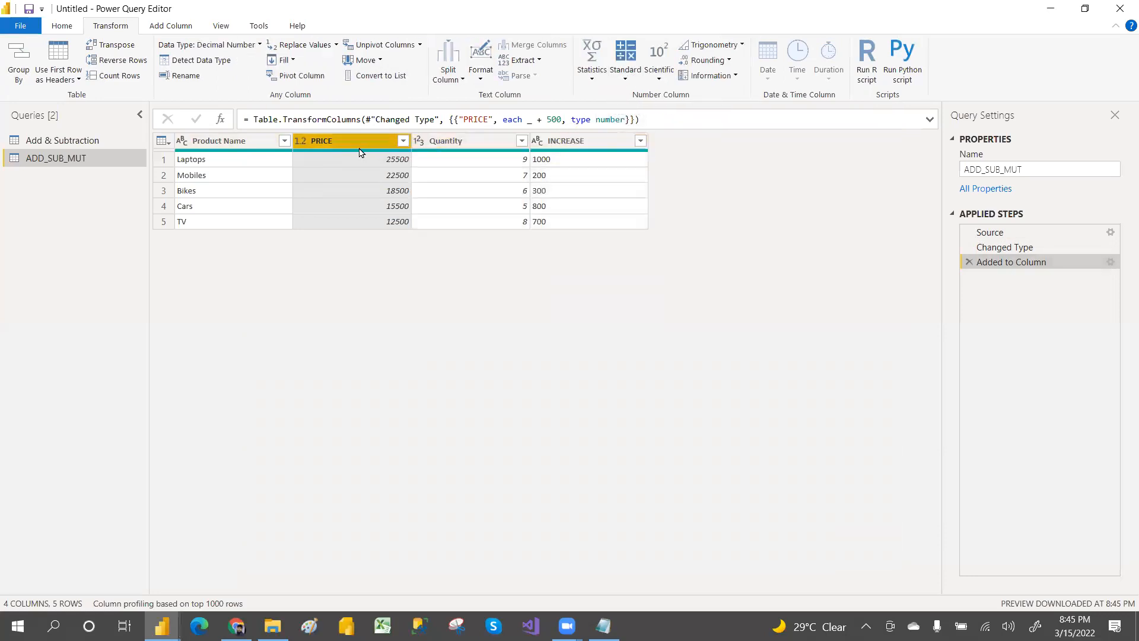
pyautogui.keyDown('ctrl'); pyautogui.click(575, 146); pyautogui.keyUp('ctrl')
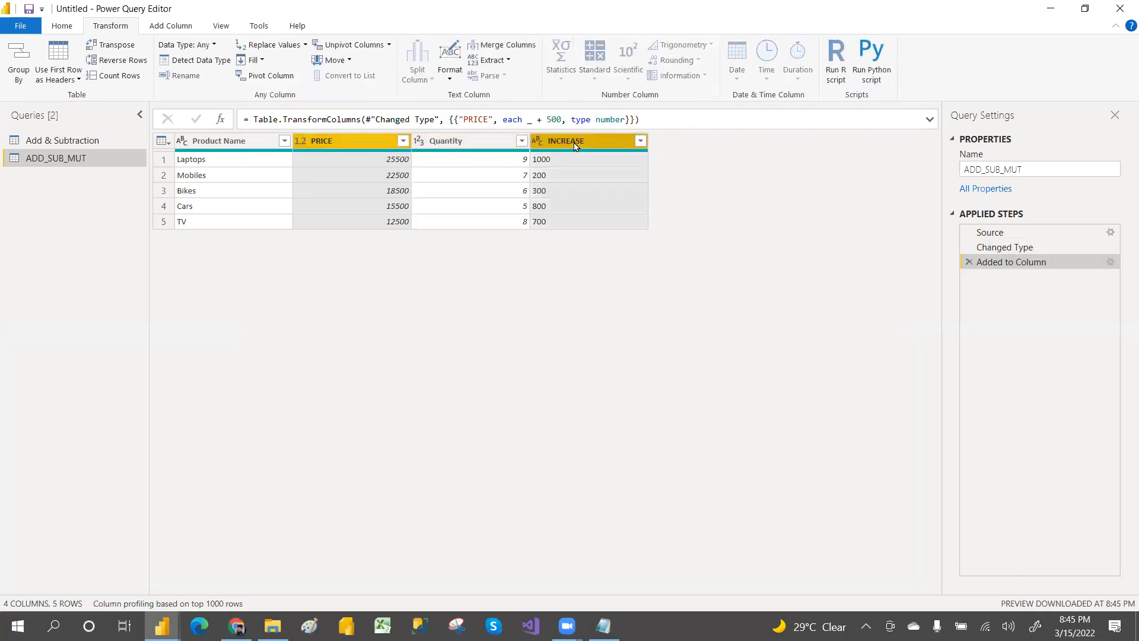
pyautogui.moveTo(579, 145); pyautogui.dragTo(351, 148)
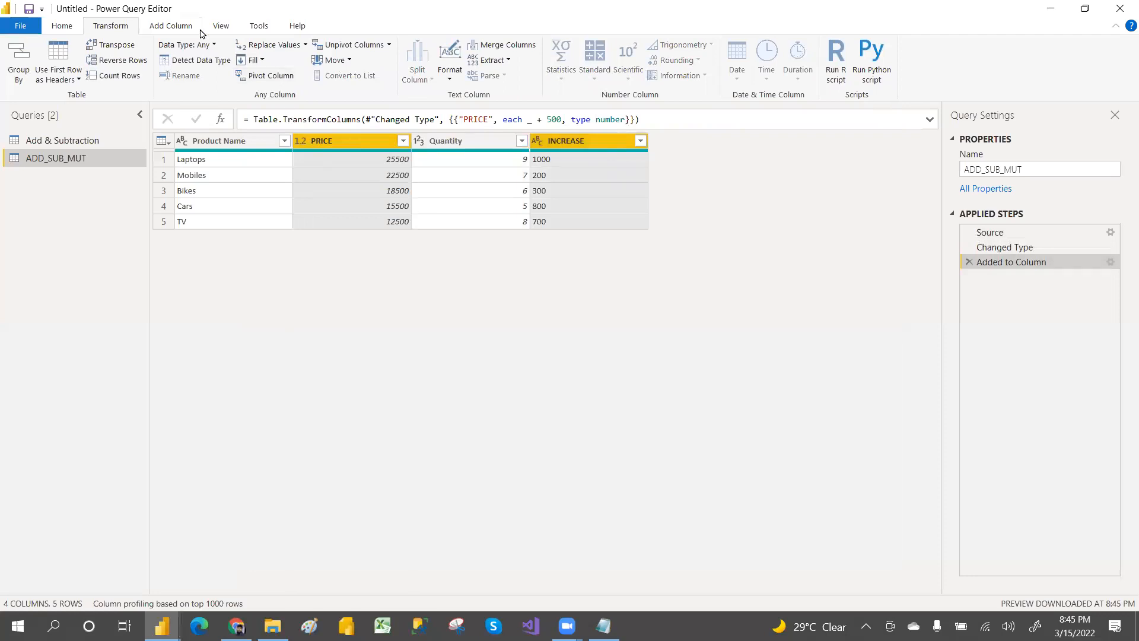
pyautogui.click(167, 30)
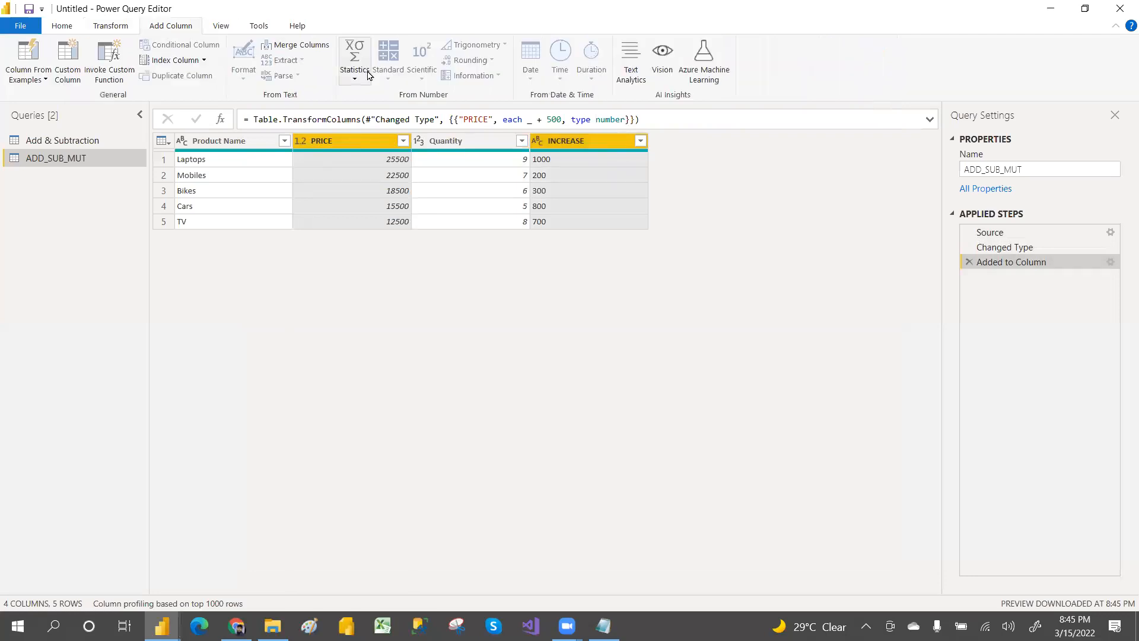
pyautogui.click(350, 148)
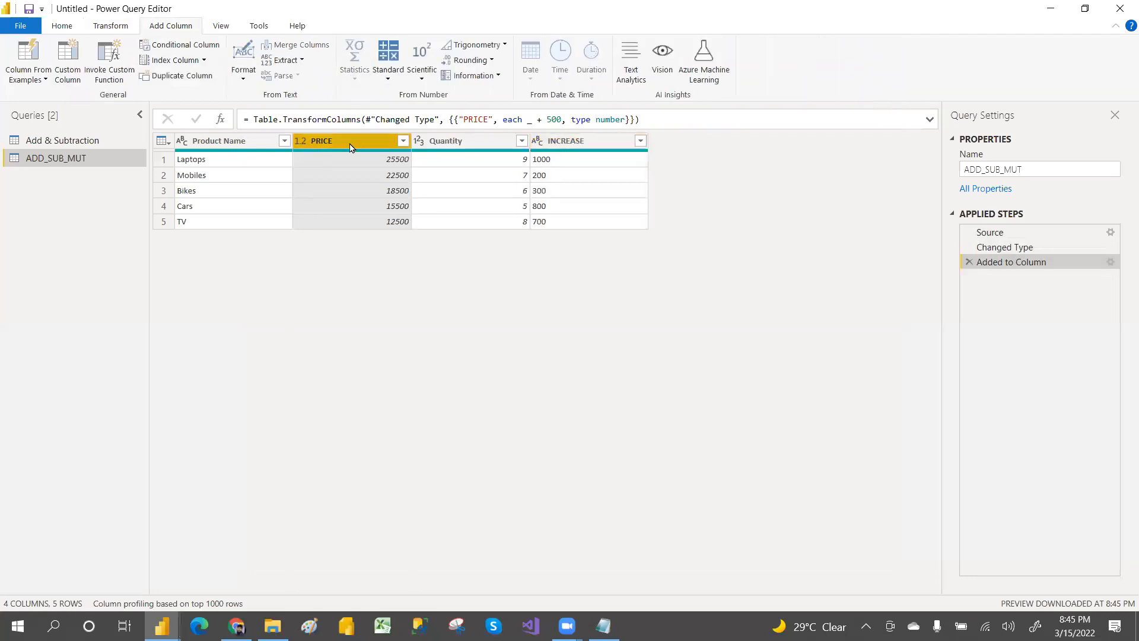
pyautogui.click(392, 81)
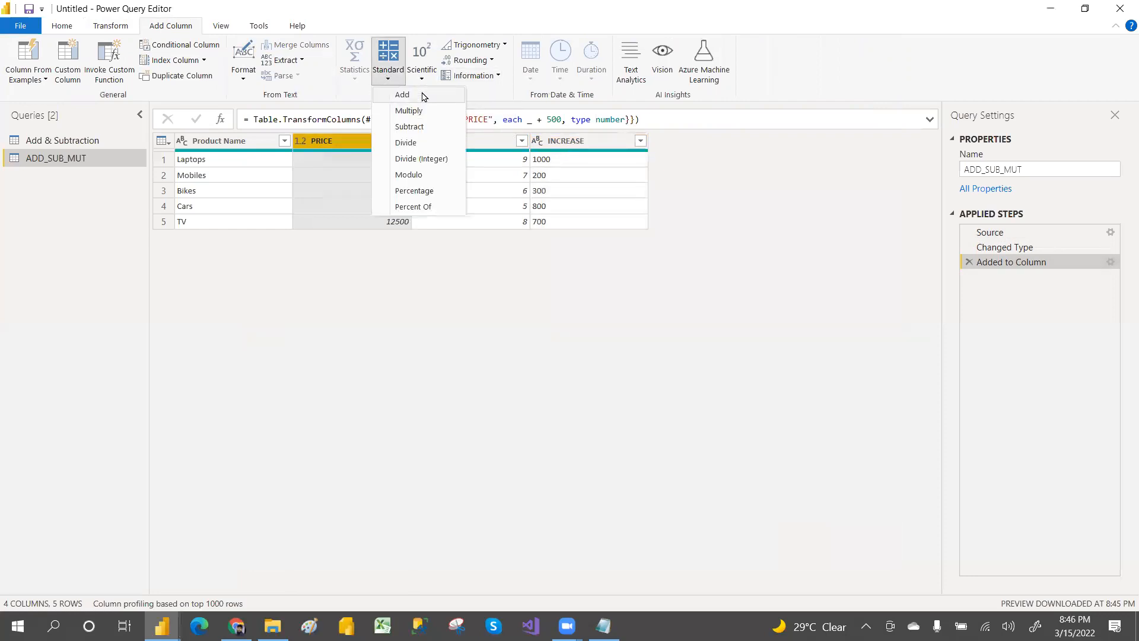
pyautogui.click(565, 144)
pyautogui.keyDown('shift'); pyautogui.click(566, 143); pyautogui.keyUp('shift')
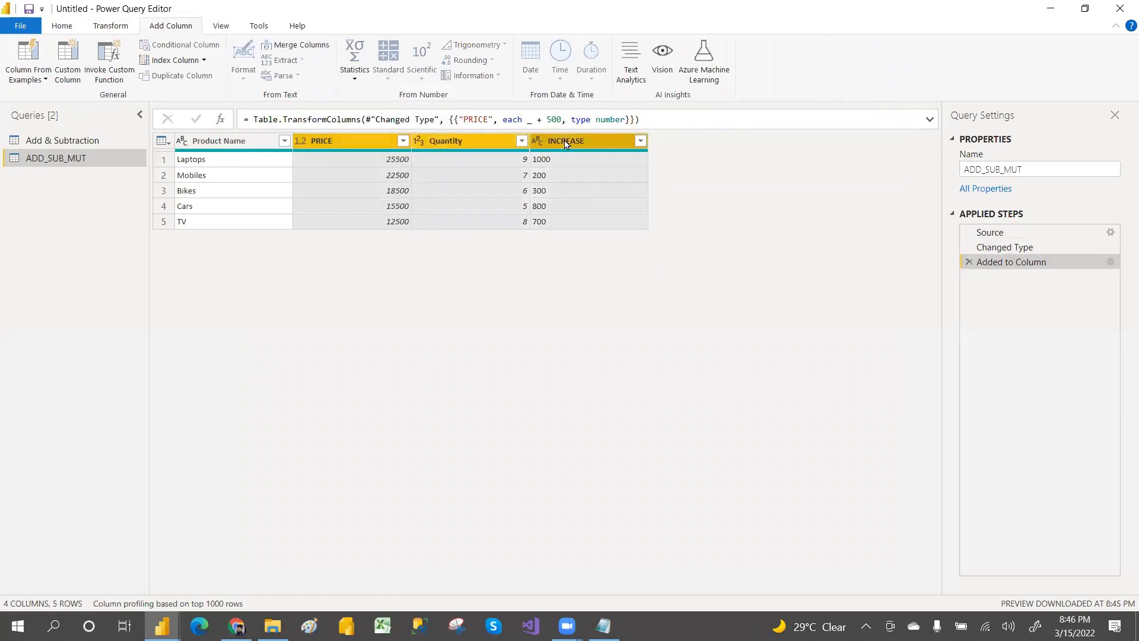
pyautogui.click(363, 148)
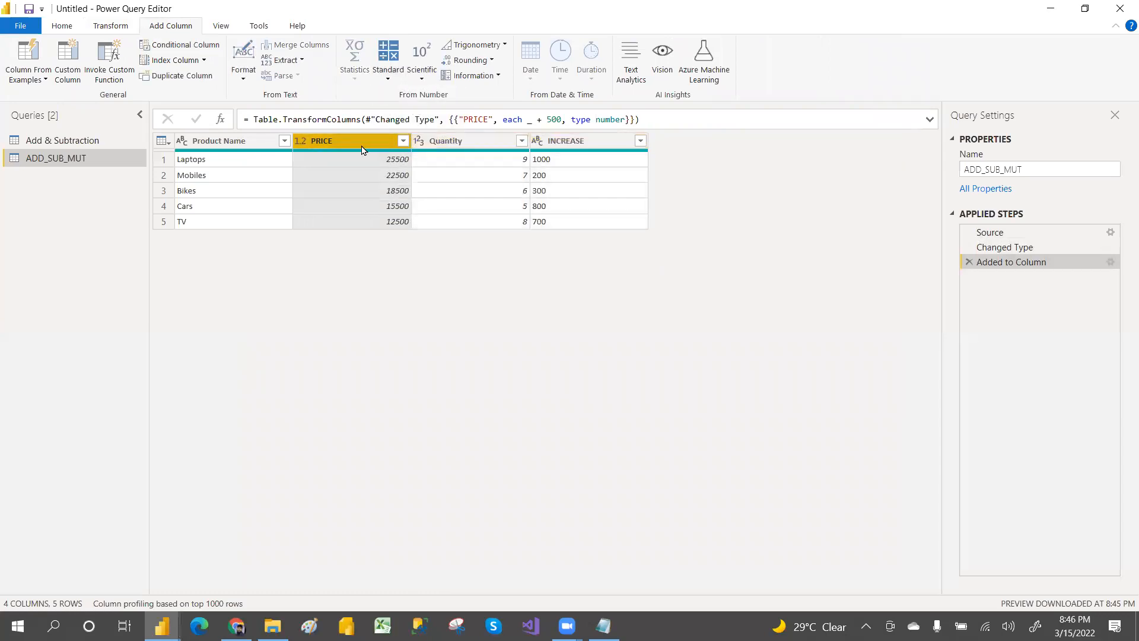
pyautogui.keyDown('shift'); pyautogui.click(562, 145); pyautogui.keyUp('shift')
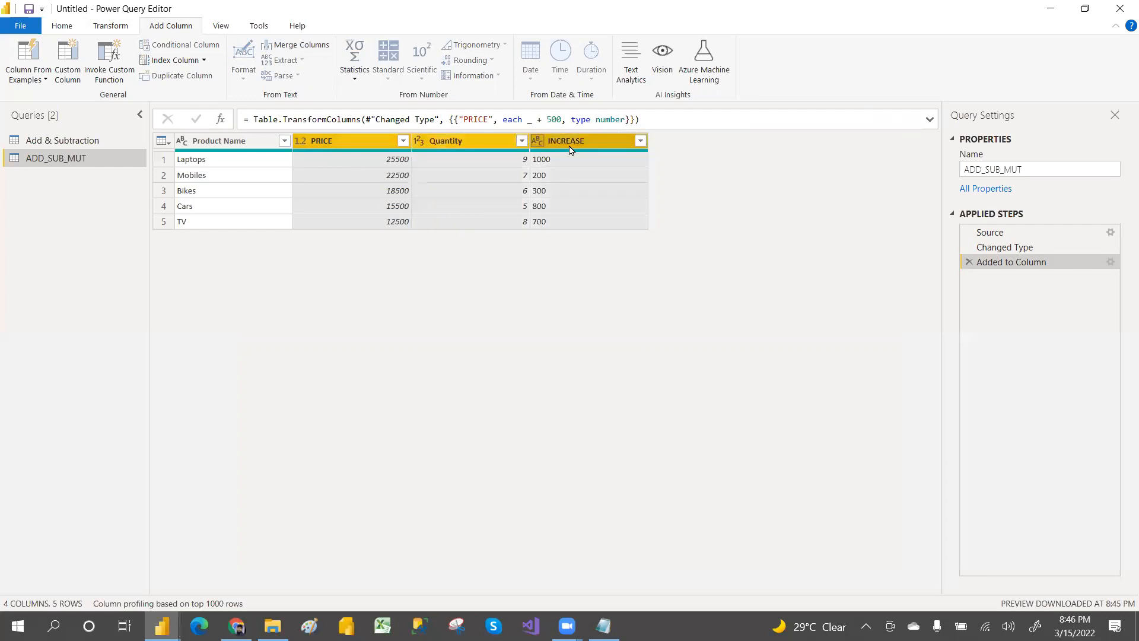
# Move the INCREASE column between PRICE and Quantity and change its data type to Whole Number
pyautogui.click(569, 150)
pyautogui.moveTo(574, 145); pyautogui.dragTo(445, 147)
pyautogui.click(358, 144)
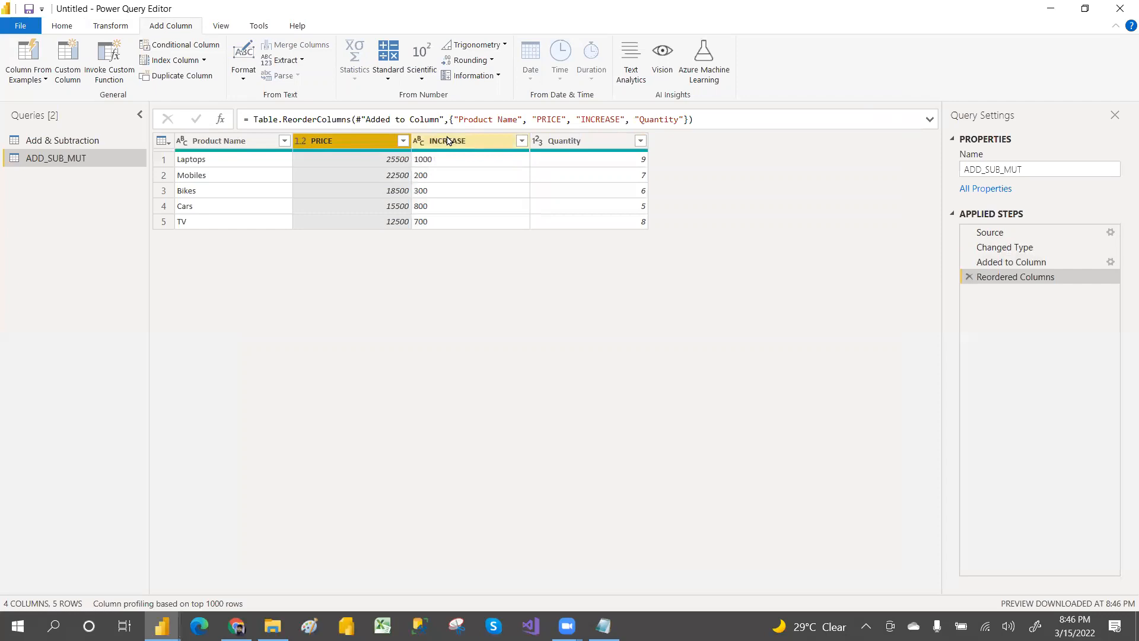
pyautogui.click(417, 142)
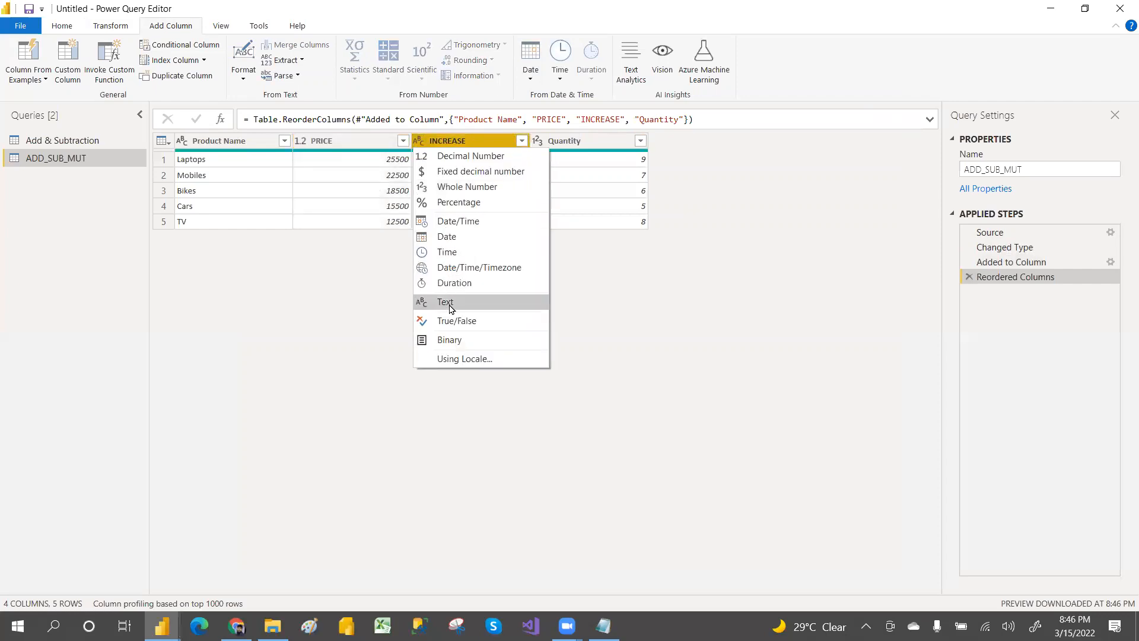
pyautogui.click(467, 187)
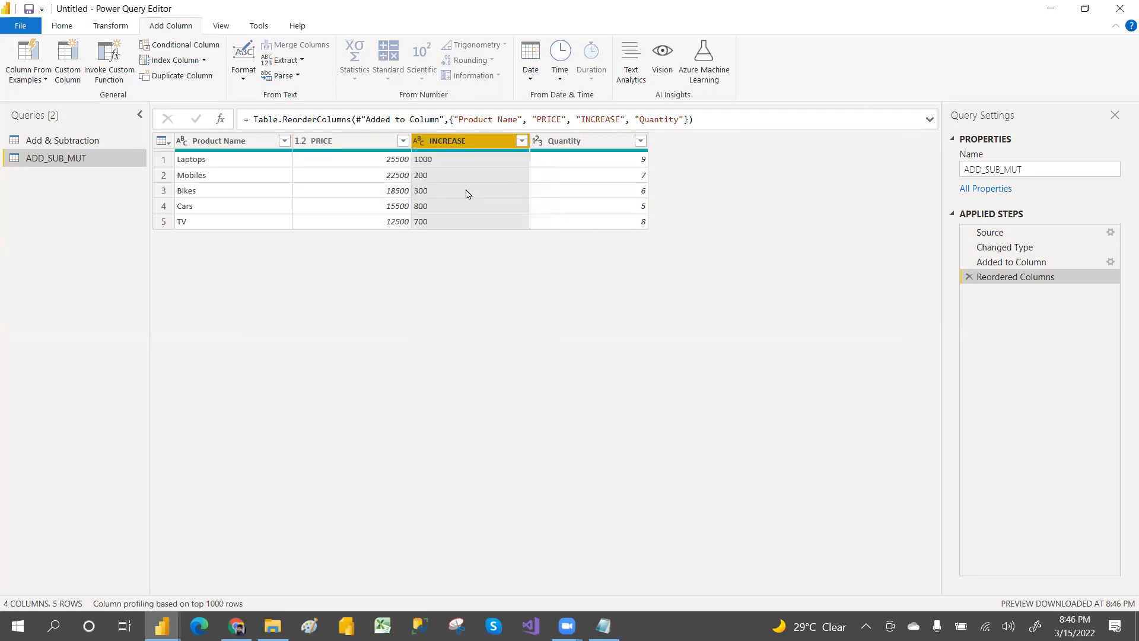
# Try moving the Quantity column ahead of INCREASE, and put INCREASE back beside PRICE
pyautogui.click(358, 145)
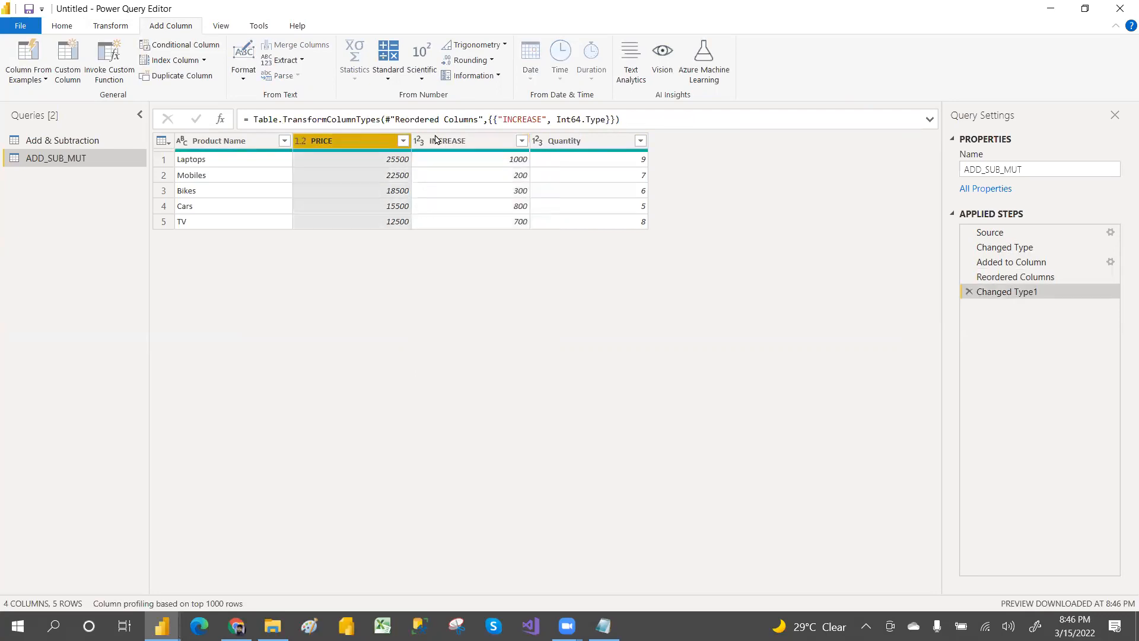
pyautogui.keyDown('ctrl'); pyautogui.click(468, 143); pyautogui.keyUp('ctrl')
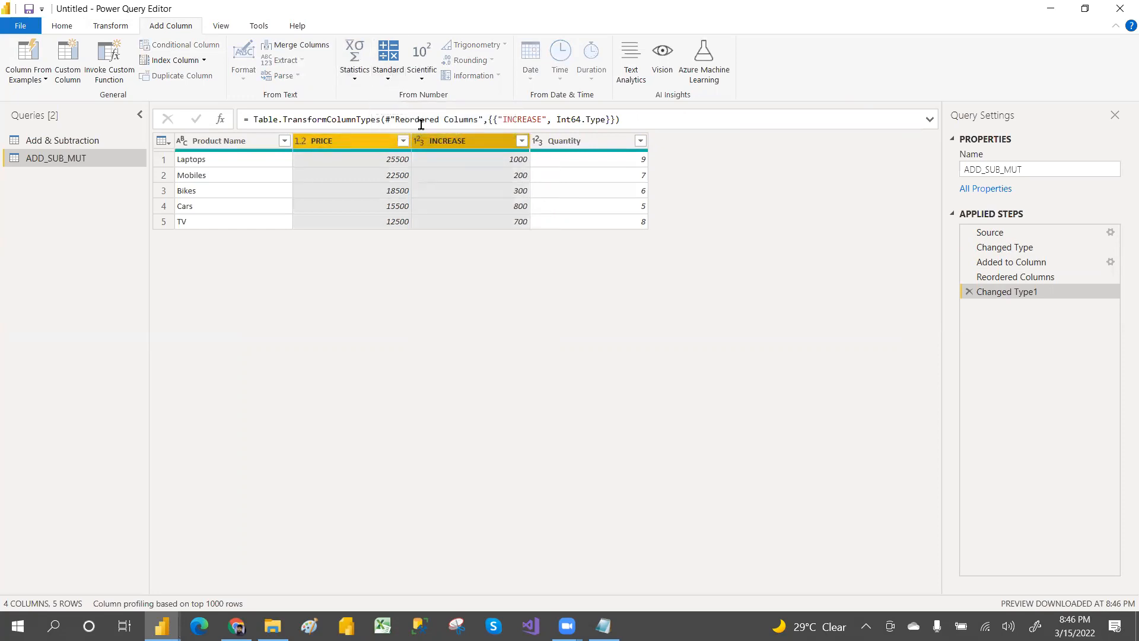
pyautogui.click(579, 142)
pyautogui.moveTo(579, 142)
pyautogui.mouseDown()
pyautogui.moveTo(455, 158)
pyautogui.moveTo(570, 142)
pyautogui.mouseUp()
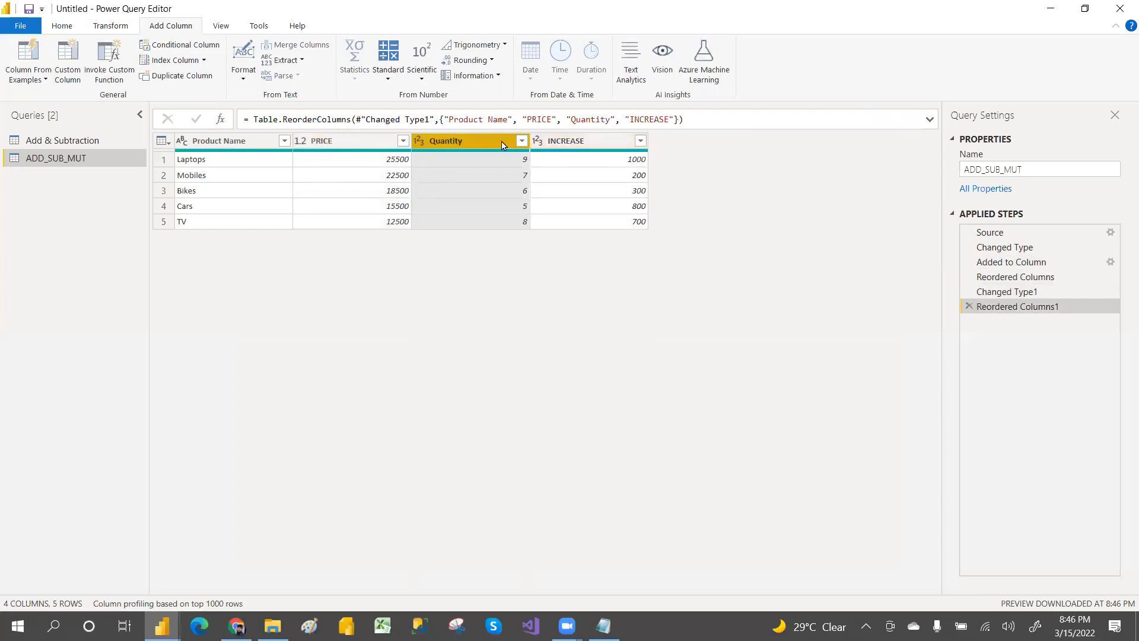
pyautogui.moveTo(470, 144)
pyautogui.mouseDown()
pyautogui.moveTo(614, 137)
pyautogui.moveTo(481, 147)
pyautogui.mouseUp()
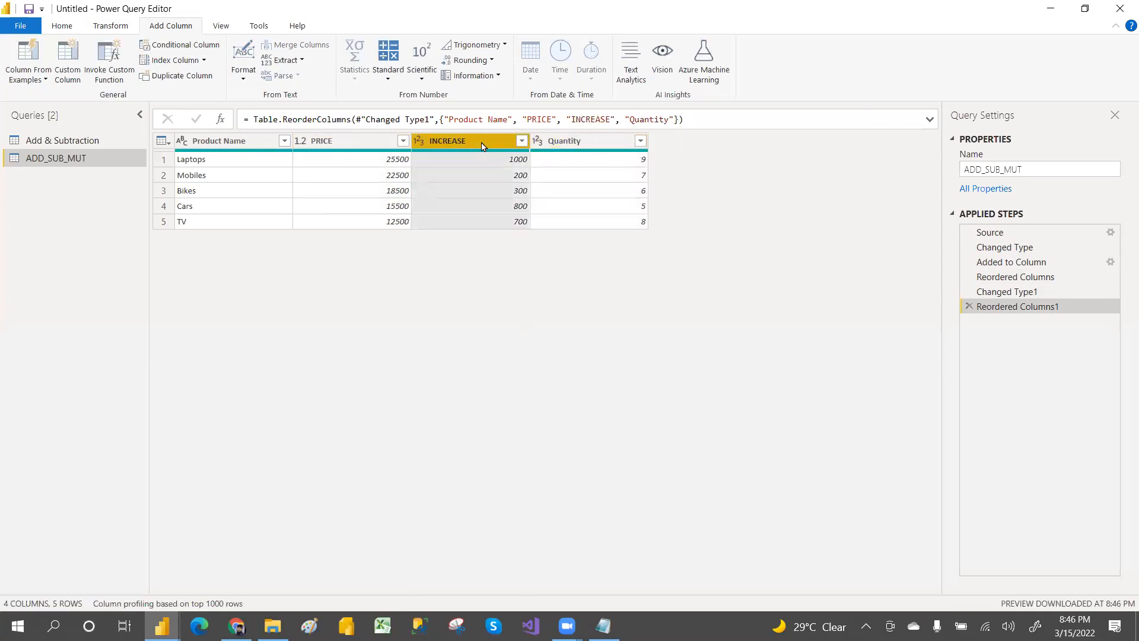
# Add a new column that sums the PRICE and INCREASE columns with the standard Add operation
pyautogui.click(366, 146)
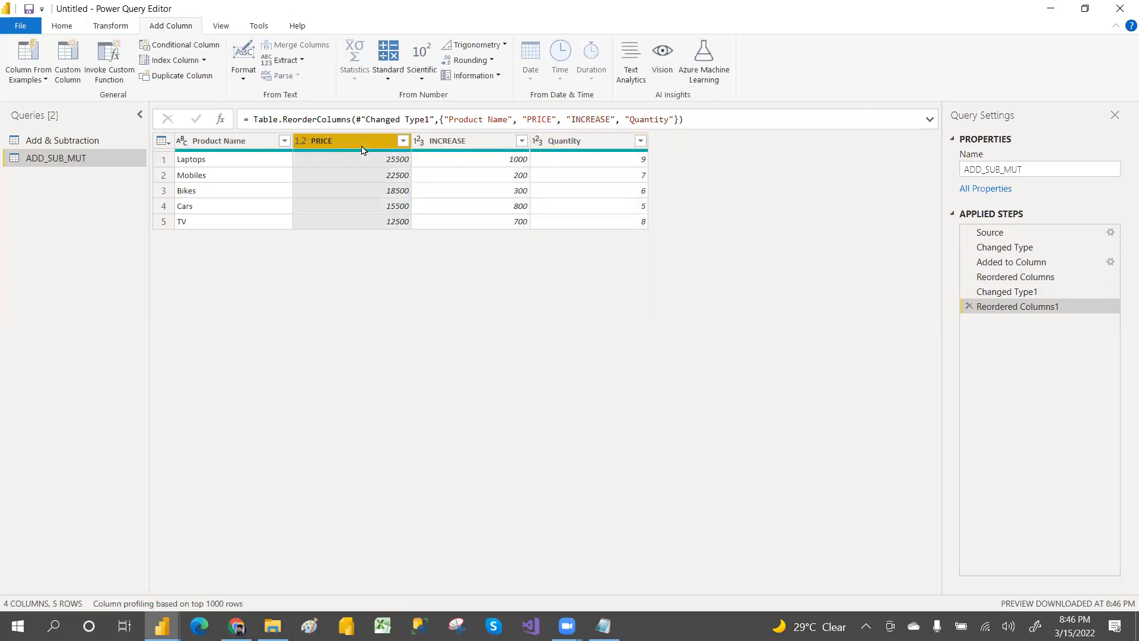
pyautogui.keyDown('ctrl'); pyautogui.click(445, 140); pyautogui.keyUp('ctrl')
pyautogui.click(387, 78)
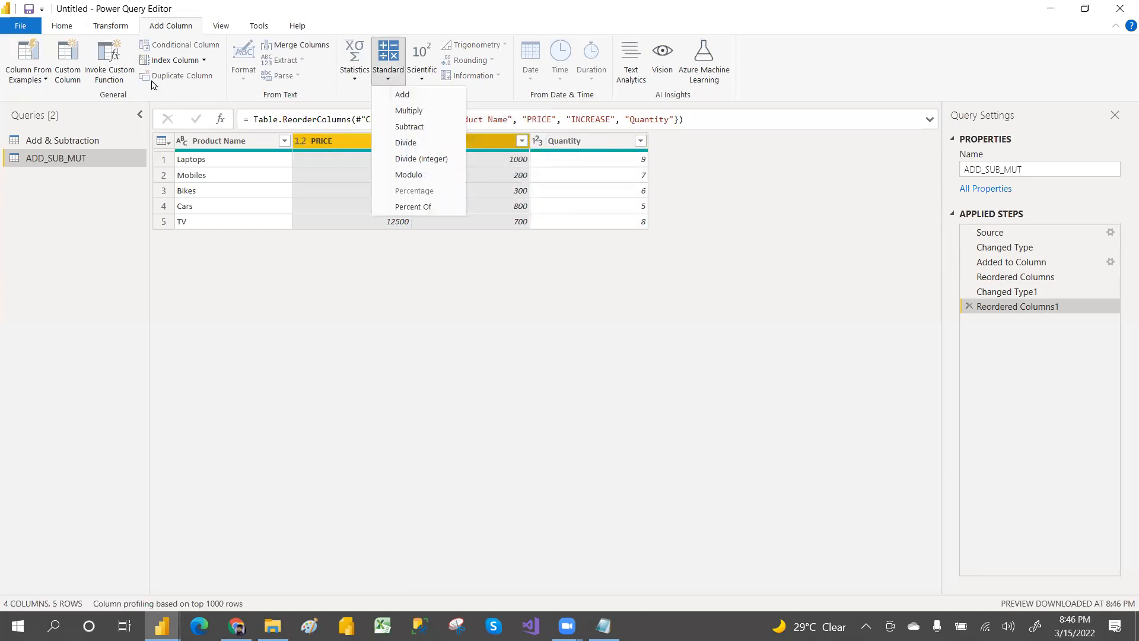
pyautogui.click(107, 28)
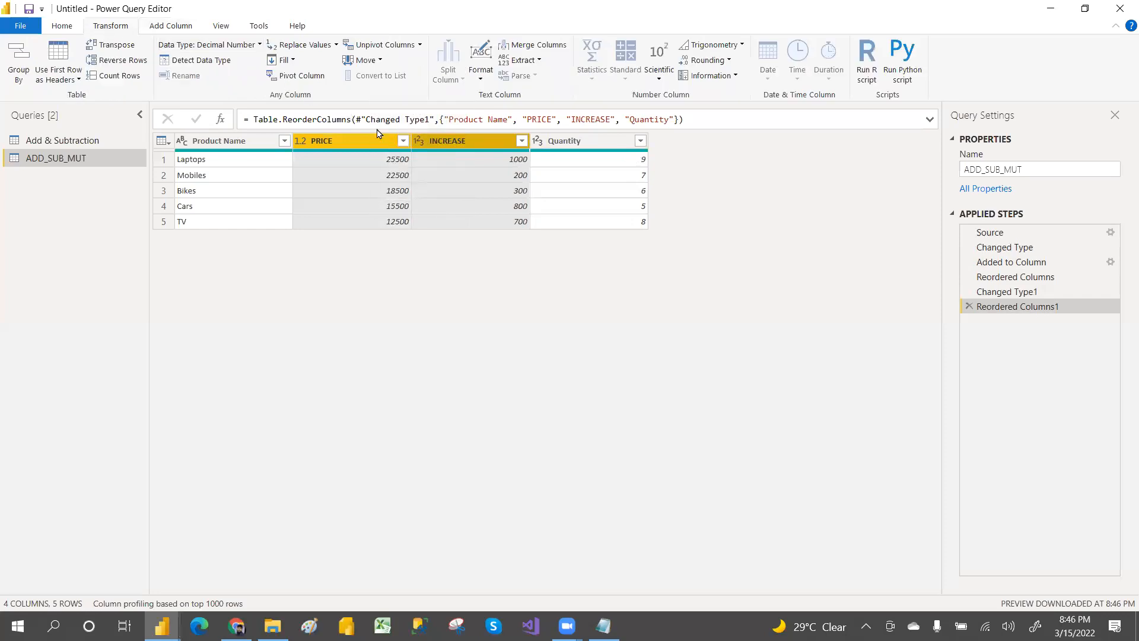
pyautogui.click(656, 80)
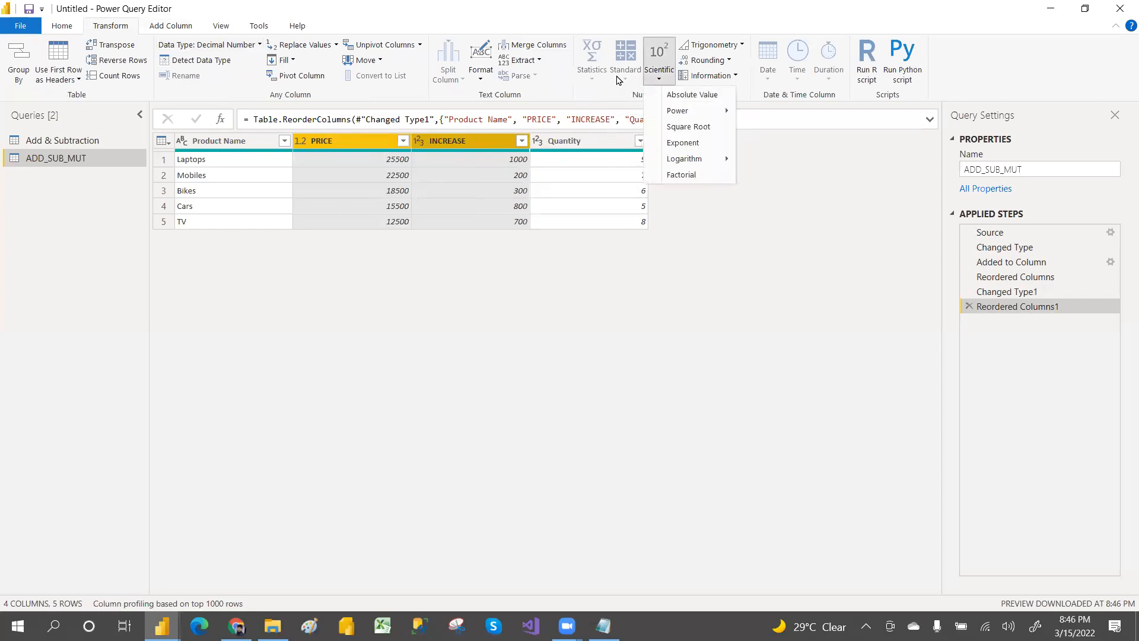
pyautogui.click(170, 26)
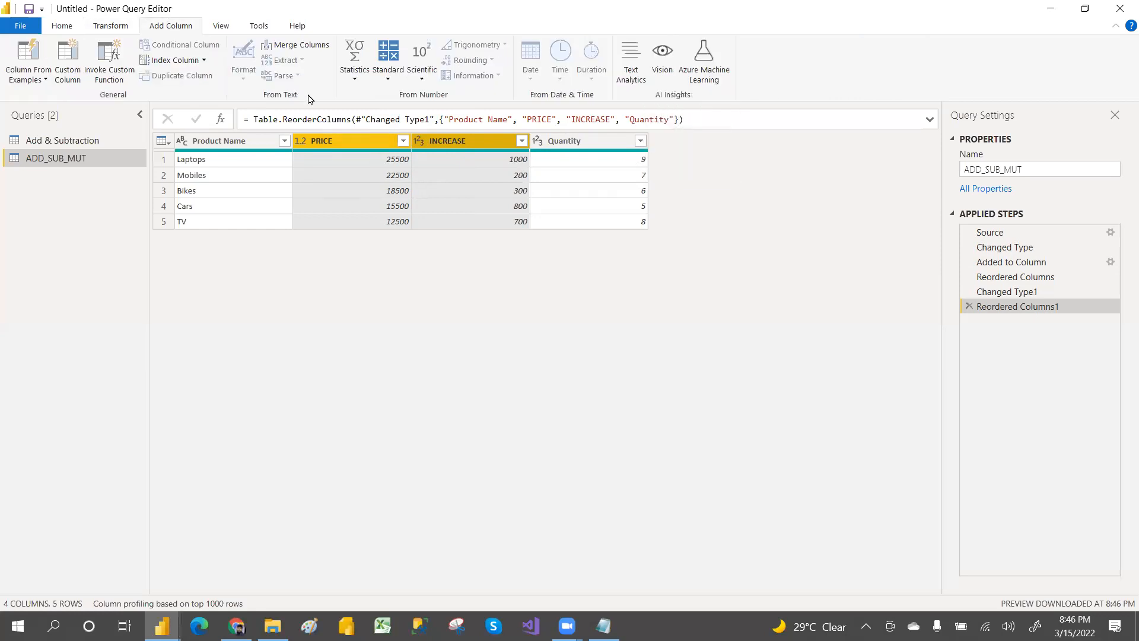
pyautogui.click(386, 79)
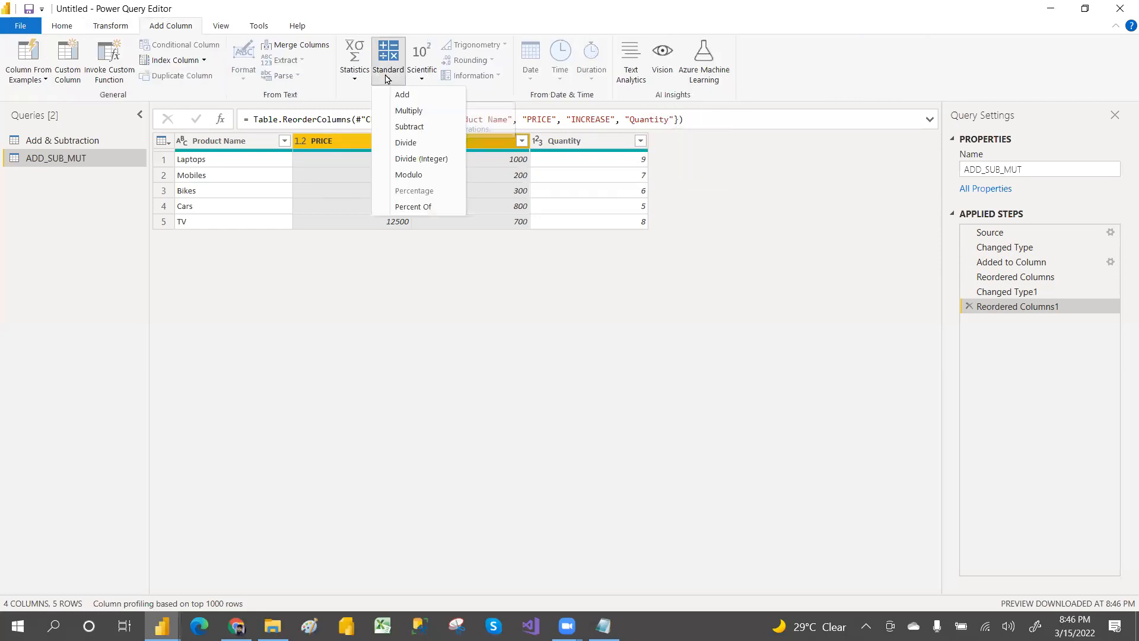
pyautogui.click(414, 96)
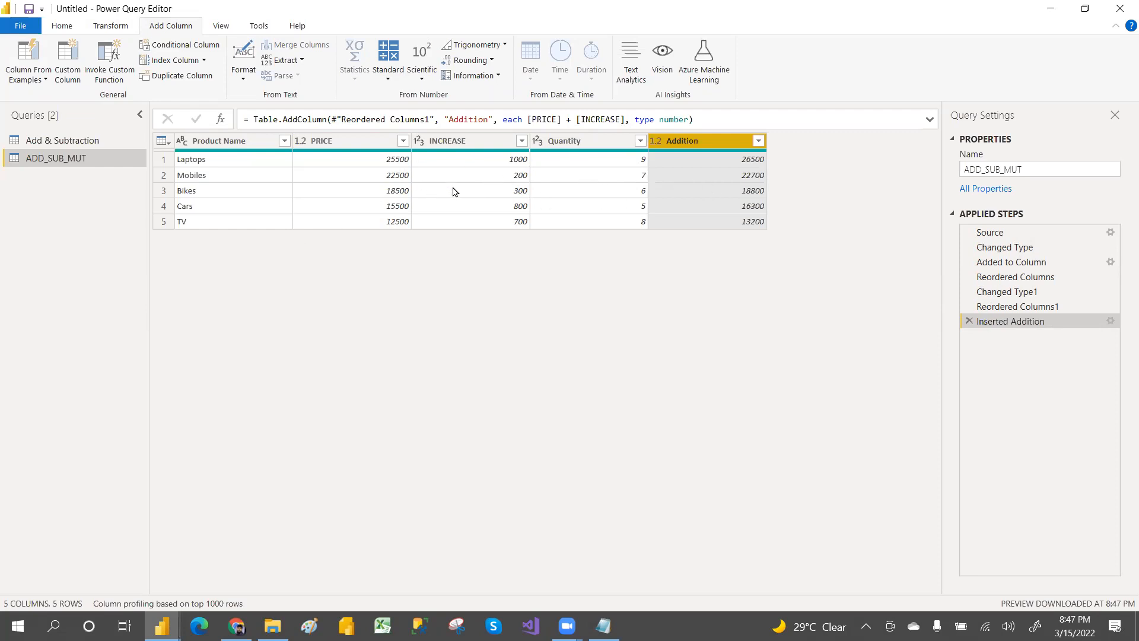
pyautogui.click(443, 146)
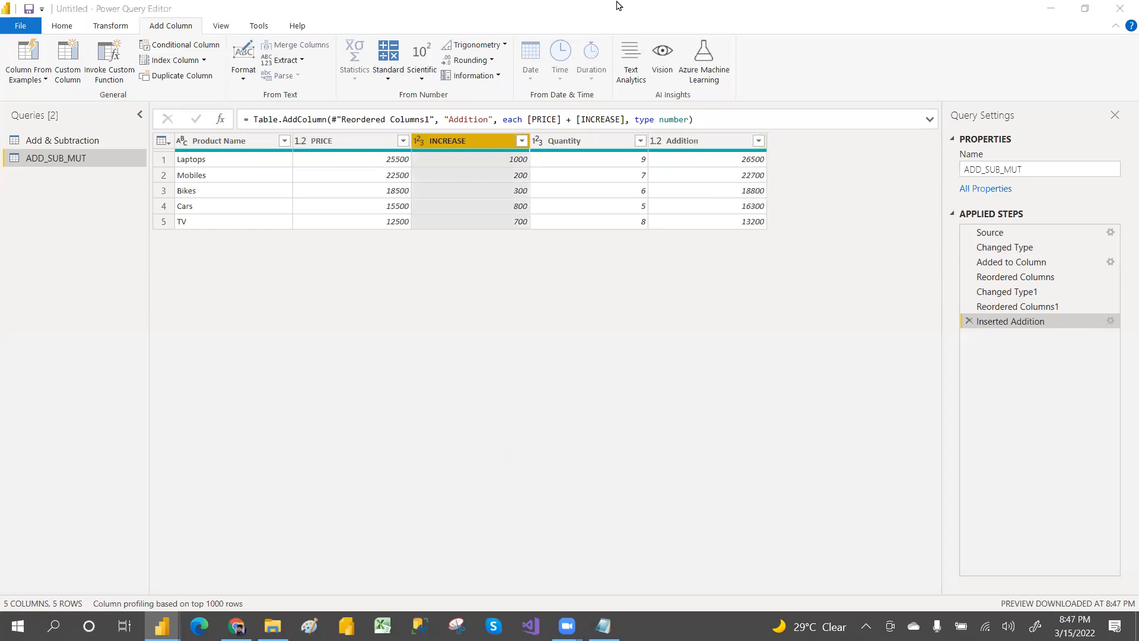
pyautogui.hotkey('alt', 'Tab')
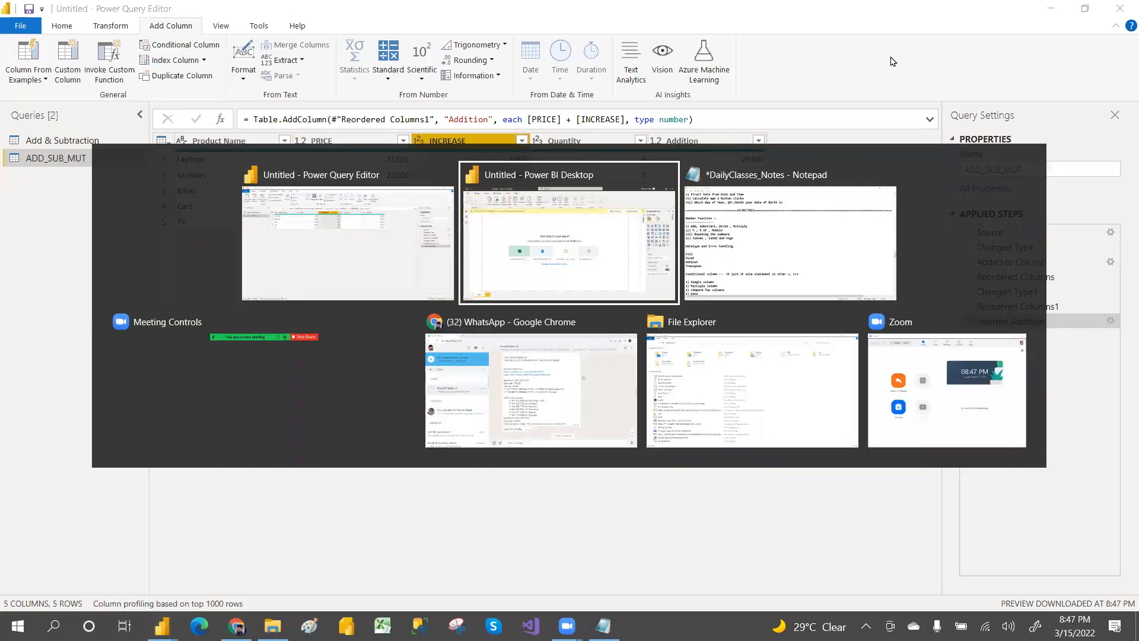
pyautogui.hotkey('alt', 'Tab')
pyautogui.hotkey('alt', 'Tab')
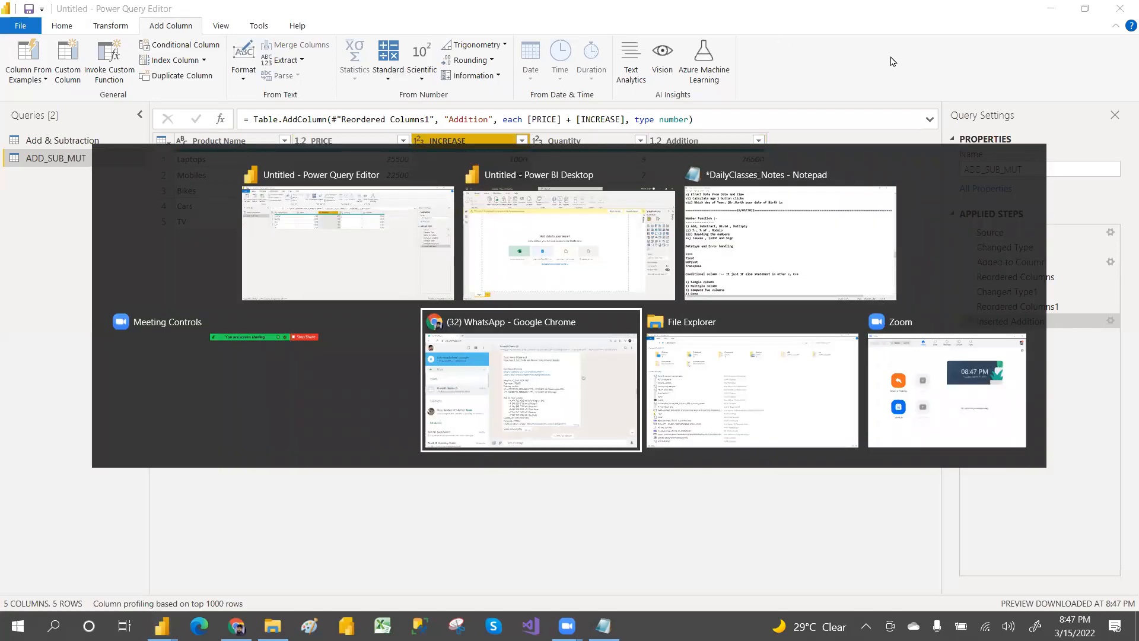
pyautogui.press('Escape')
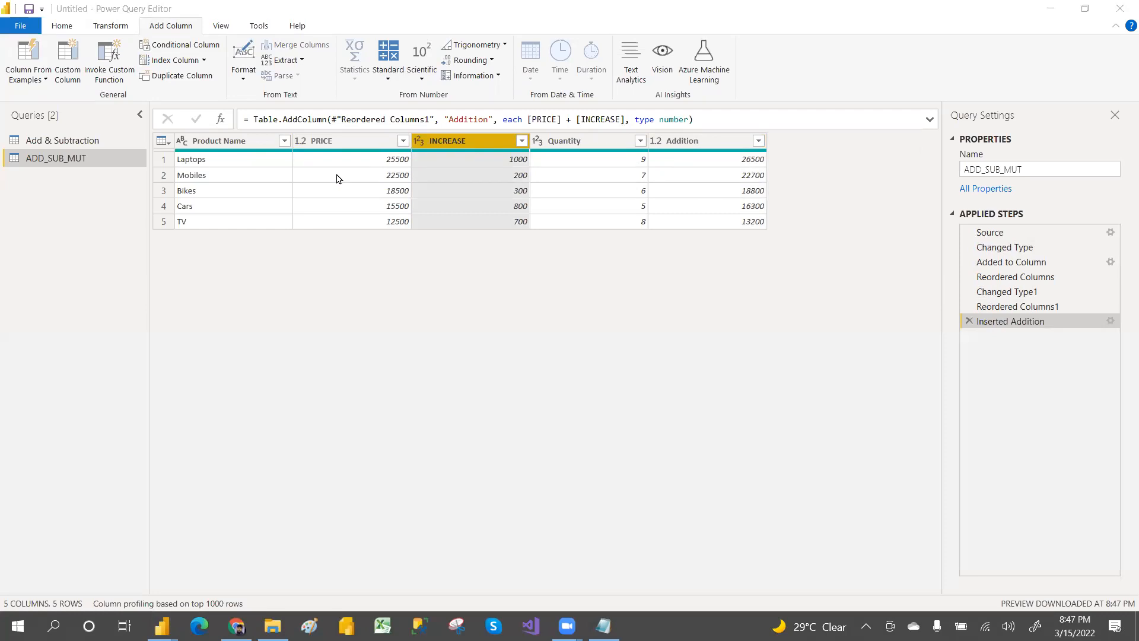
pyautogui.click(333, 141)
pyautogui.click(387, 80)
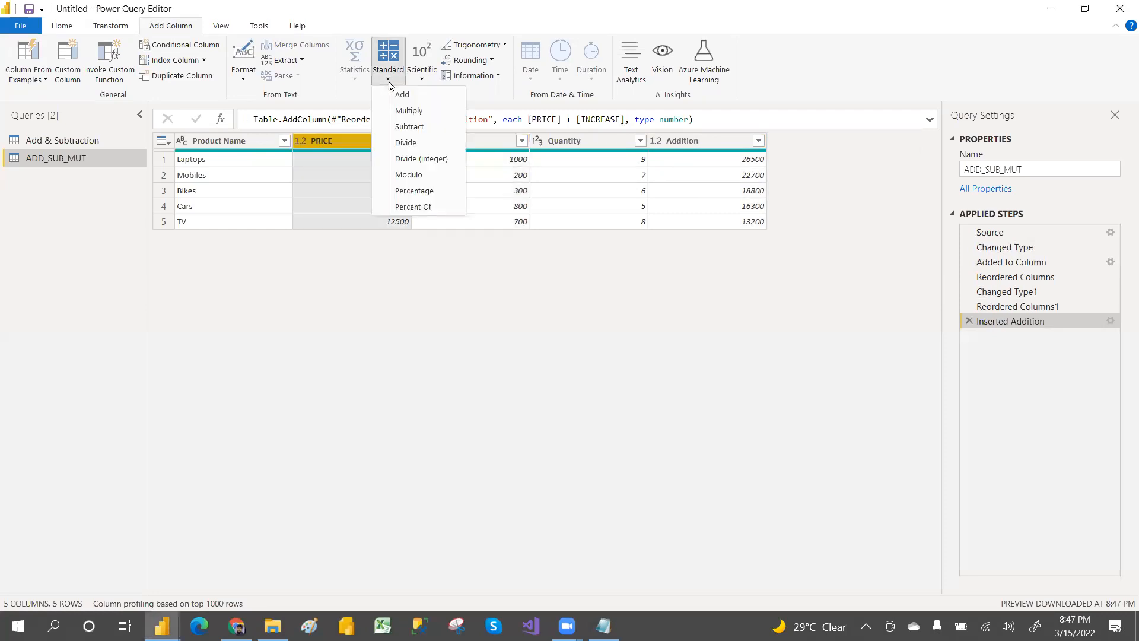
pyautogui.click(403, 95)
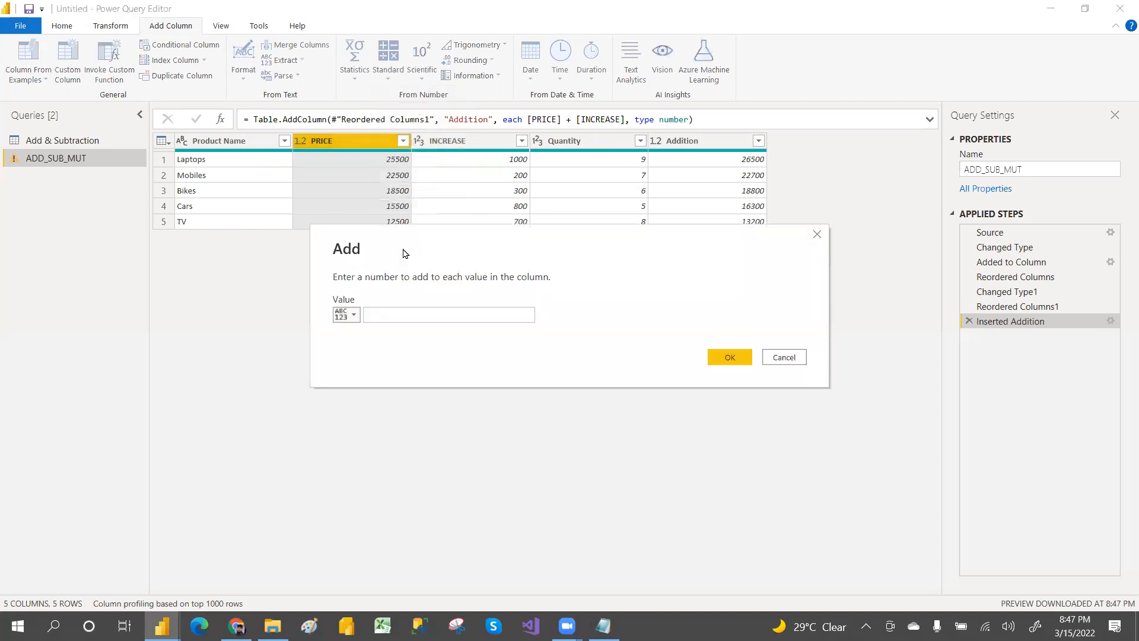
pyautogui.click(385, 314)
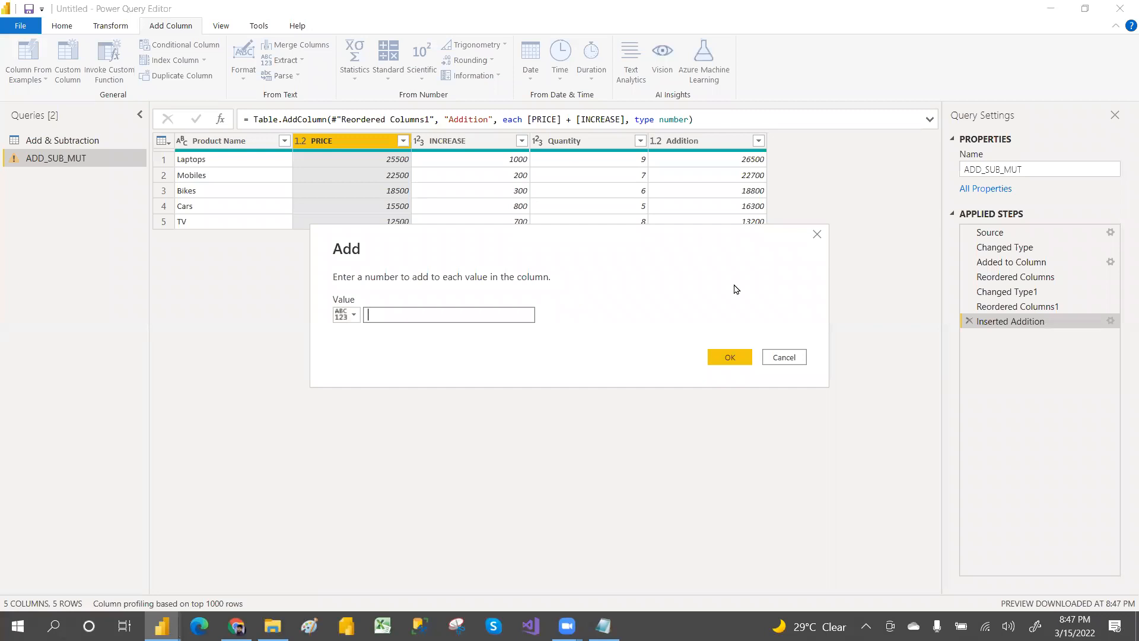
pyautogui.click(784, 357)
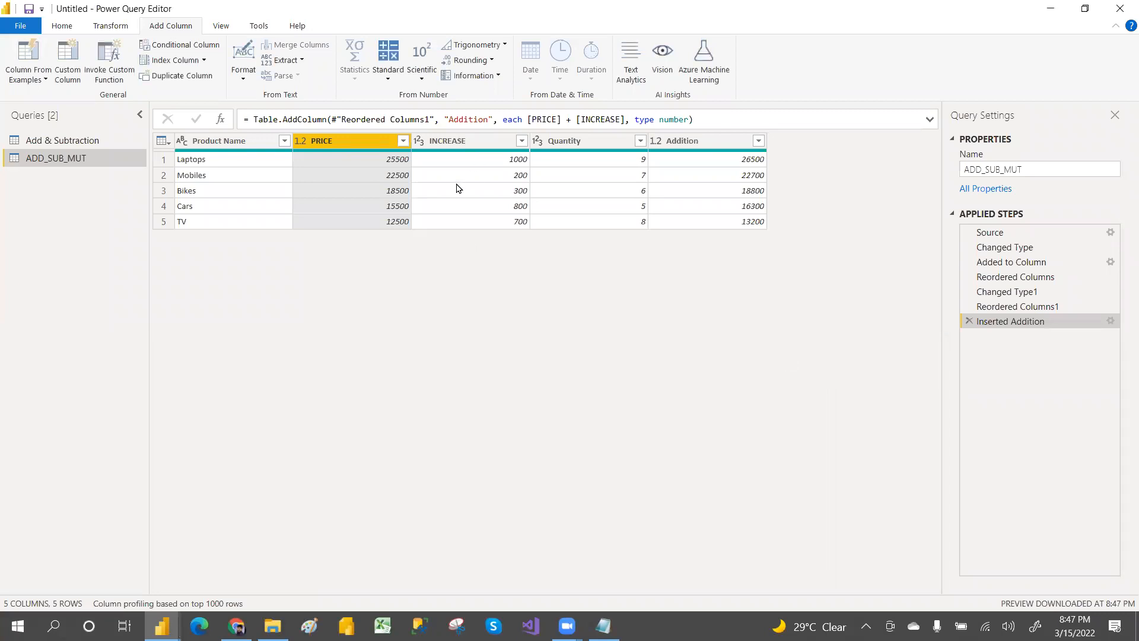
pyautogui.click(389, 81)
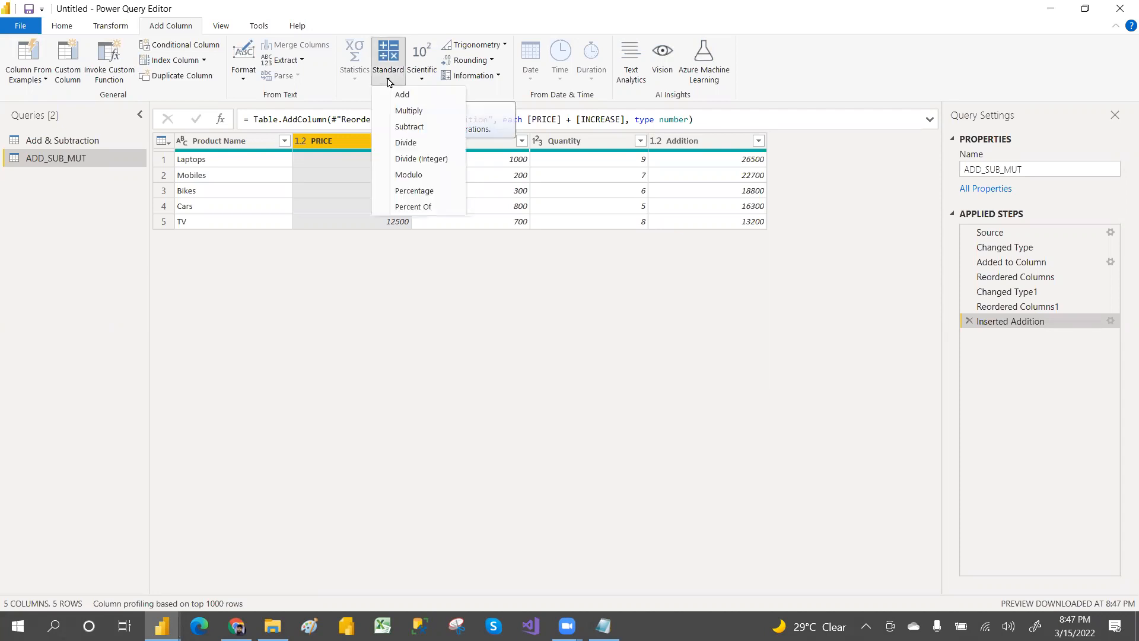
pyautogui.click(408, 128)
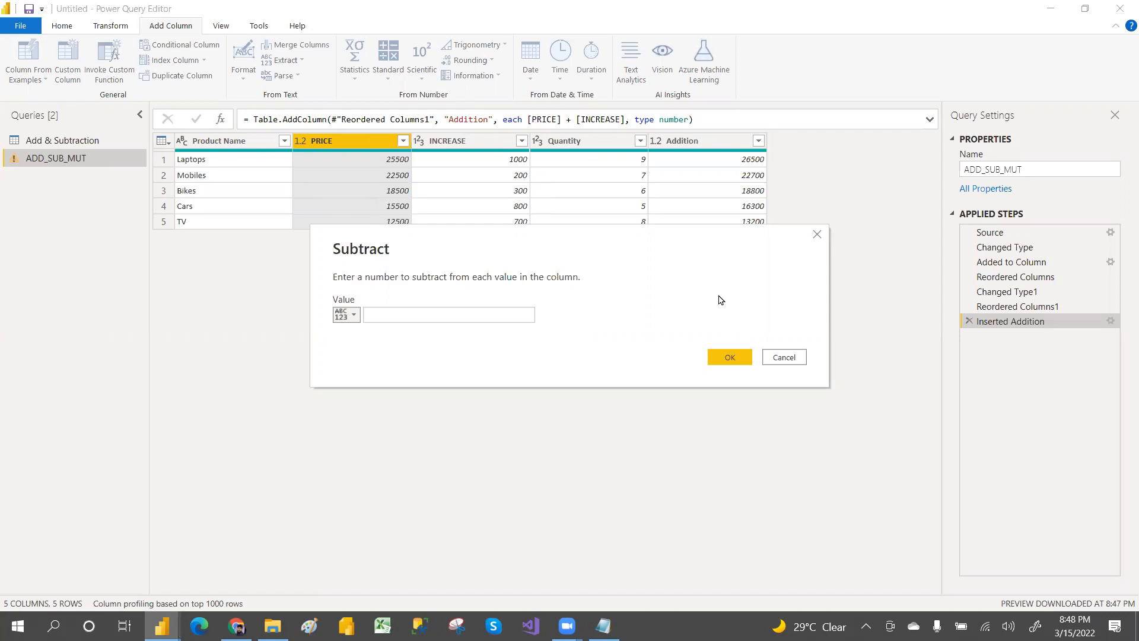
pyautogui.click(784, 357)
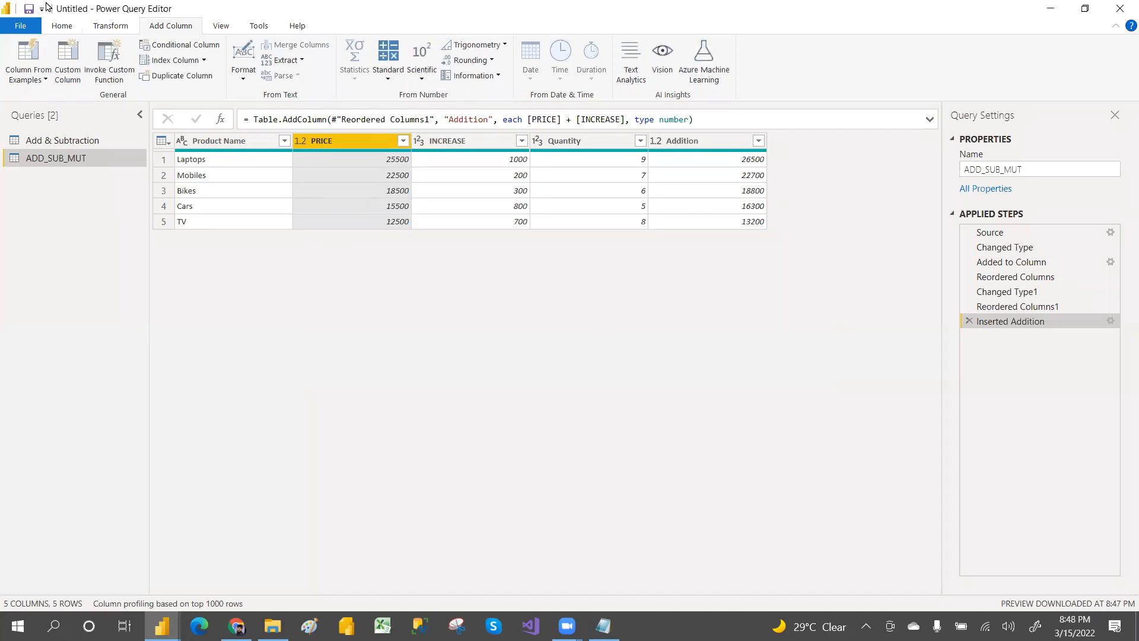
# Subtract 500 from every value of the PRICE column in place with the standard Subtract operation
pyautogui.click(110, 27)
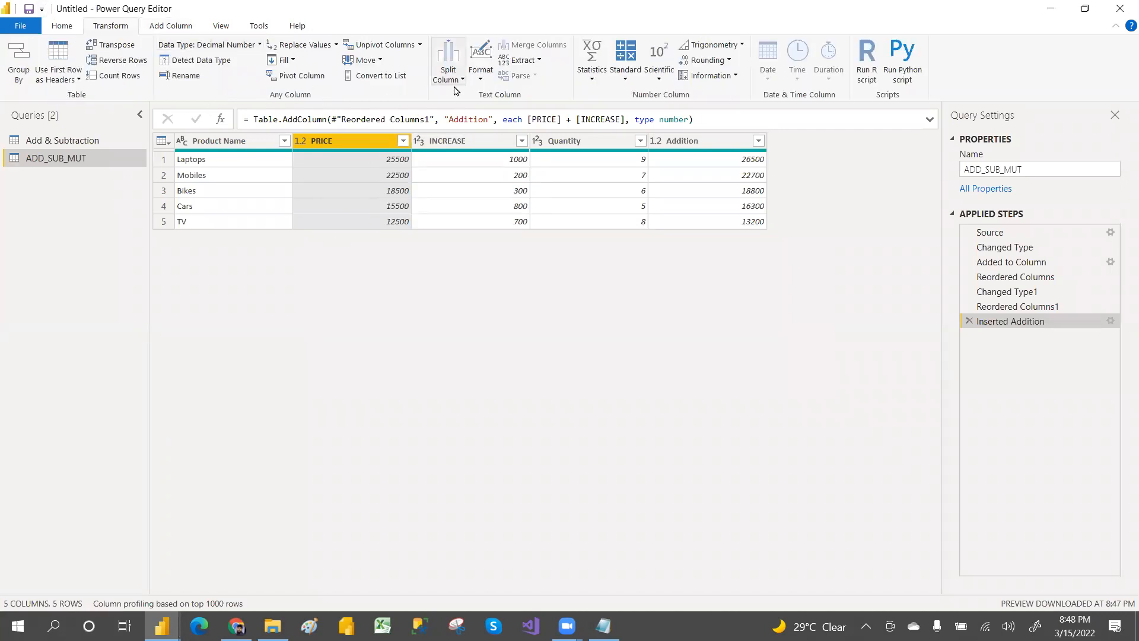
pyautogui.click(627, 76)
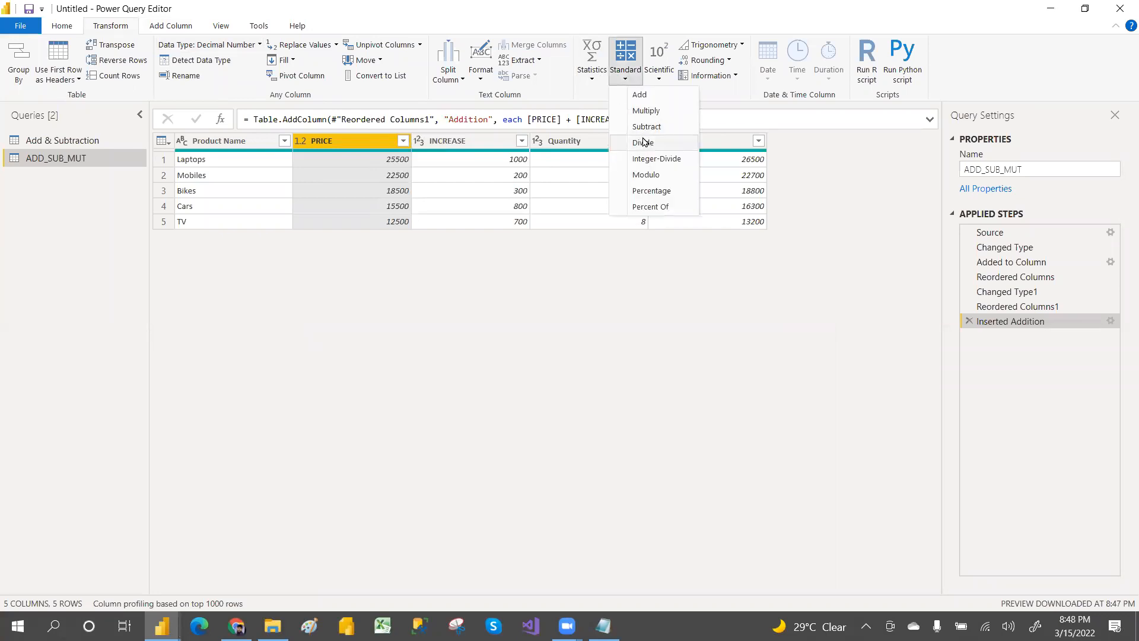
pyautogui.click(646, 127)
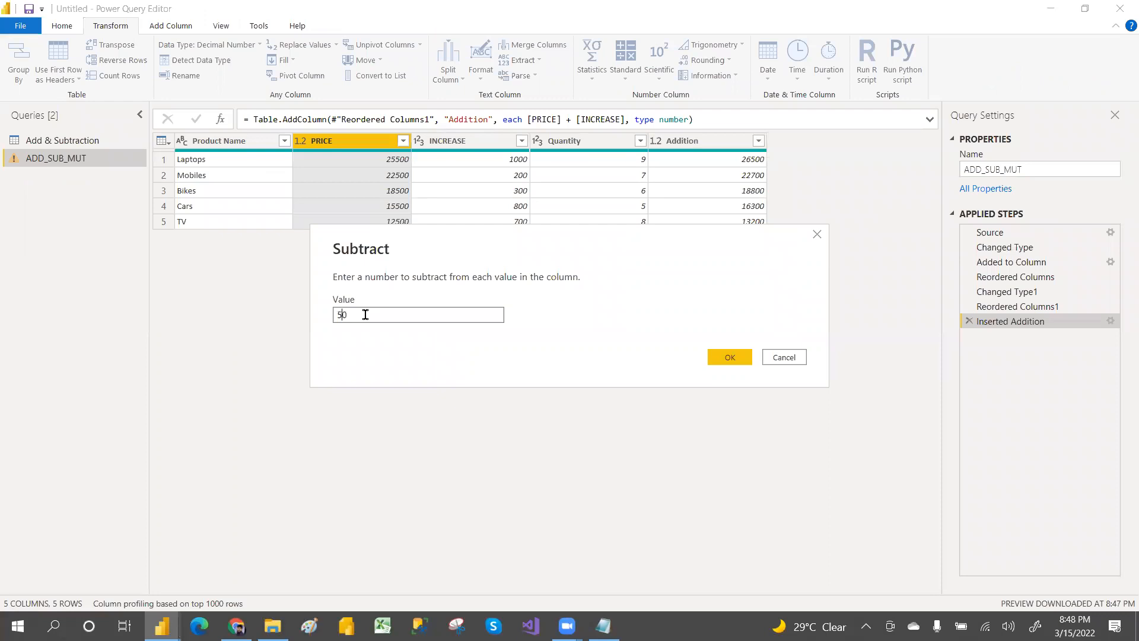
pyautogui.click(726, 357)
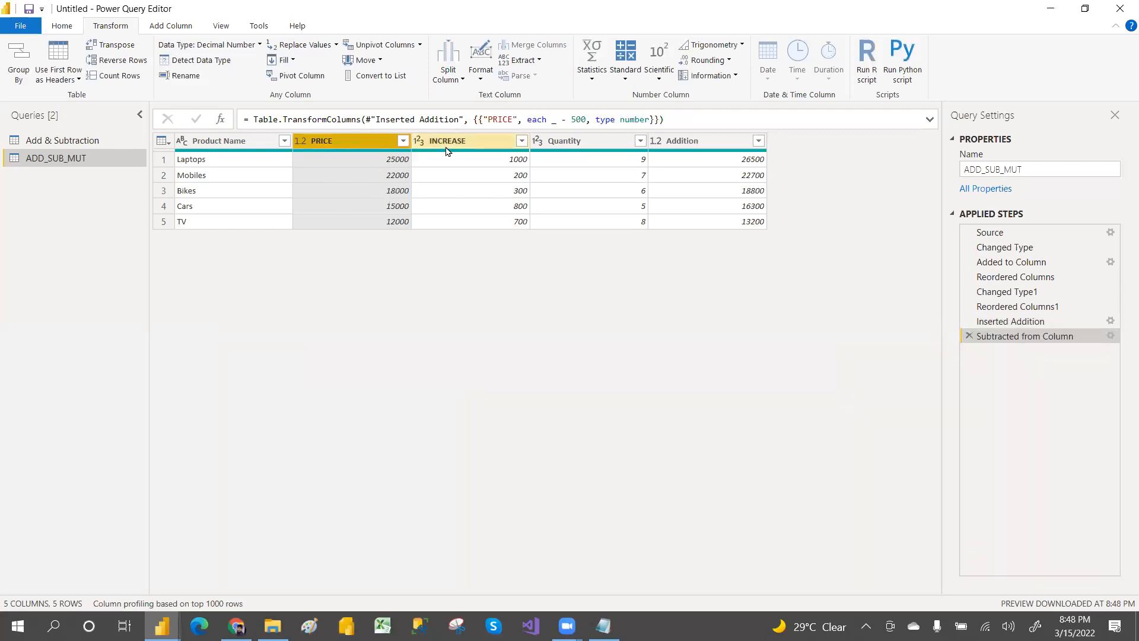
# Rename the INCREASE column as DIS
pyautogui.click(466, 144)
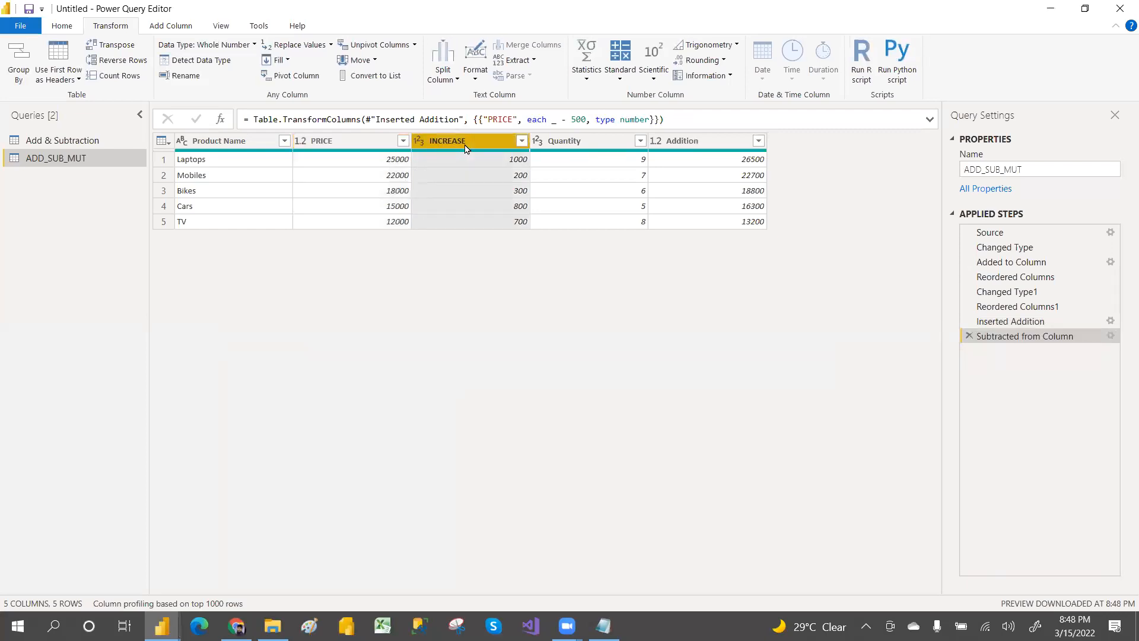
pyautogui.click(350, 146)
pyautogui.moveTo(350, 145)
pyautogui.mouseDown()
pyautogui.moveTo(392, 142)
pyautogui.moveTo(321, 142)
pyautogui.moveTo(411, 126)
pyautogui.moveTo(362, 133)
pyautogui.mouseUp()
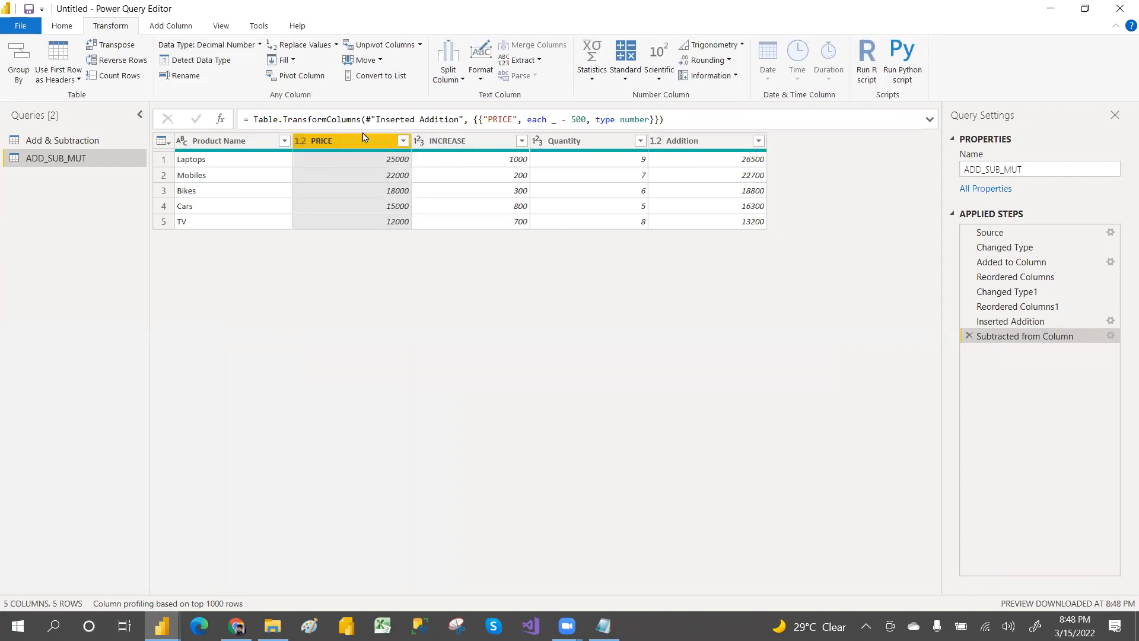
pyautogui.doubleClick(453, 137)
pyautogui.write('SC')
pyautogui.press('BackSpace')
pyautogui.press('BackSpace')
pyautogui.press('BackSpace')
pyautogui.press('BackSpace')
pyautogui.write('DIS')
pyautogui.press('Return')
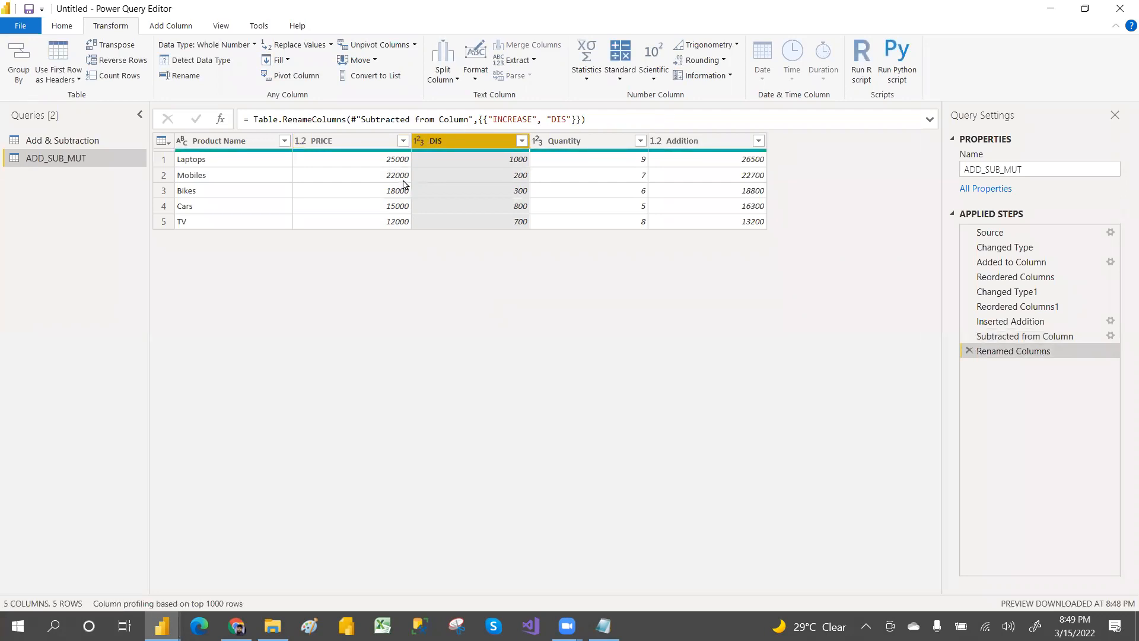
# Add a new column that subtracts DIS from PRICE with the standard Subtract operation
pyautogui.click(356, 143)
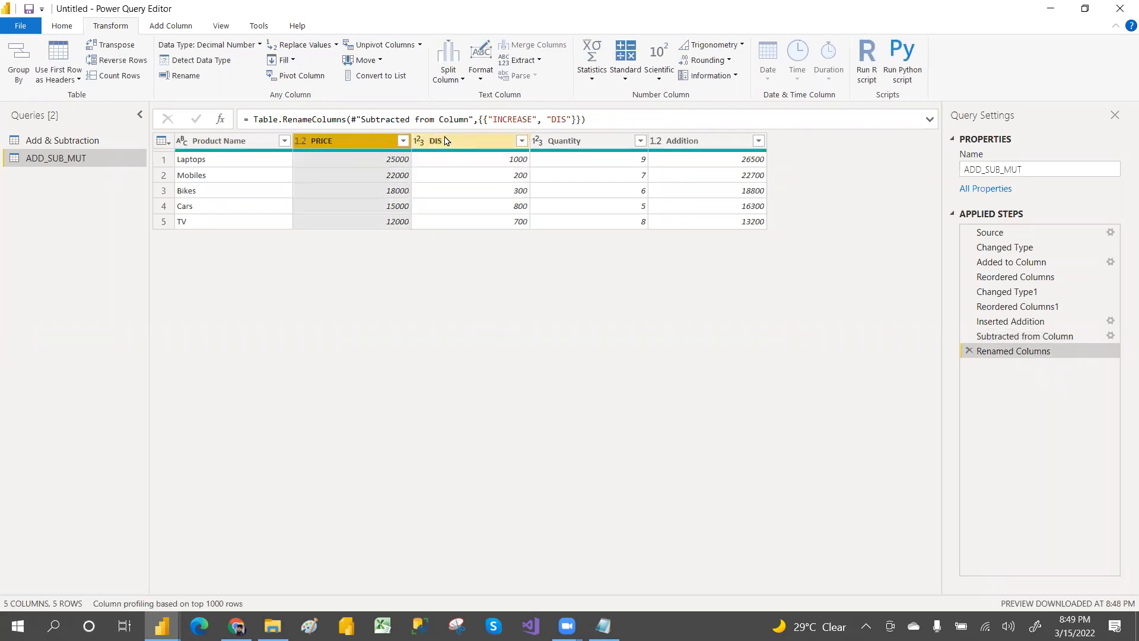
pyautogui.keyDown('ctrl'); pyautogui.click(439, 141); pyautogui.keyUp('ctrl')
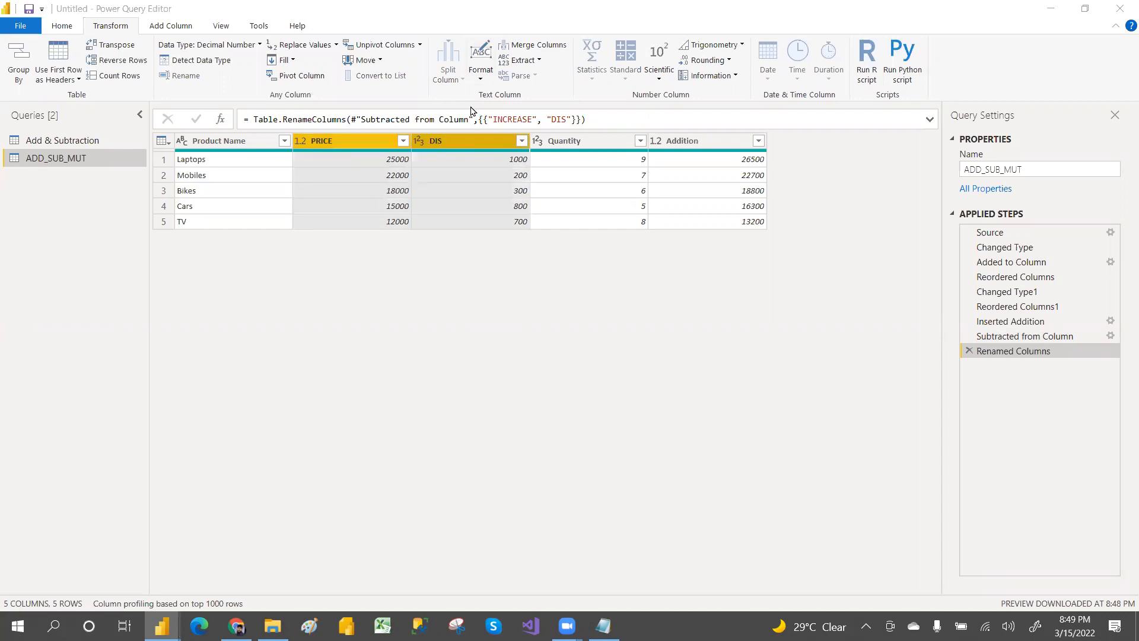
pyautogui.click(175, 26)
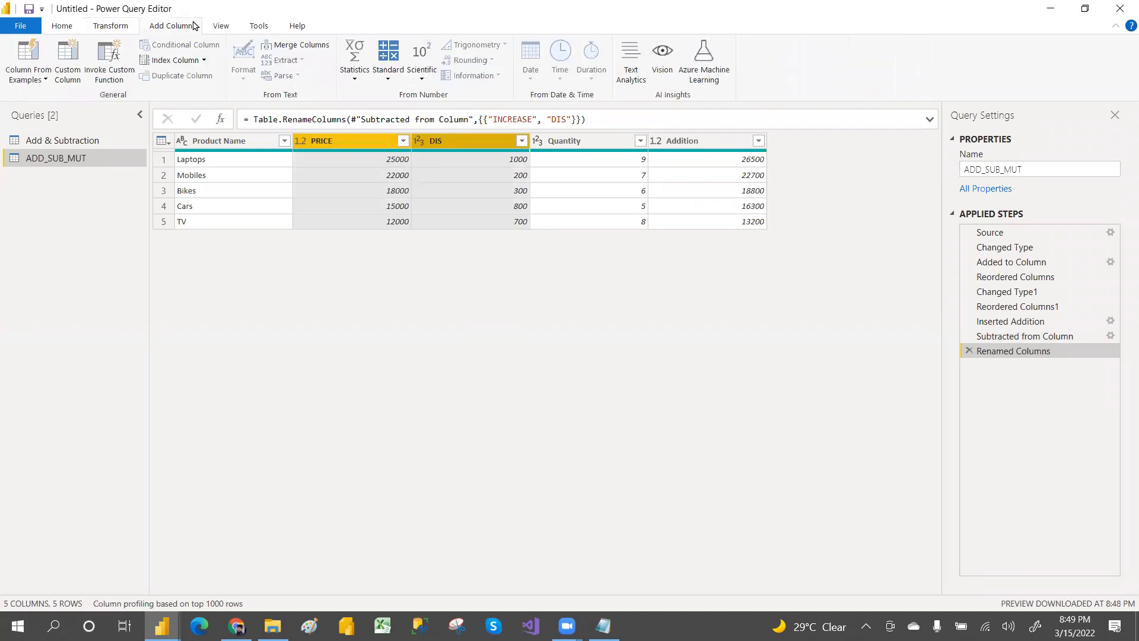
pyautogui.click(391, 82)
pyautogui.click(416, 122)
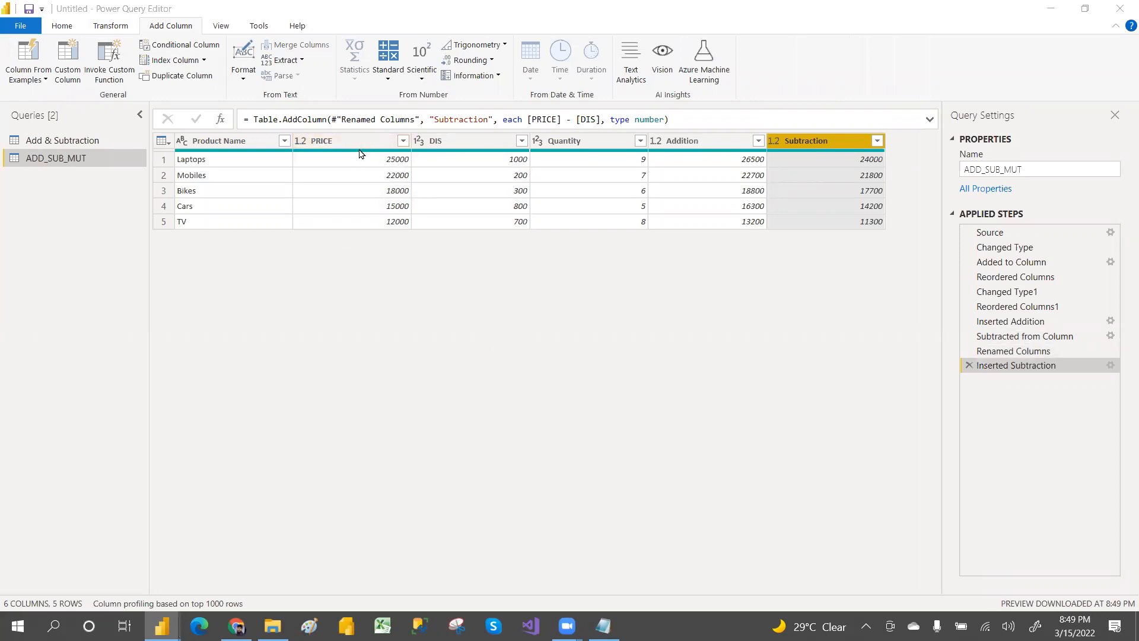
pyautogui.click(389, 79)
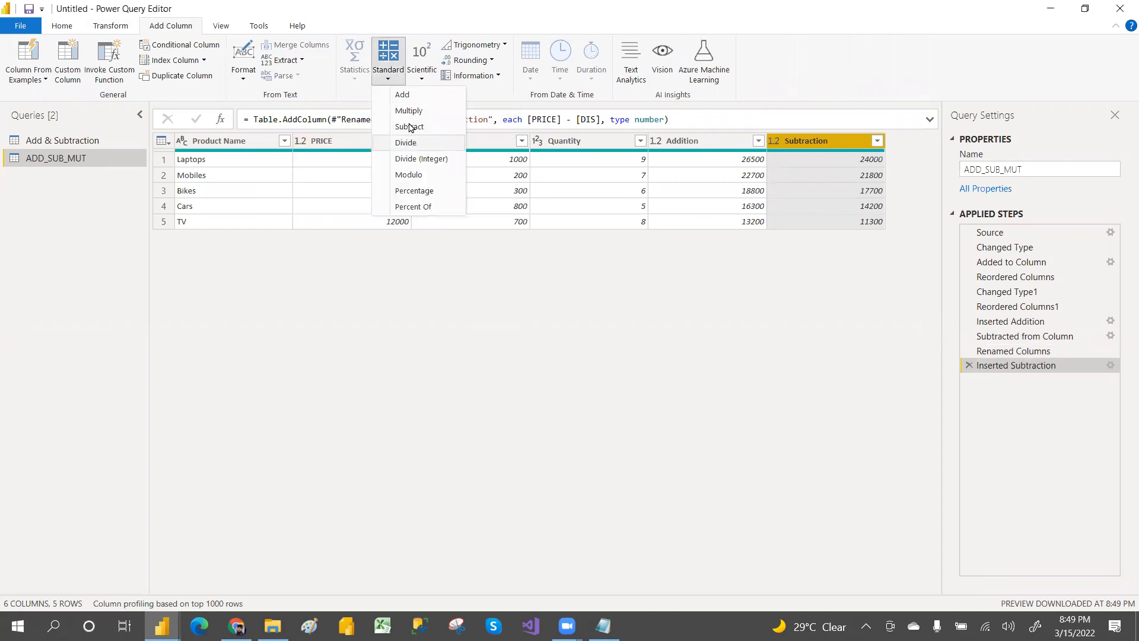
pyautogui.click(329, 146)
pyautogui.click(378, 141)
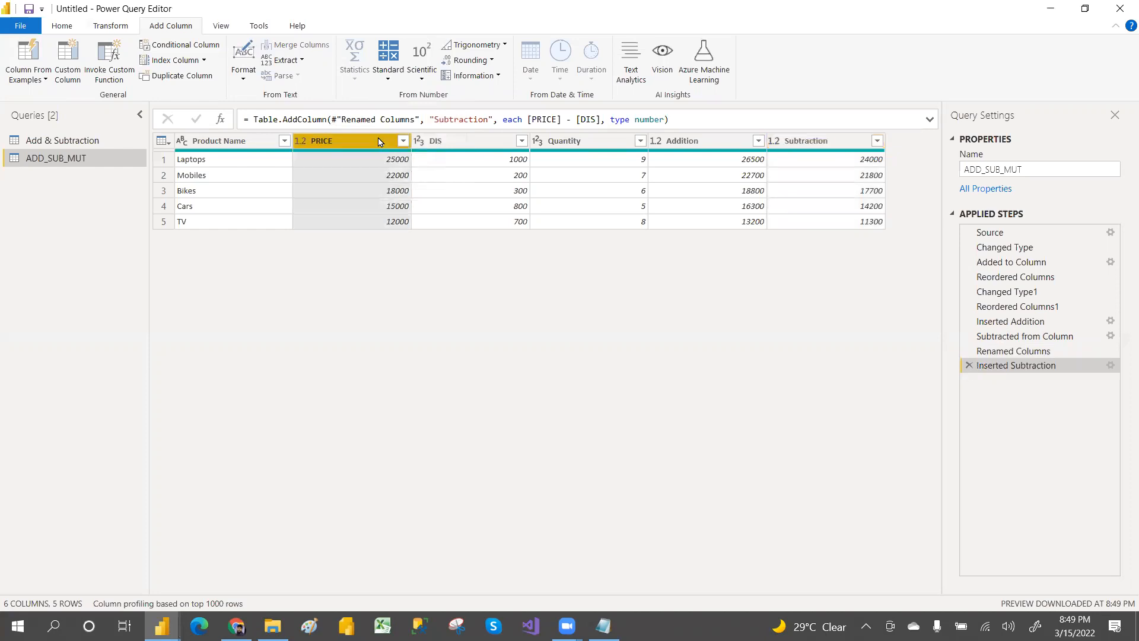
pyautogui.keyDown('shift'); pyautogui.click(601, 147); pyautogui.keyUp('shift')
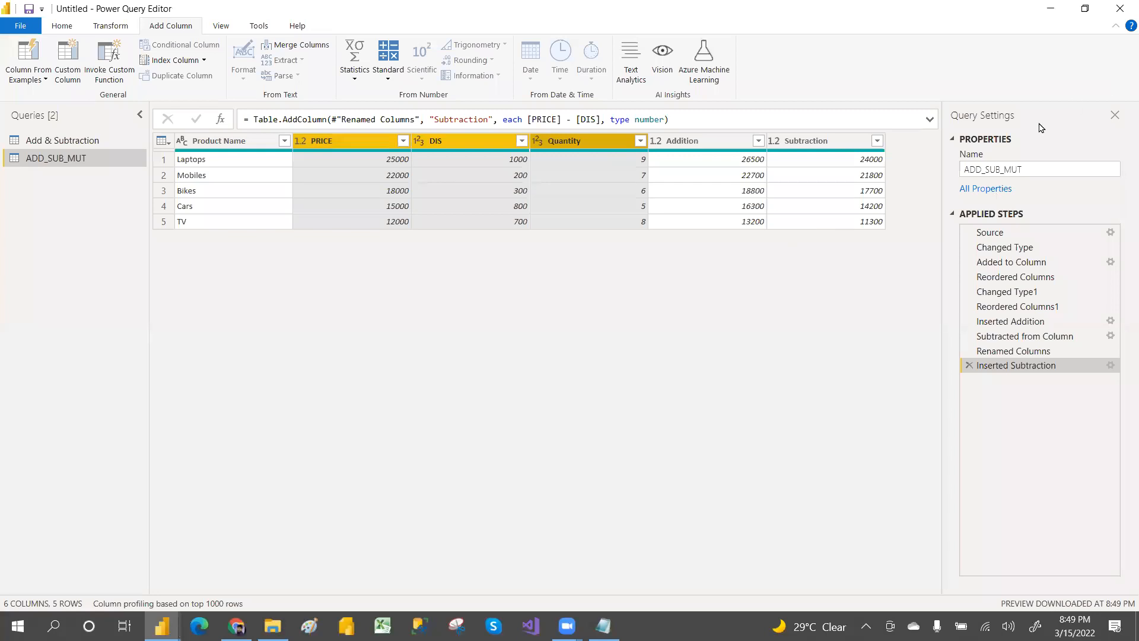
# Delete the Inserted Subtraction, Renamed Columns, Subtracted from Column and Inserted Addition steps from the ADD_SUB_MUT query
pyautogui.click(969, 365)
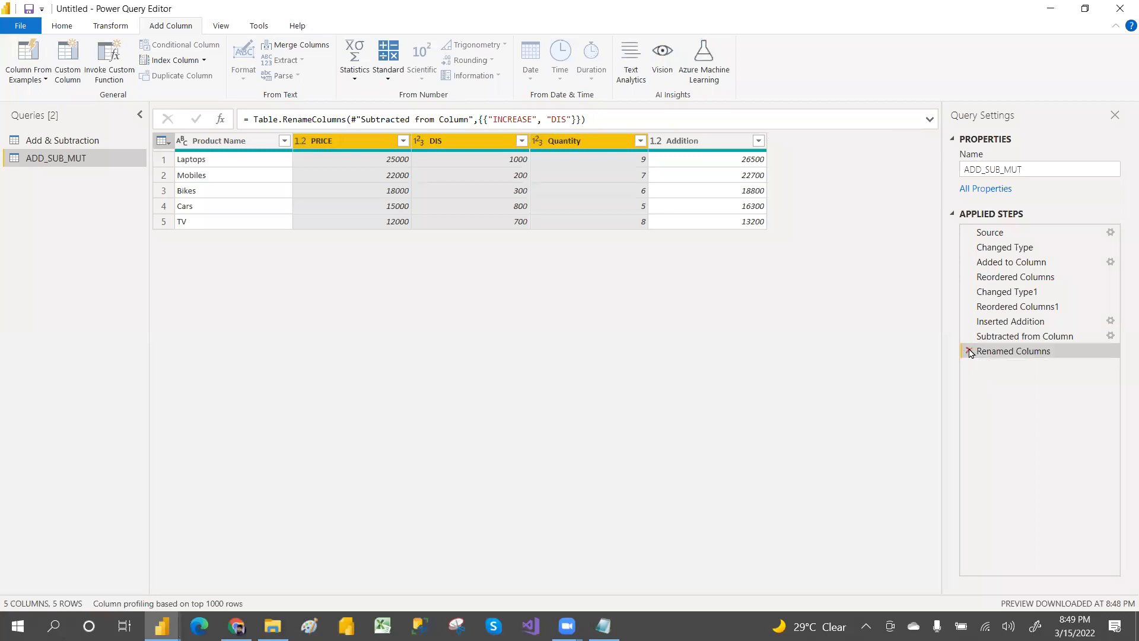
pyautogui.click(969, 351)
pyautogui.click(969, 337)
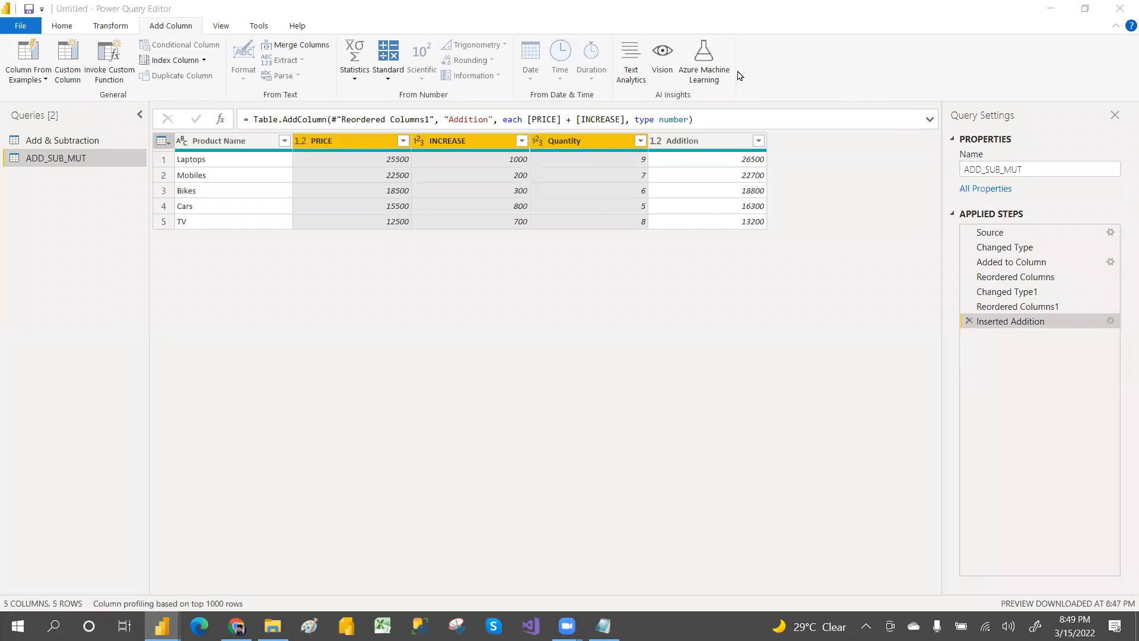
pyautogui.click(969, 322)
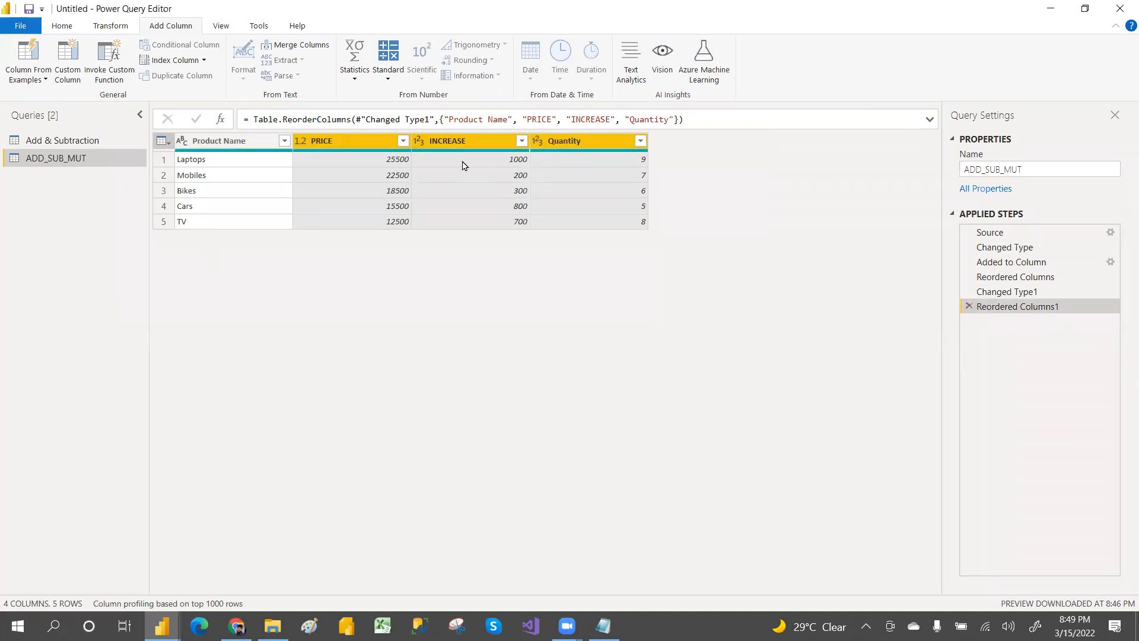
# Move the Quantity column between PRICE and INCREASE, and add a new column that multiplies PRICE by Quantity
pyautogui.moveTo(558, 145); pyautogui.dragTo(446, 153)
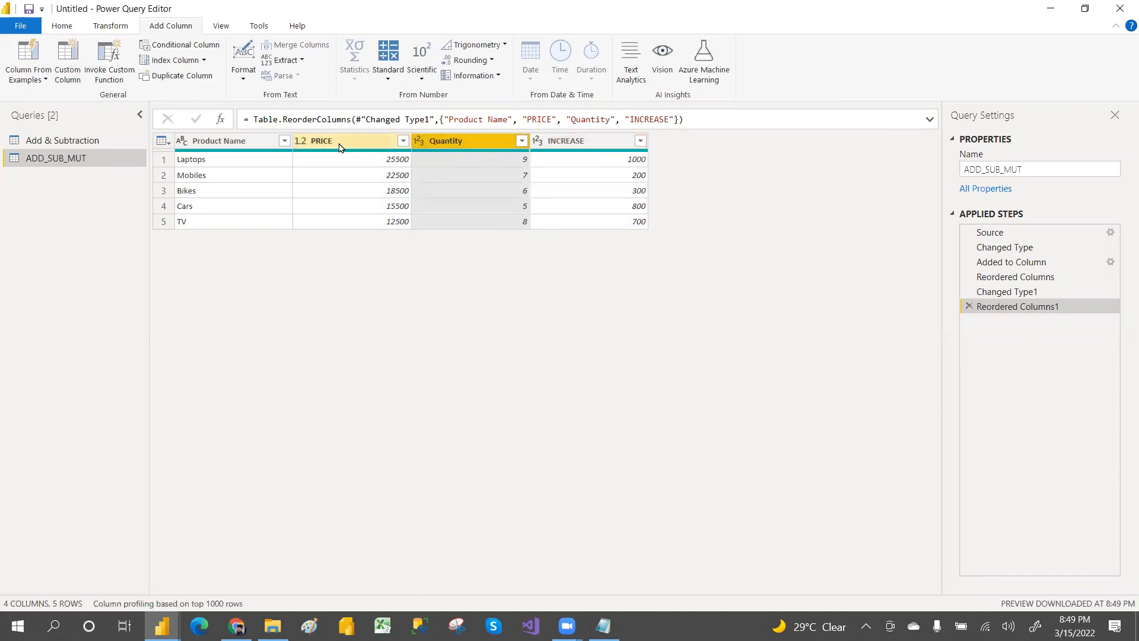
pyautogui.click(340, 147)
pyautogui.keyDown('ctrl'); pyautogui.click(453, 140); pyautogui.keyUp('ctrl')
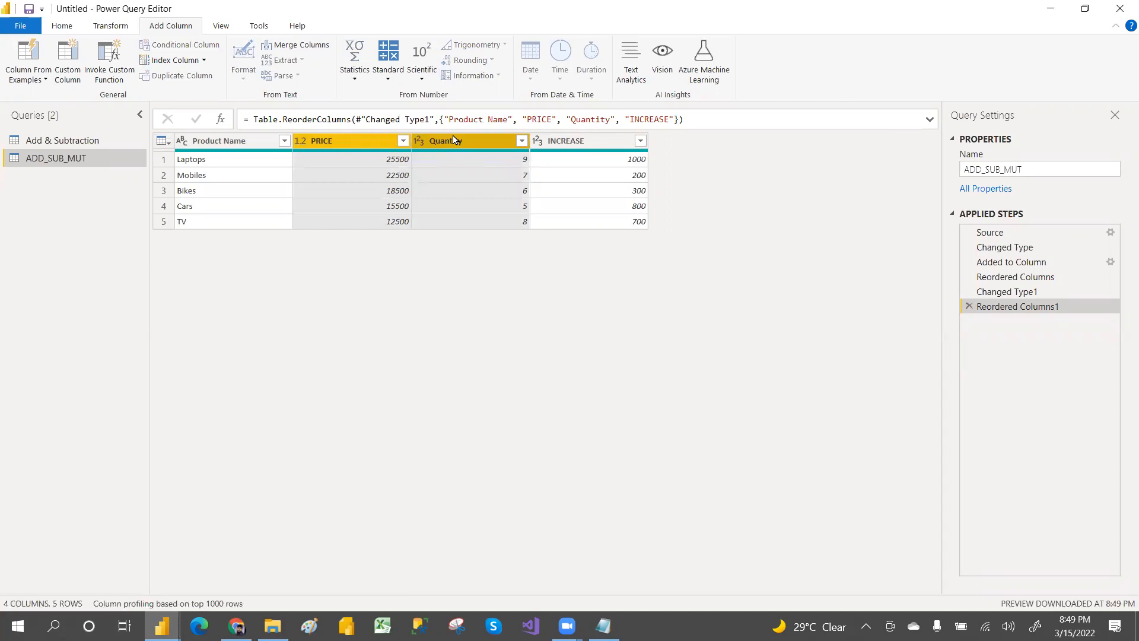
pyautogui.click(389, 79)
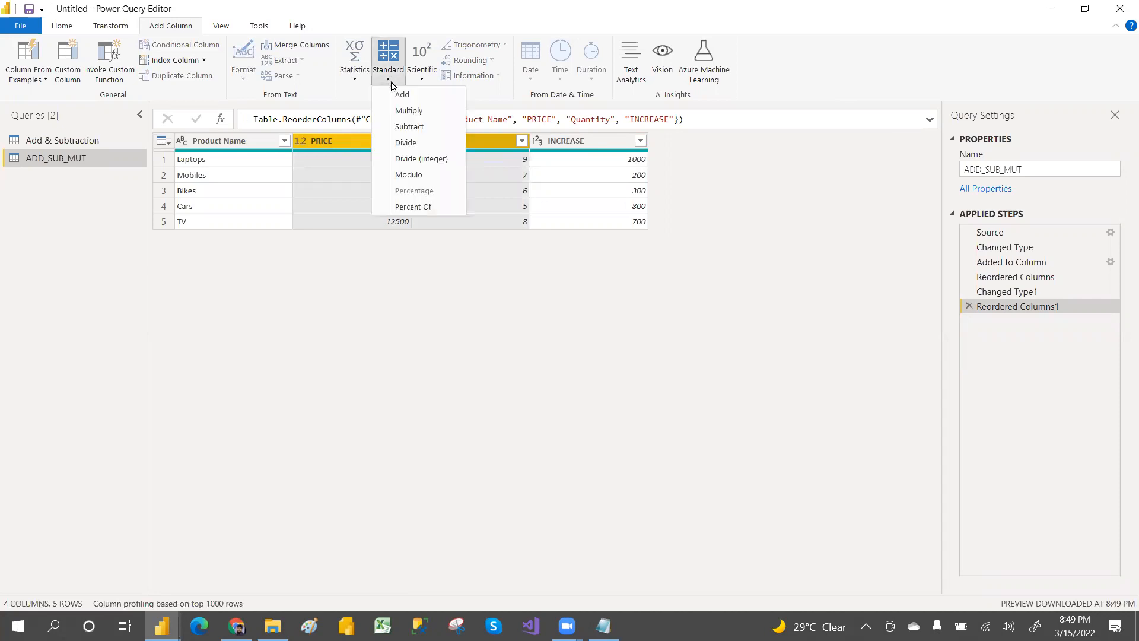
pyautogui.click(410, 111)
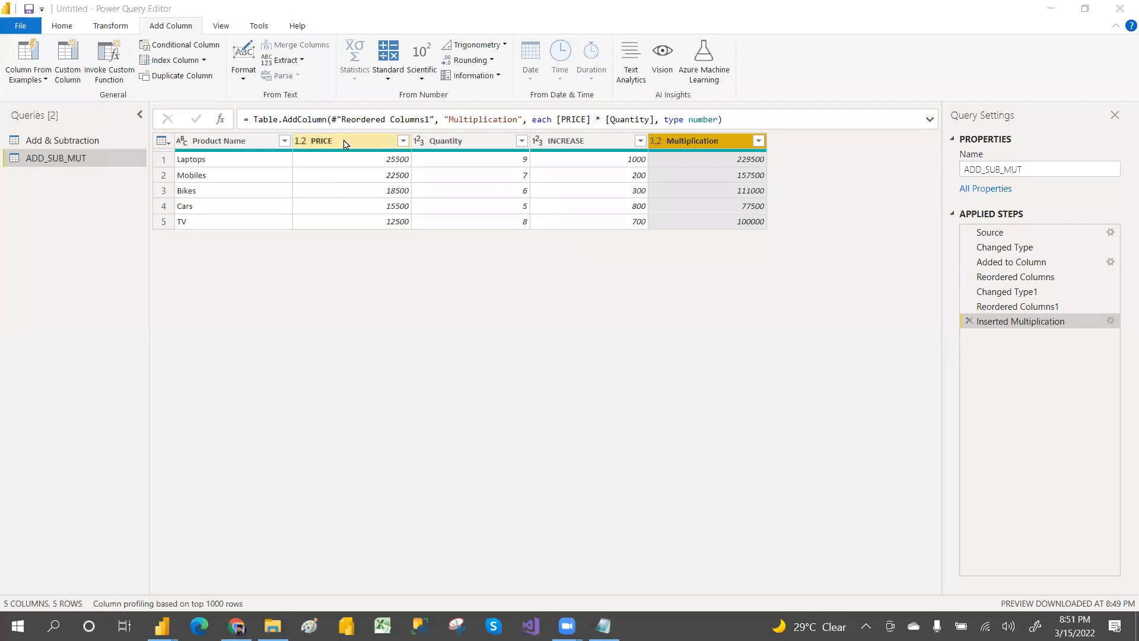
pyautogui.click(386, 82)
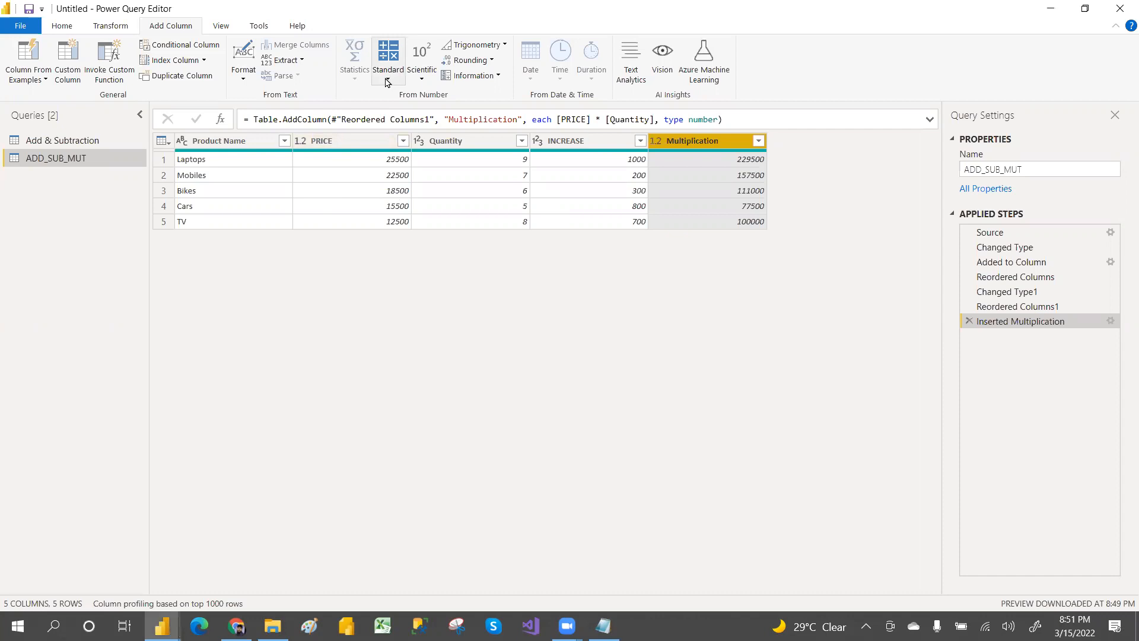
pyautogui.click(387, 82)
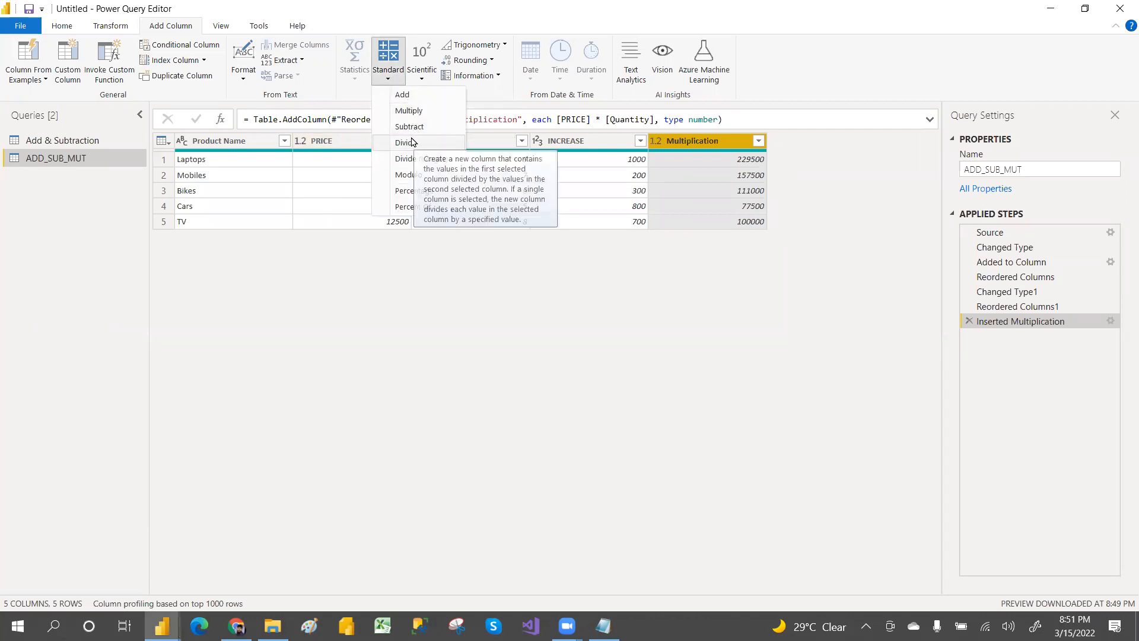
pyautogui.click(330, 145)
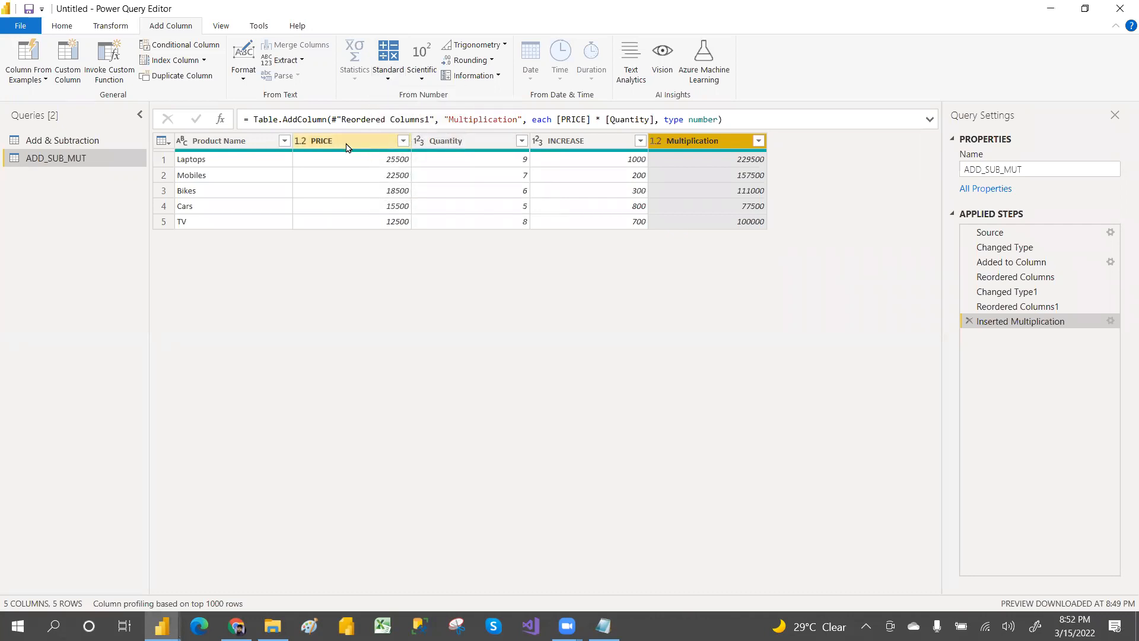
pyautogui.click(347, 147)
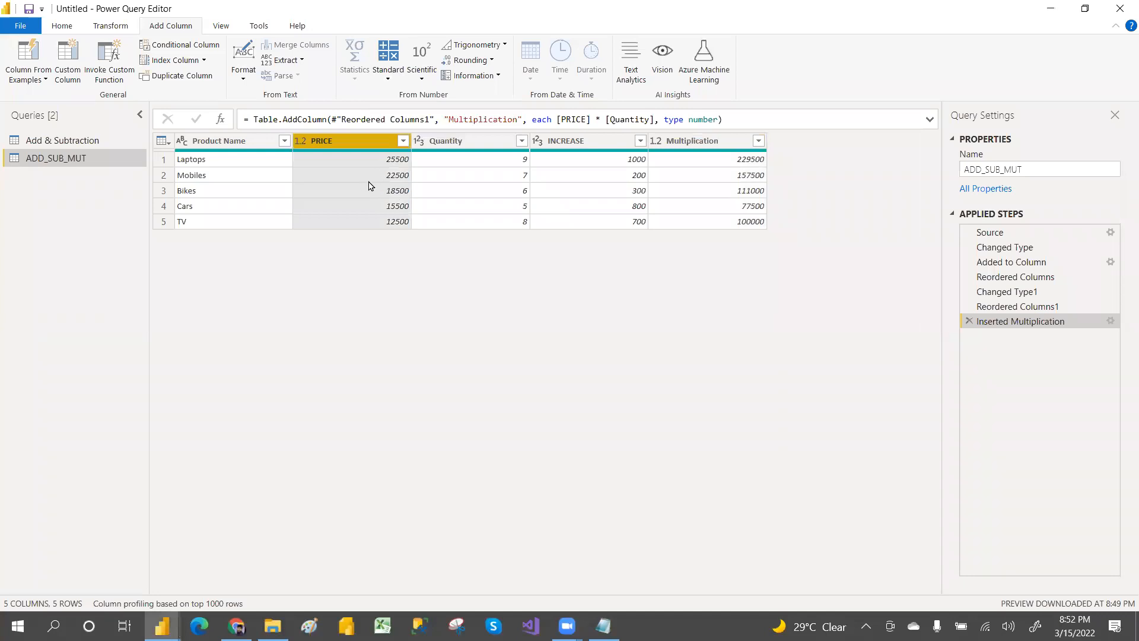
pyautogui.click(723, 145)
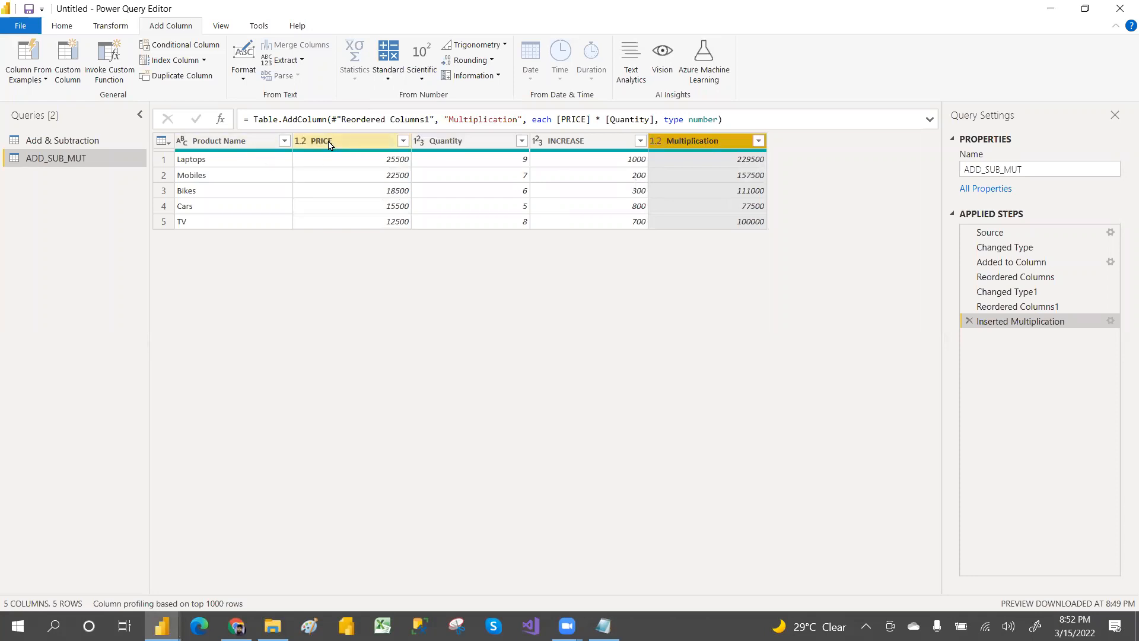
# Add a new column that divides each PRICE value by 2 with the standard Divide operation
pyautogui.click(329, 144)
pyautogui.click(391, 79)
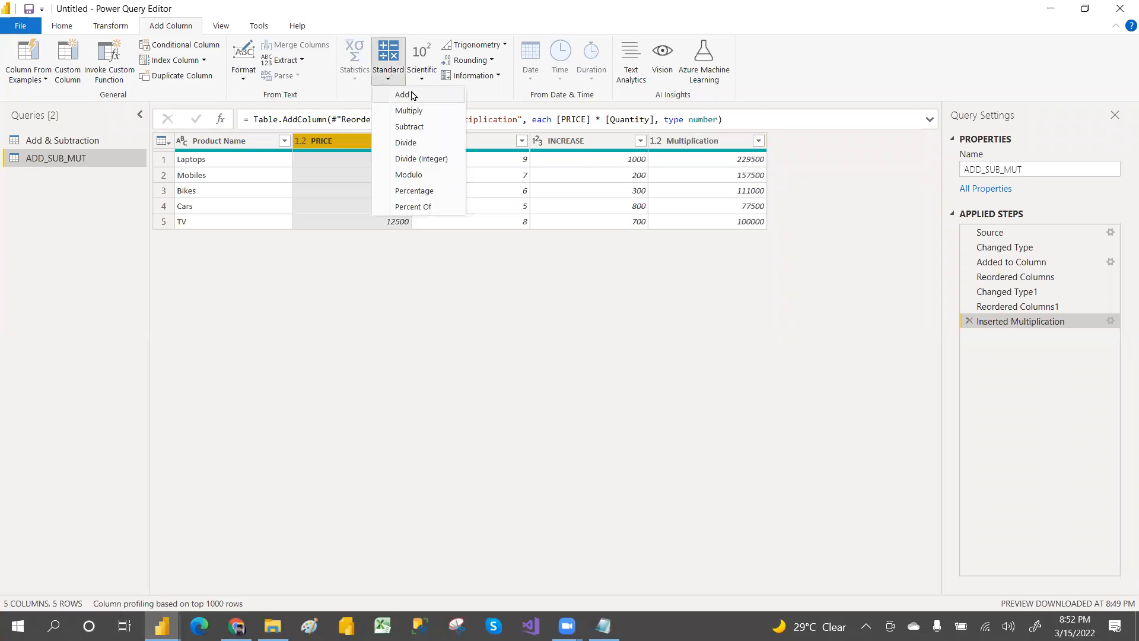
pyautogui.click(422, 146)
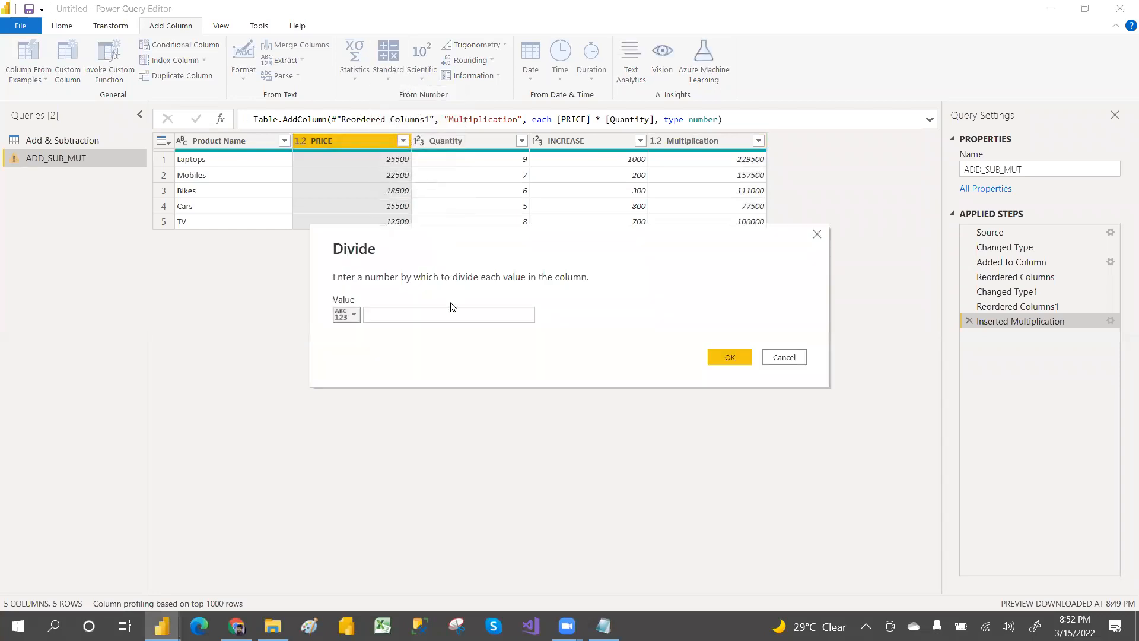
pyautogui.click(442, 316)
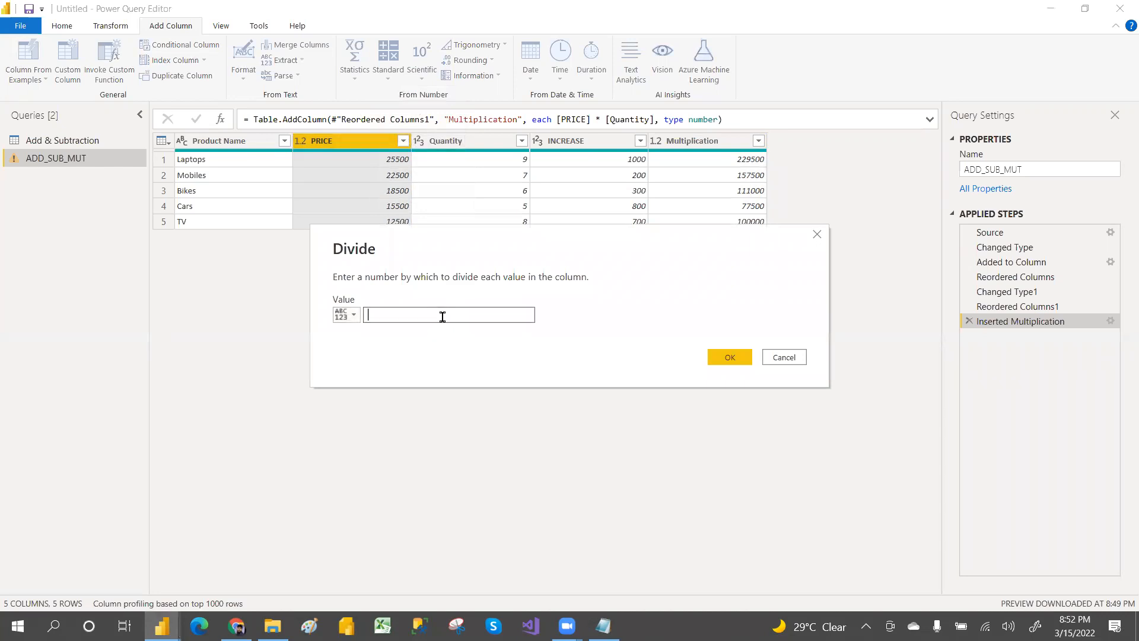
pyautogui.click(717, 359)
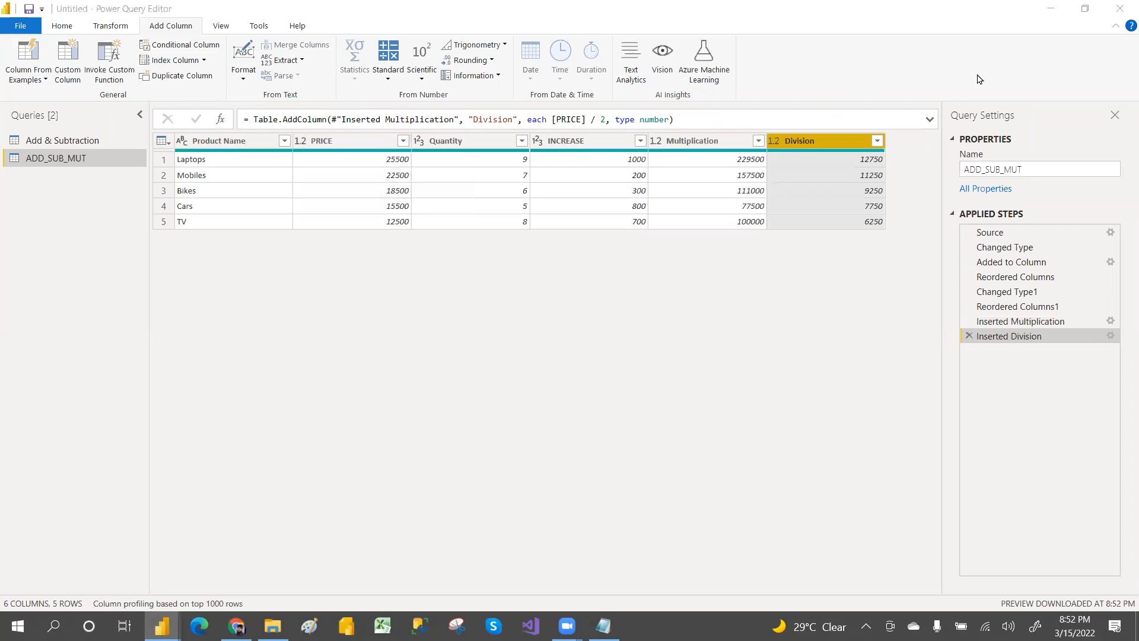
# Delete the Inserted Division step and add a new column that divides PRICE by Quantity with the standard Divide operation
pyautogui.click(968, 335)
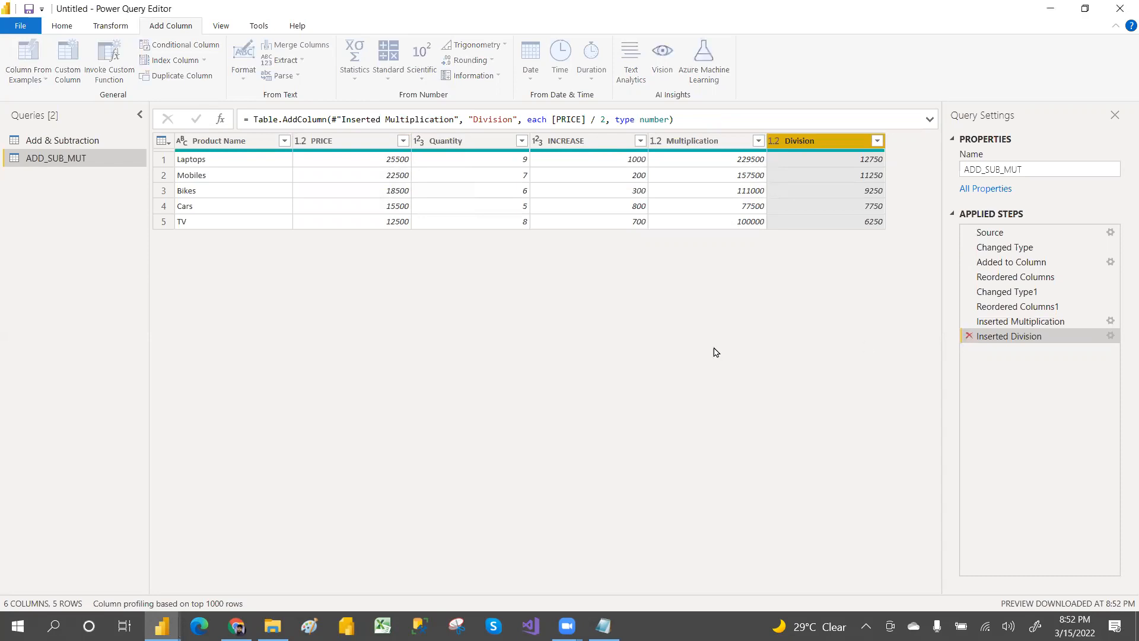
pyautogui.click(330, 142)
pyautogui.keyDown('ctrl'); pyautogui.click(456, 143); pyautogui.keyUp('ctrl')
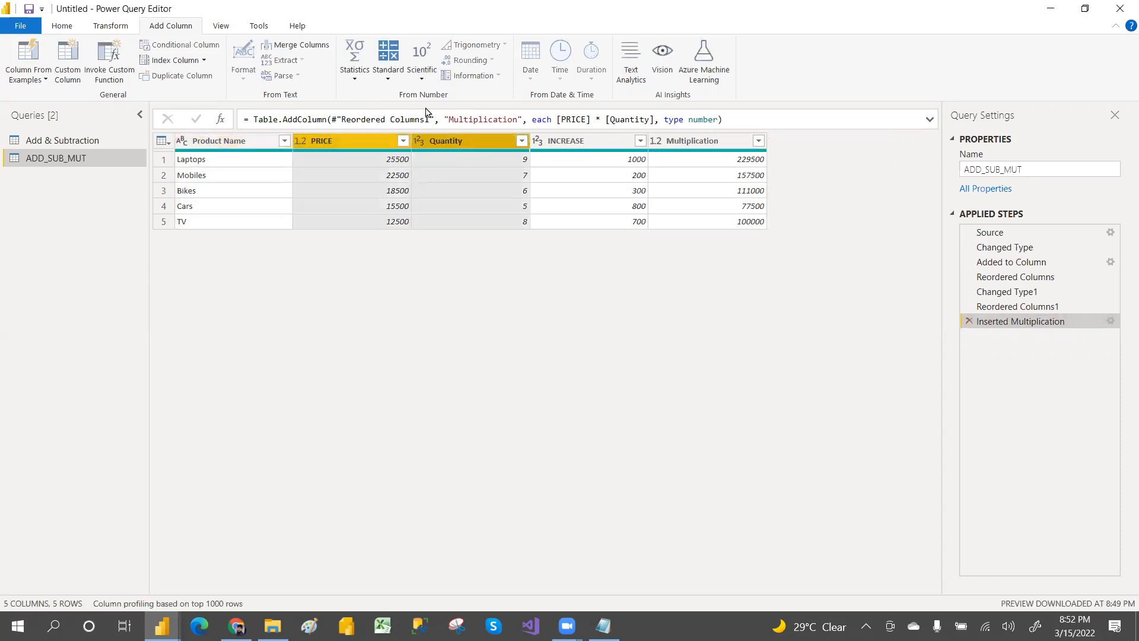
pyautogui.click(389, 83)
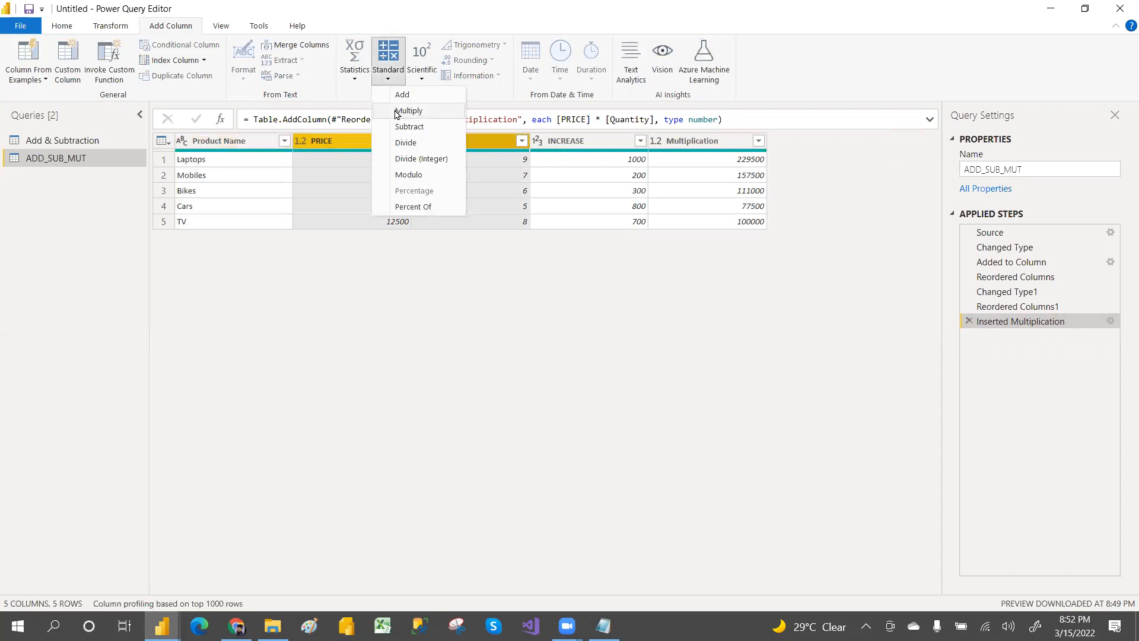
pyautogui.click(419, 143)
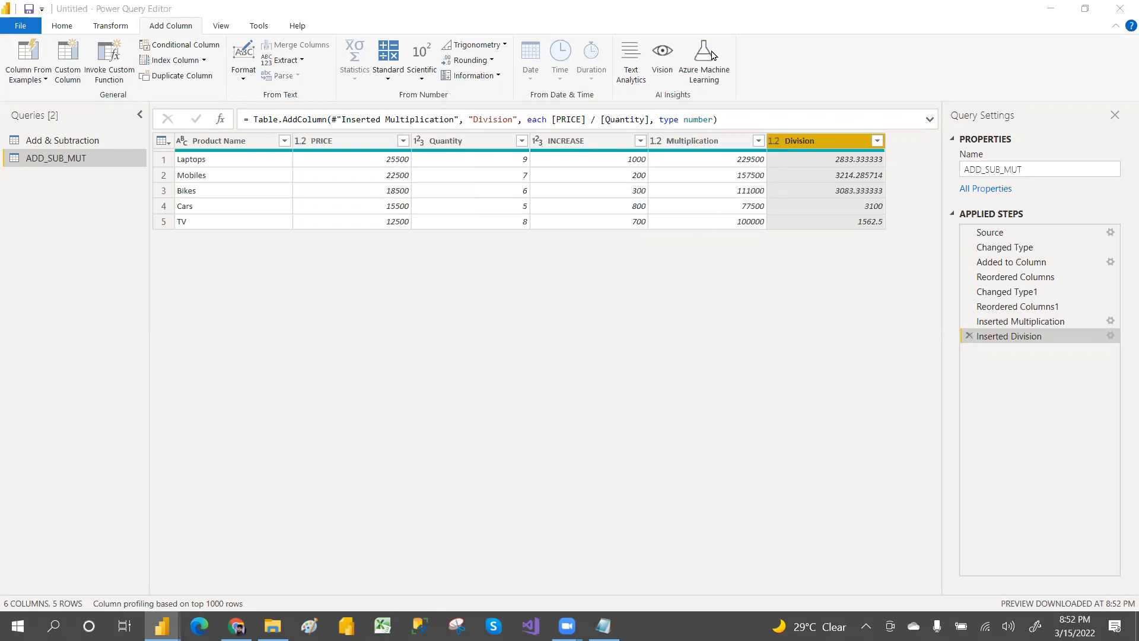
# Delete the Inserted Division step from the ADD_SUB_MUT query
pyautogui.click(968, 337)
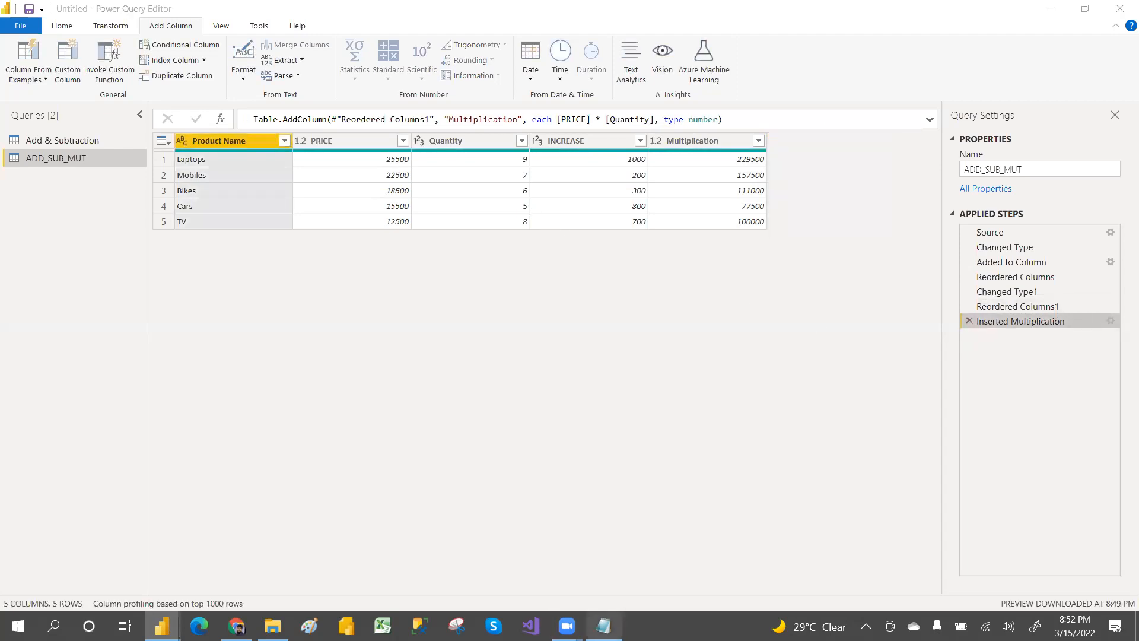
# Switch to DailyClasses_Notes in Notepad, review the Number Function items from Add through % of, and return to Power Query Editor
pyautogui.click(603, 626)
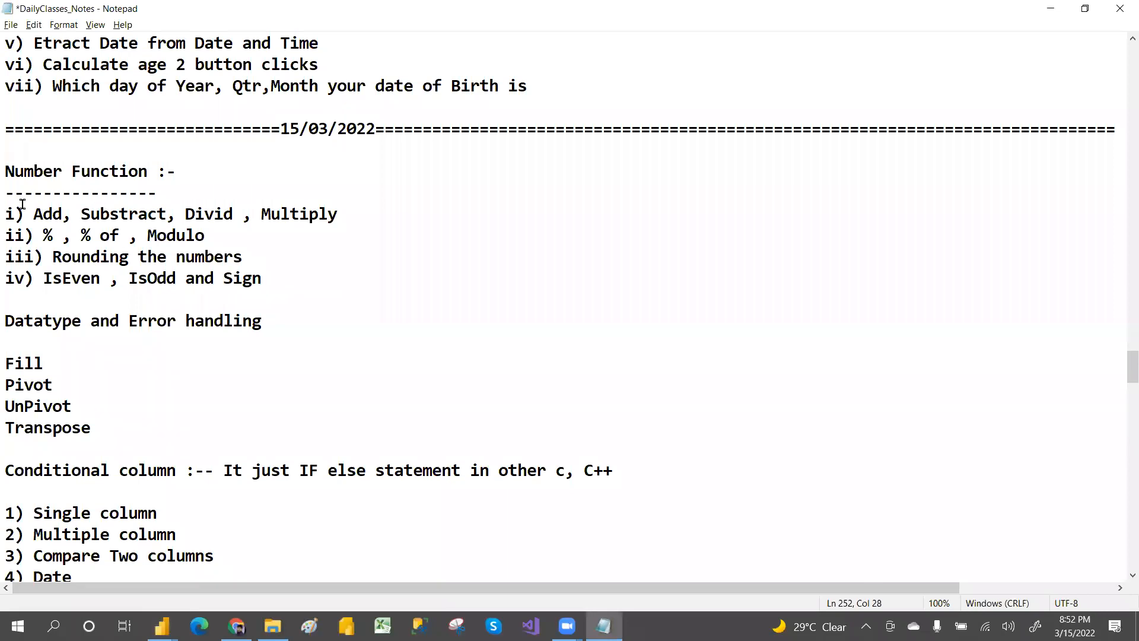
pyautogui.moveTo(5, 212); pyautogui.dragTo(355, 226)
pyautogui.click(354, 227)
pyautogui.moveTo(9, 235); pyautogui.dragTo(130, 235)
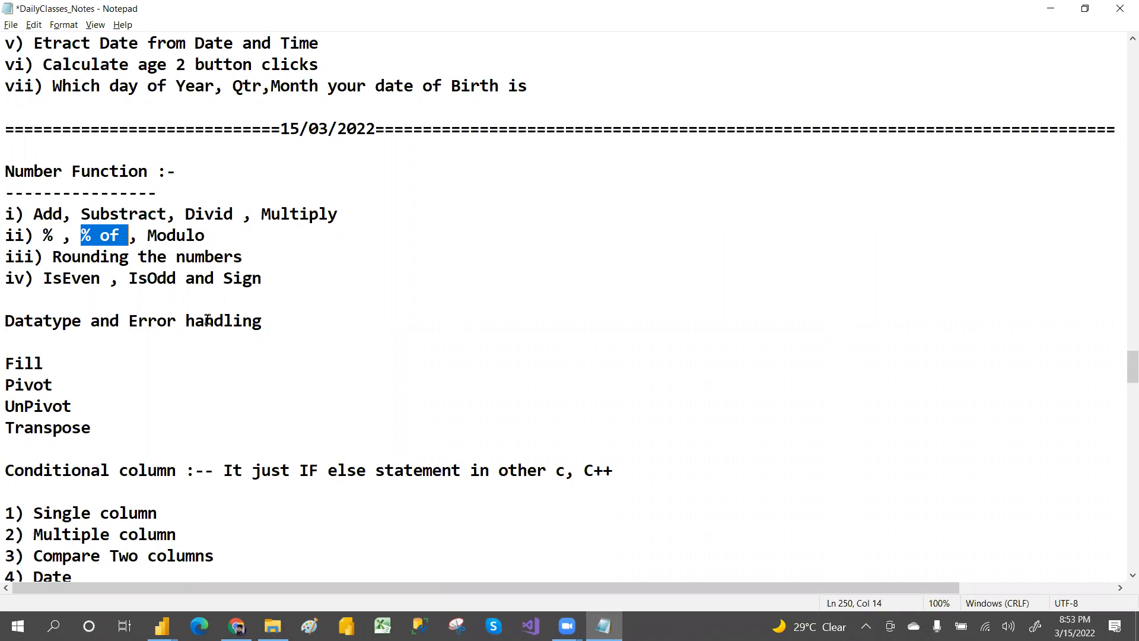
pyautogui.click(115, 254)
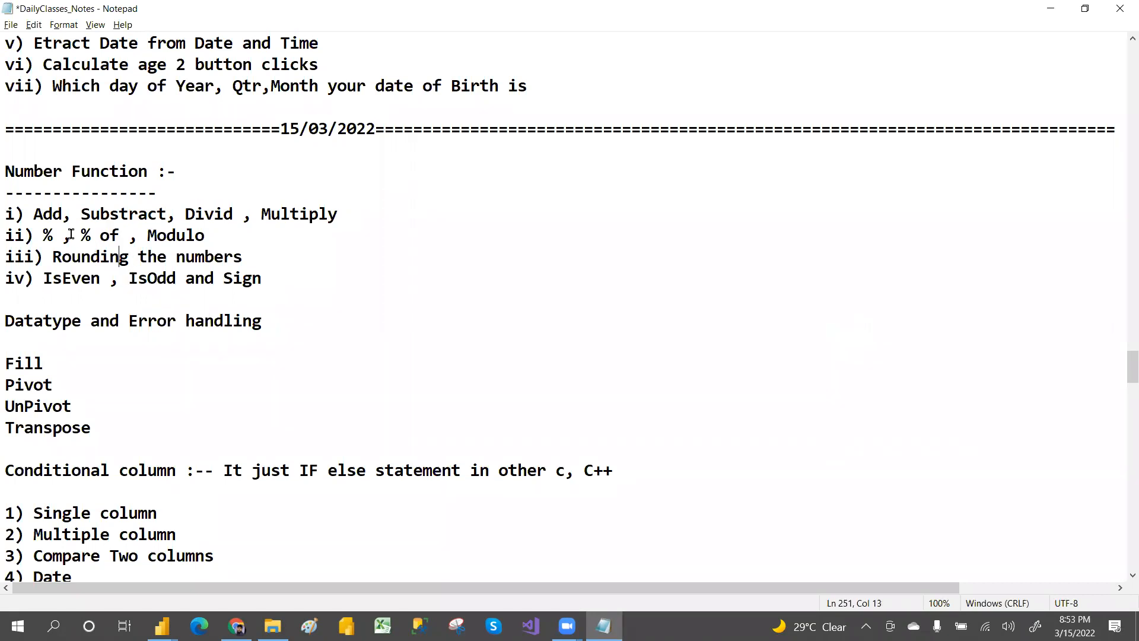
pyautogui.moveTo(71, 235); pyautogui.dragTo(119, 235)
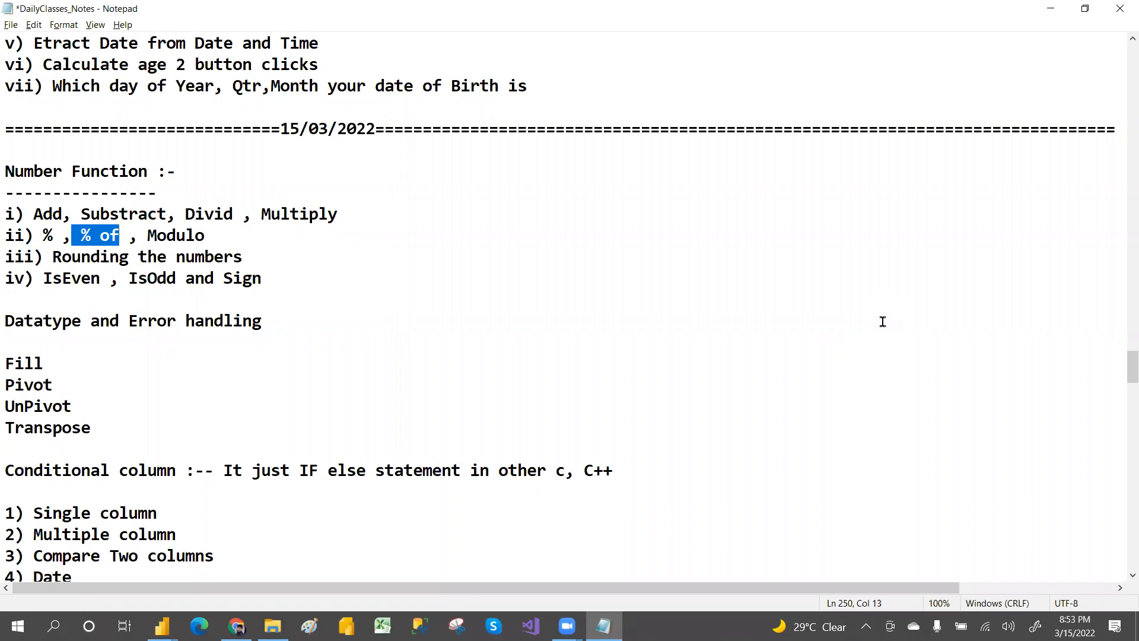
pyautogui.hotkey('alt', 'Tab')
pyautogui.click(587, 349)
pyautogui.hotkey('alt', 'Tab')
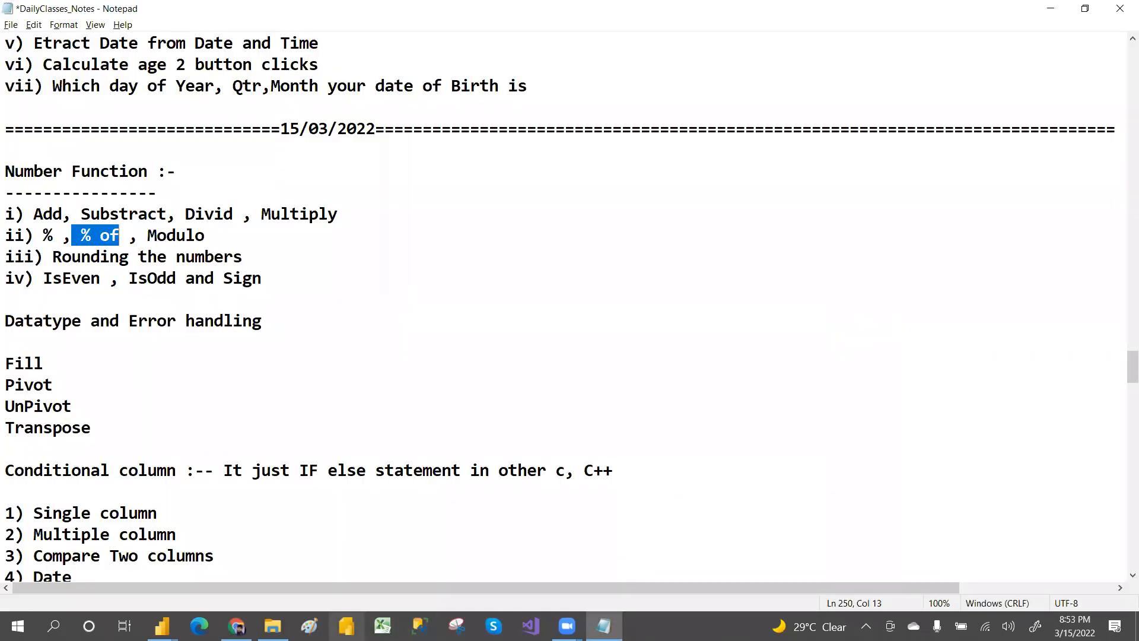
pyautogui.moveTo(162, 625)
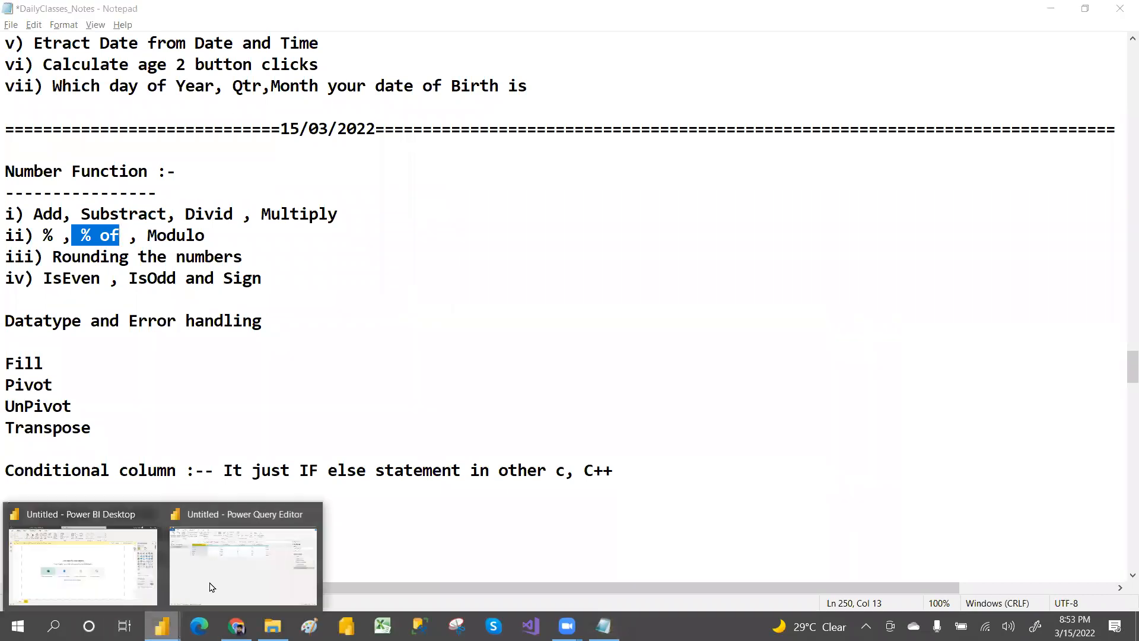
pyautogui.click(214, 587)
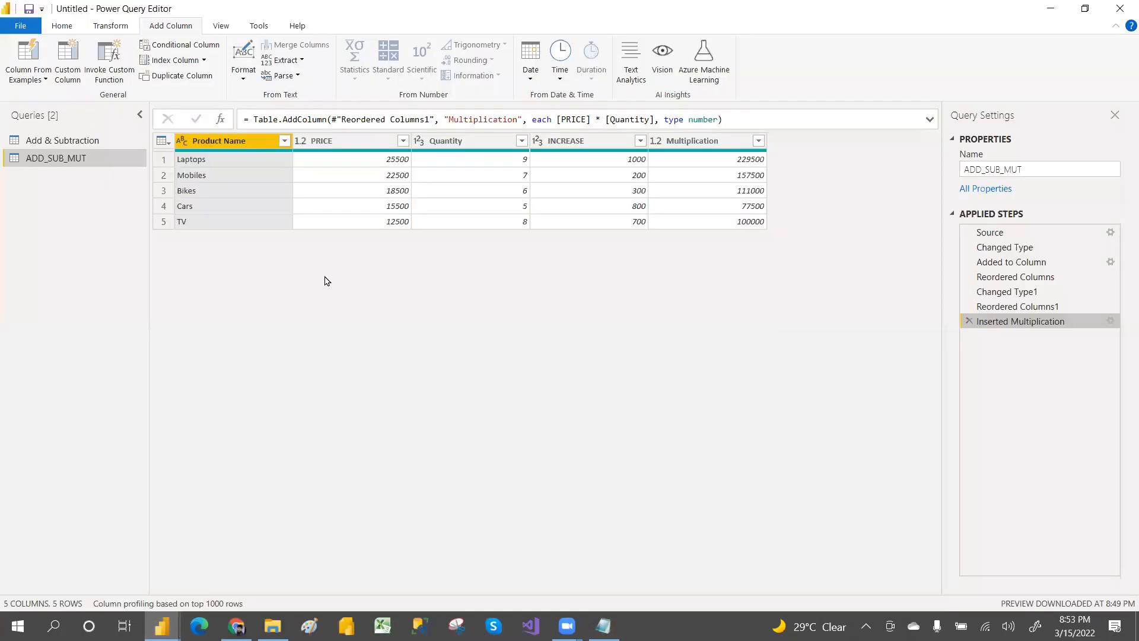
# Add a column that calculates 10 percent of PRICE with the standard Percentage operation, and delete its Inserted Percentage step
pyautogui.click(366, 148)
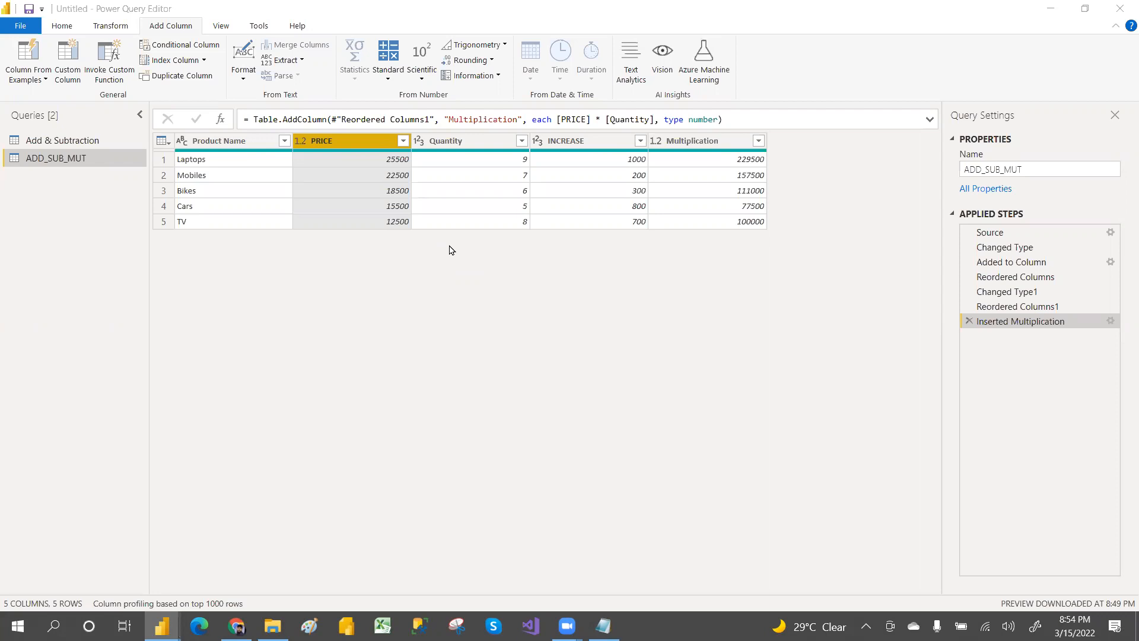
pyautogui.click(384, 79)
pyautogui.click(389, 79)
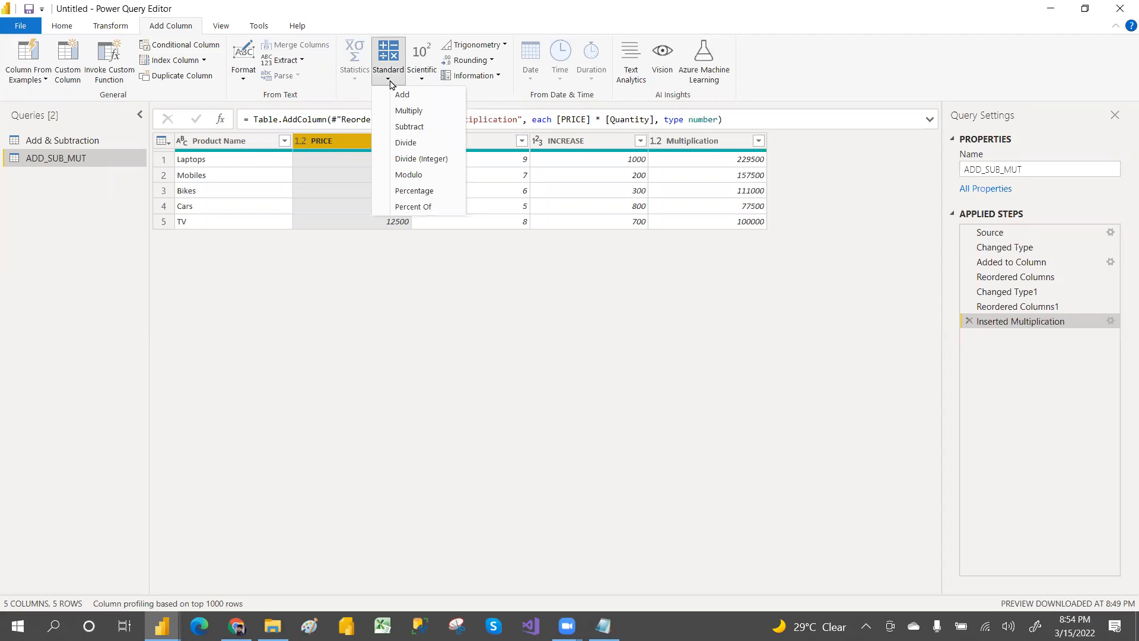
pyautogui.click(425, 191)
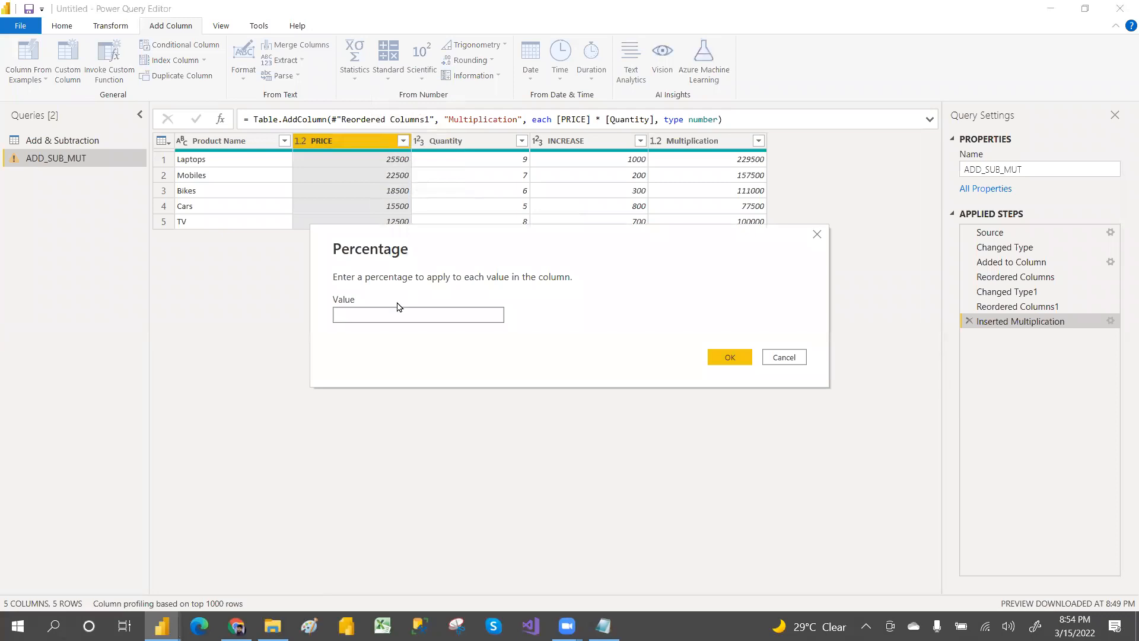
pyautogui.click(711, 357)
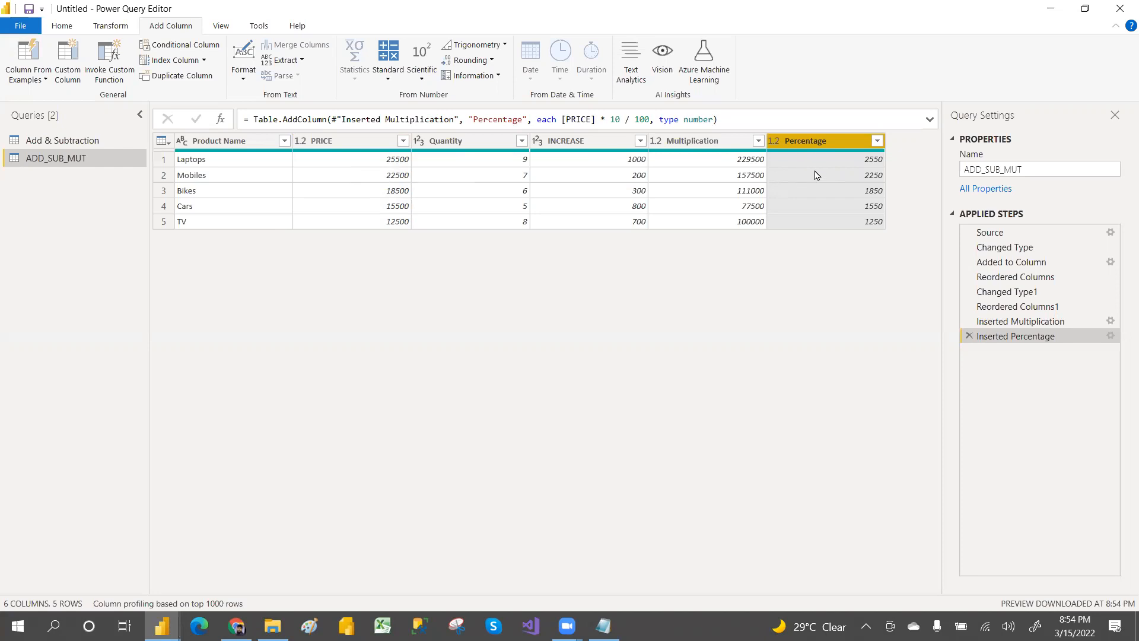
pyautogui.click(969, 336)
# Add a new column that calculates 18 percent of each PRICE value with the standard Percentage operation
pyautogui.click(333, 144)
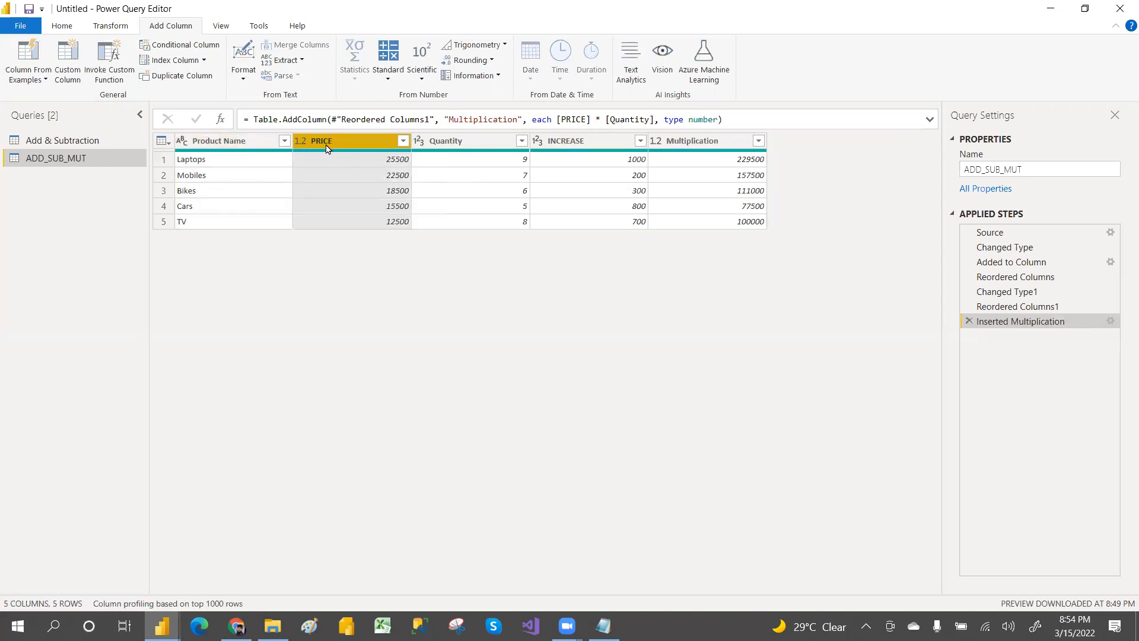
pyautogui.click(388, 75)
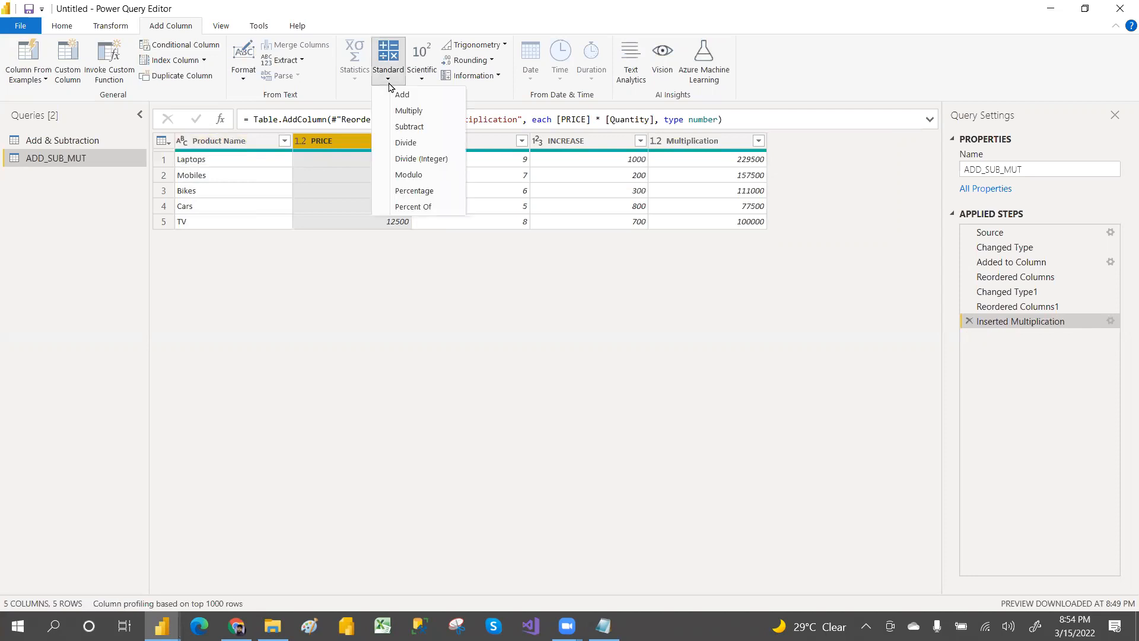
pyautogui.click(420, 191)
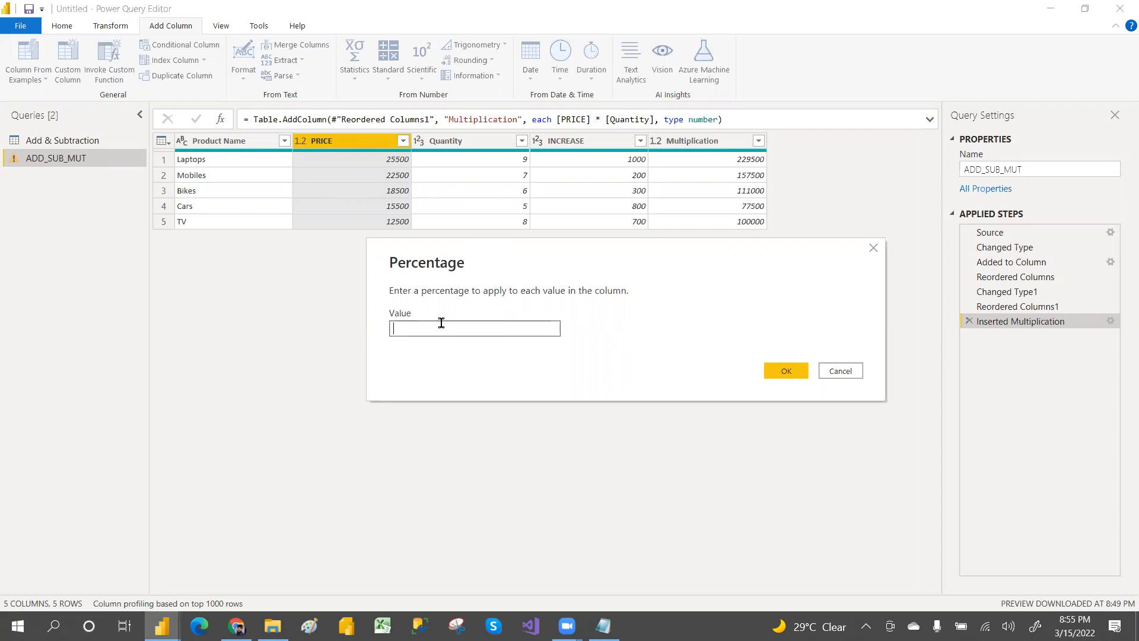
pyautogui.write('0')
pyautogui.click(777, 371)
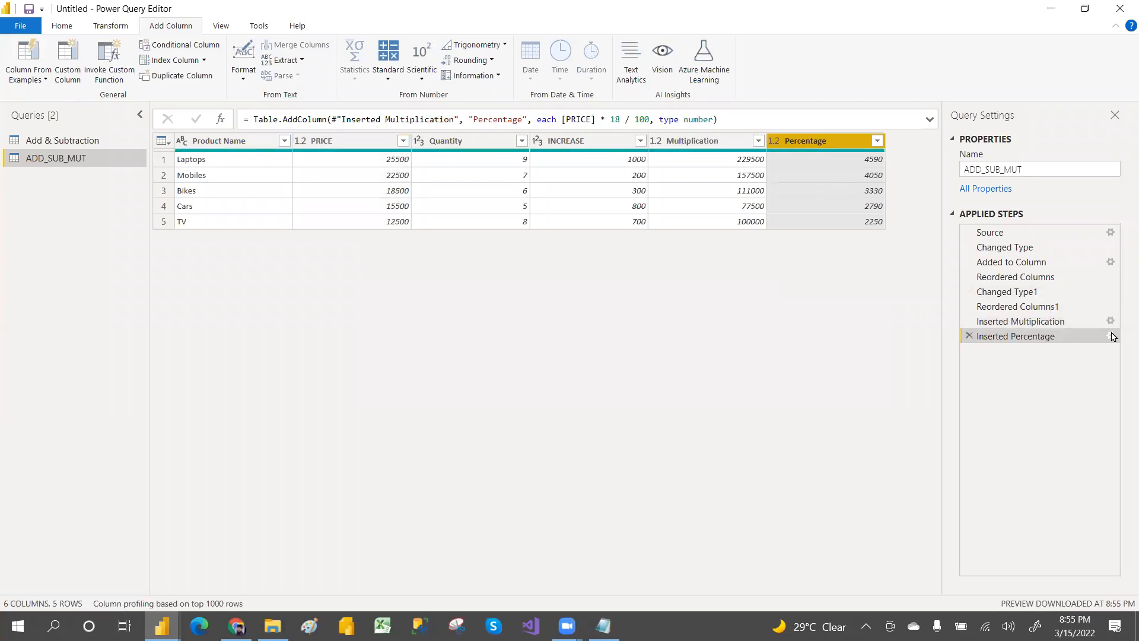
# Edit the Inserted Percentage step to apply 12 percent, and change it again to 7 percent
pyautogui.click(1110, 335)
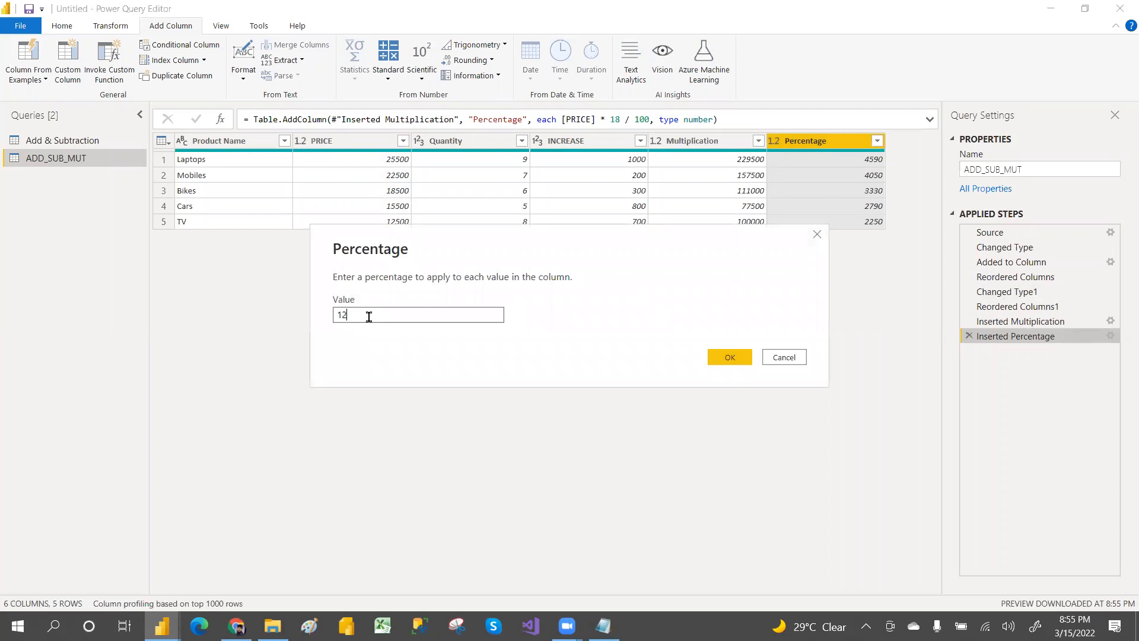
pyautogui.click(722, 360)
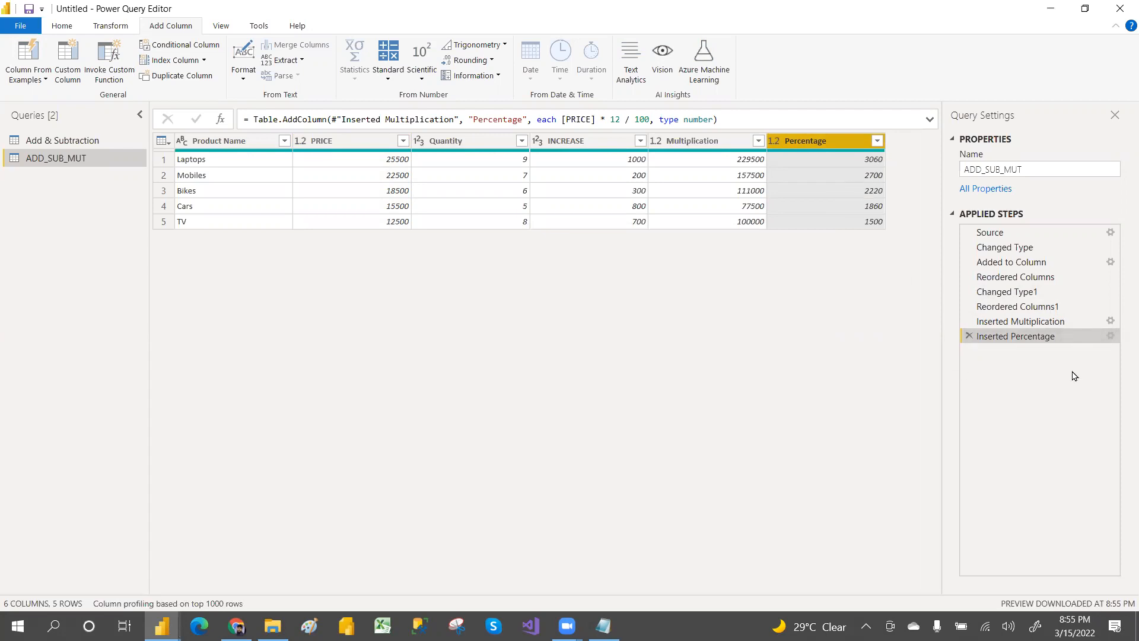
pyautogui.click(1110, 336)
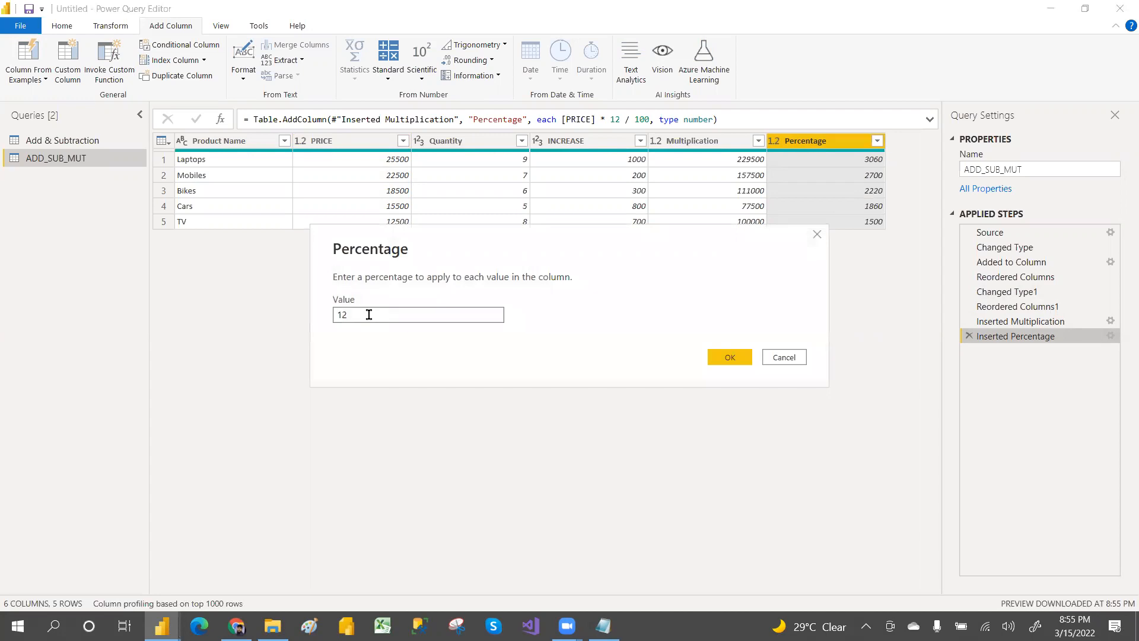
pyautogui.press('BackSpace')
pyautogui.press('BackSpace')
pyautogui.write('7')
pyautogui.click(729, 356)
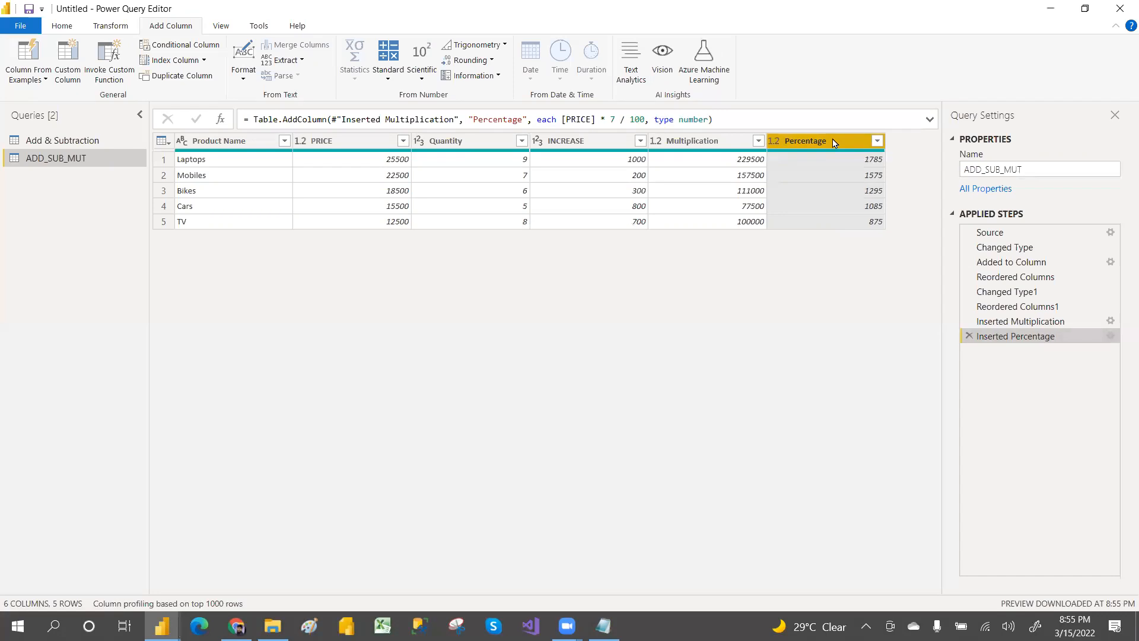
pyautogui.hotkey('alt', 'Tab')
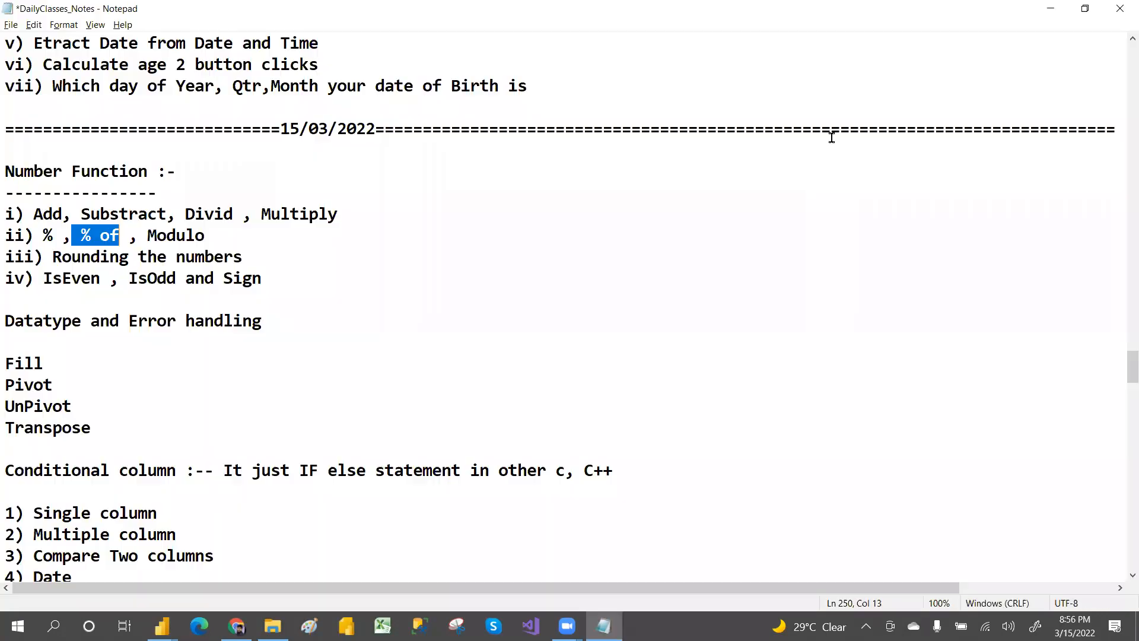
pyautogui.hotkey('alt', 'Tab')
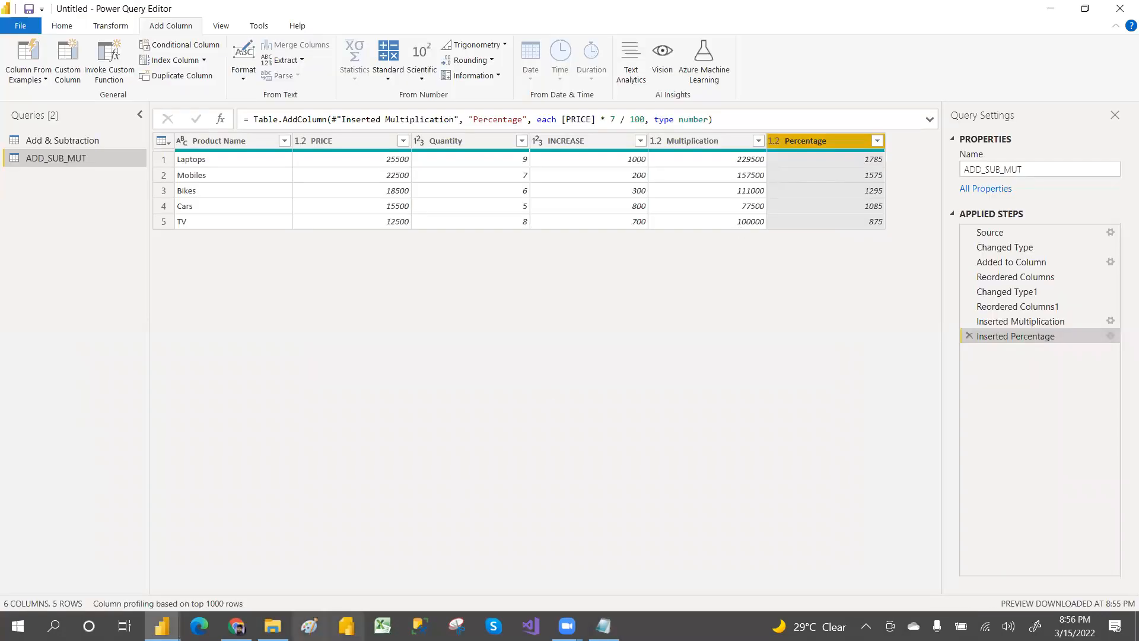
pyautogui.hotkey('alt', 'Tab')
pyautogui.hotkey('alt', 'Tab')
pyautogui.hotkey('alt', 'Tab')
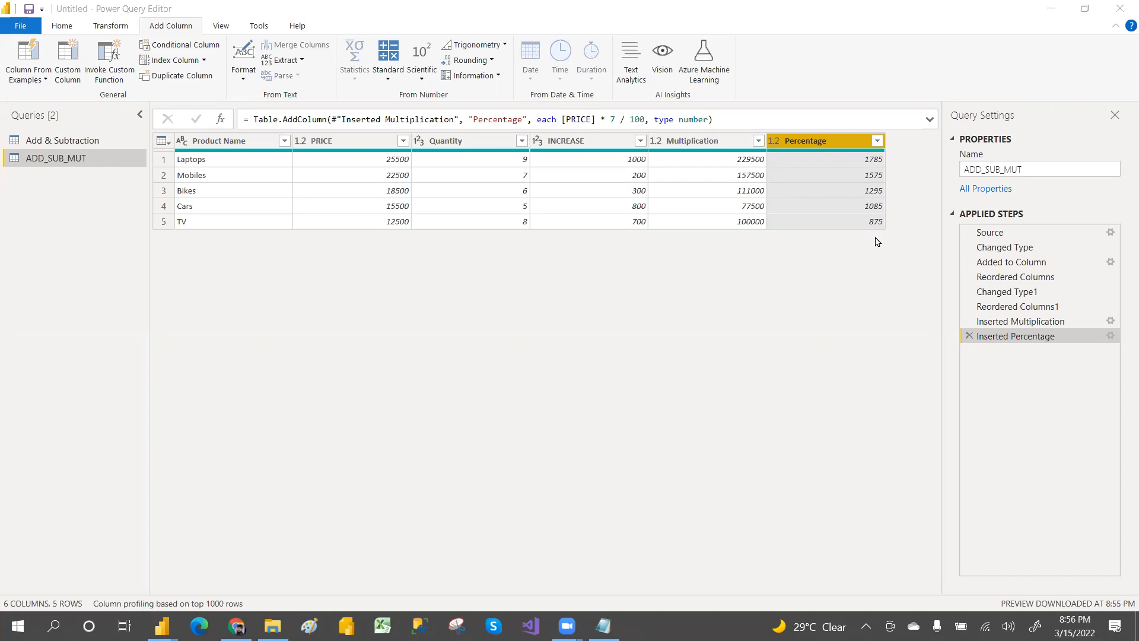
# Add a new column from Percentage using the standard Percent Of operation with a value of 7
pyautogui.click(824, 146)
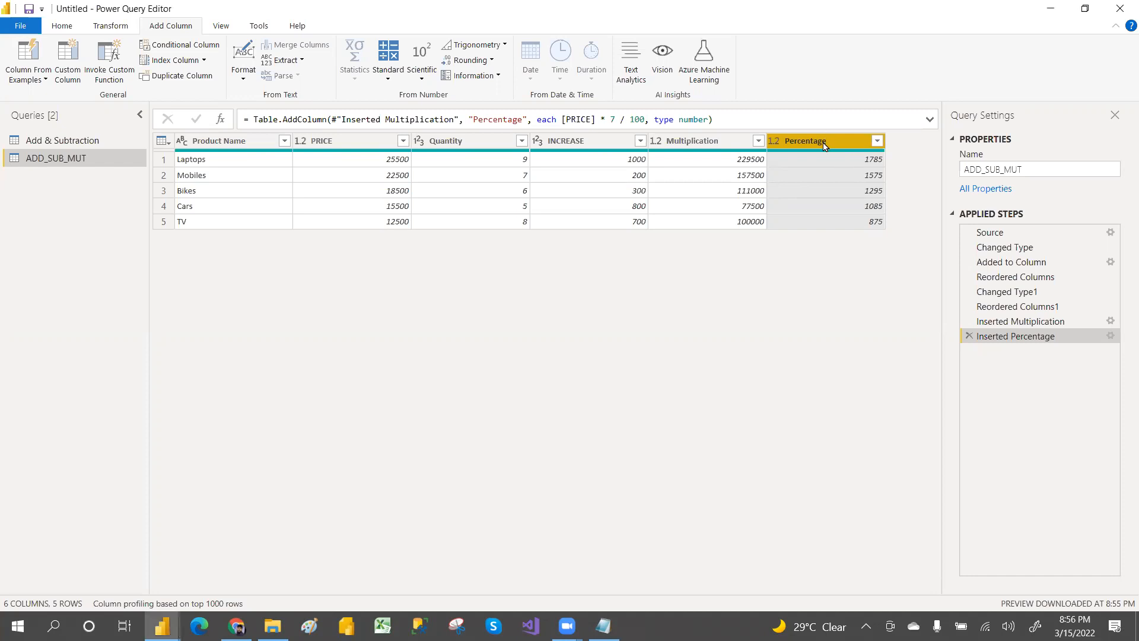
pyautogui.click(394, 79)
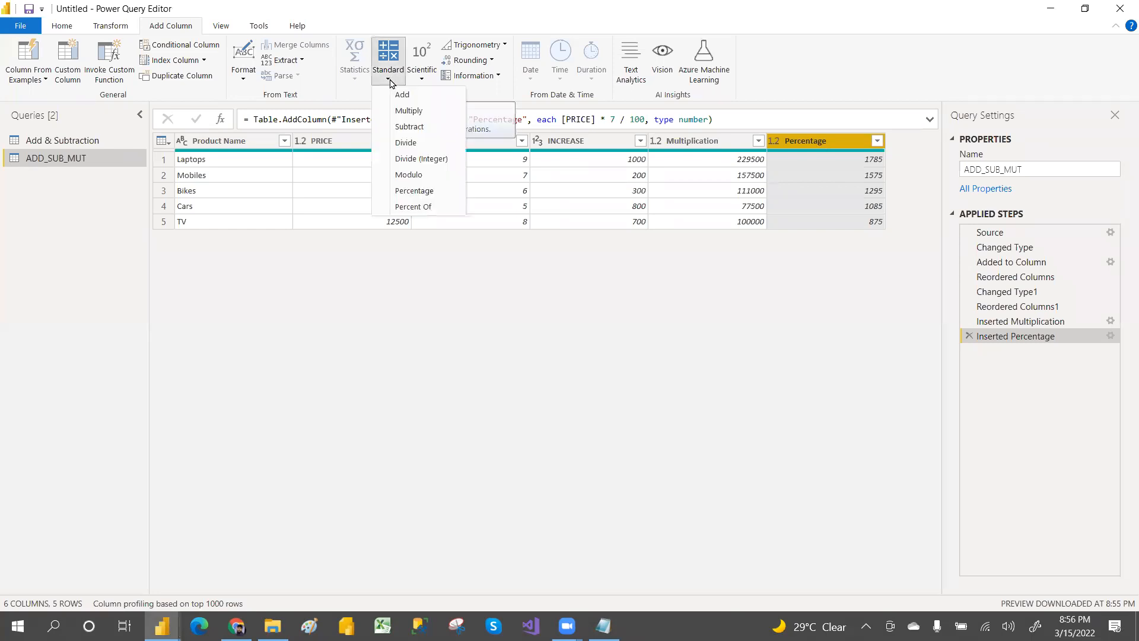
pyautogui.click(425, 208)
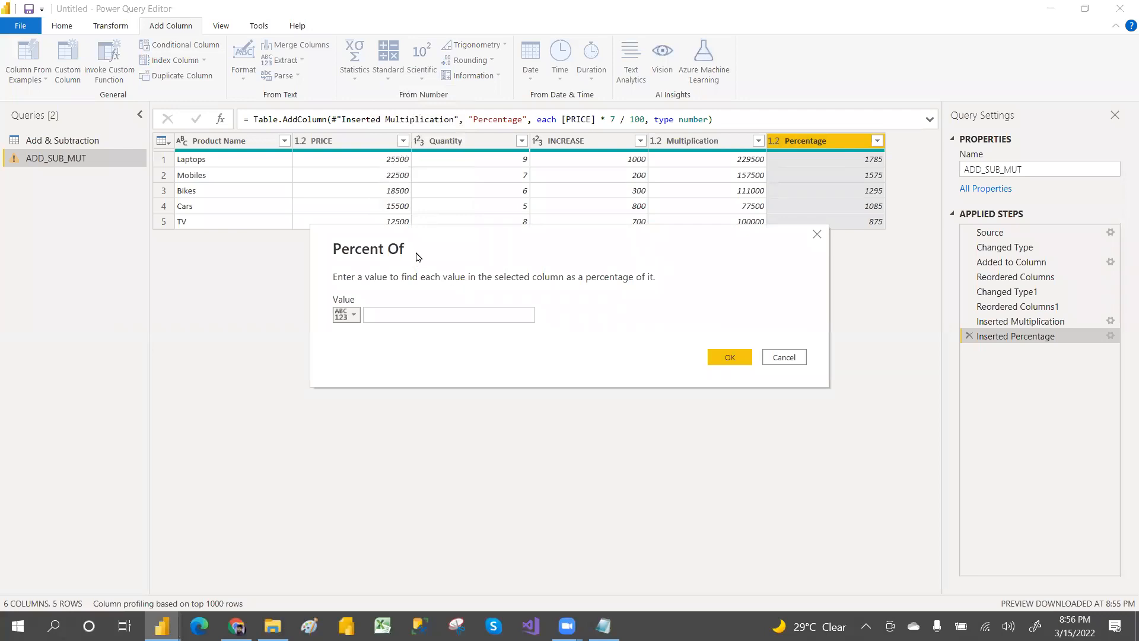
pyautogui.moveTo(416, 256); pyautogui.dragTo(1003, 223)
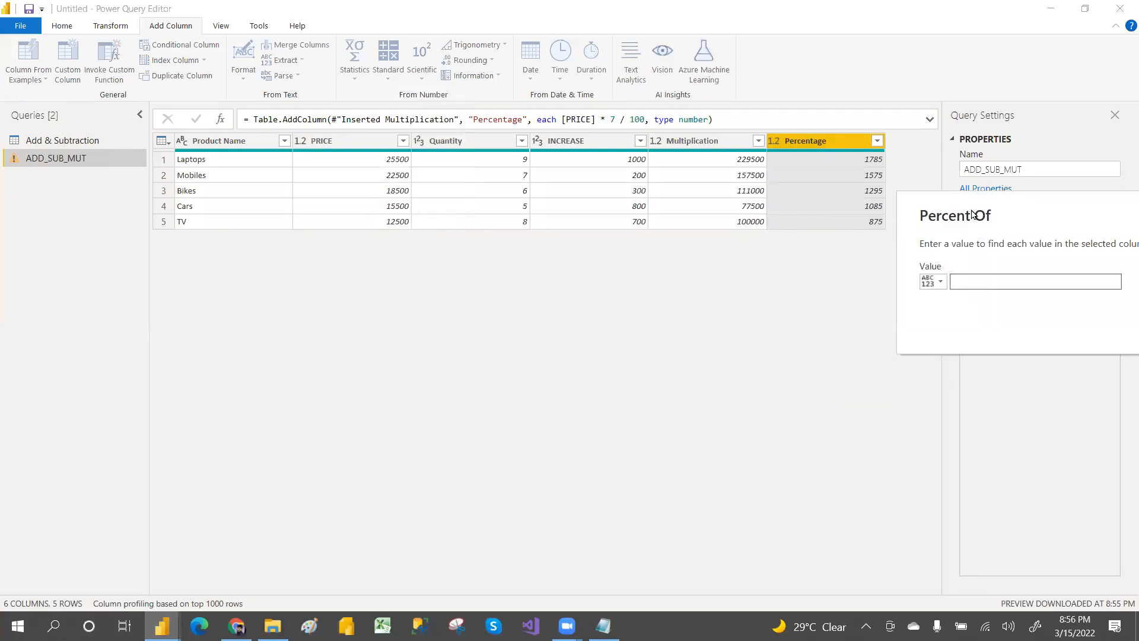
pyautogui.write('7')
pyautogui.click(1000, 374)
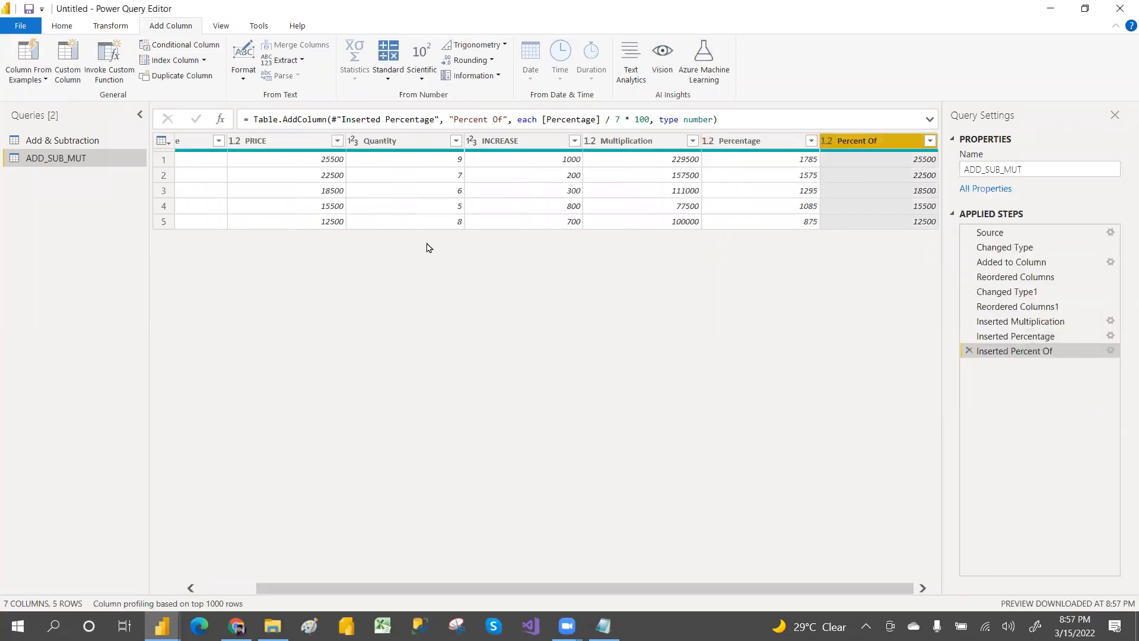
# Compare the PRICE and Percentage columns with the Percent Of column in the ADD_SUB_MUT preview
pyautogui.click(311, 145)
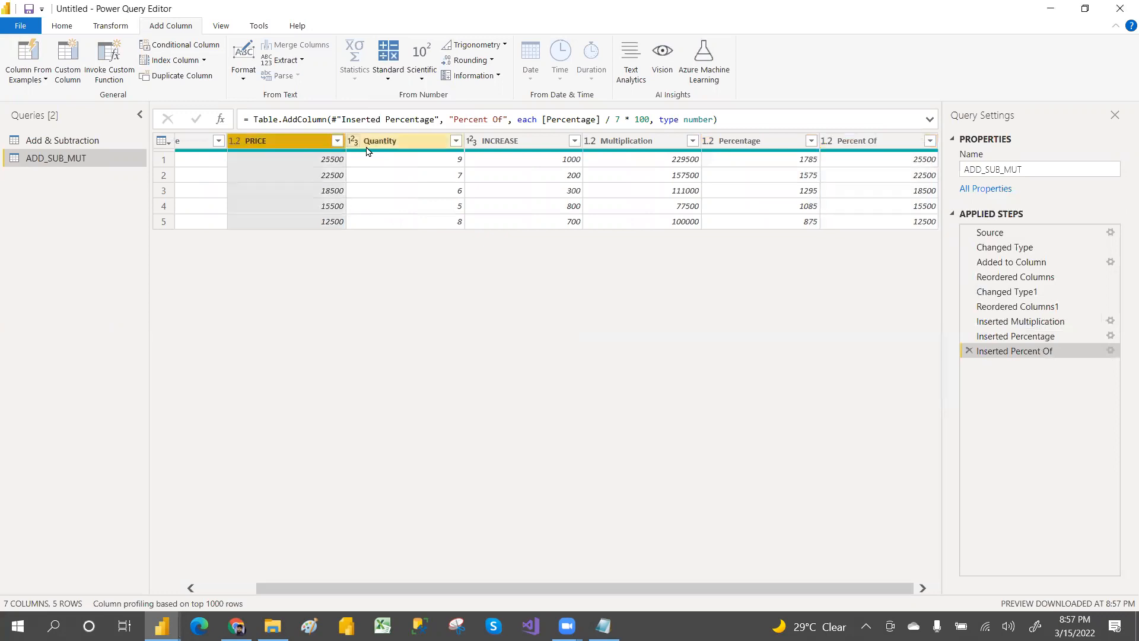
pyautogui.click(752, 146)
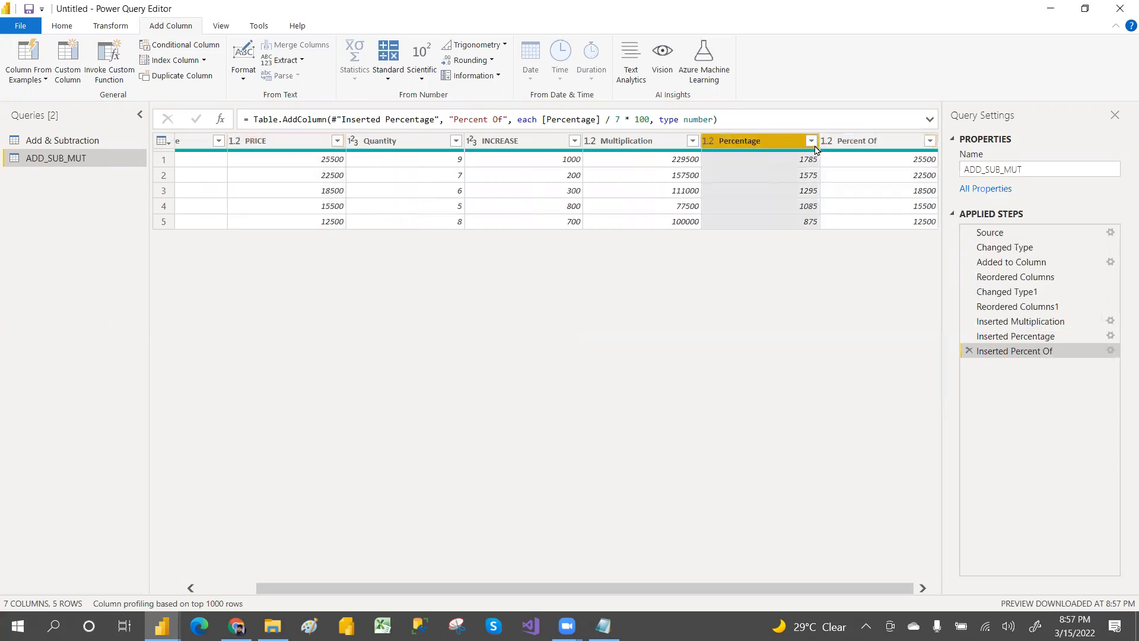
pyautogui.hotkey('ctrl', '1')
pyautogui.moveTo(301, 147); pyautogui.dragTo(643, 175)
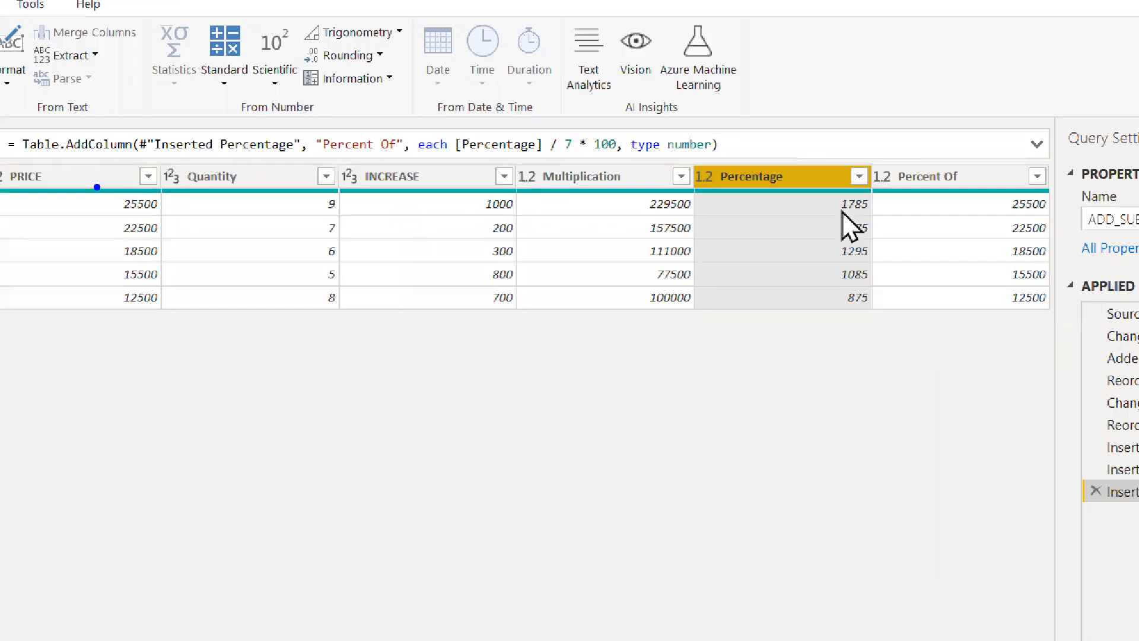
pyautogui.moveTo(608, 228); pyautogui.dragTo(1049, 225)
pyautogui.press('Escape')
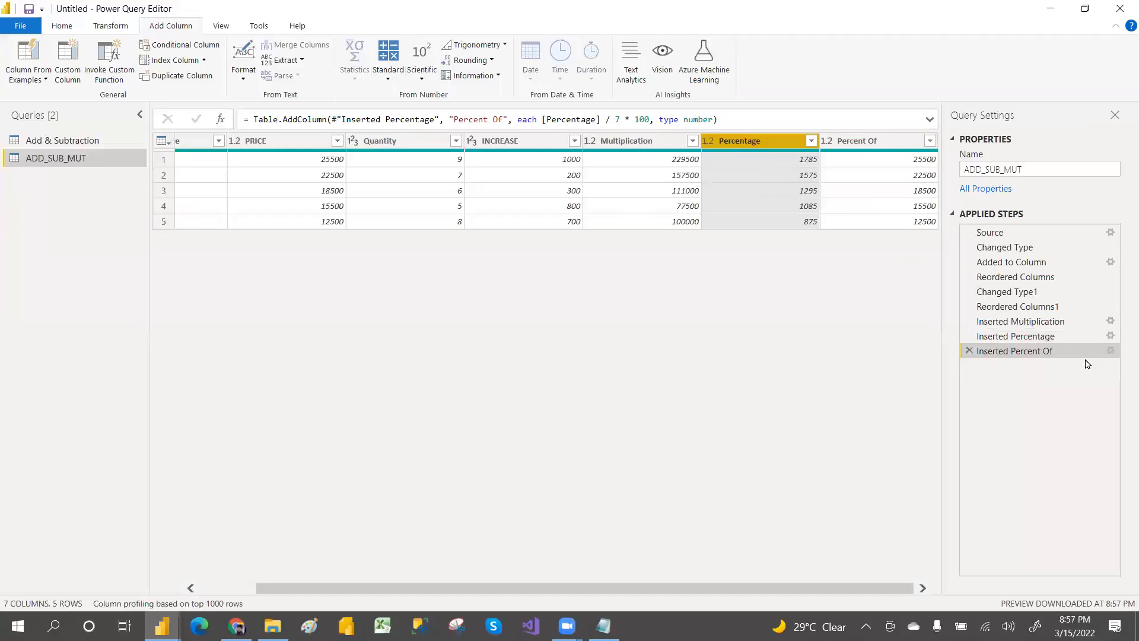
# Edit the Inserted Percent Of step to use a value of 10
pyautogui.click(1110, 351)
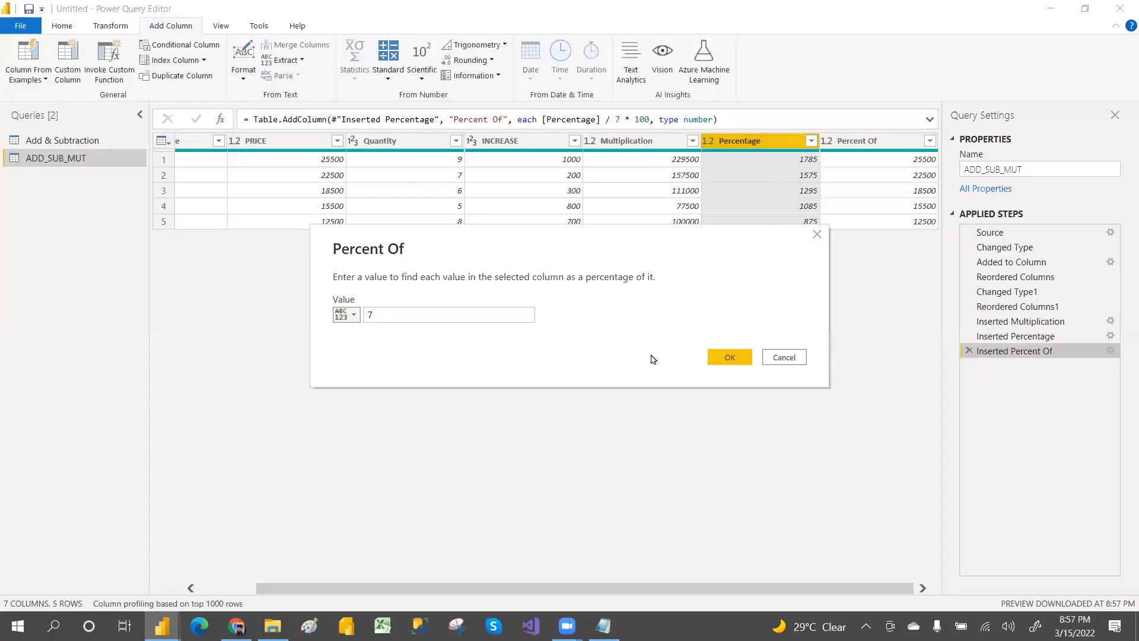
pyautogui.click(384, 313)
pyautogui.press('BackSpace')
pyautogui.write('10')
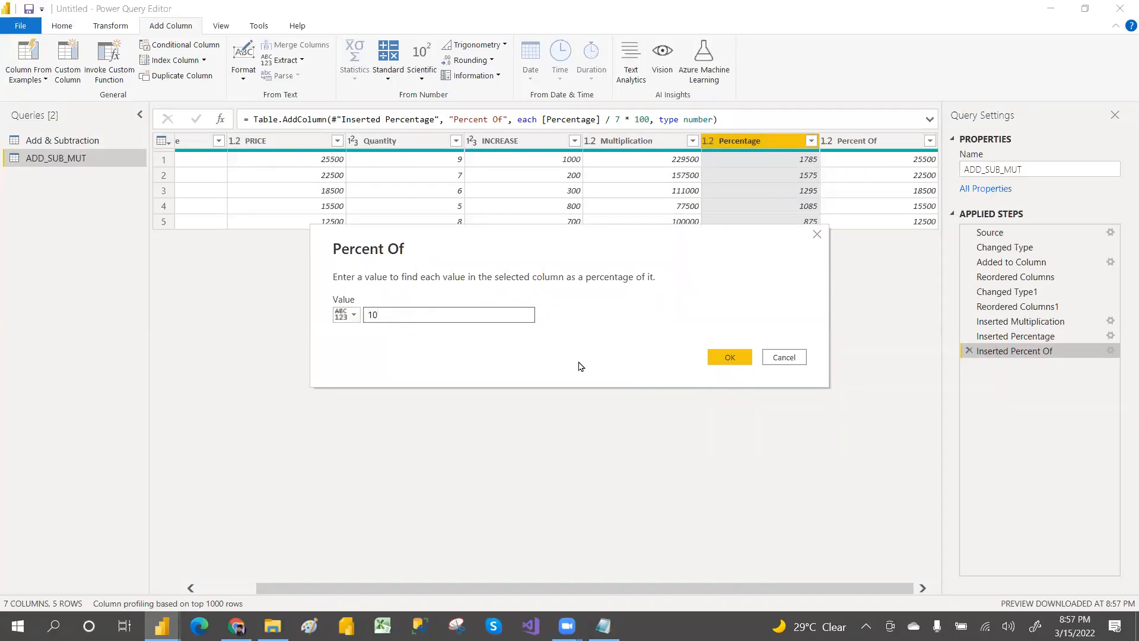
pyautogui.click(731, 357)
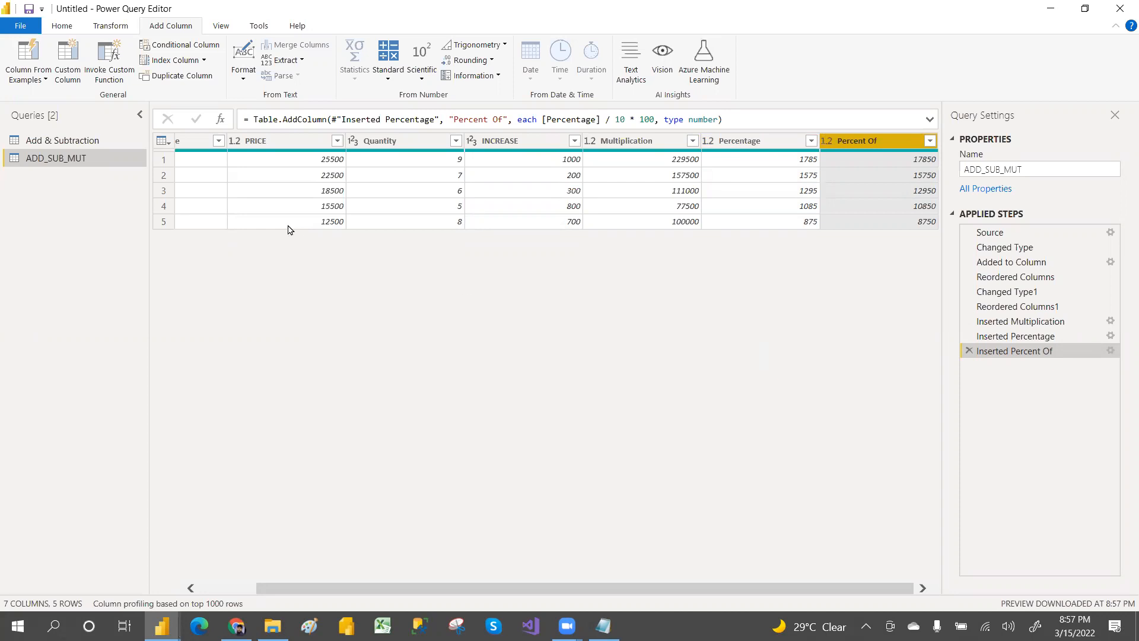
# Select the PRICE and Quantity columns together and check which standard operations are offered for them
pyautogui.keyDown('shift'); pyautogui.click(300, 144); pyautogui.keyUp('shift')
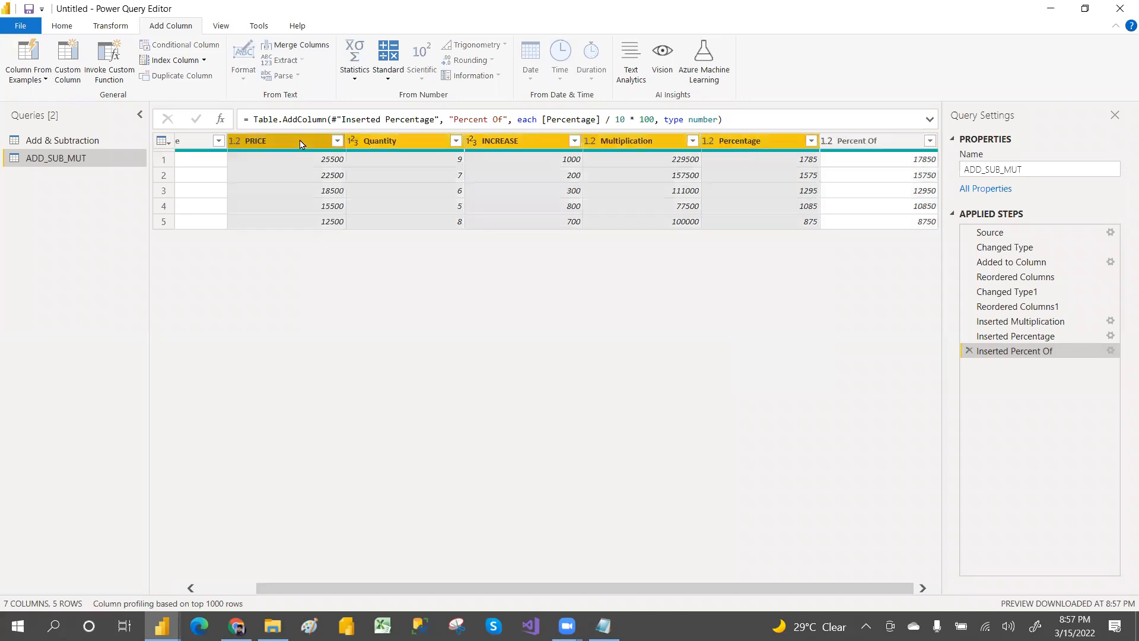
pyautogui.click(381, 145)
pyautogui.press('Left')
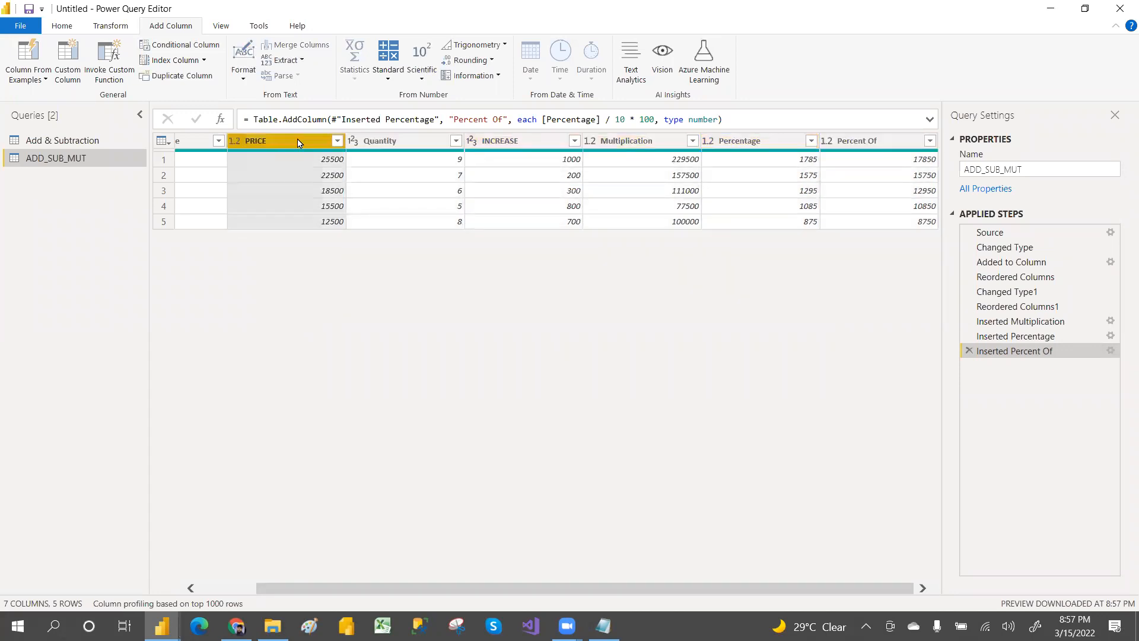
pyautogui.keyDown('shift'); pyautogui.click(383, 145); pyautogui.keyUp('shift')
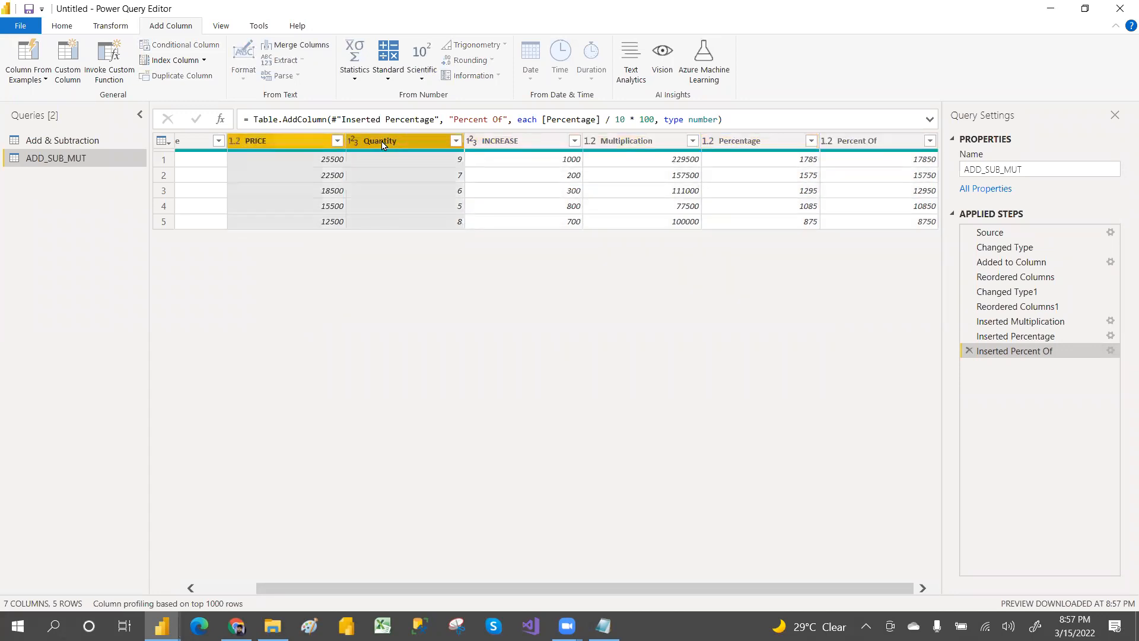
pyautogui.click(390, 78)
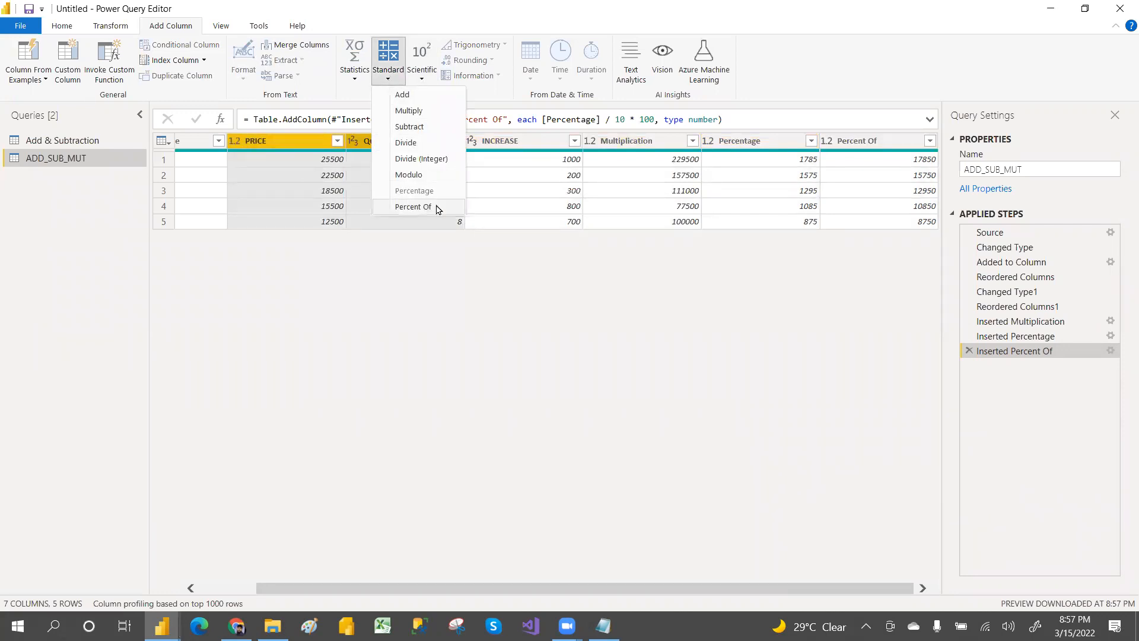
pyautogui.click(550, 201)
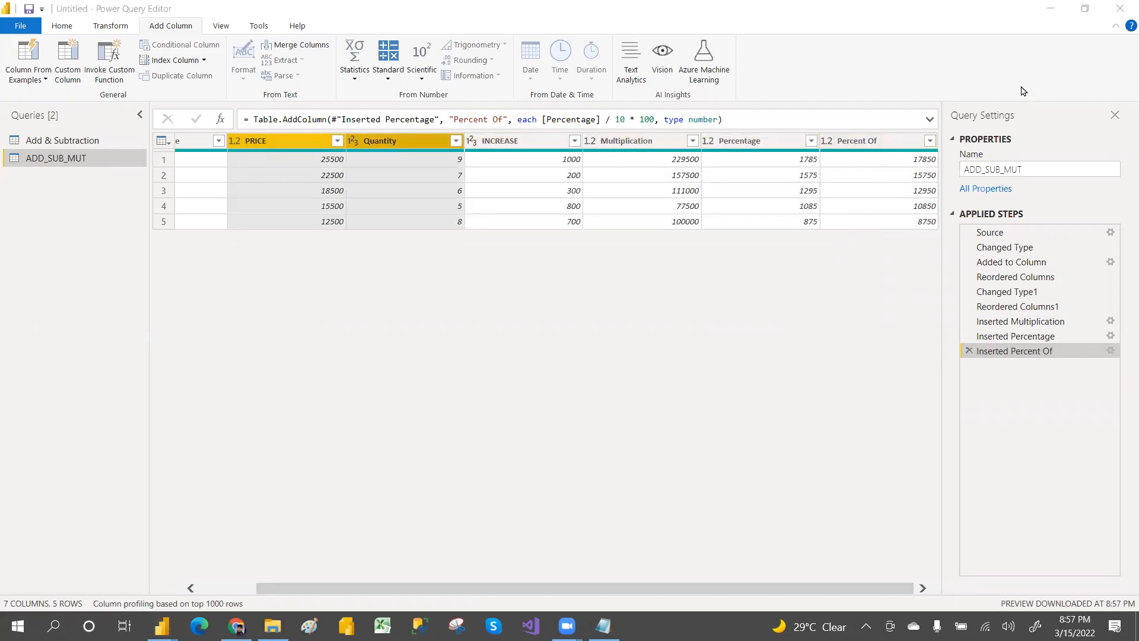
# Review the value setting of the Inserted Percent Of step and the available standard number operations without changing anything
pyautogui.click(1110, 351)
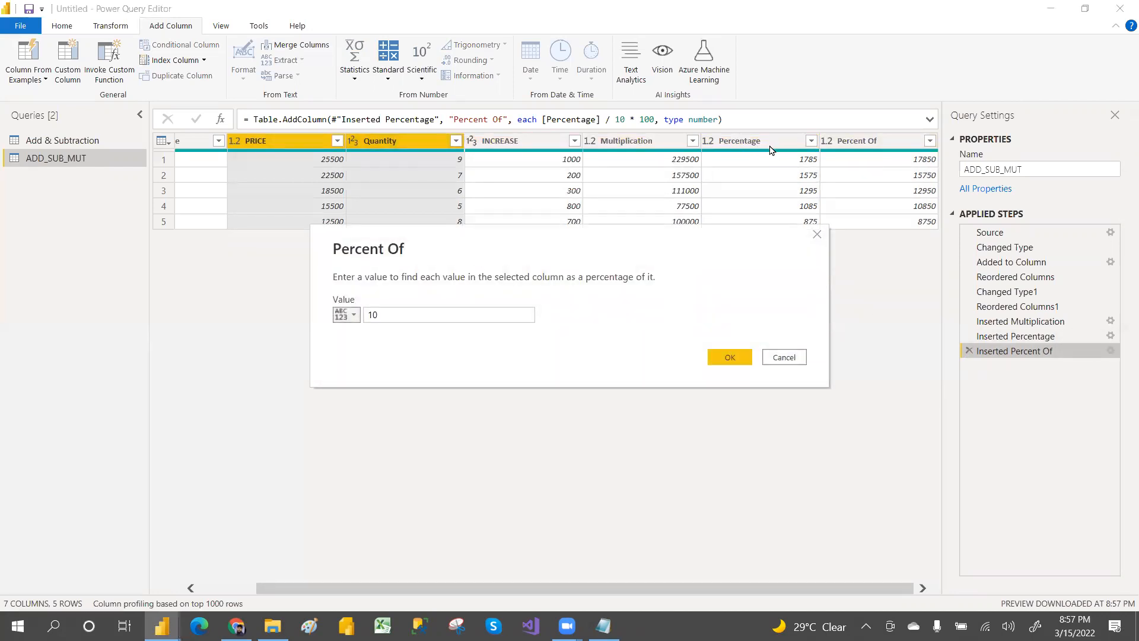
pyautogui.click(408, 313)
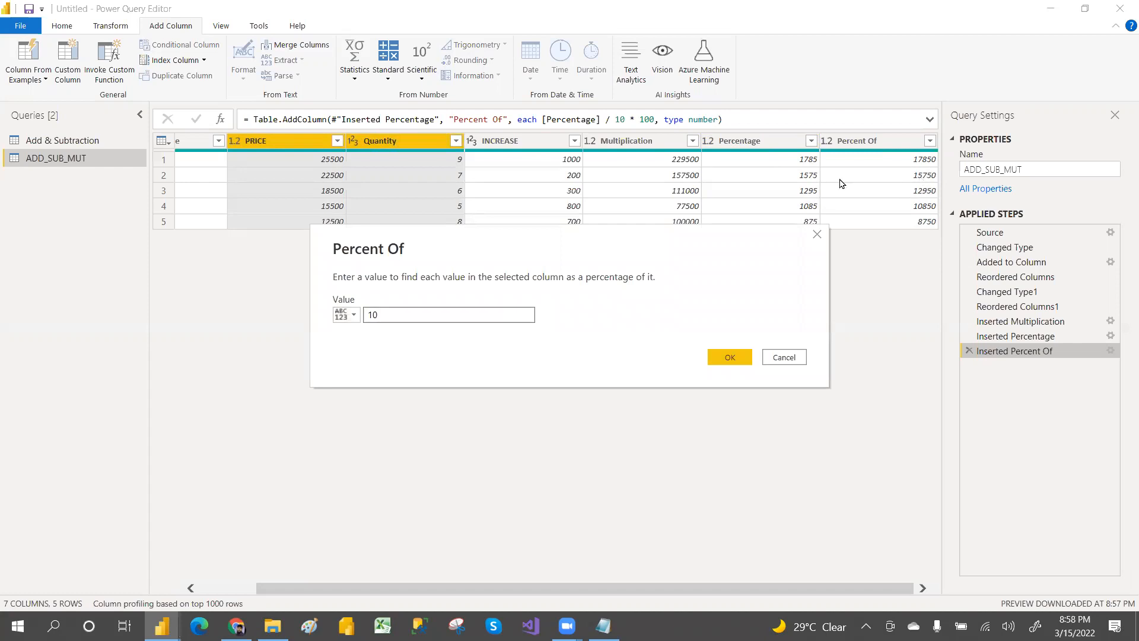
pyautogui.doubleClick(373, 316)
pyautogui.click(781, 357)
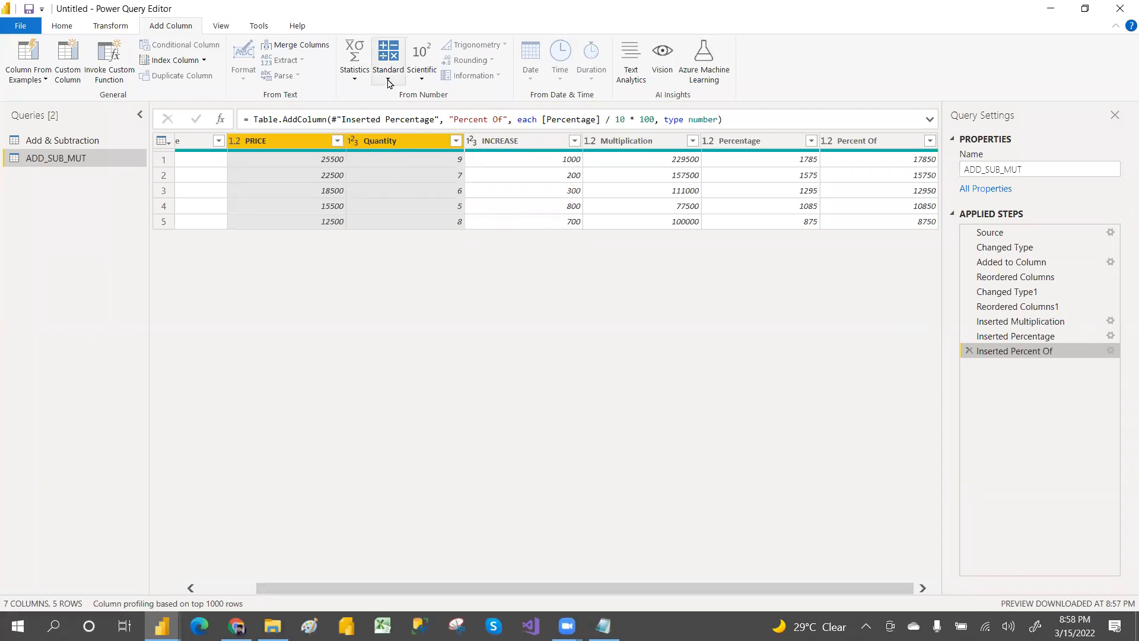
pyautogui.click(388, 74)
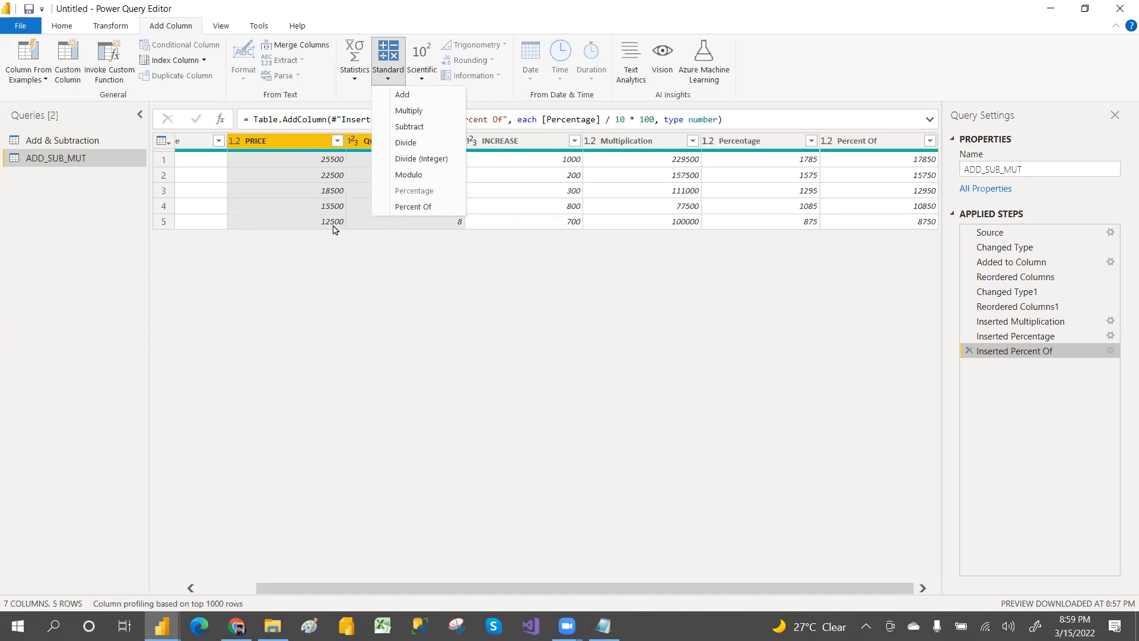
pyautogui.click(387, 262)
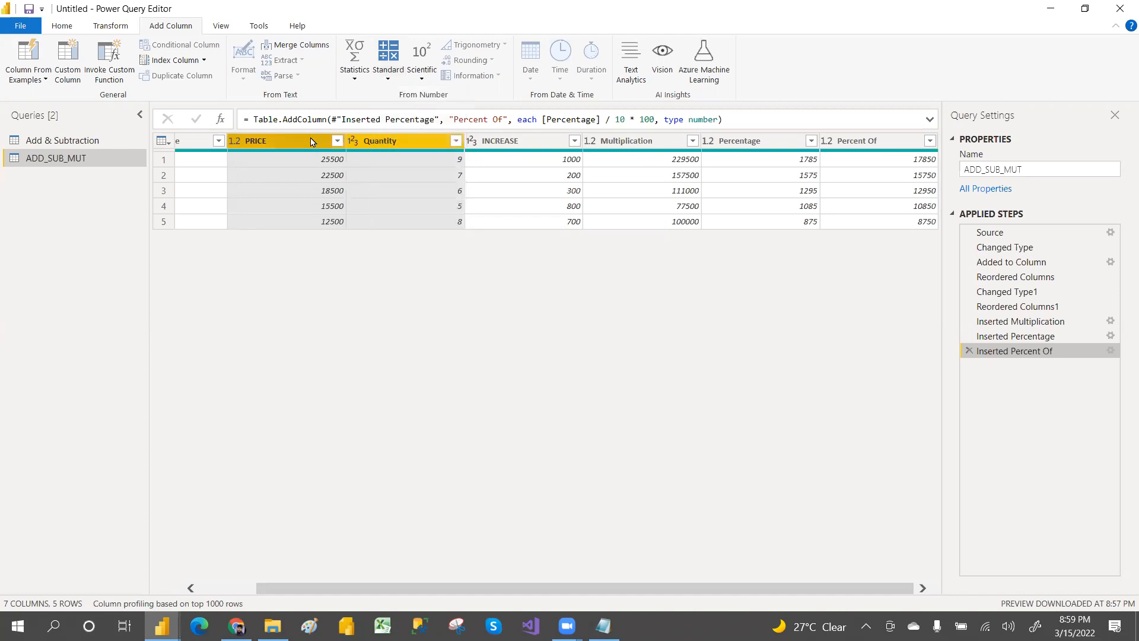
# Add a column with the remainder of each PRICE value using the standard Modulo operation with a value of 2
pyautogui.click(311, 139)
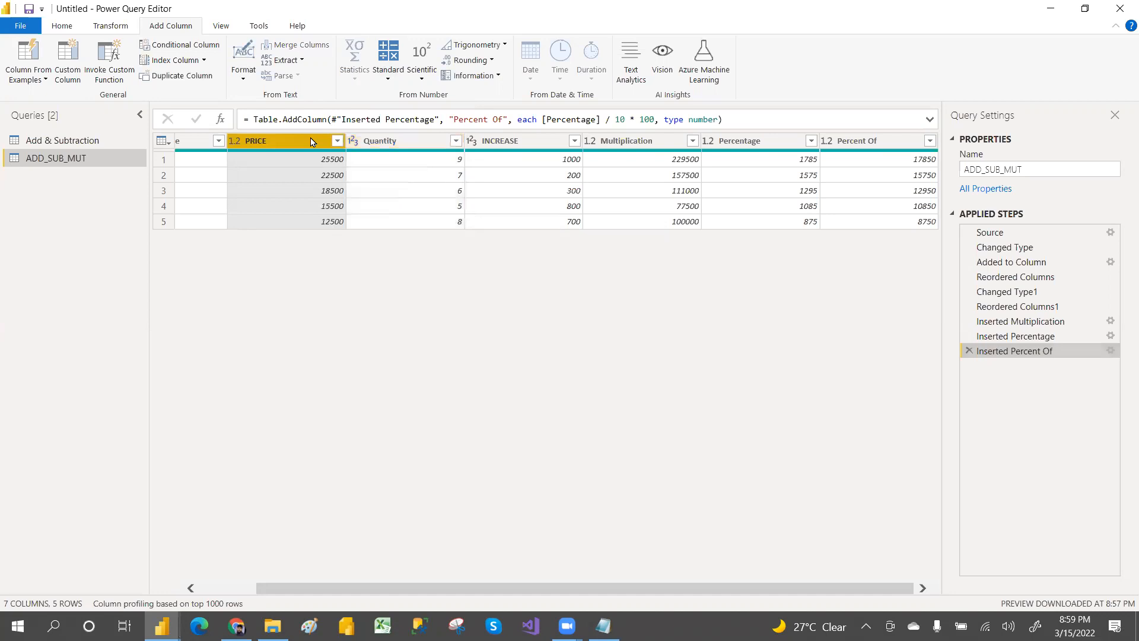
pyautogui.click(391, 74)
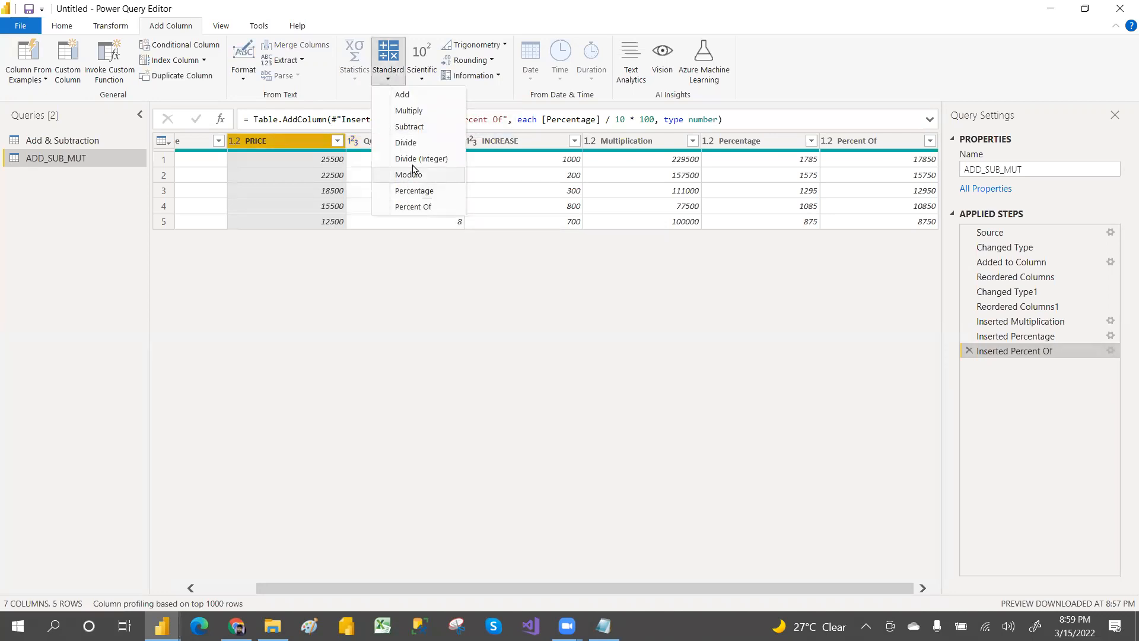
pyautogui.click(415, 175)
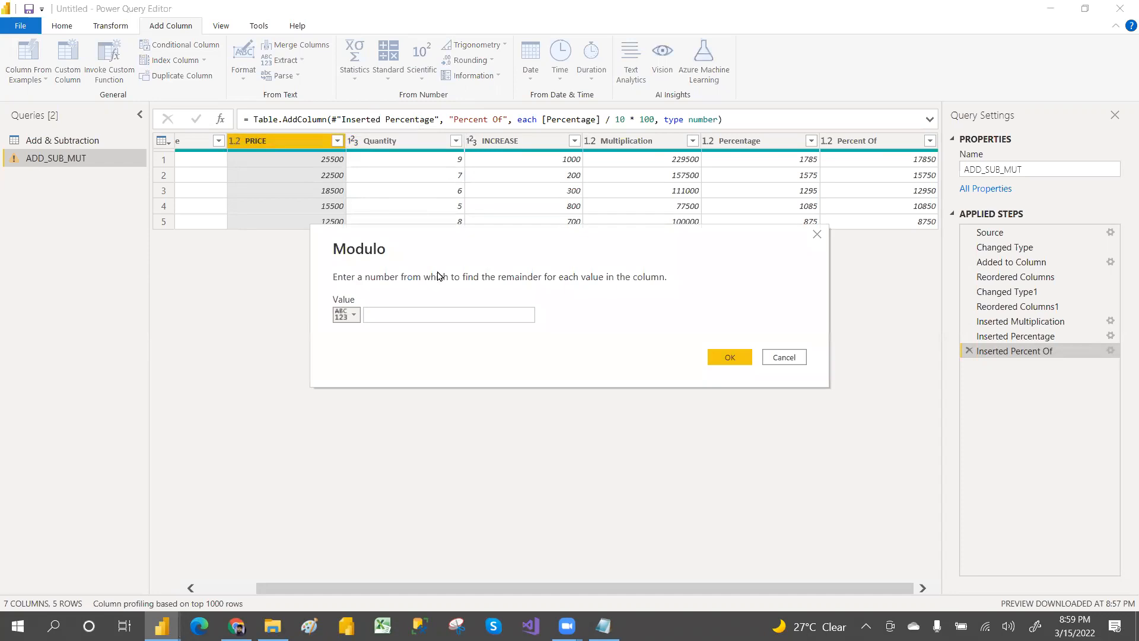
pyautogui.click(410, 311)
pyautogui.write('2')
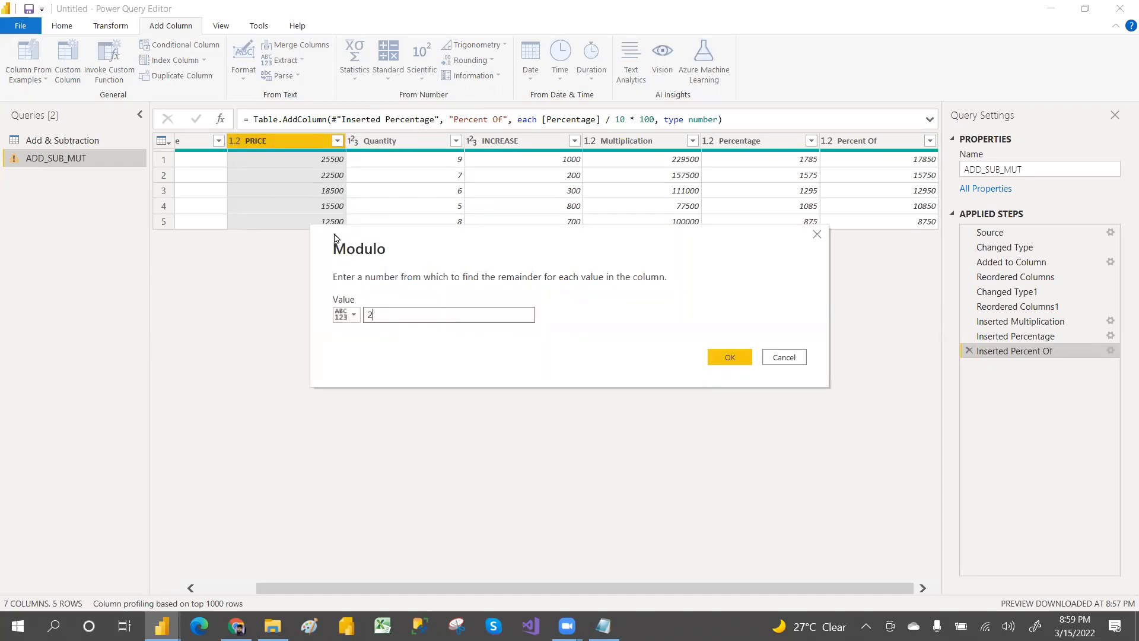
pyautogui.click(729, 357)
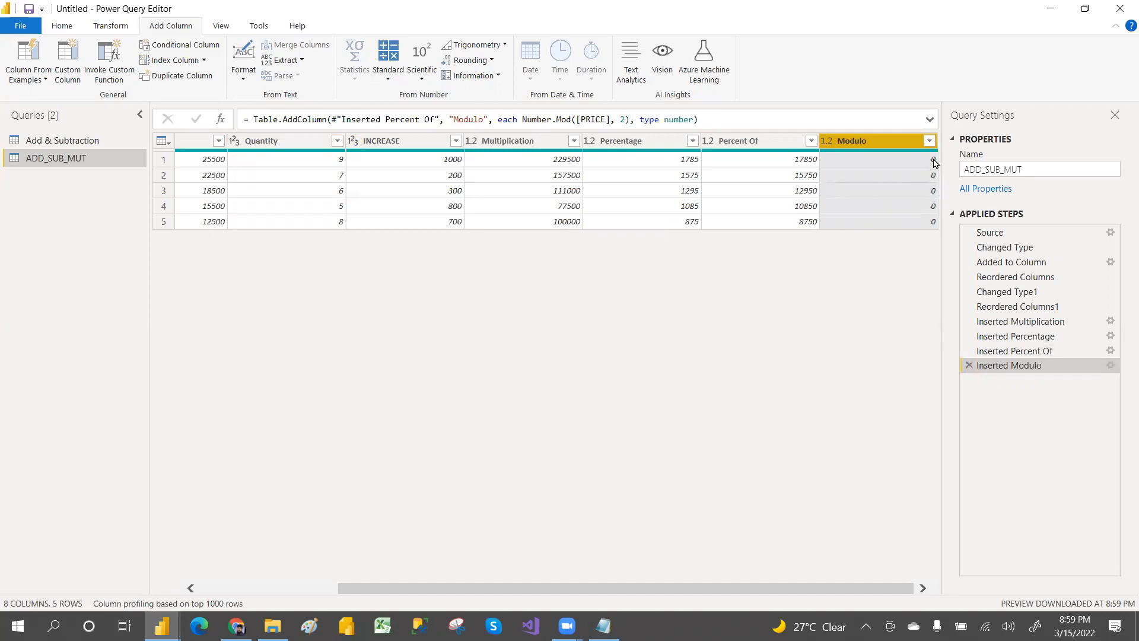
# Edit the Inserted Modulo step to use a value of 3
pyautogui.click(1111, 365)
pyautogui.click(387, 317)
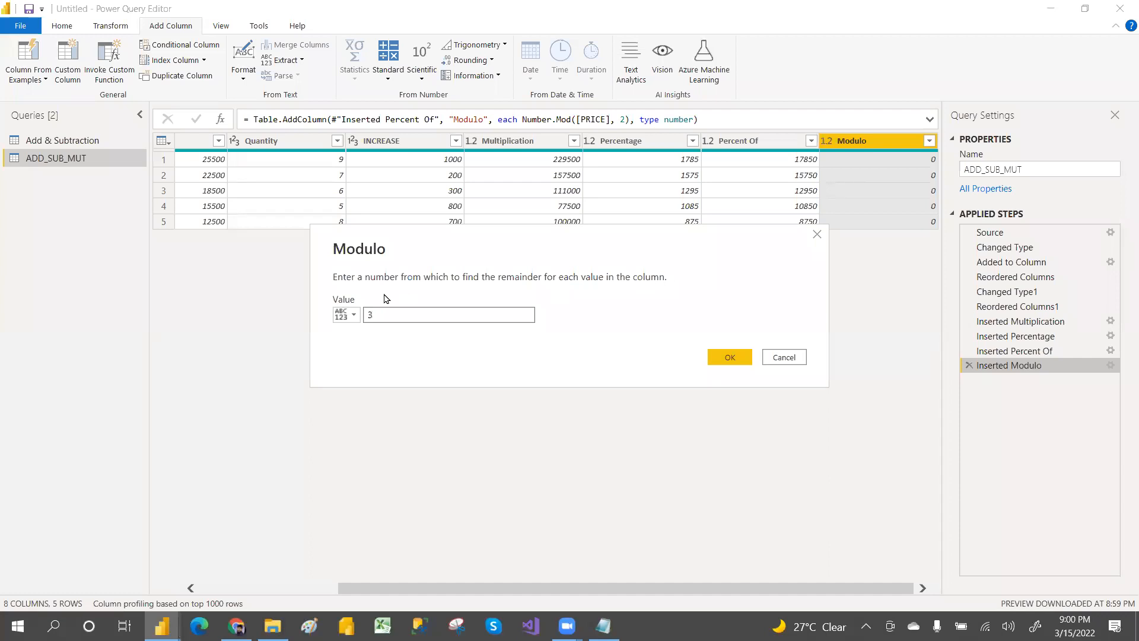
pyautogui.click(730, 357)
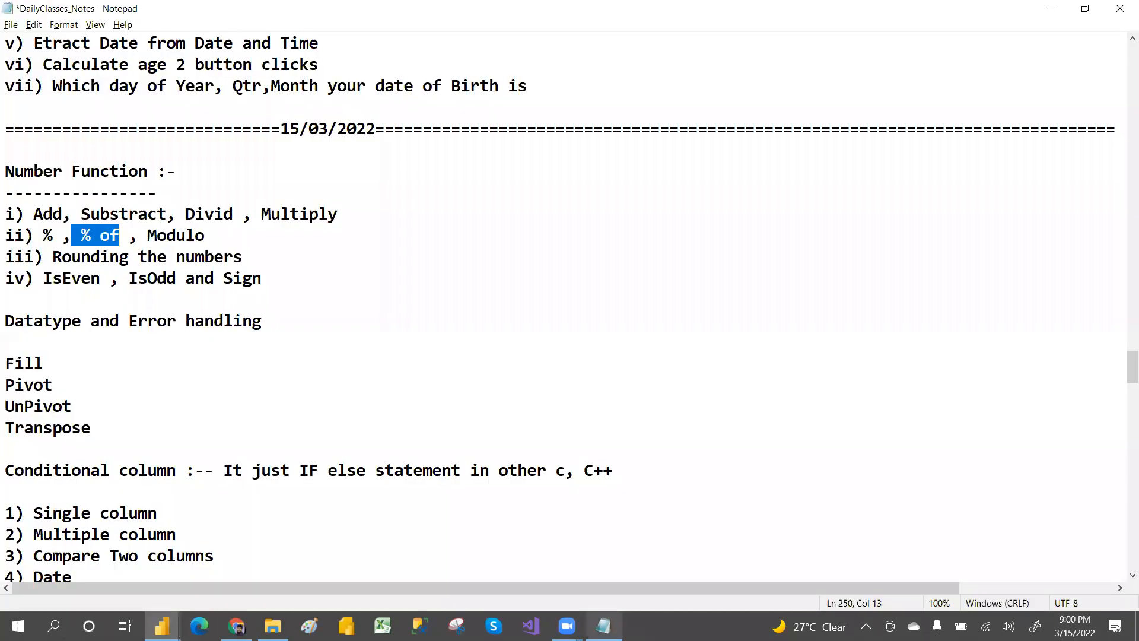
# Switch to the DailyClasses_Notes file in Notepad and review the Number Function topics up to rounding the numbers
pyautogui.click(603, 626)
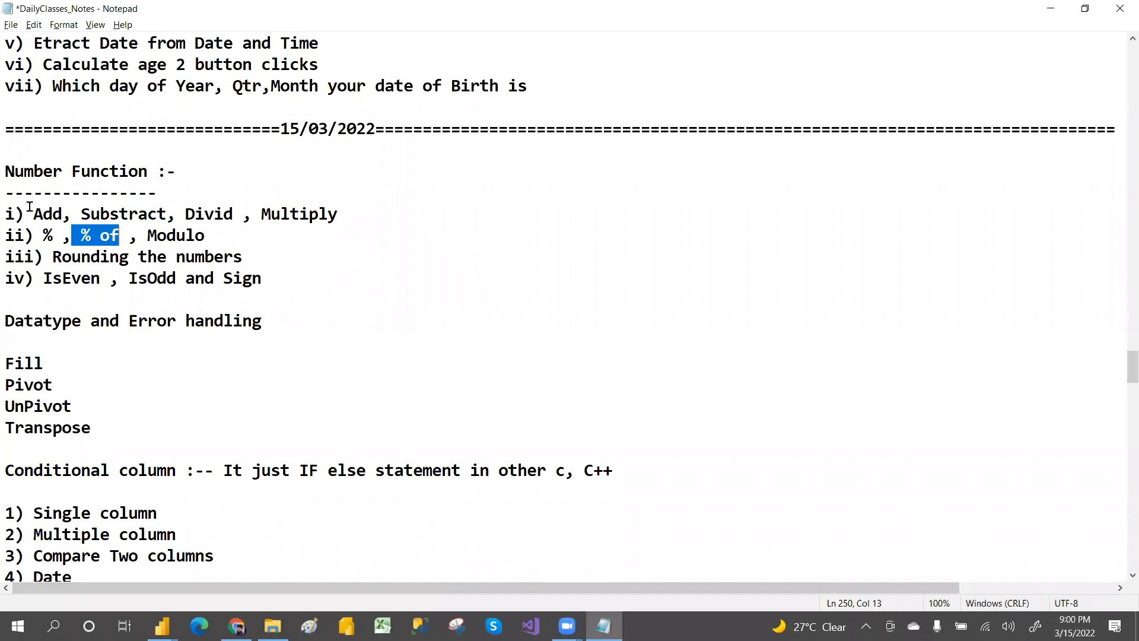
pyautogui.moveTo(9, 217); pyautogui.dragTo(238, 239)
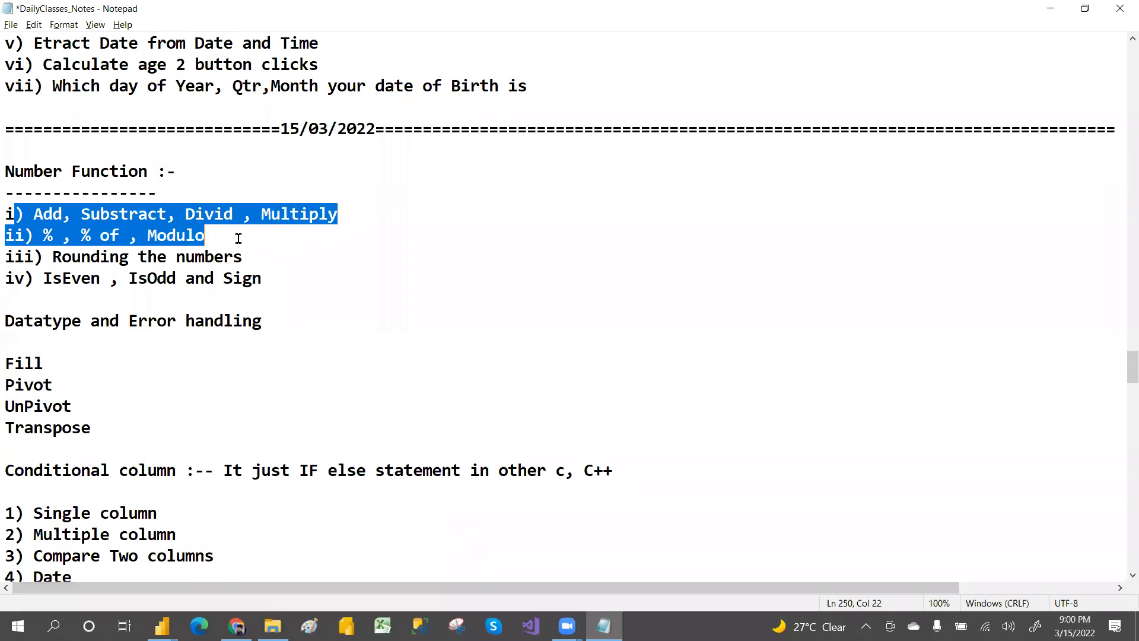
pyautogui.click(239, 238)
pyautogui.moveTo(5, 258); pyautogui.dragTo(265, 255)
pyautogui.click(266, 256)
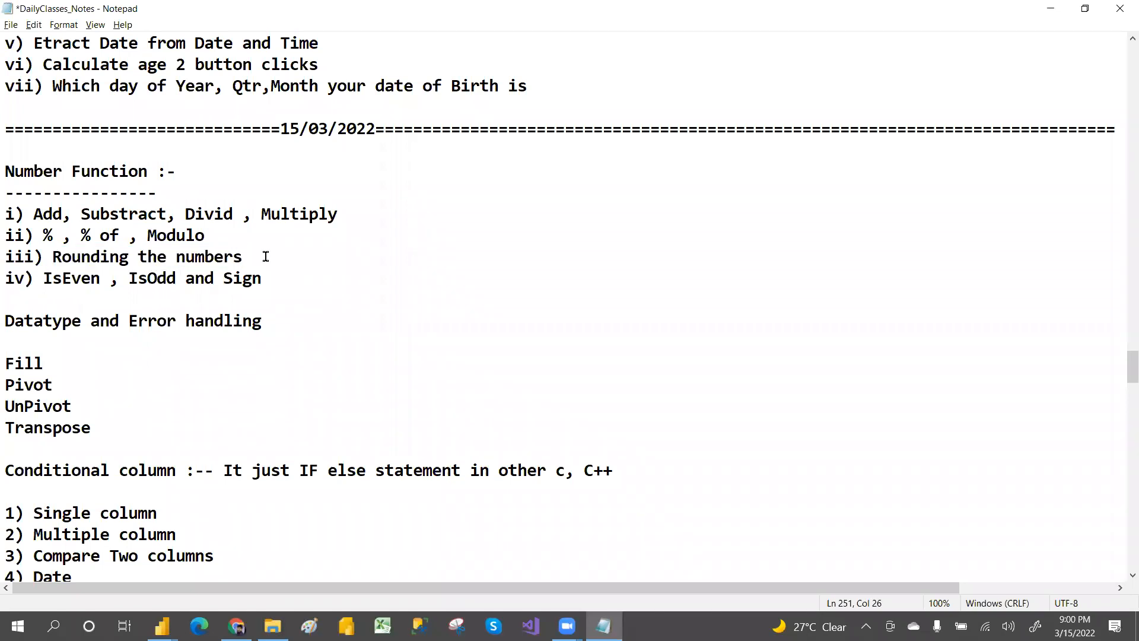
# Switch back to Power Query Editor, import the Date of Birth sheet from the Power BI_transfrom_sample_data Excel workbook and remove its blank rows
pyautogui.hotkey('alt', 'Tab')
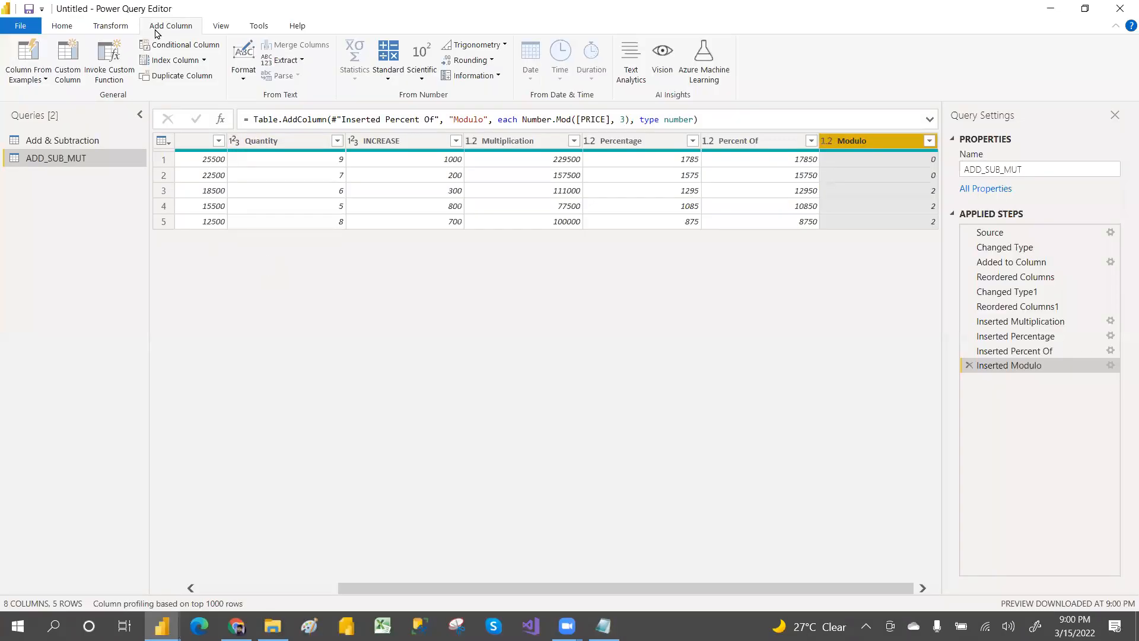
pyautogui.click(62, 26)
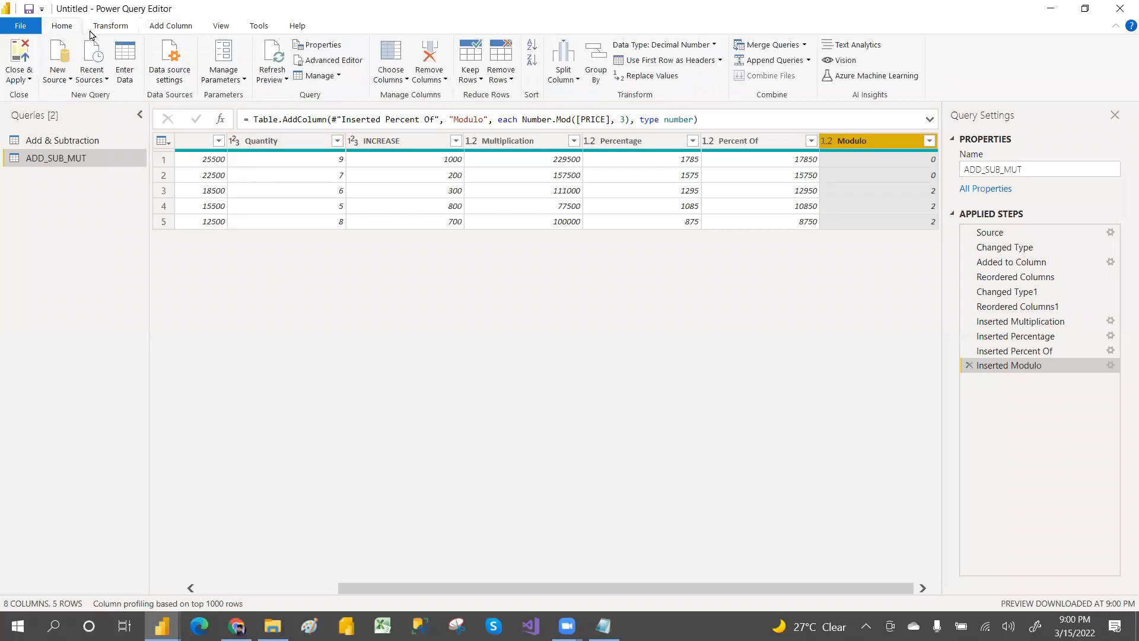
pyautogui.click(66, 83)
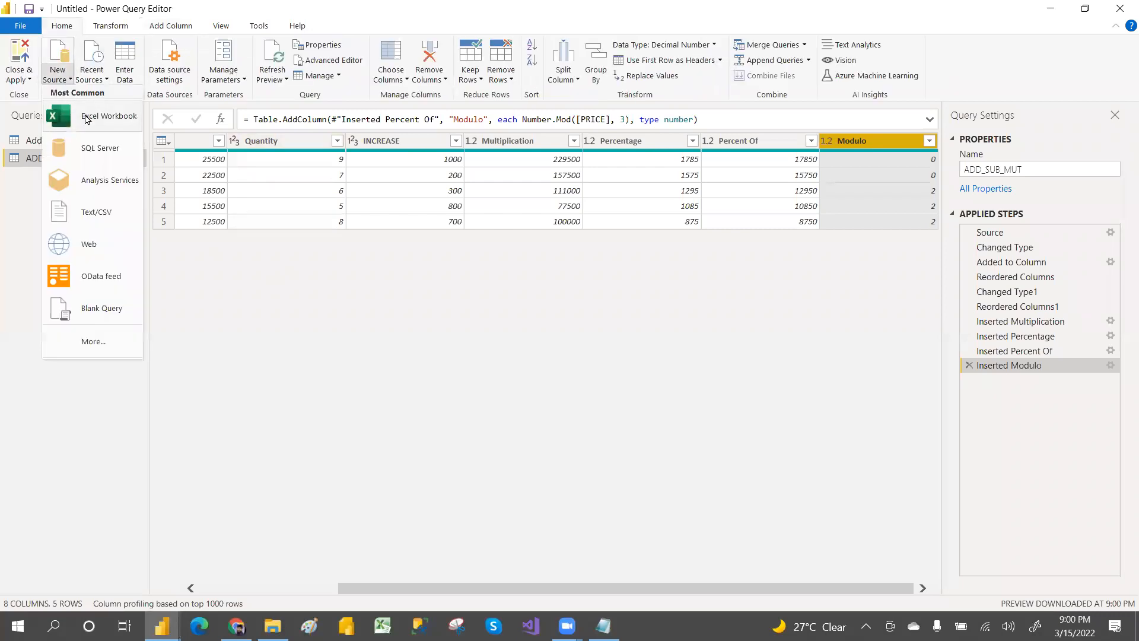
pyautogui.click(86, 116)
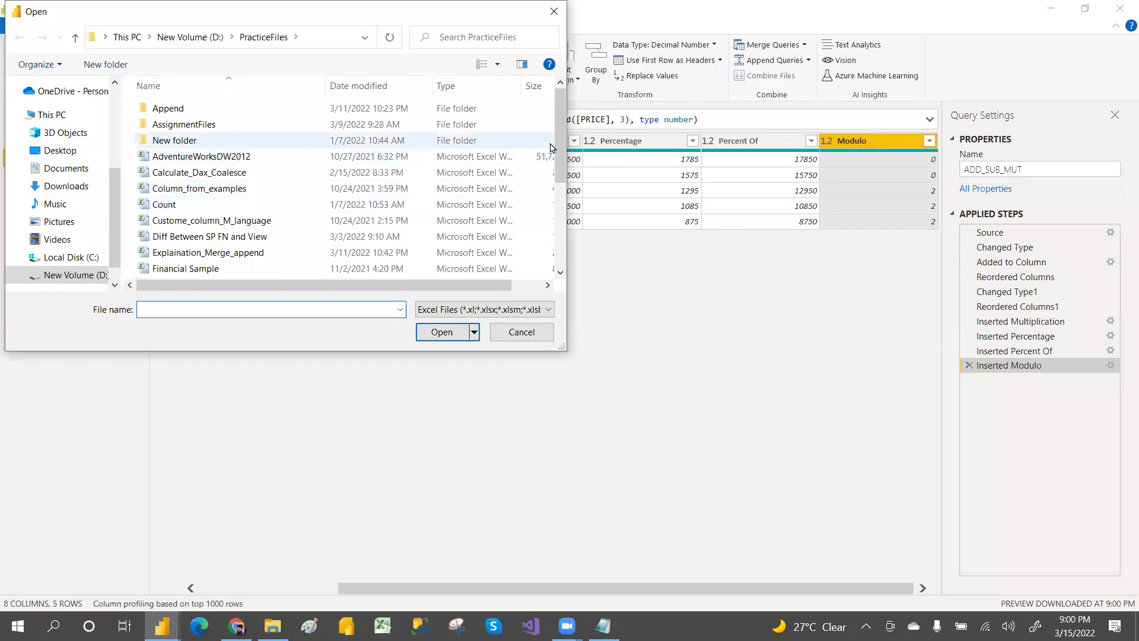
pyautogui.moveTo(560, 147); pyautogui.dragTo(568, 250)
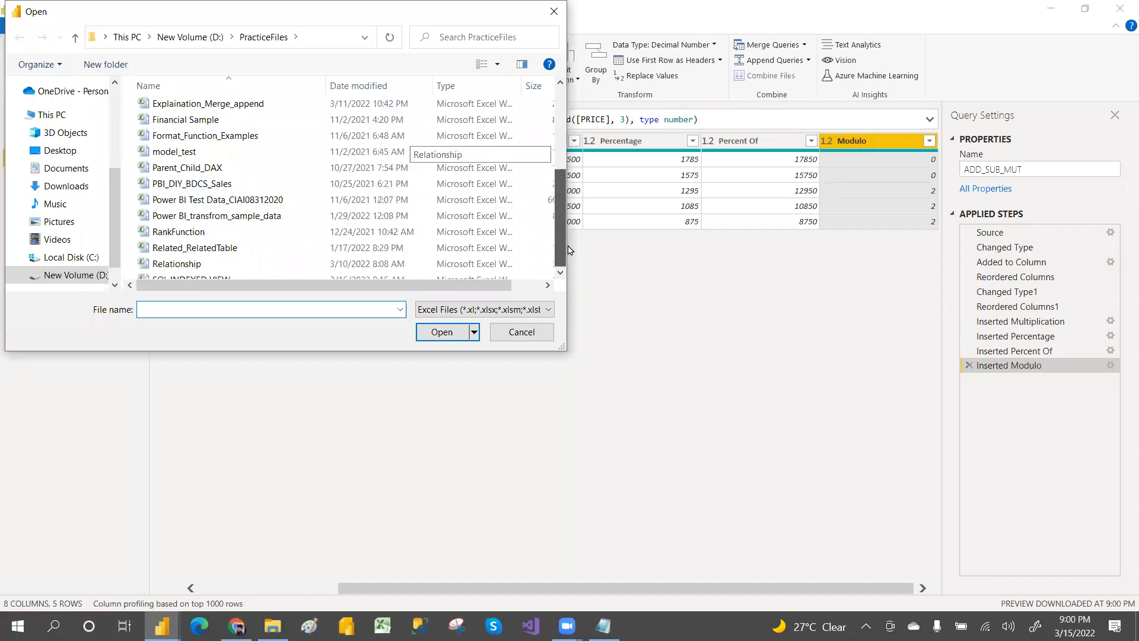
pyautogui.doubleClick(260, 208)
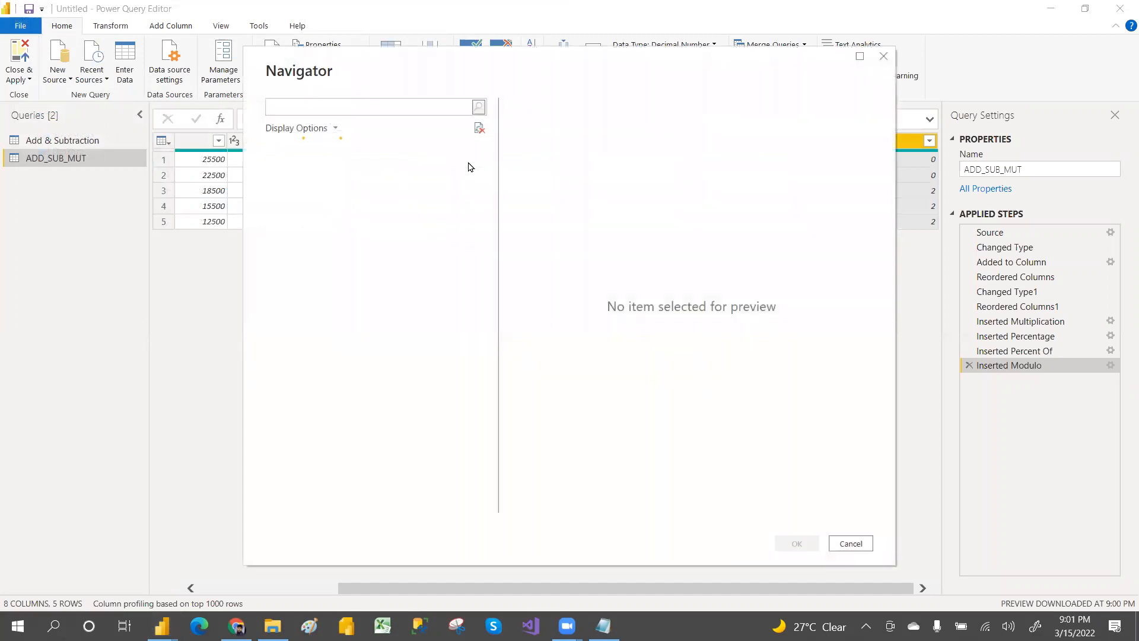
pyautogui.scroll(-5, 480, 229)
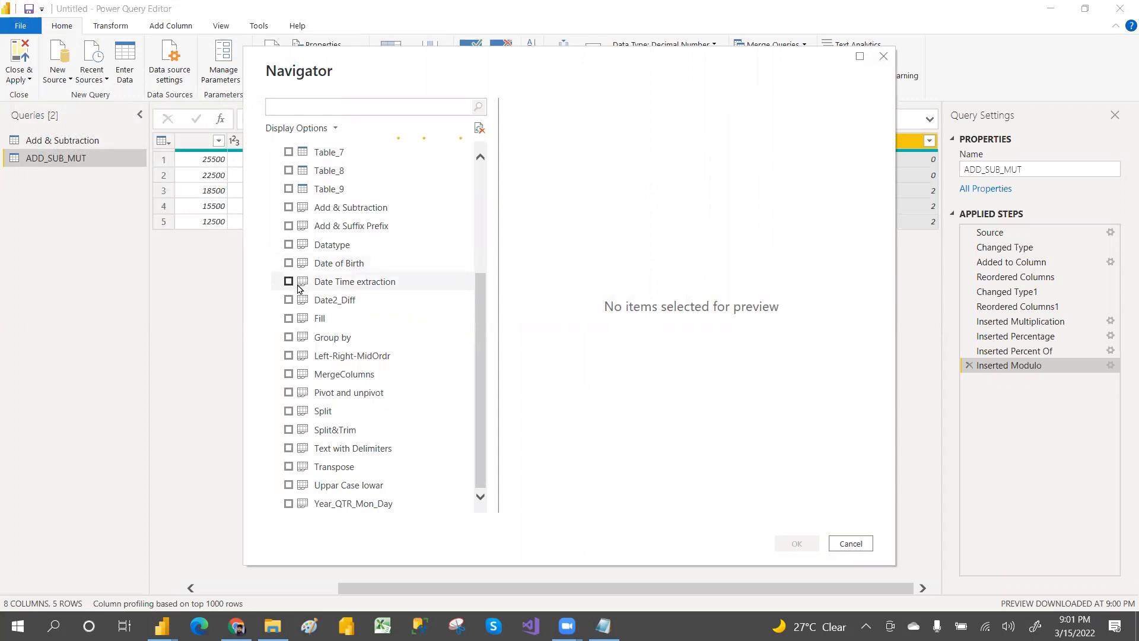
pyautogui.click(289, 263)
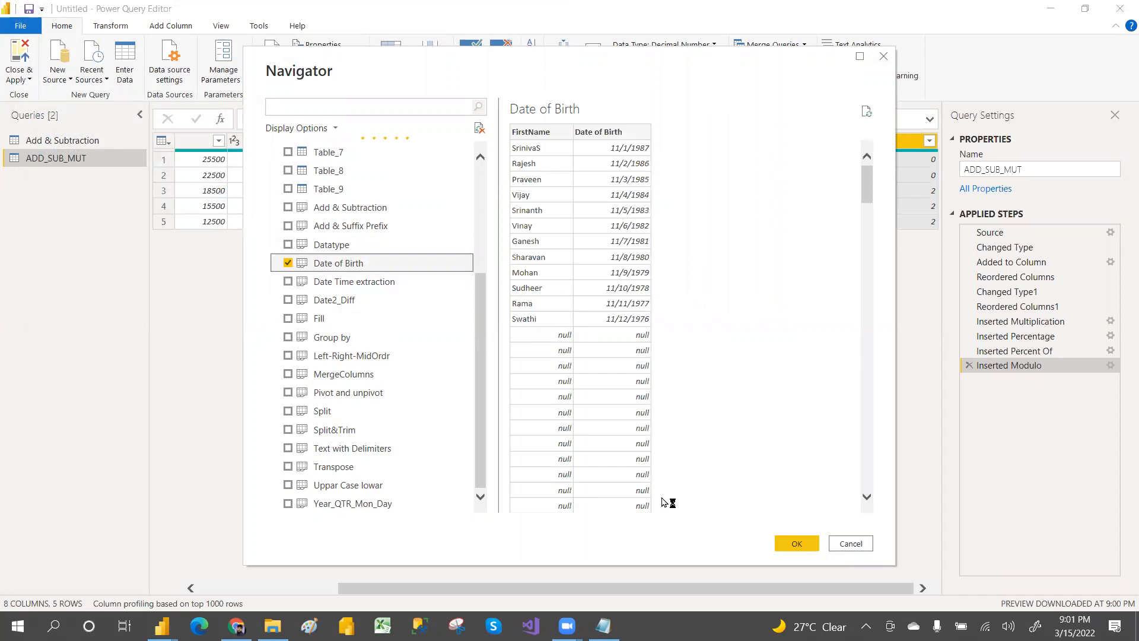
pyautogui.click(796, 544)
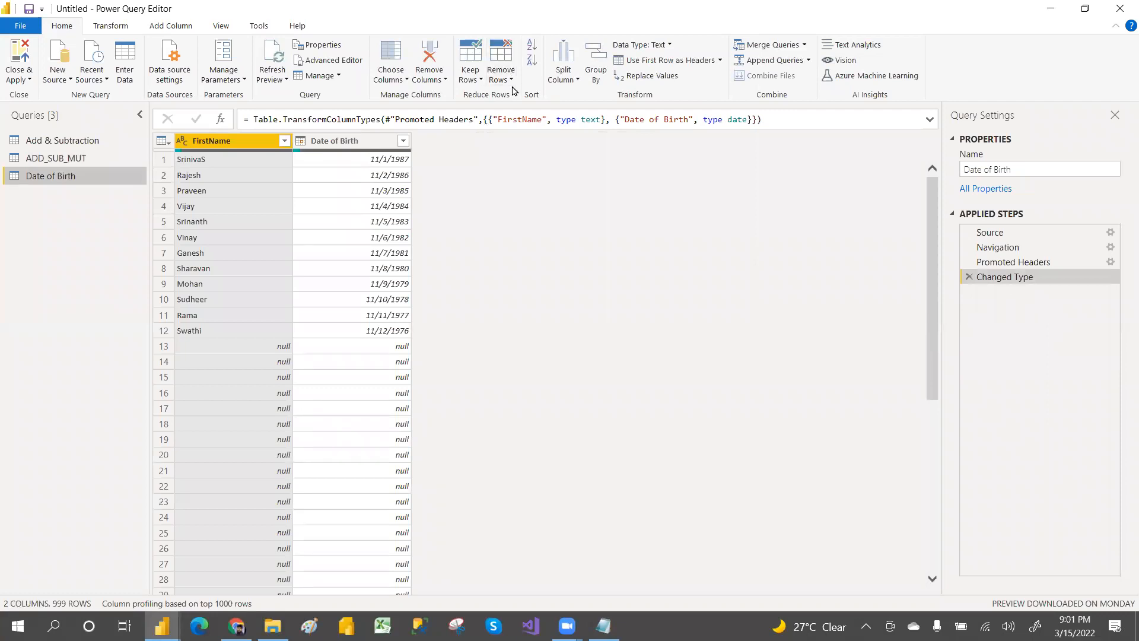
pyautogui.click(511, 81)
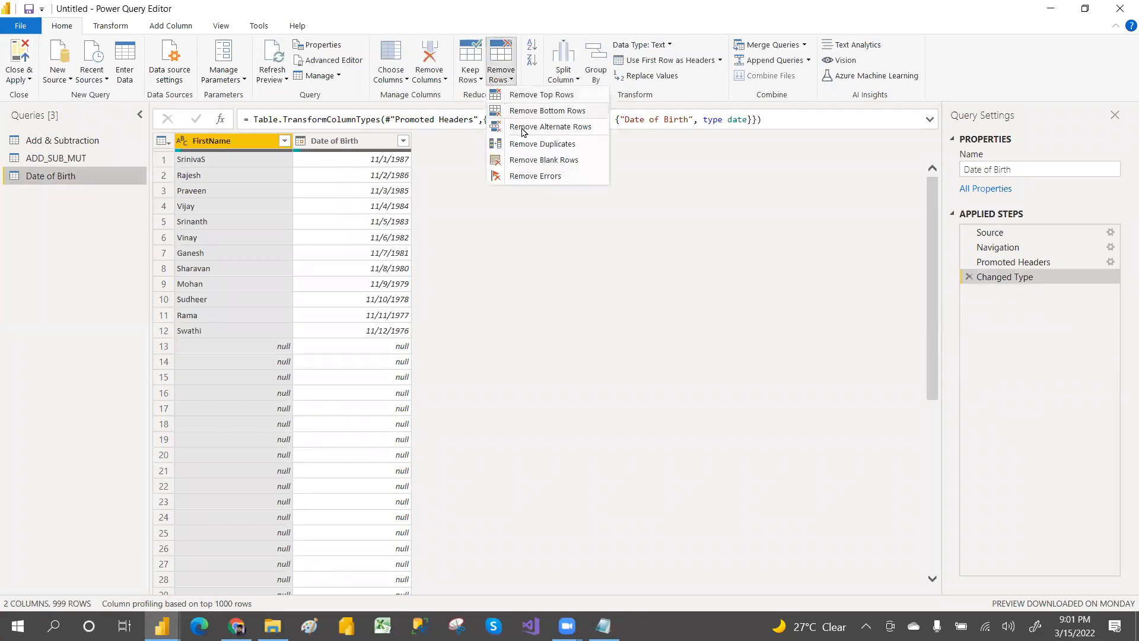
pyautogui.click(530, 162)
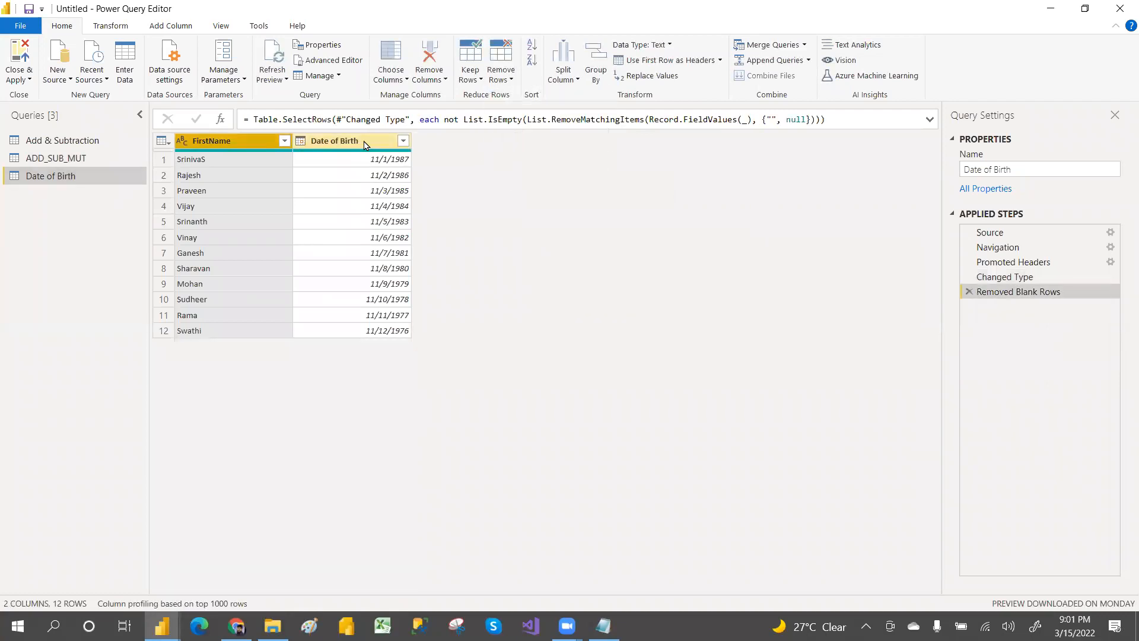
# Add an Age column calculated from Date of Birth, and add a Total Years duration column based on that age
pyautogui.click(365, 145)
pyautogui.click(181, 30)
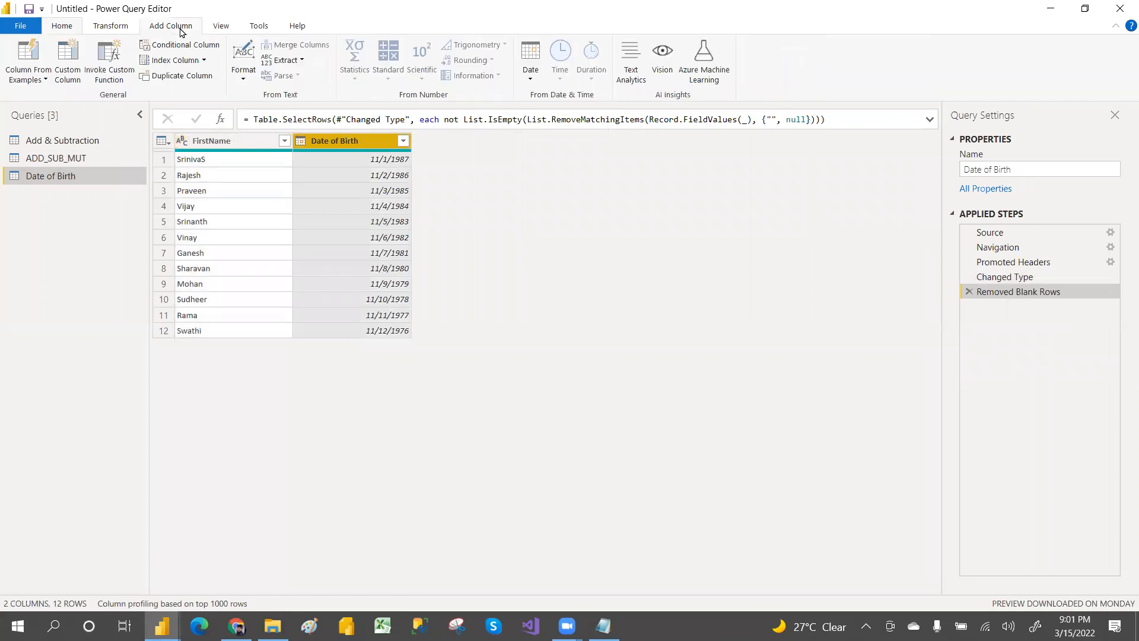
pyautogui.click(529, 82)
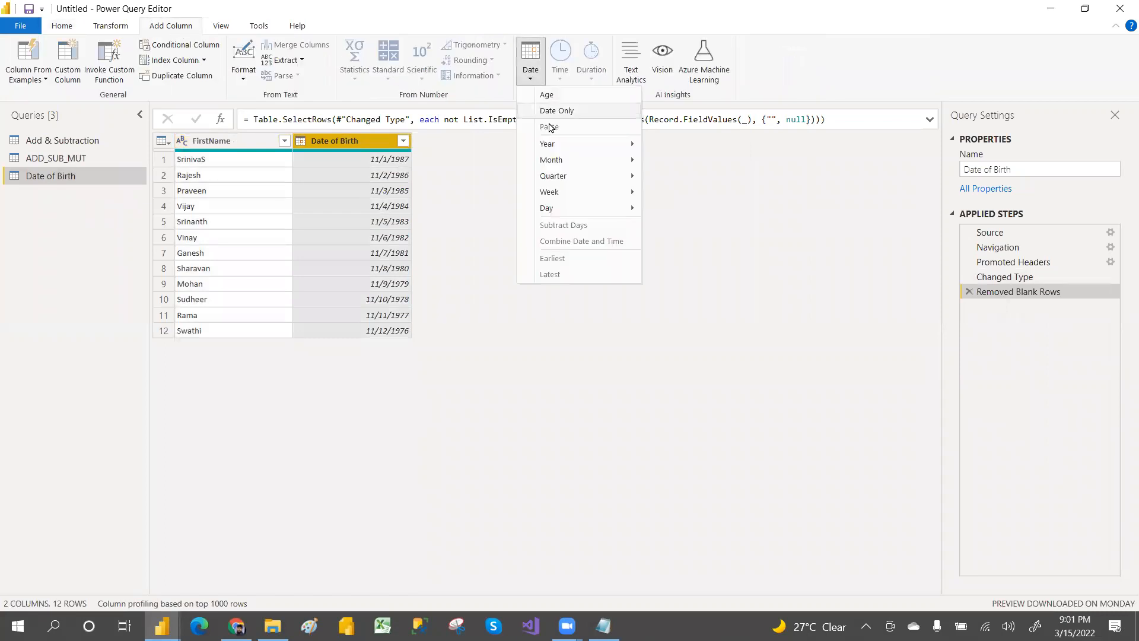
pyautogui.click(546, 96)
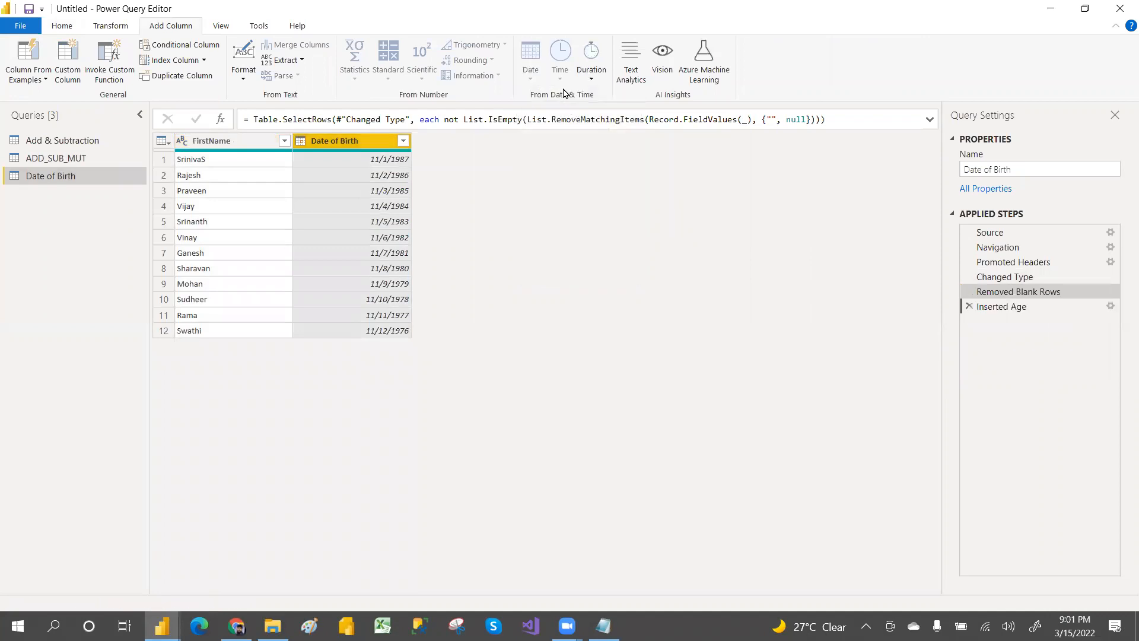
pyautogui.click(591, 76)
pyautogui.click(616, 161)
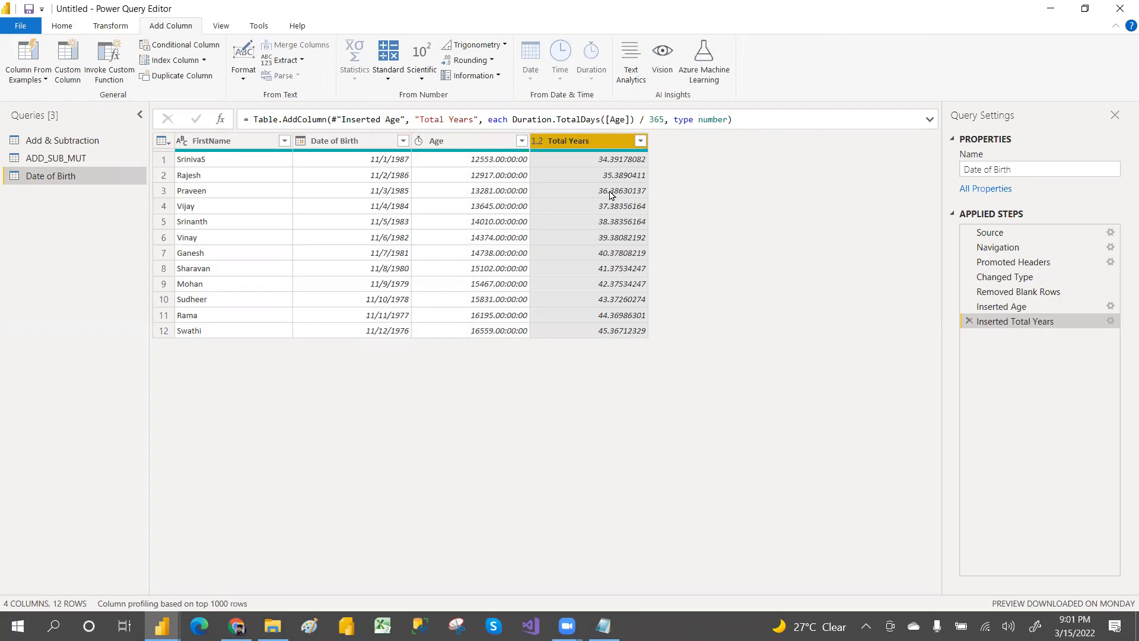
# Add a column that rounds the Total Years values up to whole numbers
pyautogui.click(493, 60)
pyautogui.click(493, 64)
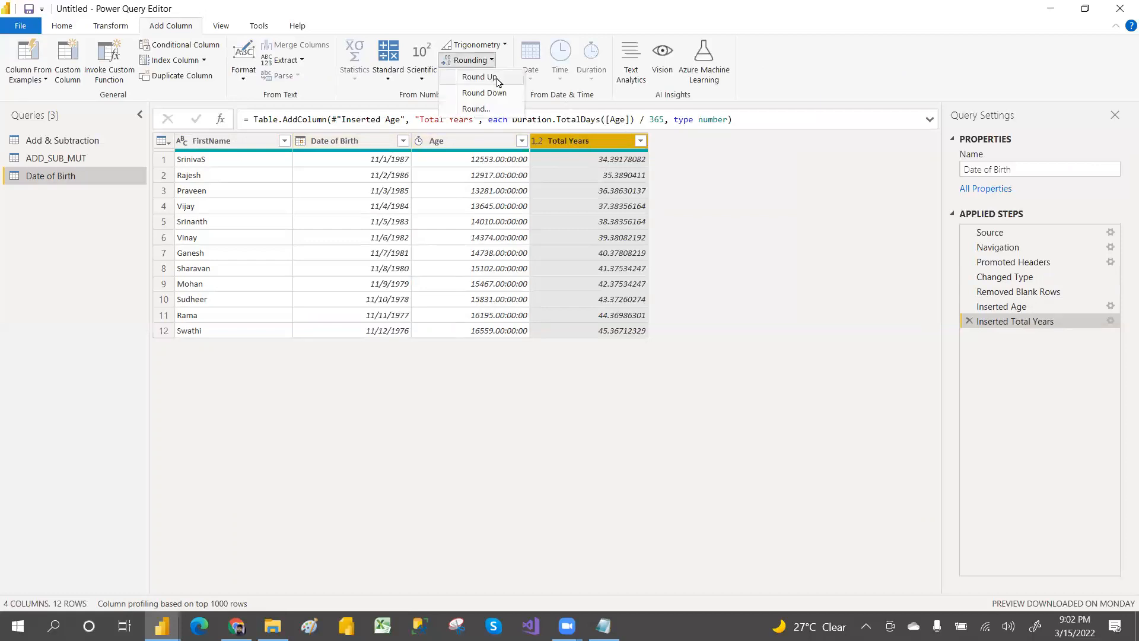
pyautogui.click(497, 82)
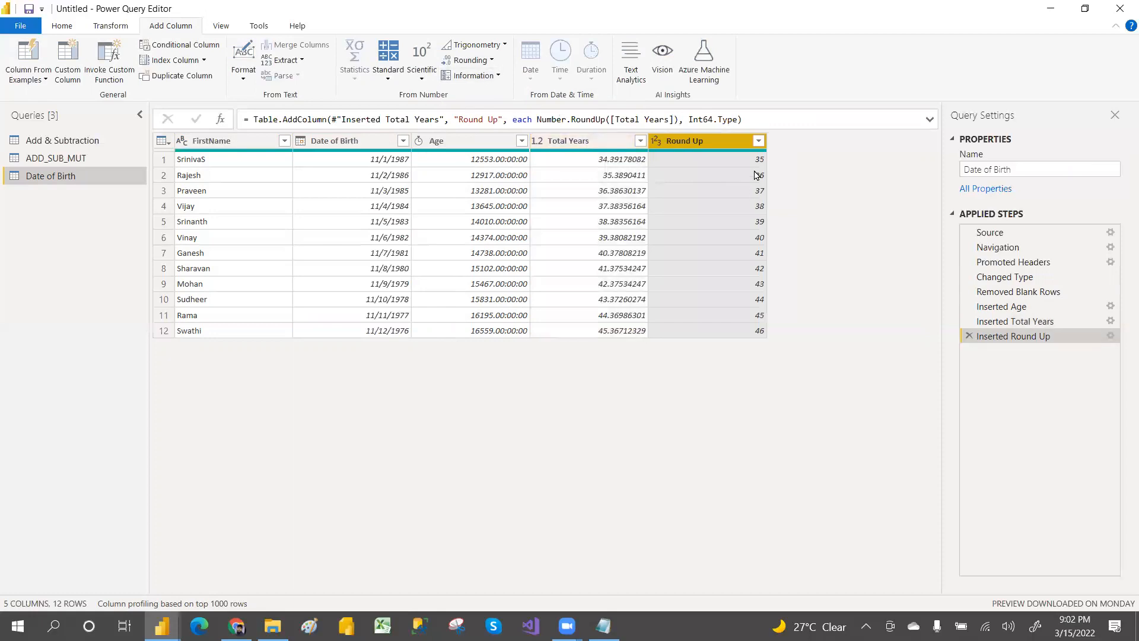
# Add a column that rounds the Total Years values down to whole numbers
pyautogui.click(592, 143)
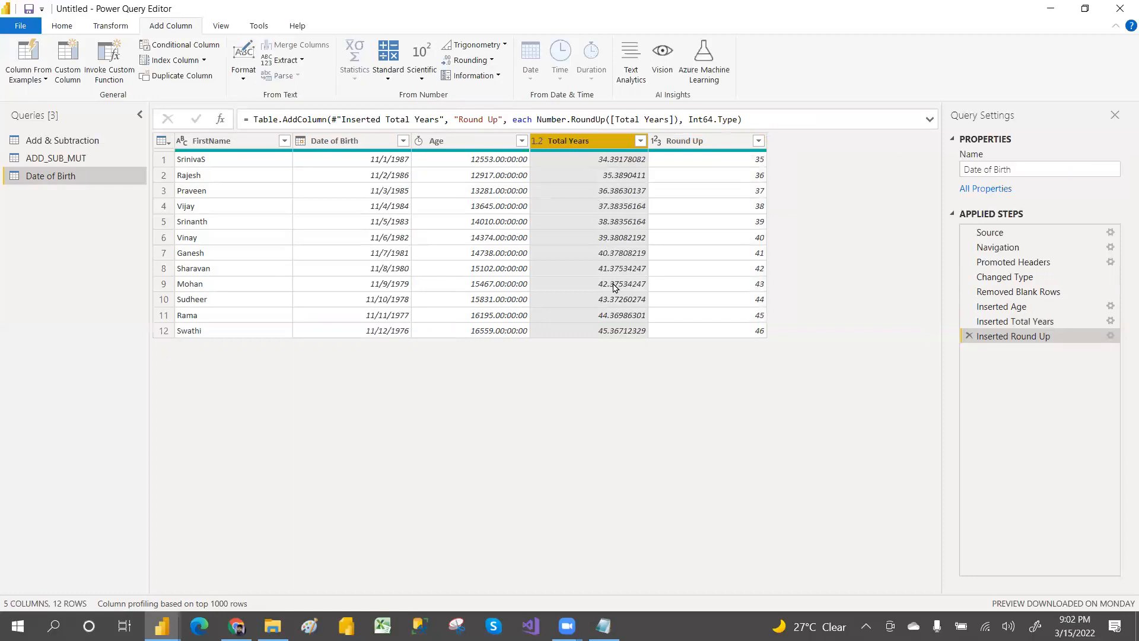
pyautogui.click(472, 61)
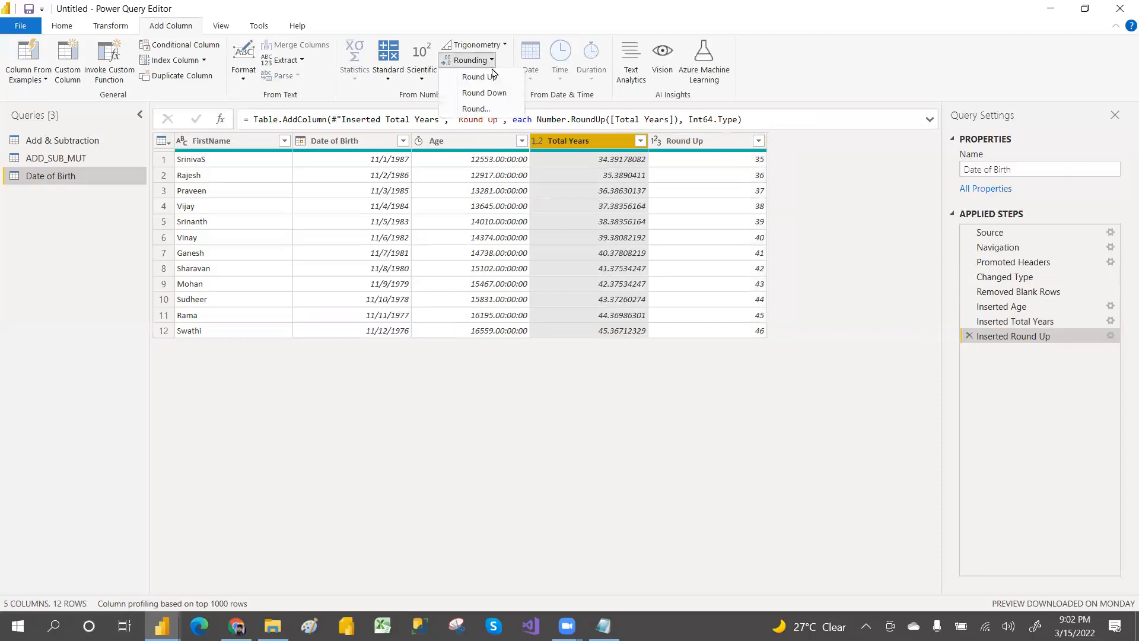
pyautogui.click(497, 94)
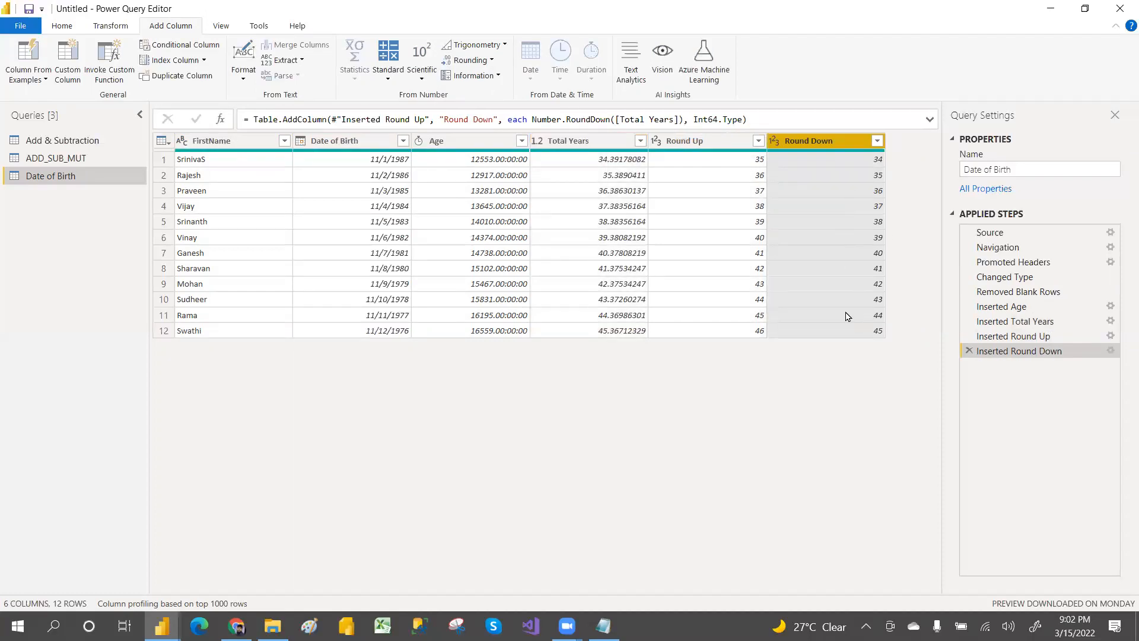
# Add a column that rounds the Total Years values to 2 decimal places and compare it with the other rounding columns
pyautogui.click(583, 145)
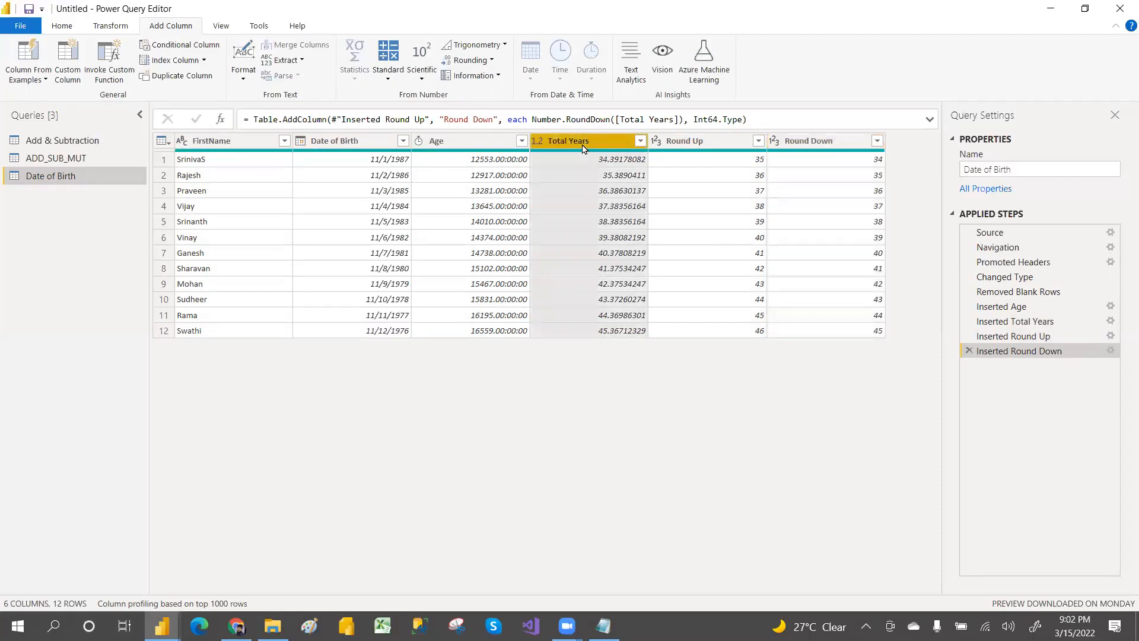
pyautogui.click(491, 61)
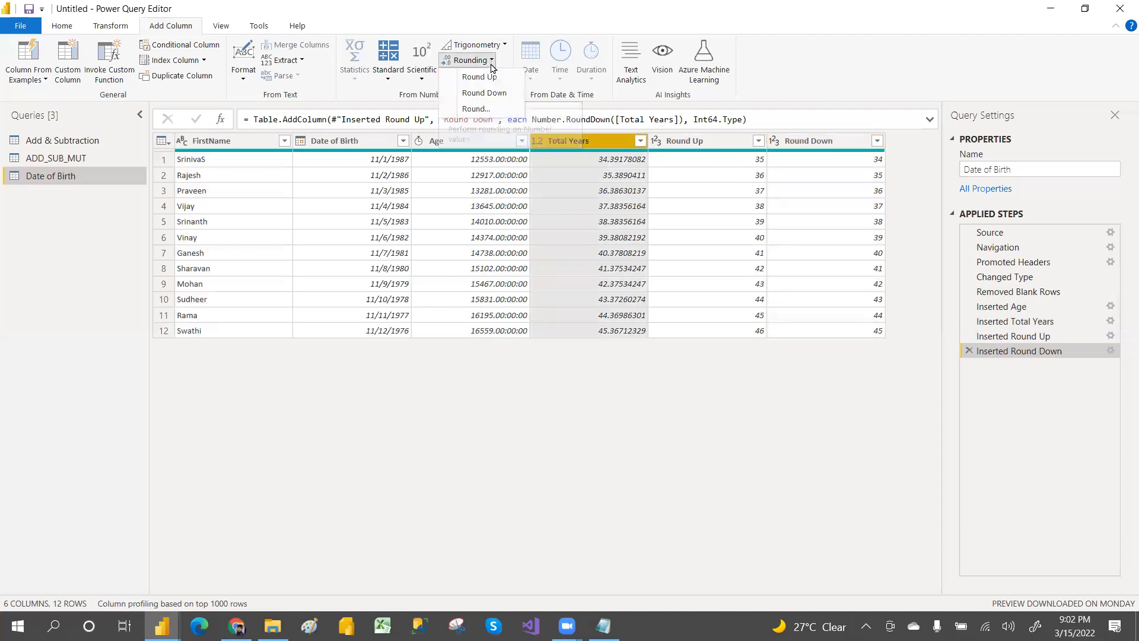
pyautogui.click(484, 111)
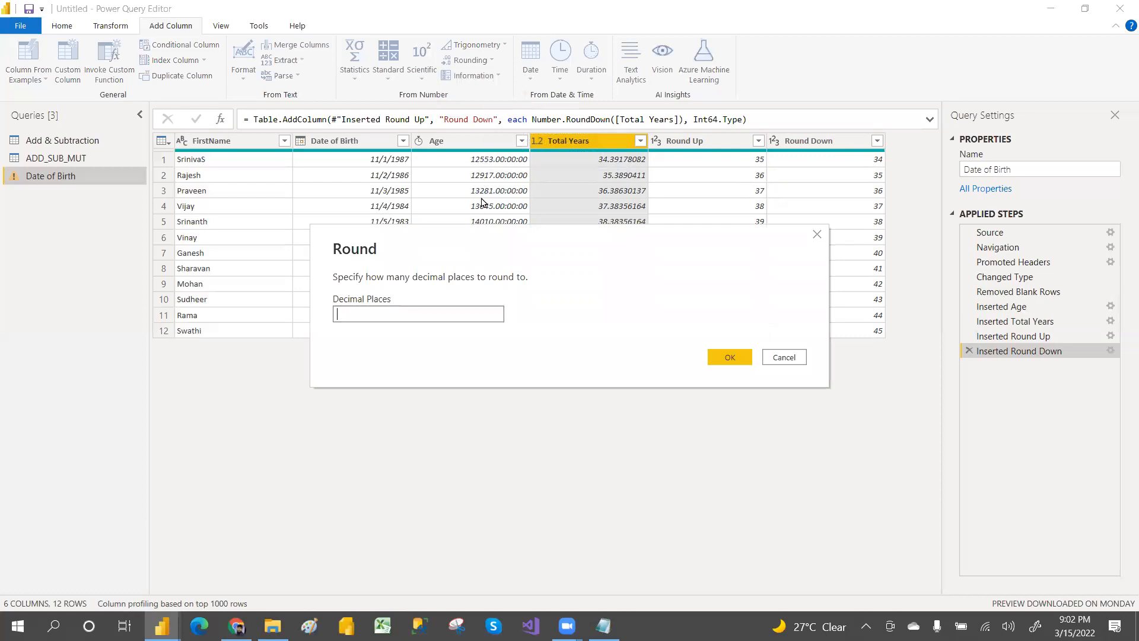
pyautogui.moveTo(459, 235); pyautogui.dragTo(659, 229)
pyautogui.write('2')
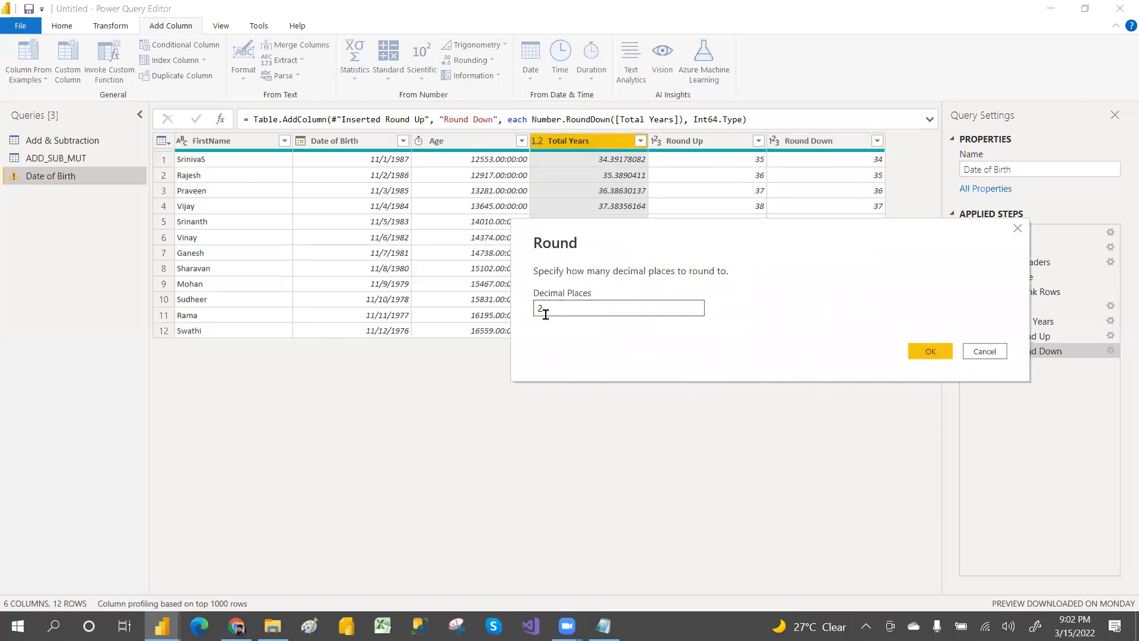
pyautogui.write('12')
pyautogui.click(923, 351)
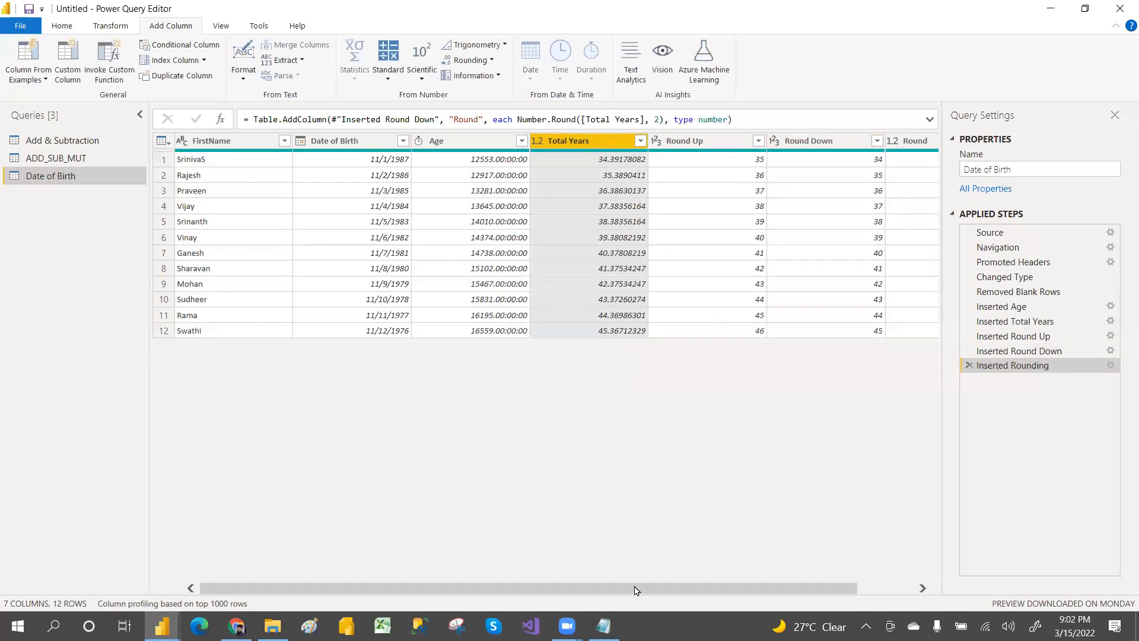
pyautogui.moveTo(634, 590); pyautogui.dragTo(700, 591)
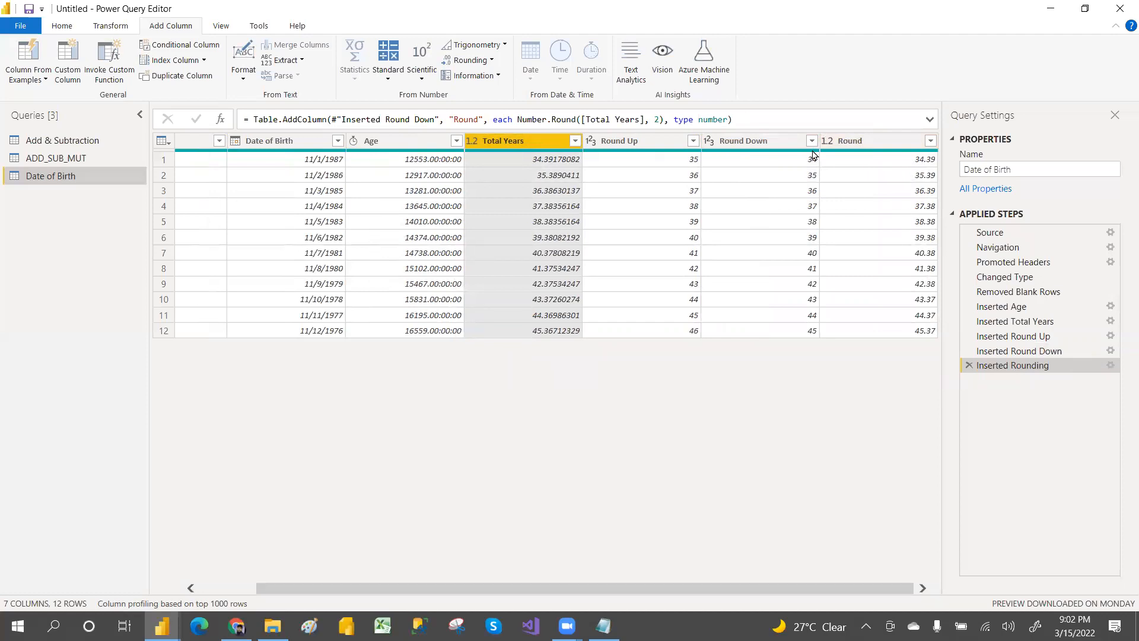
pyautogui.moveTo(630, 155)
# Open the Add & Subtraction query, select the Quantity column and delete the applied steps Renamed Columns and Removed Blank Rows
pyautogui.click(499, 75)
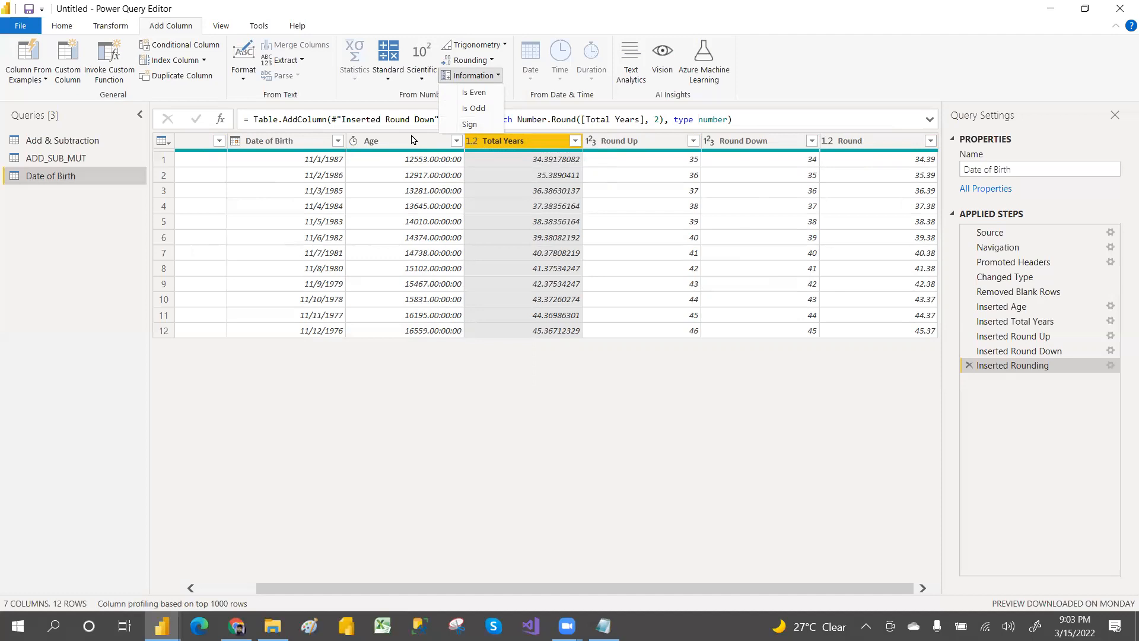
pyautogui.click(52, 143)
pyautogui.click(52, 143)
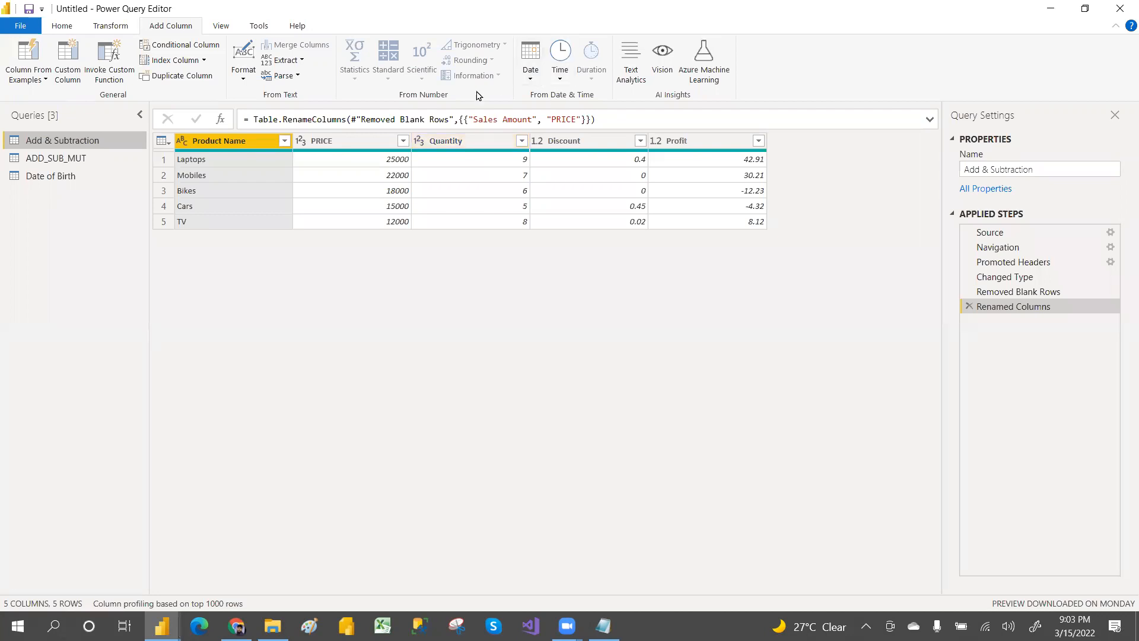
pyautogui.click(466, 146)
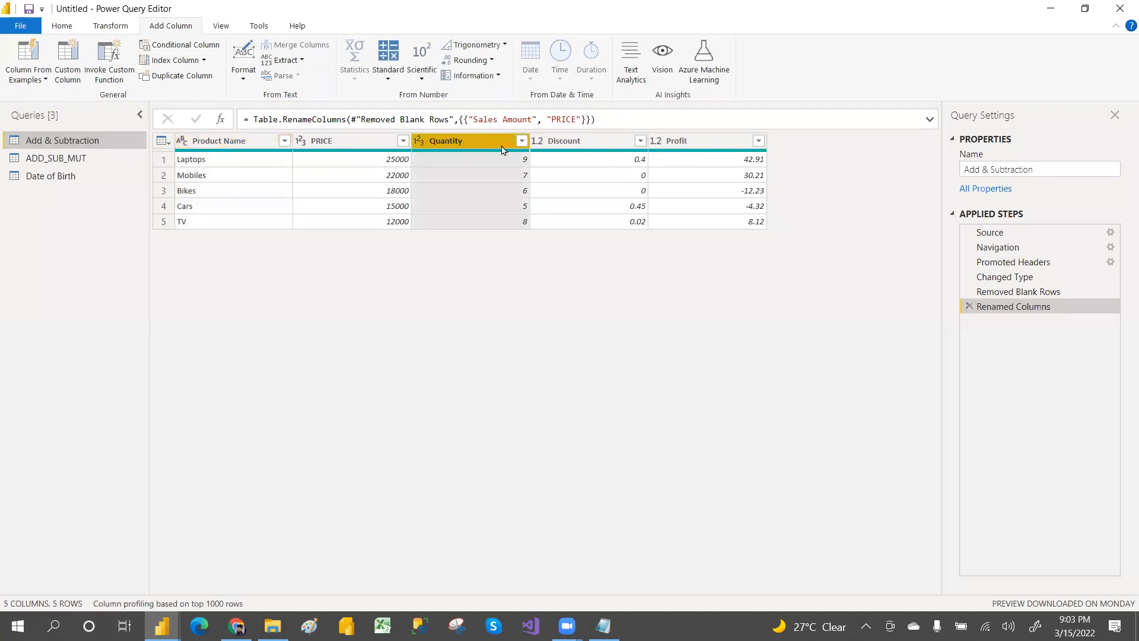
pyautogui.click(969, 307)
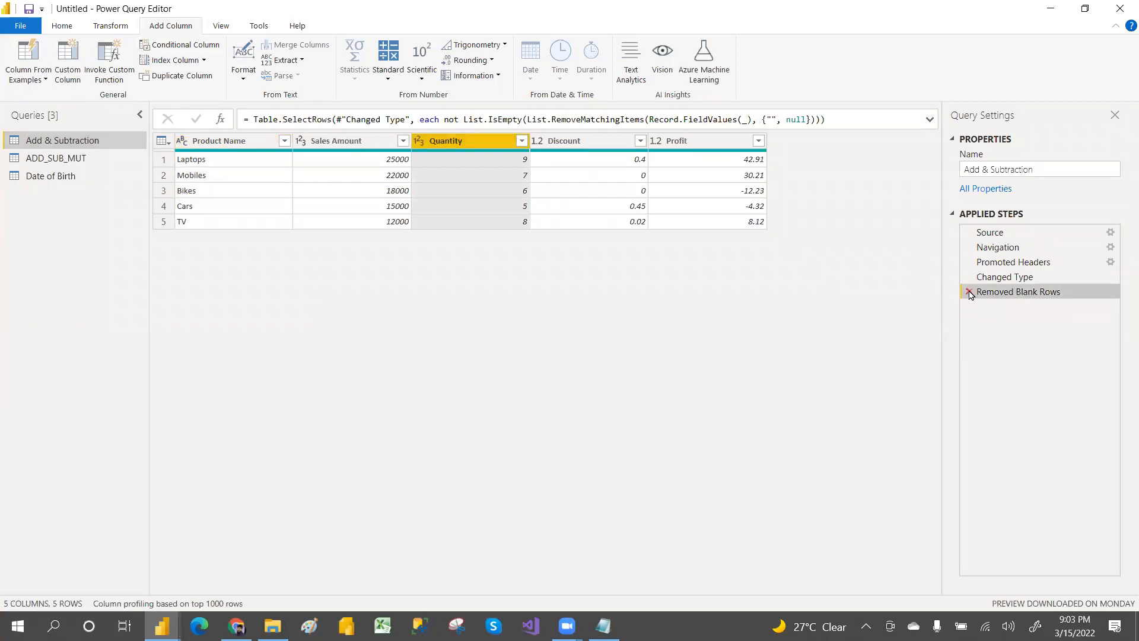
pyautogui.click(970, 292)
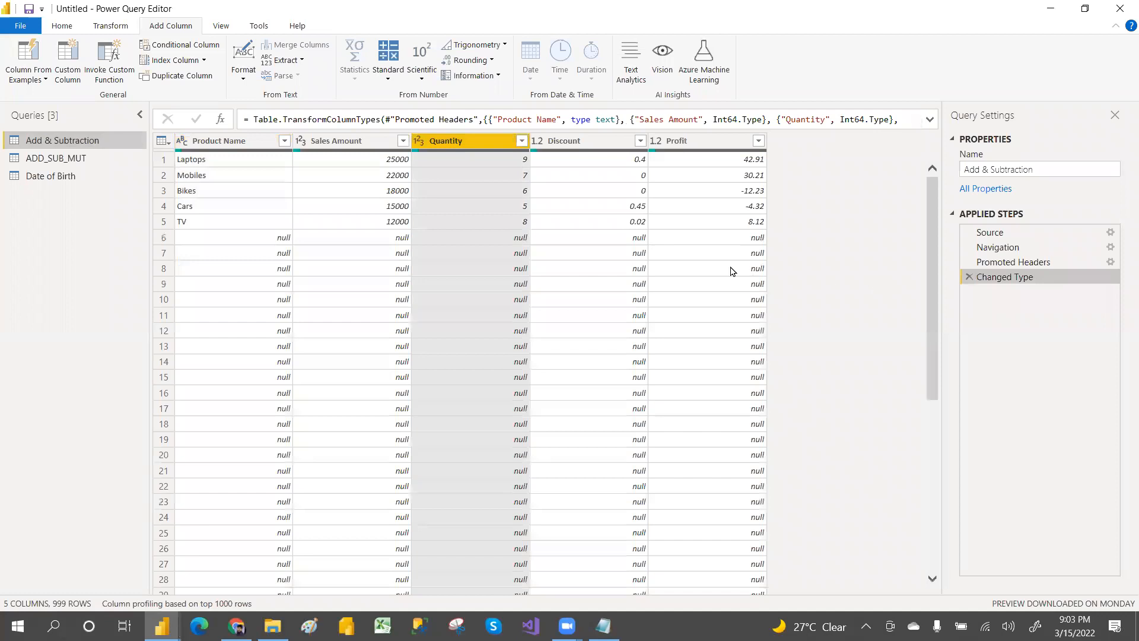
# Remove the blank rows from the Add & Subtraction query
pyautogui.click(76, 28)
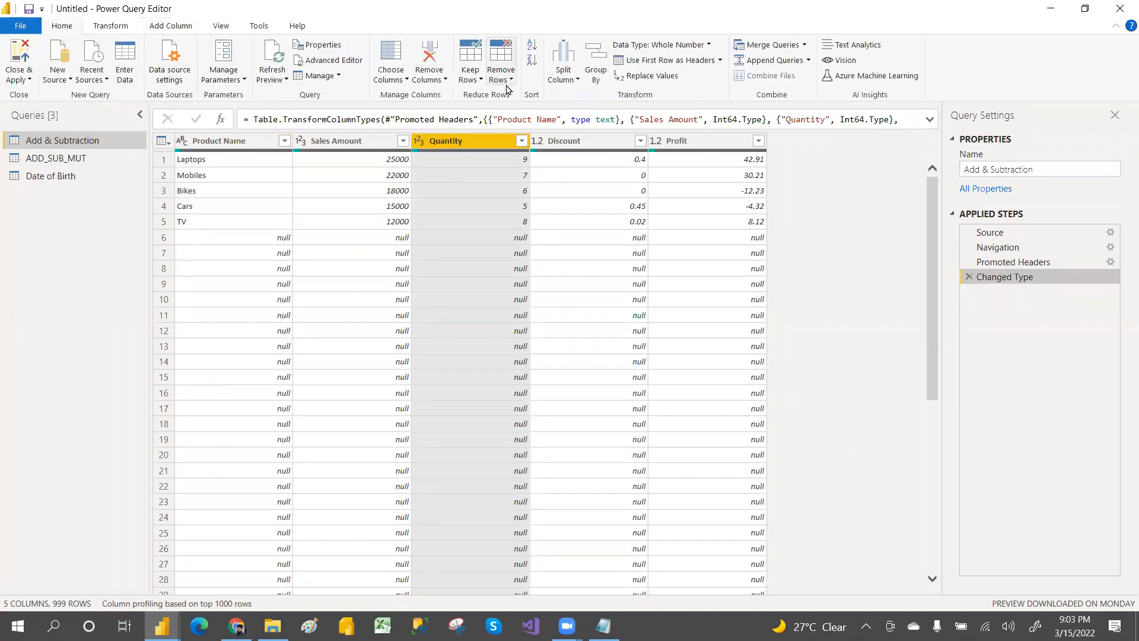
pyautogui.click(511, 79)
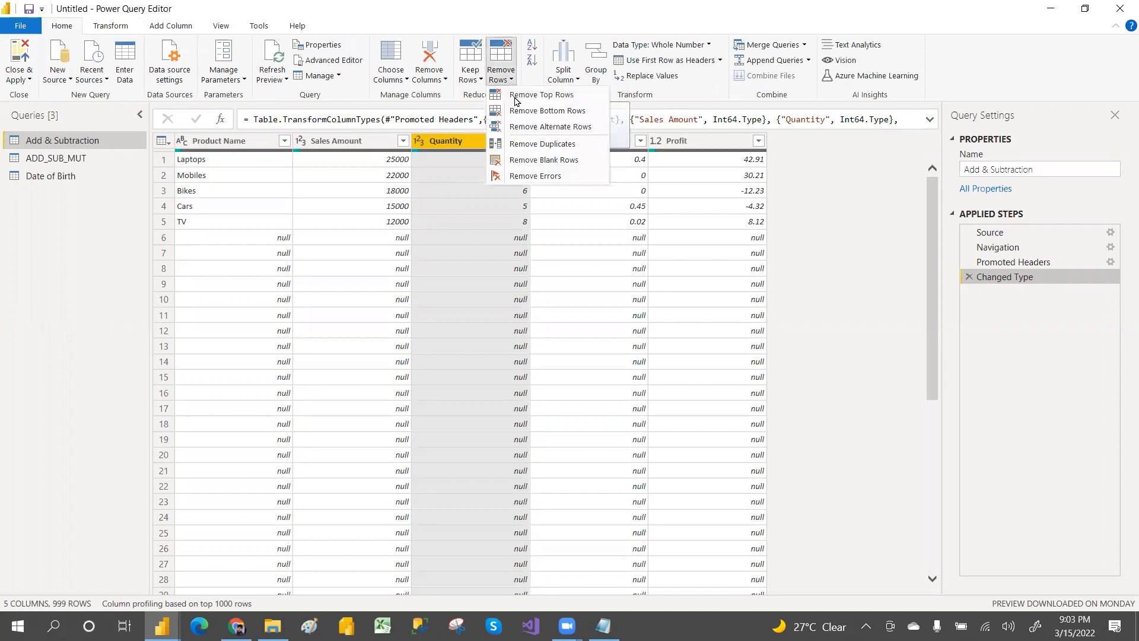
pyautogui.click(537, 160)
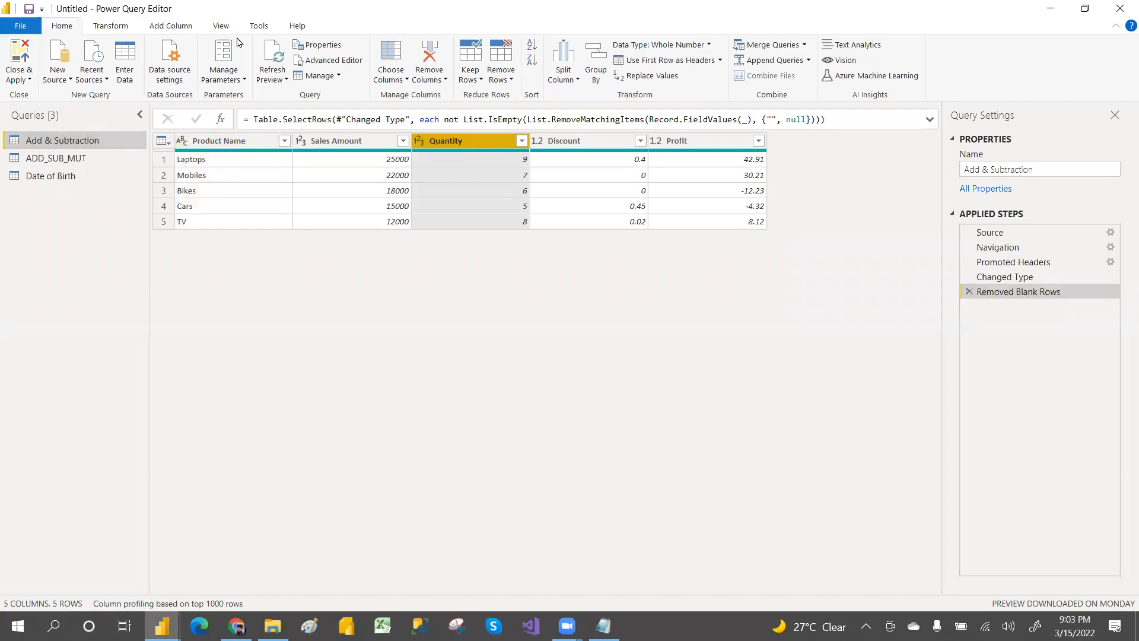
# Add an Is Even column that tests whether the Quantity values are even
pyautogui.click(186, 30)
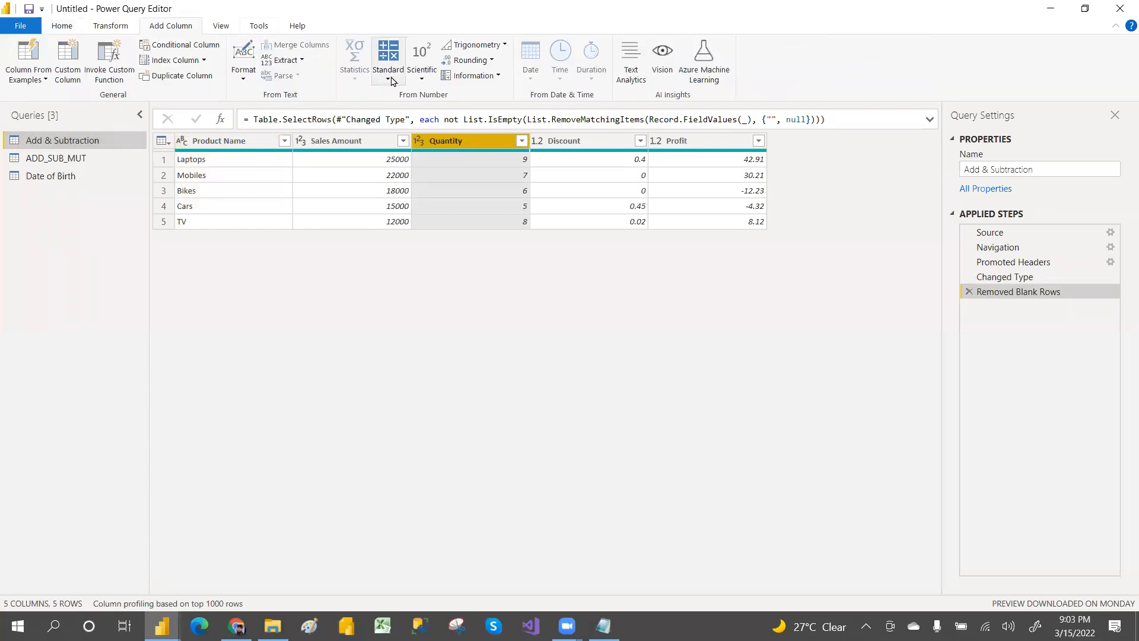
pyautogui.click(498, 77)
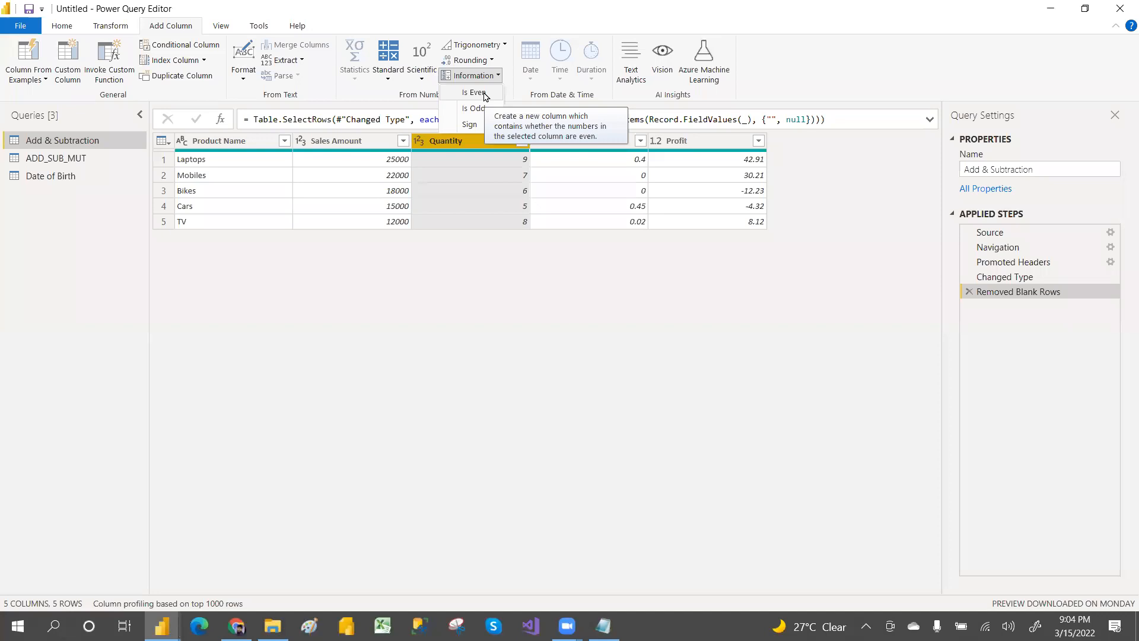
pyautogui.click(484, 94)
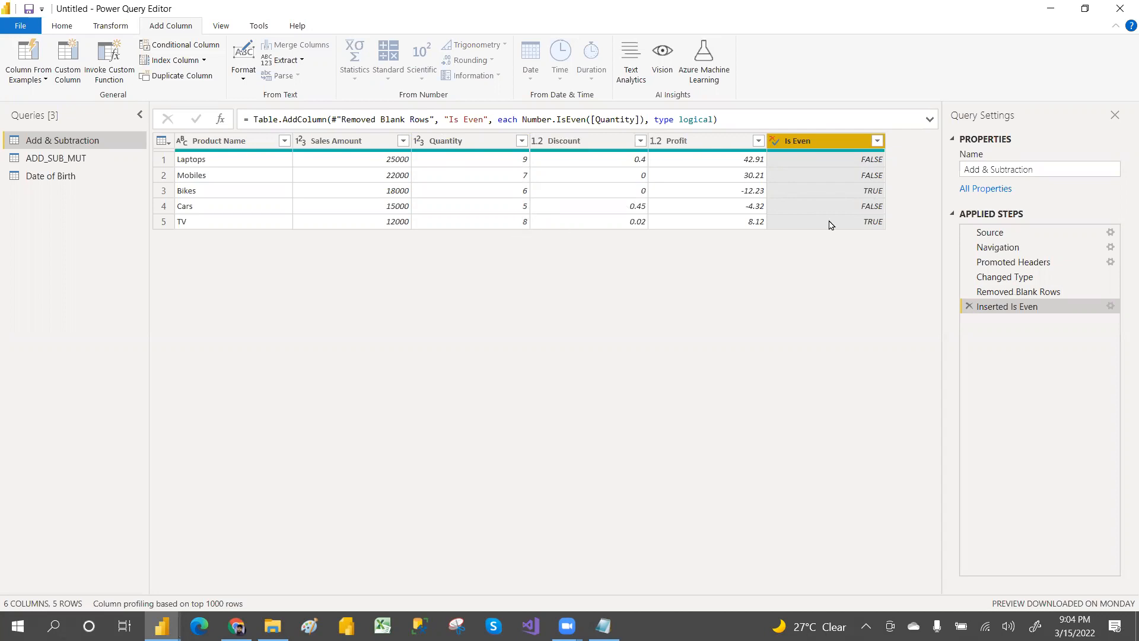
# Add an Is Odd column that tests whether the Quantity values are odd
pyautogui.click(446, 141)
pyautogui.click(497, 76)
pyautogui.click(473, 108)
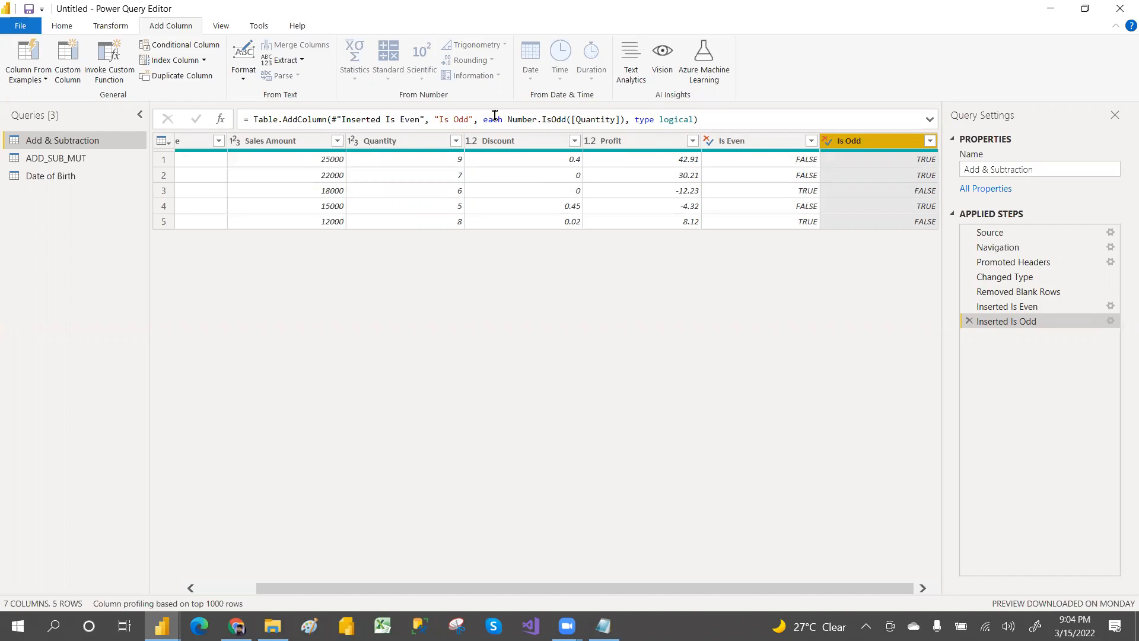
pyautogui.click(413, 148)
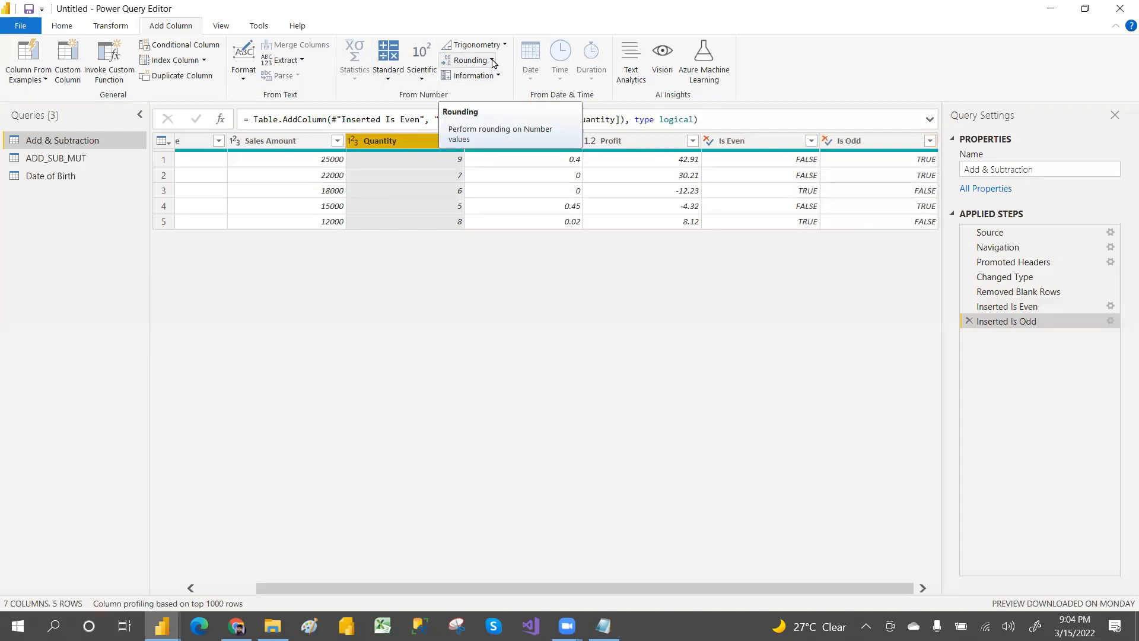
pyautogui.click(492, 61)
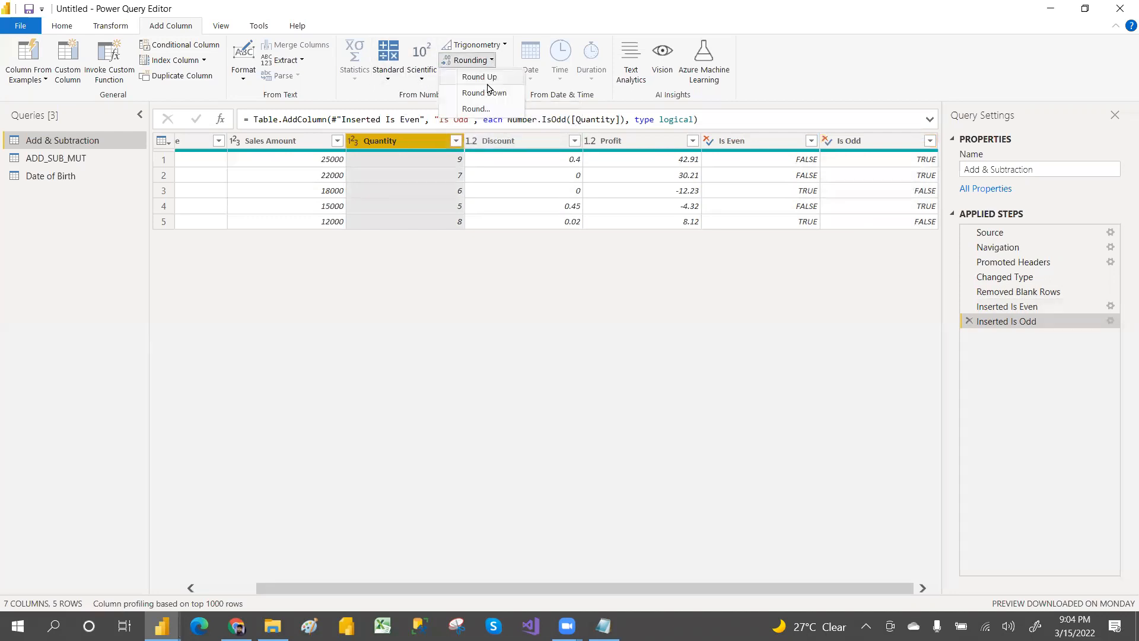
pyautogui.click(415, 81)
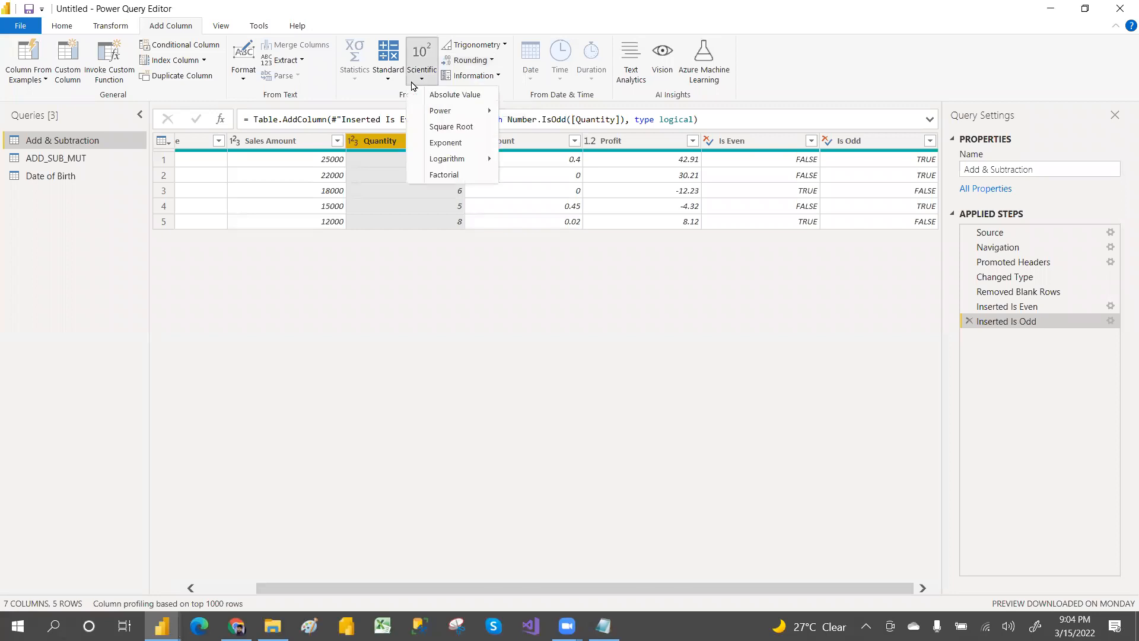
pyautogui.click(498, 75)
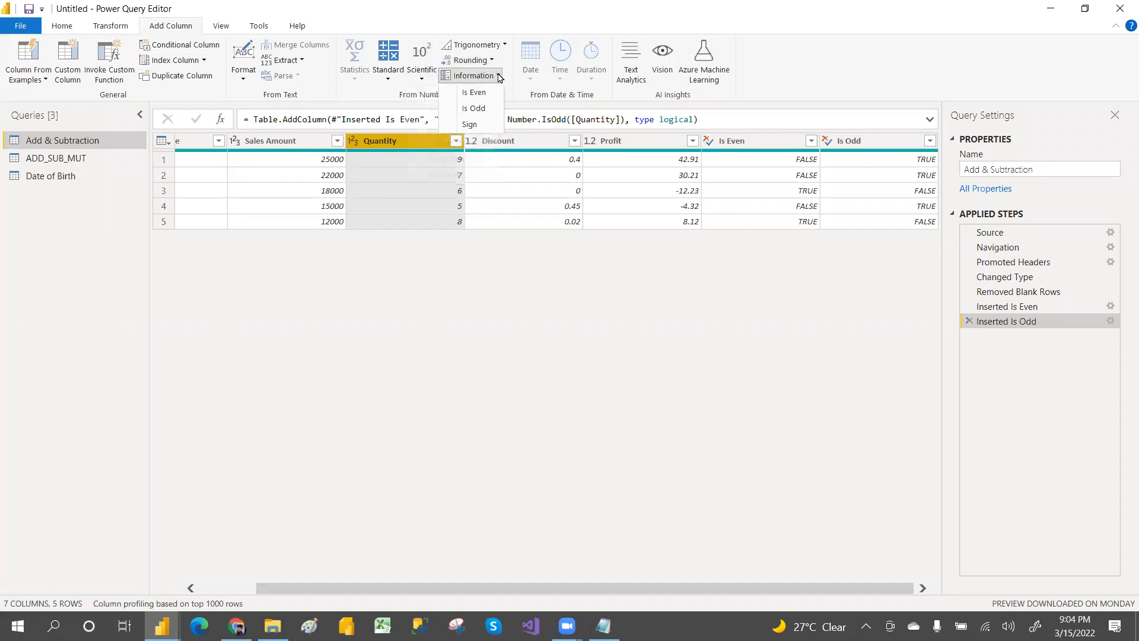
pyautogui.click(609, 140)
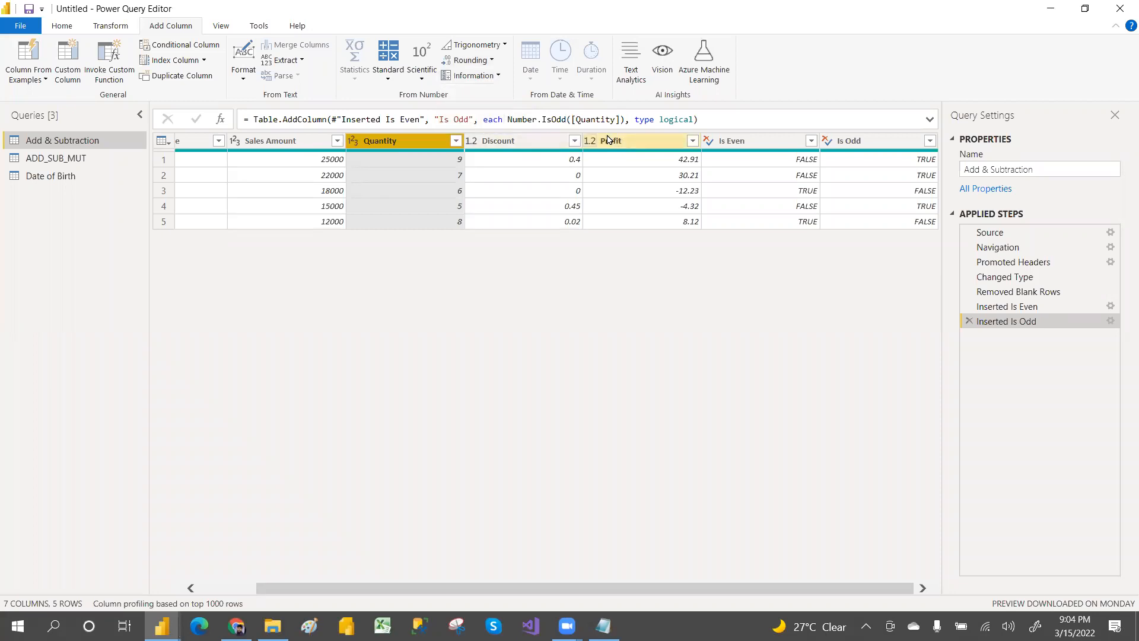
# Select the Profit column and delete the applied steps Inserted Is Odd and Inserted Is Even
pyautogui.click(633, 139)
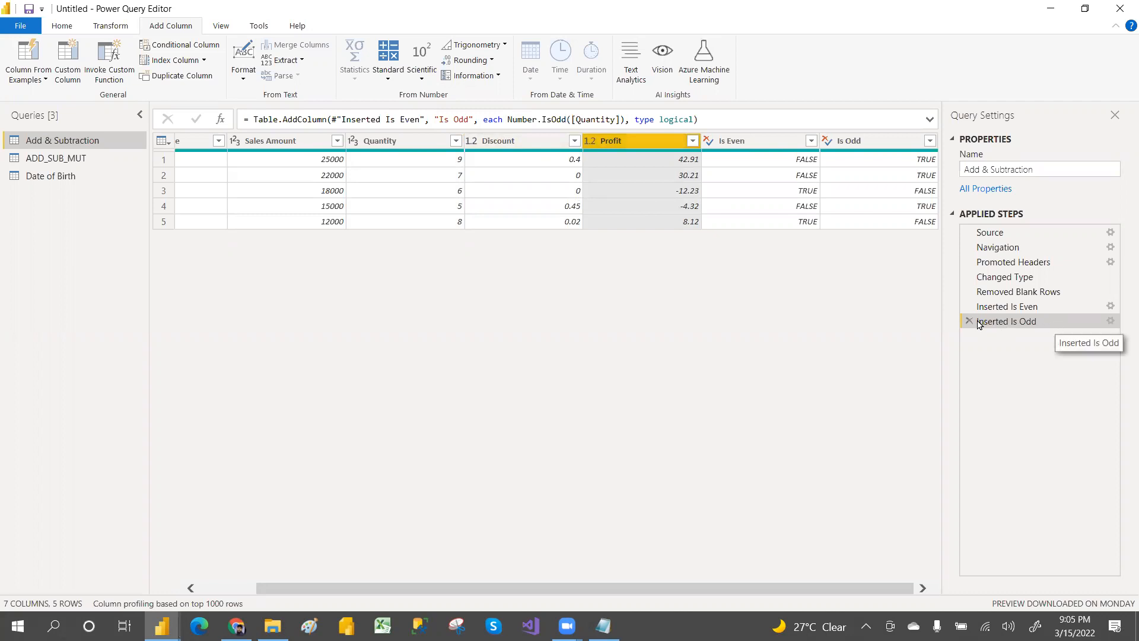
pyautogui.click(966, 322)
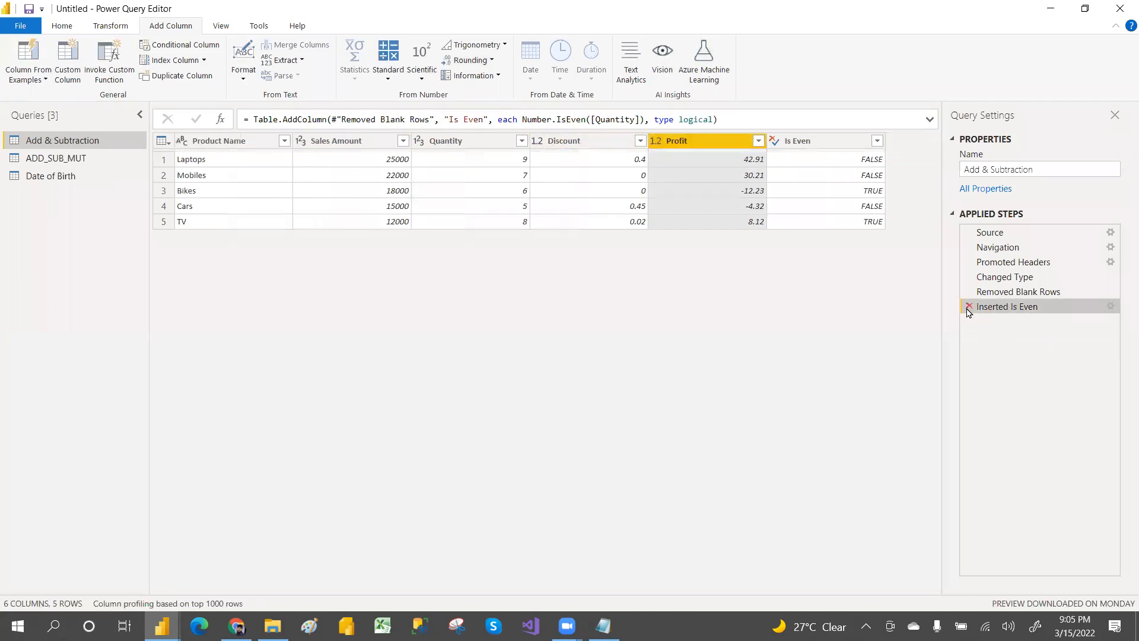
pyautogui.click(967, 307)
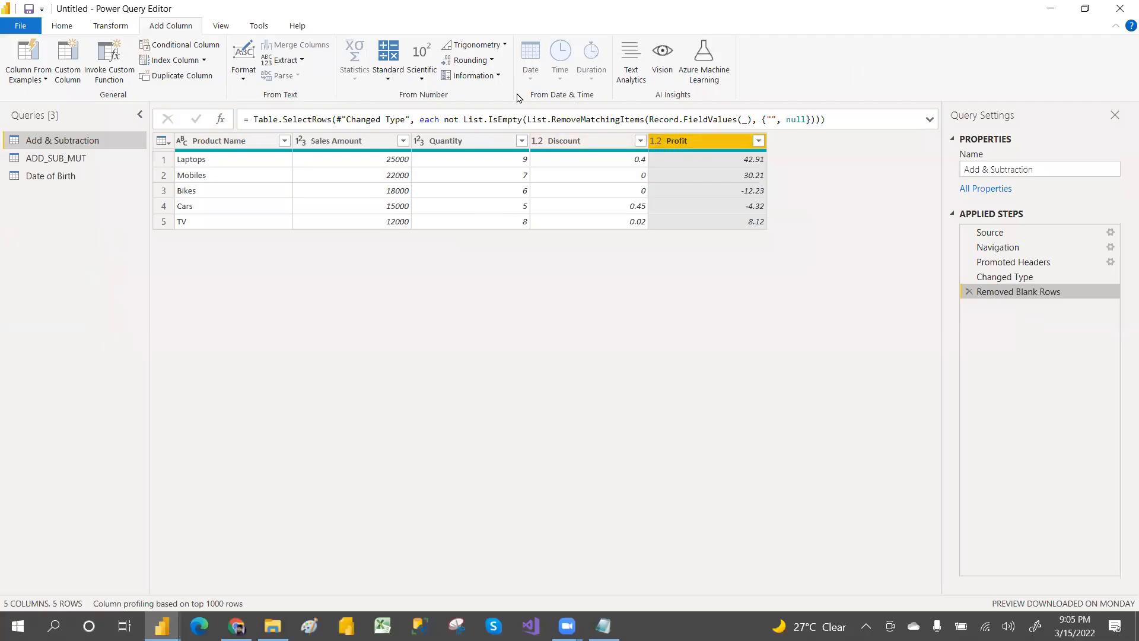
# Add a Sign column based on the Profit values and filter it to show only the -1 rows
pyautogui.click(473, 75)
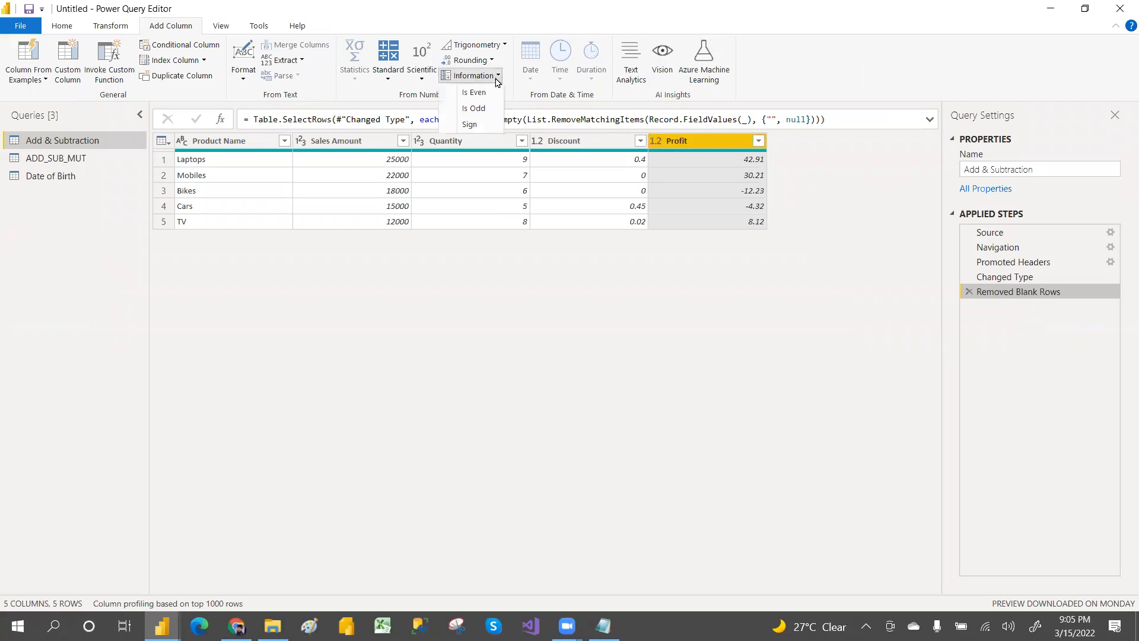
pyautogui.click(470, 125)
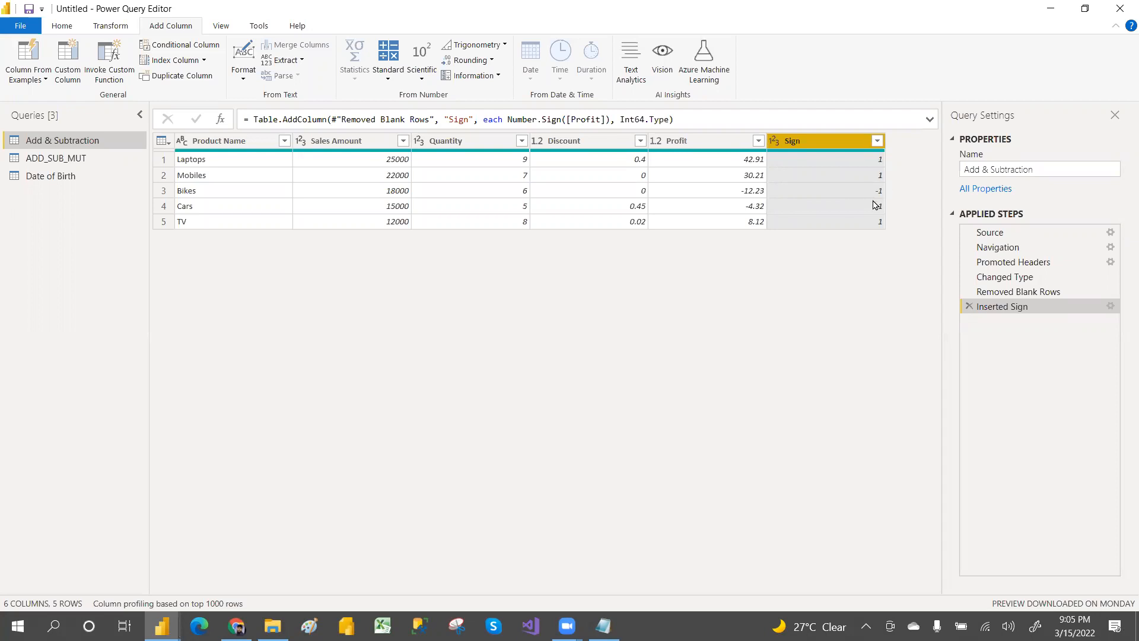
pyautogui.click(877, 141)
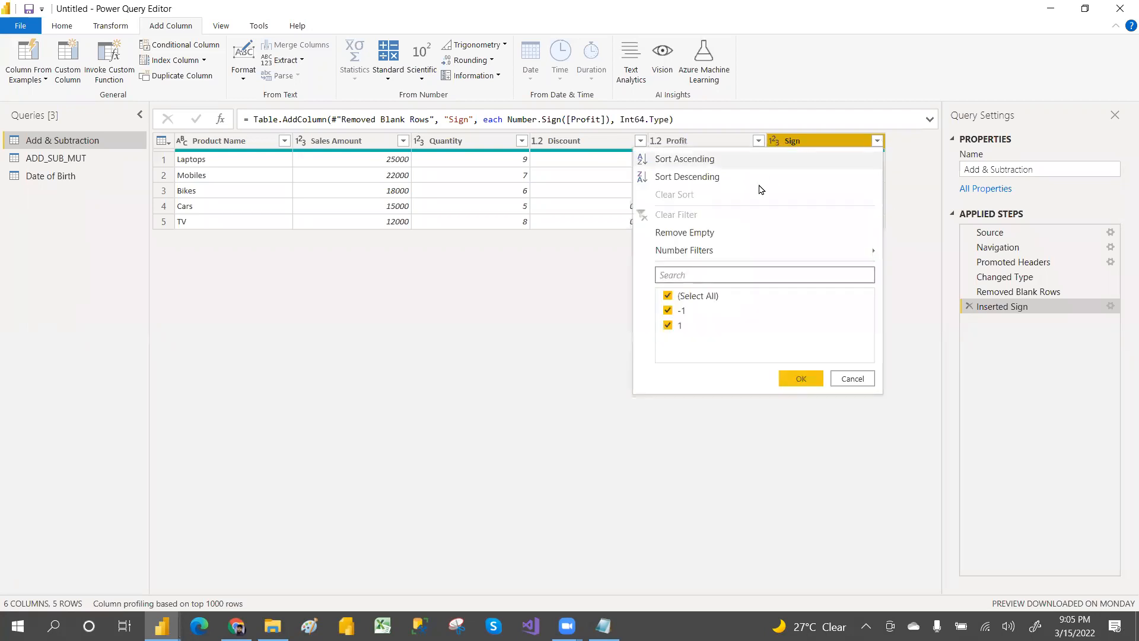
pyautogui.click(668, 296)
pyautogui.click(668, 310)
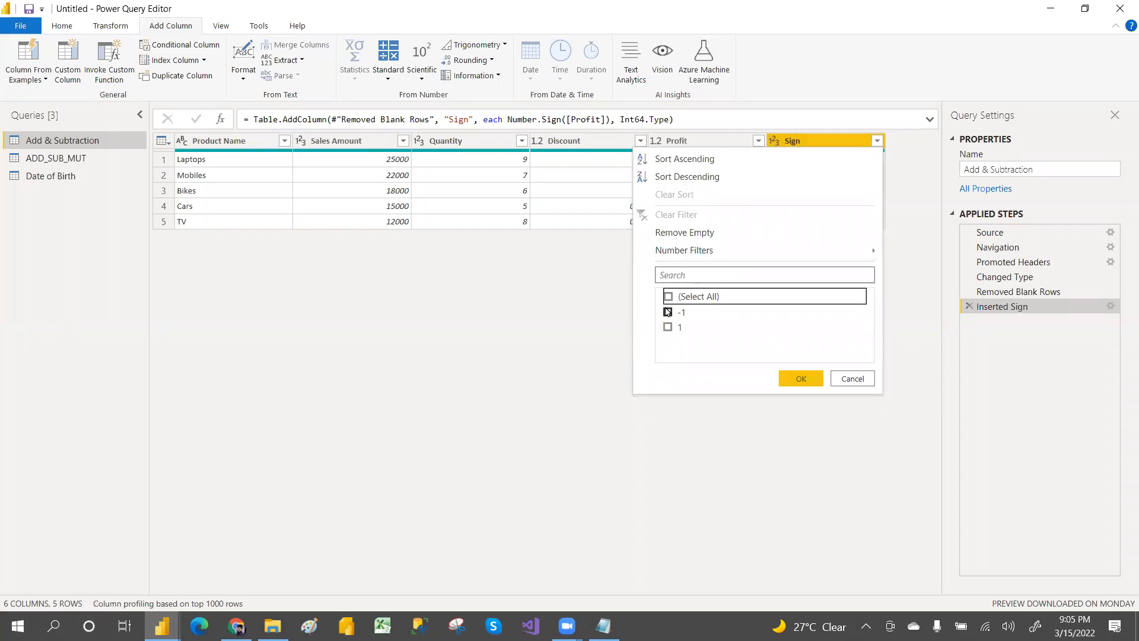
pyautogui.click(800, 377)
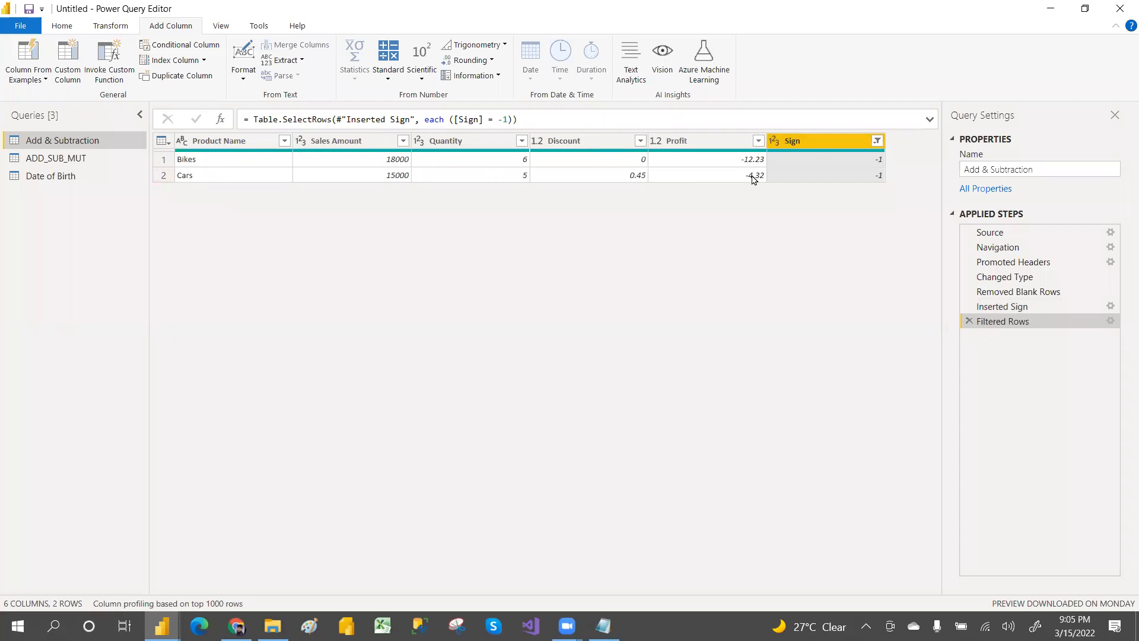
# Delete the applied steps Filtered Rows and Inserted Sign from the Add & Subtraction query
pyautogui.click(968, 322)
pyautogui.click(969, 307)
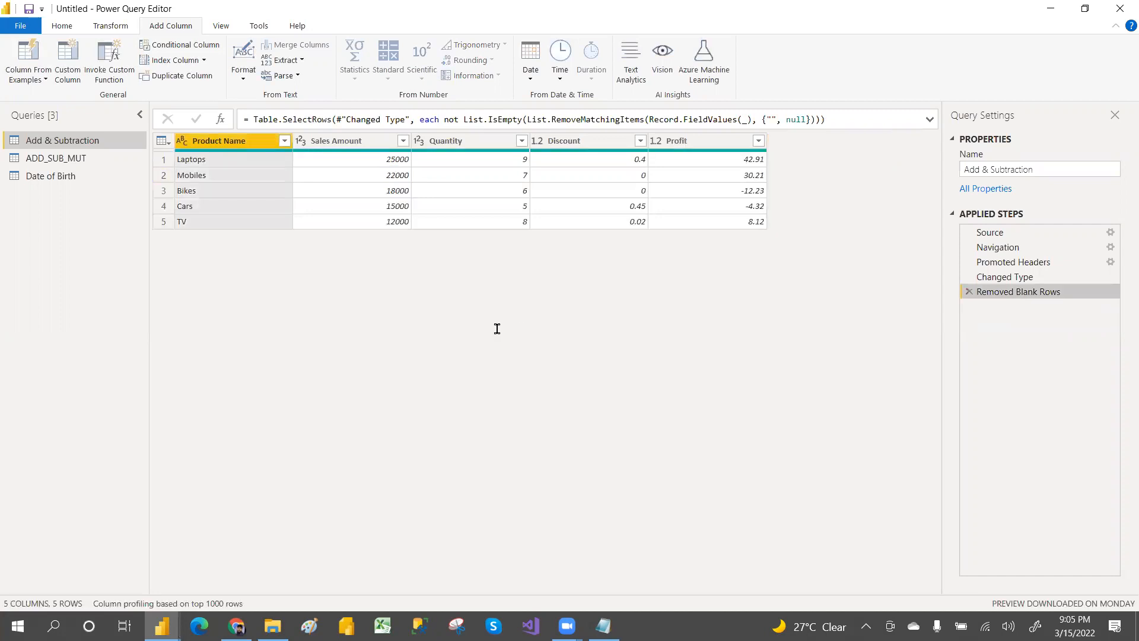
# Switch to the DailyClasses_Notes file in Notepad and highlight the Datatype and Error handling topic
pyautogui.hotkey('alt', 'Tab')
pyautogui.hotkey('alt', 'Tab')
pyautogui.press('Escape')
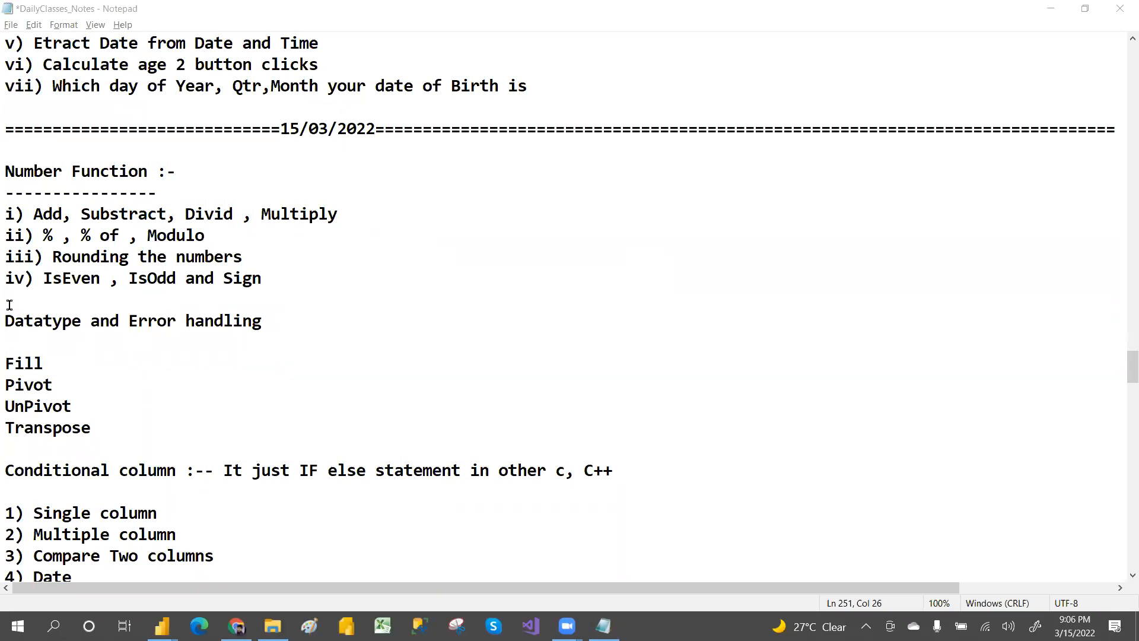
pyautogui.moveTo(8, 319); pyautogui.dragTo(277, 321)
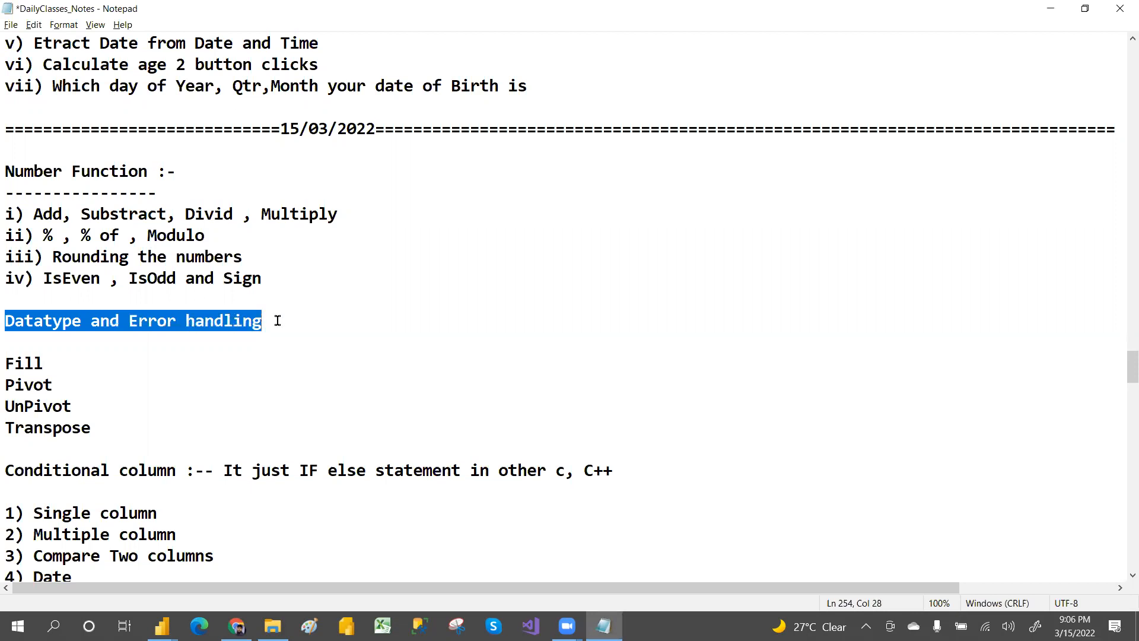
pyautogui.click(278, 320)
pyautogui.moveTo(9, 319); pyautogui.dragTo(276, 312)
pyautogui.click(8, 312)
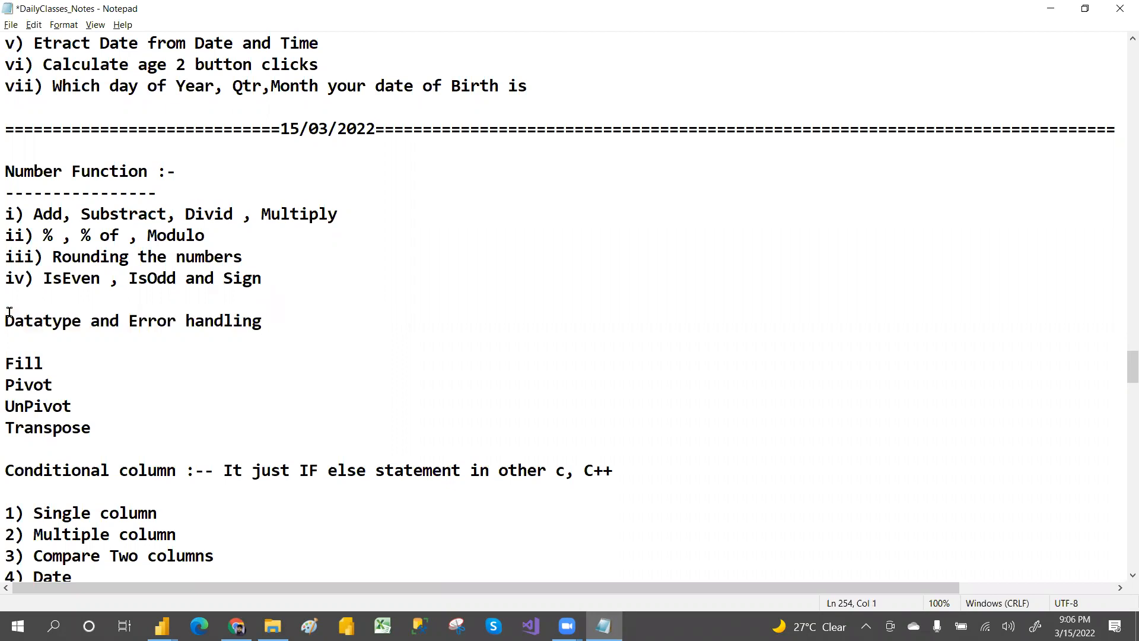
# Return to the Power Query Editor and look through the data types available for the Sales Amount column
pyautogui.hotkey('alt', 'Tab')
pyautogui.hotkey('alt', 'Tab')
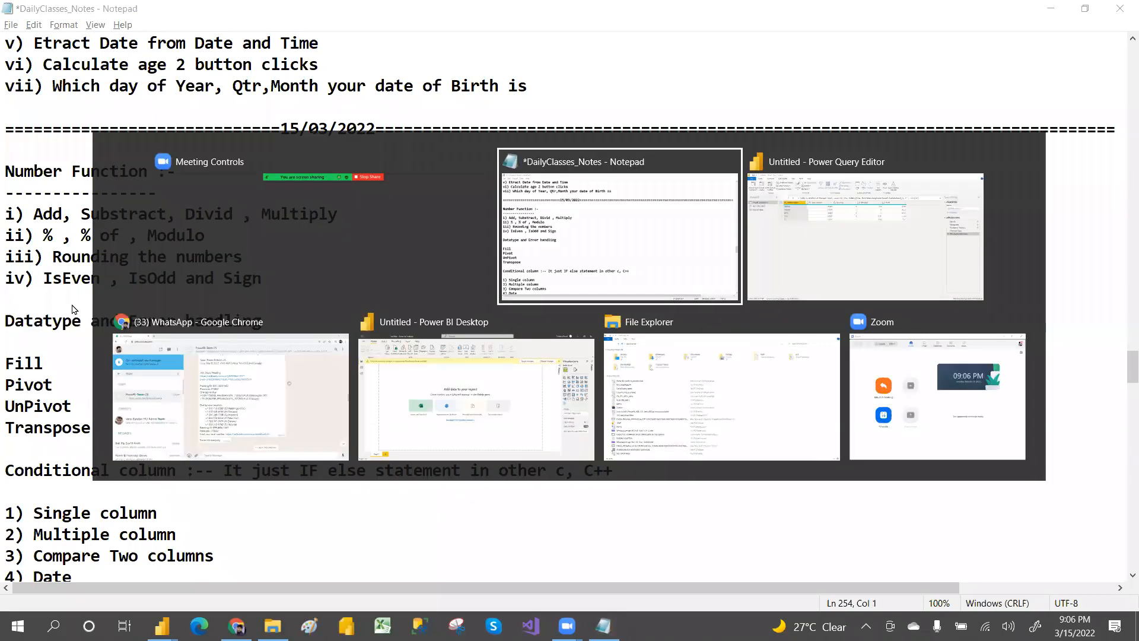
pyautogui.hotkey('alt', 'Tab')
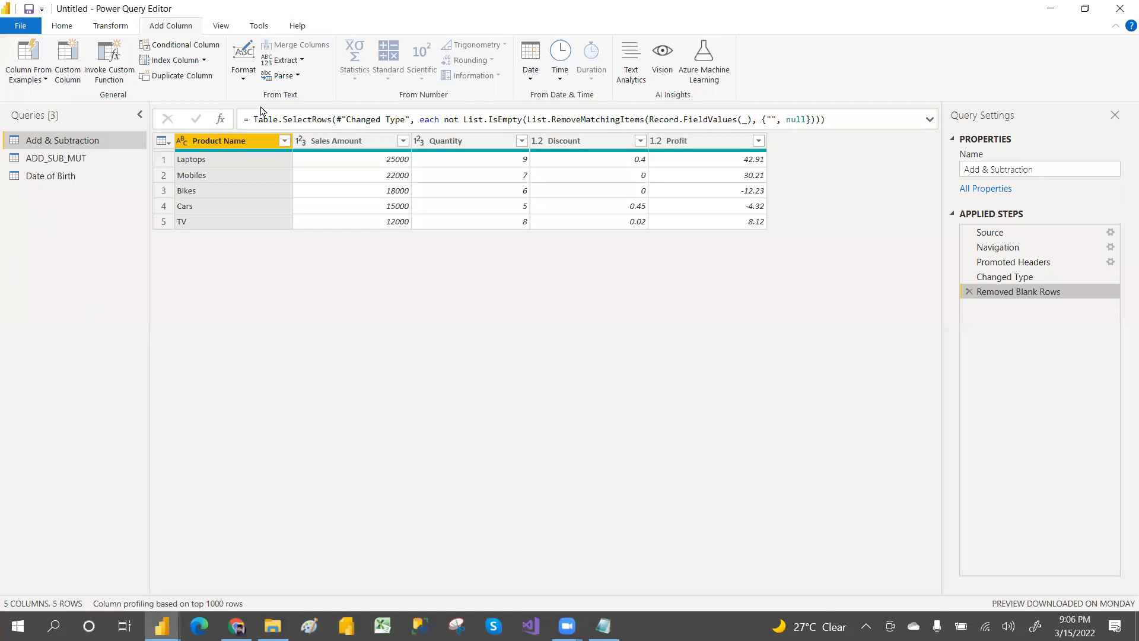
pyautogui.click(226, 146)
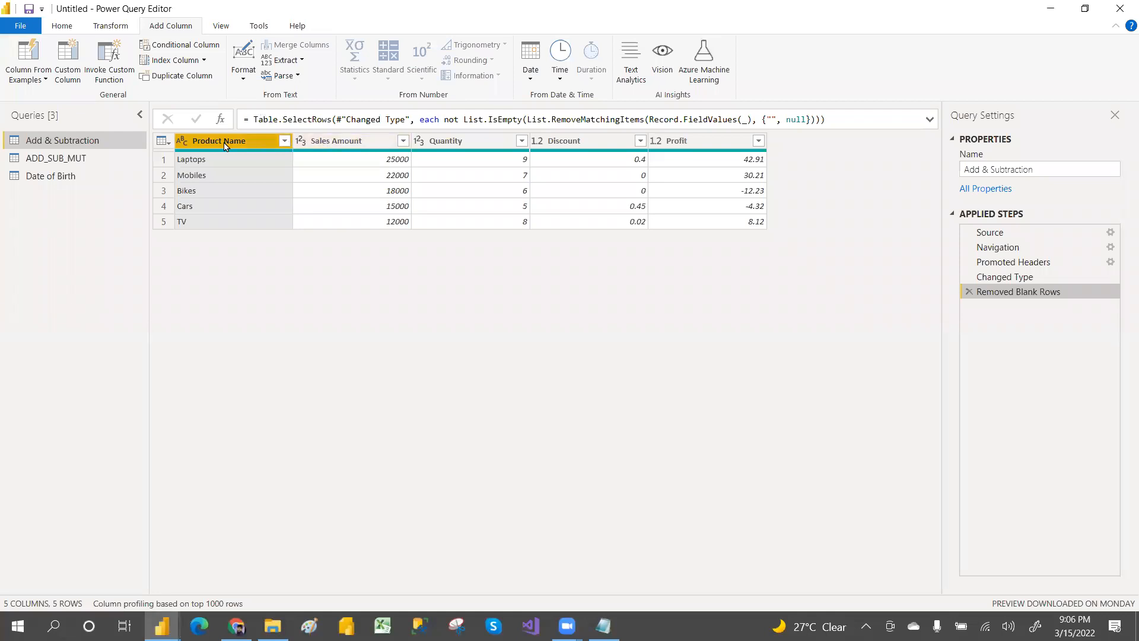
pyautogui.click(182, 142)
pyautogui.click(300, 145)
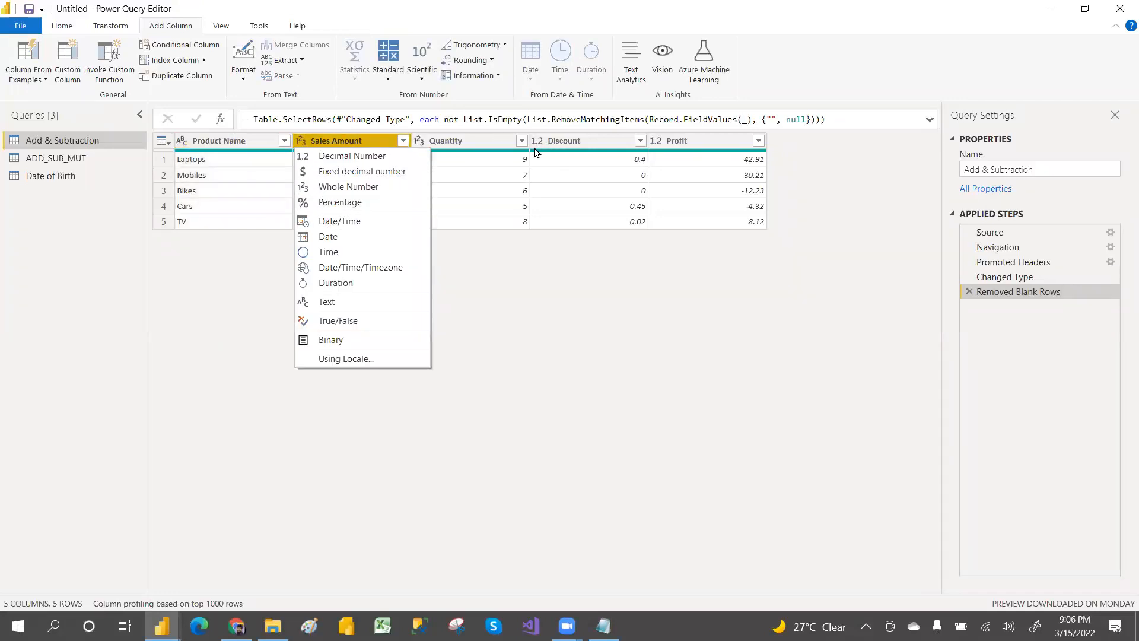
pyautogui.click(589, 263)
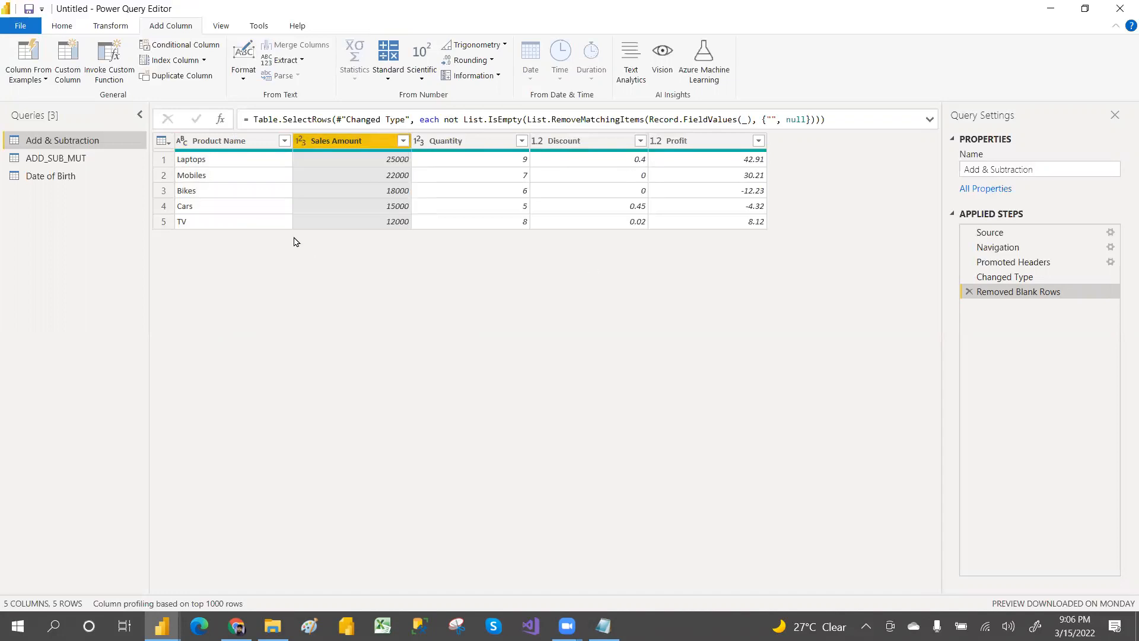
# Open the Date of Birth query and change the Total Years column's data type to Whole Number
pyautogui.click(54, 159)
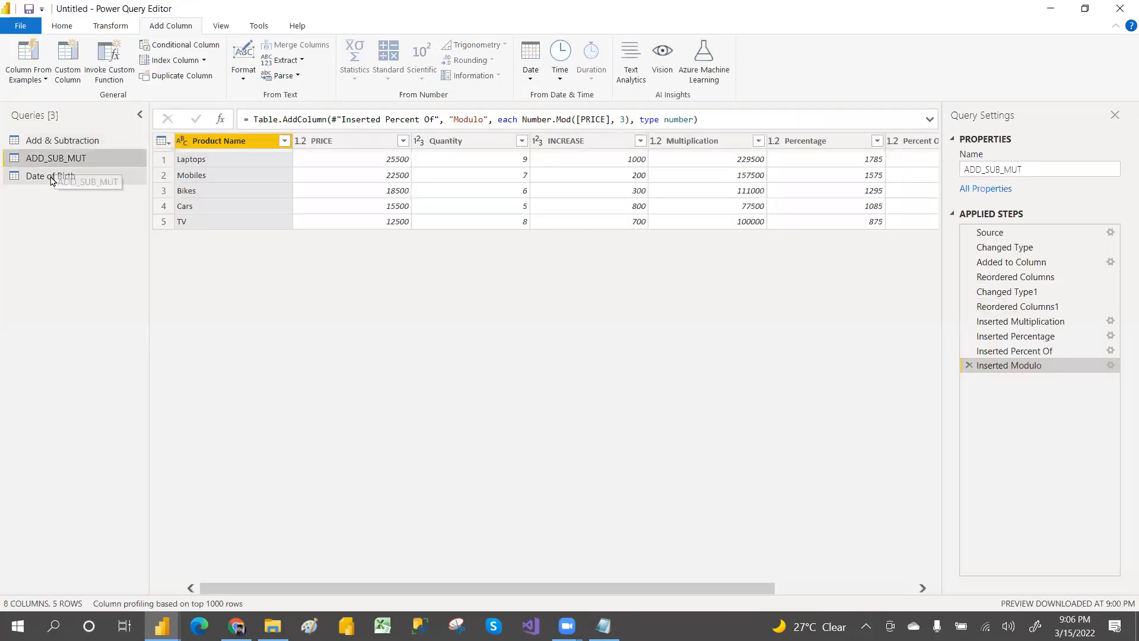
pyautogui.click(51, 178)
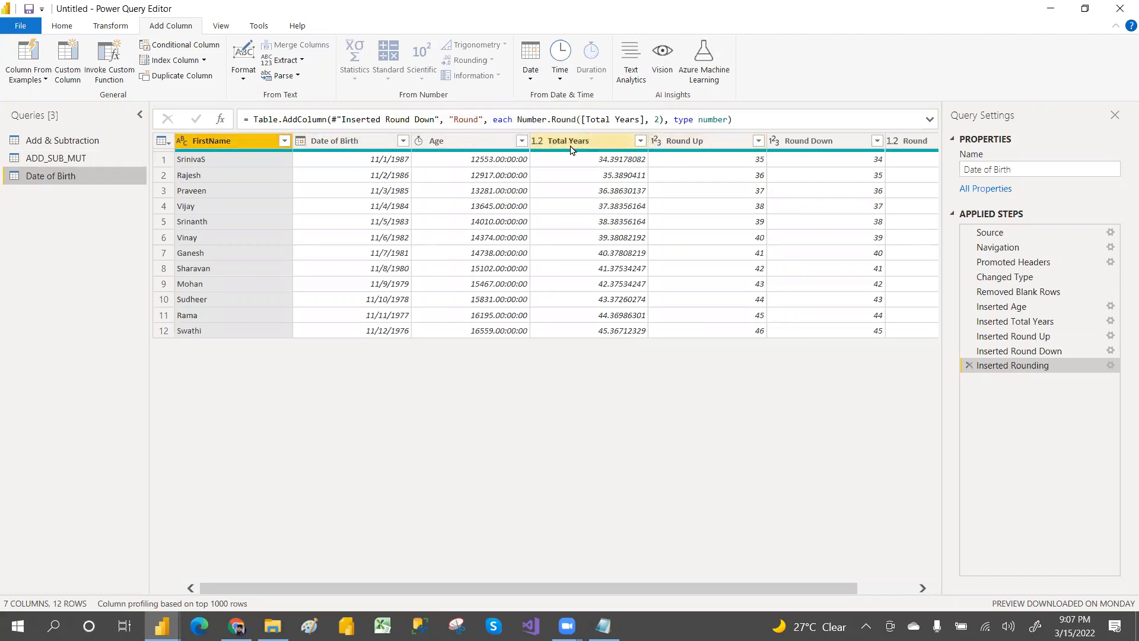
pyautogui.click(543, 144)
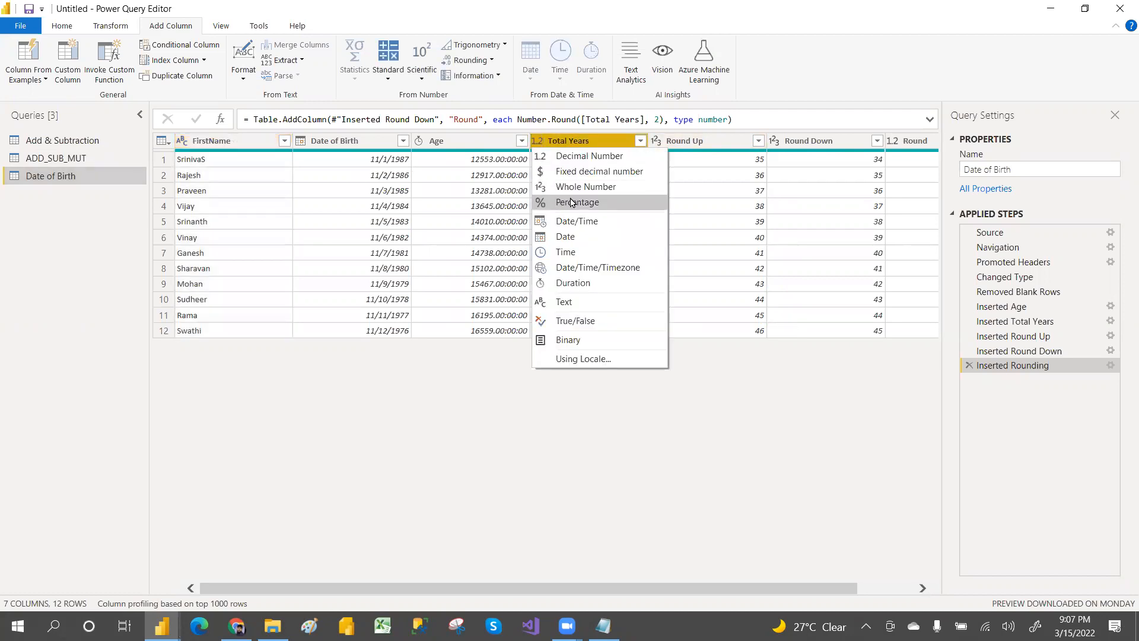
pyautogui.click(593, 190)
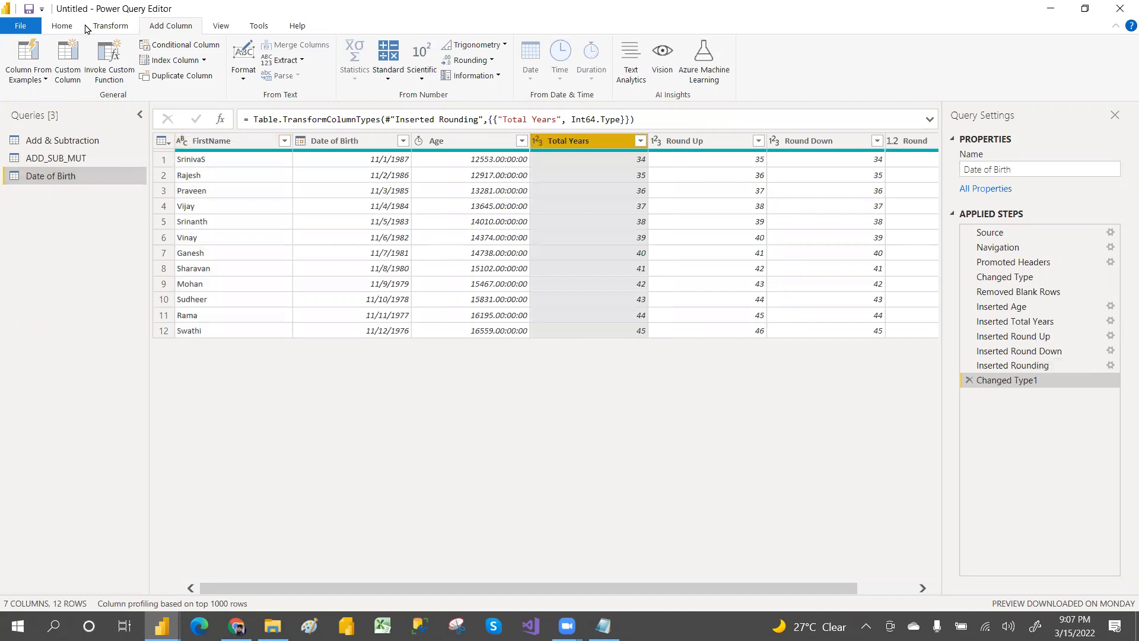
# Set the data type of the Total Years column to Decimal Number
pyautogui.click(62, 27)
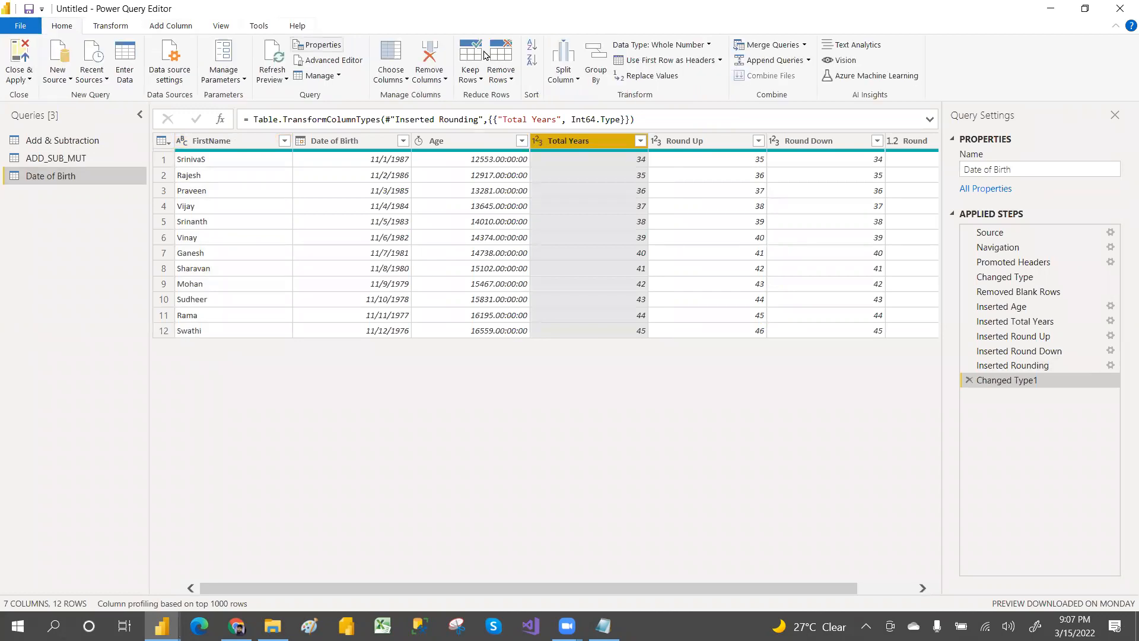
pyautogui.click(710, 45)
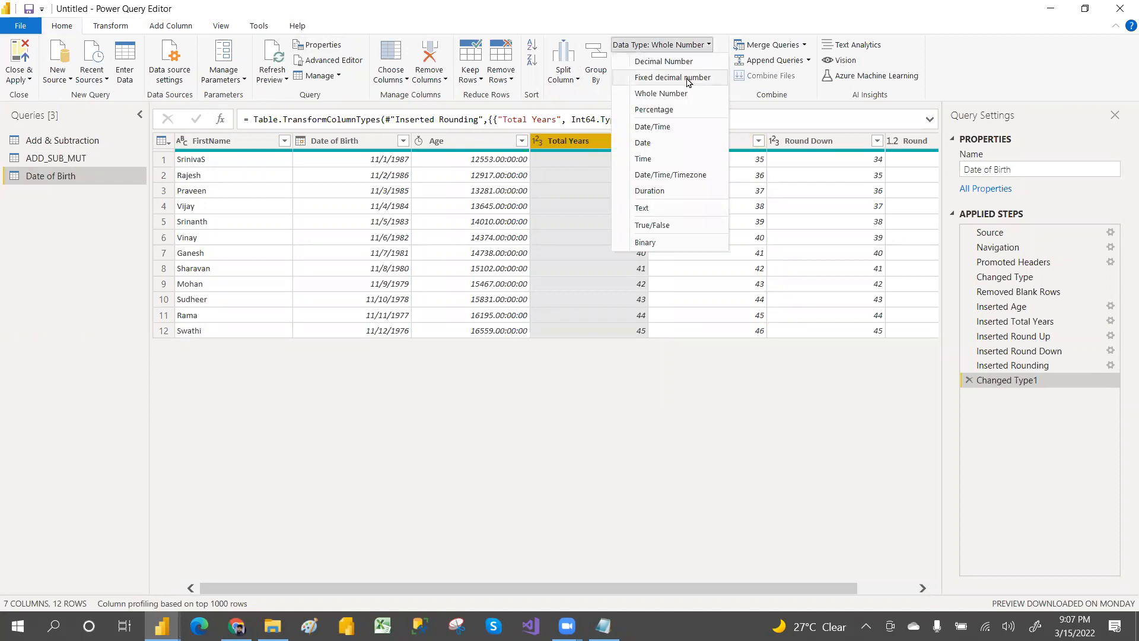
pyautogui.click(676, 62)
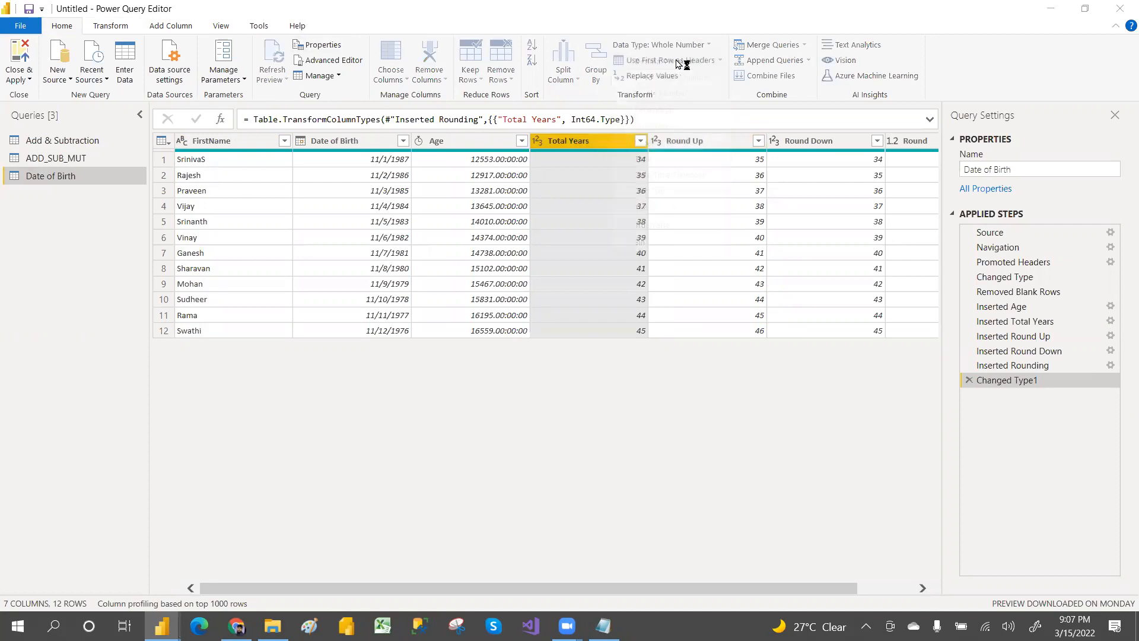
pyautogui.click(558, 351)
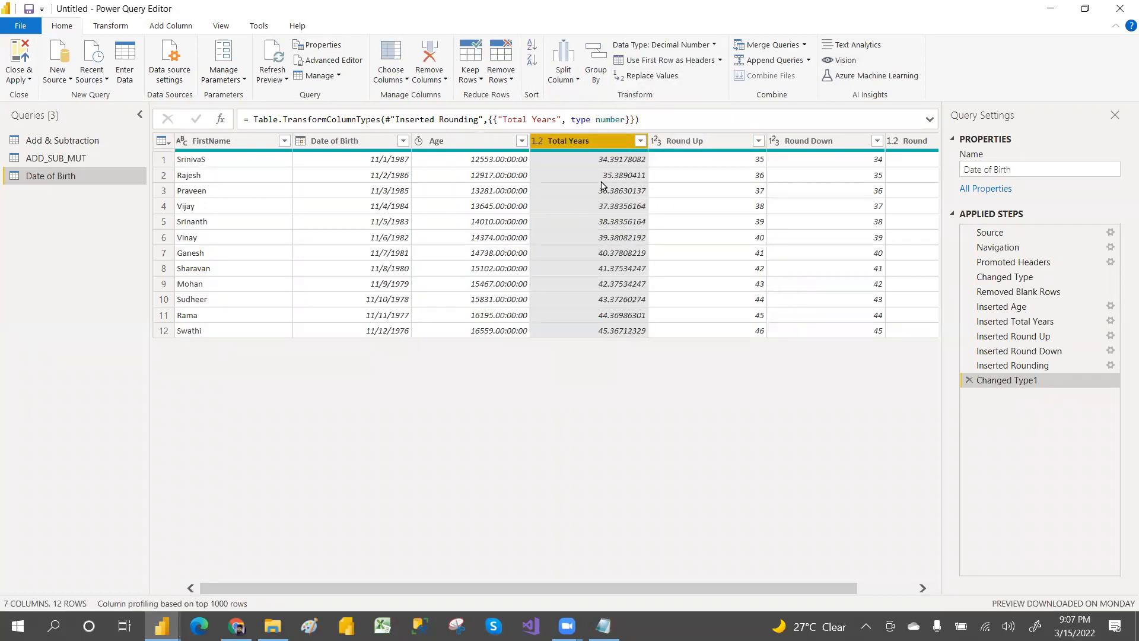
# Look through the data types offered for the Total Years column in the Date of Birth query
pyautogui.click(538, 141)
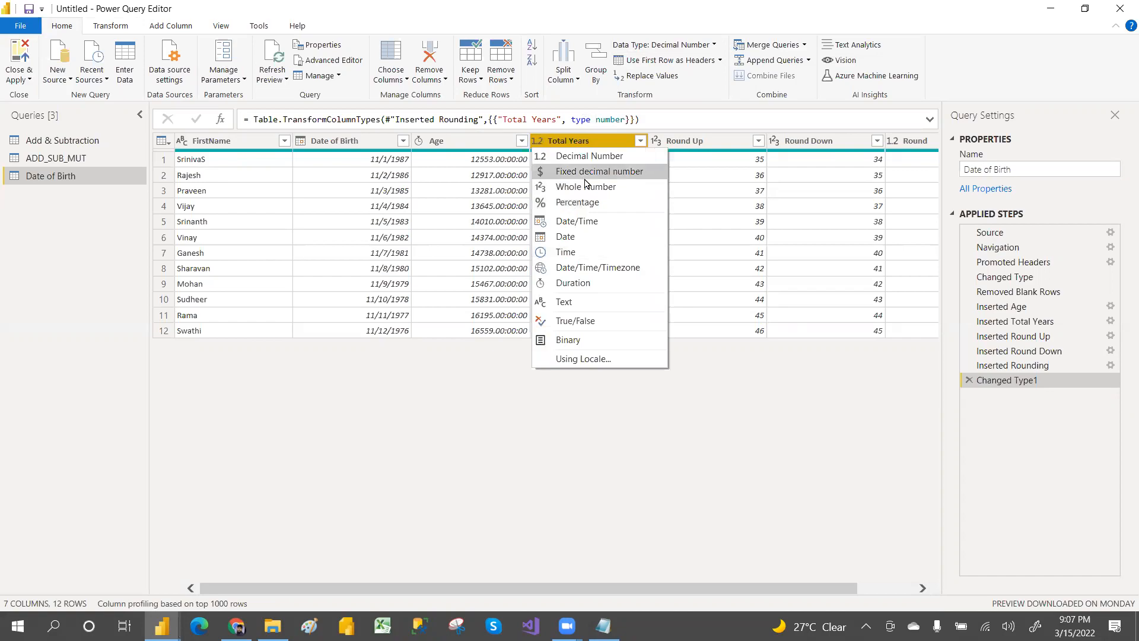
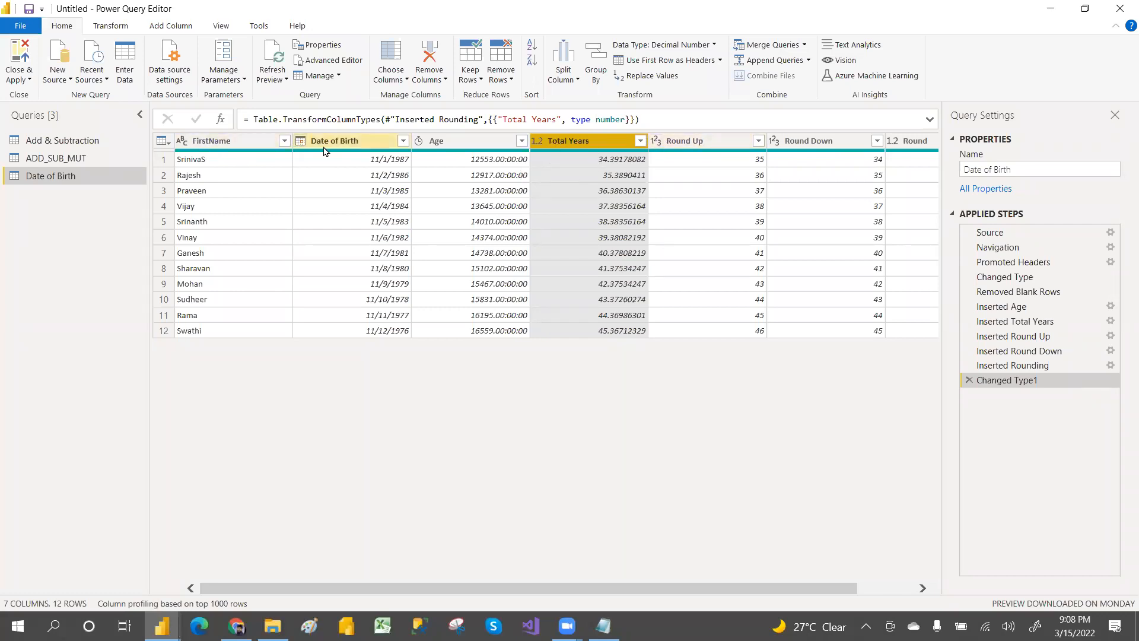
pyautogui.moveTo(322, 153)
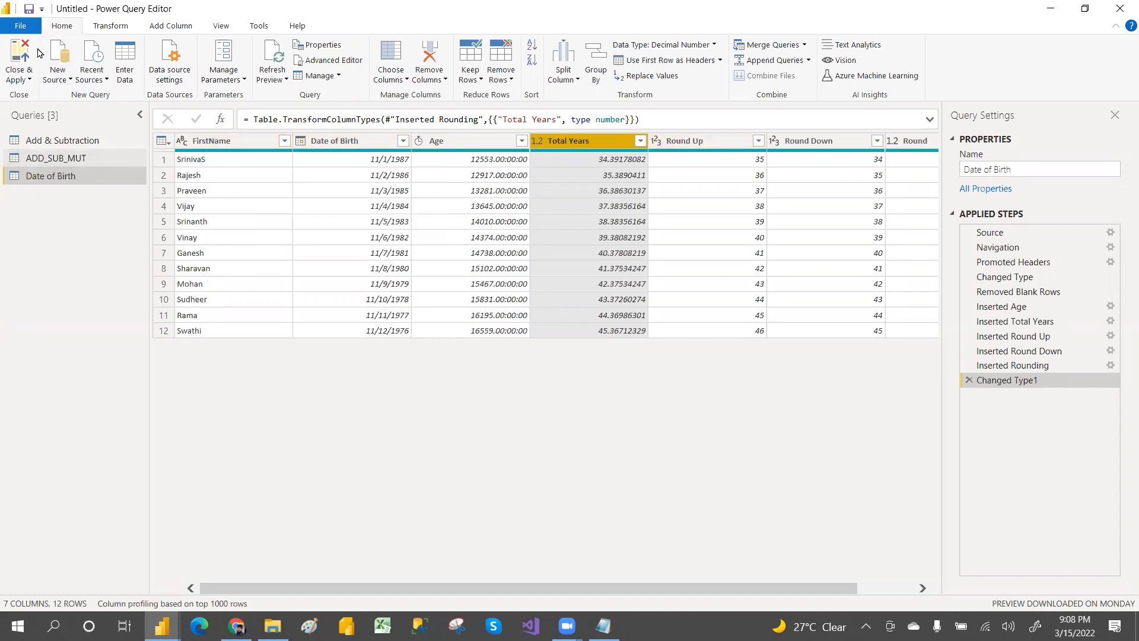
# Import the Datatype sheet from the Power BI_transfrom_sample_data Excel workbook as a new query
pyautogui.click(69, 83)
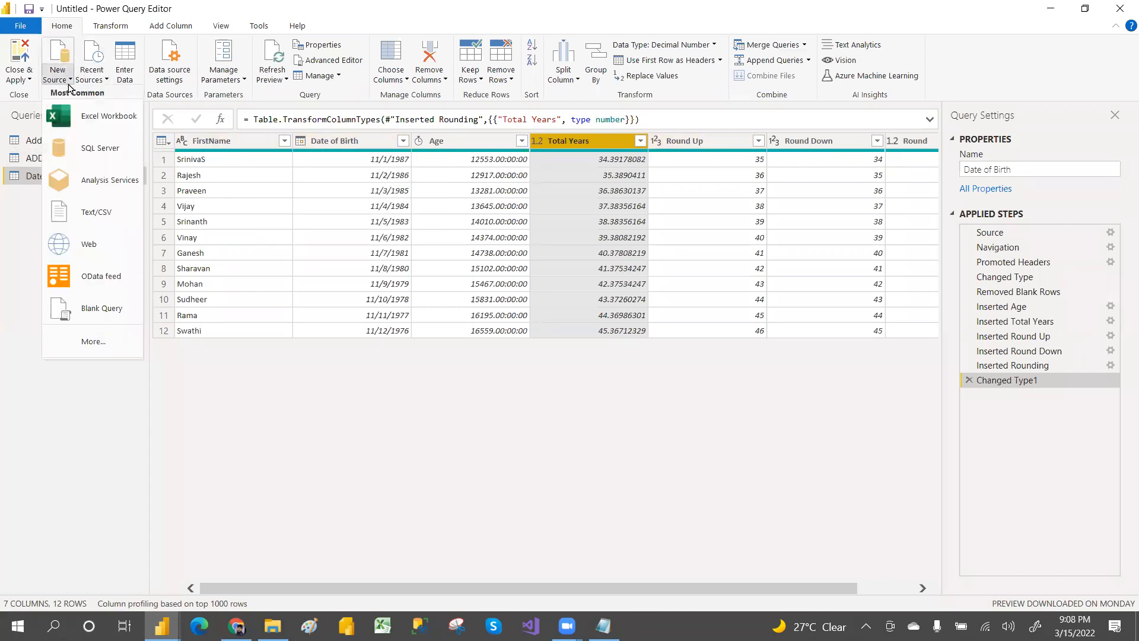
pyautogui.click(90, 121)
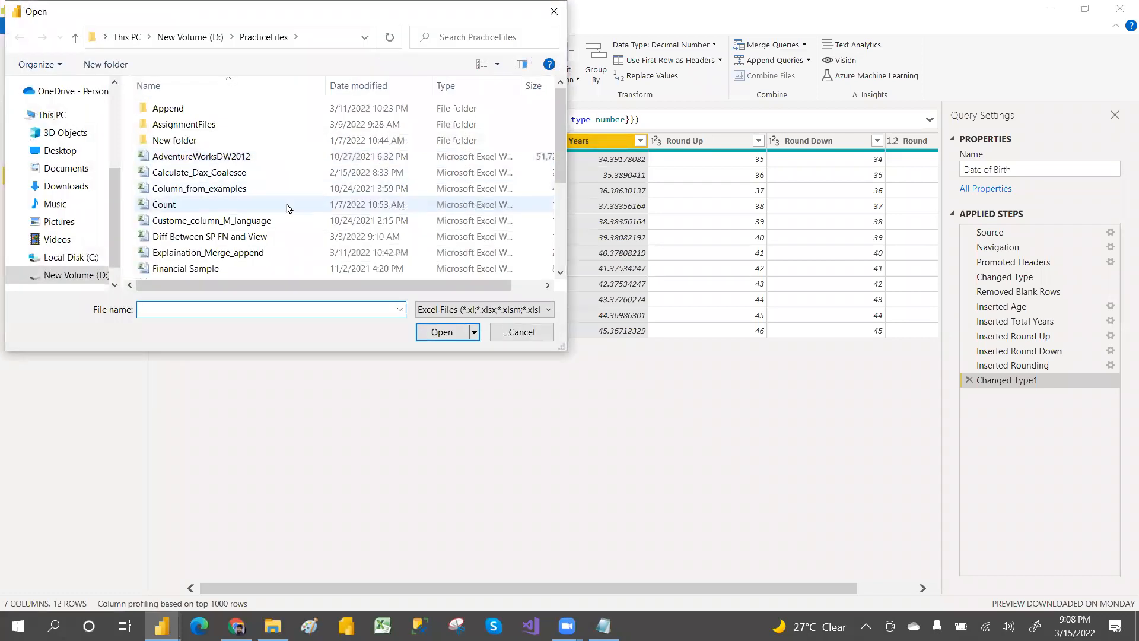
pyautogui.scroll(-3, 556, 153)
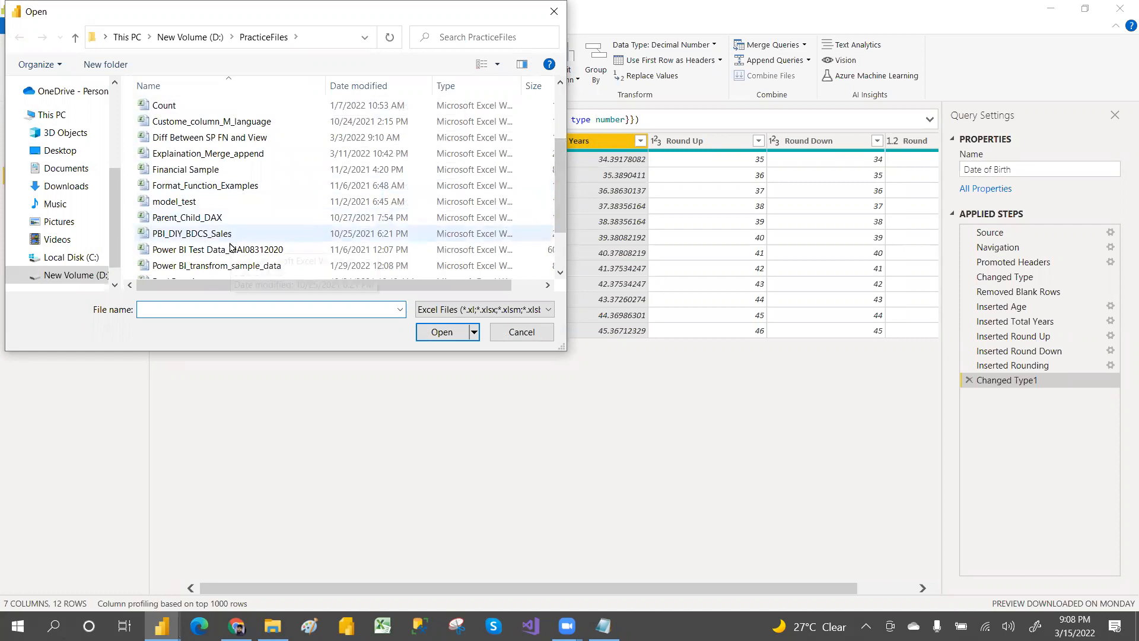
pyautogui.doubleClick(236, 266)
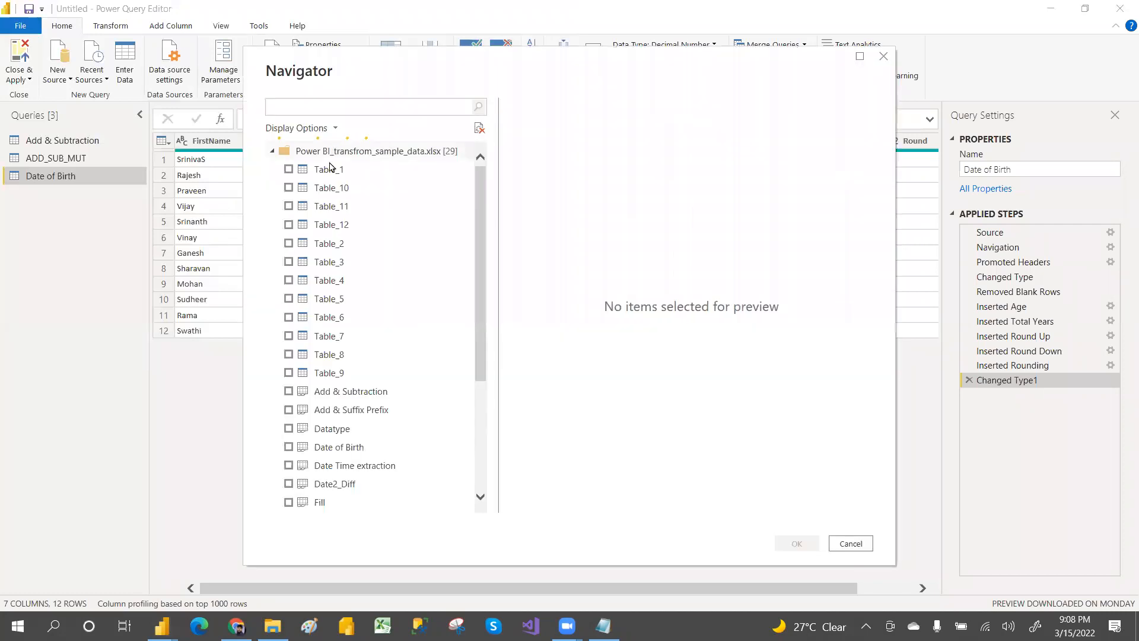
pyautogui.scroll(-1, 481, 283)
pyautogui.scroll(-3, 481, 283)
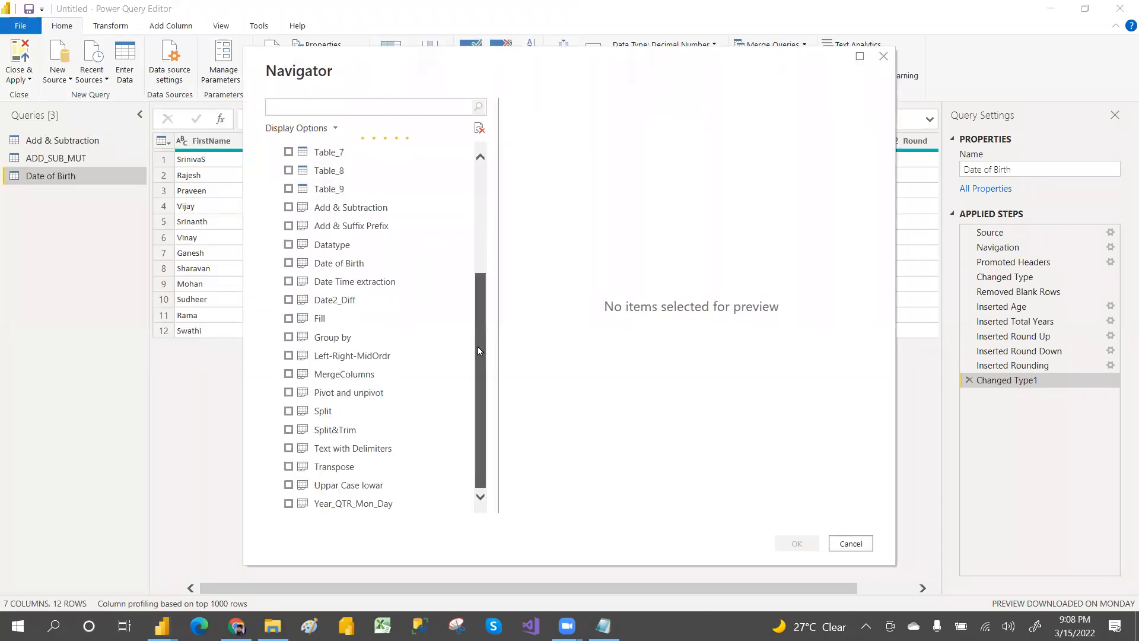
pyautogui.click(287, 245)
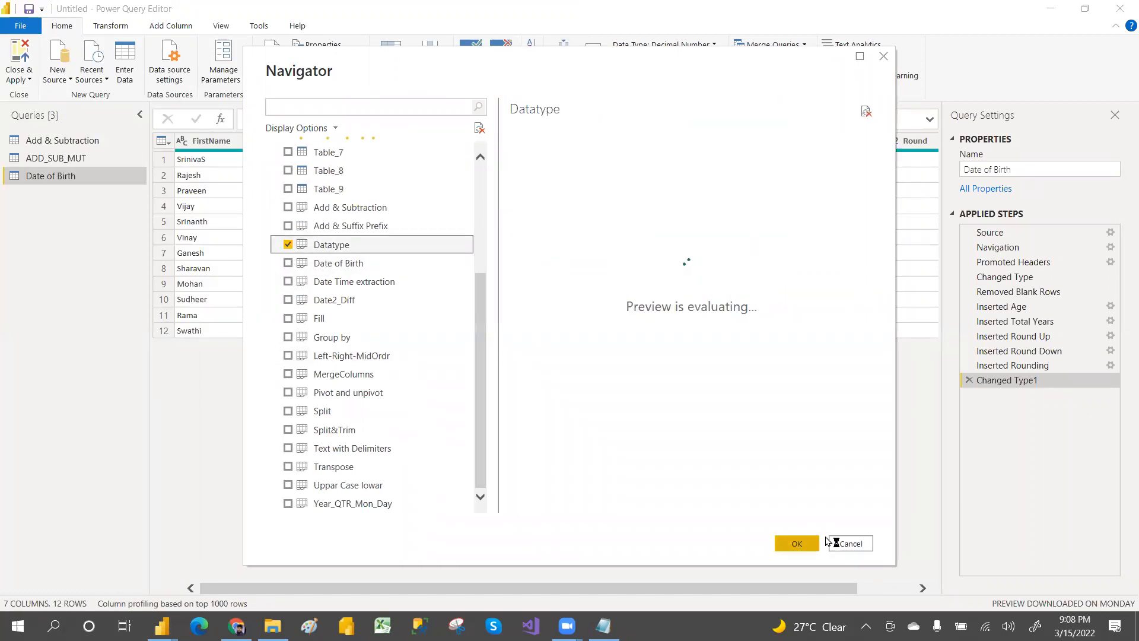
pyautogui.hotkey('alt', 'Tab')
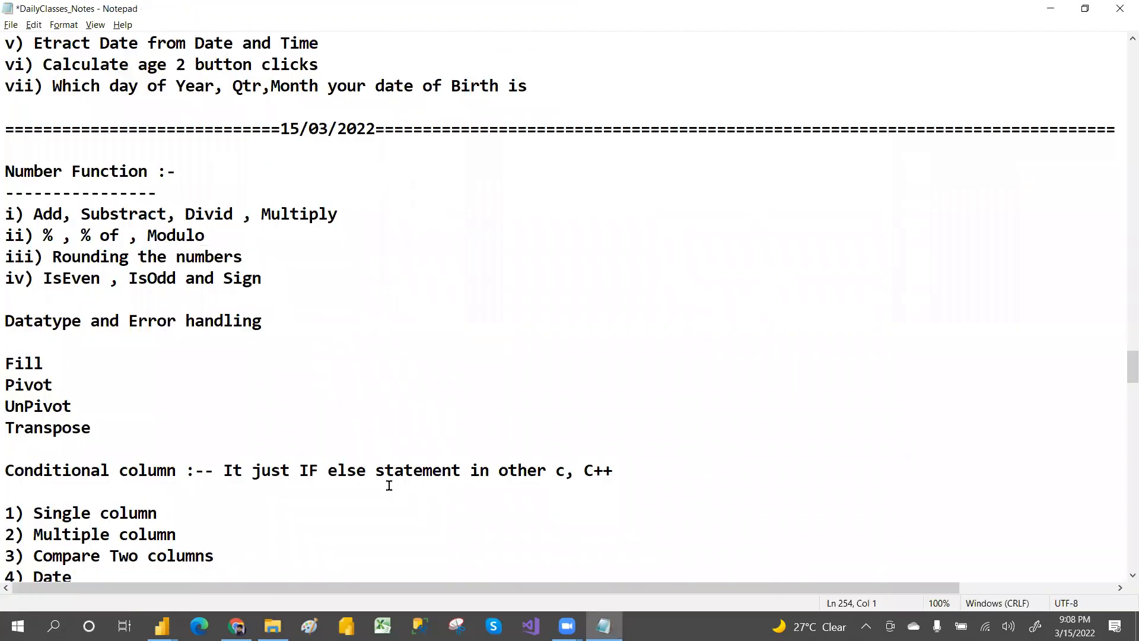
pyautogui.hotkey('alt', 'Tab')
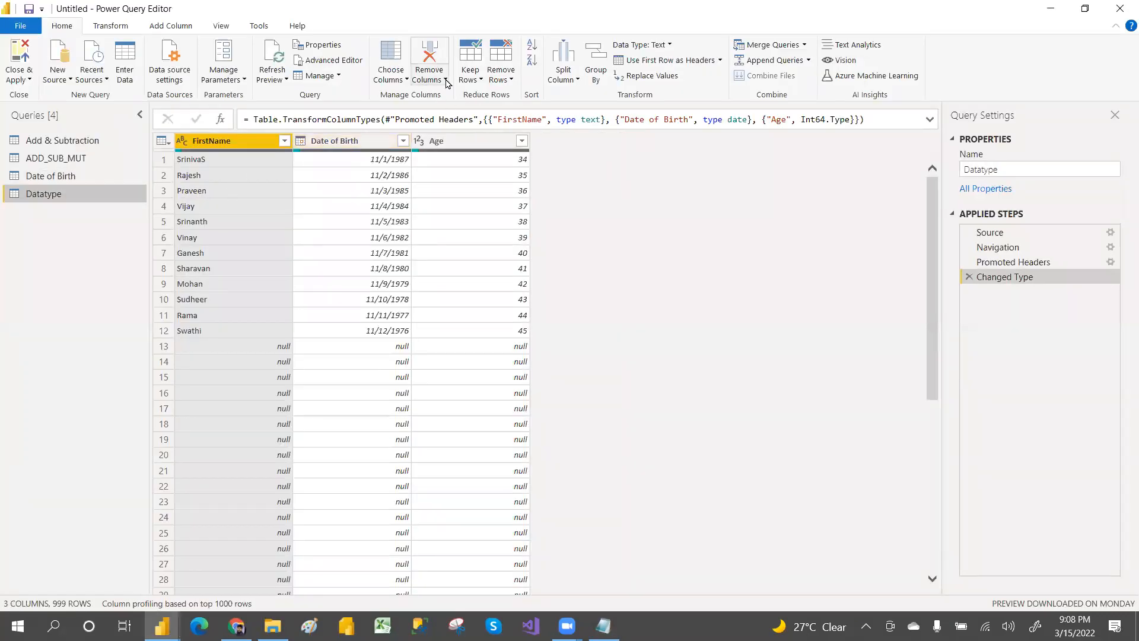
# Remove the blank rows from the Datatype query and mark its Navigation, Promoted Headers and Changed Type steps with arrows
pyautogui.click(511, 79)
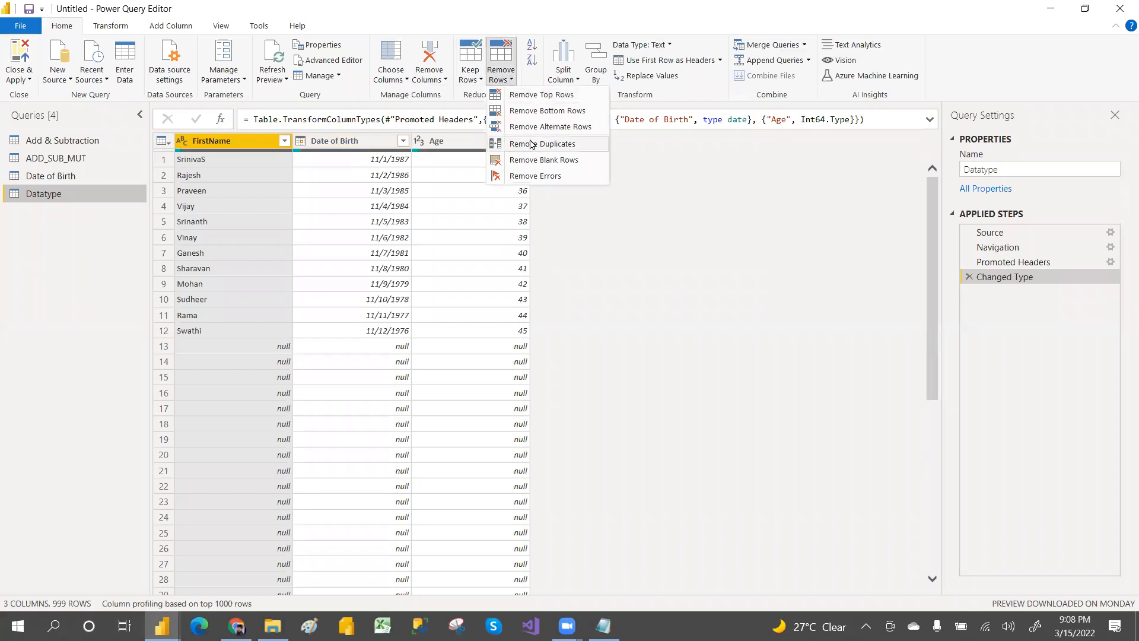
pyautogui.click(539, 164)
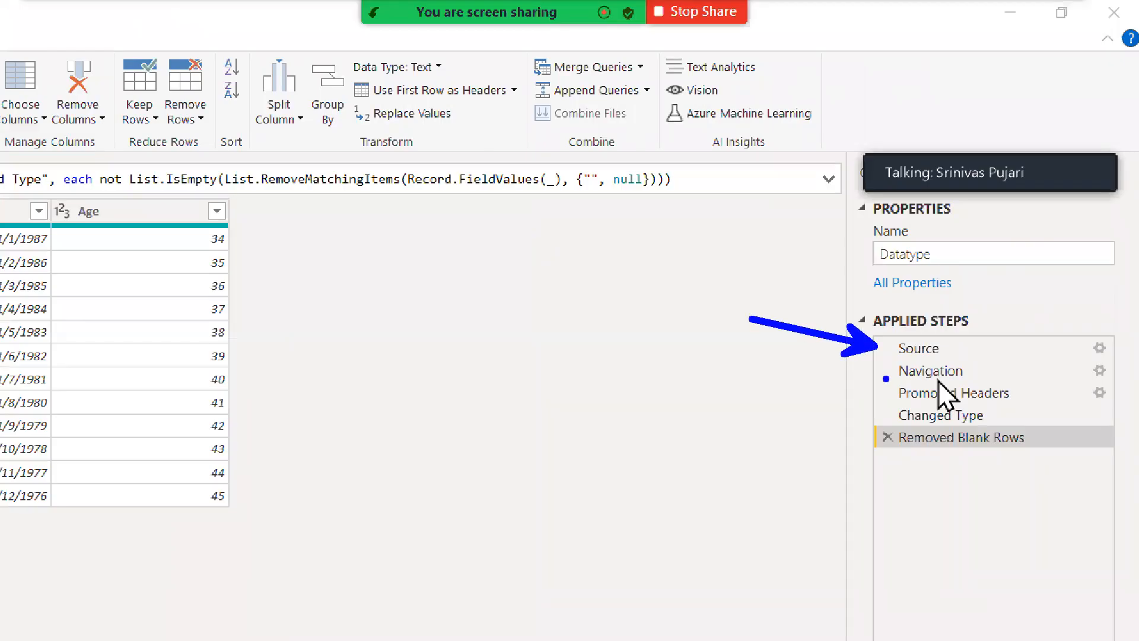
pyautogui.moveTo(881, 378); pyautogui.dragTo(756, 351)
pyautogui.moveTo(1004, 375); pyautogui.dragTo(1068, 307)
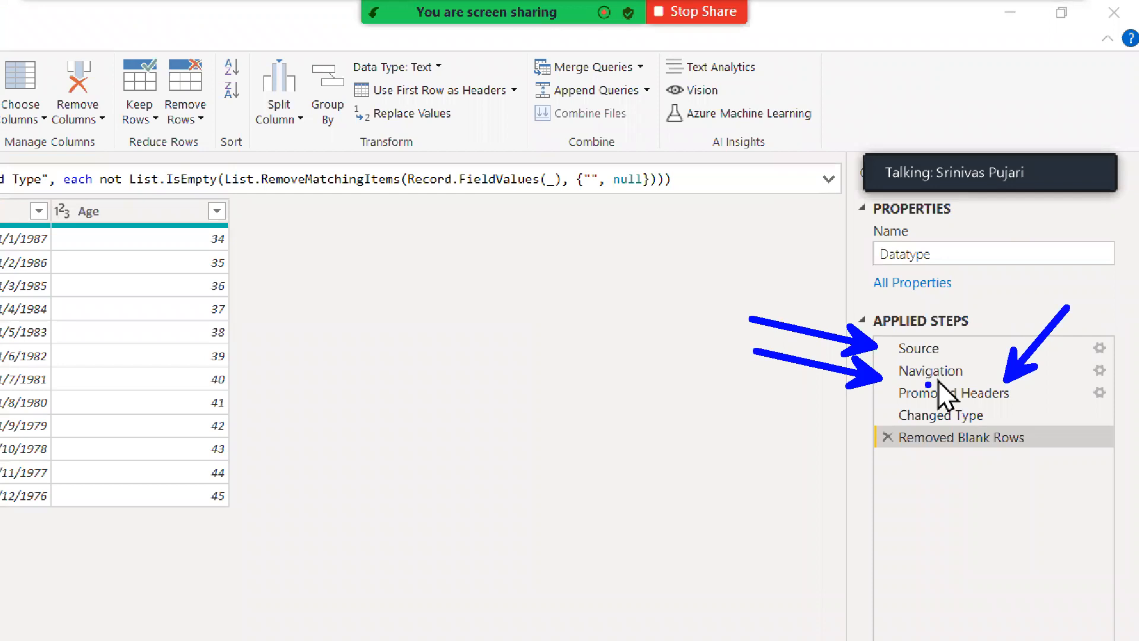
pyautogui.moveTo(861, 408); pyautogui.dragTo(704, 408)
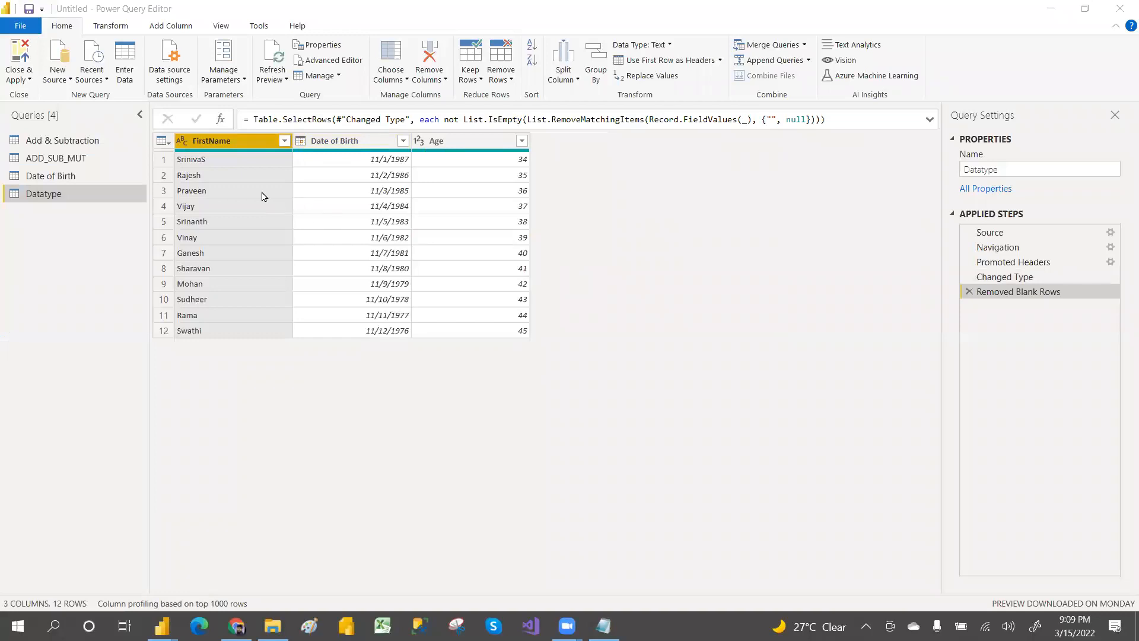
# Open the Add & Subtraction query and add a Sign column based on the Profit column
pyautogui.click(72, 178)
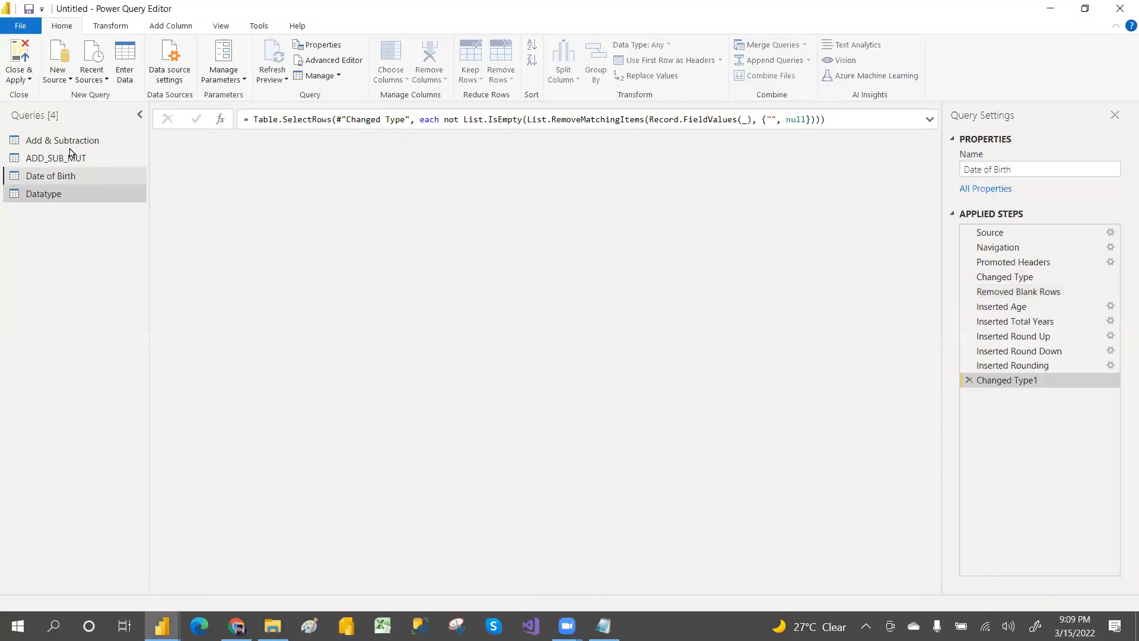
pyautogui.click(77, 146)
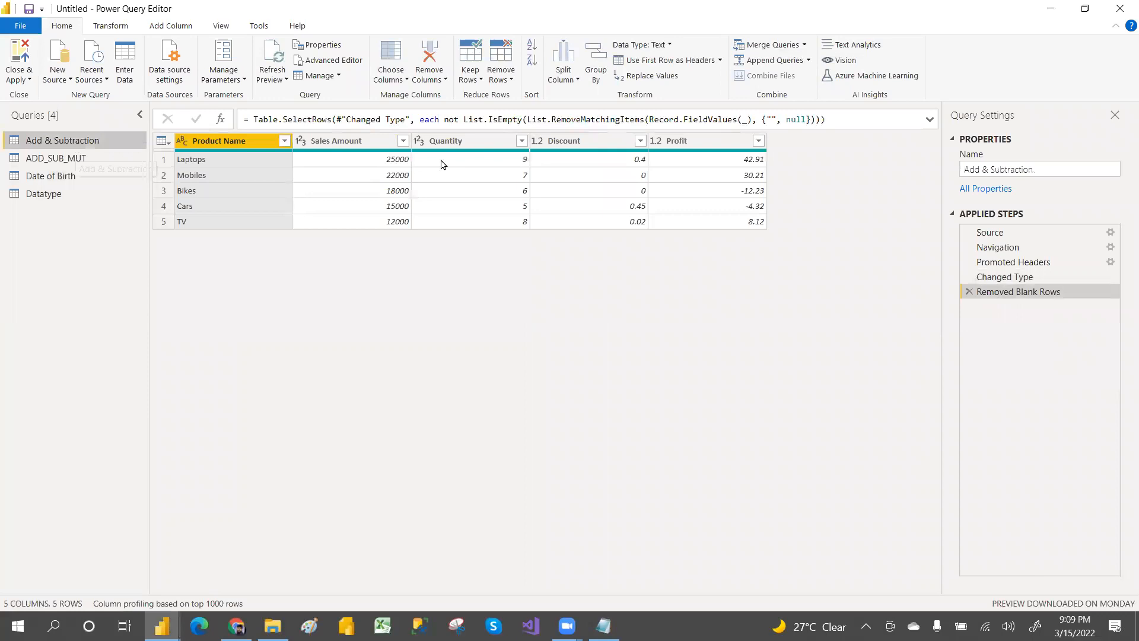
pyautogui.click(734, 147)
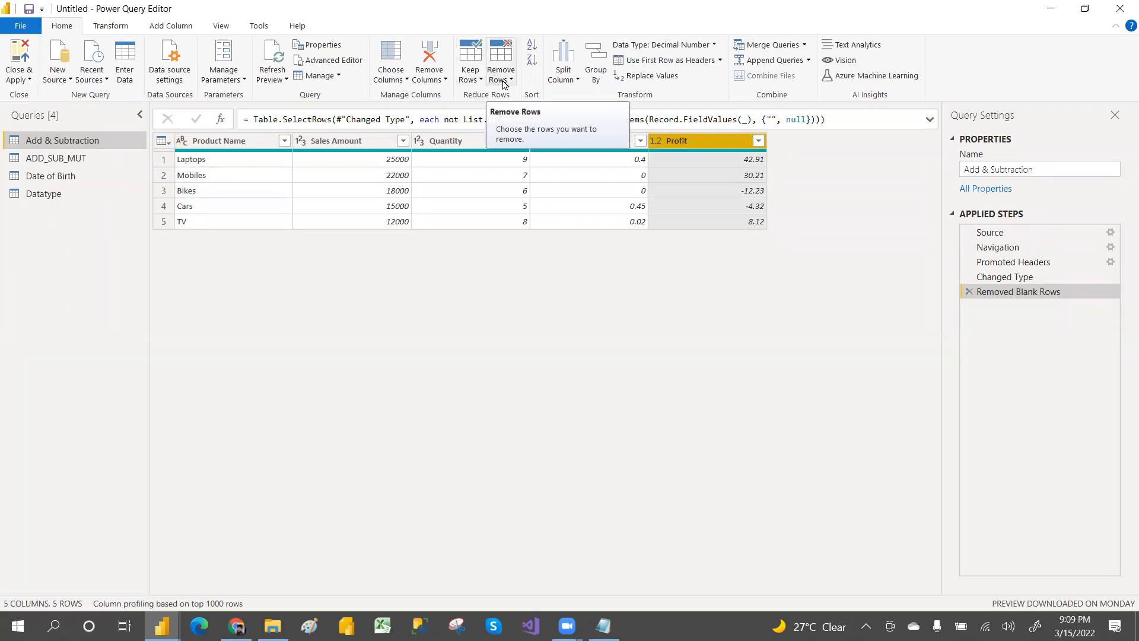
pyautogui.click(166, 27)
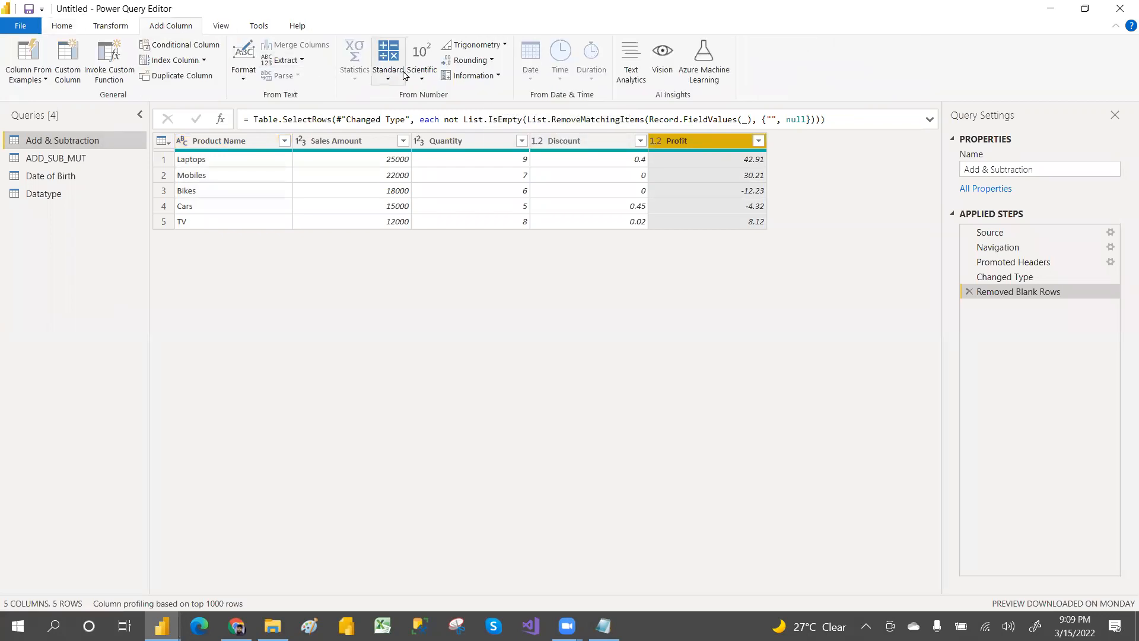
pyautogui.click(499, 77)
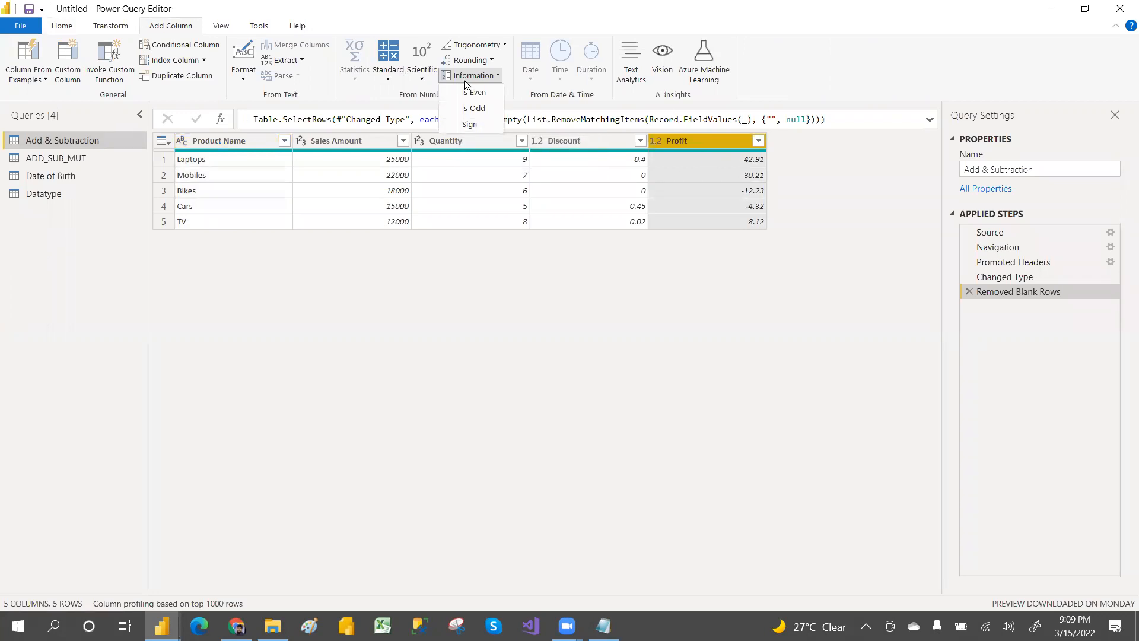
pyautogui.click(470, 124)
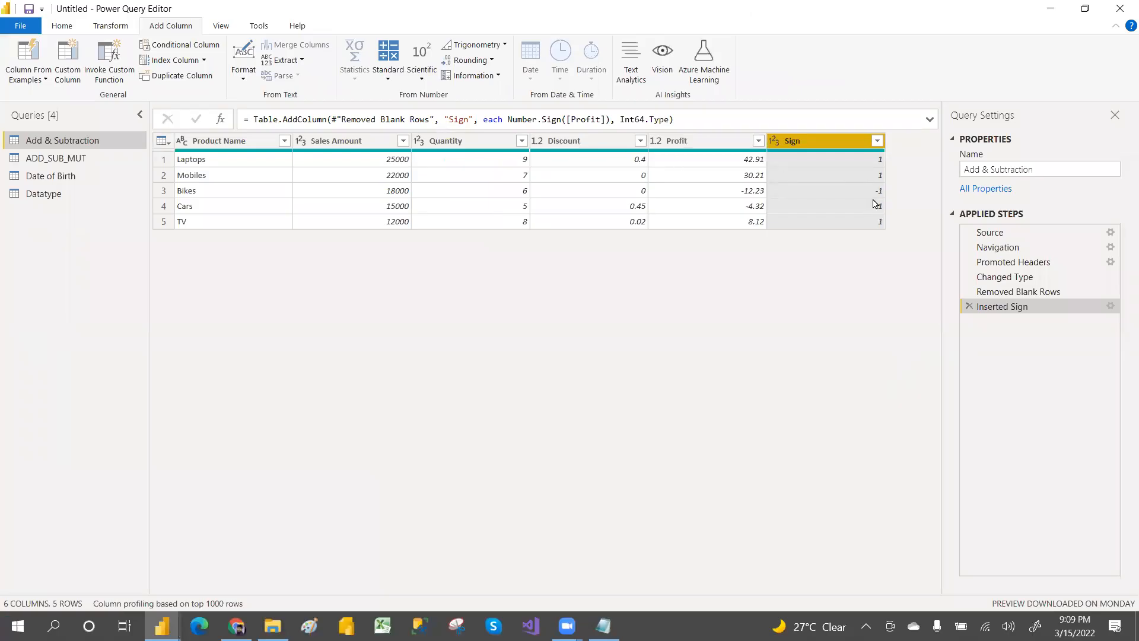
# Filter the Sign column to rows with the value -1, and delete the resulting filter step
pyautogui.click(874, 143)
pyautogui.click(667, 297)
pyautogui.click(666, 312)
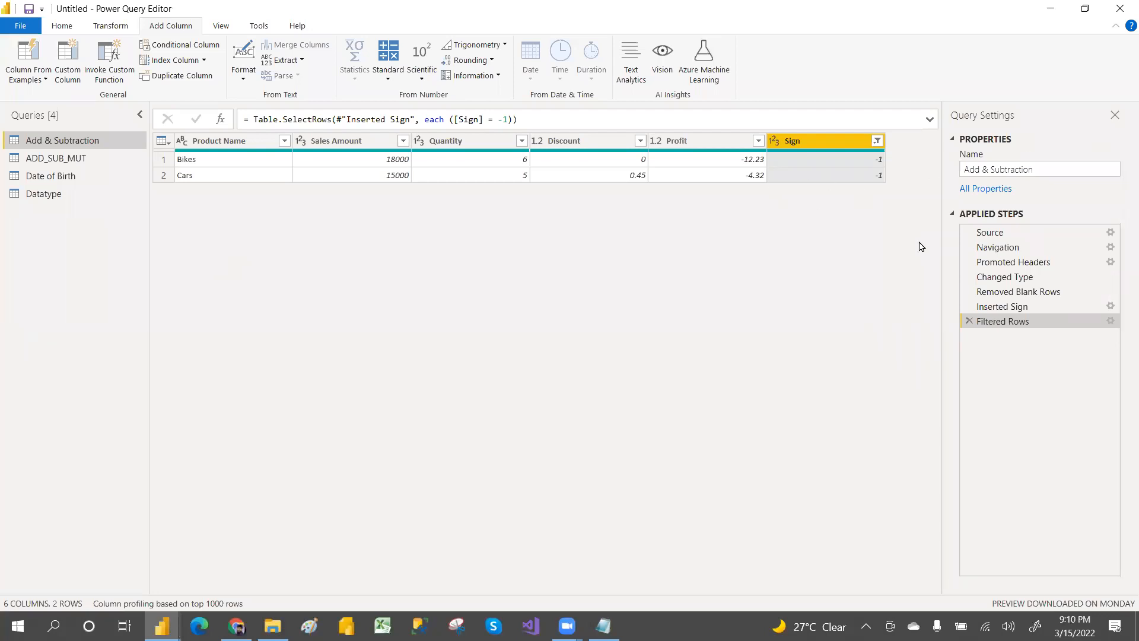
pyautogui.click(968, 322)
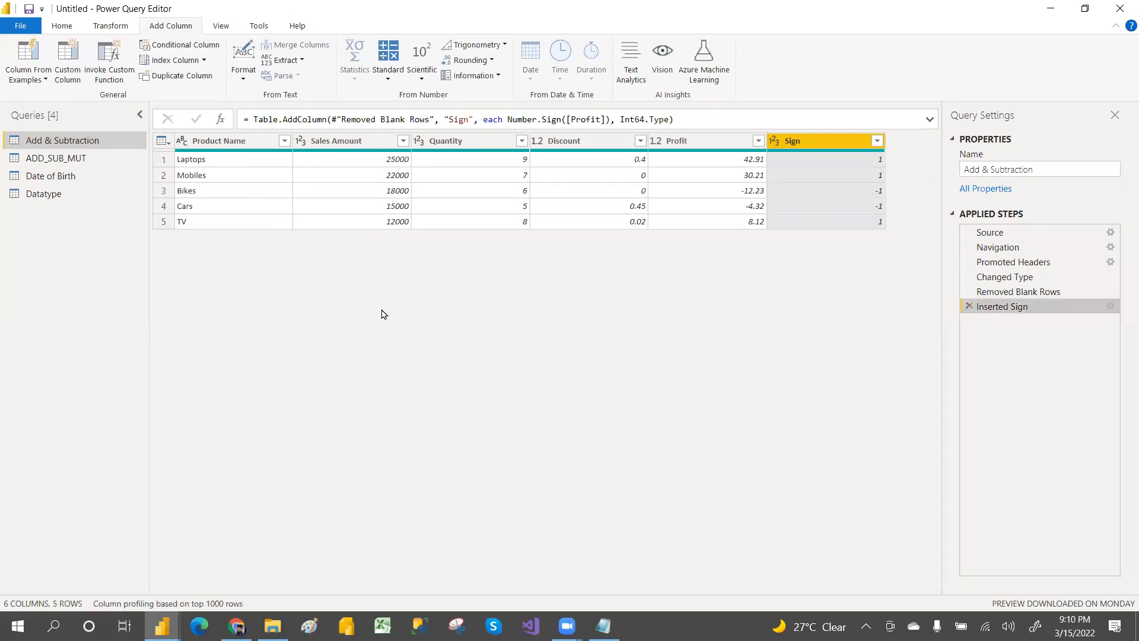
# Open the Datatype query and delete its Removed Blank Rows, Changed Type and Promoted Headers steps
pyautogui.click(31, 194)
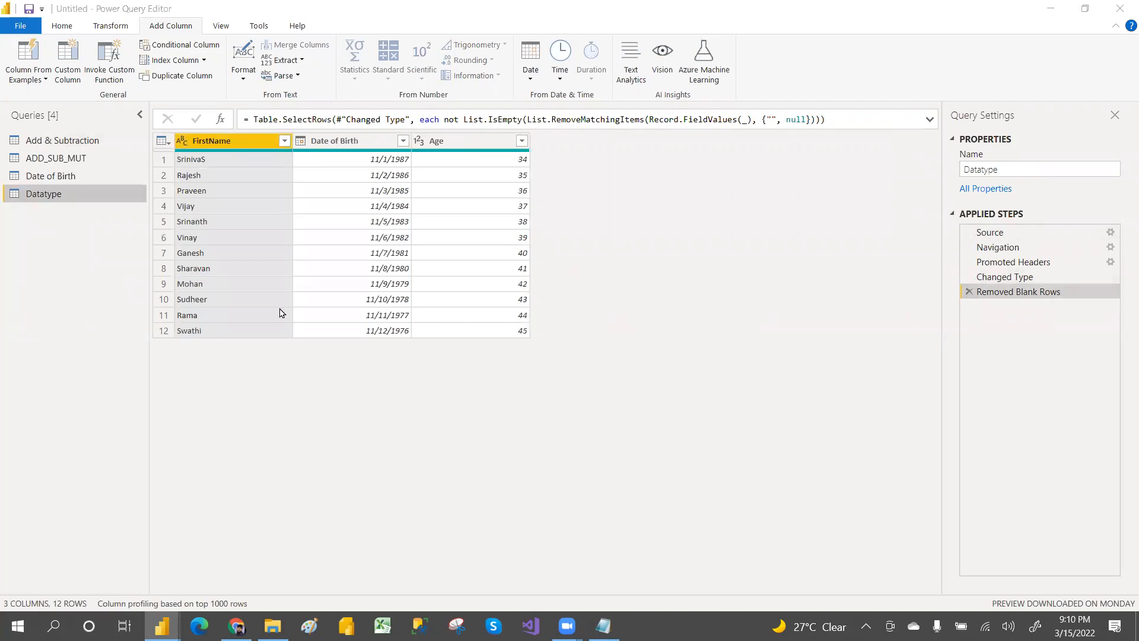
pyautogui.click(969, 292)
pyautogui.click(969, 277)
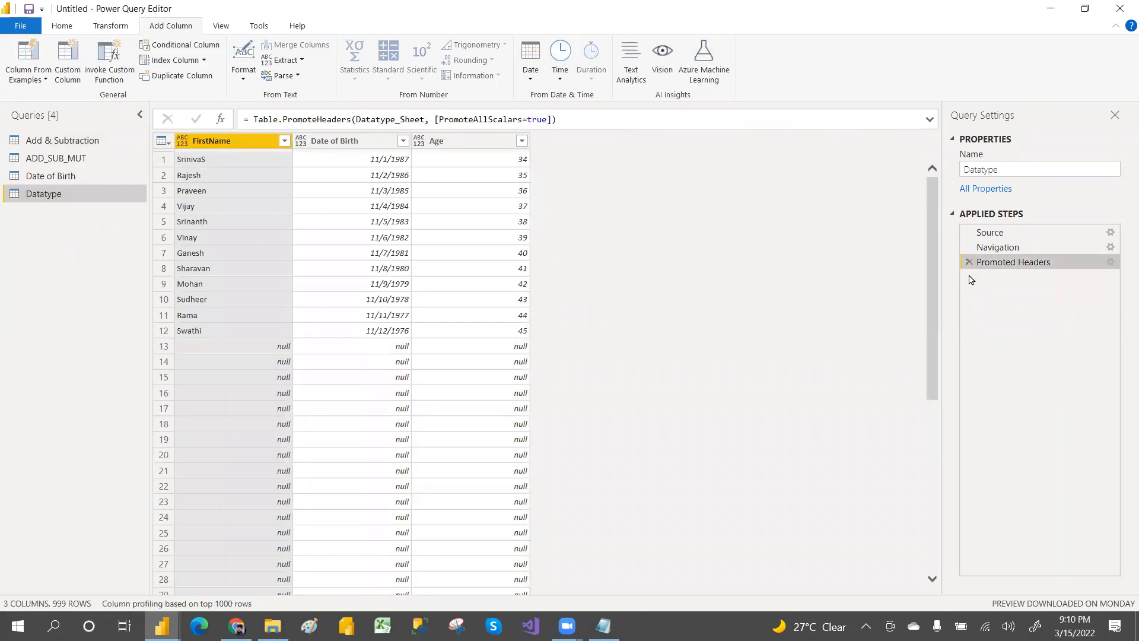
pyautogui.click(968, 263)
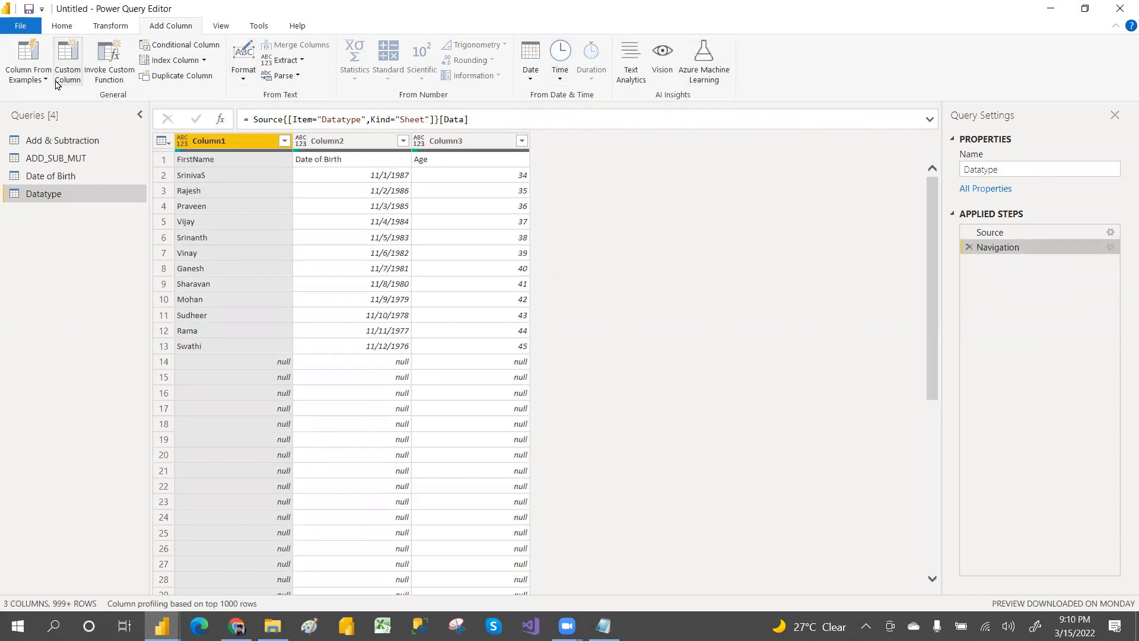
# Promote the first row of the Datatype query to column headers
pyautogui.click(116, 29)
pyautogui.click(78, 79)
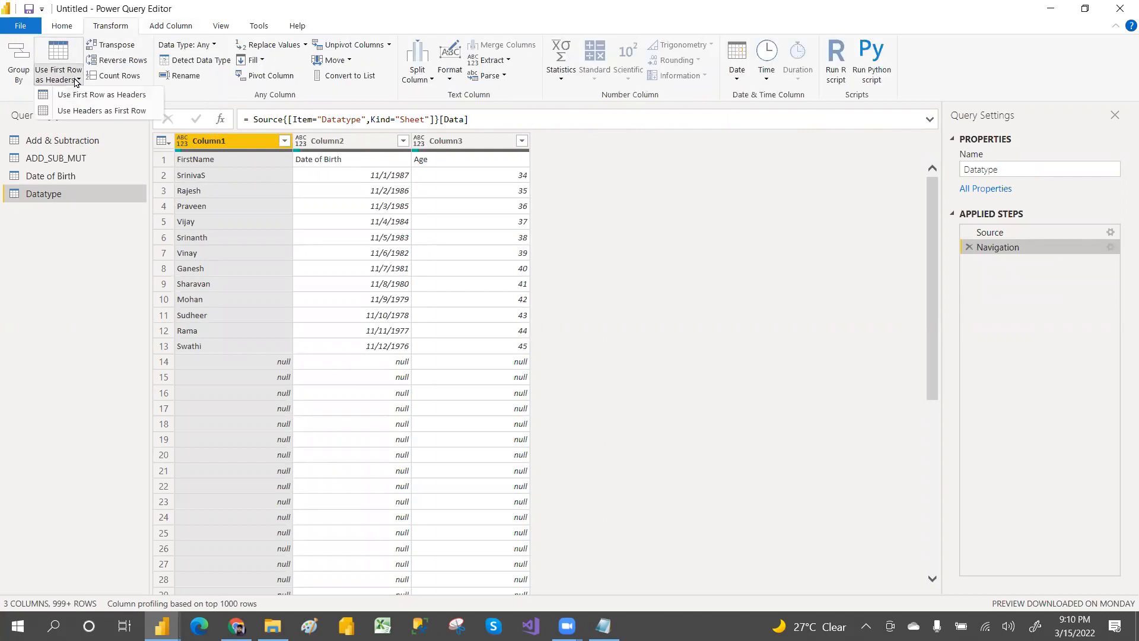
pyautogui.click(86, 96)
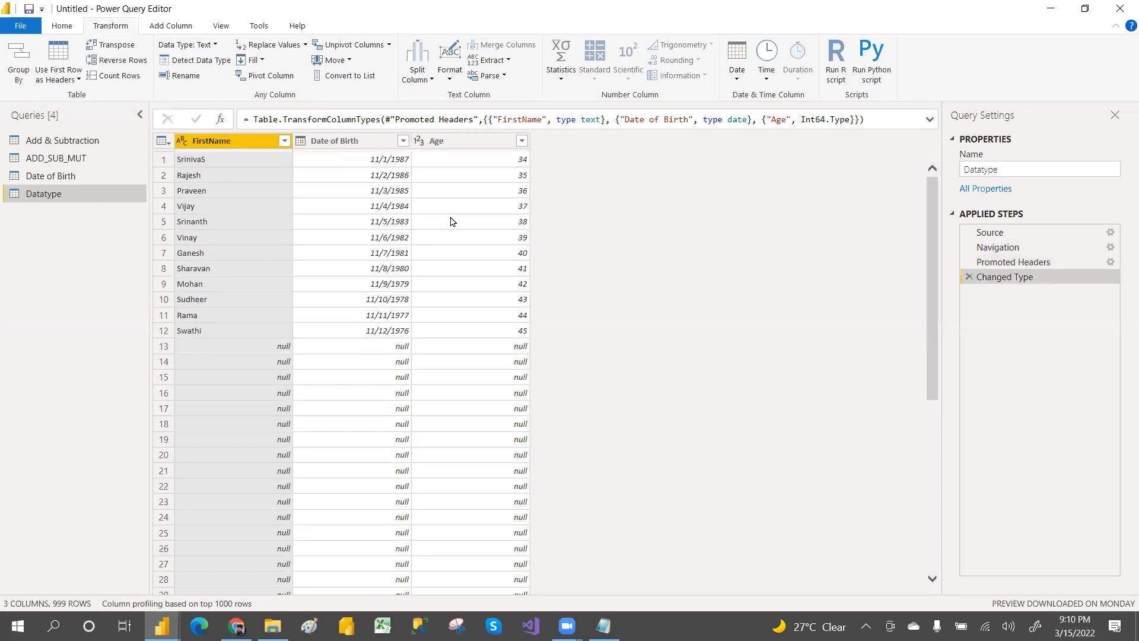
# Remove the blank rows from the Datatype query and delete its Changed Type step
pyautogui.click(63, 26)
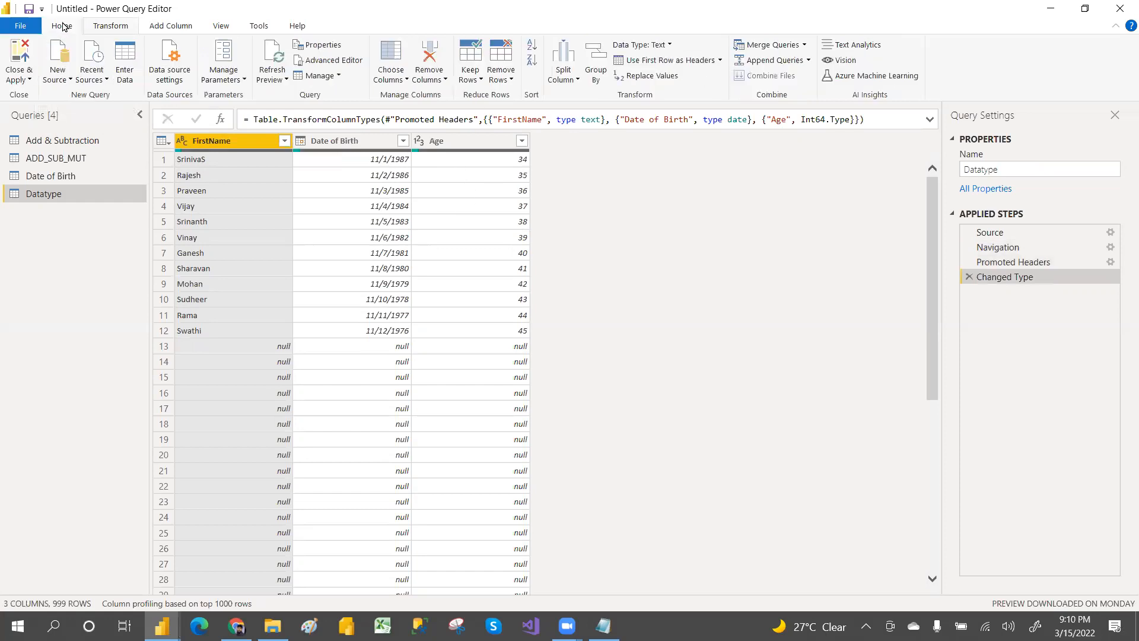
pyautogui.click(507, 79)
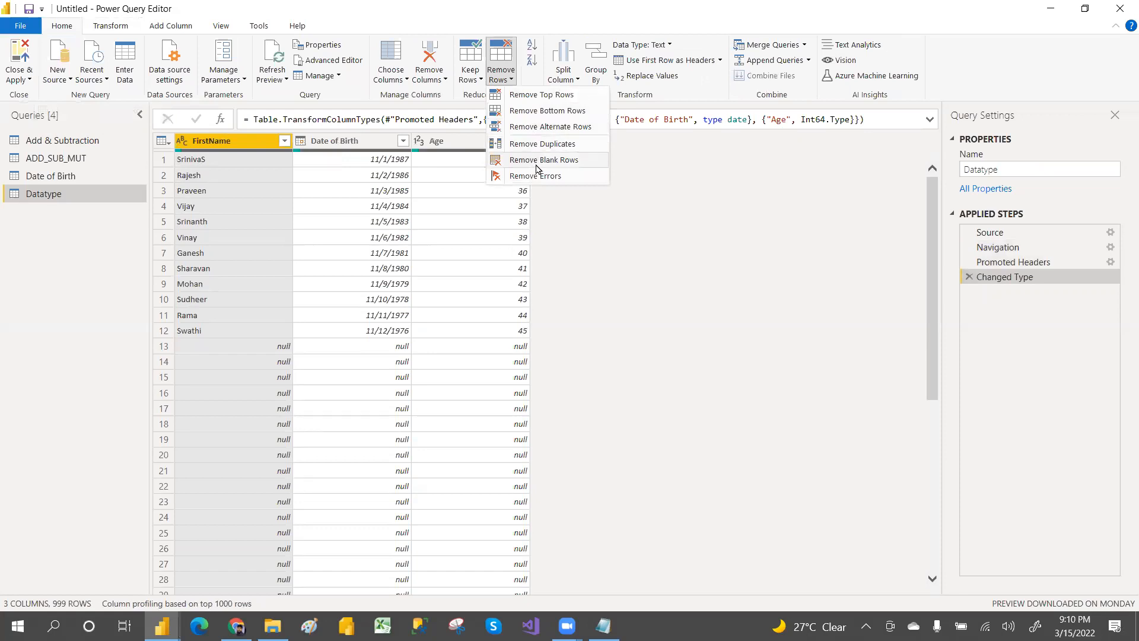
pyautogui.click(555, 160)
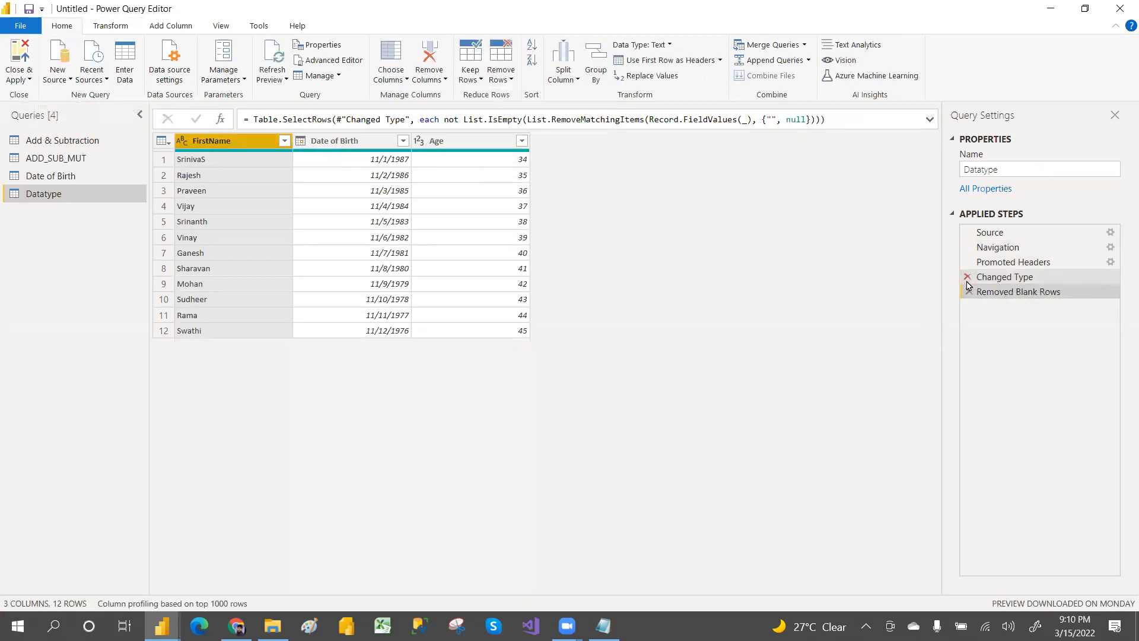
pyautogui.click(968, 277)
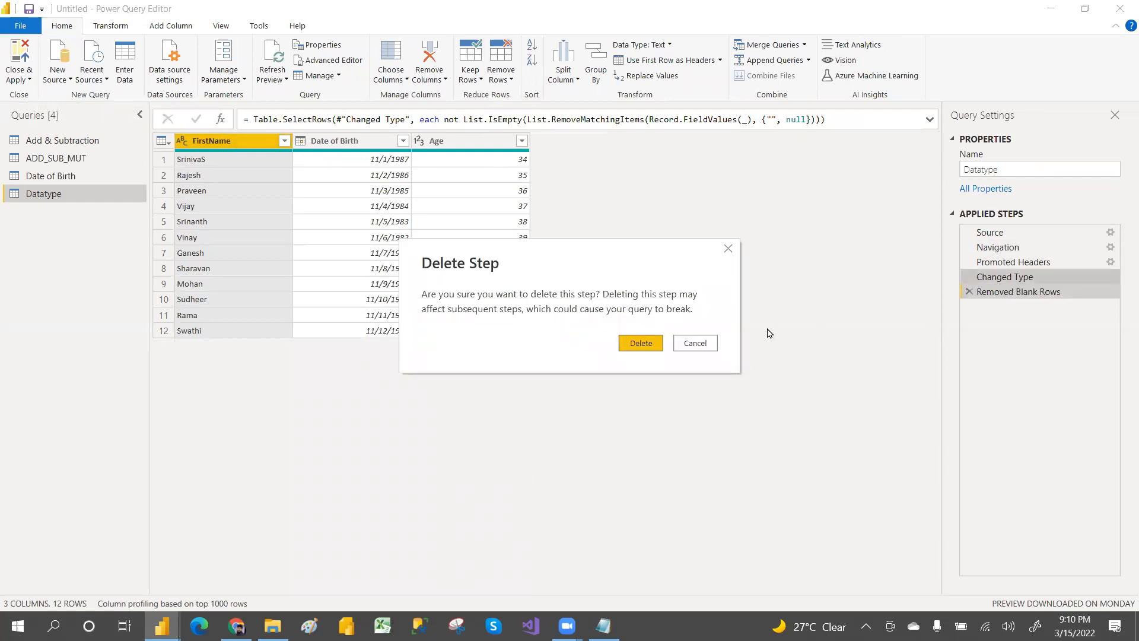
pyautogui.click(639, 343)
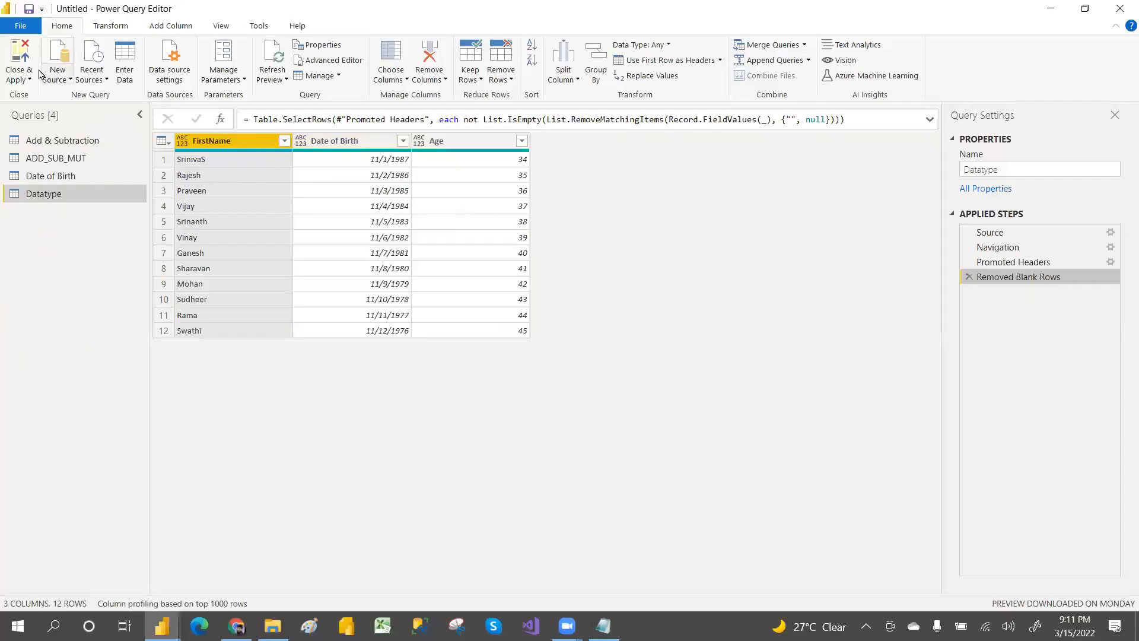
# Detect the data types of the FirstName, Date of Birth and Age columns in the Datatype query
pyautogui.click(110, 26)
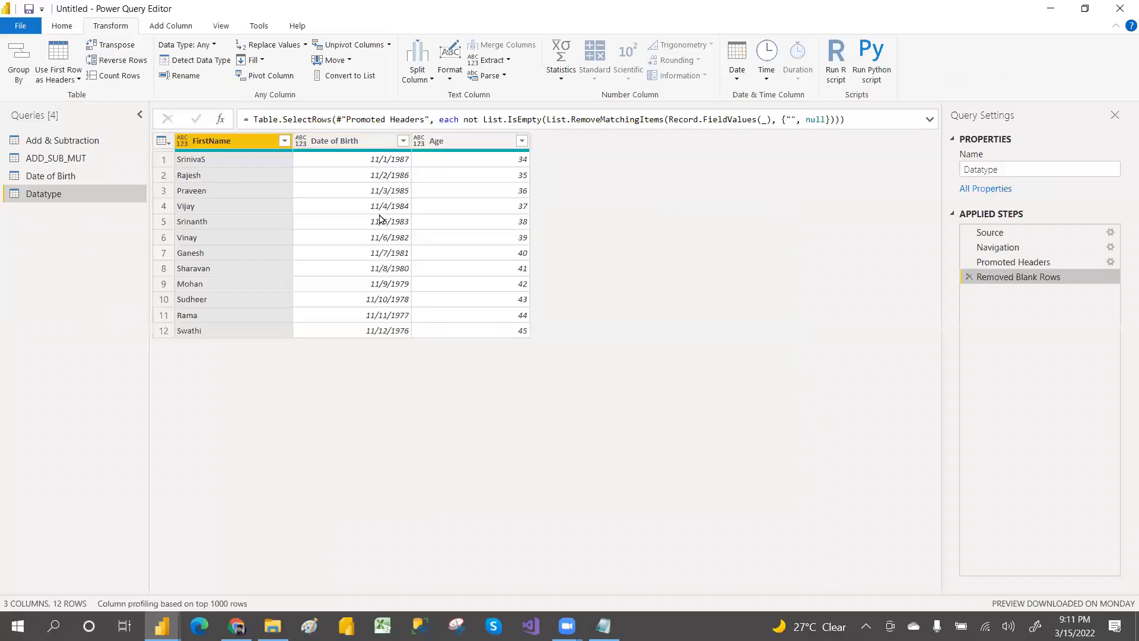
pyautogui.click(525, 212)
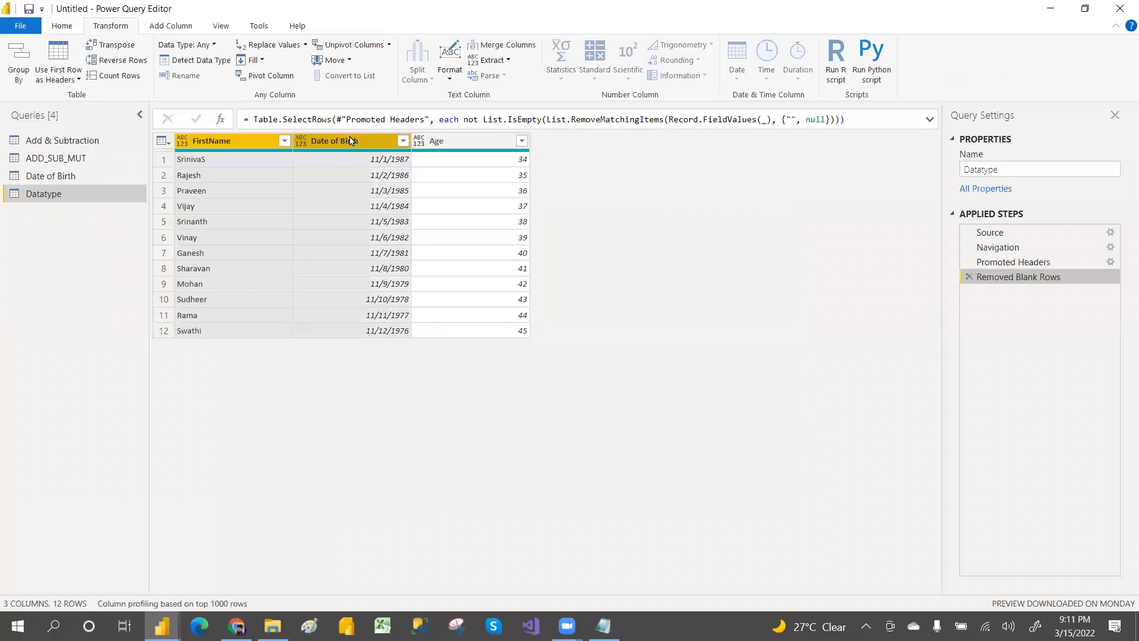
pyautogui.keyDown('ctrl'); pyautogui.click(452, 142); pyautogui.keyUp('ctrl')
pyautogui.click(196, 60)
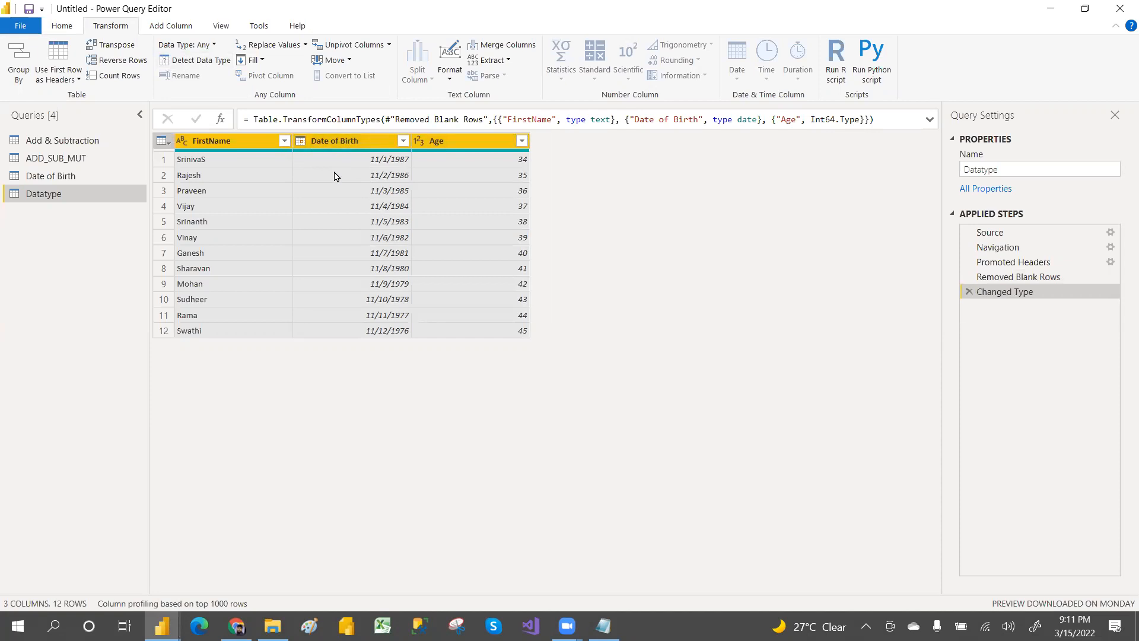
# Copy the Datatype query's three columns into a new manually entered table named ERROR
pyautogui.click(220, 148)
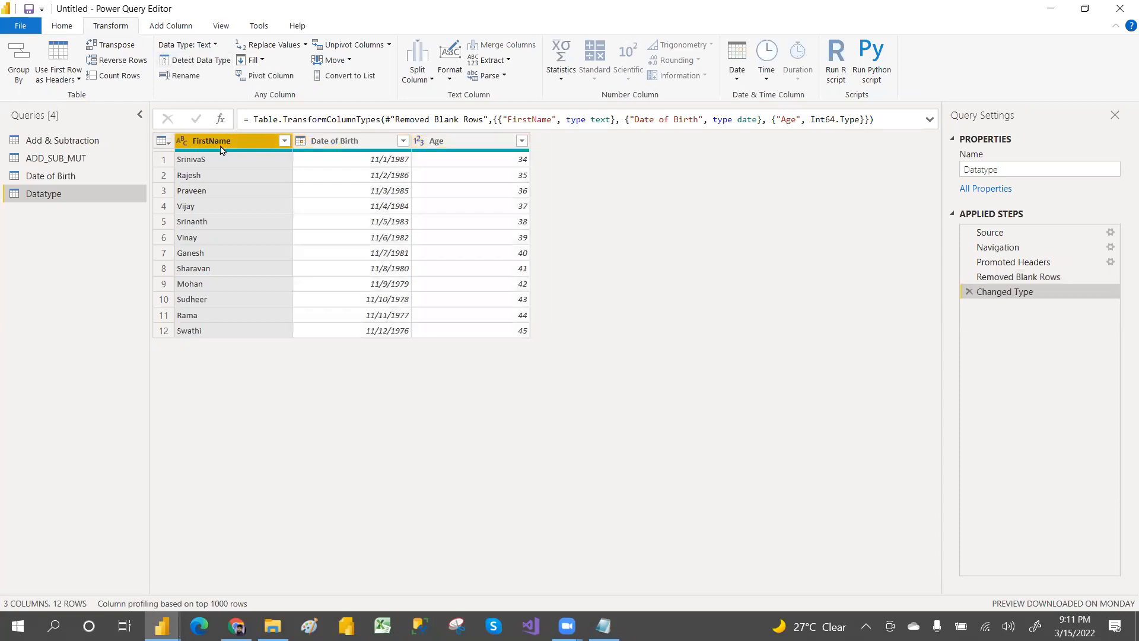
pyautogui.keyDown('ctrl'); pyautogui.click(349, 148); pyautogui.keyUp('ctrl')
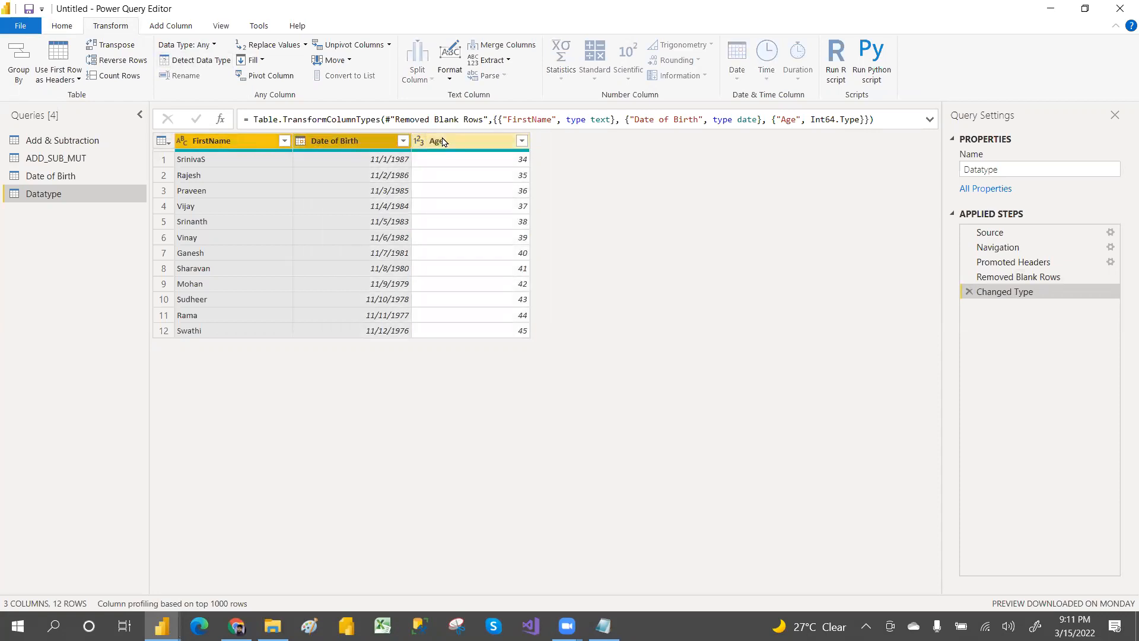
pyautogui.keyDown('ctrl'); pyautogui.click(441, 142); pyautogui.keyUp('ctrl')
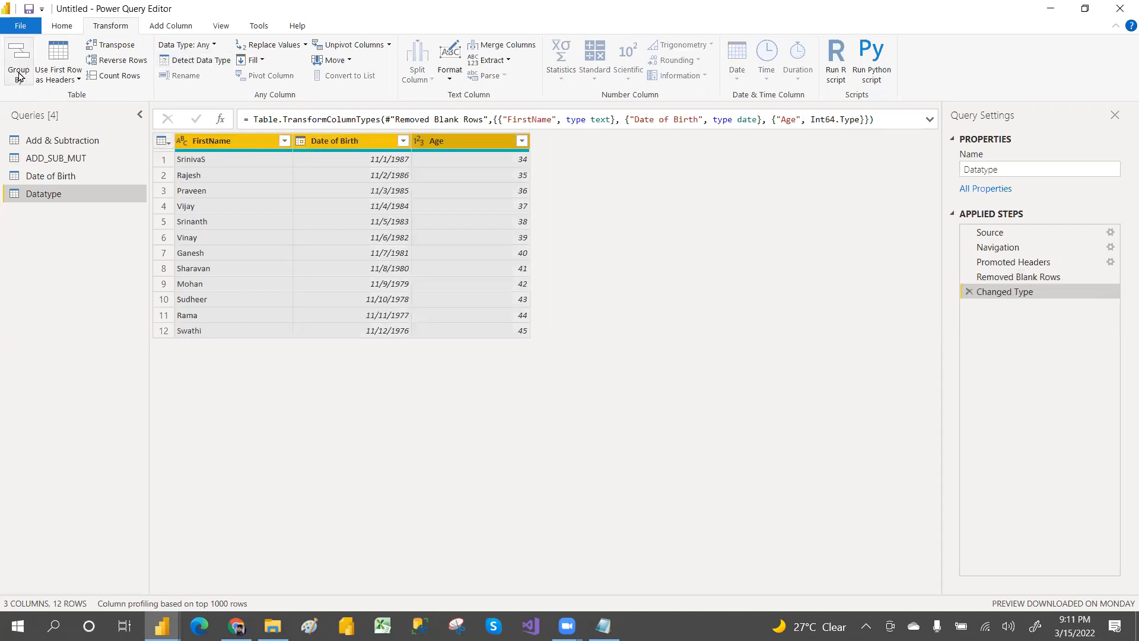
pyautogui.click(61, 27)
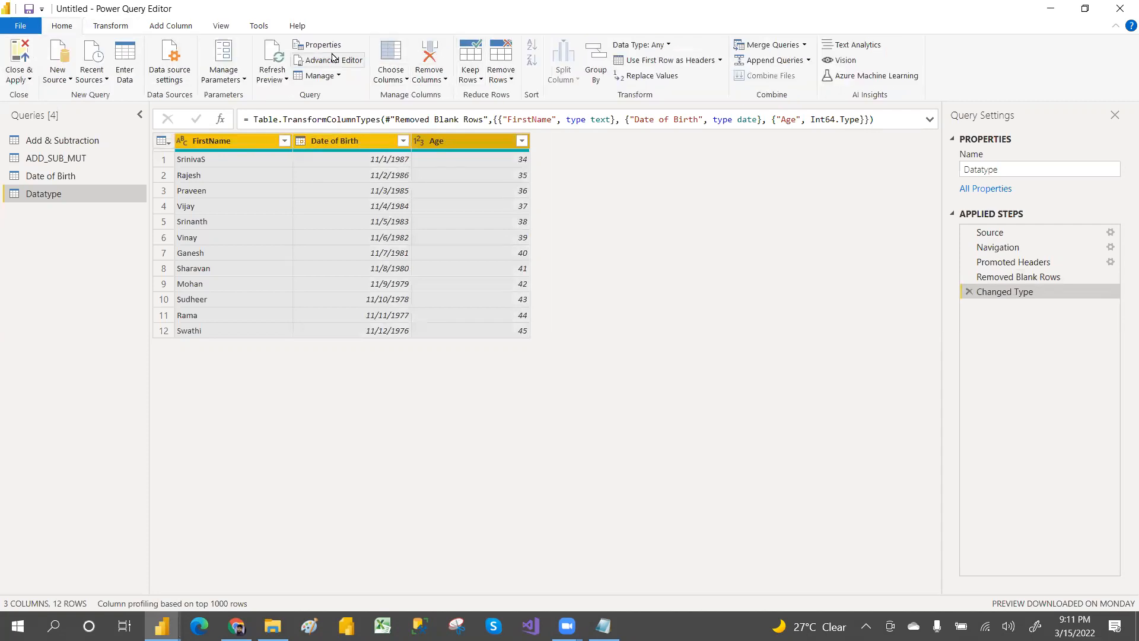
pyautogui.click(128, 62)
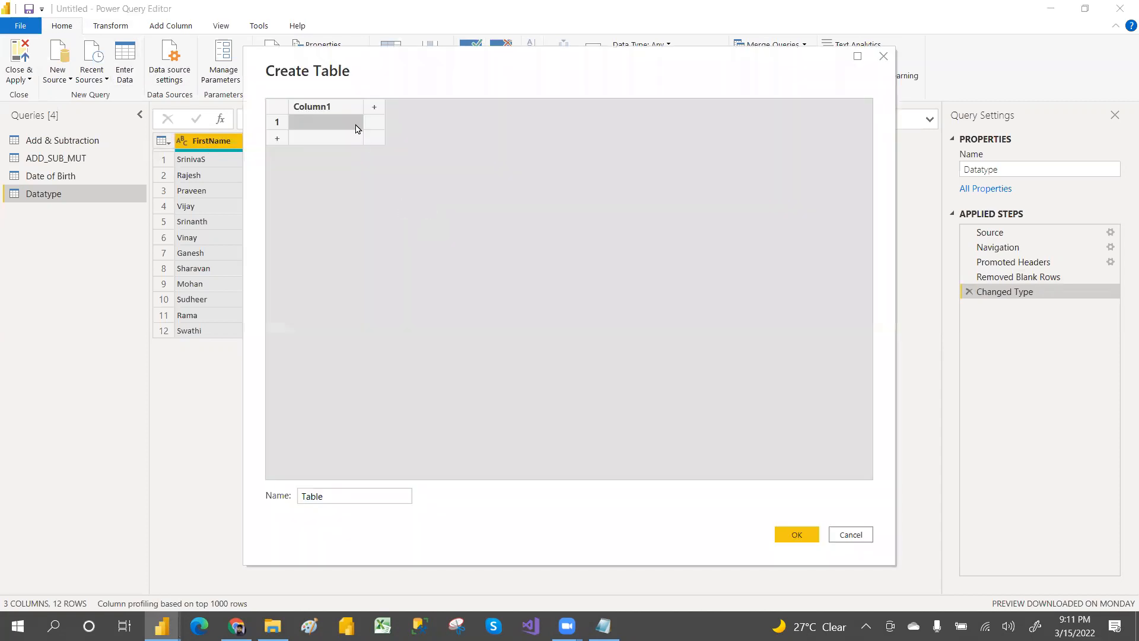
pyautogui.write('FirstName\tDate of Birth\tAge SrinivaS\t11/1/1987\t34 Rajesh\t11/2/1986\t35 Praveen\t11/3/1985\t36 Vijay\t11/4/1984\t37 Srinanth\t11/5/1983\t38 Vinay\t11/6/1982\t39 Ganesh\t11/7/1981\t40 Sharavan\t11/8/1980\t41 Mohan\t11/9/1979\t42 Sudheer\t11/10/1978\t43 Rama\t11/11/1977\t44 Swathi\t11/12/1976\t45')
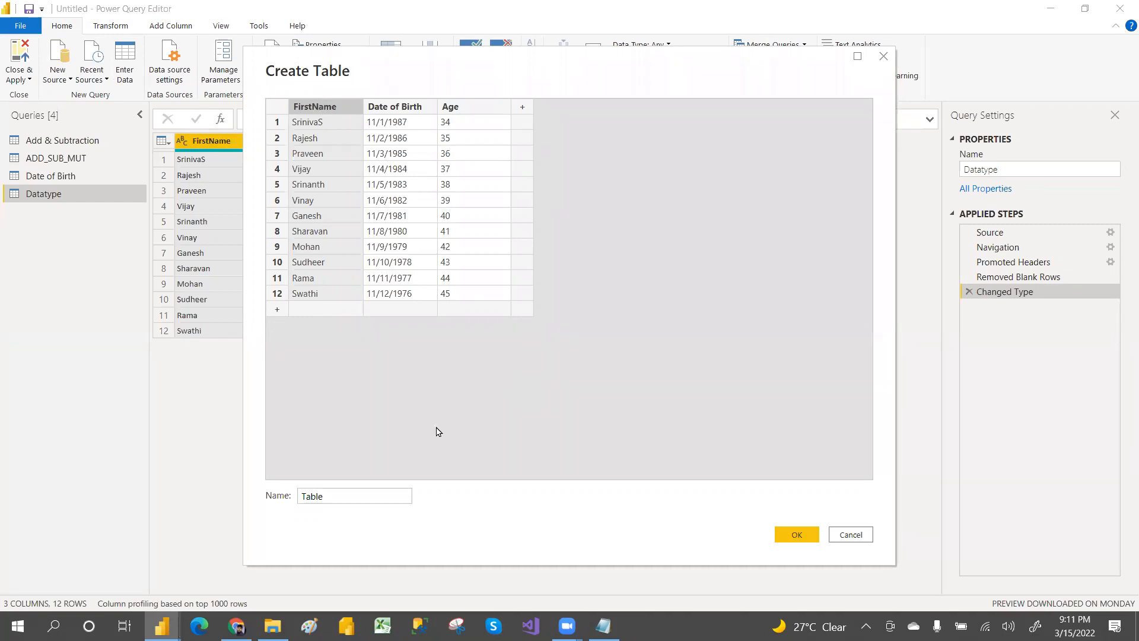
pyautogui.click(341, 492)
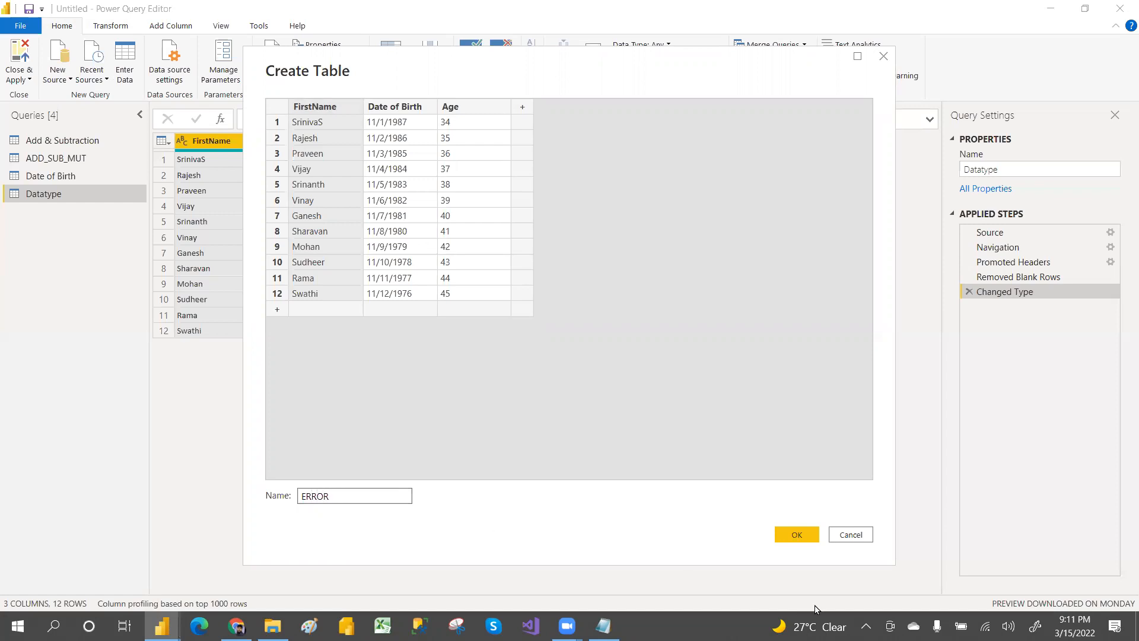
pyautogui.click(796, 535)
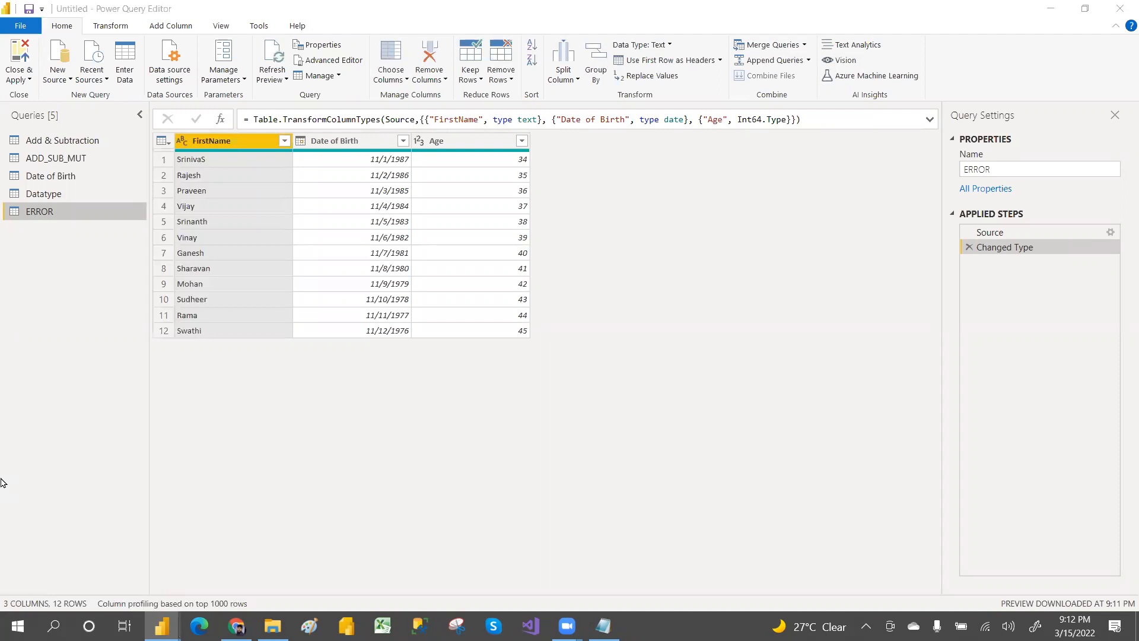
# Check the data types of the Date of Birth and Age columns in the ERROR query
pyautogui.click(77, 294)
pyautogui.hotkey('alt', 'Tab')
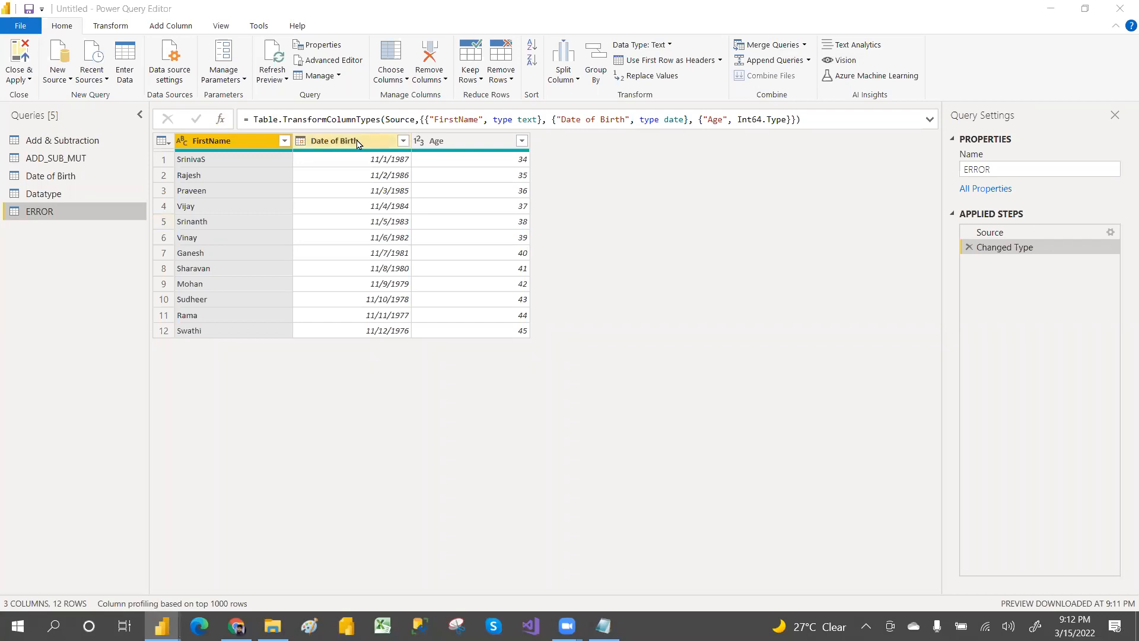
pyautogui.click(328, 146)
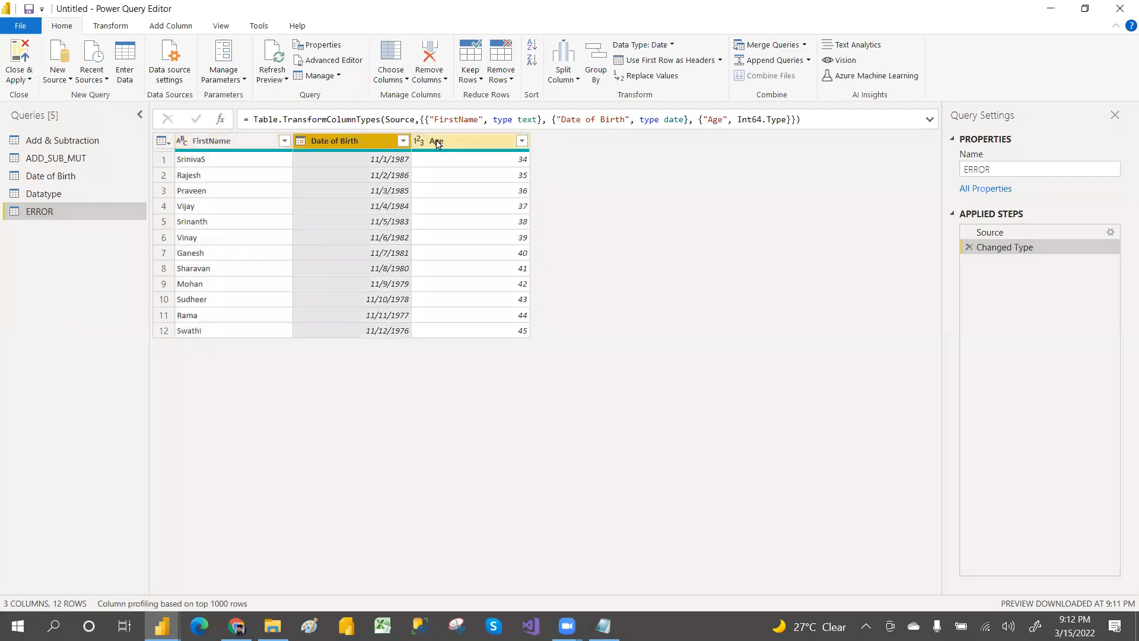
pyautogui.click(437, 144)
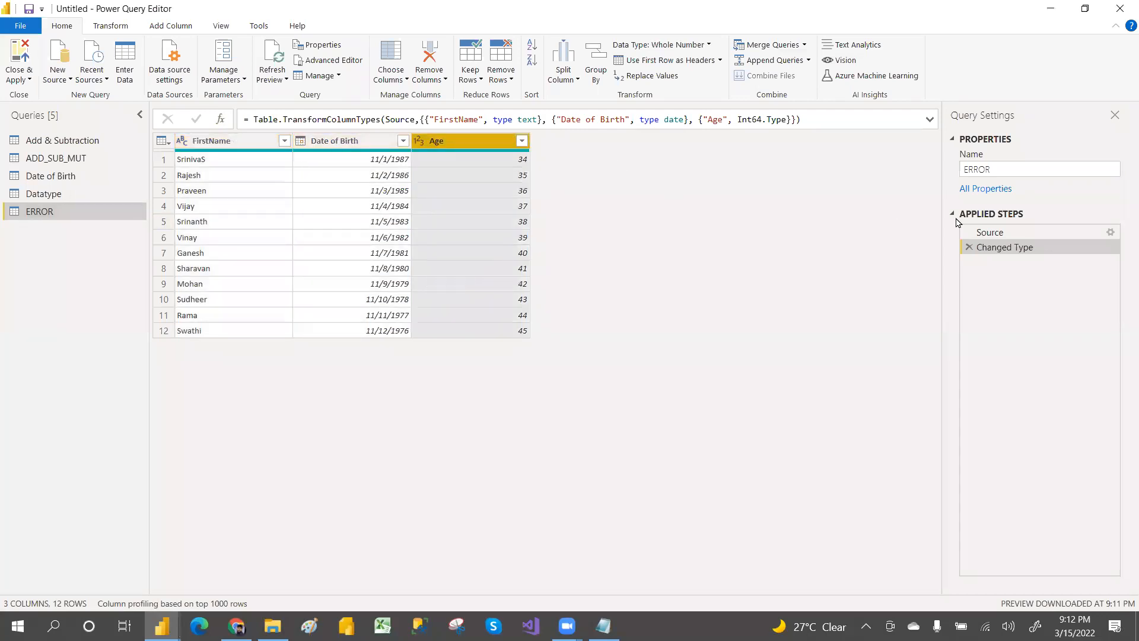
# Edit the ERROR query's source table, replacing the Date of Birth values in row 4 with *&^ and row 6 with (*&
pyautogui.click(1110, 233)
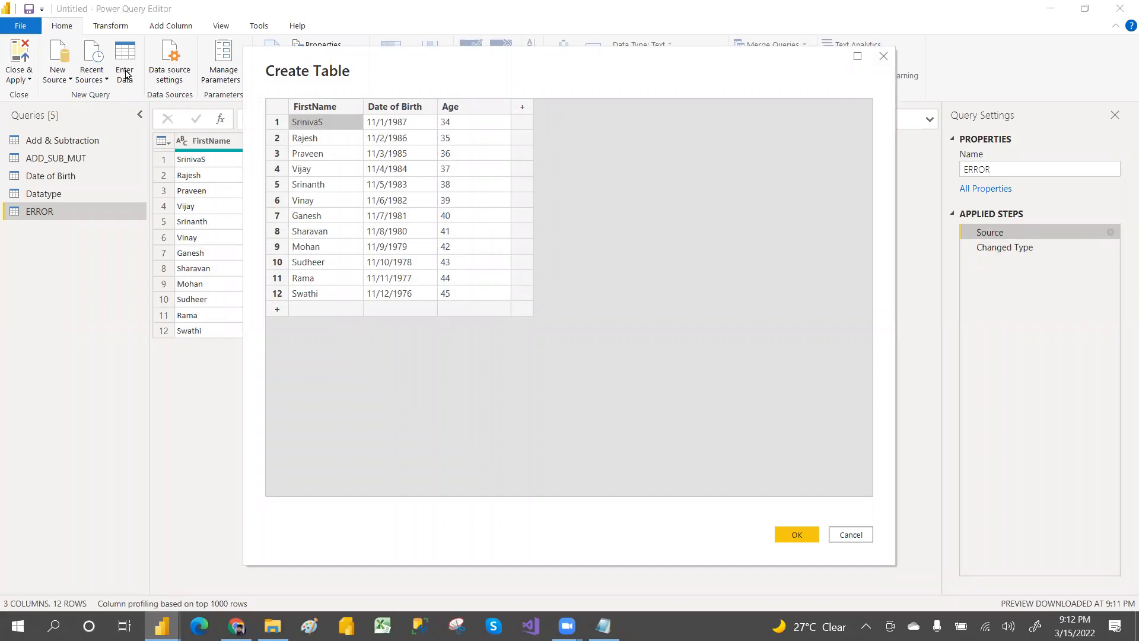
pyautogui.click(394, 170)
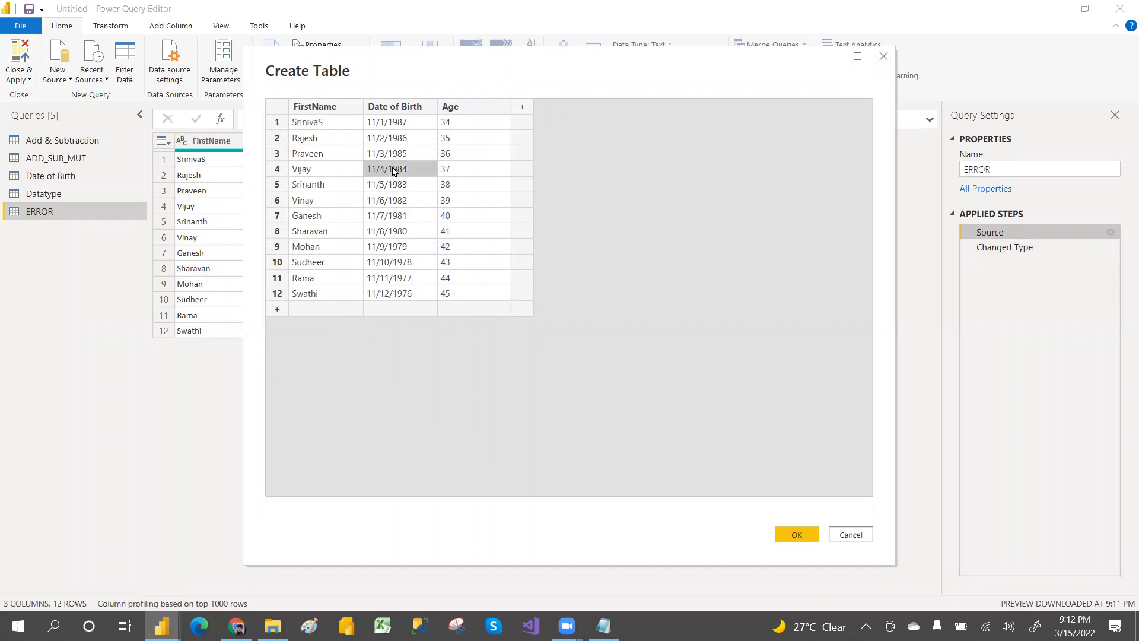
pyautogui.write('*')
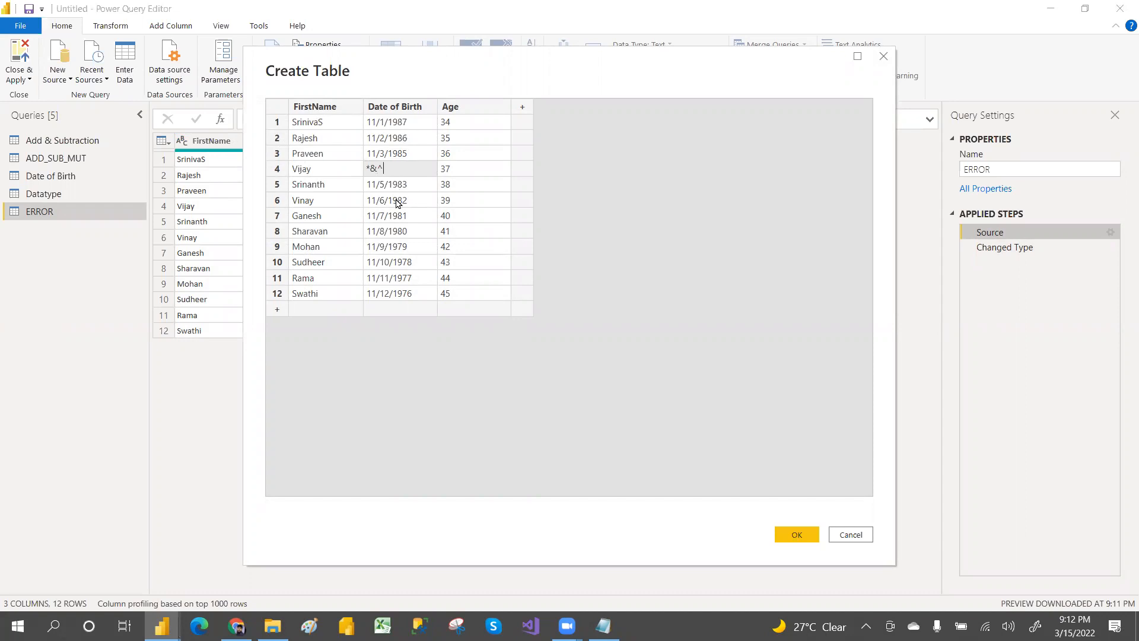
pyautogui.click(397, 204)
pyautogui.write('(*&')
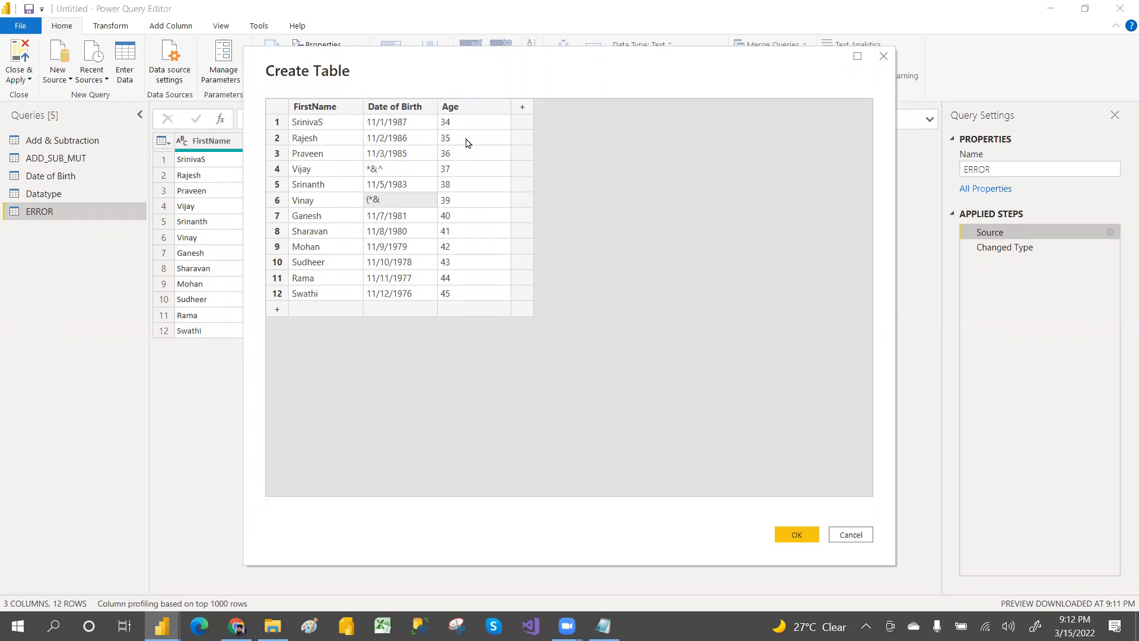
# Replace the Age values in rows 2 and 7 of the source table with (*&
pyautogui.click(448, 140)
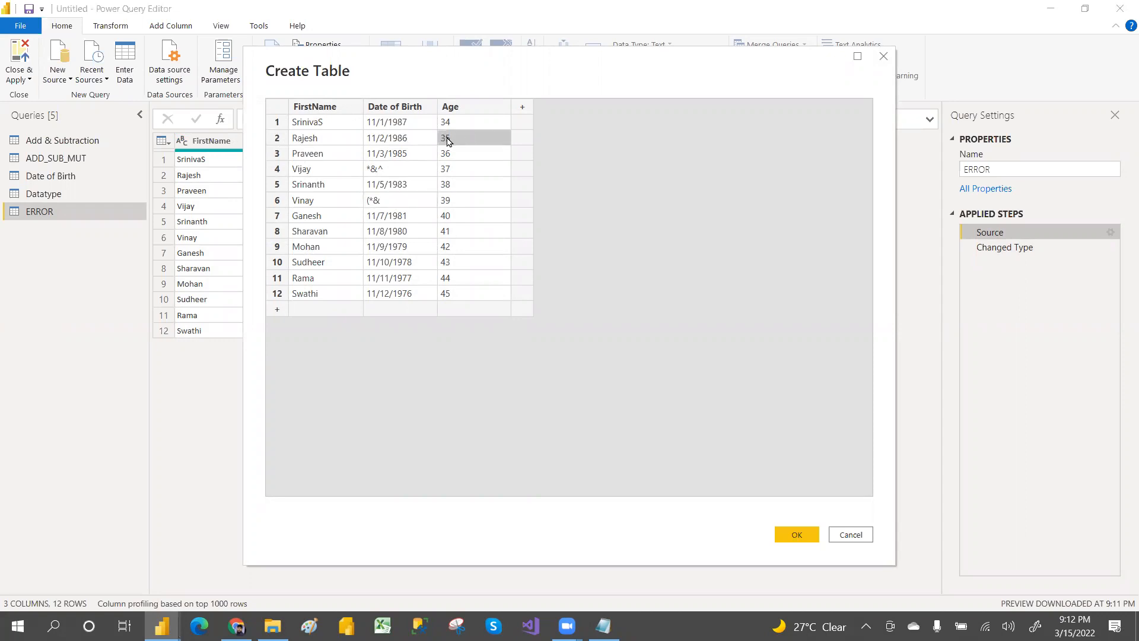
pyautogui.write('(*&')
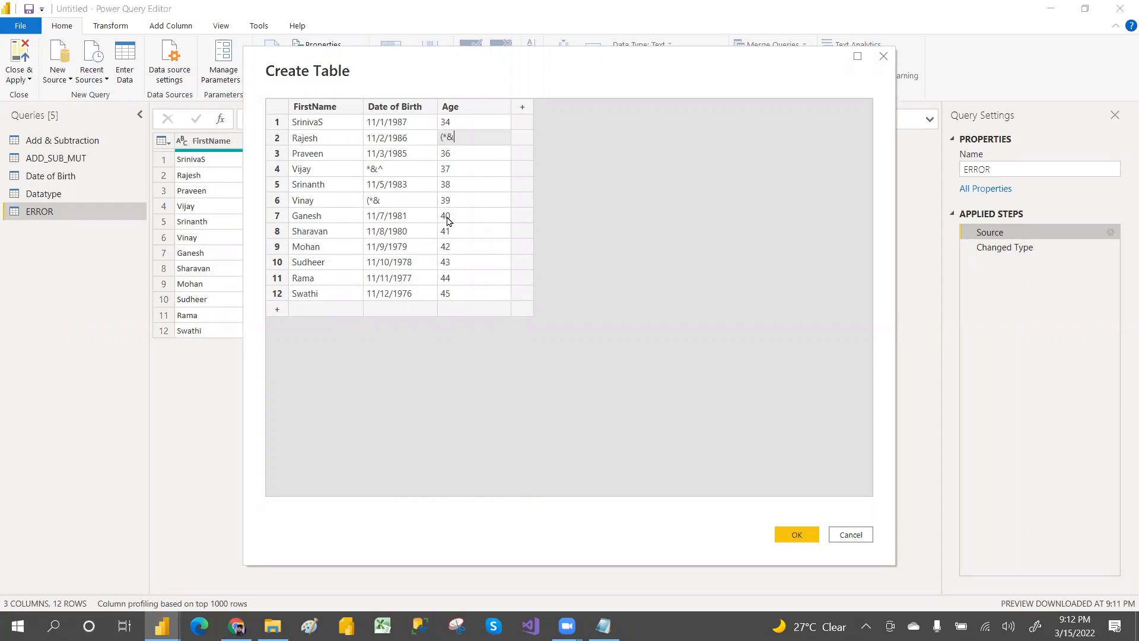
pyautogui.click(447, 219)
pyautogui.write('(*&')
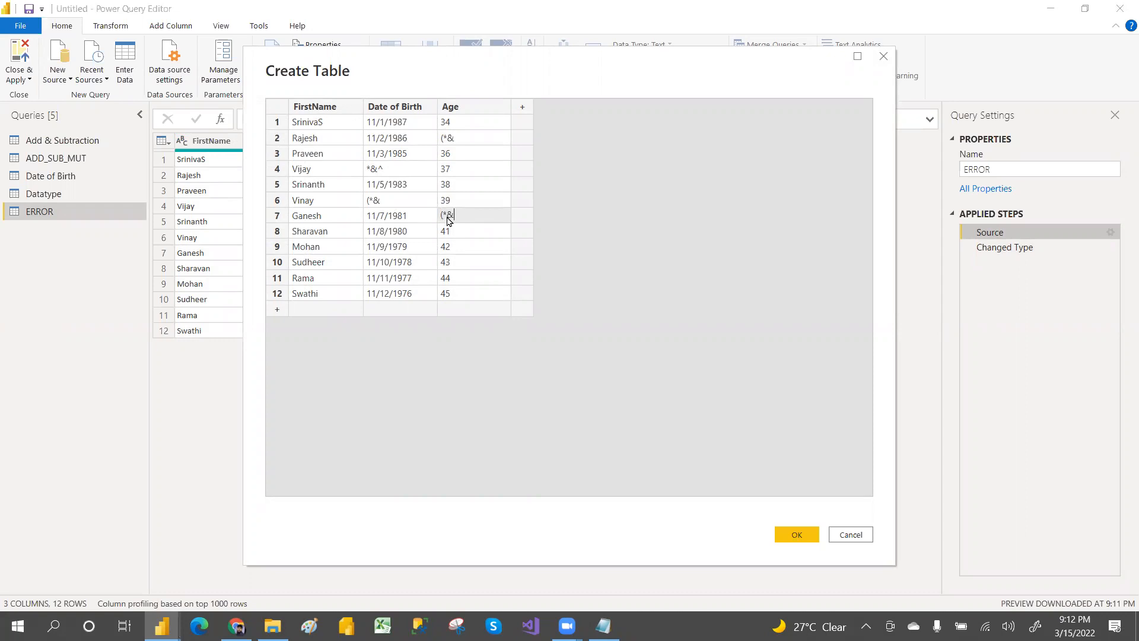
# Replace the Date of Birth value in row 9 with &*# and apply the source table edits
pyautogui.click(370, 249)
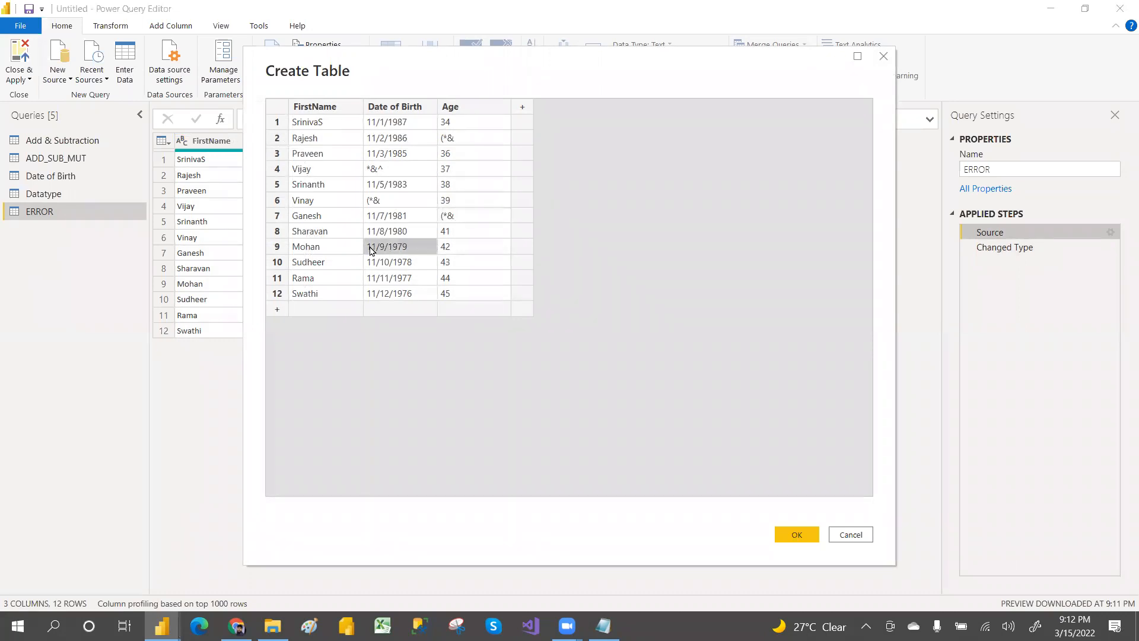
pyautogui.write('&*')
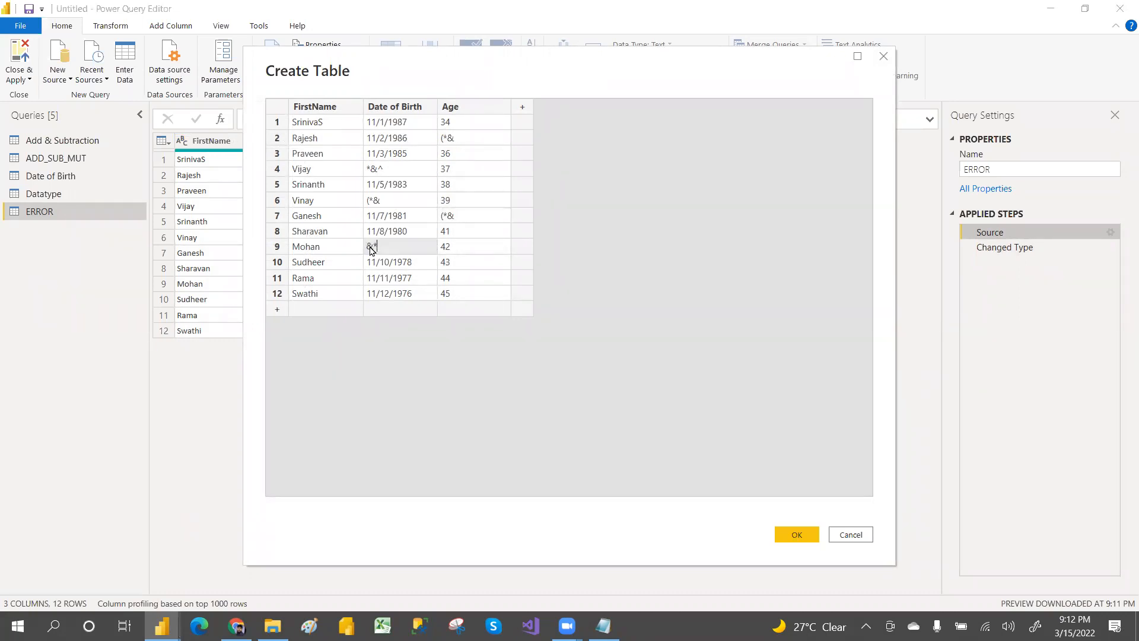
pyautogui.write('#')
pyautogui.click(472, 271)
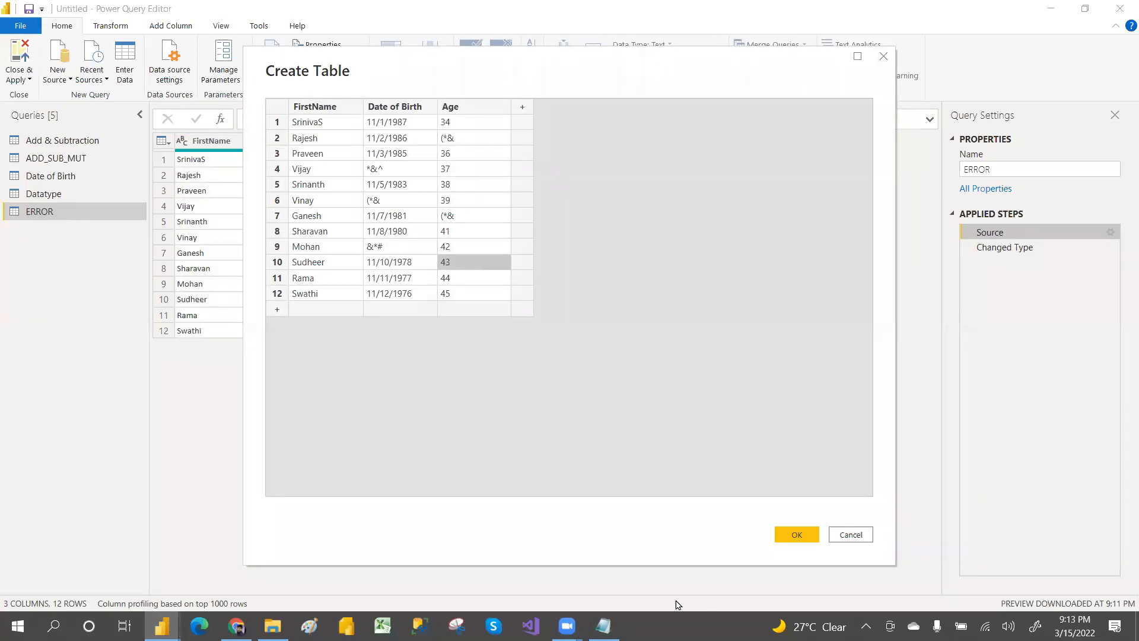
pyautogui.click(800, 531)
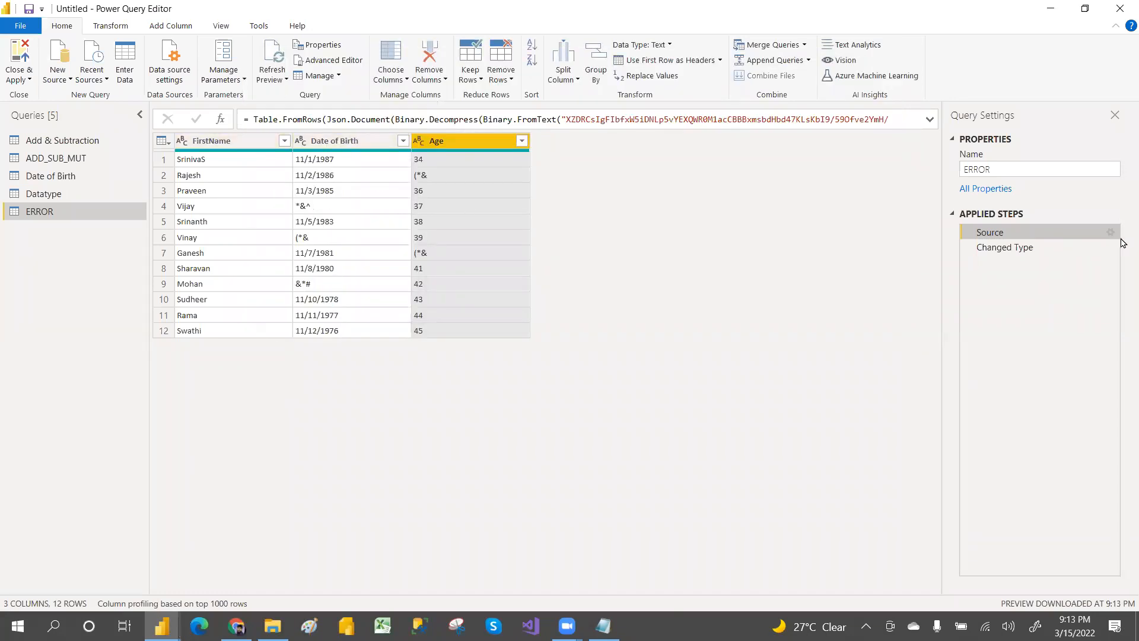
# View the Changed Type step and inspect the error details for the Age cells in rows 2 and 7
pyautogui.click(1047, 248)
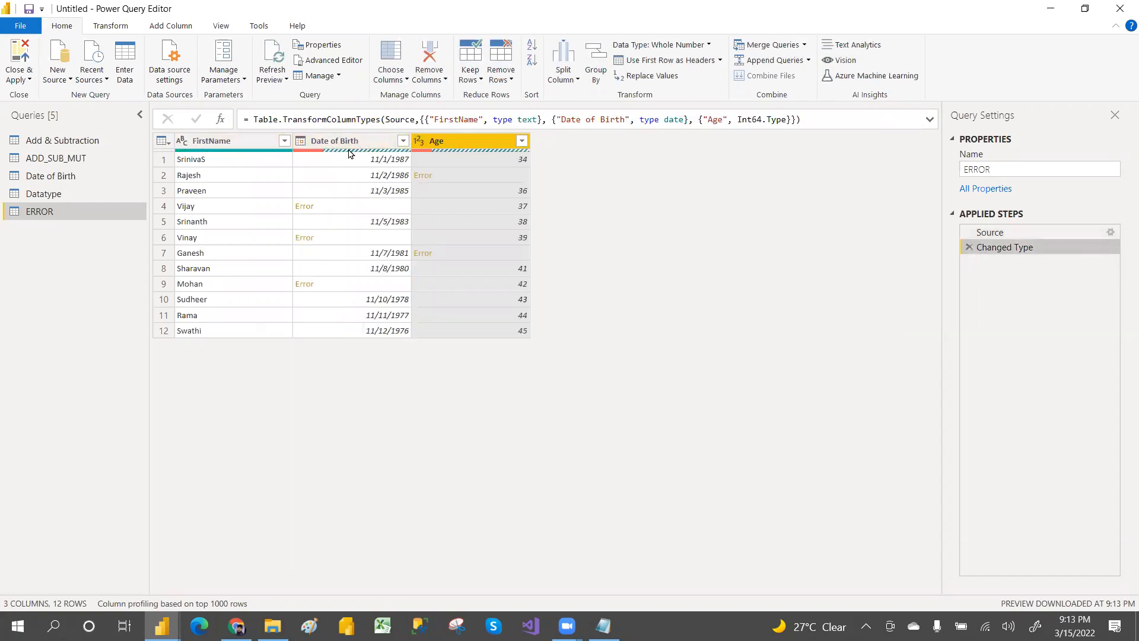
pyautogui.moveTo(350, 153)
pyautogui.click(519, 176)
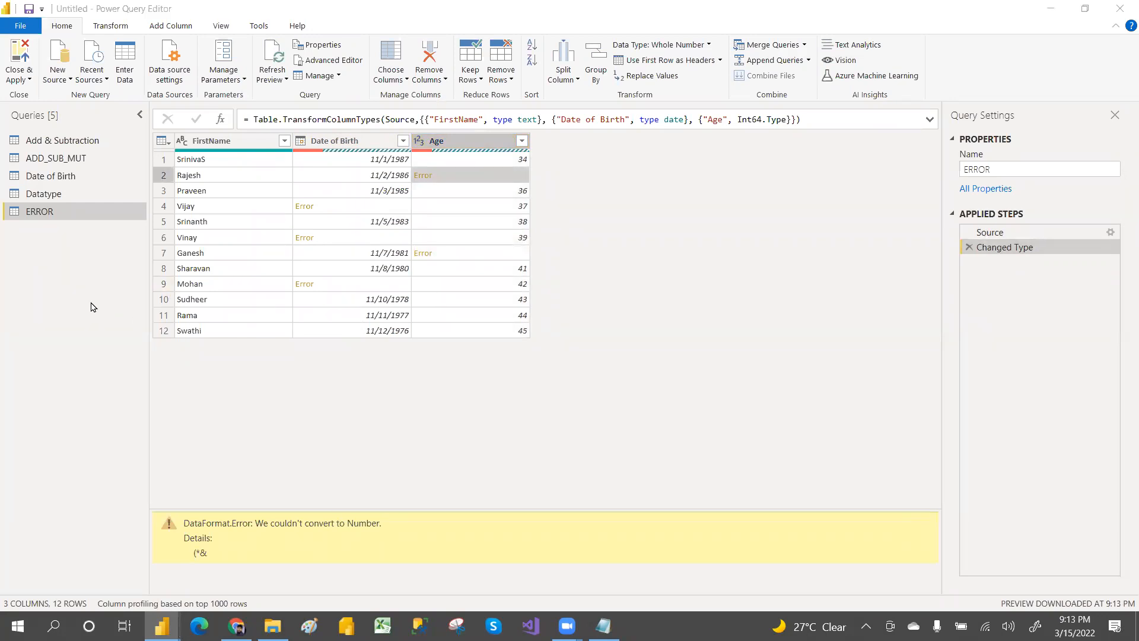
pyautogui.moveTo(301, 508); pyautogui.dragTo(313, 457)
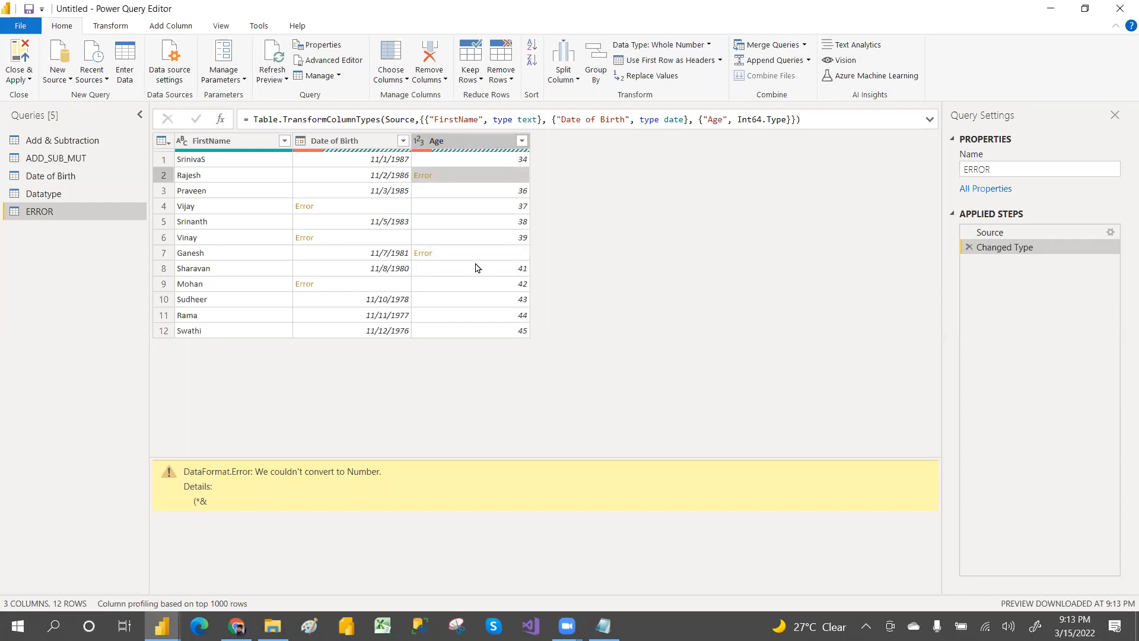
pyautogui.click(497, 254)
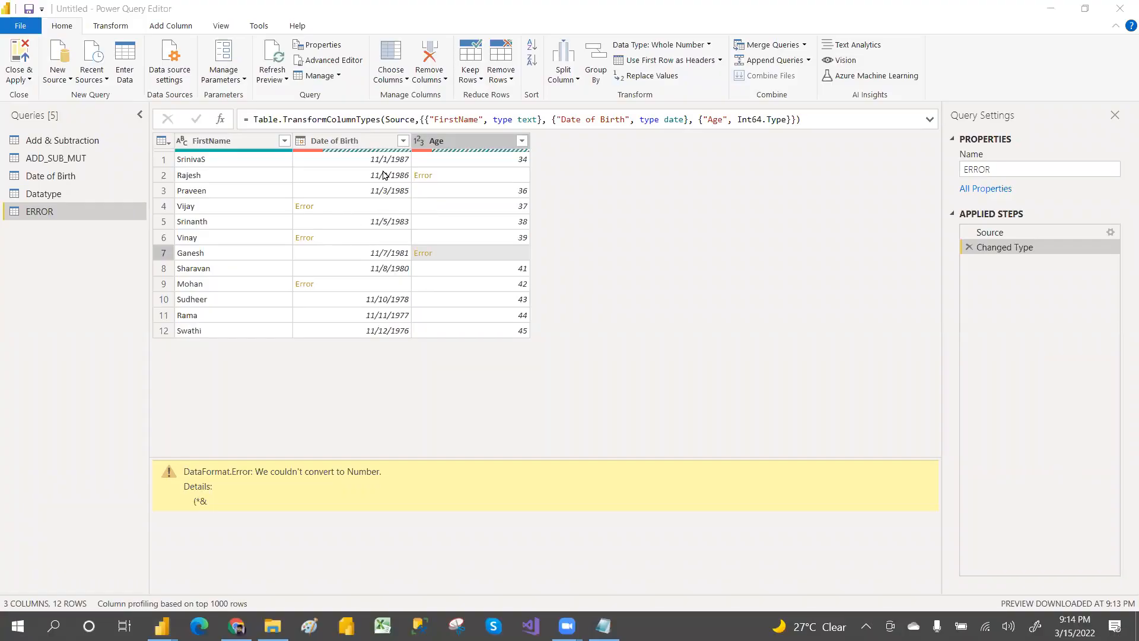
# Duplicate the ERROR query and rename the copy KEEP ERROR
pyautogui.click(481, 81)
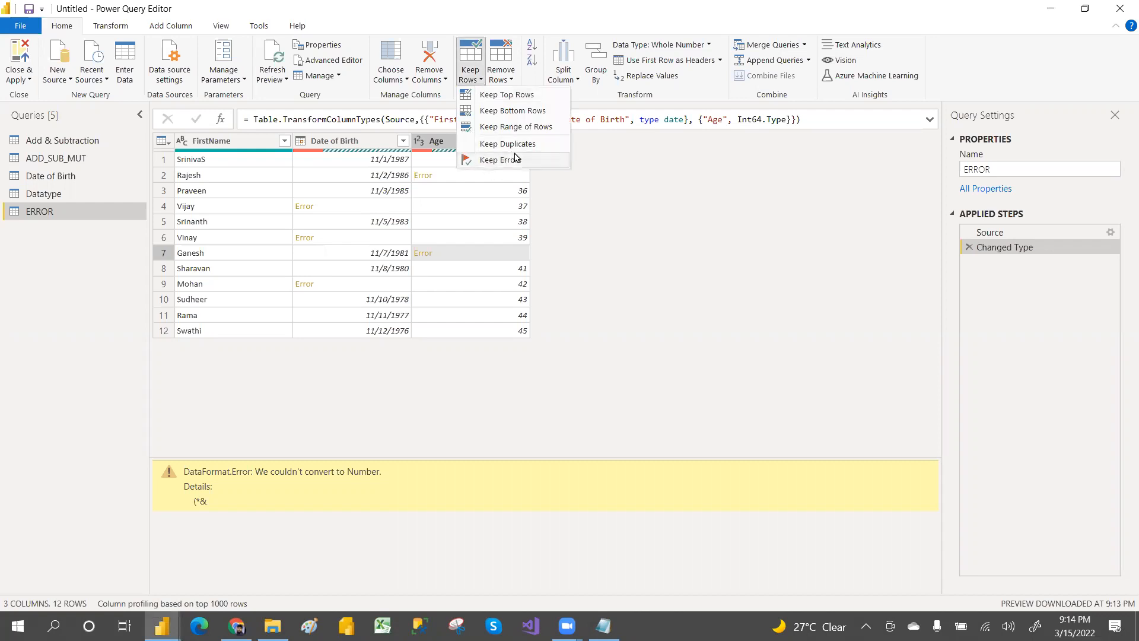
pyautogui.rightClick(57, 214)
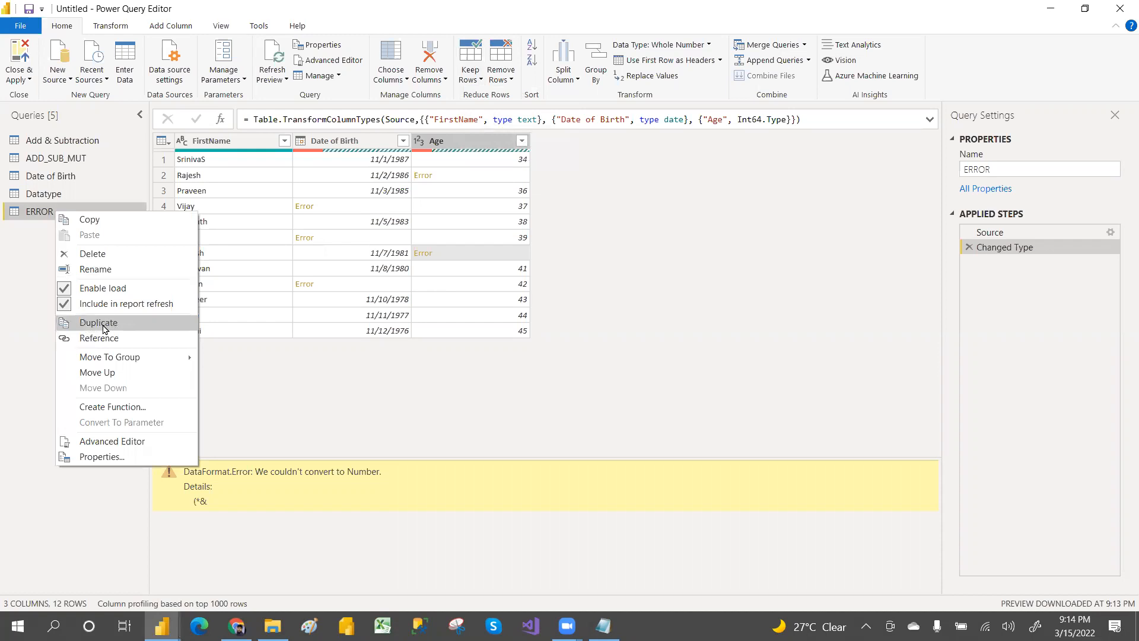
pyautogui.click(76, 323)
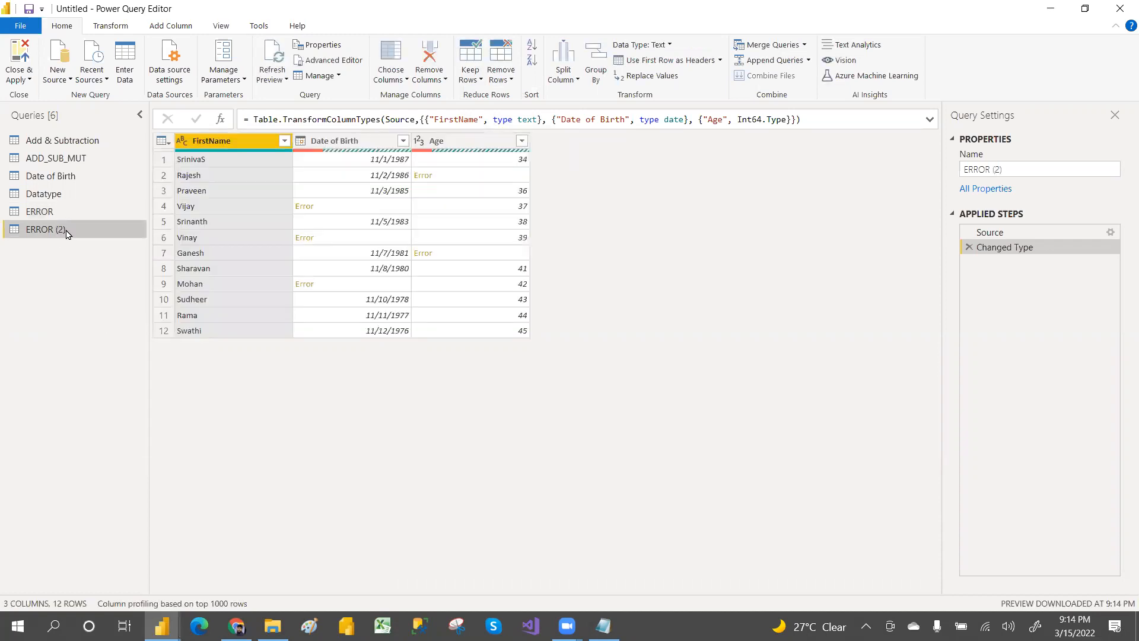
pyautogui.doubleClick(64, 230)
pyautogui.click(65, 229)
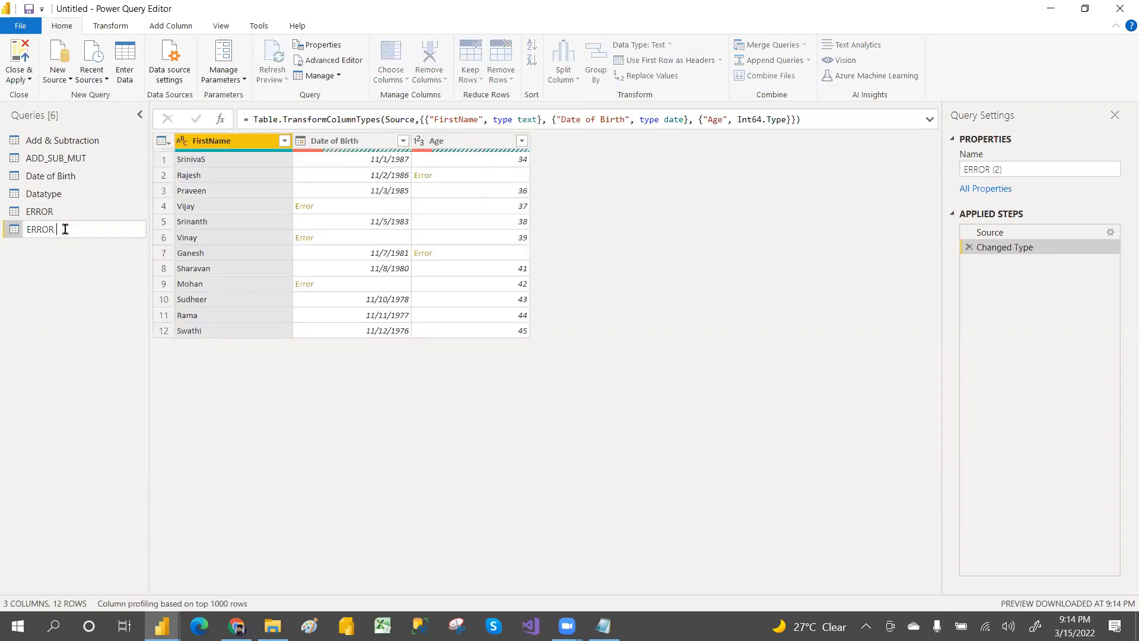
pyautogui.write('KEEP')
pyautogui.click(80, 305)
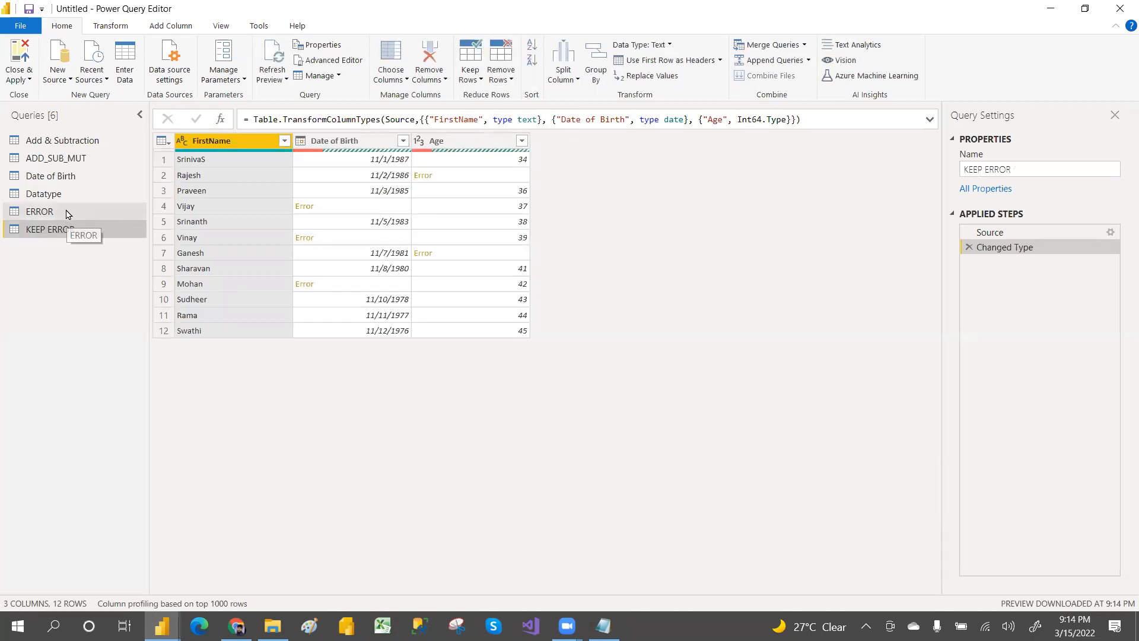
# Select the original ERROR query and open its name for editing
pyautogui.click(66, 213)
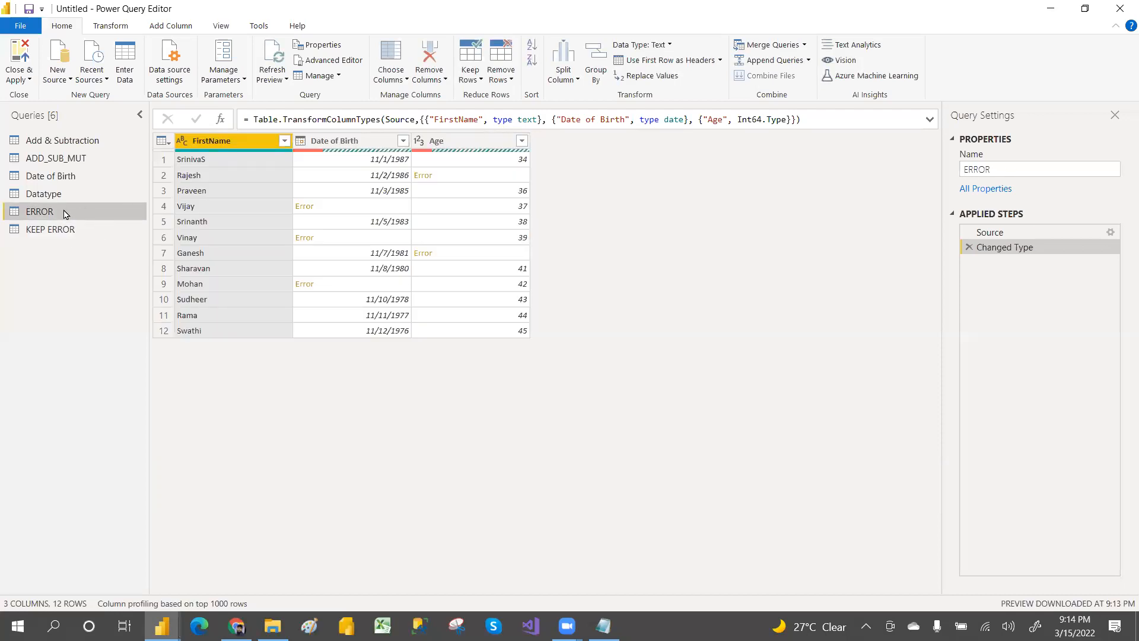
pyautogui.doubleClick(66, 213)
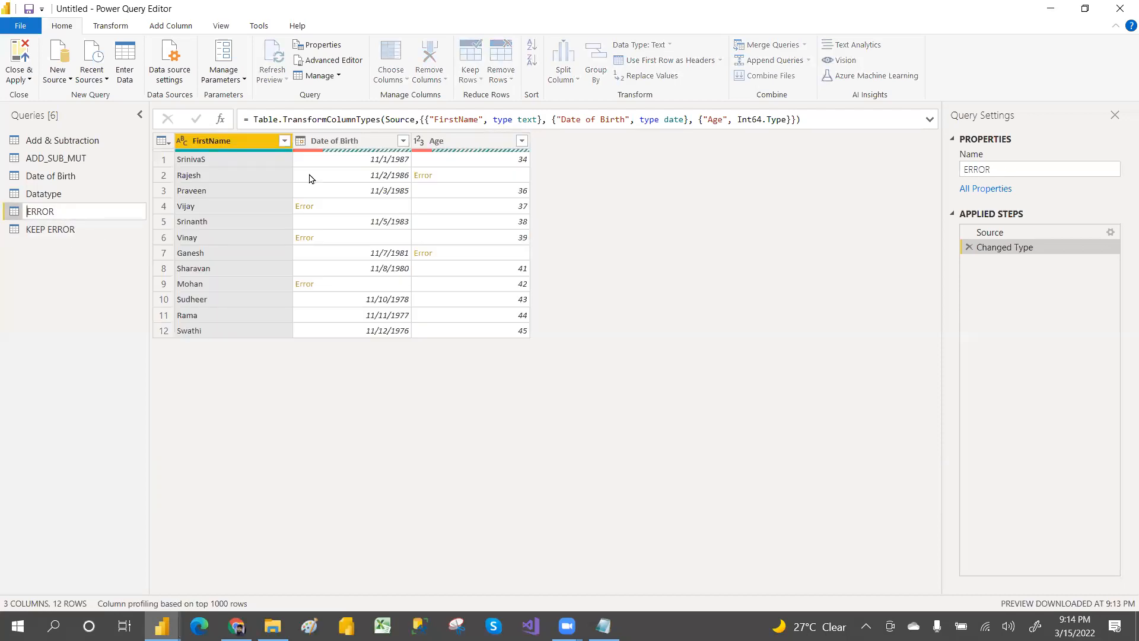
# Remove the rows with errors in the Date of Birth and Age columns of the ERROR query
pyautogui.click(363, 147)
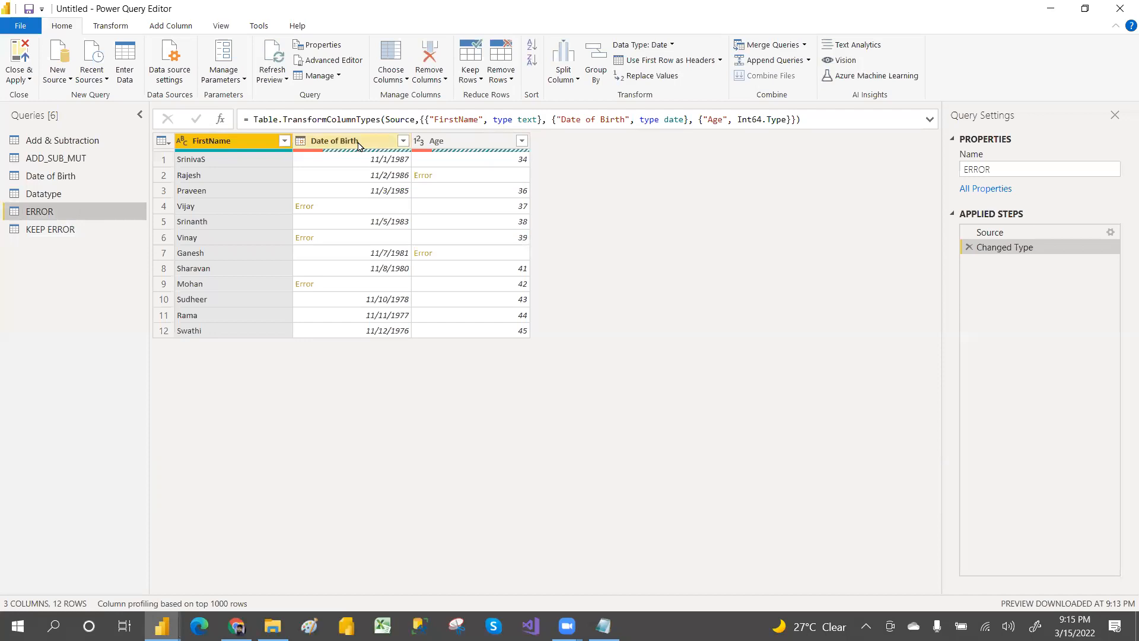
pyautogui.click(358, 145)
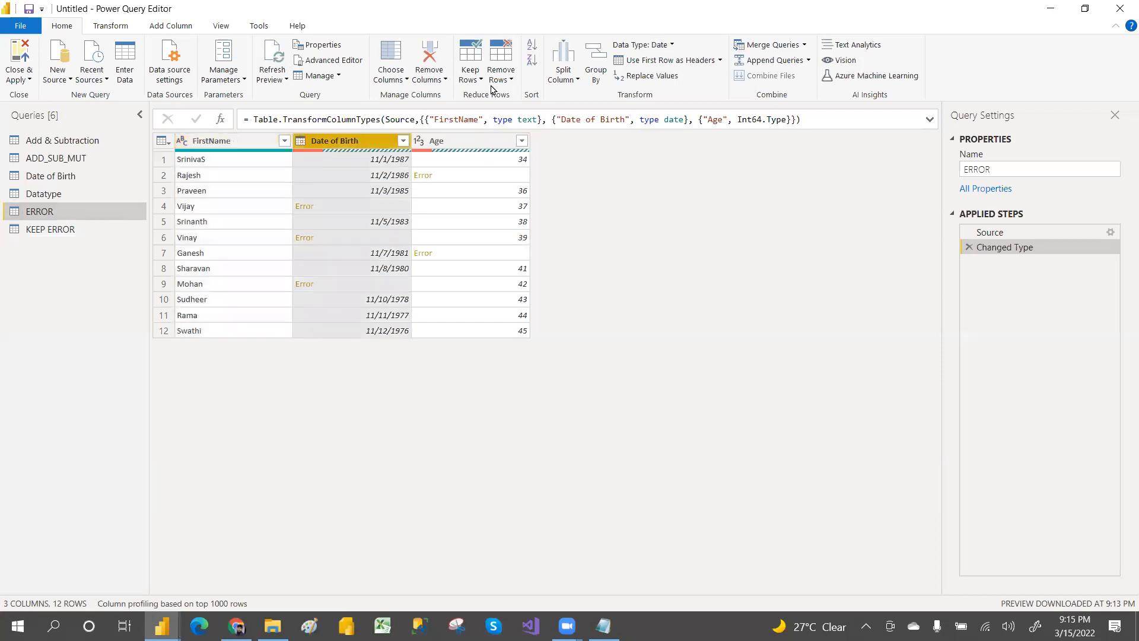
pyautogui.keyDown('ctrl'); pyautogui.click(478, 145); pyautogui.keyUp('ctrl')
pyautogui.click(513, 82)
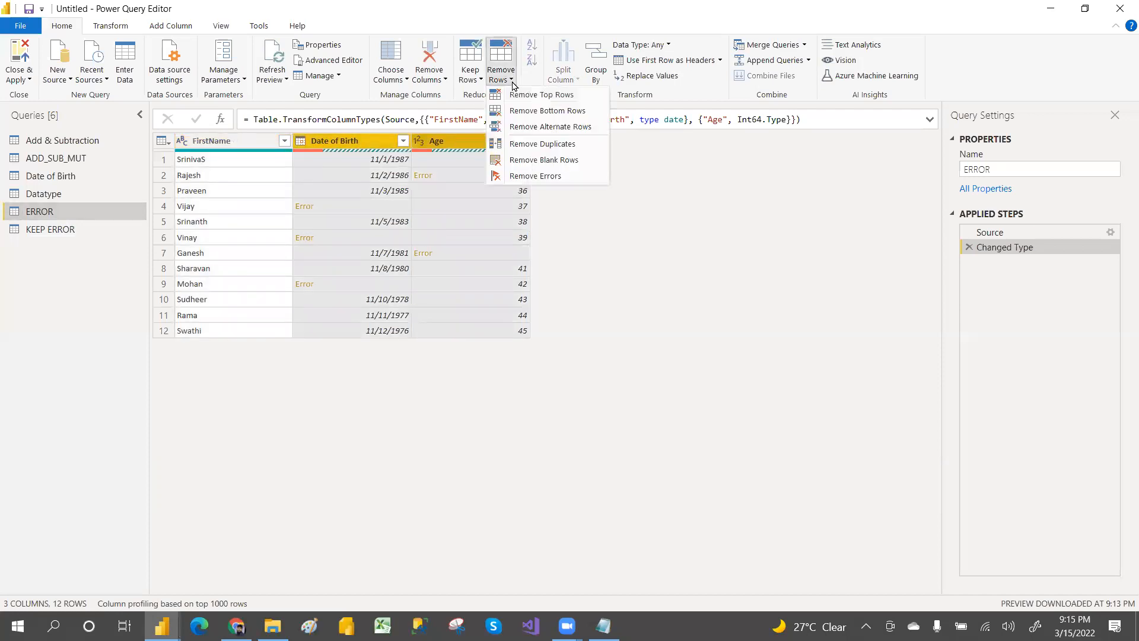
pyautogui.click(533, 176)
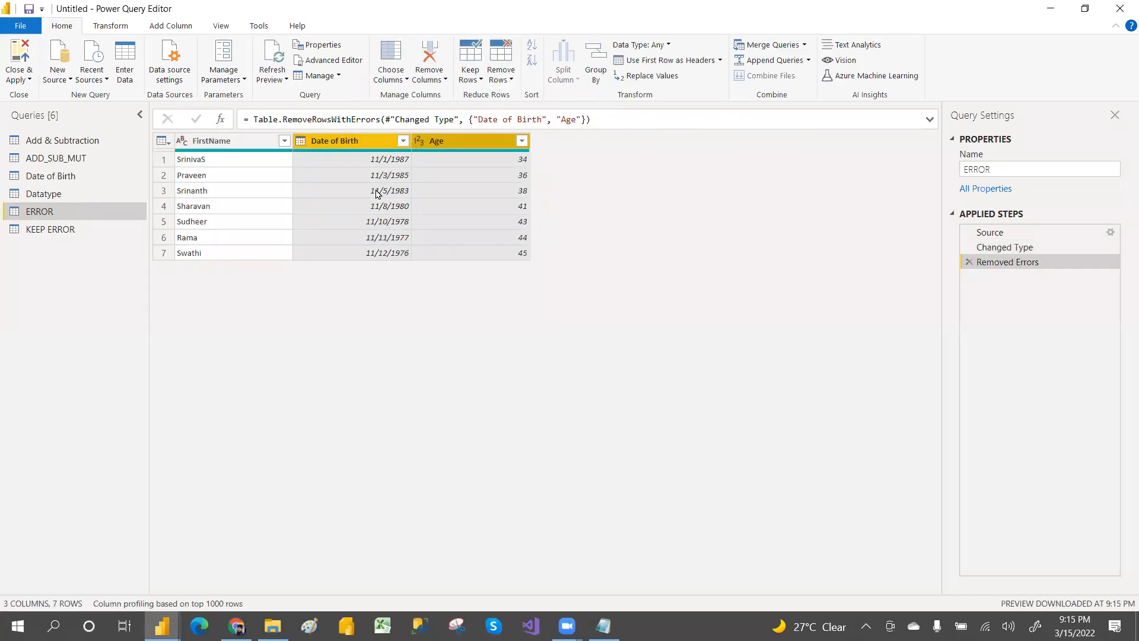
# In the KEEP ERROR query, keep only the rows with errors in the Date of Birth and Age columns
pyautogui.click(66, 231)
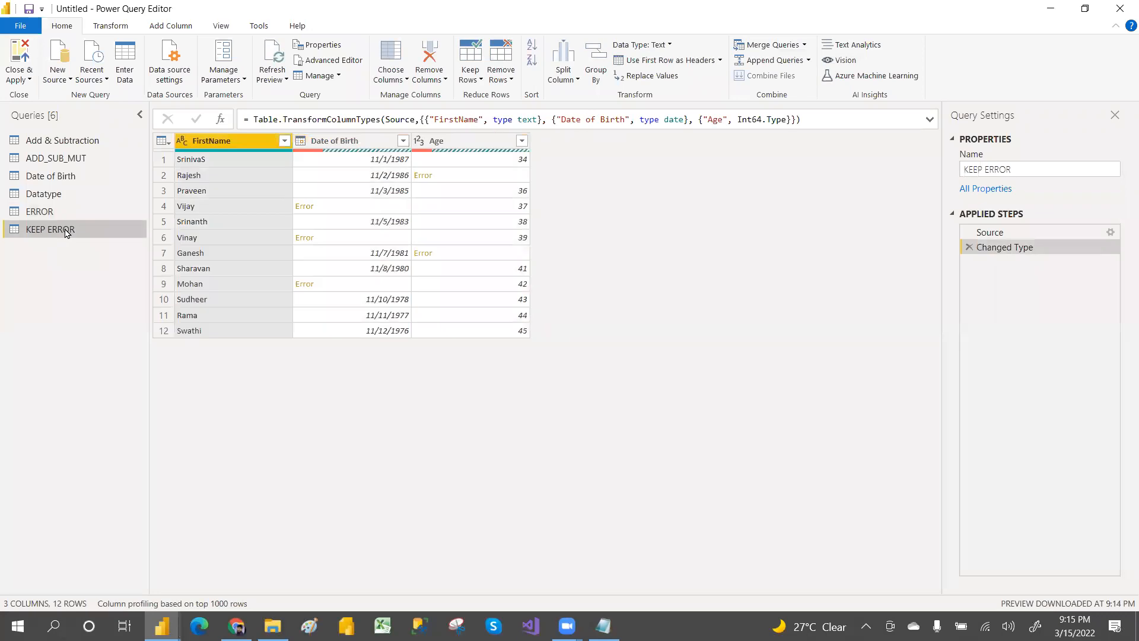
pyautogui.click(340, 140)
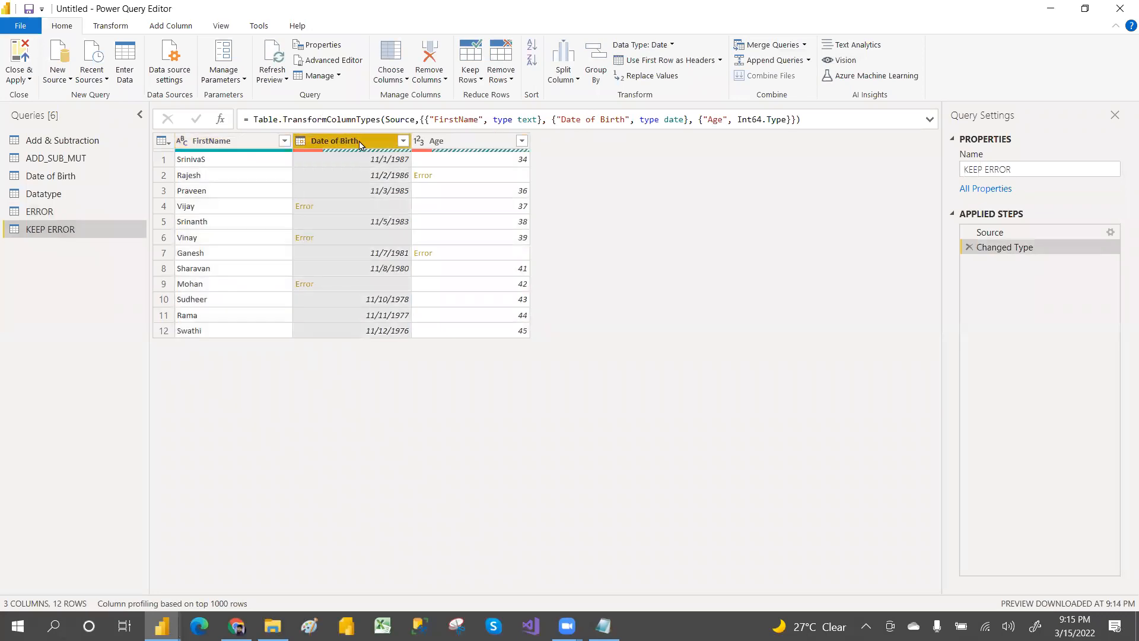
pyautogui.keyDown('ctrl'); pyautogui.click(436, 141); pyautogui.keyUp('ctrl')
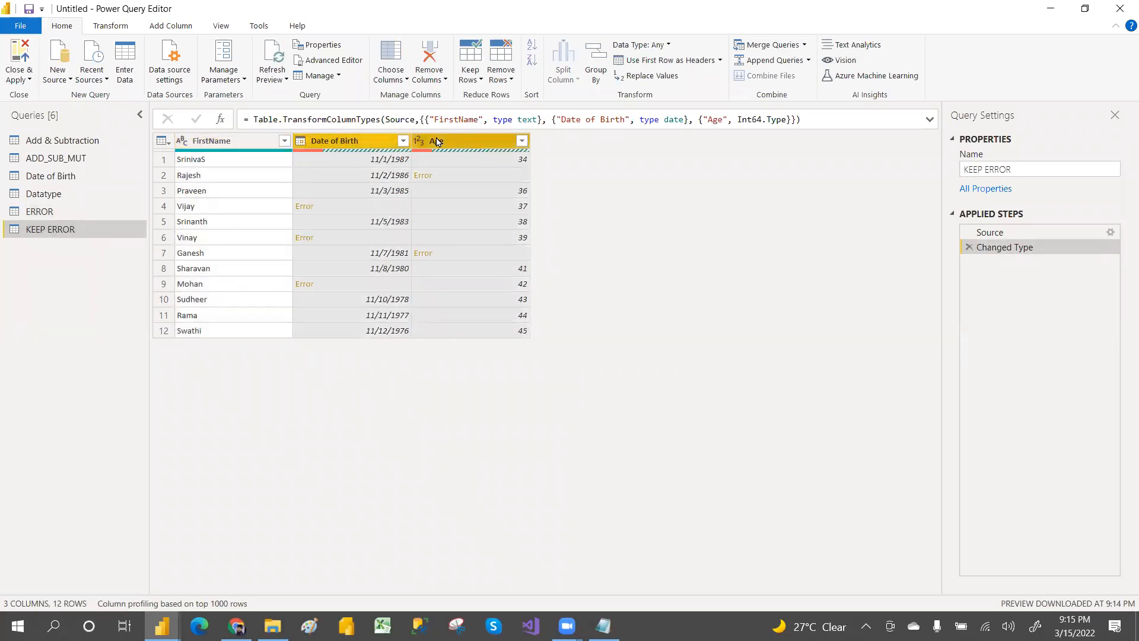
pyautogui.click(509, 81)
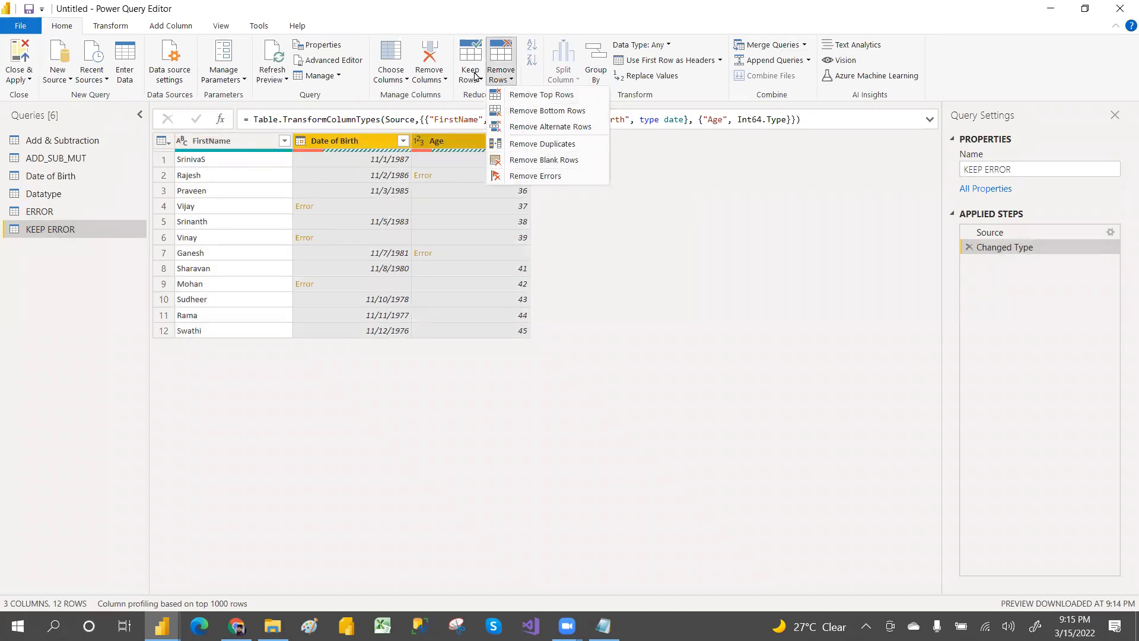
pyautogui.click(475, 77)
pyautogui.click(498, 161)
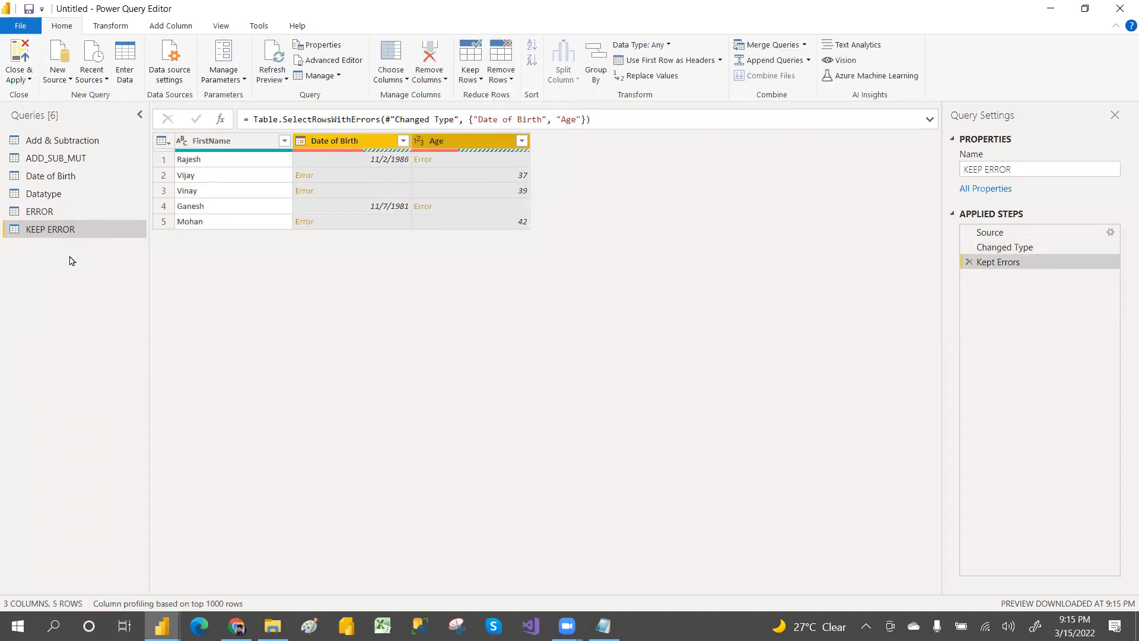
# Delete the Removed Errors applied step from the ERROR query
pyautogui.click(59, 213)
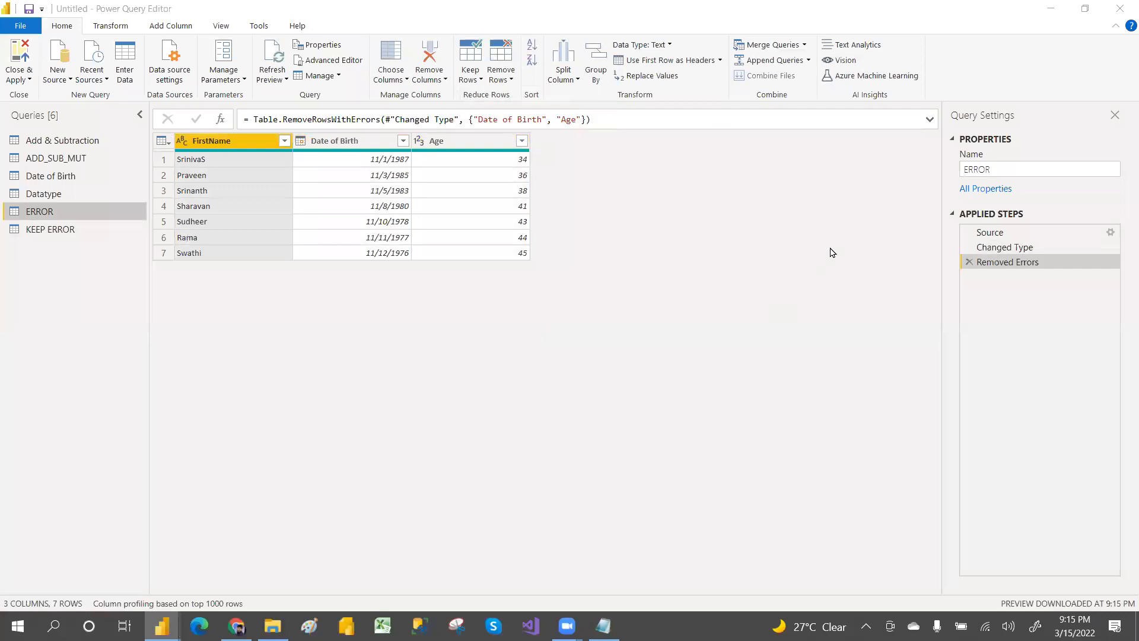
pyautogui.click(969, 262)
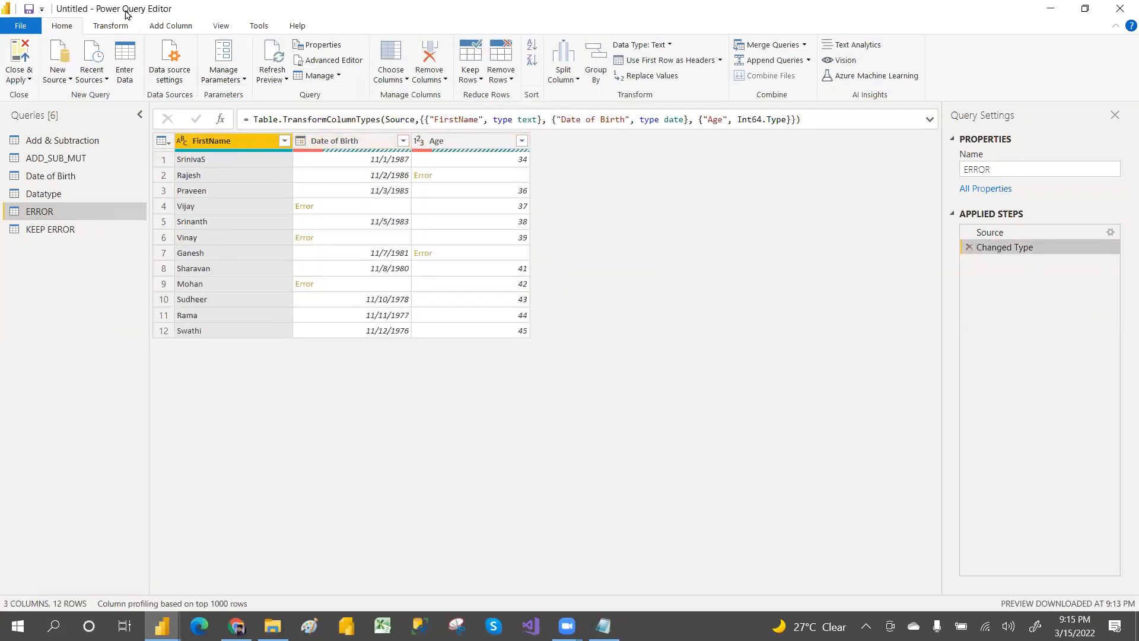
# Start Replace Errors on the Date of Birth column of the ERROR query with 03/15/2022 as the replacement value
pyautogui.click(117, 25)
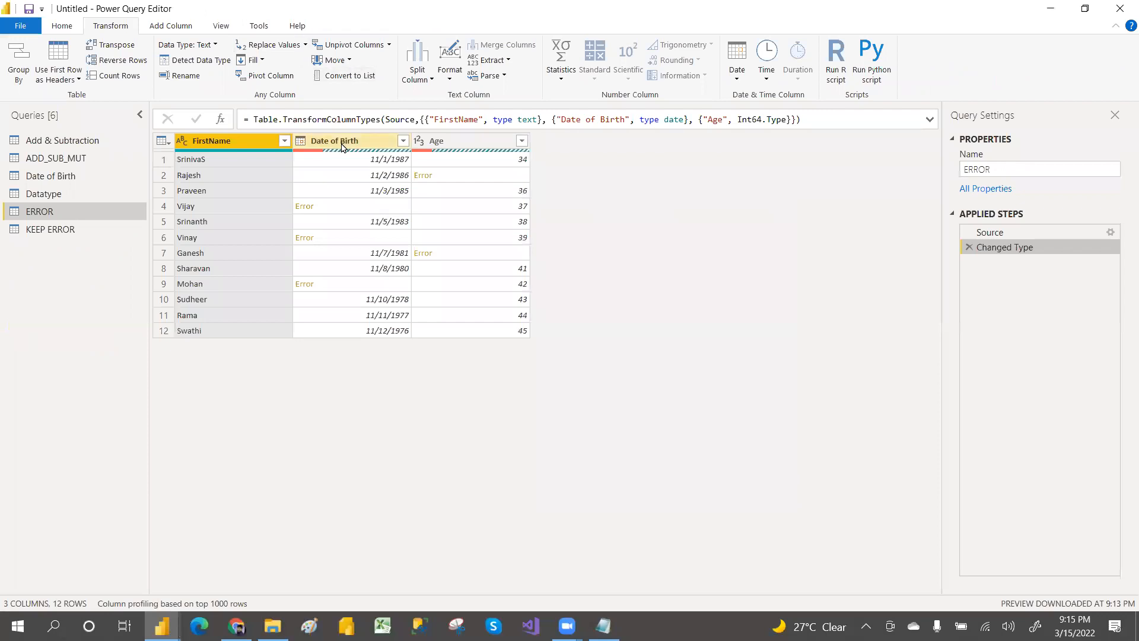
pyautogui.click(342, 146)
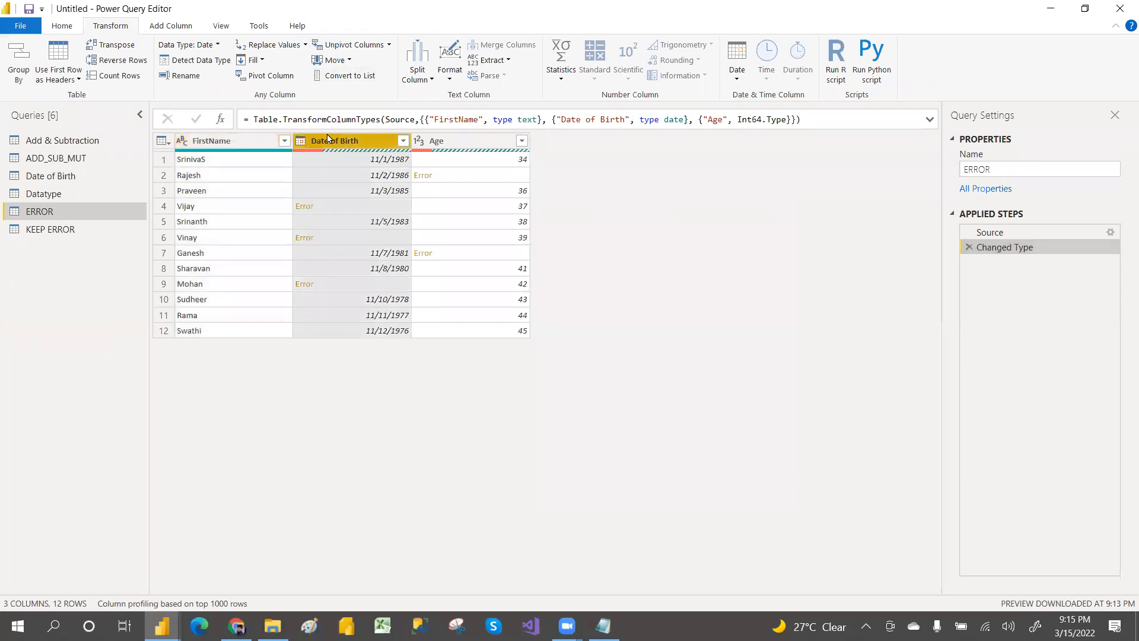
pyautogui.click(306, 47)
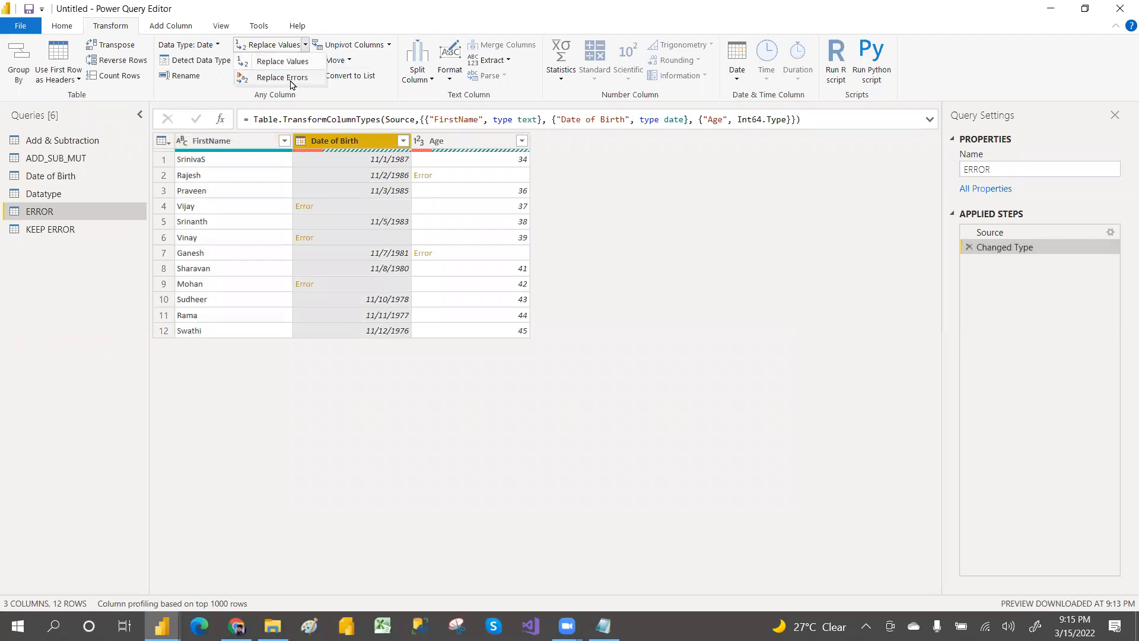
pyautogui.click(291, 79)
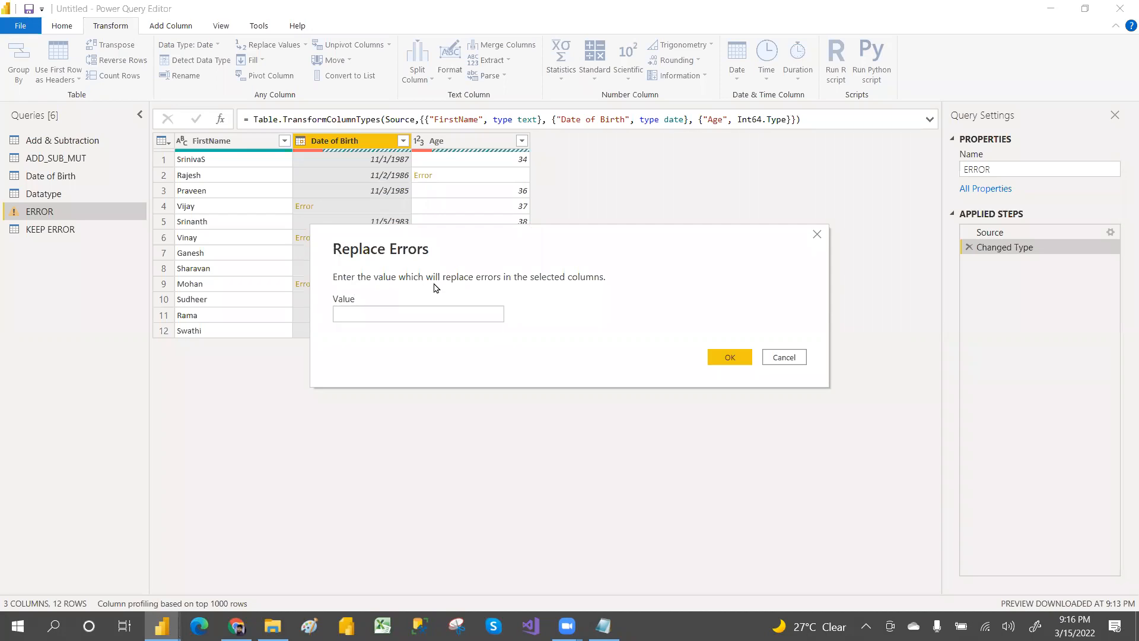
pyautogui.click(406, 315)
pyautogui.write('03/')
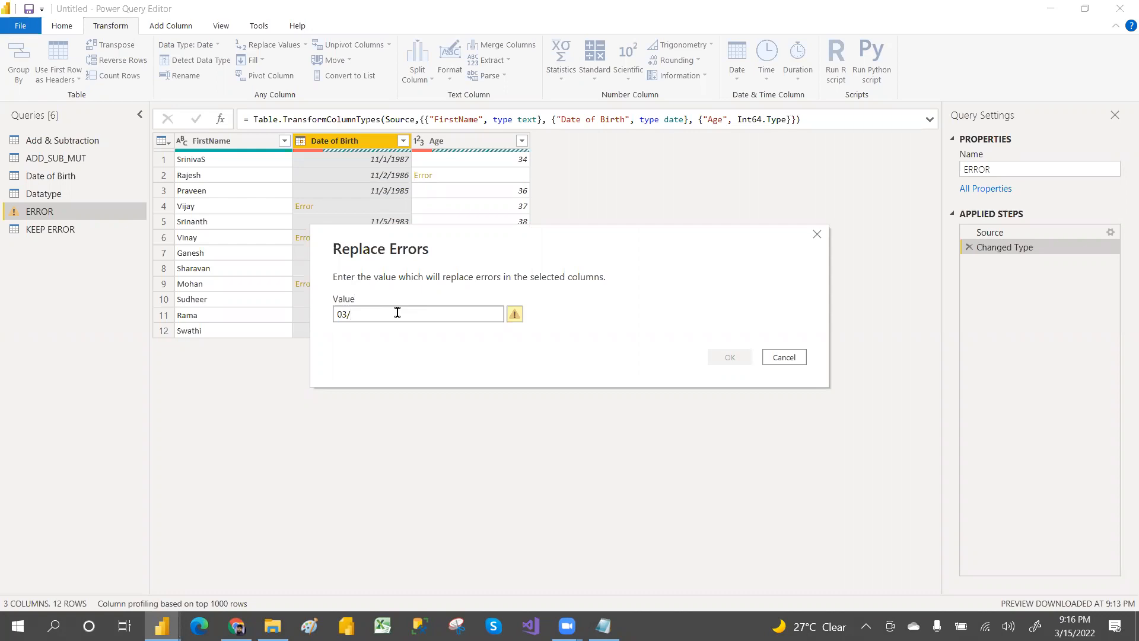
pyautogui.write('15/2022')
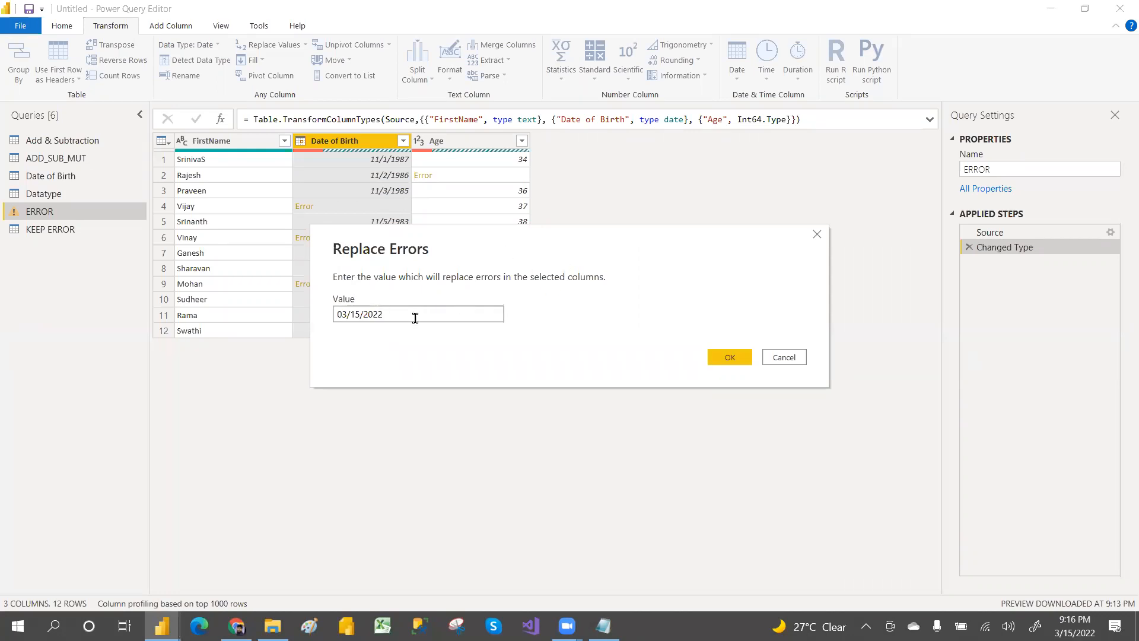
# Try the text REA as the replacement value for the Date of Birth errors and check the validation hint
pyautogui.moveTo(415, 318); pyautogui.dragTo(316, 319)
pyautogui.write('REA')
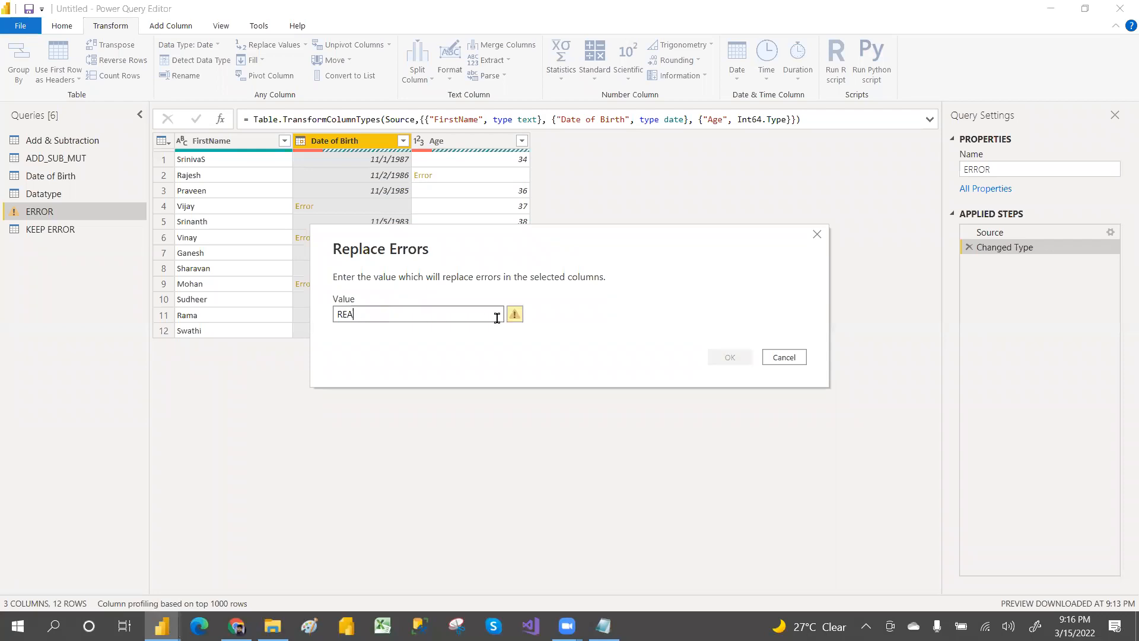
pyautogui.moveTo(517, 320)
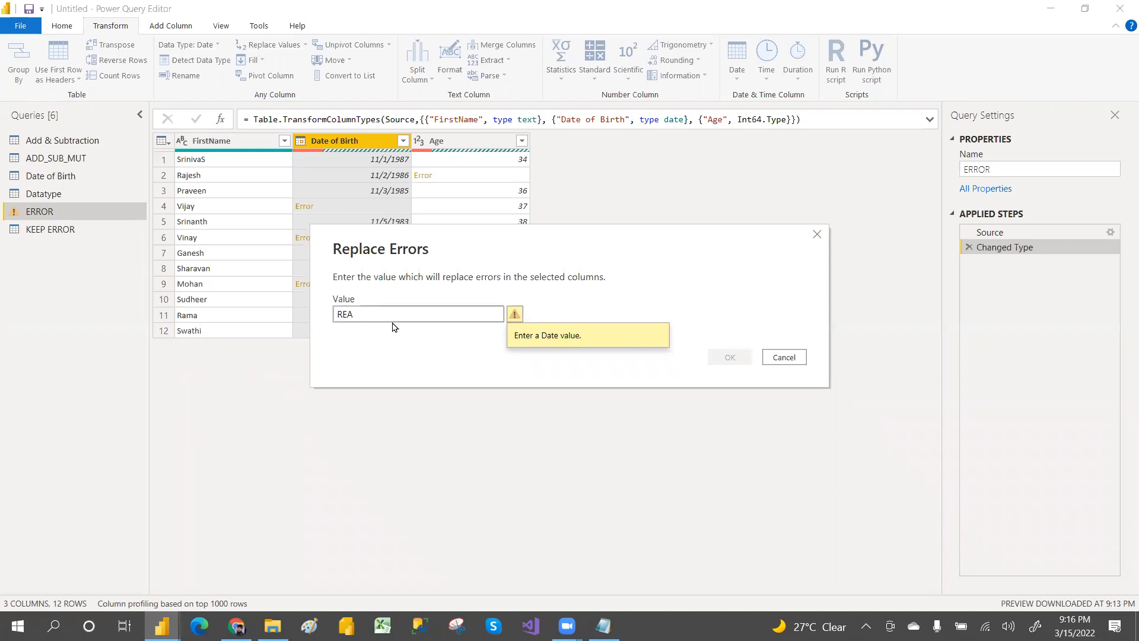
# Set the replacement value back to 03/15/2022 and apply it to the Date of Birth errors
pyautogui.click(373, 313)
pyautogui.press('BackSpace')
pyautogui.press('BackSpace')
pyautogui.press('BackSpace')
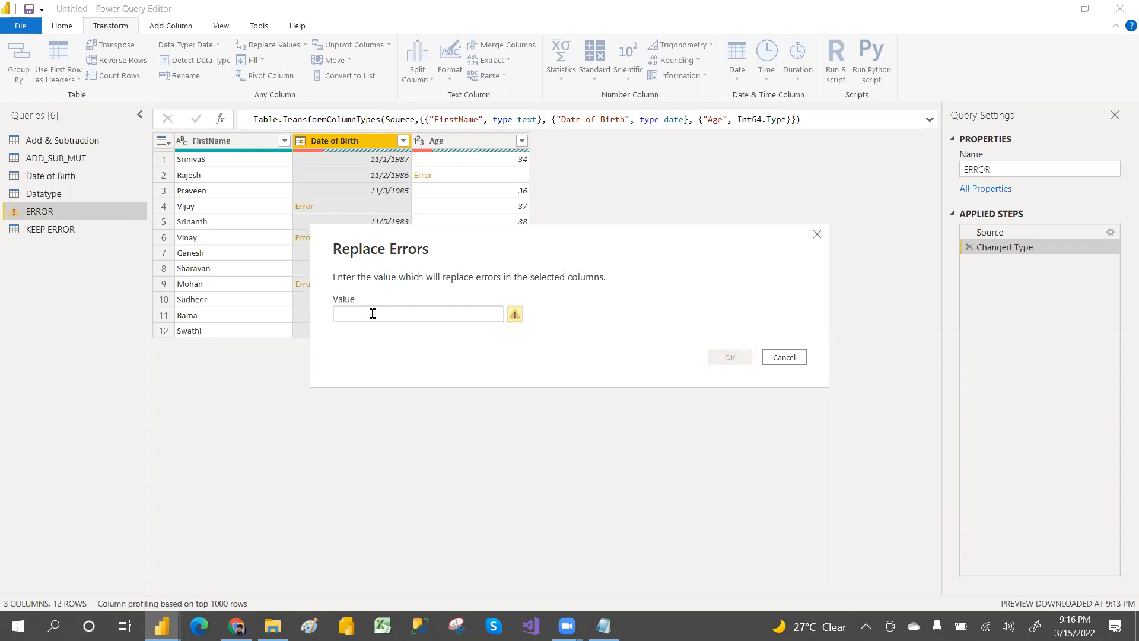
pyautogui.write('03/15/2022')
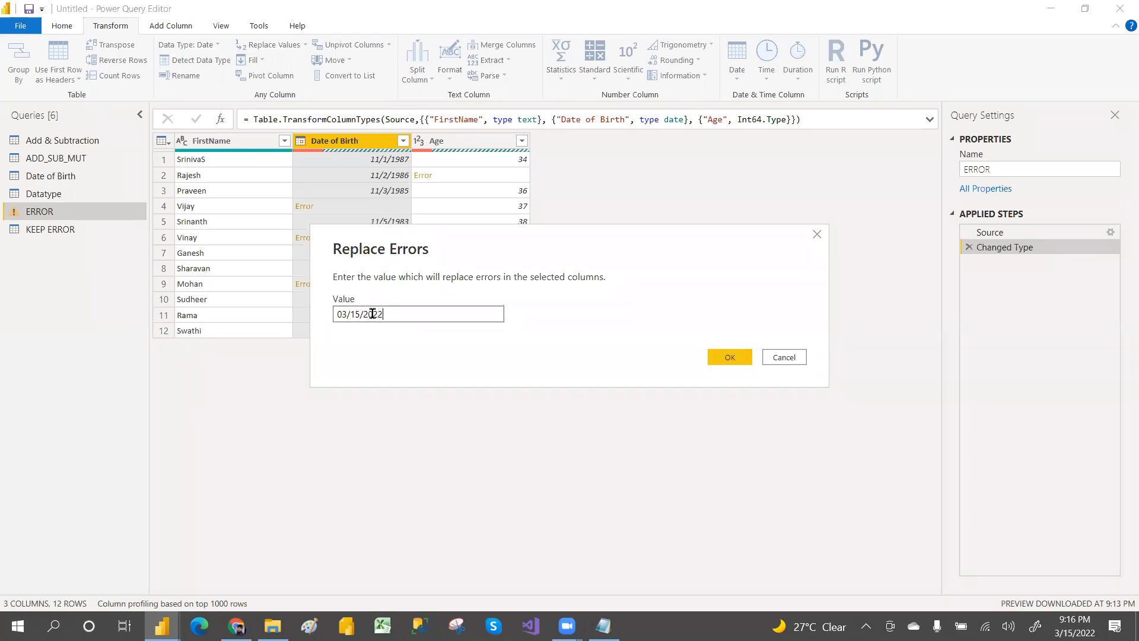
pyautogui.click(729, 359)
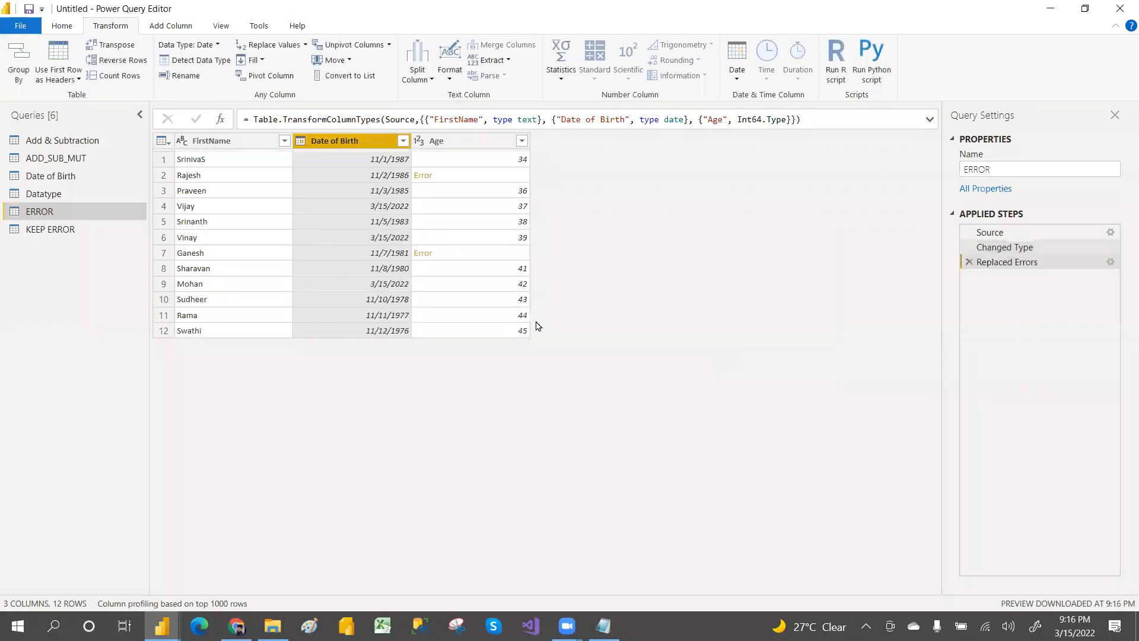
# Replace the errors in the Age column of the ERROR query with 0
pyautogui.click(453, 141)
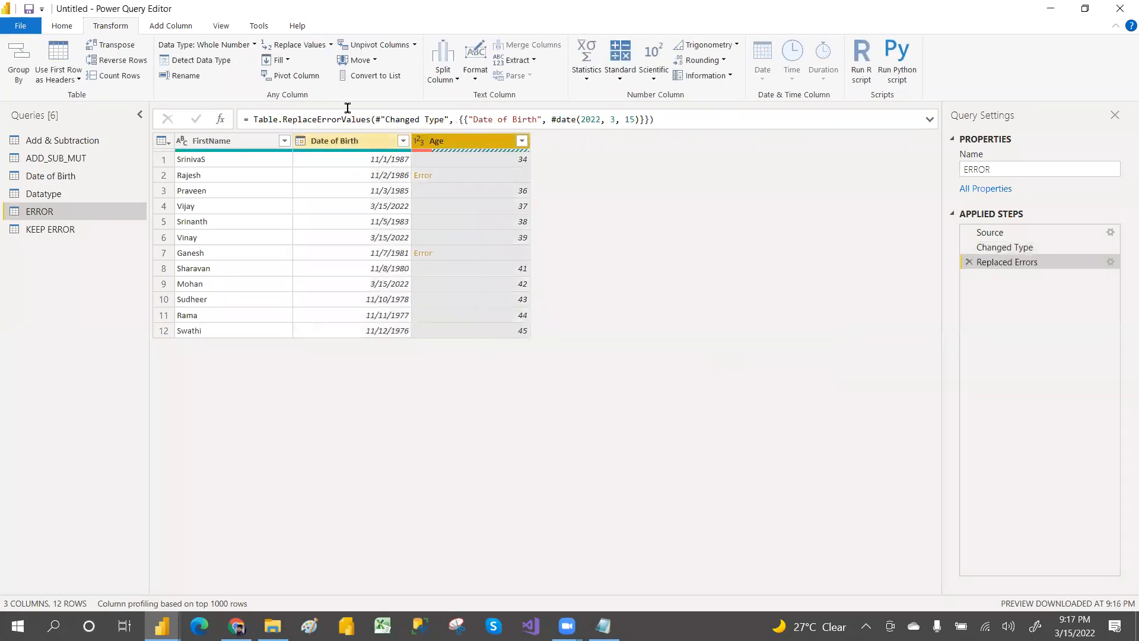
pyautogui.click(331, 45)
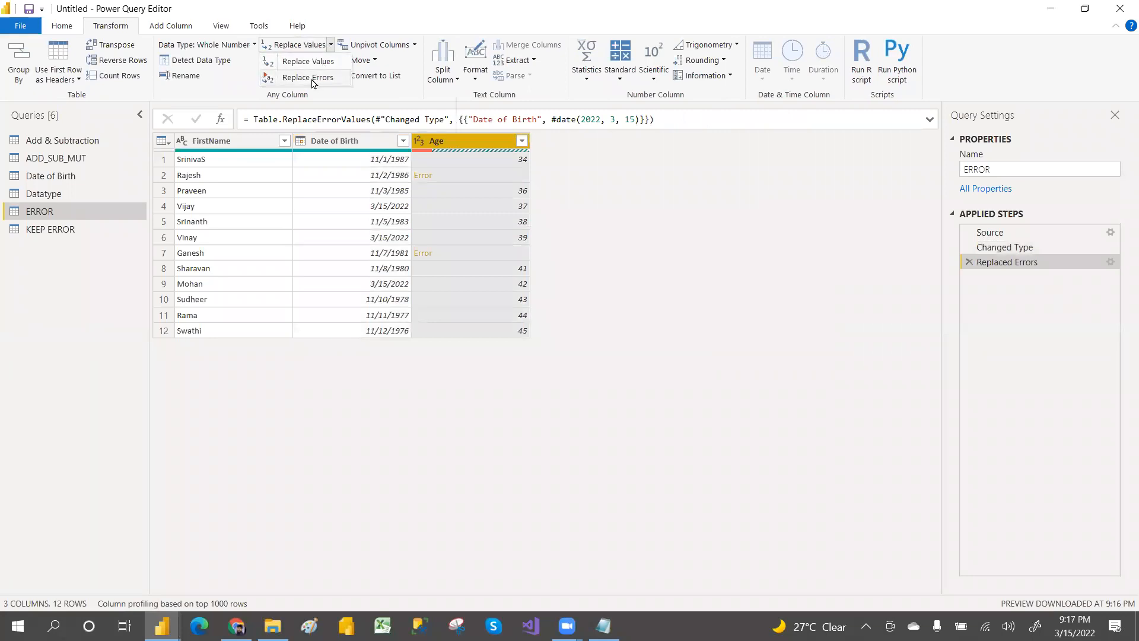
pyautogui.click(308, 77)
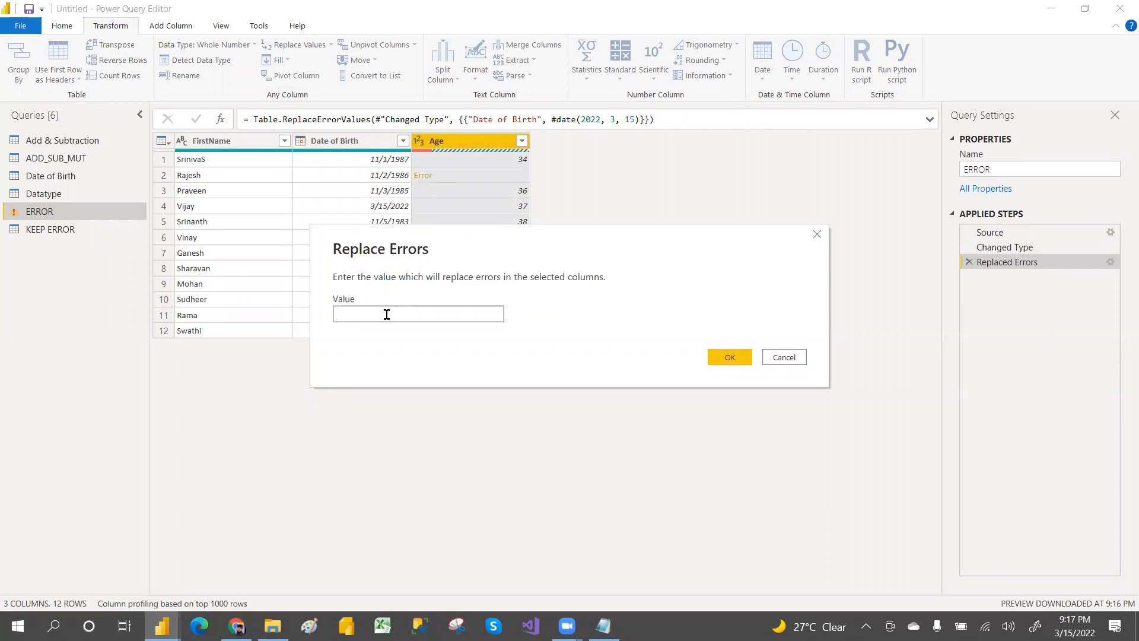
pyautogui.write('0')
pyautogui.click(721, 358)
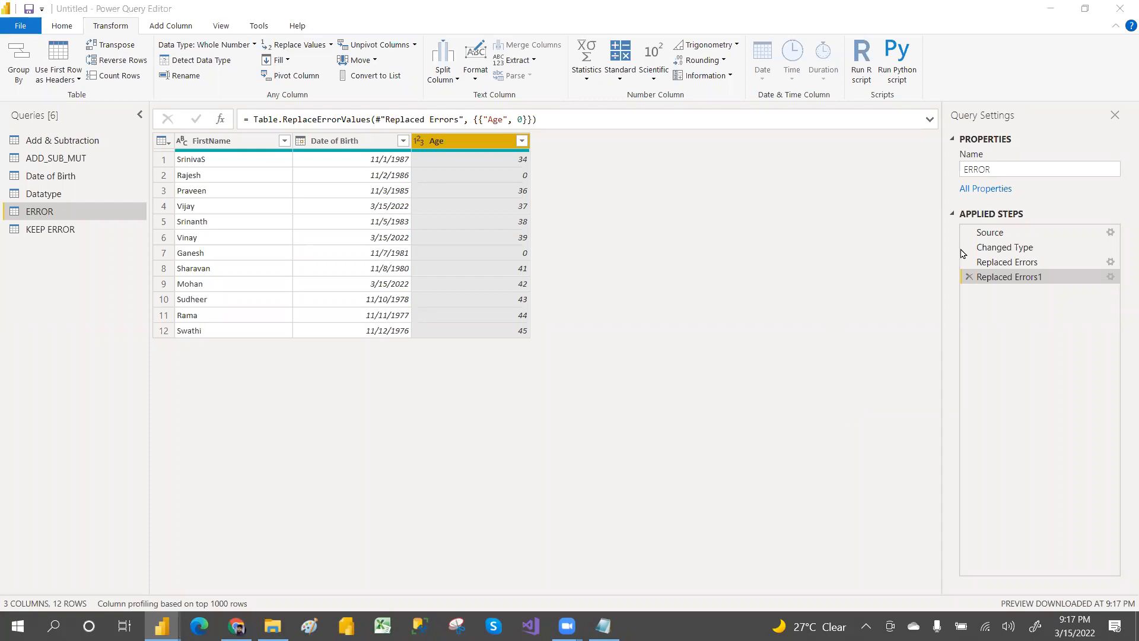
# Delete both error-replacement applied steps, for Age and Date of Birth, from the ERROR query
pyautogui.click(968, 277)
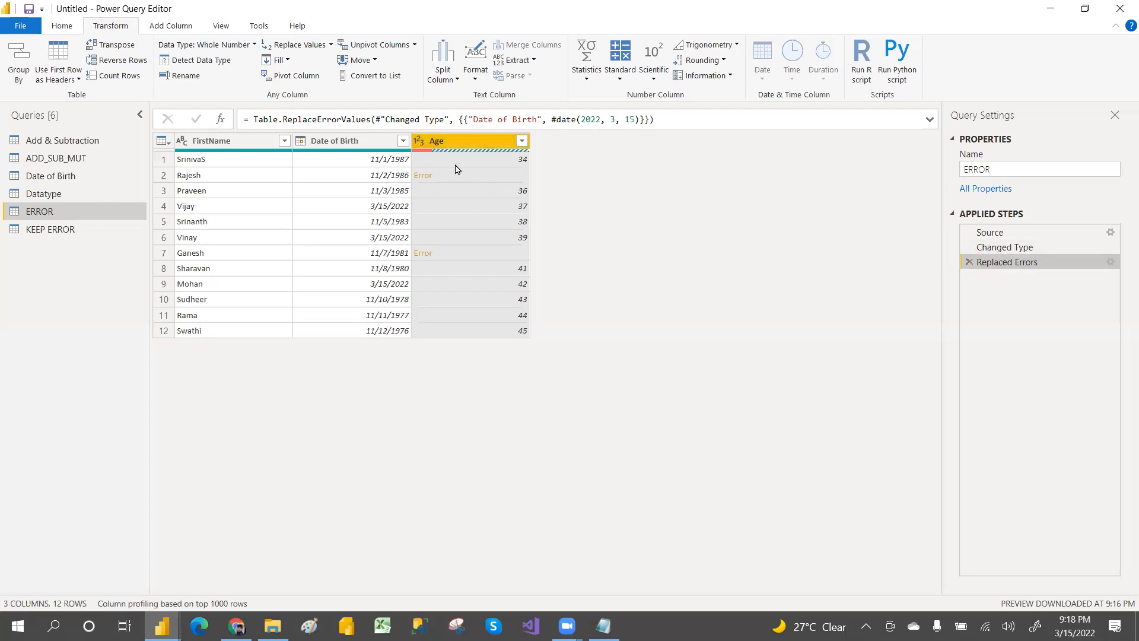
pyautogui.click(968, 262)
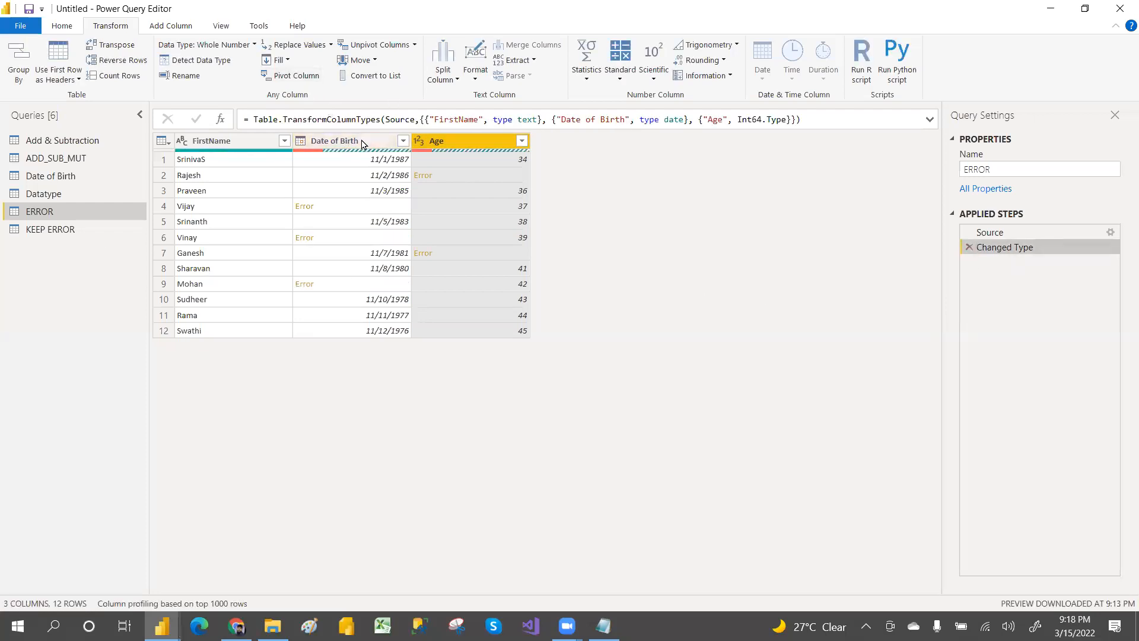
# Add a custom column named Custom to the ERROR query with the formula try([Date of Birth])
pyautogui.click(362, 142)
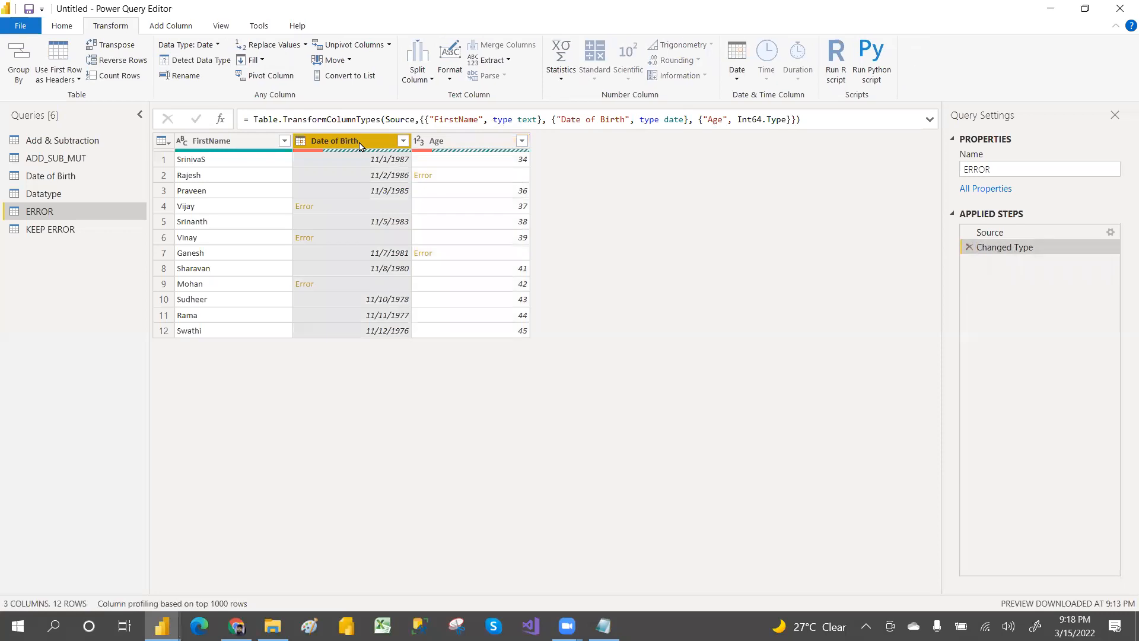
pyautogui.click(450, 144)
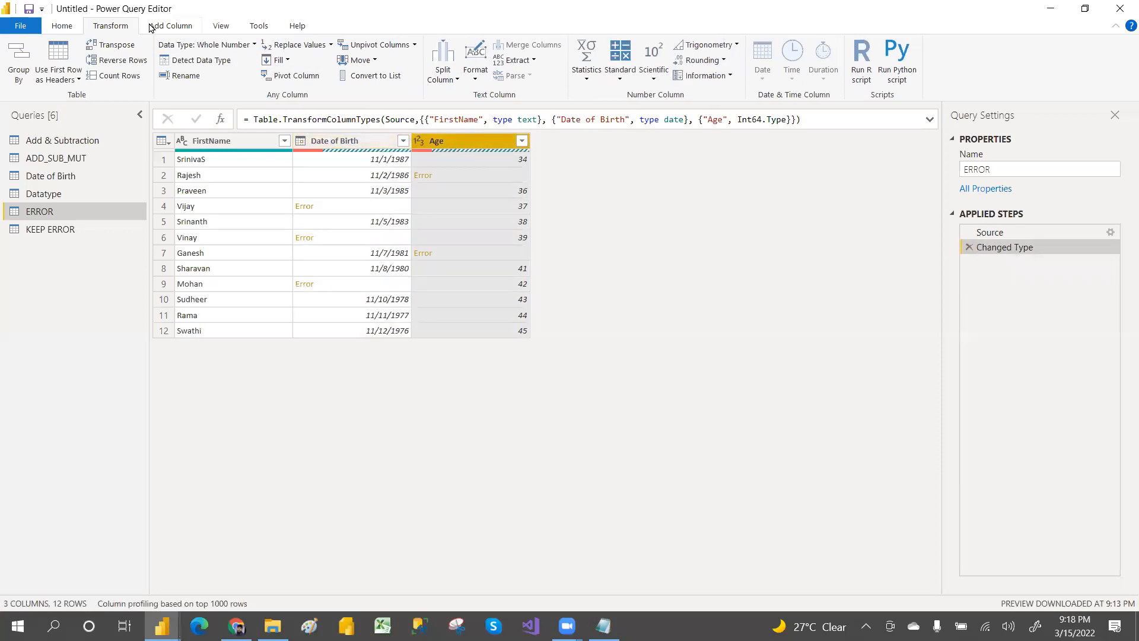
pyautogui.click(167, 26)
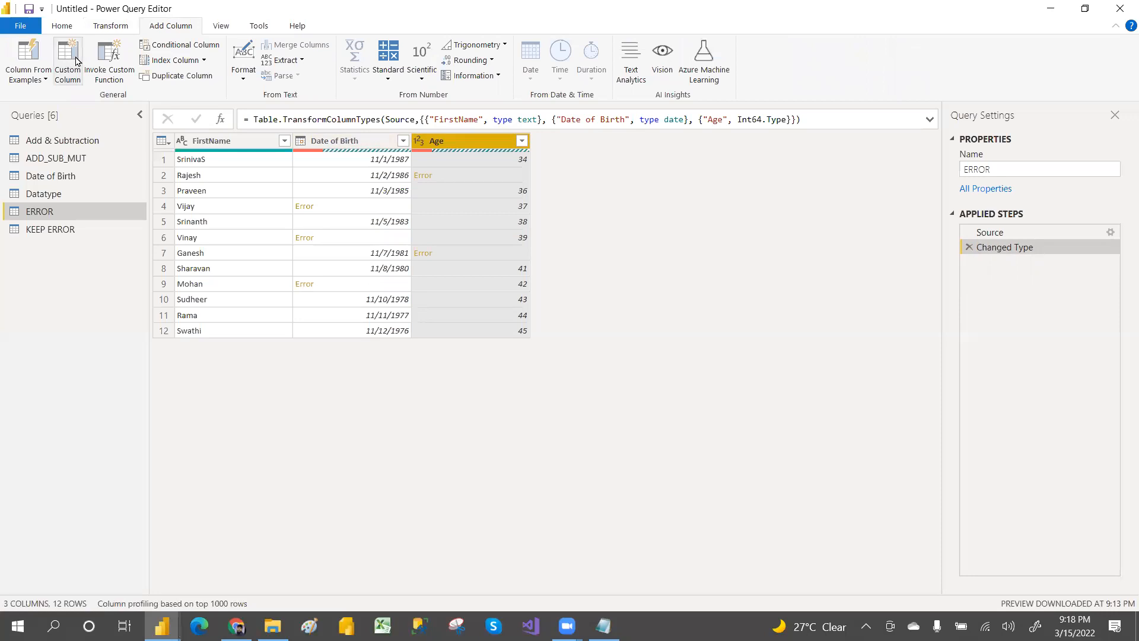
pyautogui.click(336, 144)
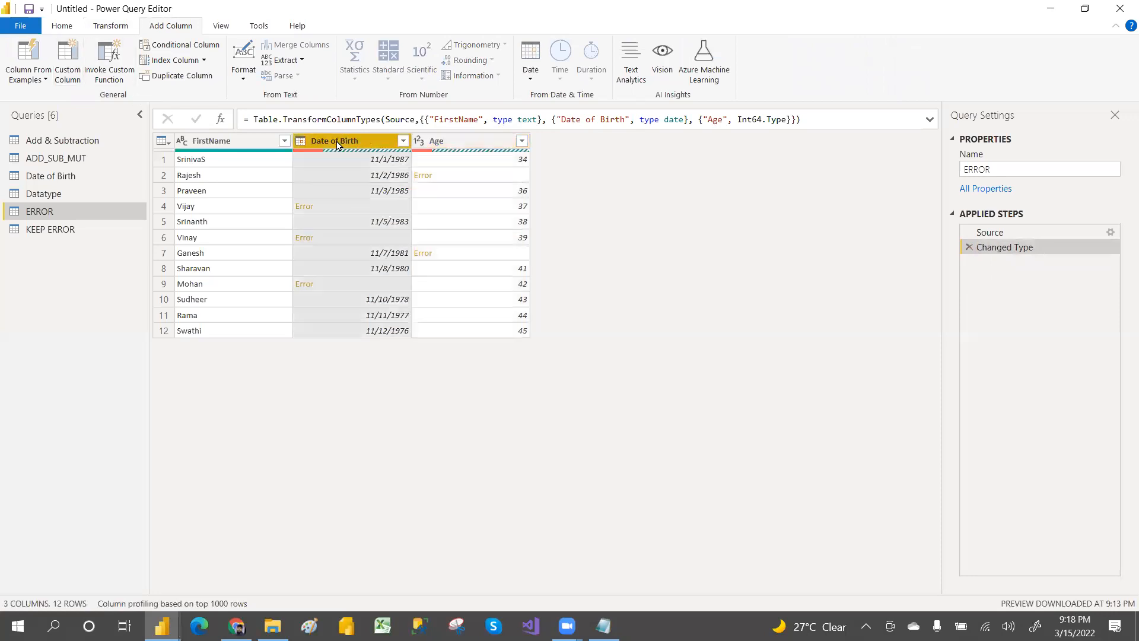
pyautogui.click(58, 59)
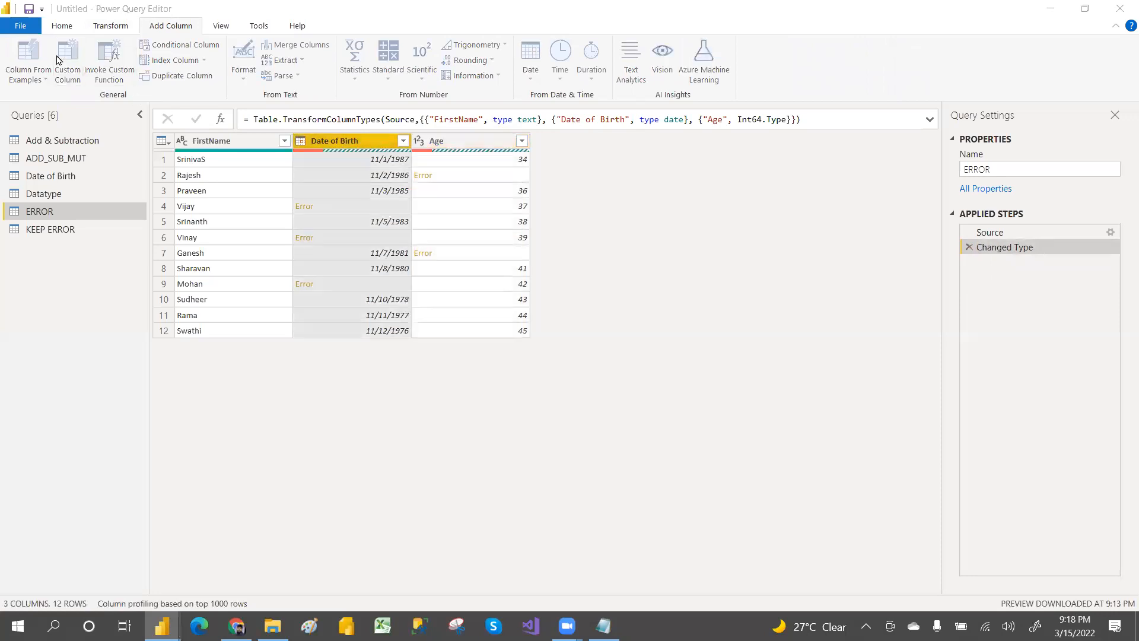
pyautogui.click(364, 265)
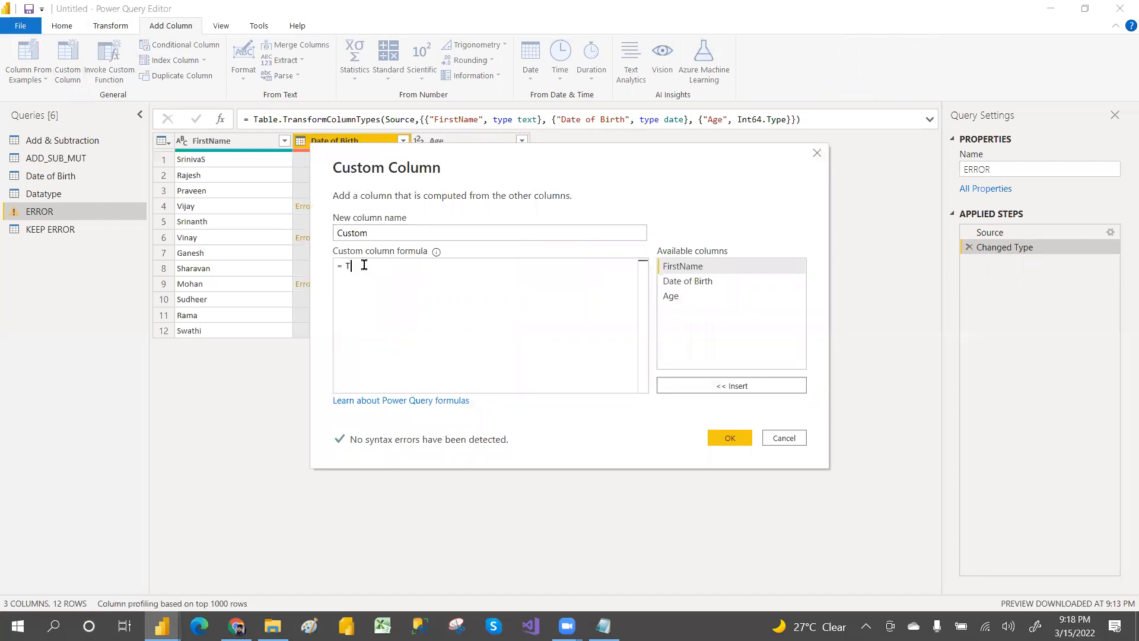
pyautogui.write('TR')
pyautogui.press('BackSpace')
pyautogui.press('BackSpace')
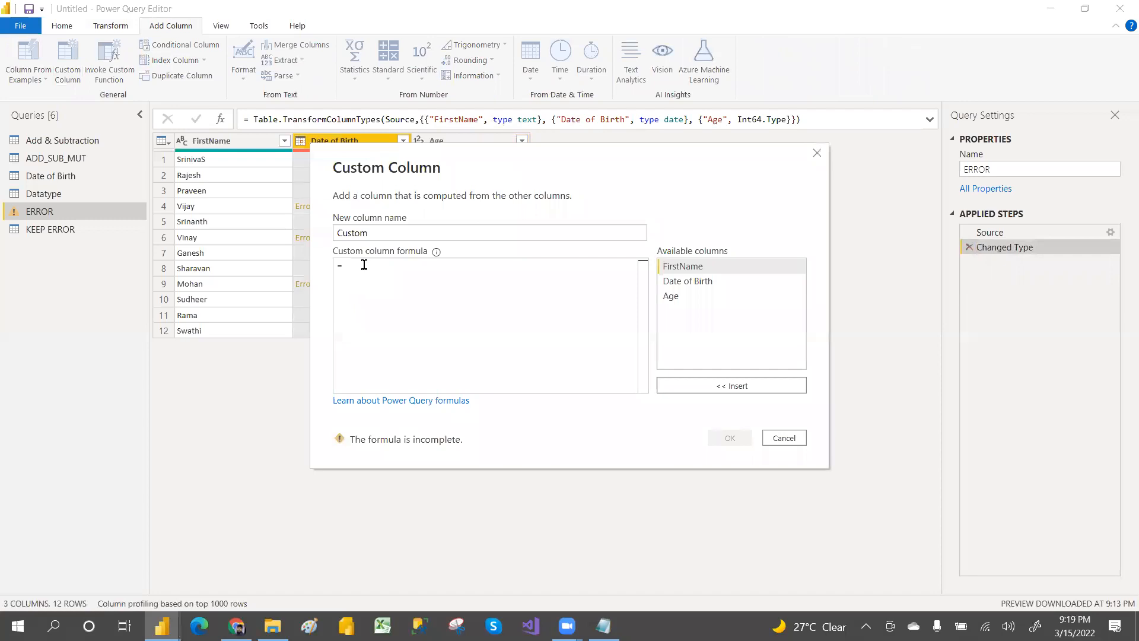
pyautogui.write('tr')
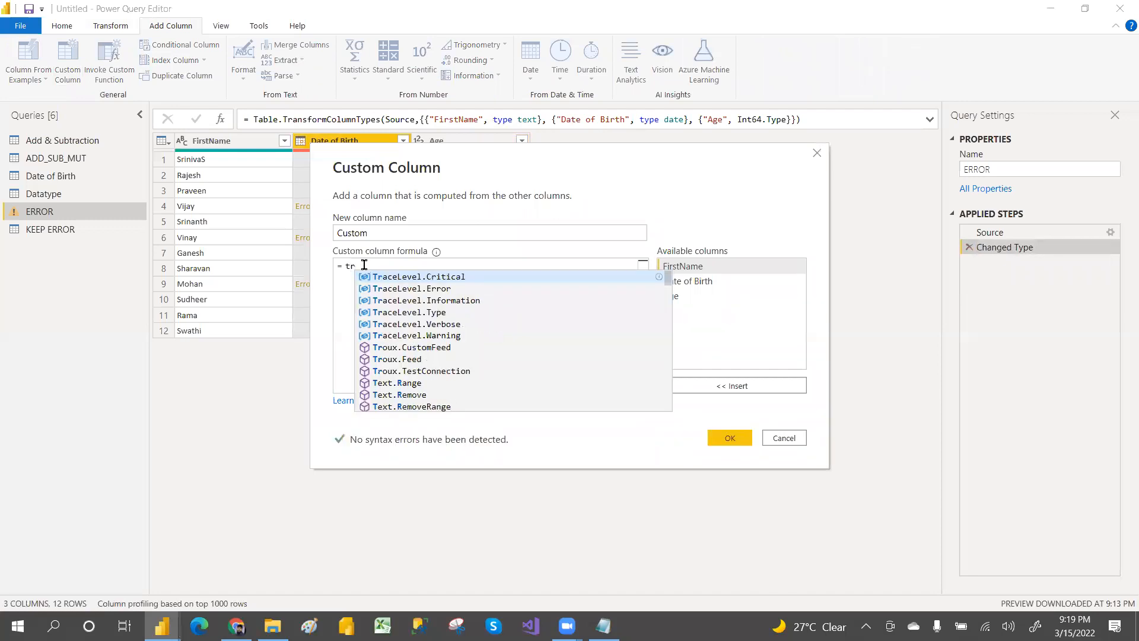
pyautogui.write('y(')
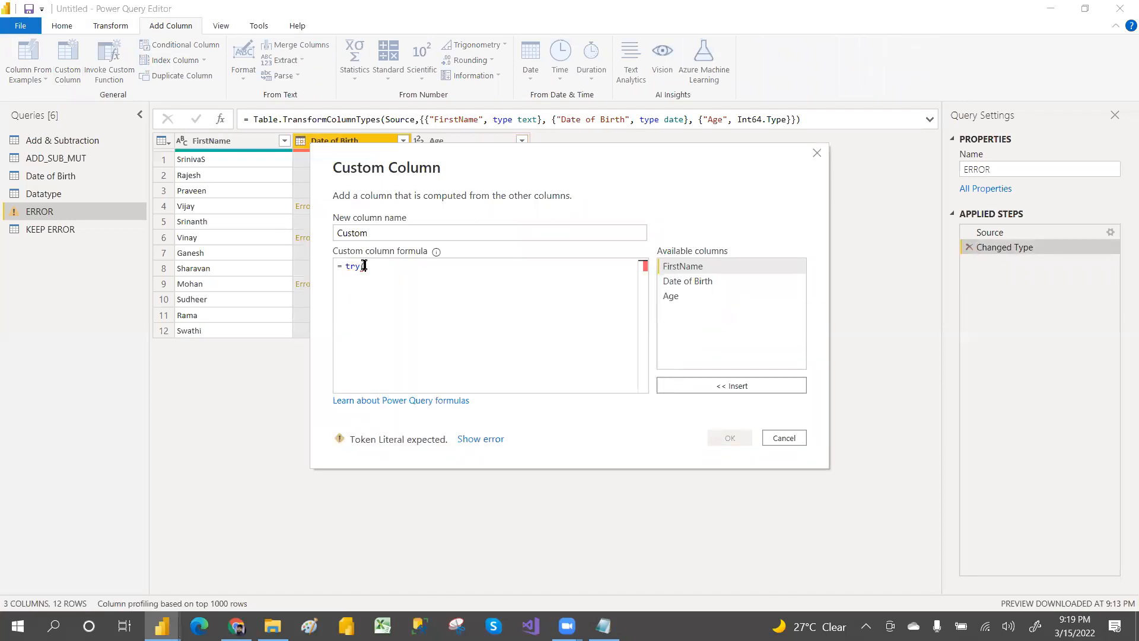
pyautogui.doubleClick(687, 281)
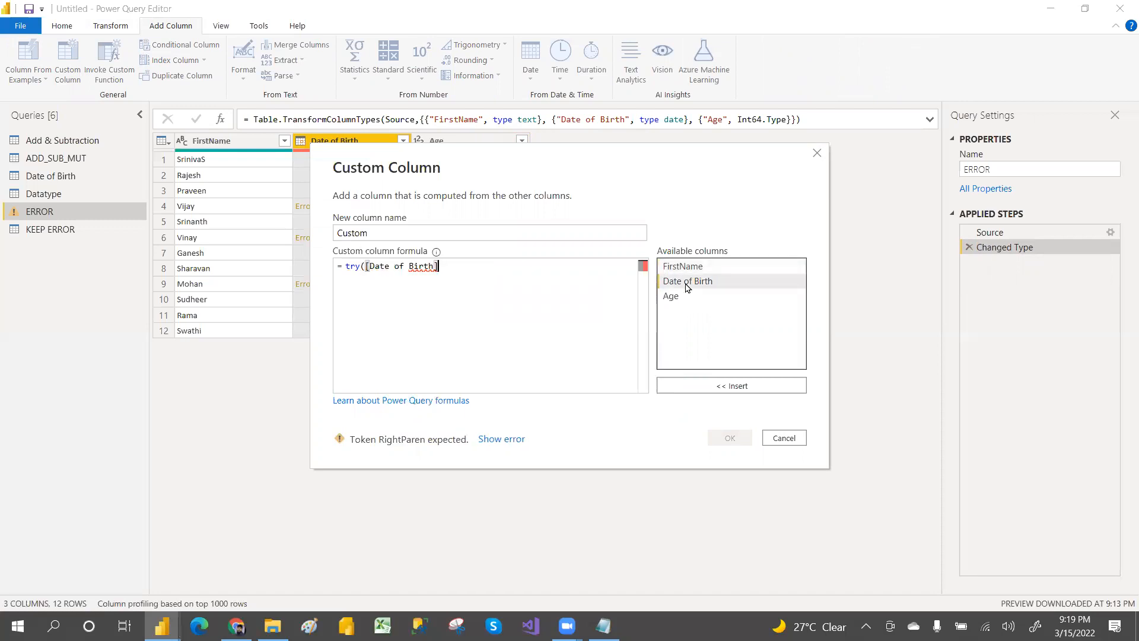
pyautogui.write(')')
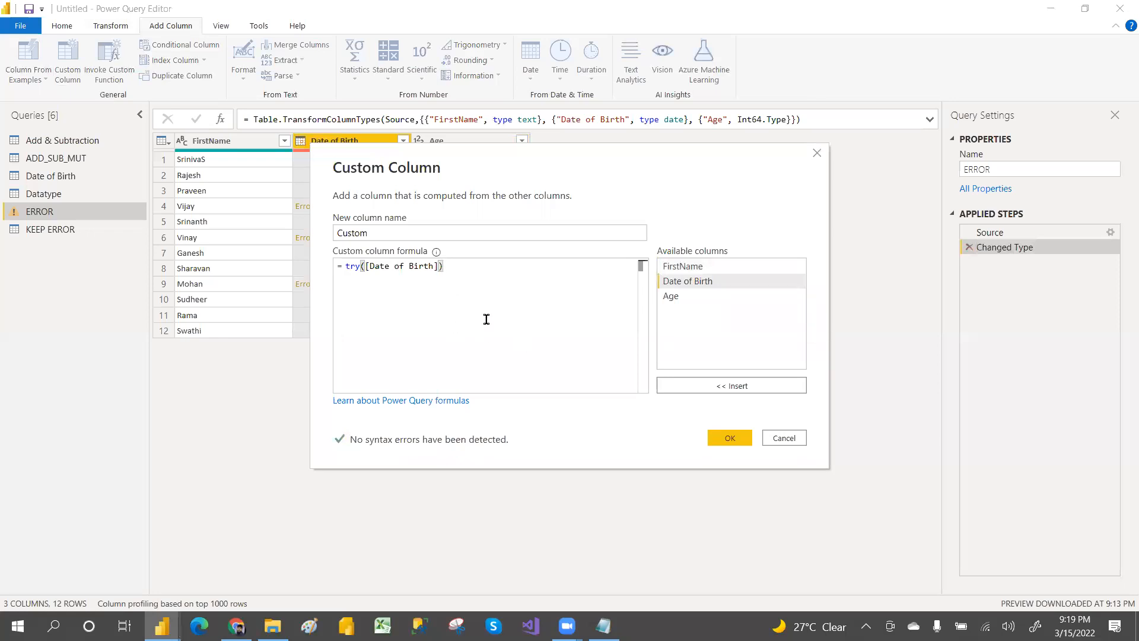
pyautogui.click(737, 437)
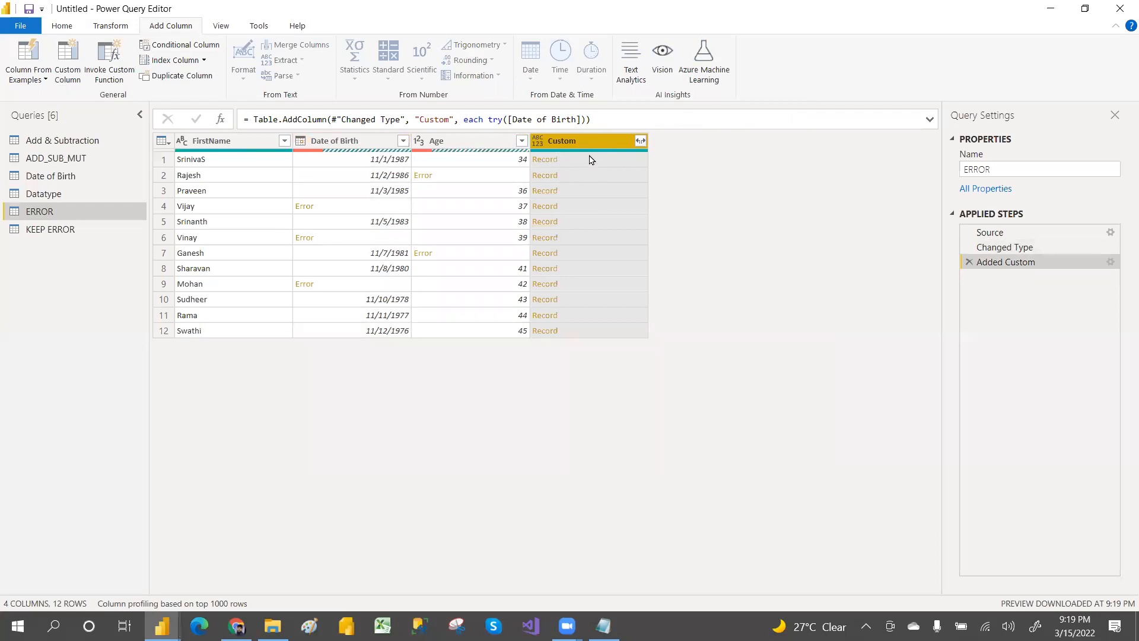
# Try expanding the Custom column into HasError, Value and Error without the original column name as prefix, and delete that expansion step
pyautogui.click(627, 159)
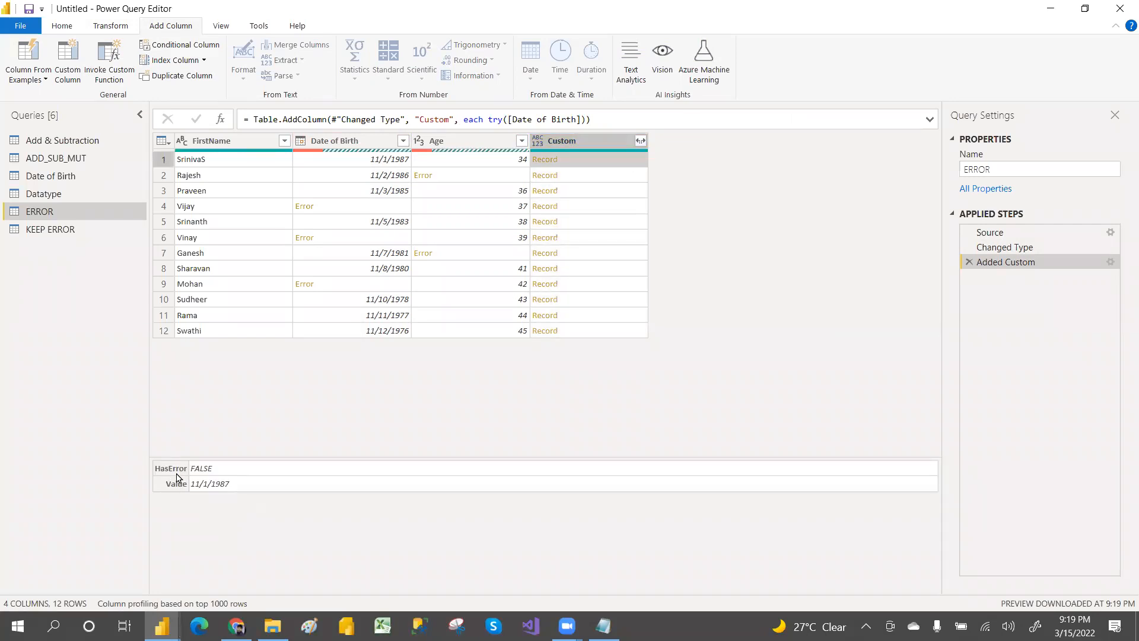
pyautogui.click(640, 141)
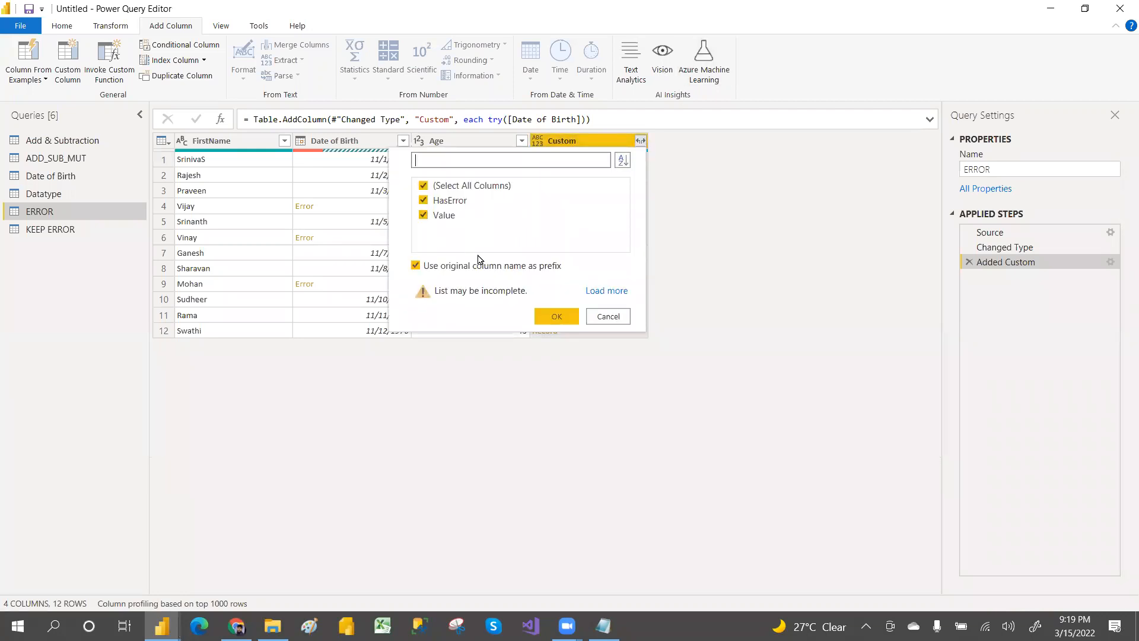
pyautogui.click(603, 291)
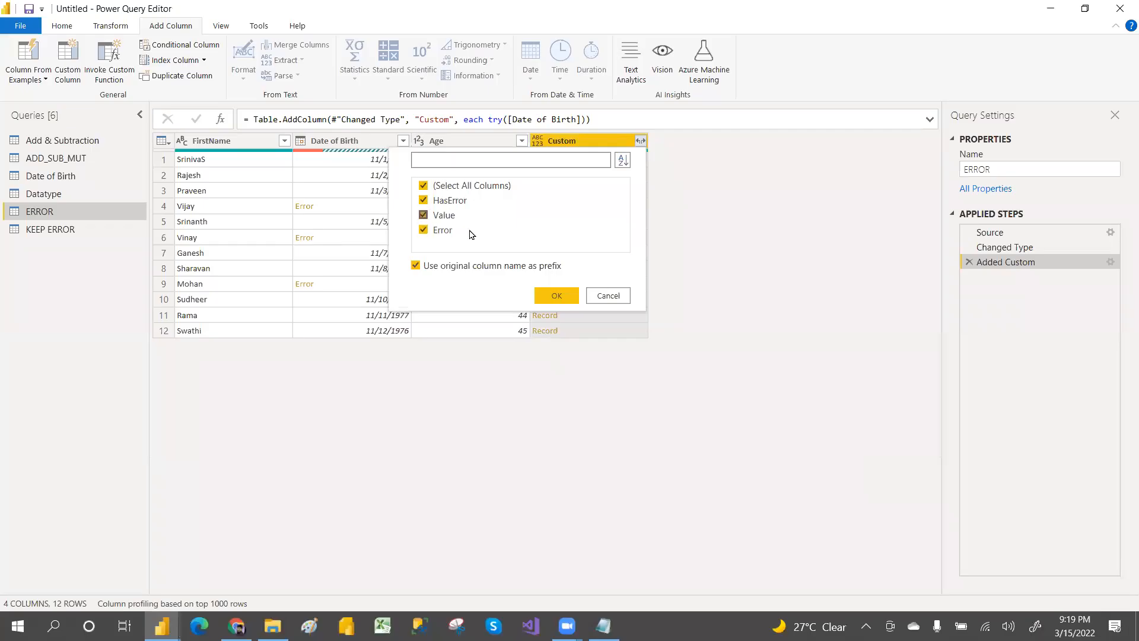
pyautogui.click(416, 266)
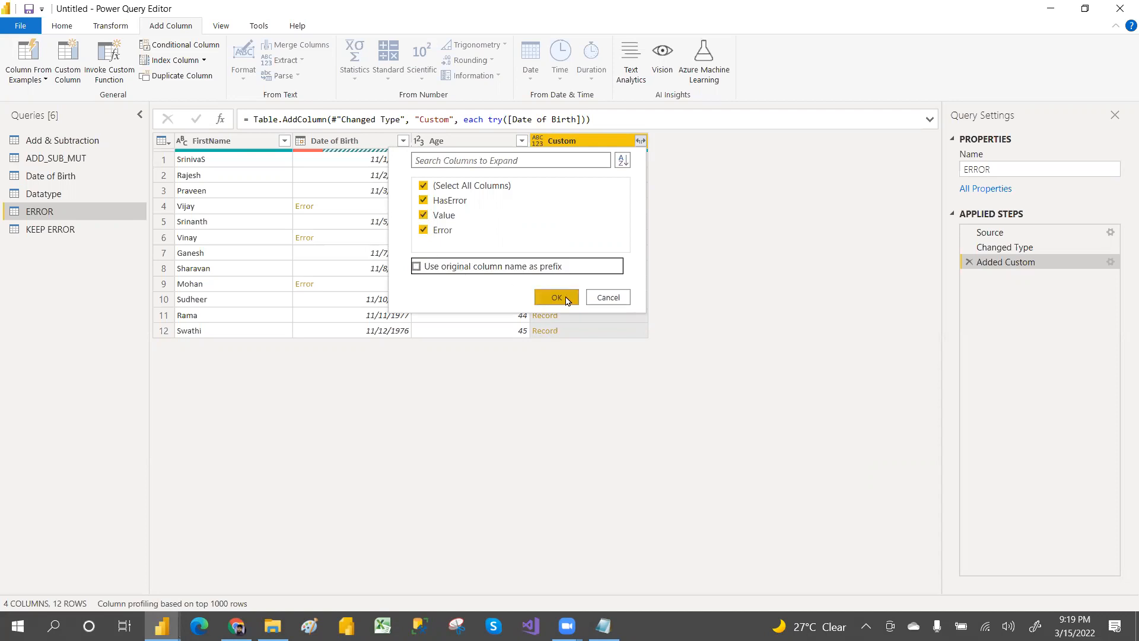
pyautogui.click(567, 300)
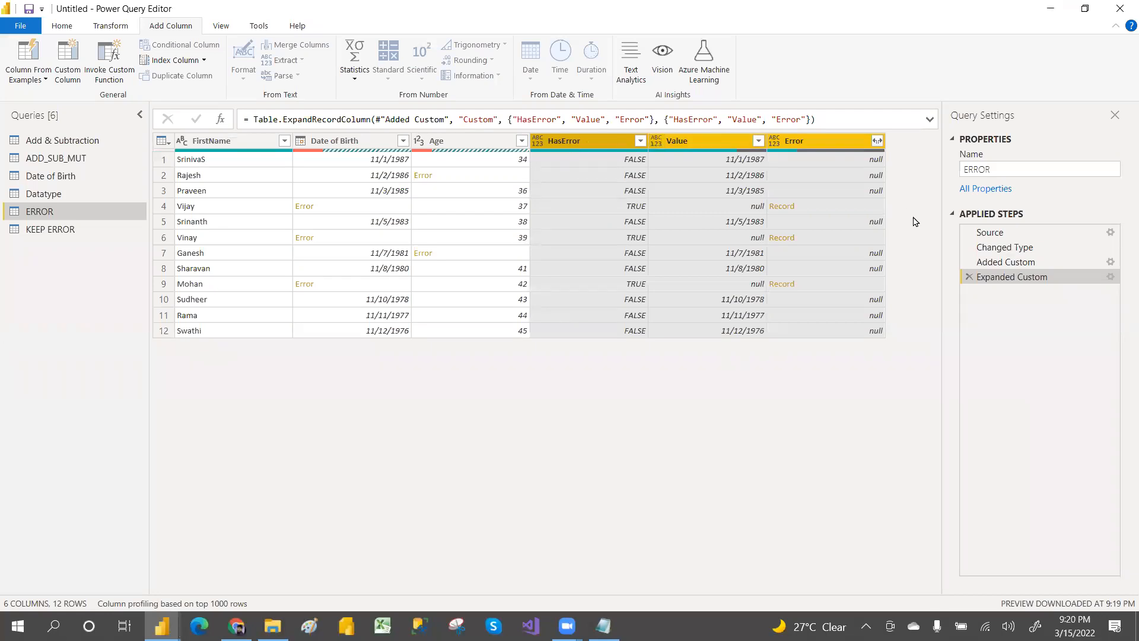
pyautogui.click(969, 277)
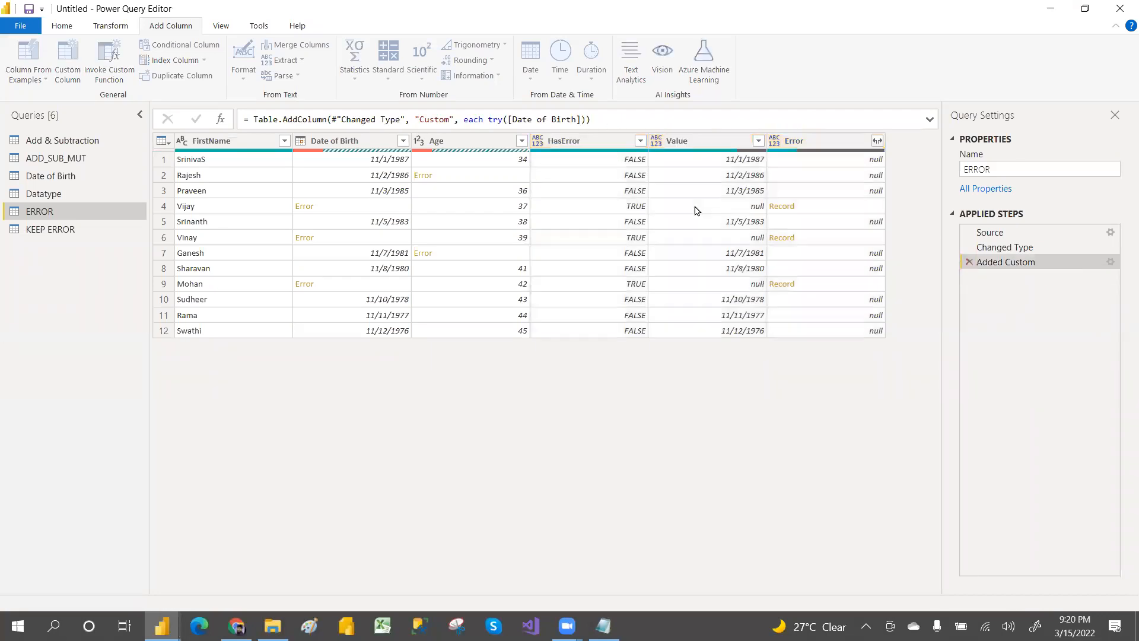
# Expand the Custom column to extract only the Error field, without the original column name as prefix
pyautogui.click(641, 142)
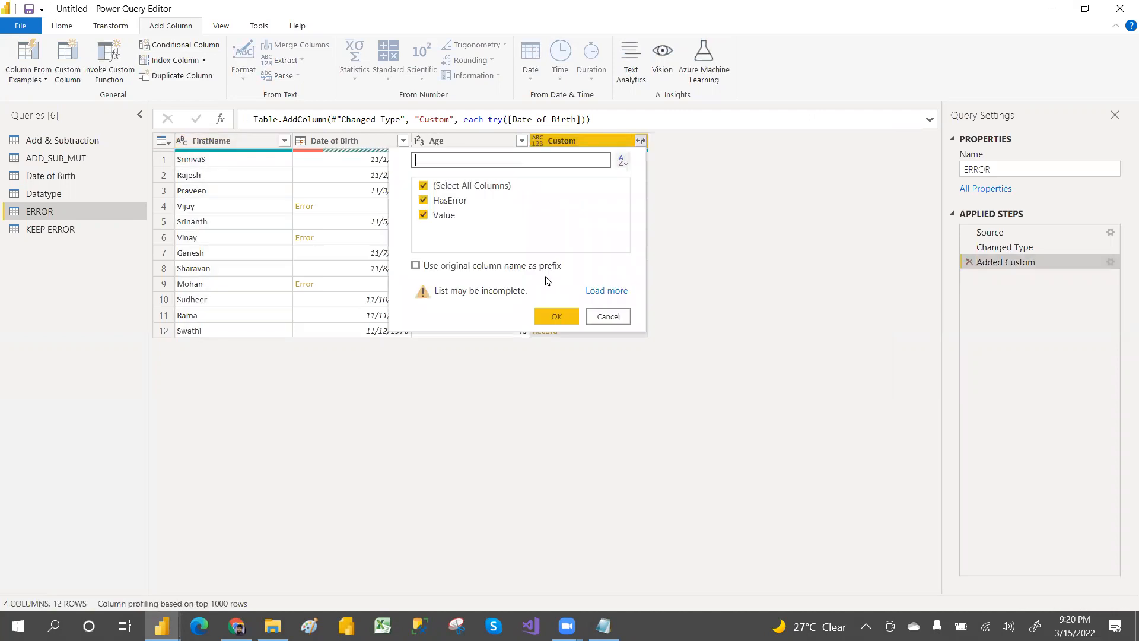
pyautogui.click(606, 291)
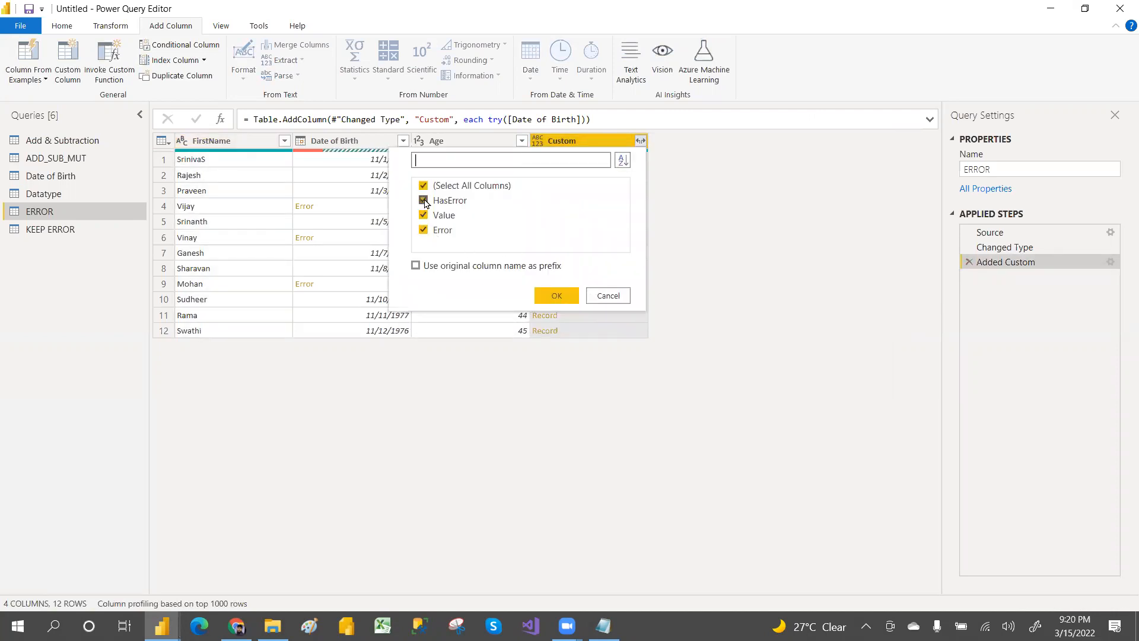
pyautogui.click(423, 185)
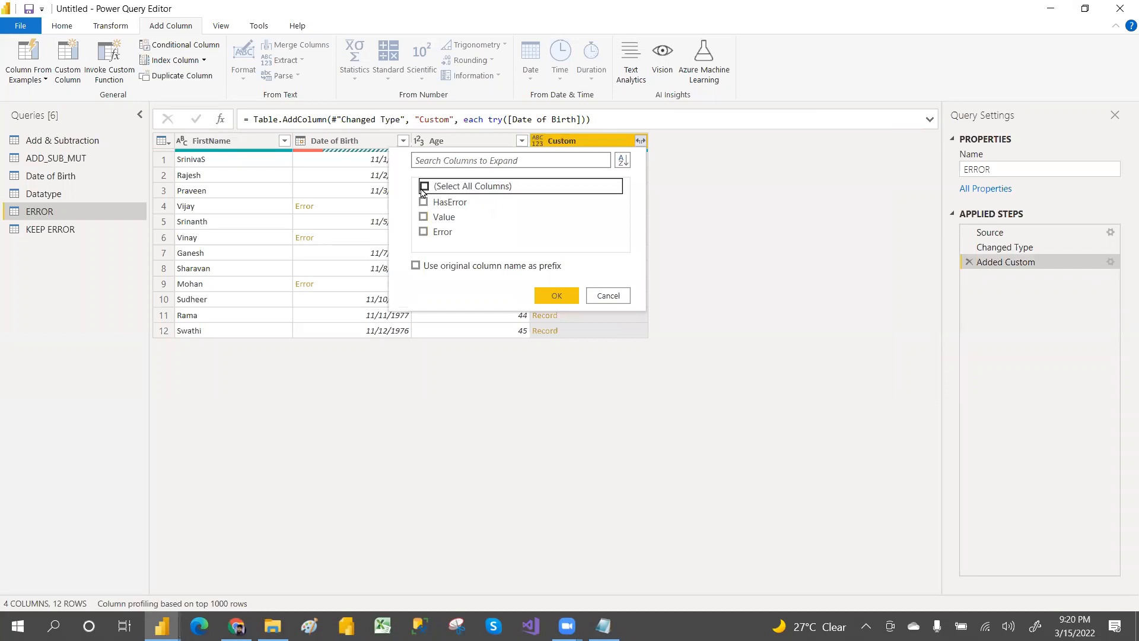
pyautogui.click(423, 233)
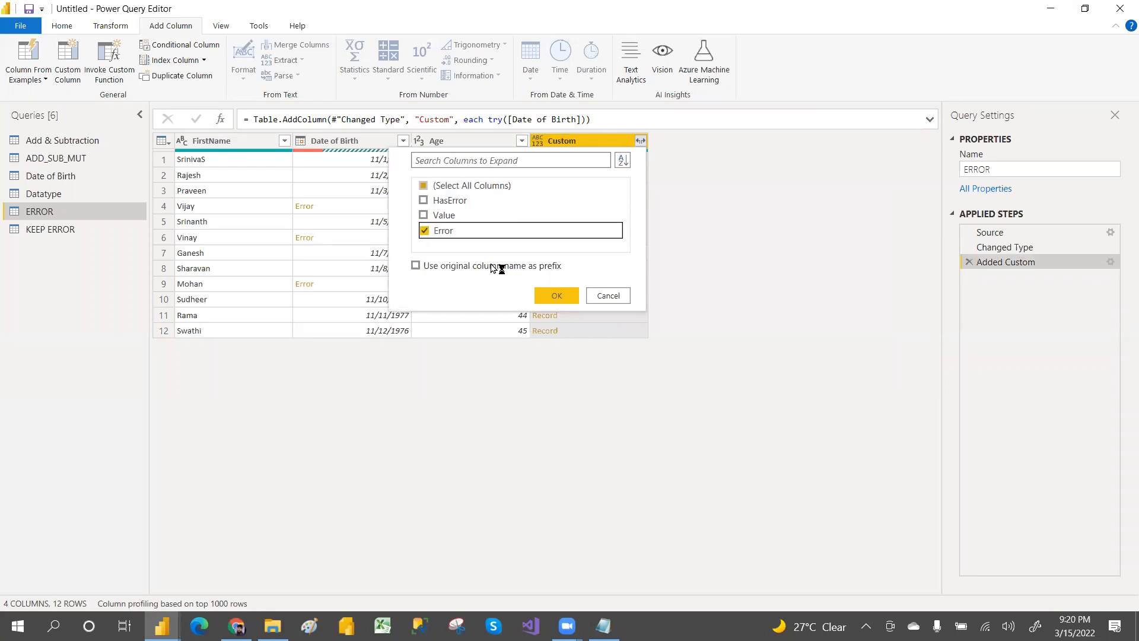
pyautogui.click(550, 298)
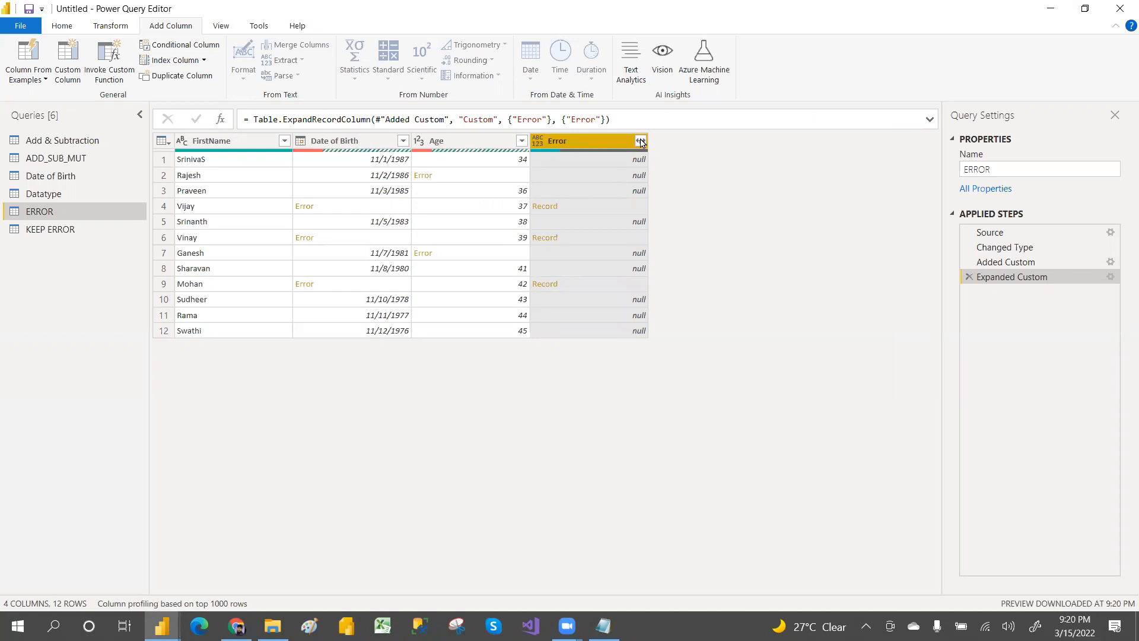
# Expand the Error column into Reason, Message and Detail only, and inspect the error detail of the fourth row
pyautogui.click(640, 241)
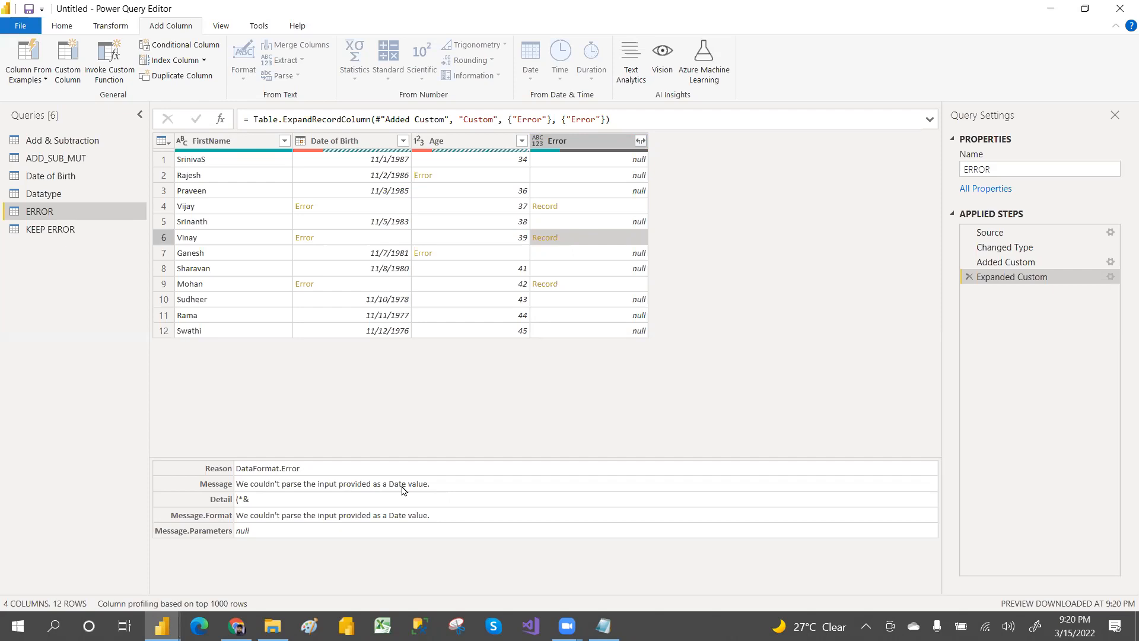
pyautogui.click(640, 141)
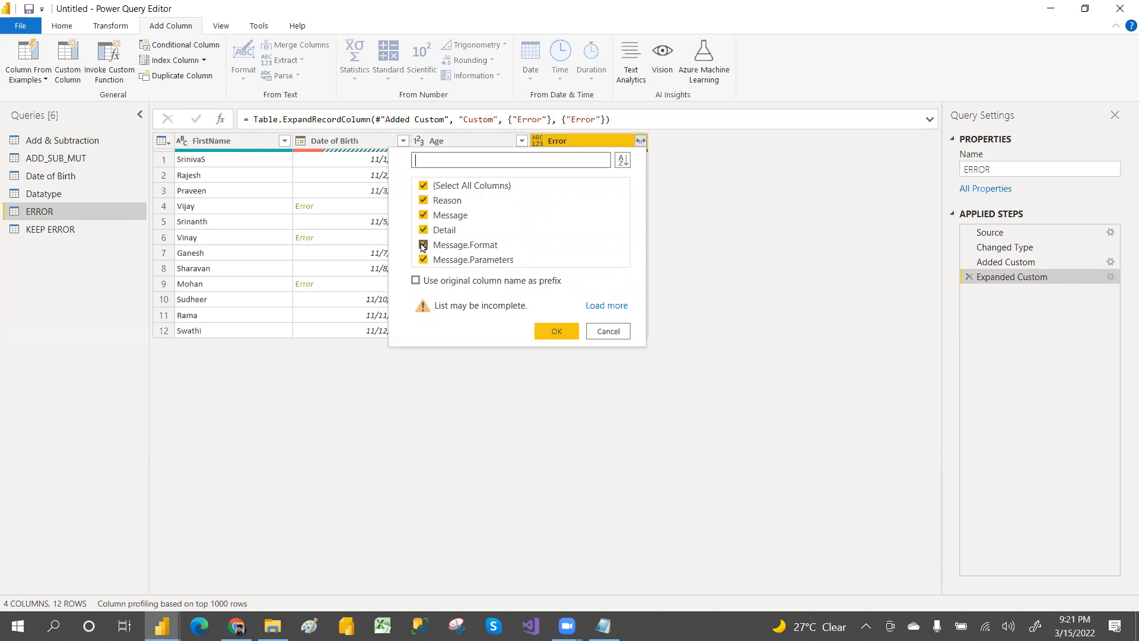
pyautogui.click(423, 245)
pyautogui.click(424, 260)
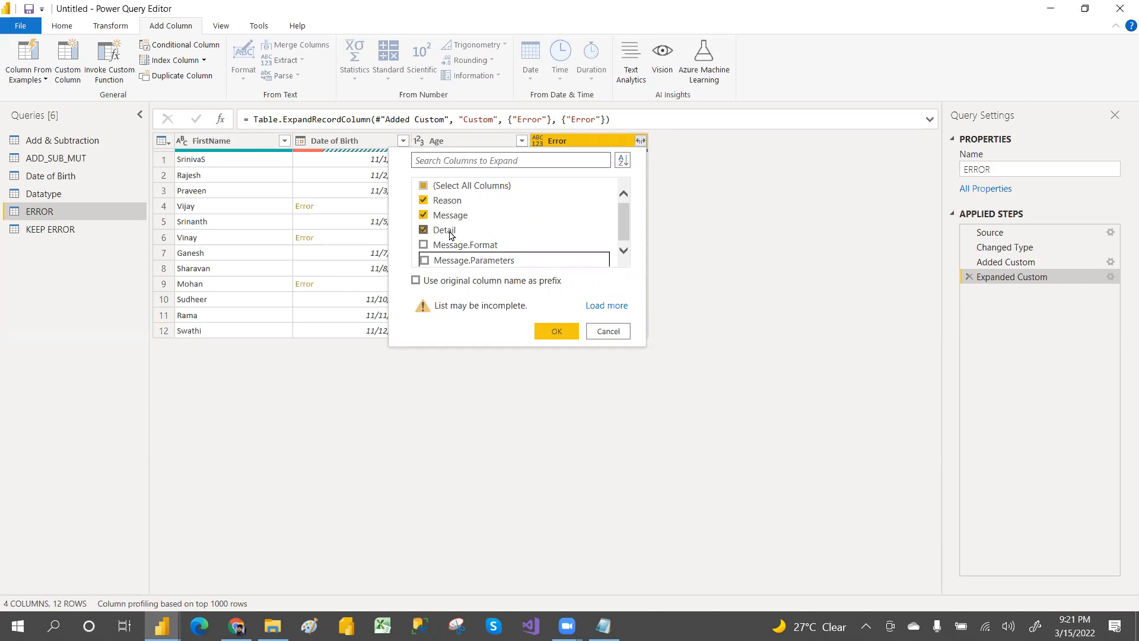
pyautogui.click(555, 331)
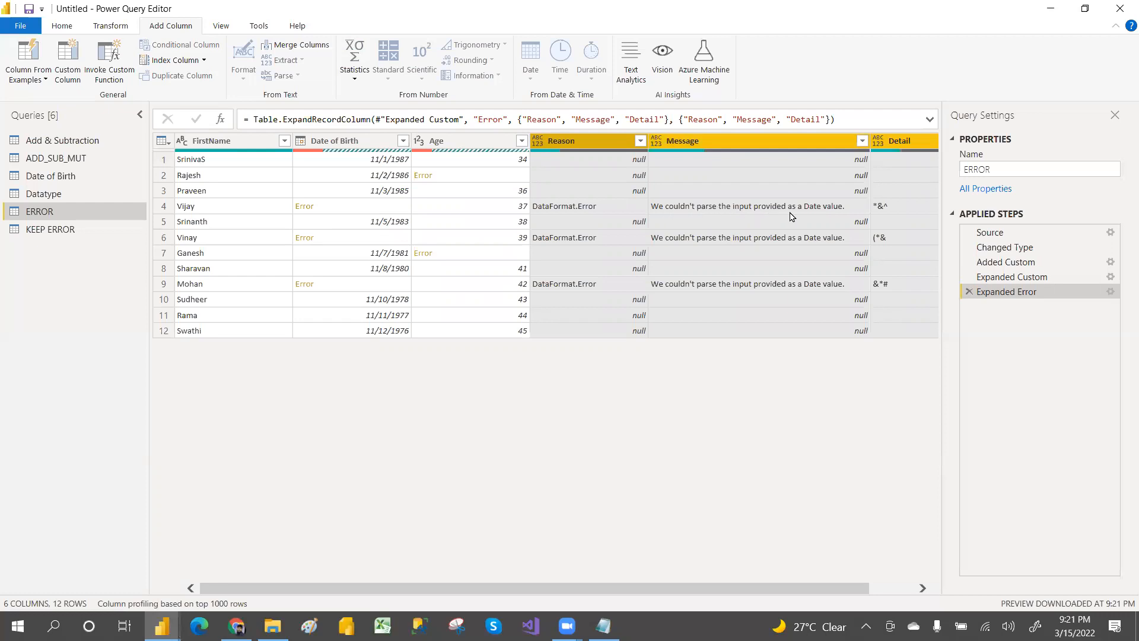
pyautogui.click(891, 213)
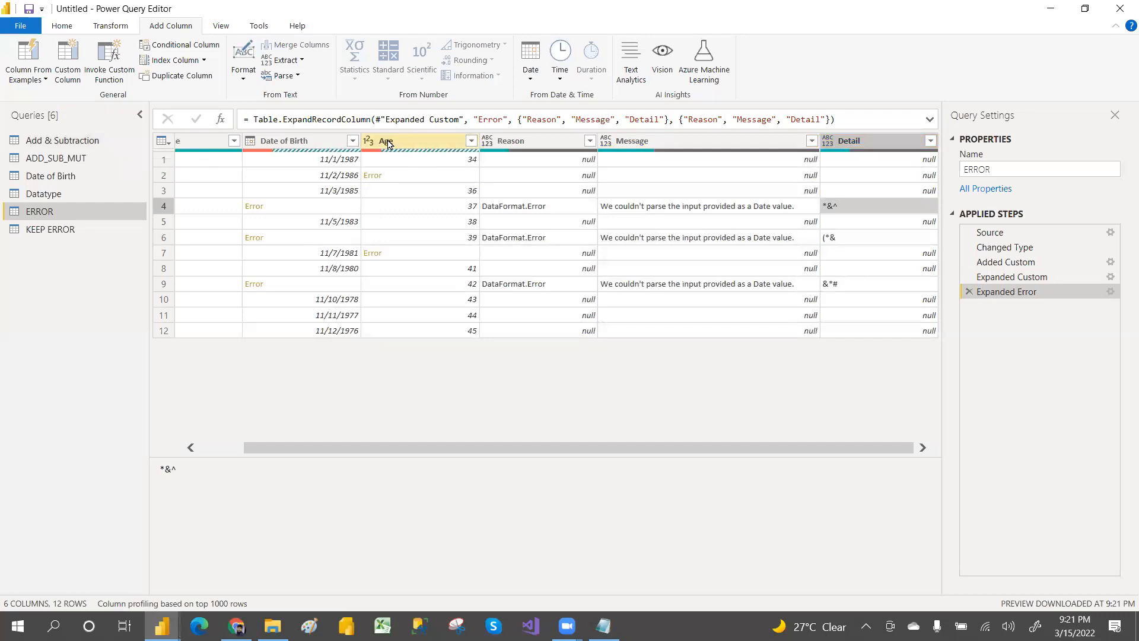
# Add a custom column named error with the formula try([Age])
pyautogui.click(388, 143)
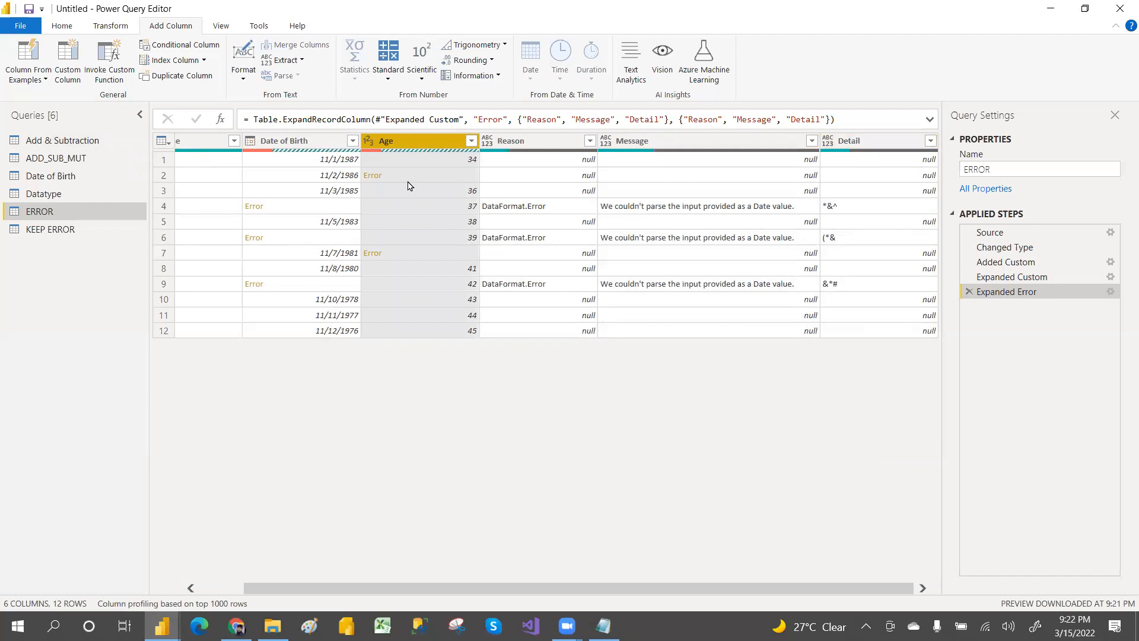
pyautogui.click(68, 64)
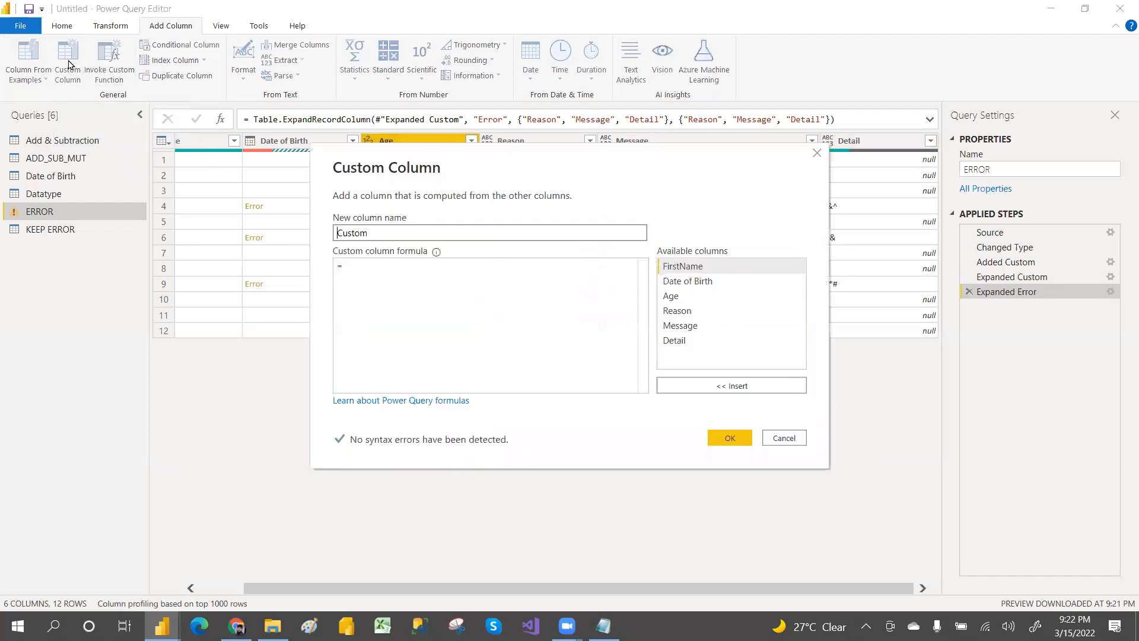
pyautogui.click(382, 234)
pyautogui.press('BackSpace')
pyautogui.click(354, 267)
pyautogui.write('tr')
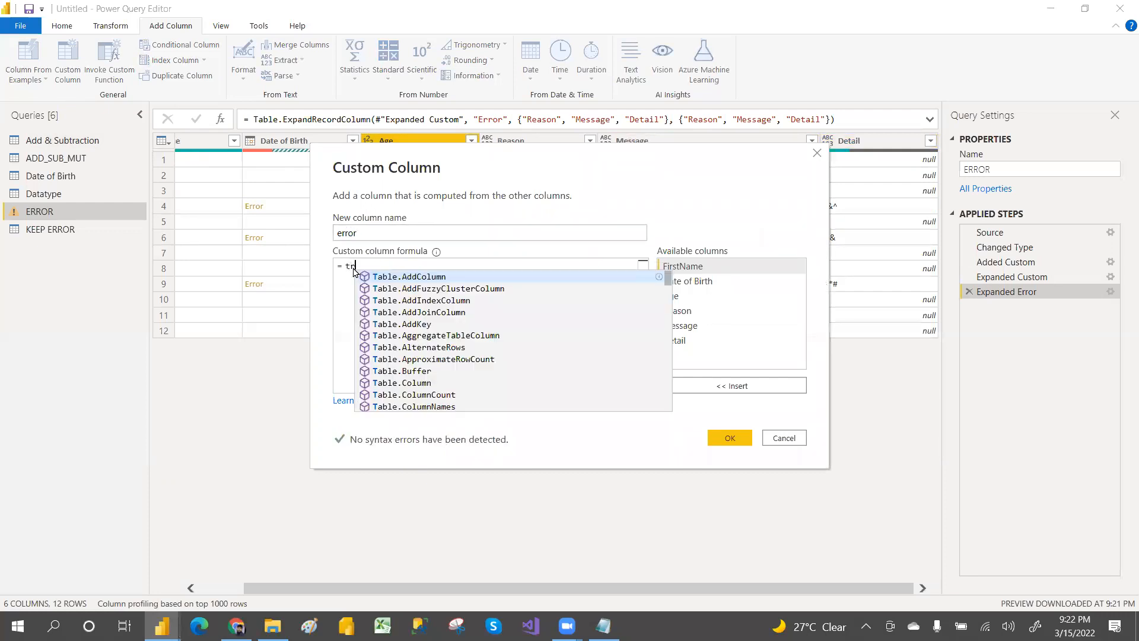
pyautogui.write('y(')
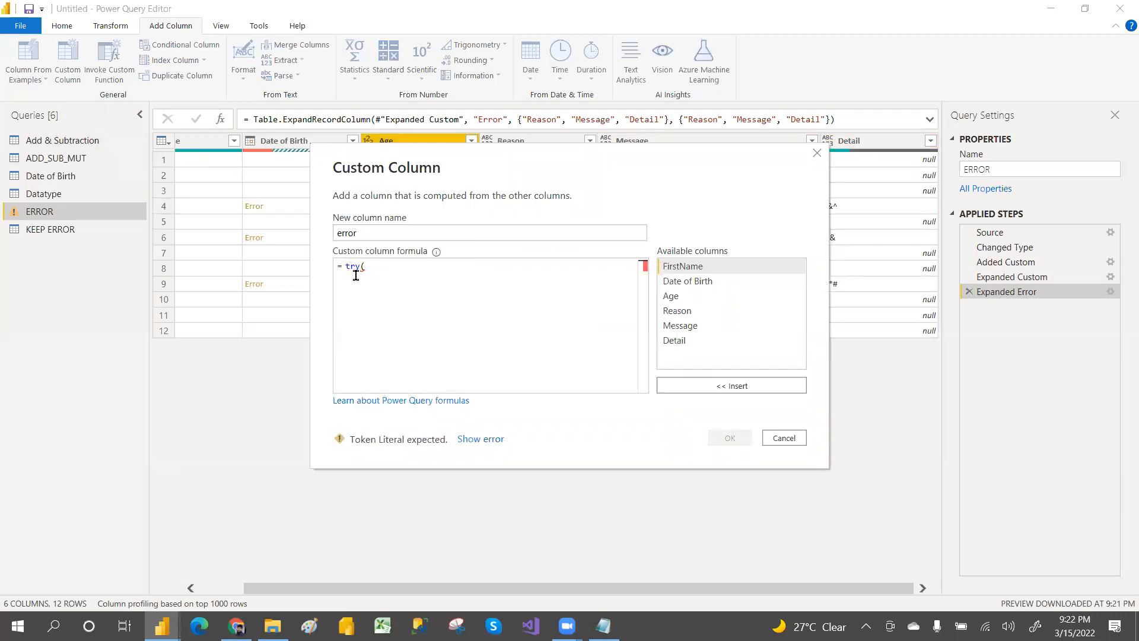
pyautogui.doubleClick(676, 296)
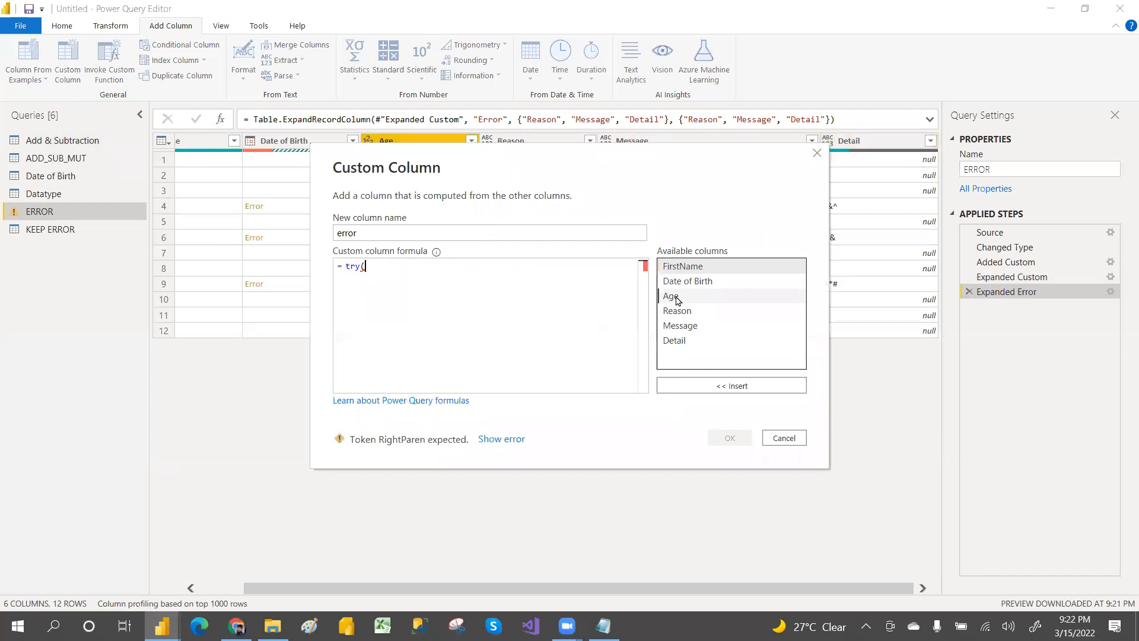
pyautogui.write(')')
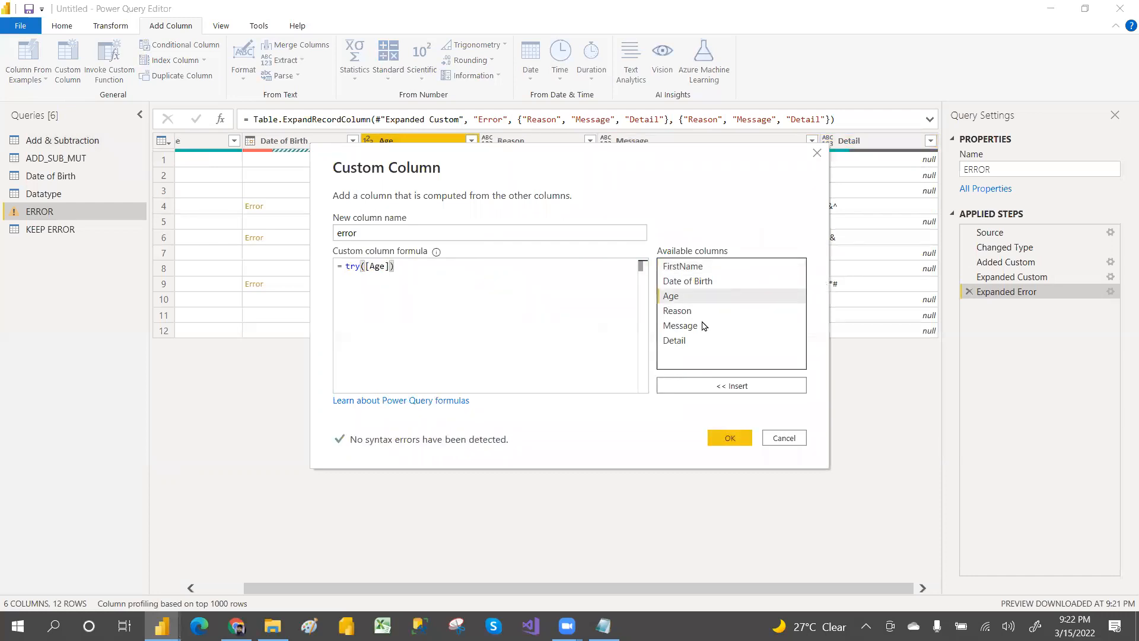
pyautogui.click(729, 439)
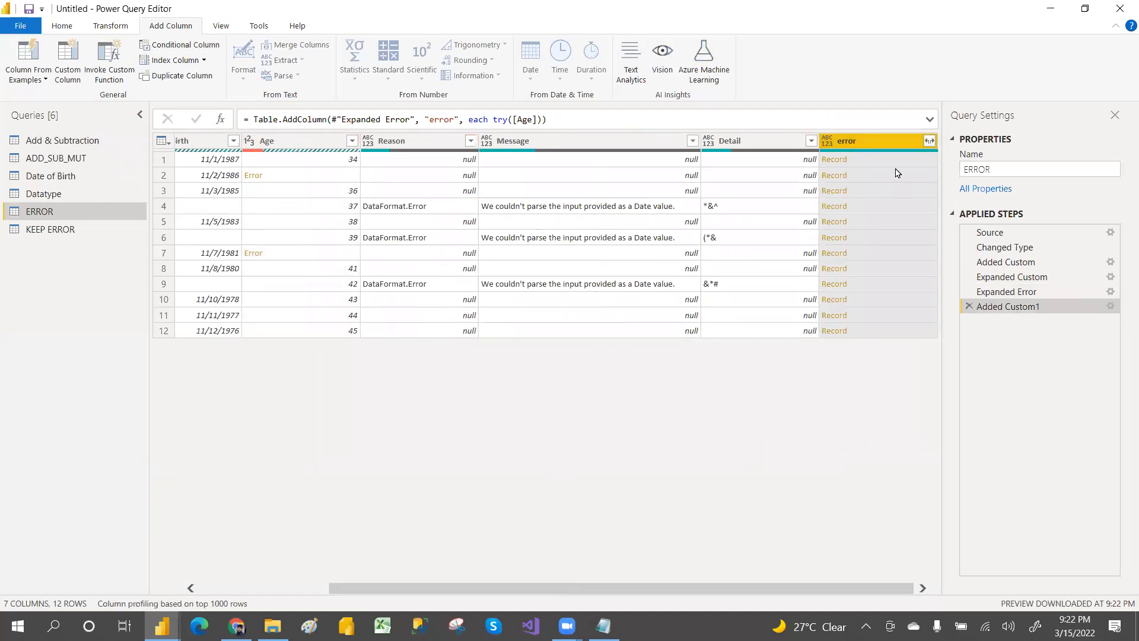
# Expand the error column to extract only the Error field, without the original column name as prefix
pyautogui.click(929, 141)
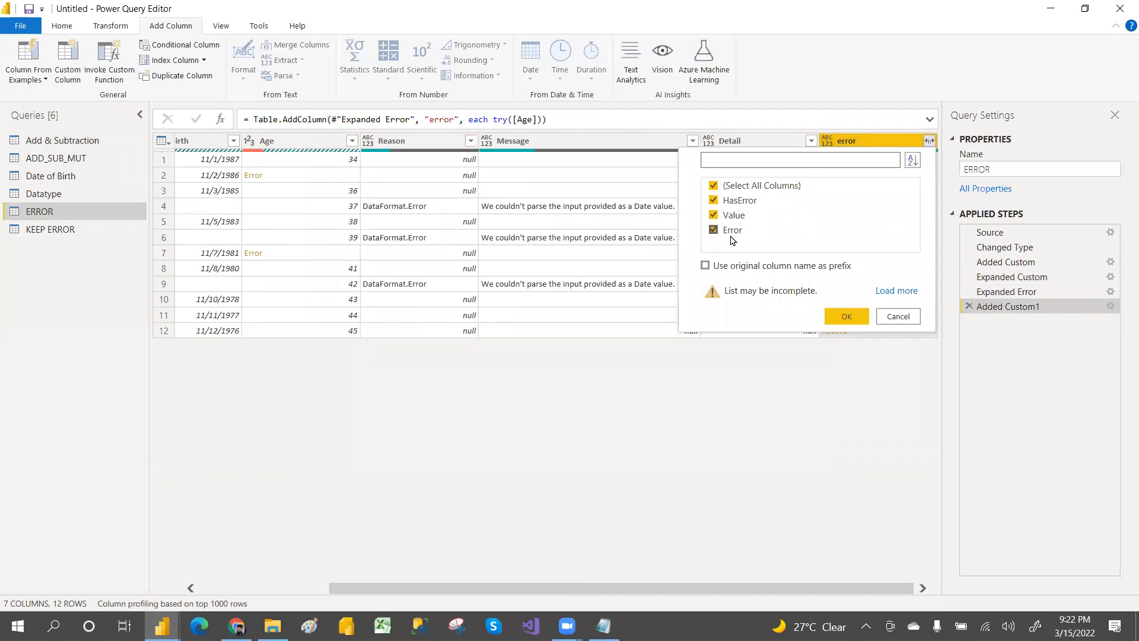
pyautogui.click(714, 200)
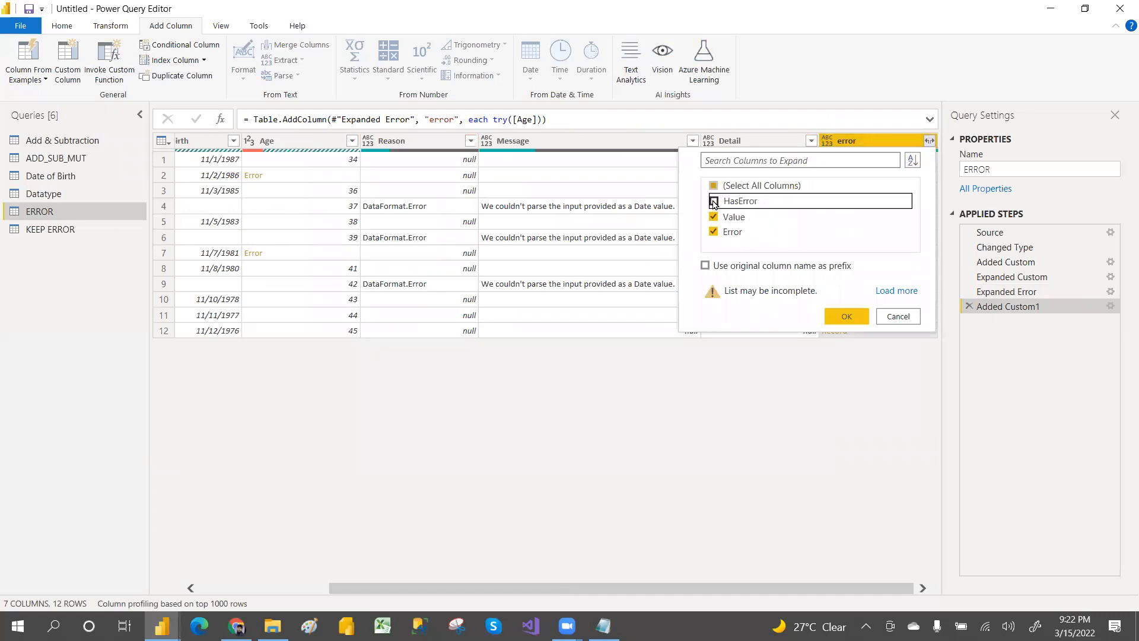
pyautogui.click(714, 216)
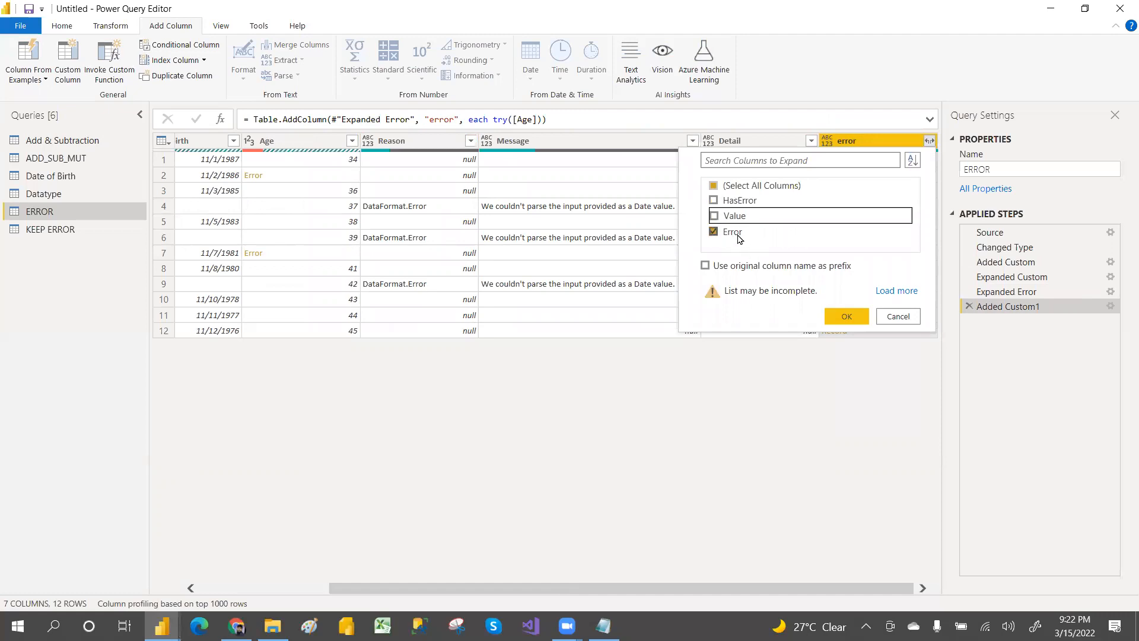
pyautogui.click(844, 317)
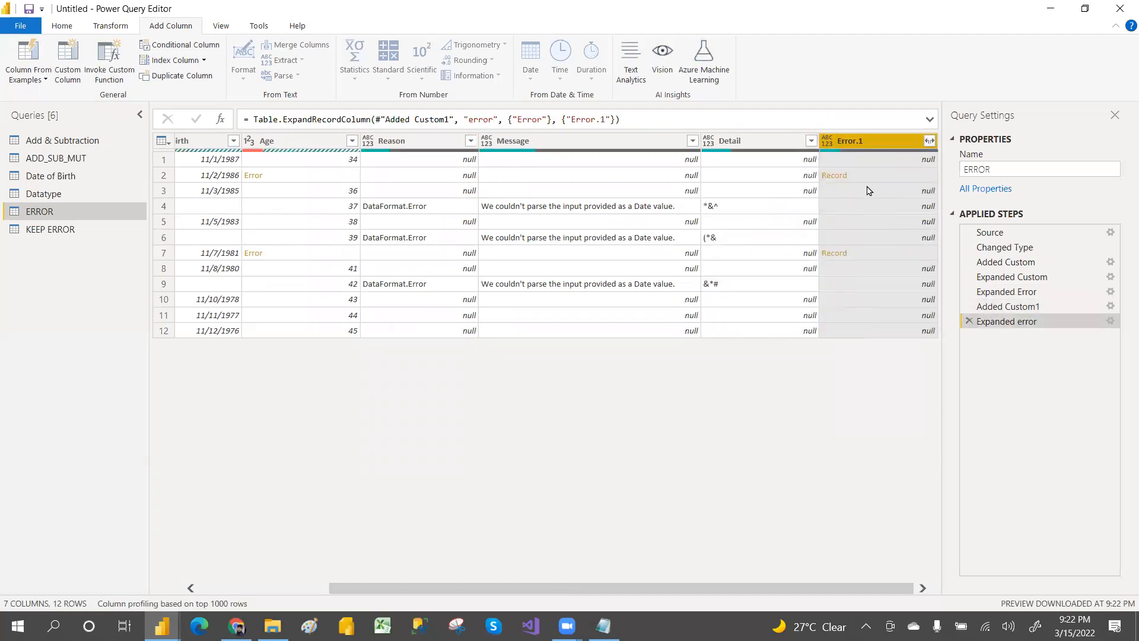
# Expand the Error.1 column into all its fields: Reason, Message, Detail, Message.Format and Message.Parameters, without a prefix
pyautogui.click(929, 142)
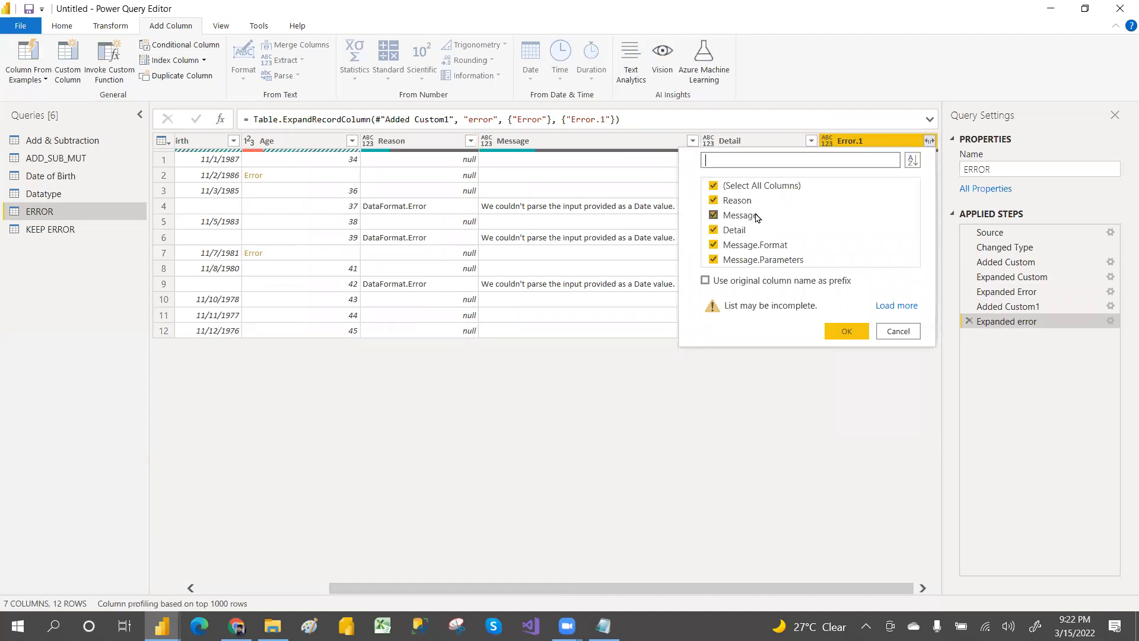
pyautogui.click(843, 330)
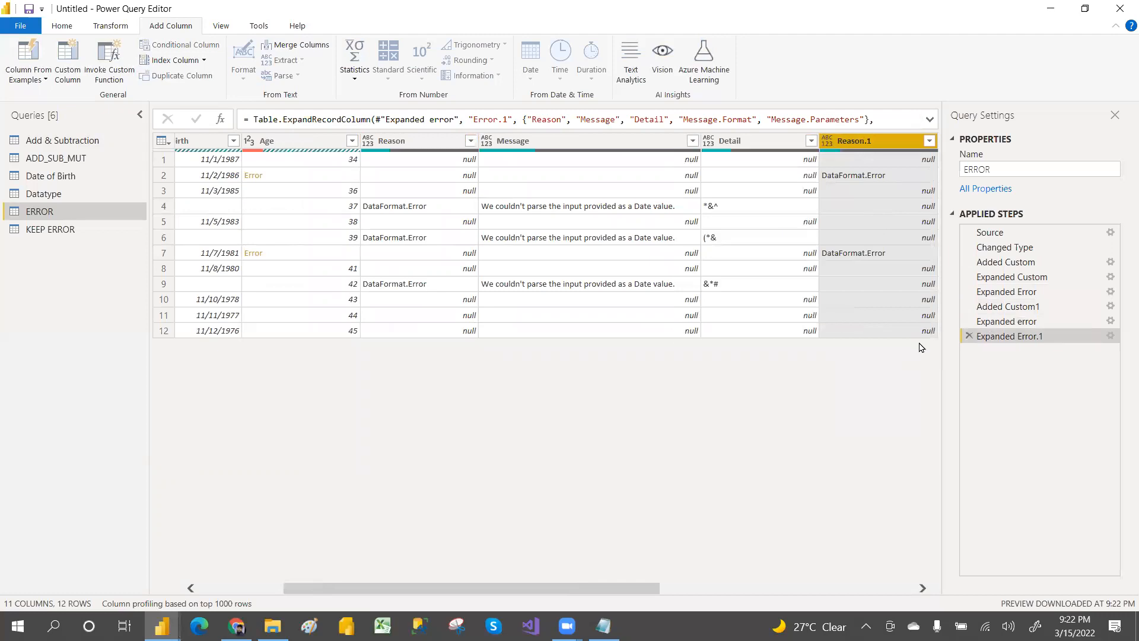
pyautogui.moveTo(575, 589); pyautogui.dragTo(753, 580)
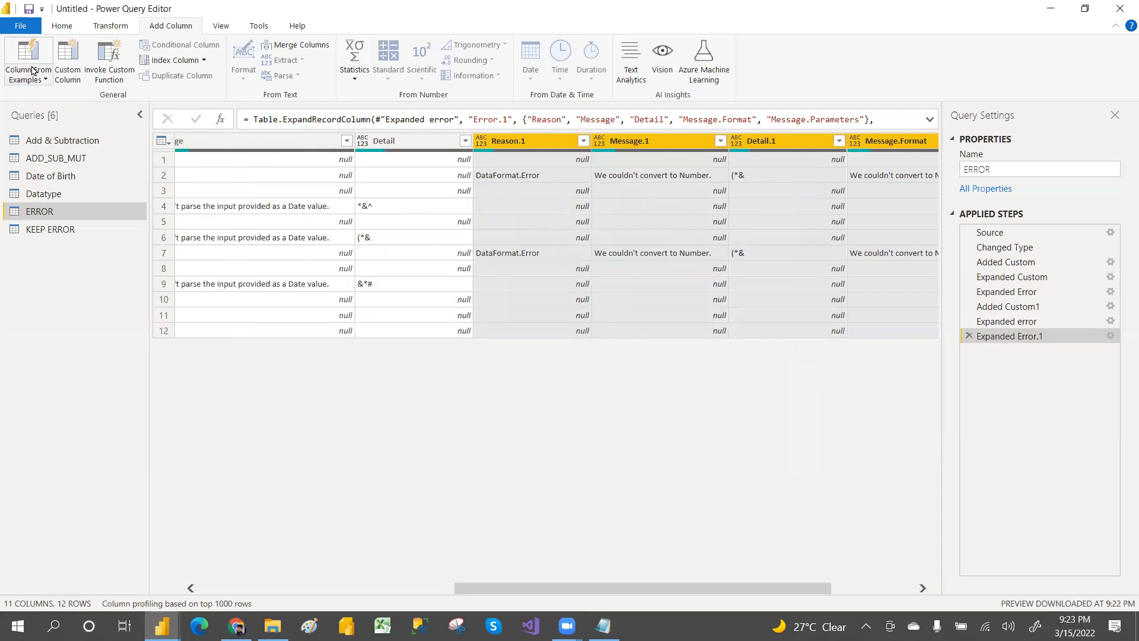
# Close the query editor with the changes applied to the report, and dismiss the load summary
pyautogui.click(65, 26)
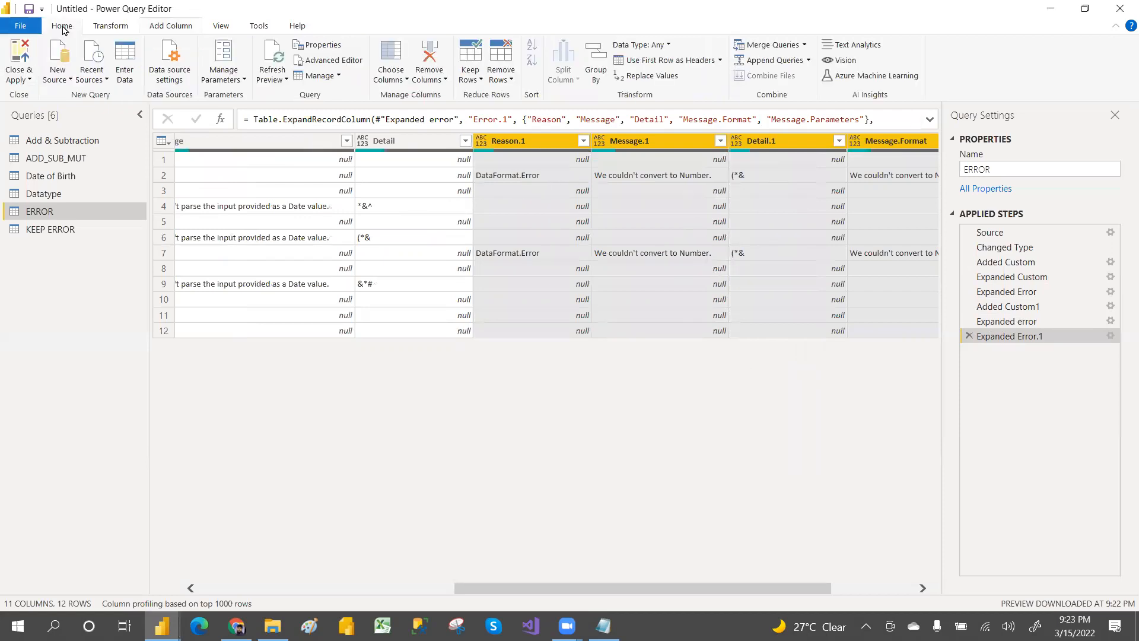
pyautogui.click(28, 77)
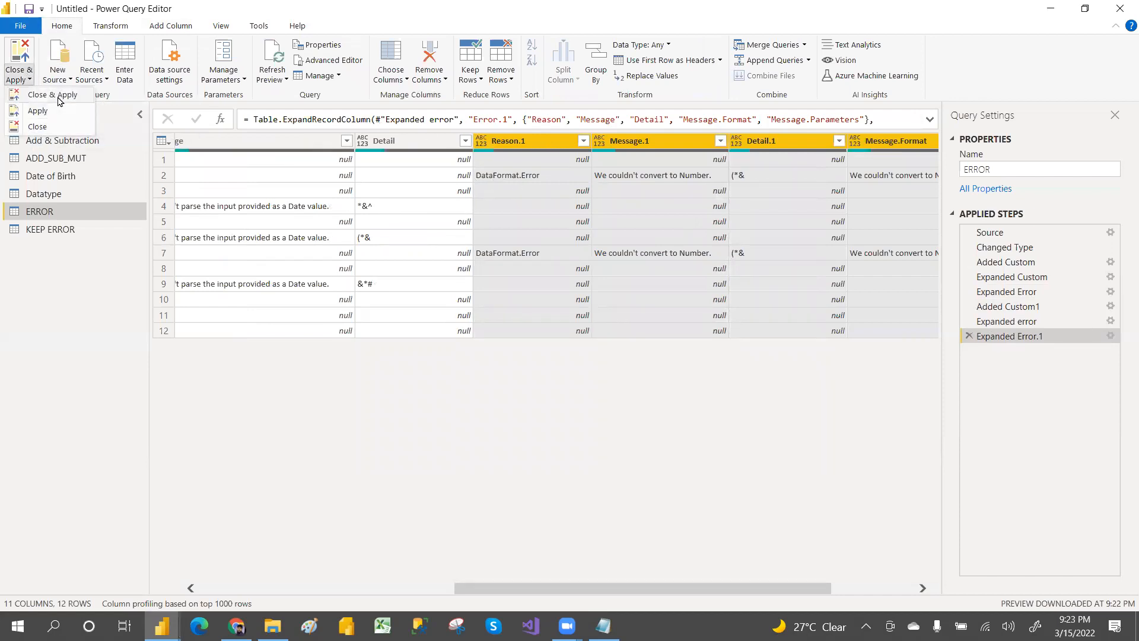
pyautogui.press('Escape')
pyautogui.hotkey('alt', 'Tab')
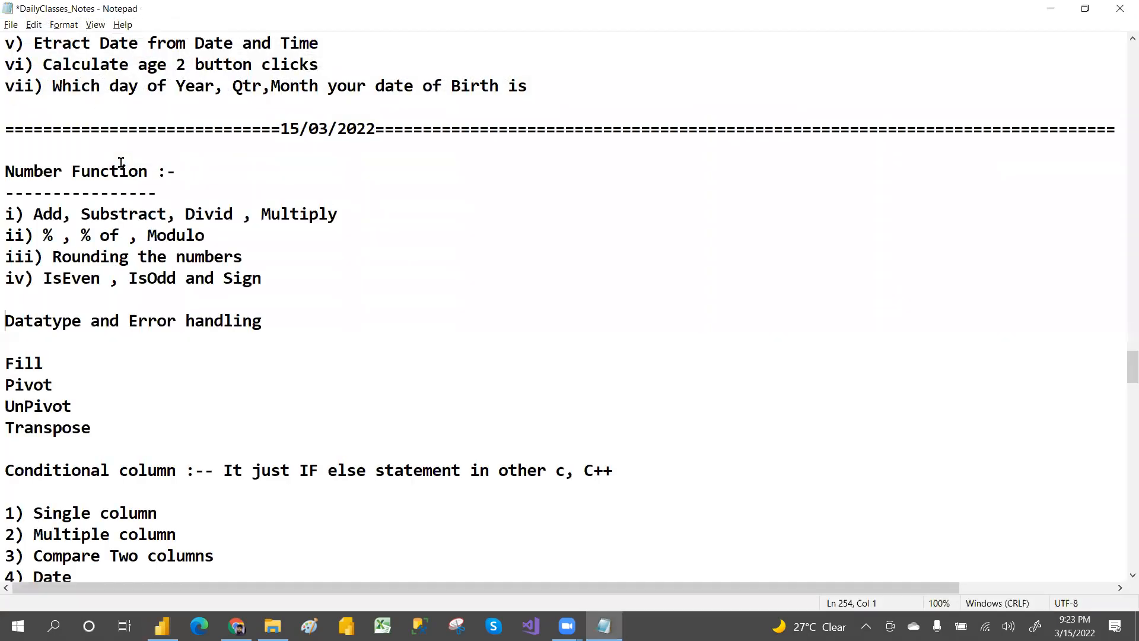
pyautogui.click(162, 626)
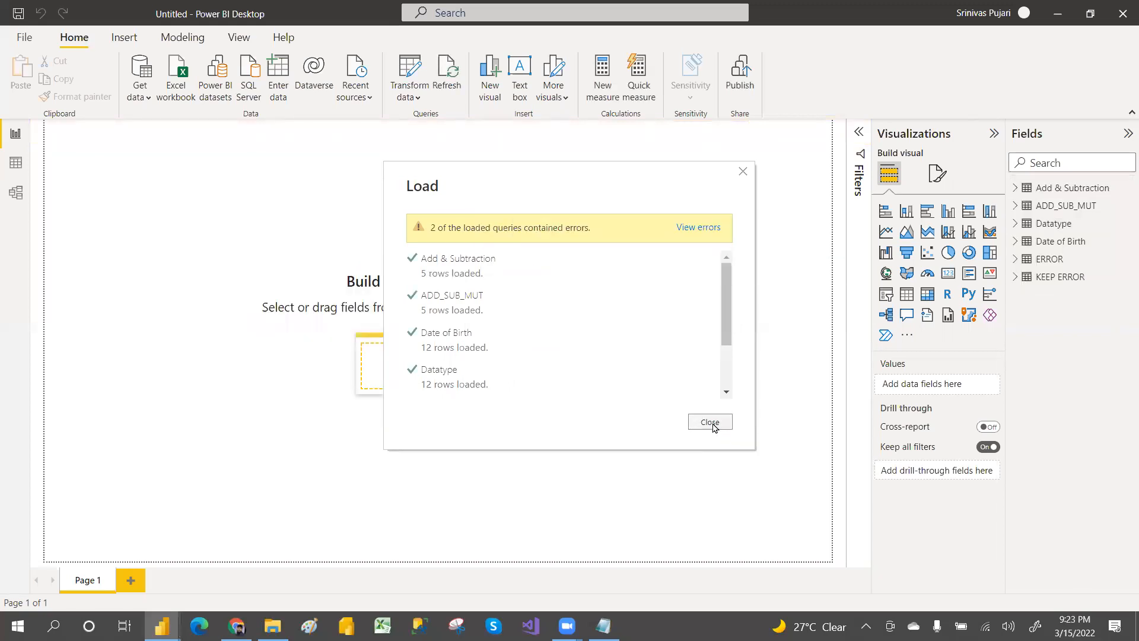
pyautogui.click(710, 423)
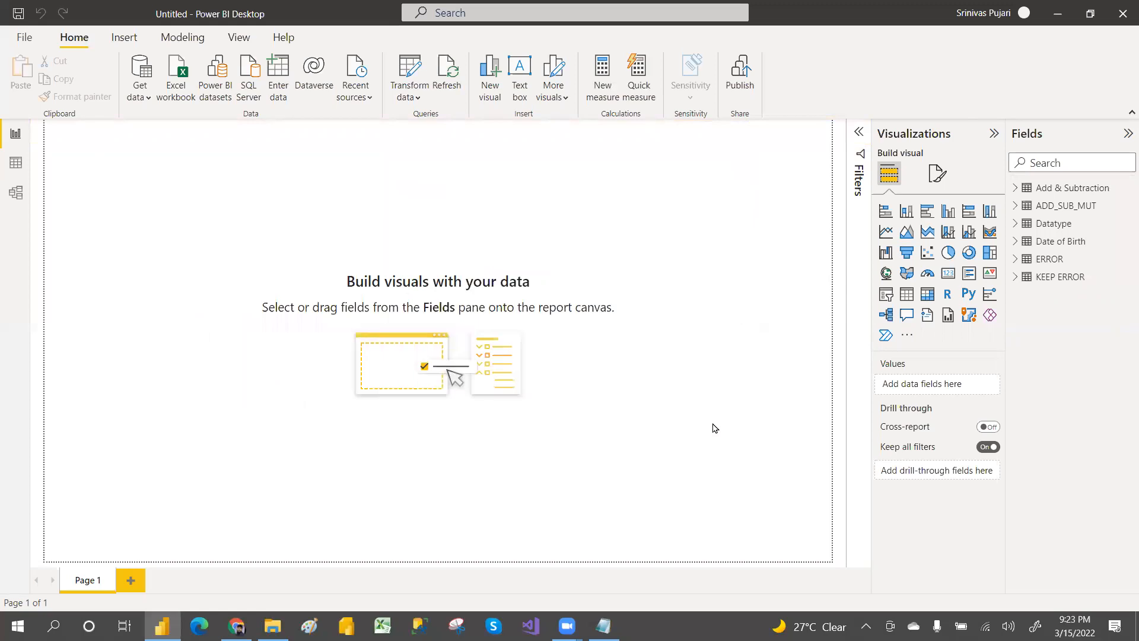
# Build a table visual from the ERROR table's FirstName, Message, Detail and Reason fields, and enlarge and centre it on the page
pyautogui.click(1016, 260)
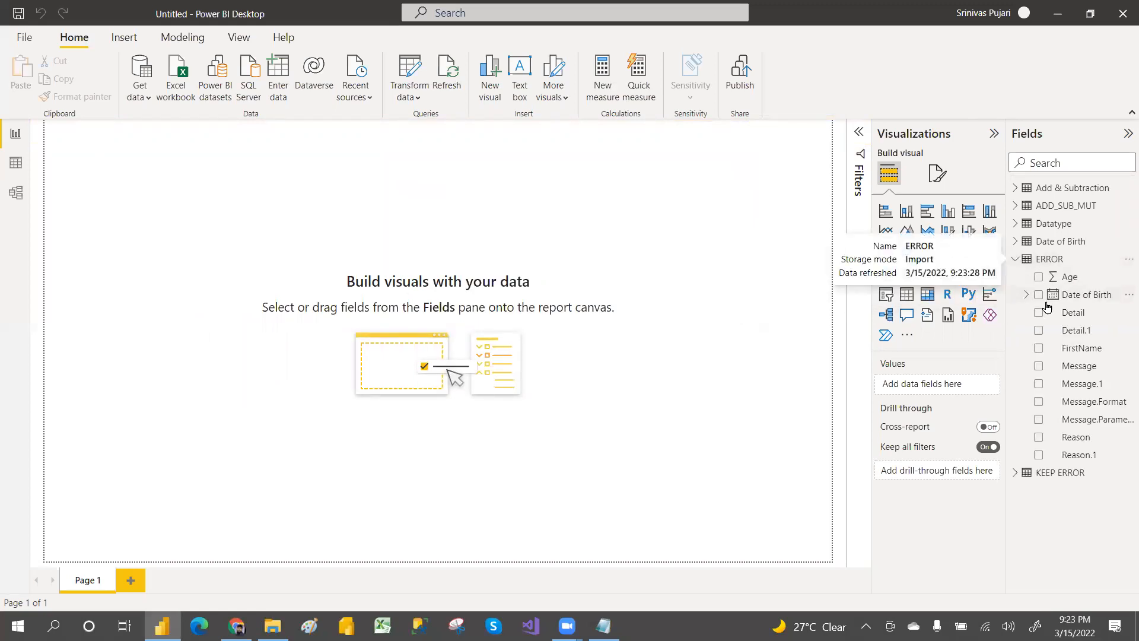
pyautogui.click(1038, 349)
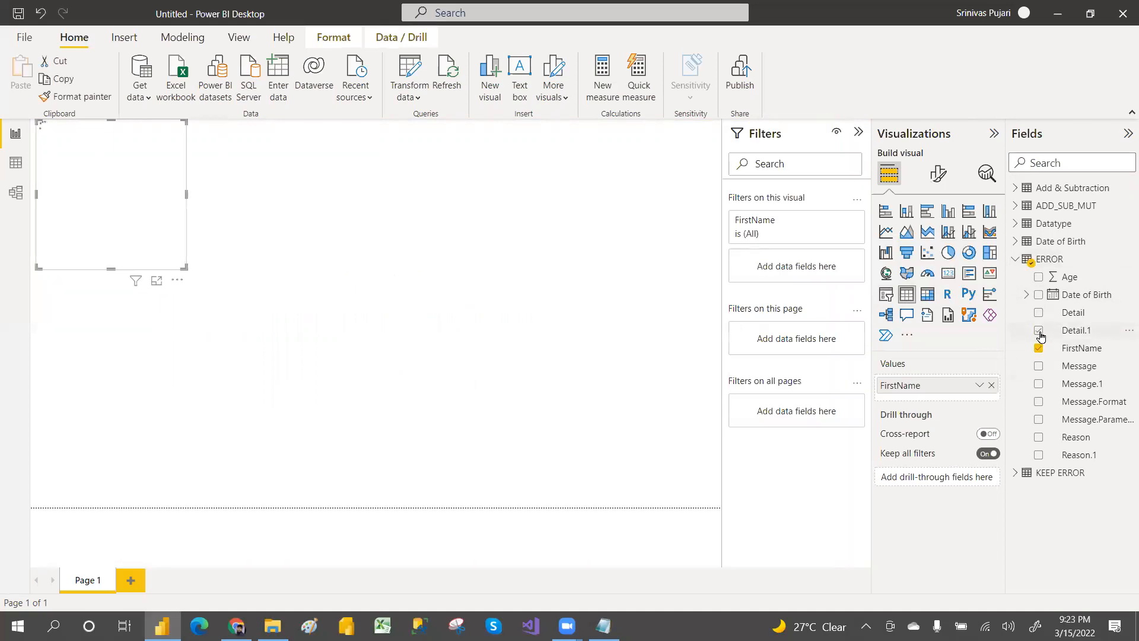
pyautogui.click(1039, 330)
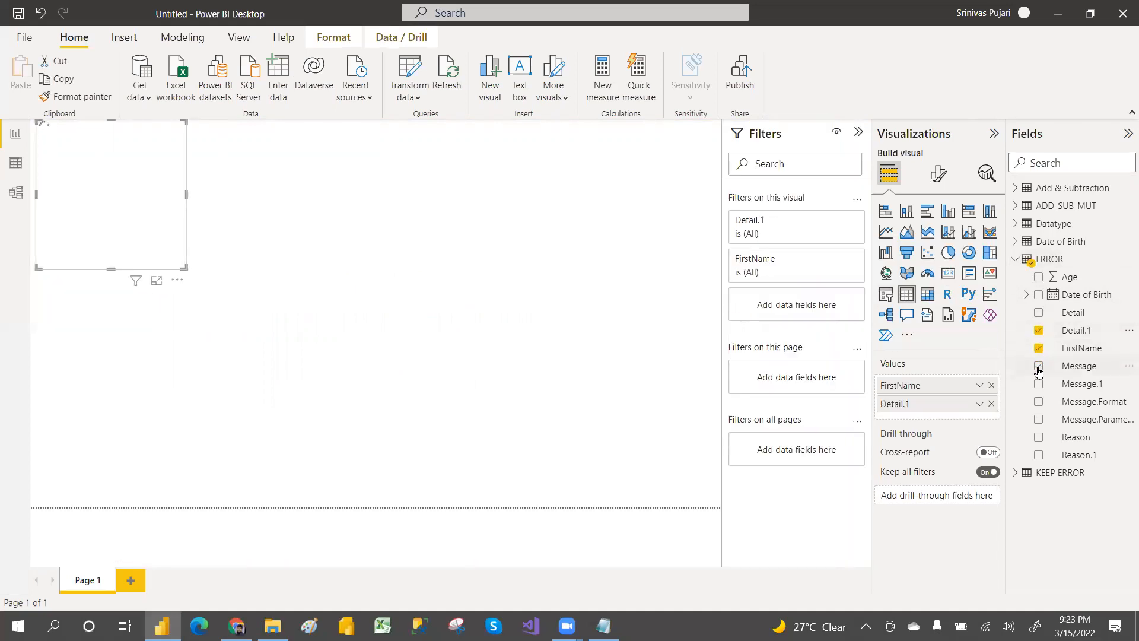
pyautogui.click(1038, 366)
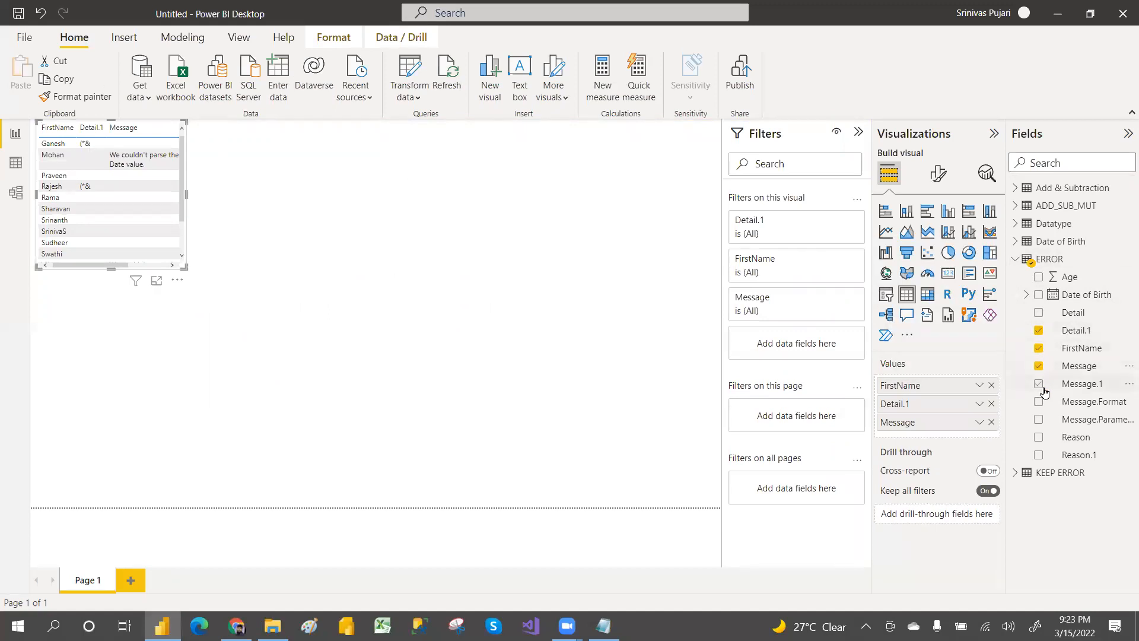
pyautogui.click(1038, 330)
pyautogui.click(1038, 315)
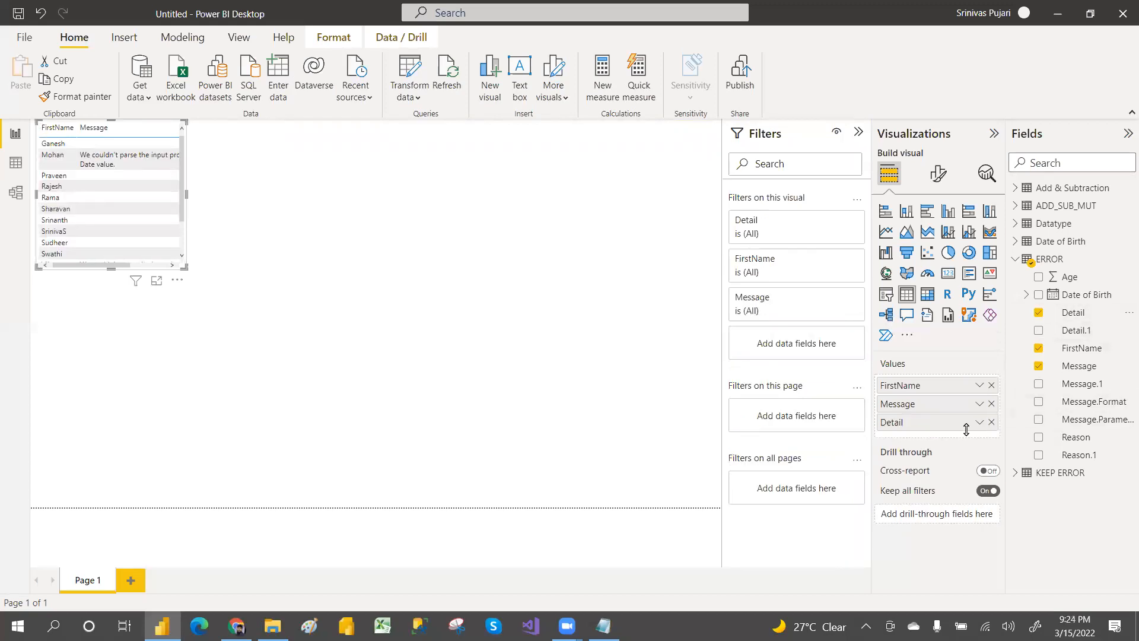
pyautogui.click(1039, 439)
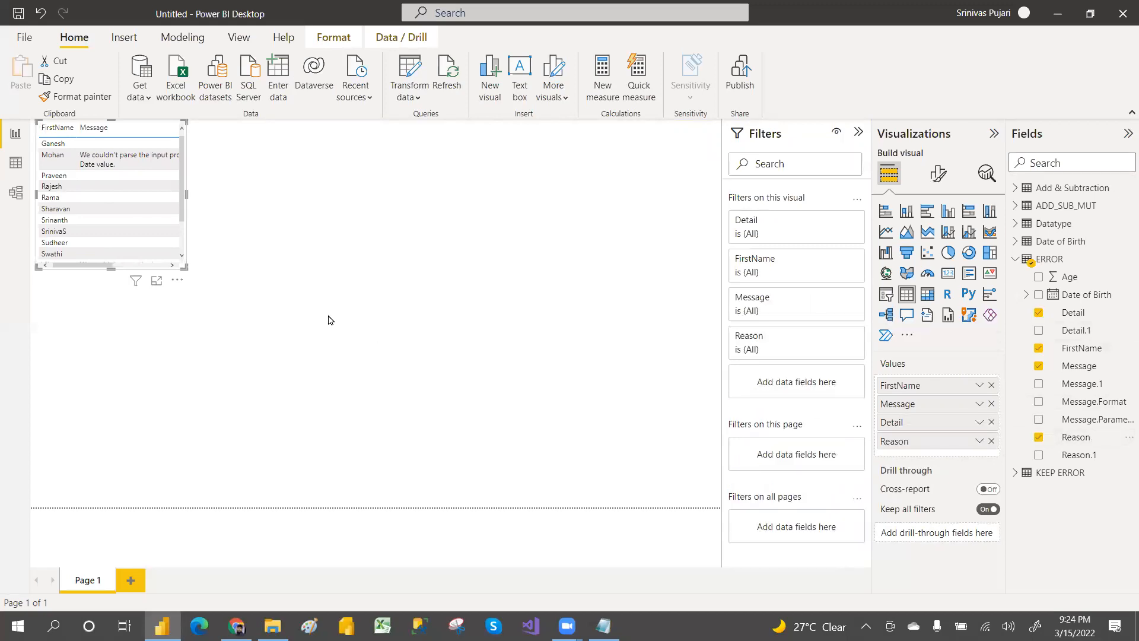
pyautogui.moveTo(184, 268); pyautogui.dragTo(402, 337)
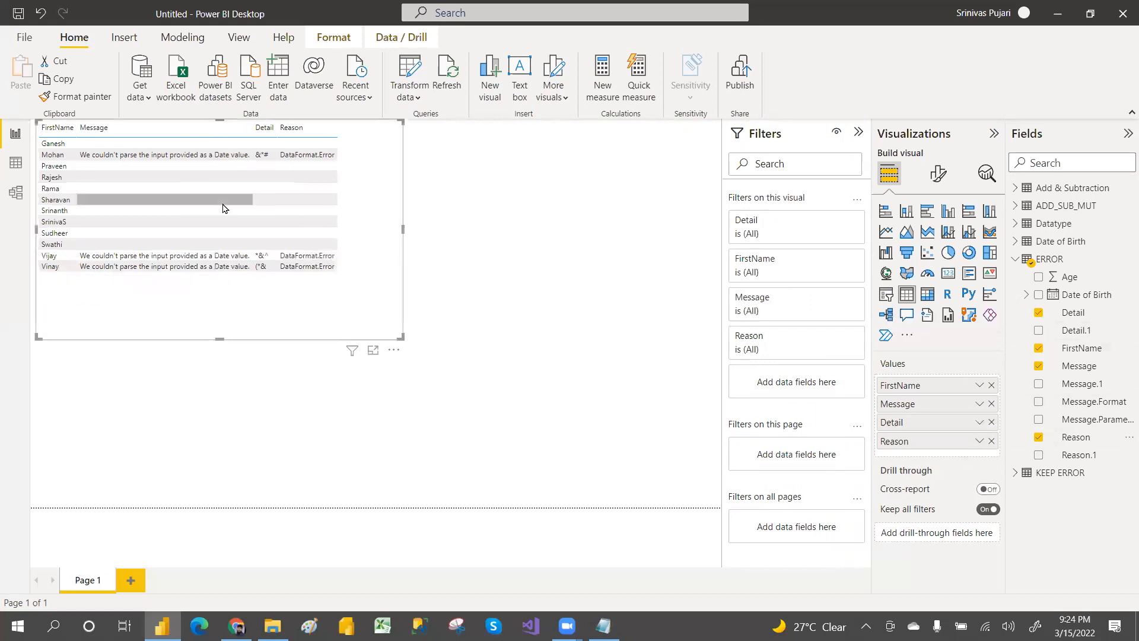
pyautogui.moveTo(368, 171); pyautogui.dragTo(536, 209)
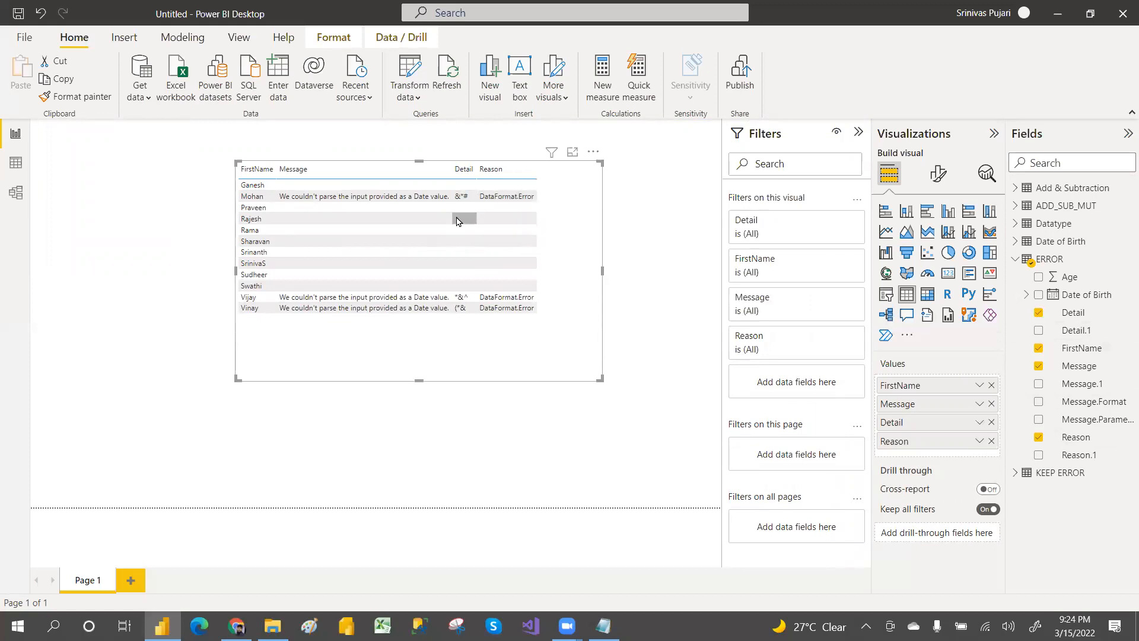
pyautogui.click(594, 153)
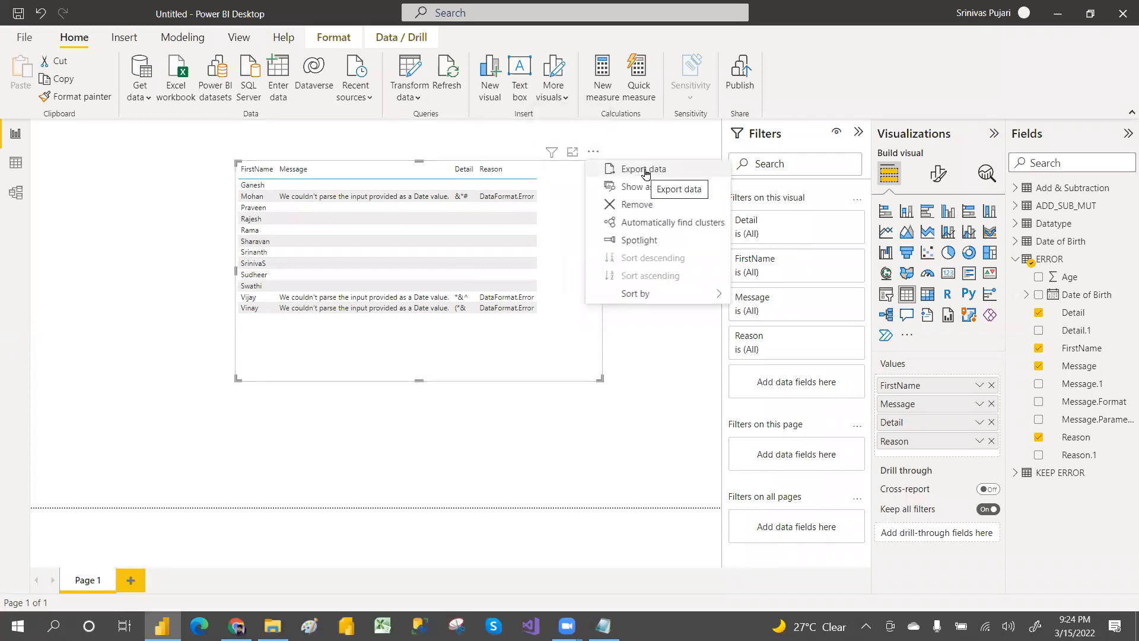
pyautogui.click(643, 170)
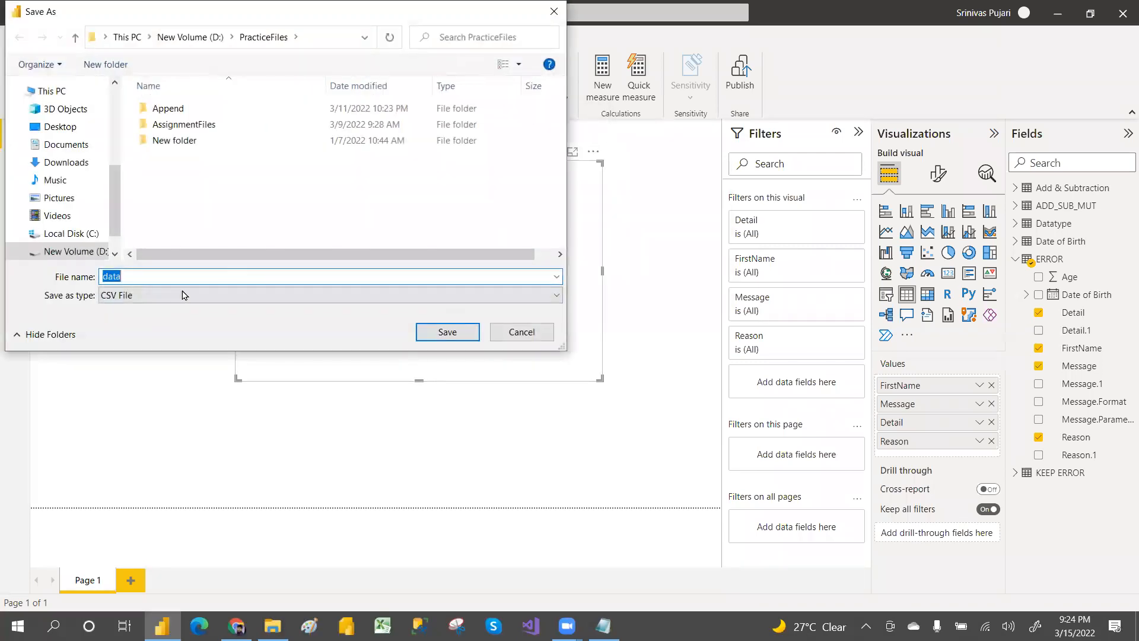
pyautogui.click(532, 337)
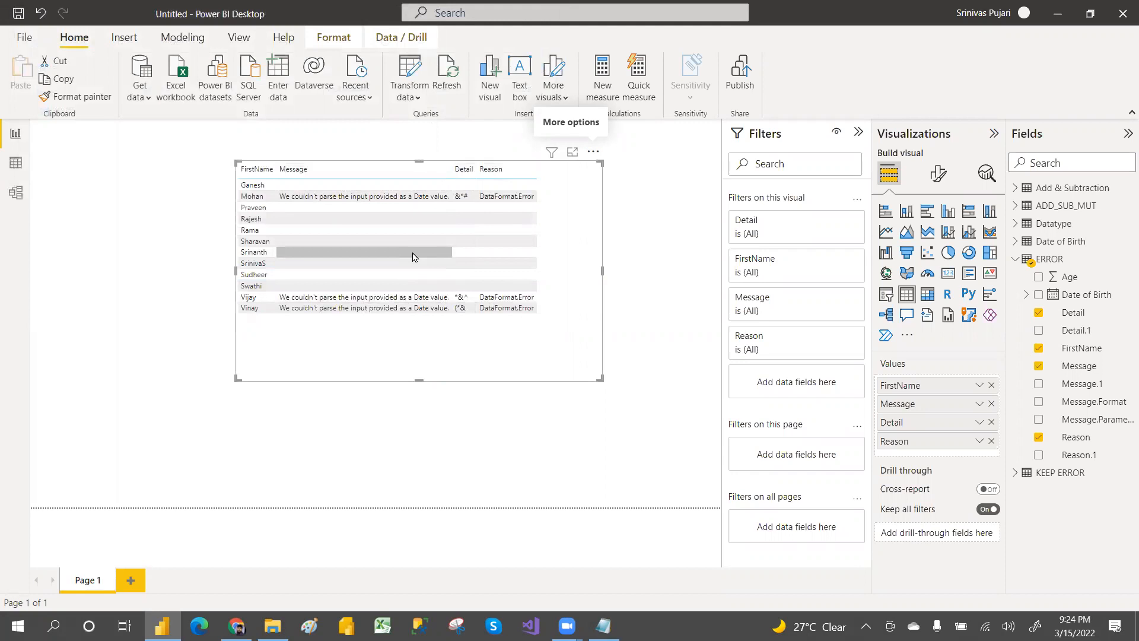
pyautogui.hotkey('alt', 'Tab')
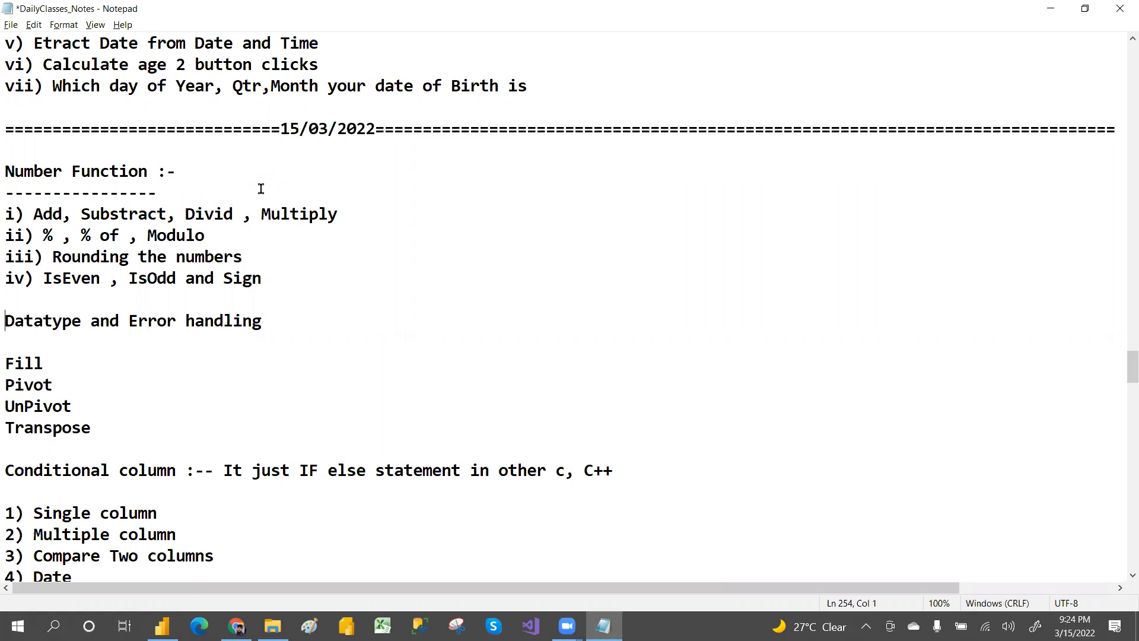
pyautogui.hotkey('alt', 'Tab')
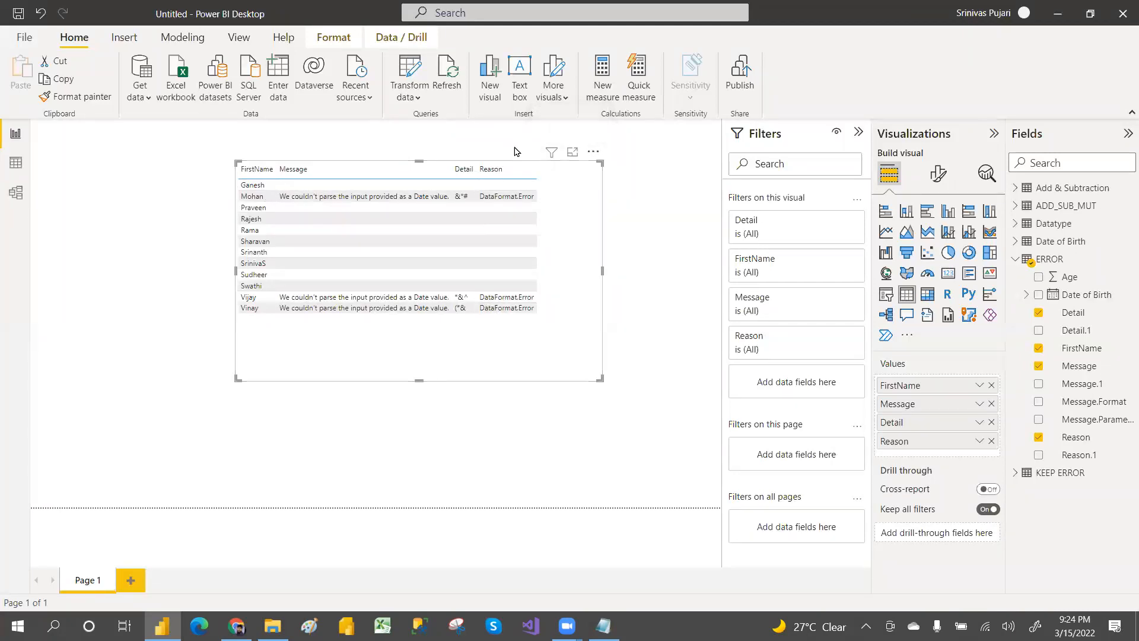
pyautogui.hotkey('alt', 'Tab')
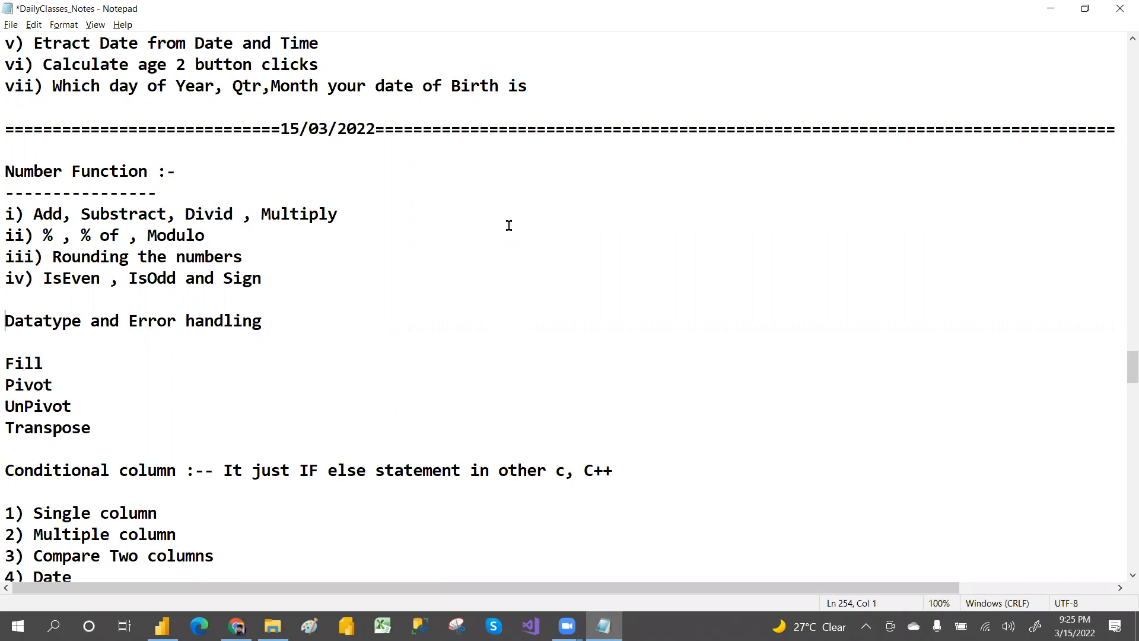
pyautogui.hotkey('alt', 'Tab')
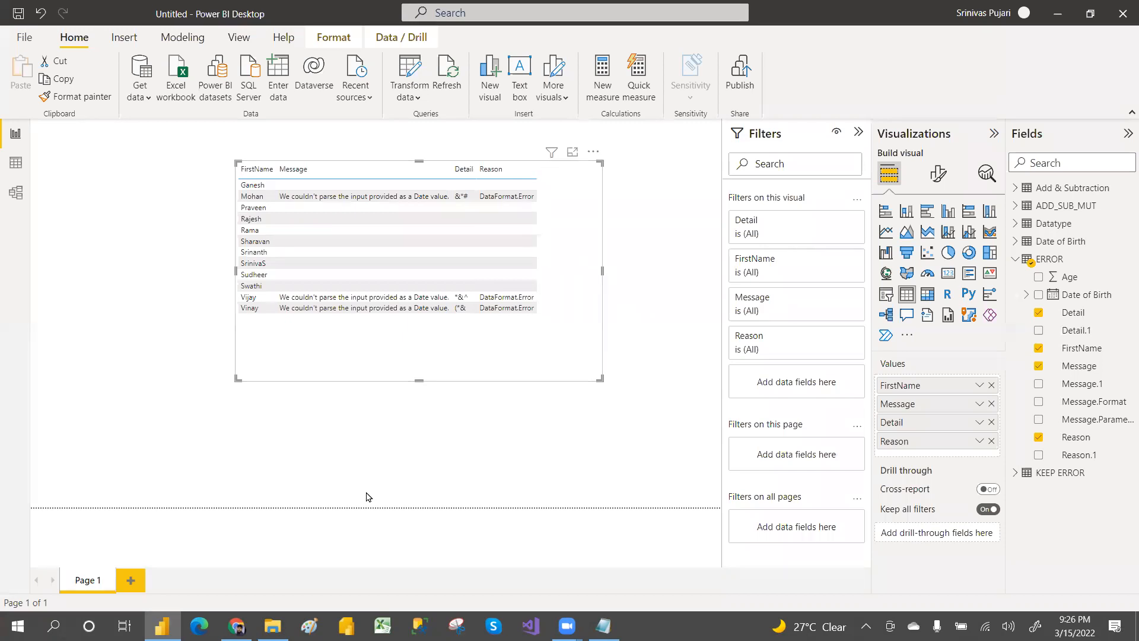
# Switch to Notepad and review the Fill, Pivot, UnPivot and Transpose topics in the class notes
pyautogui.click(603, 626)
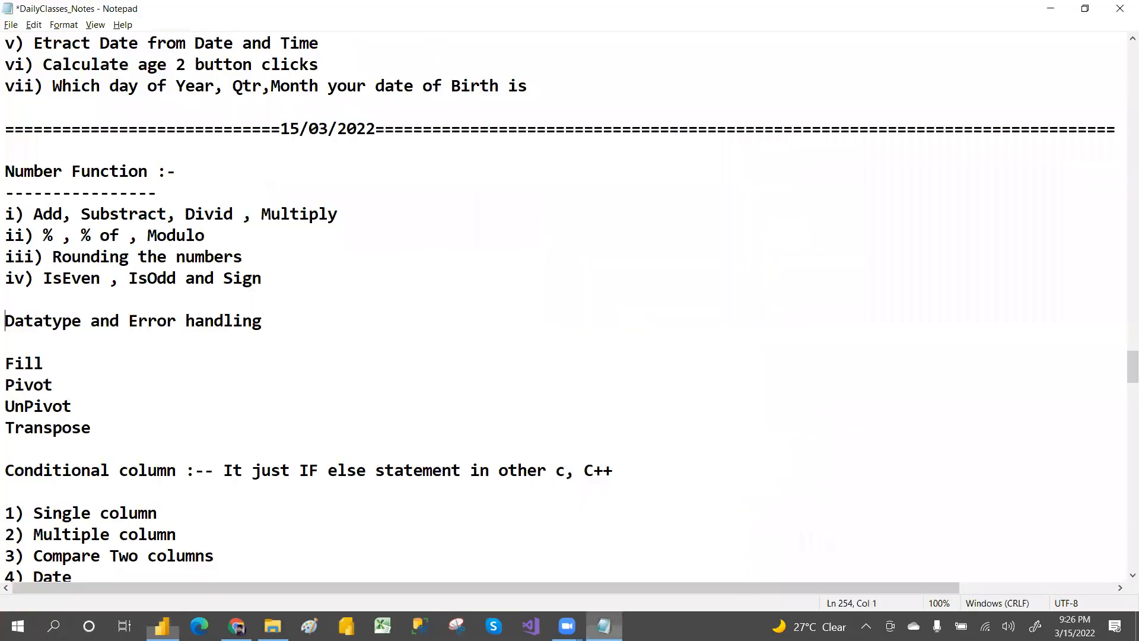
pyautogui.moveTo(9, 360); pyautogui.dragTo(102, 427)
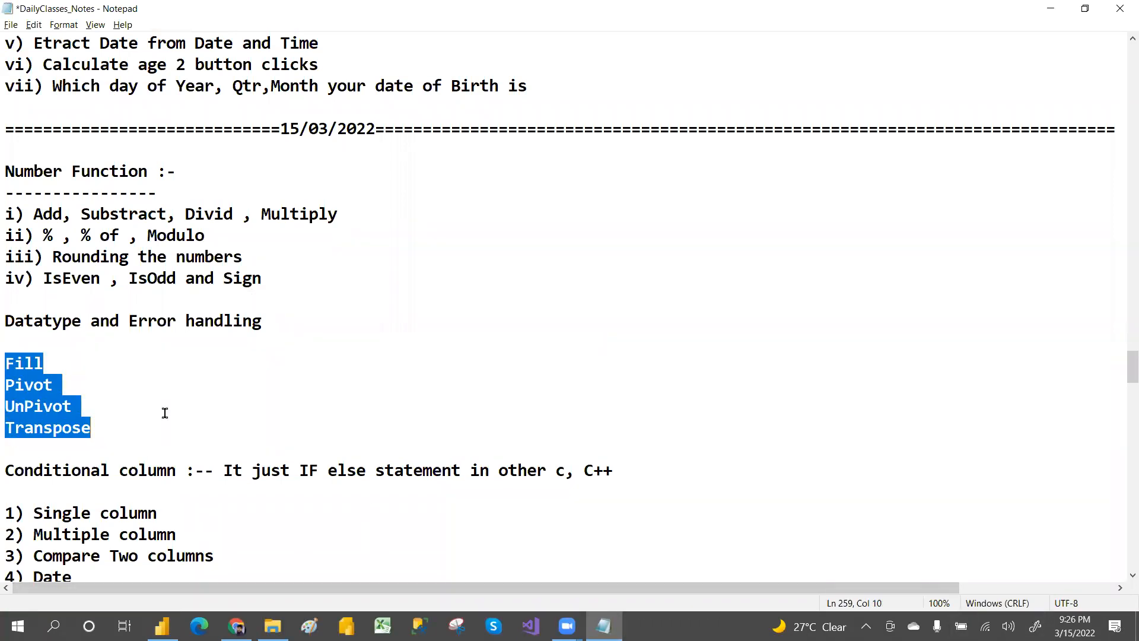
pyautogui.click(81, 354)
pyautogui.doubleClick(57, 366)
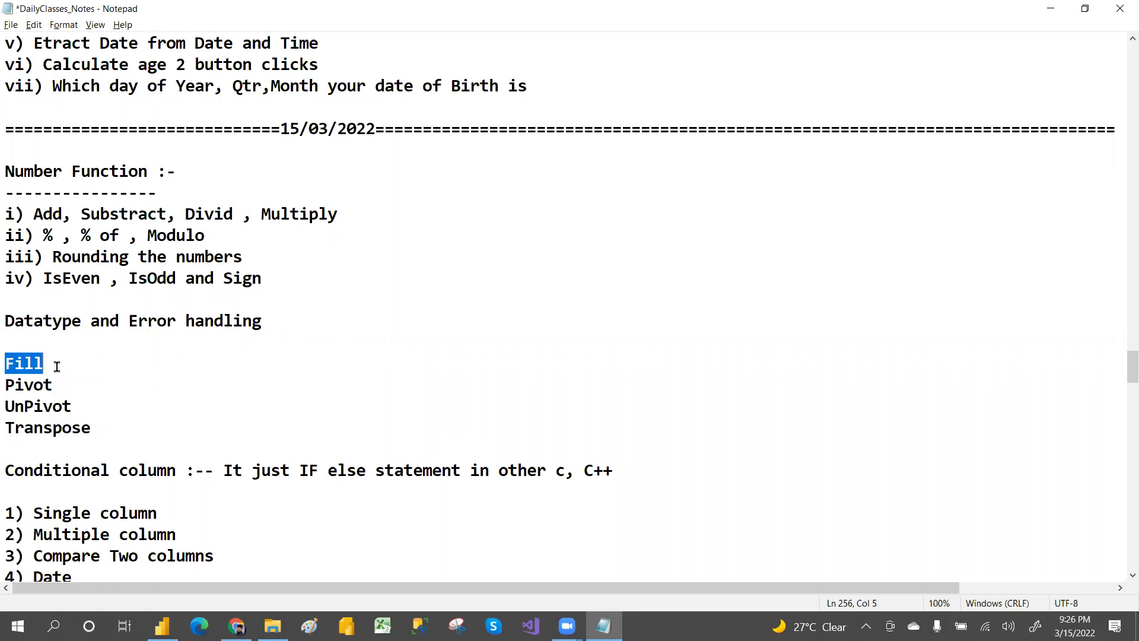
pyautogui.click(61, 384)
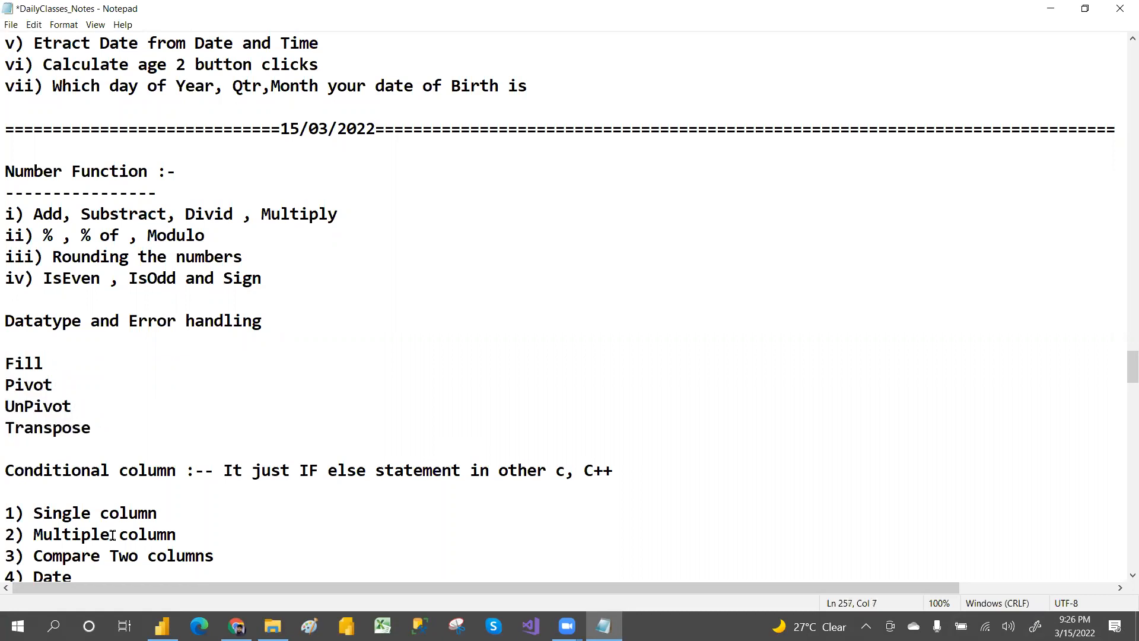
# Switch back to Power BI Desktop and reopen the Power Query Editor with its transform commands showing
pyautogui.click(162, 626)
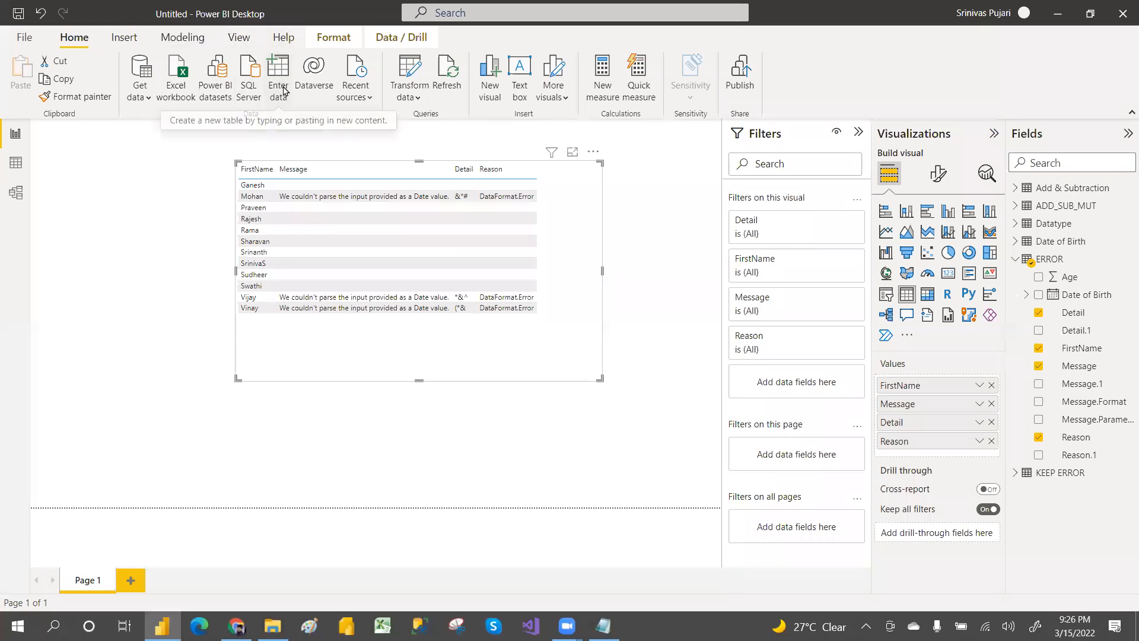
pyautogui.click(408, 96)
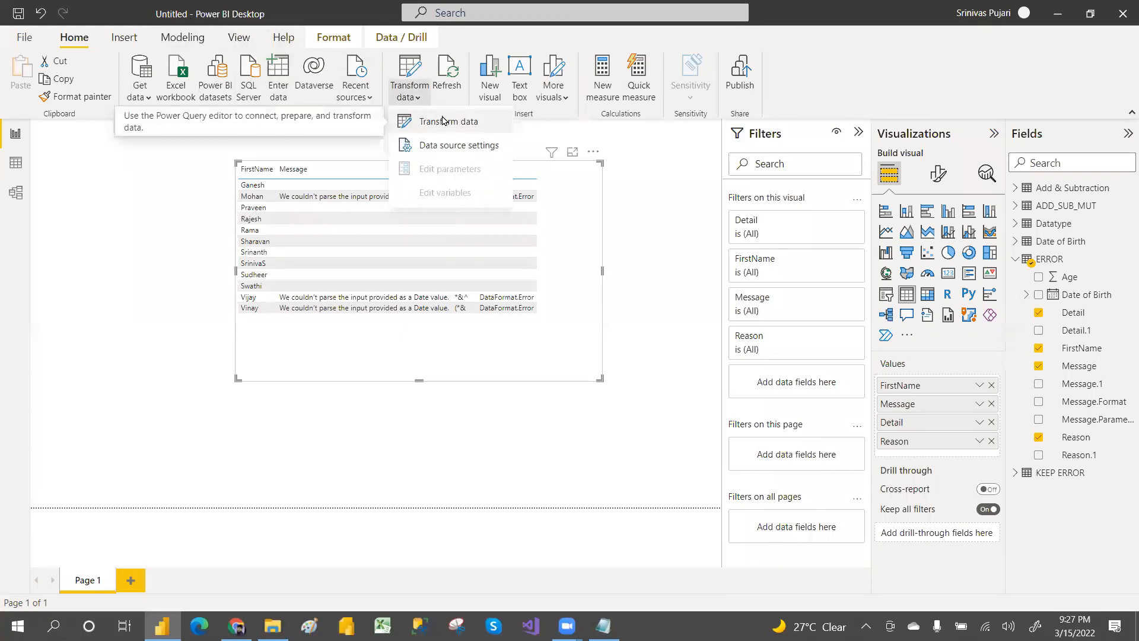
pyautogui.click(443, 120)
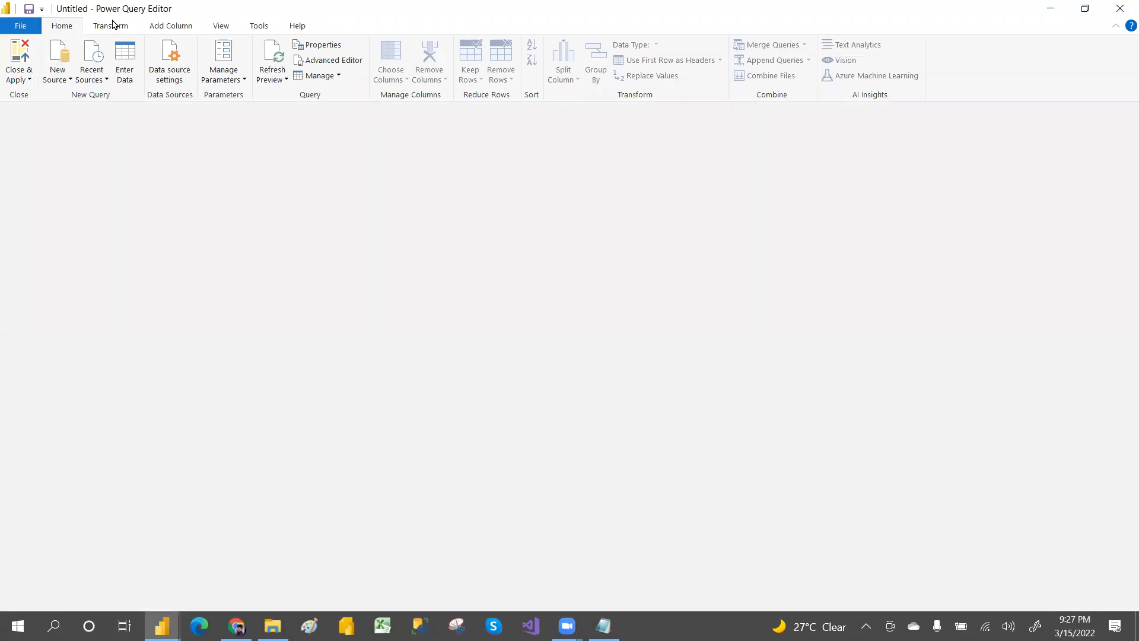
pyautogui.click(113, 26)
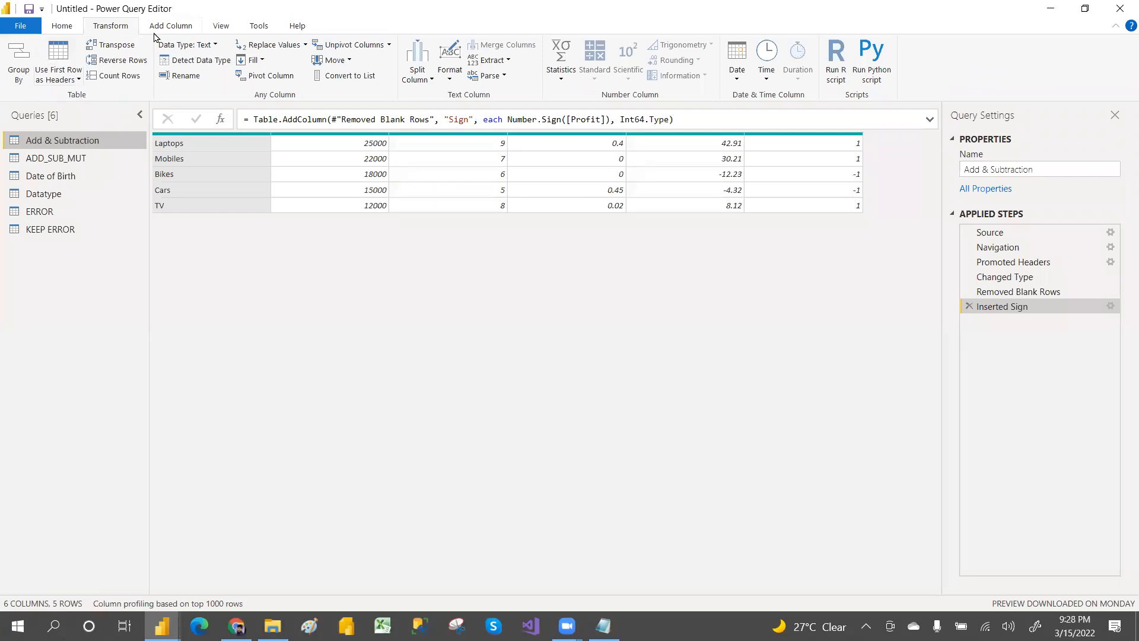
# Start a new Excel workbook source and open Power BI_transfrom_sample_data from the PracticeFiles folder
pyautogui.click(60, 25)
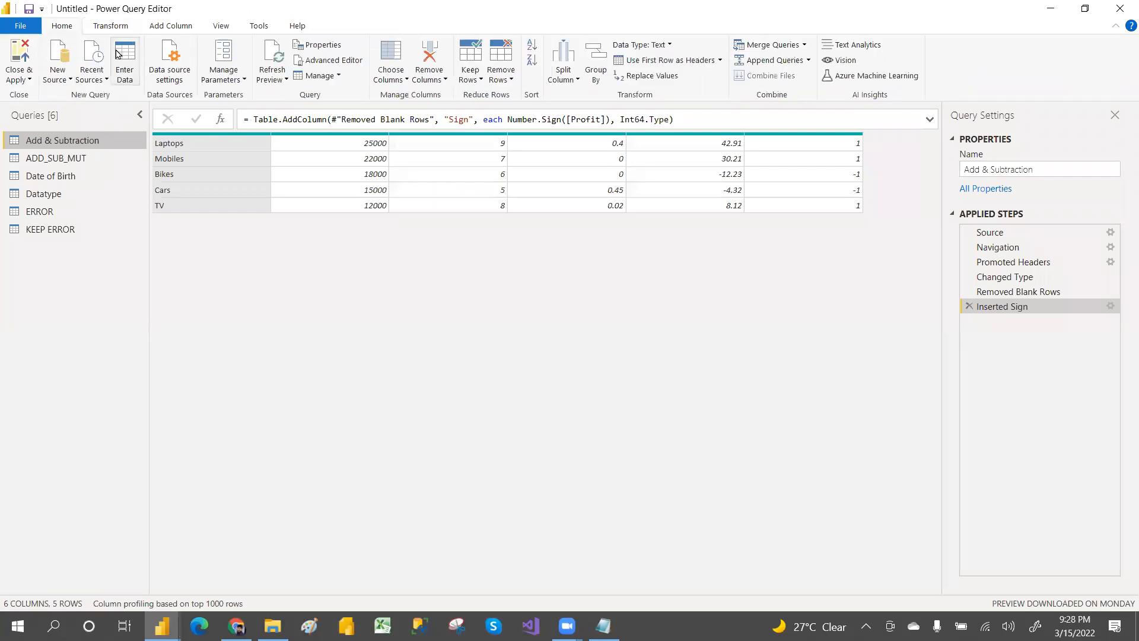
pyautogui.click(69, 79)
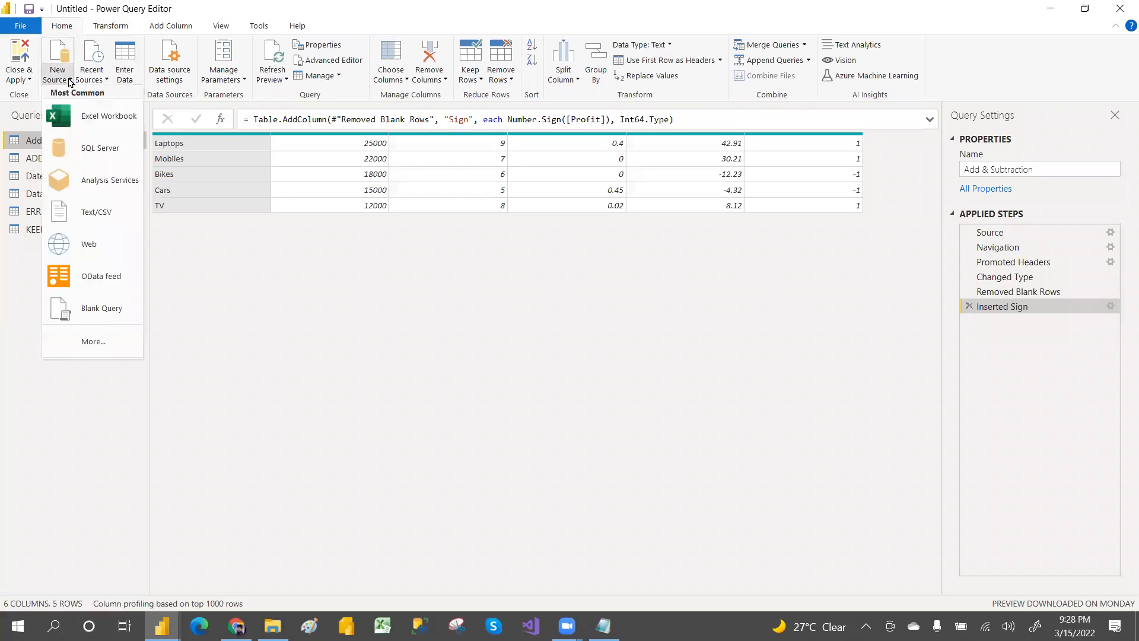
pyautogui.click(99, 119)
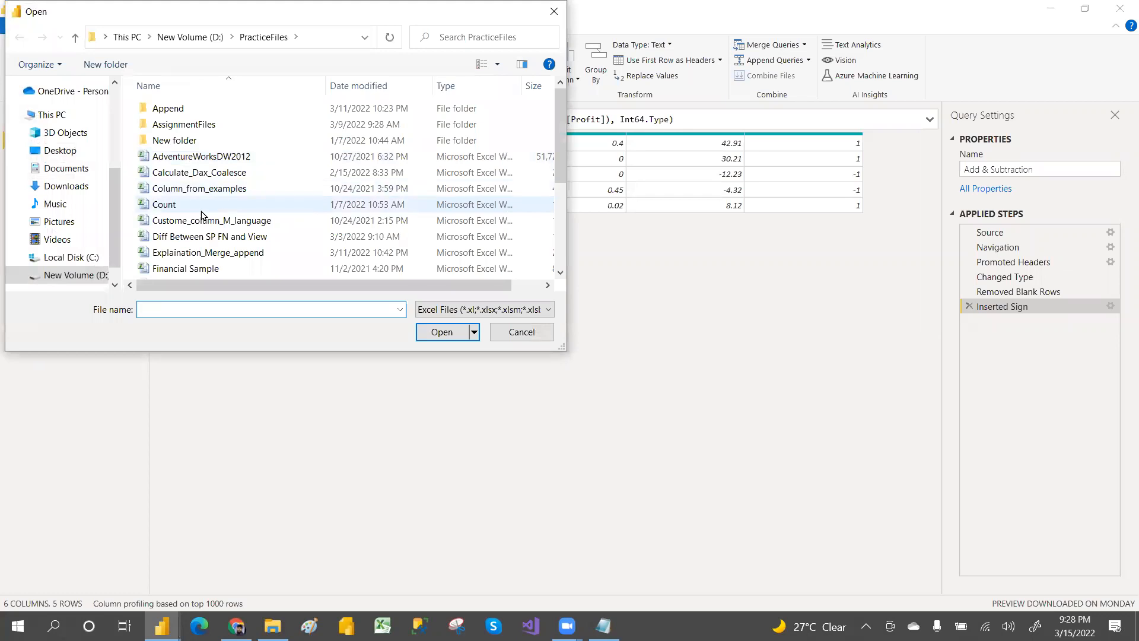
pyautogui.scroll(-3, 552, 178)
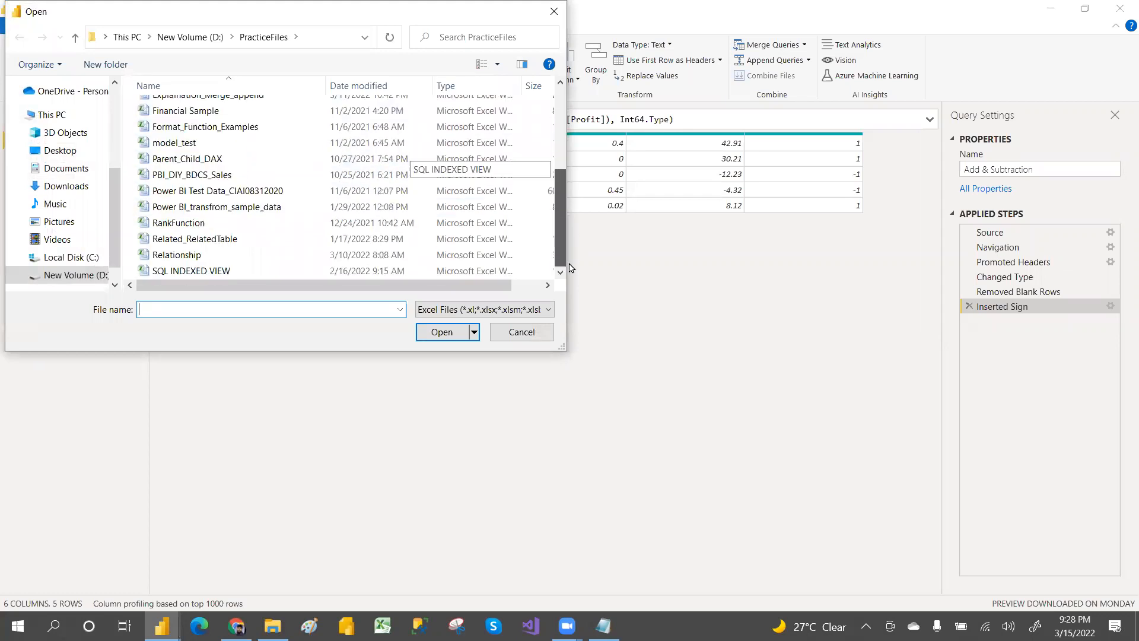
pyautogui.doubleClick(259, 207)
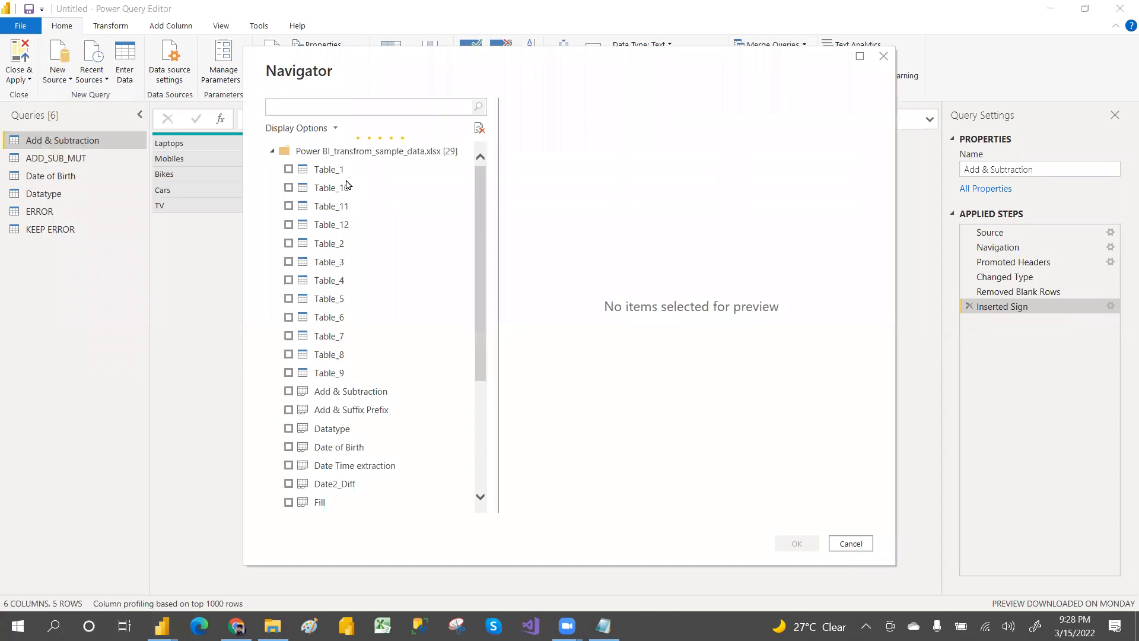
# Select the Fill, Transpose, and Pivot and unpivot sheets in the Navigator and load them as queries
pyautogui.moveTo(478, 202); pyautogui.dragTo(490, 344)
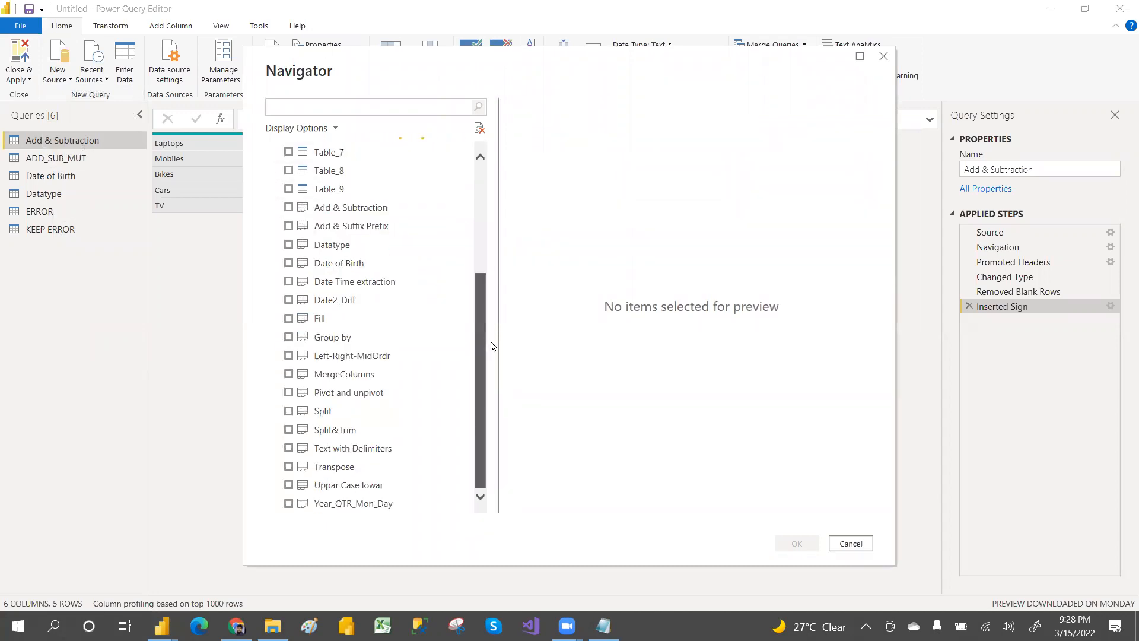
pyautogui.click(334, 324)
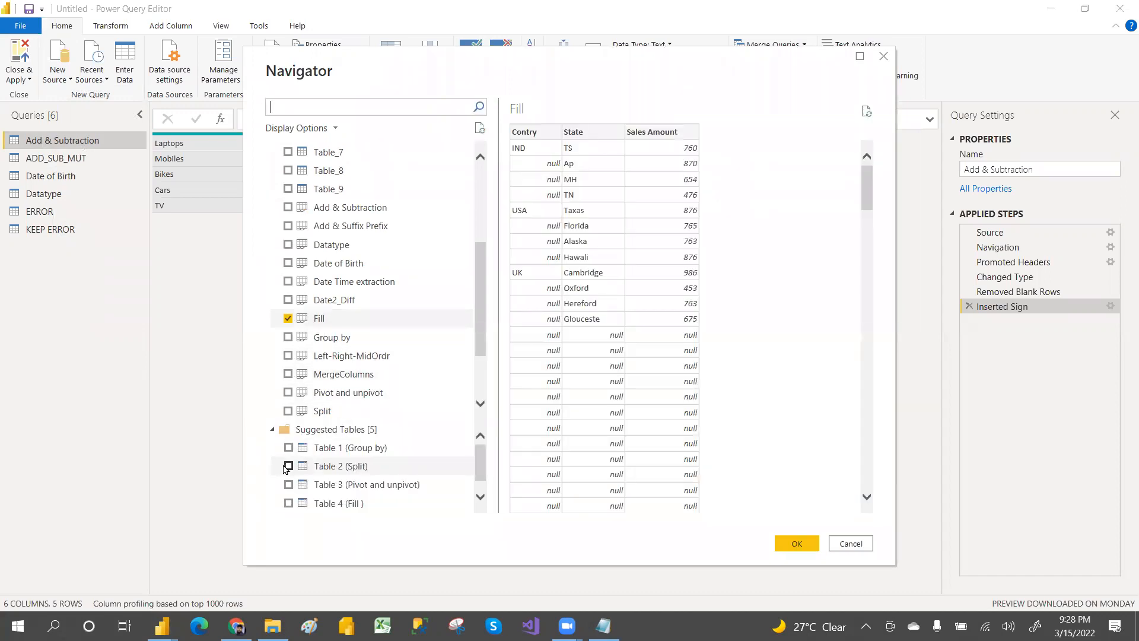
pyautogui.click(289, 467)
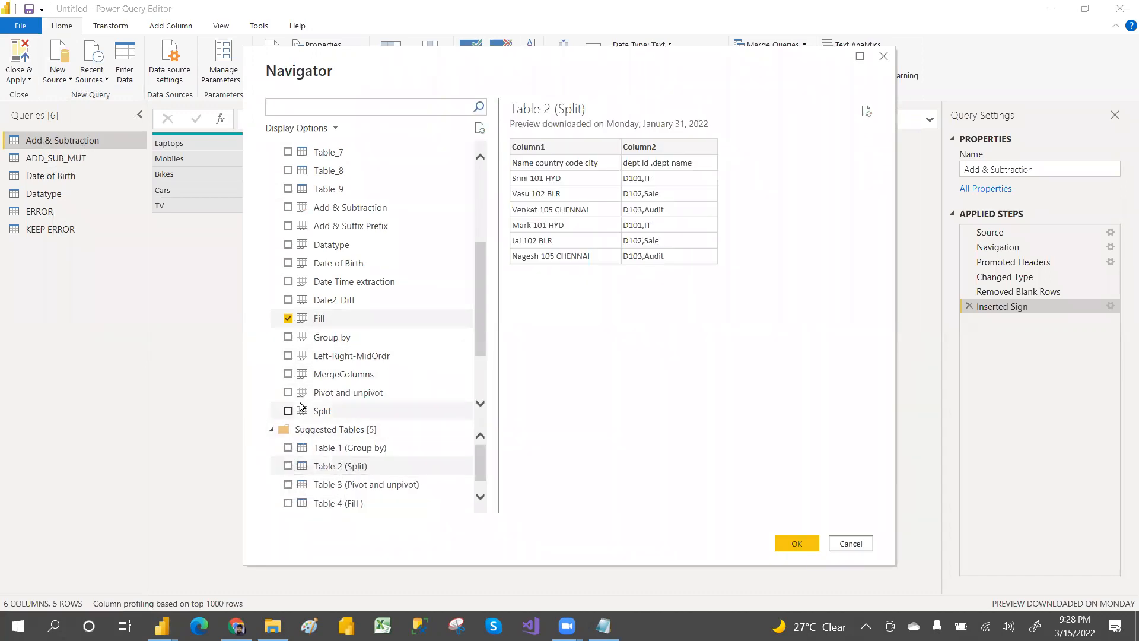
pyautogui.scroll(-2, 343, 362)
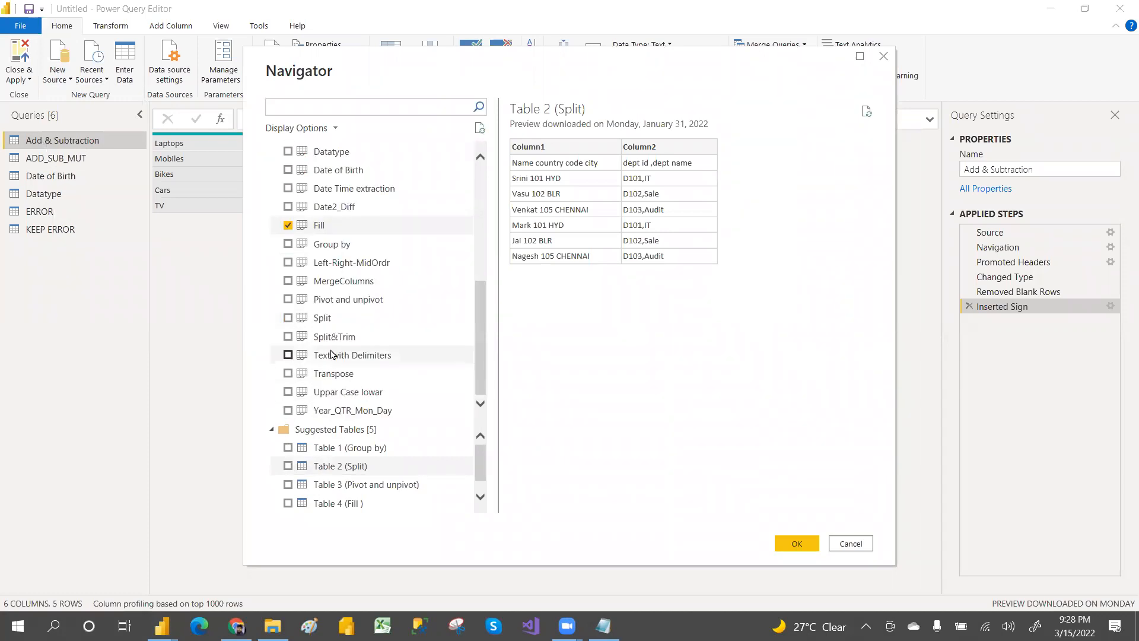
pyautogui.click(289, 373)
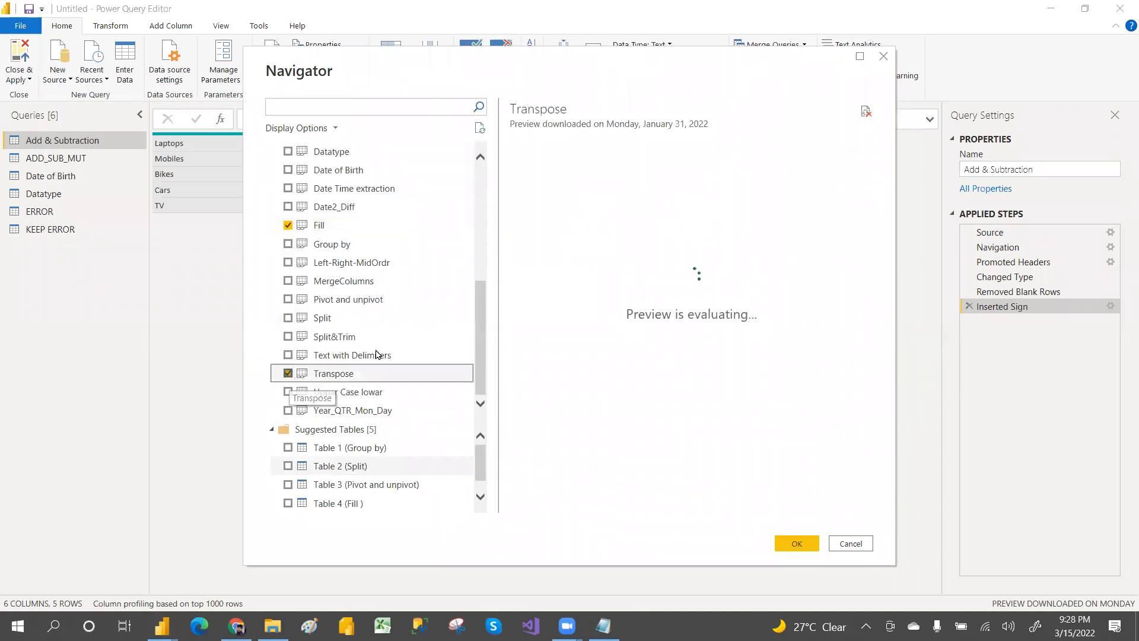
pyautogui.click(287, 301)
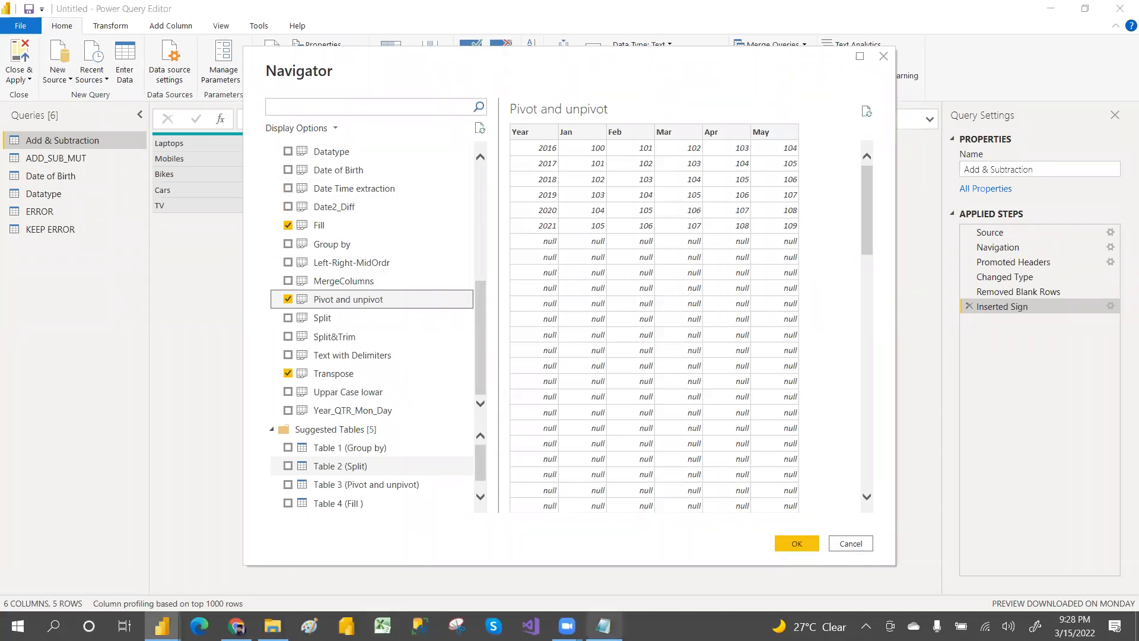
pyautogui.click(603, 626)
pyautogui.hotkey('alt', 'Tab')
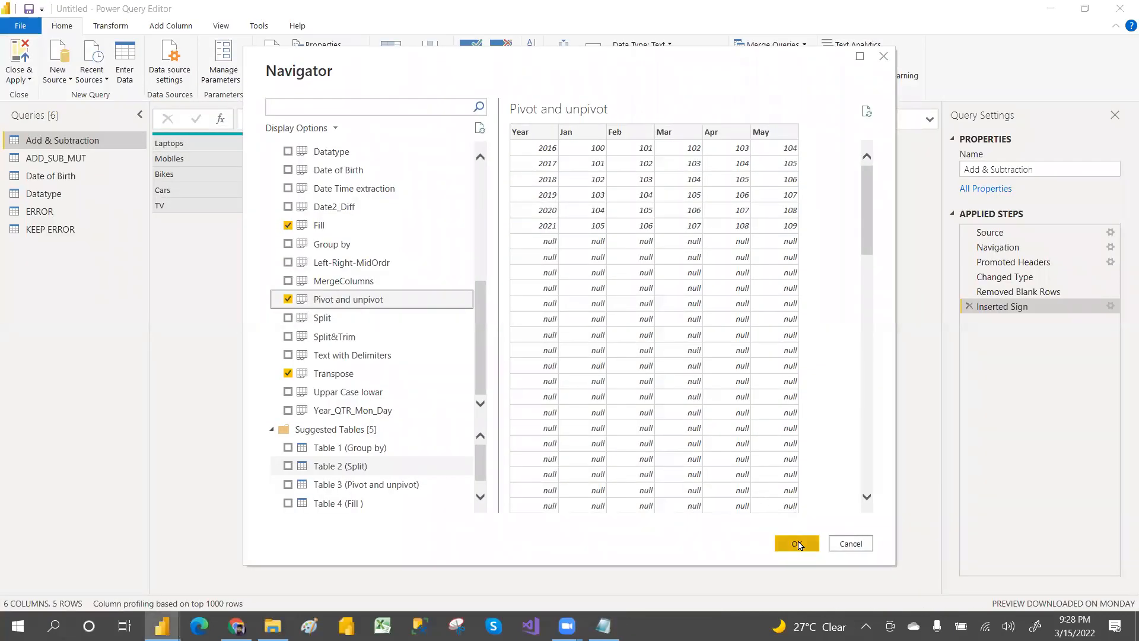
pyautogui.hotkey('alt', 'Tab')
pyautogui.hotkey('alt', 'Tab')
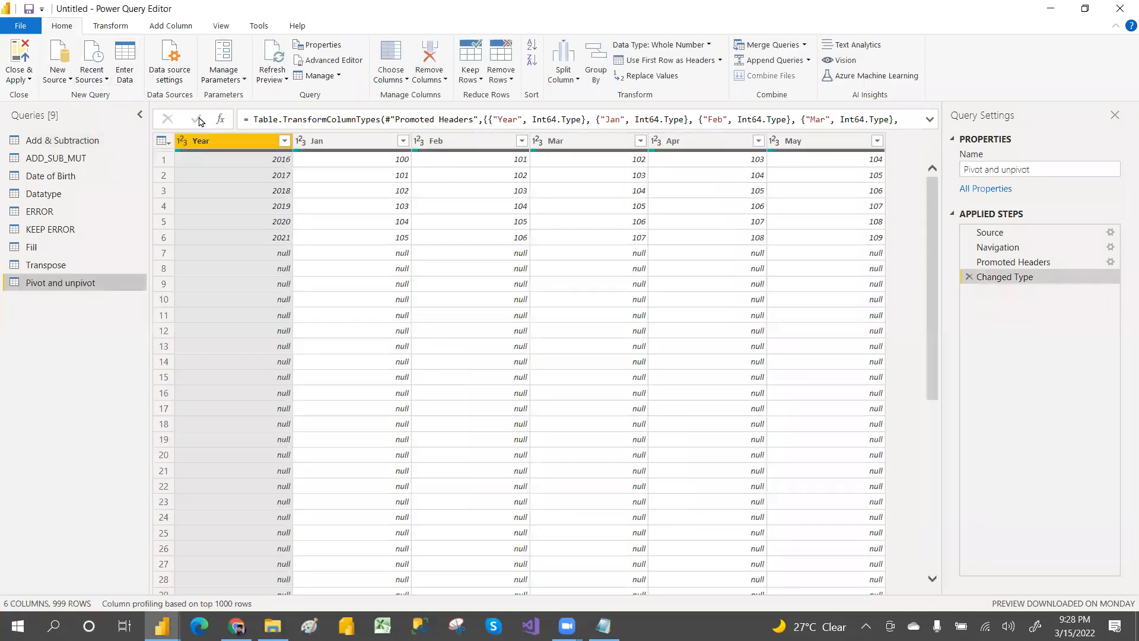
# Remove the blank rows from the Fill query
pyautogui.click(42, 249)
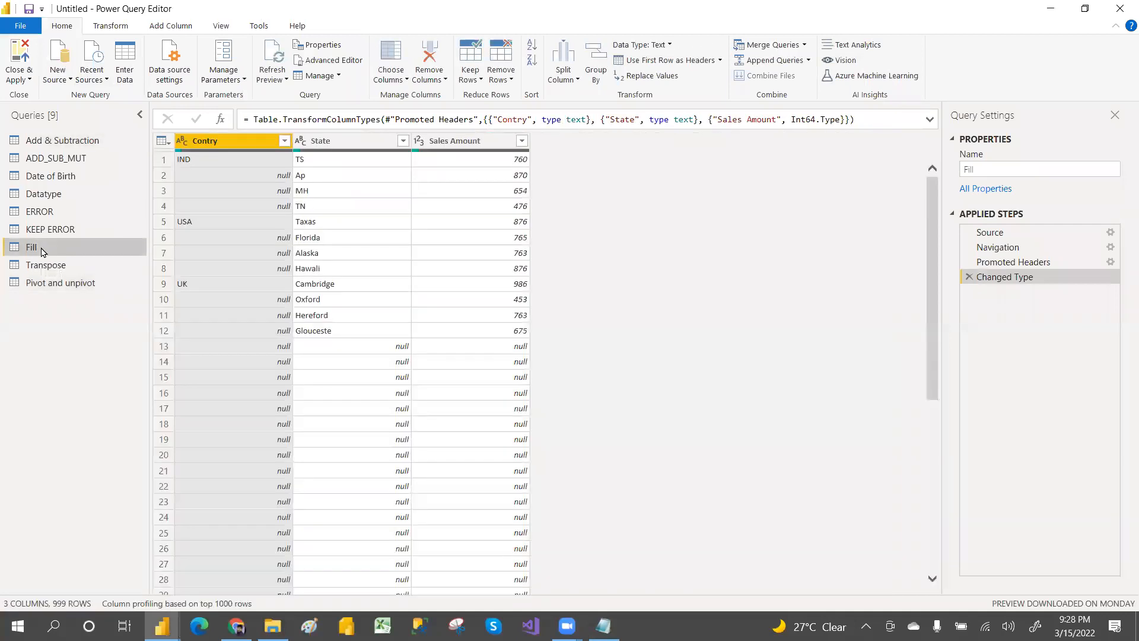
pyautogui.click(511, 80)
pyautogui.click(535, 161)
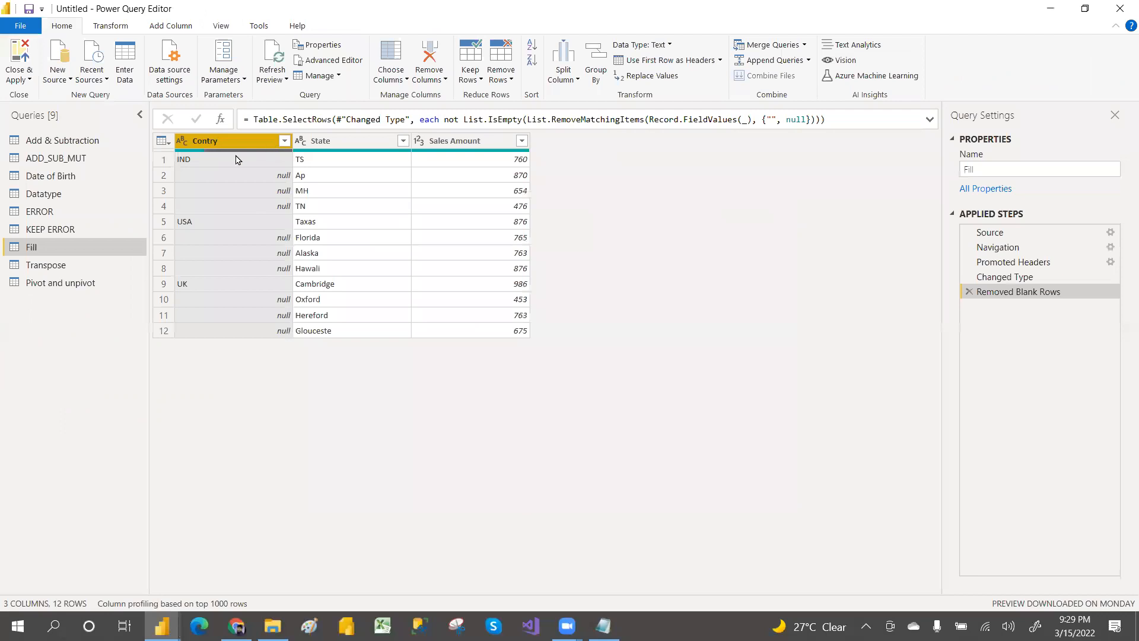
# Try filling the Contry column down in the Fill query, and delete the resulting applied step
pyautogui.click(112, 26)
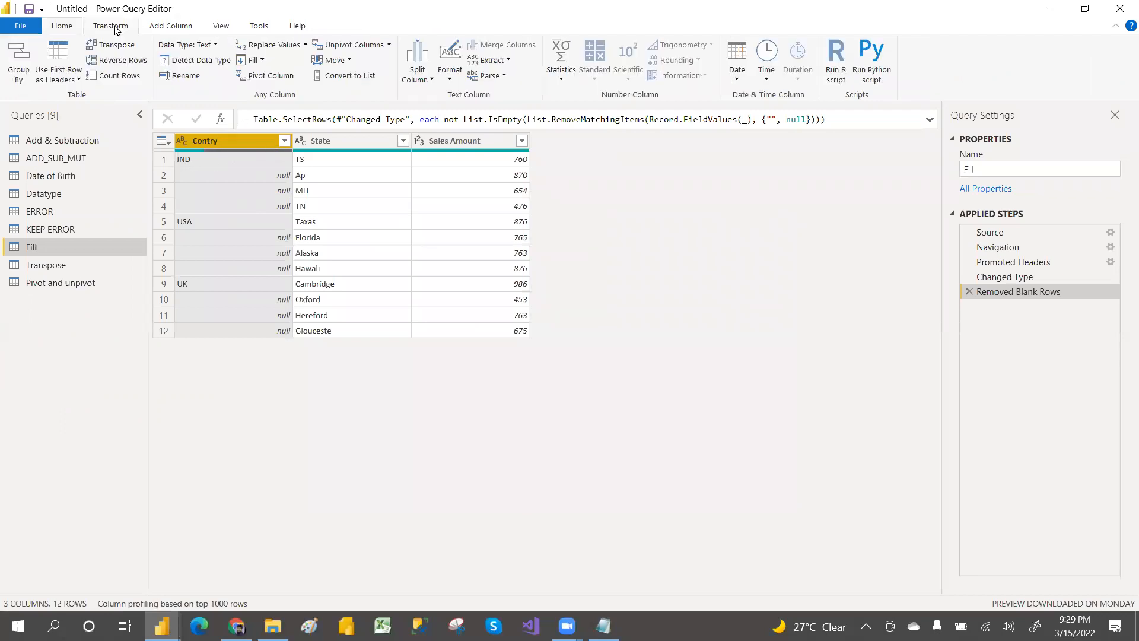
pyautogui.click(263, 61)
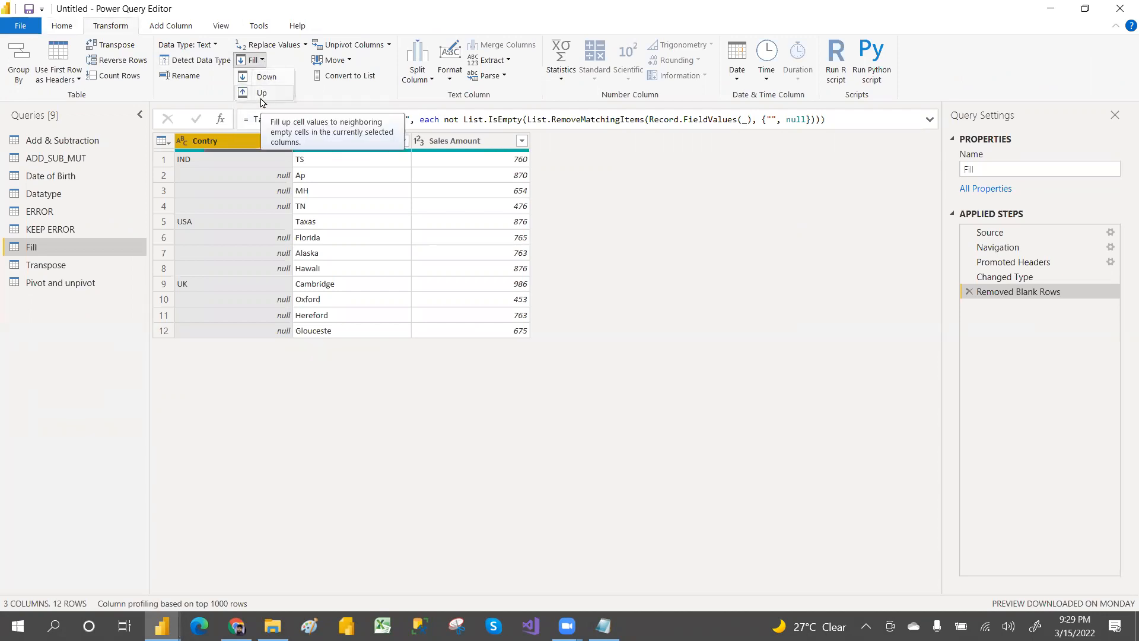
pyautogui.click(248, 222)
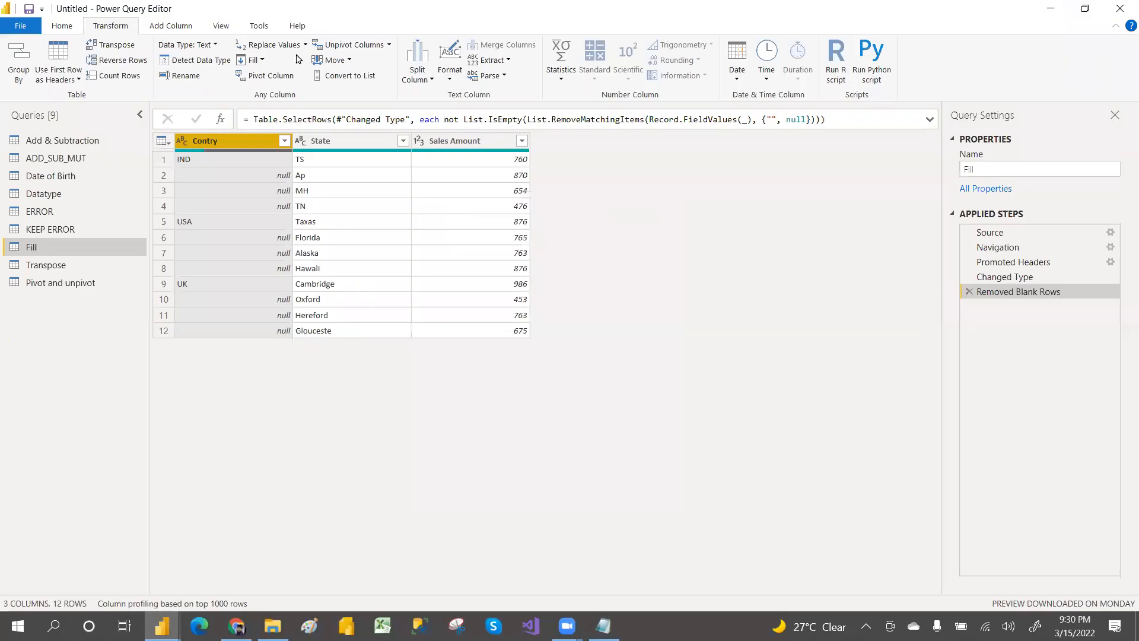
pyautogui.click(265, 61)
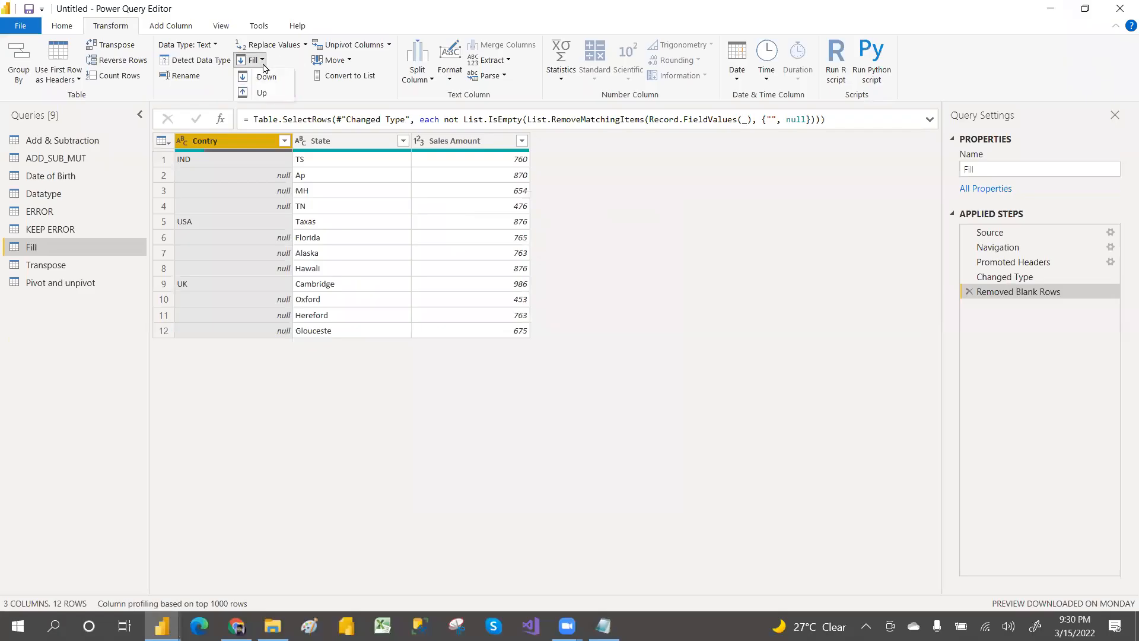
pyautogui.click(267, 78)
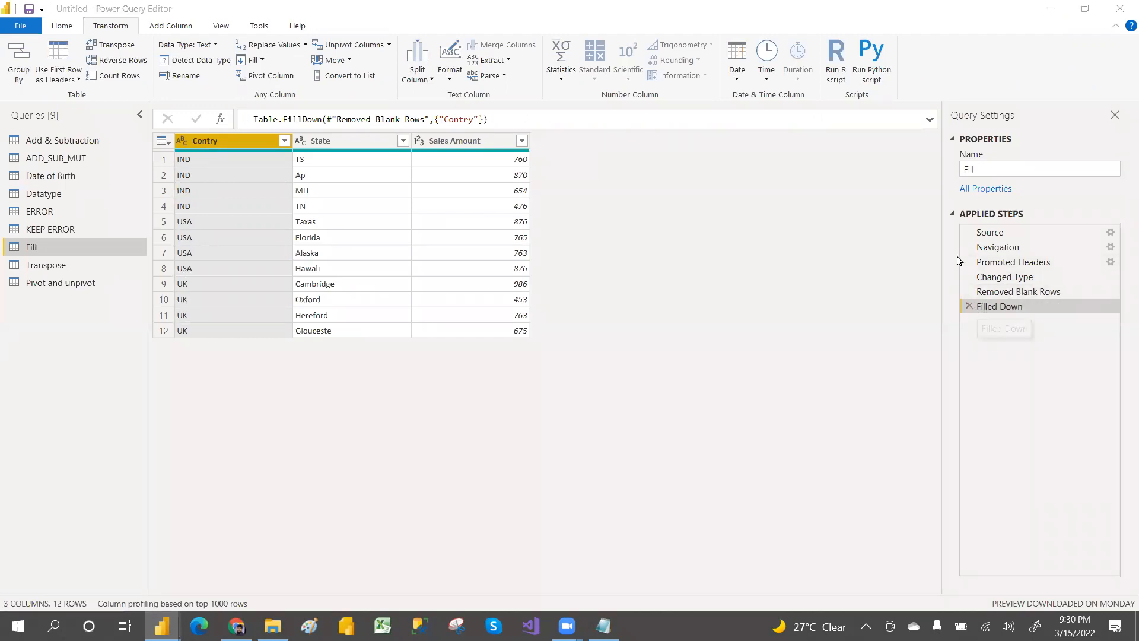
pyautogui.click(969, 306)
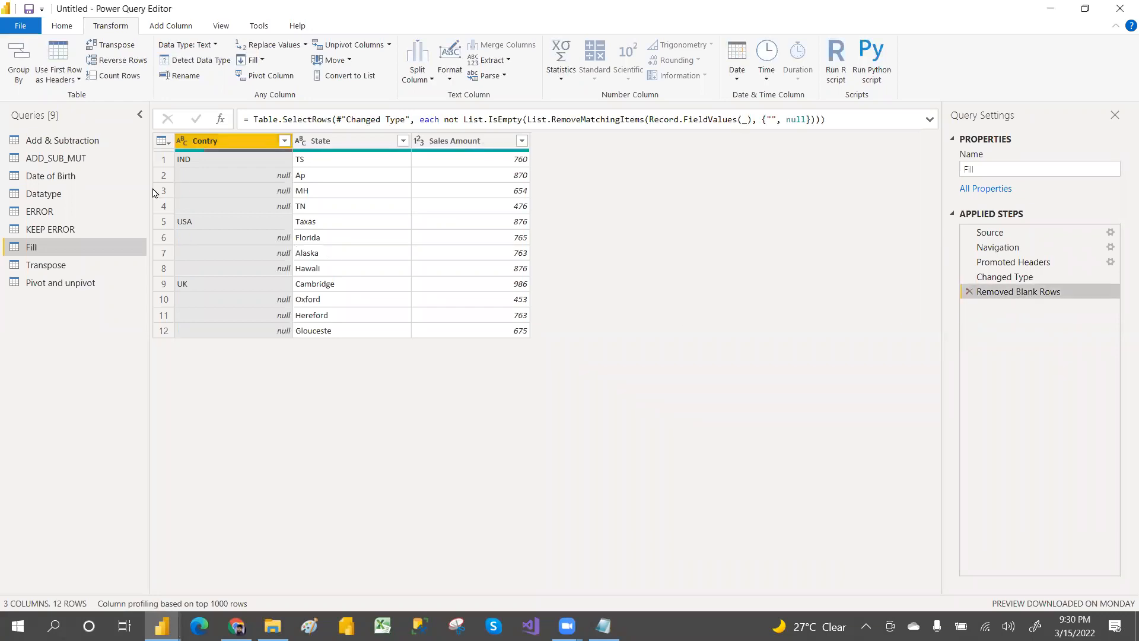
# Try filling the Contry column up in the Fill query, and delete the resulting applied step
pyautogui.click(253, 60)
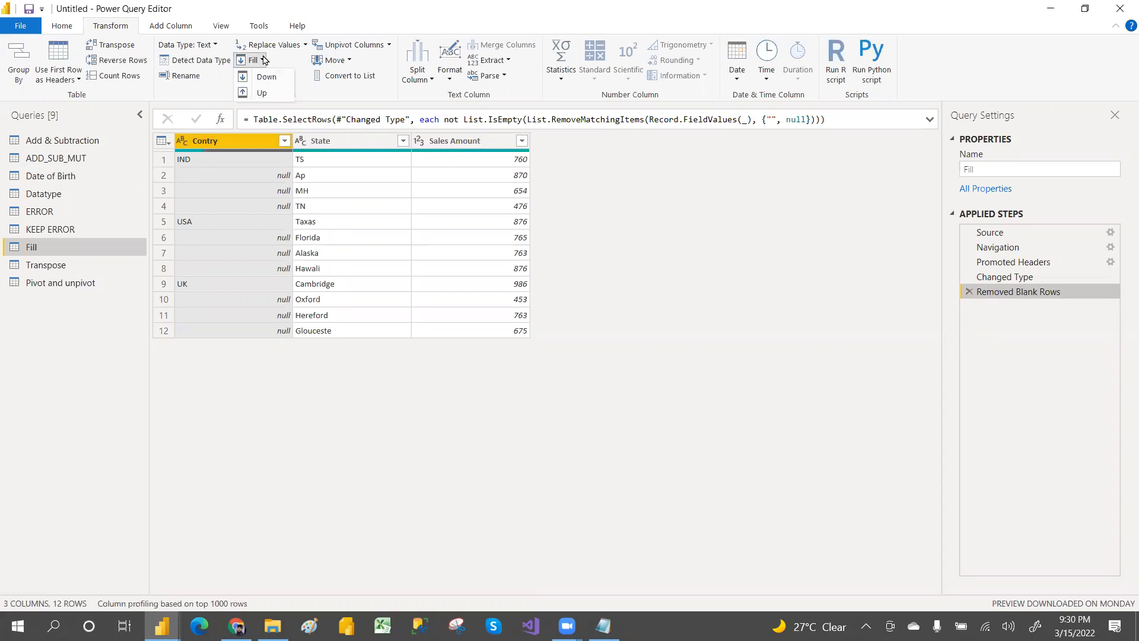
pyautogui.click(266, 93)
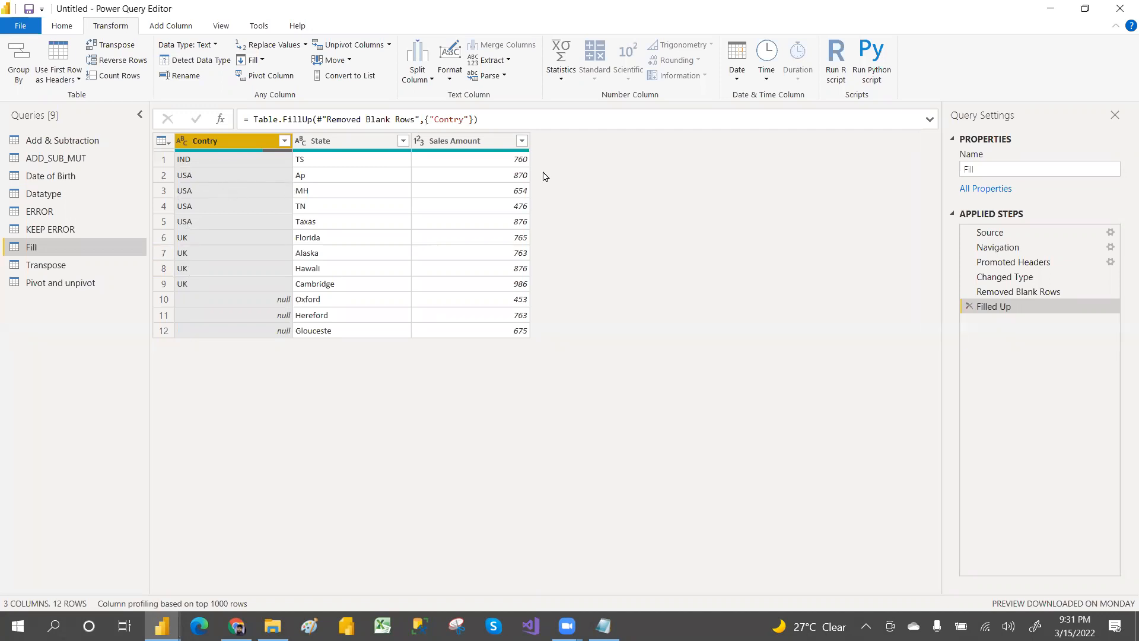
pyautogui.click(968, 306)
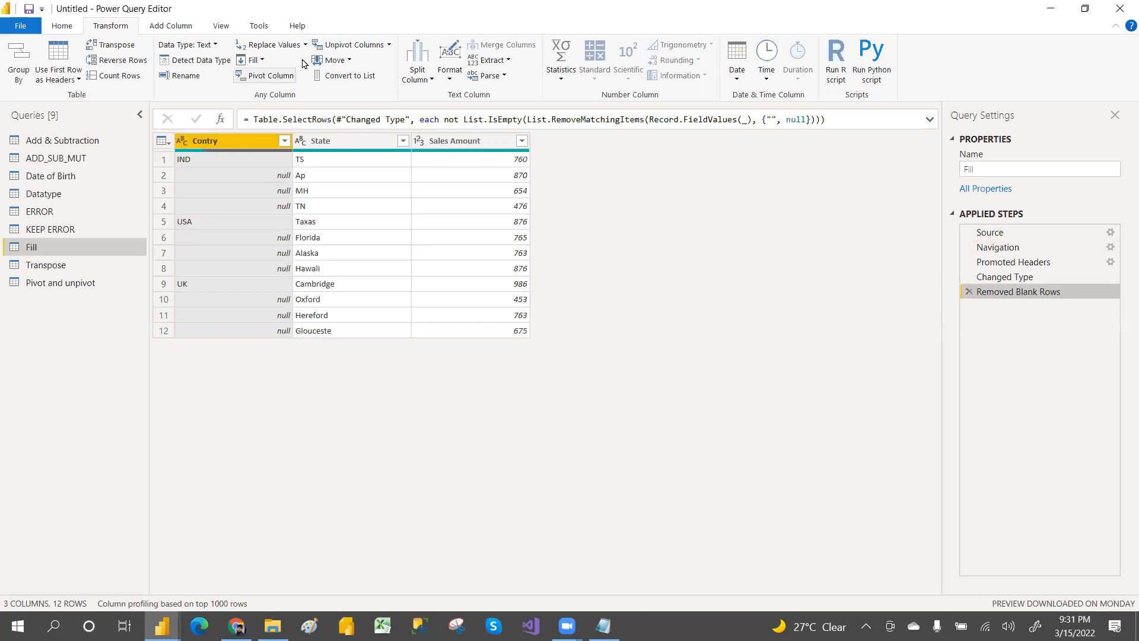
# Fill the null cells of the Contry column with the country values above them
pyautogui.click(260, 61)
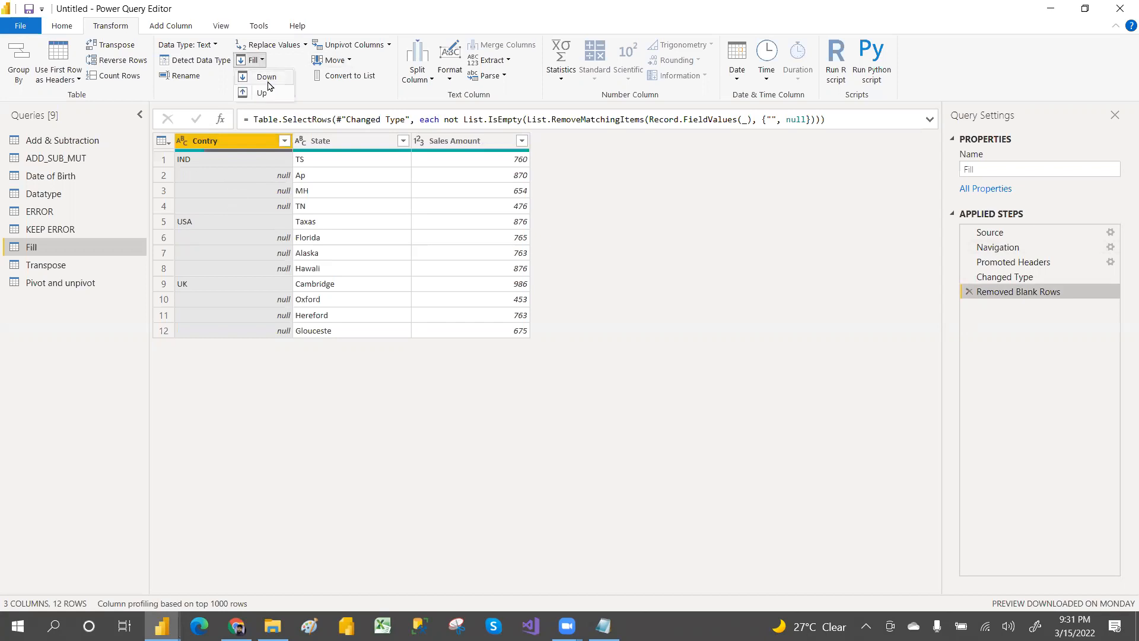
pyautogui.click(267, 78)
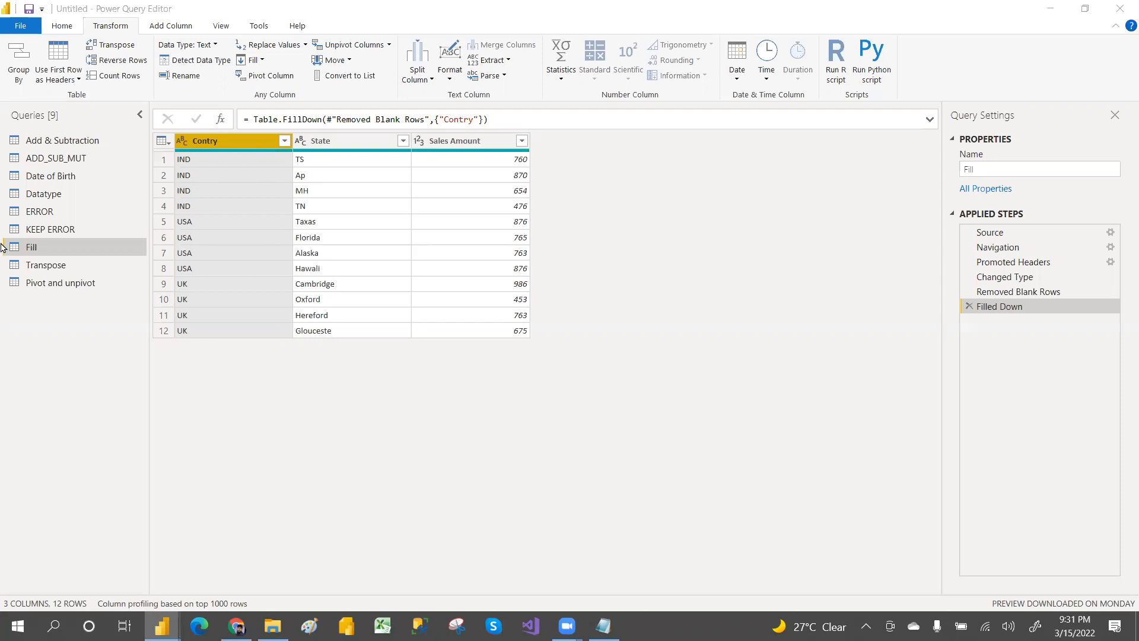
# Try removing the blank rows from the Transpose query, and delete the resulting applied step
pyautogui.click(52, 266)
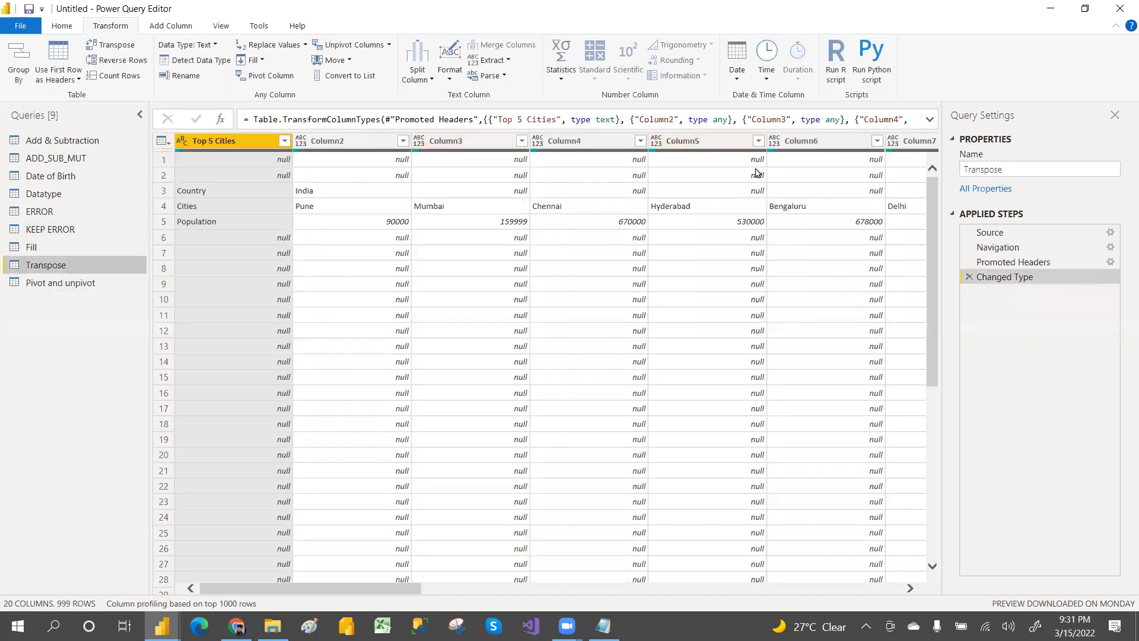
pyautogui.click(62, 26)
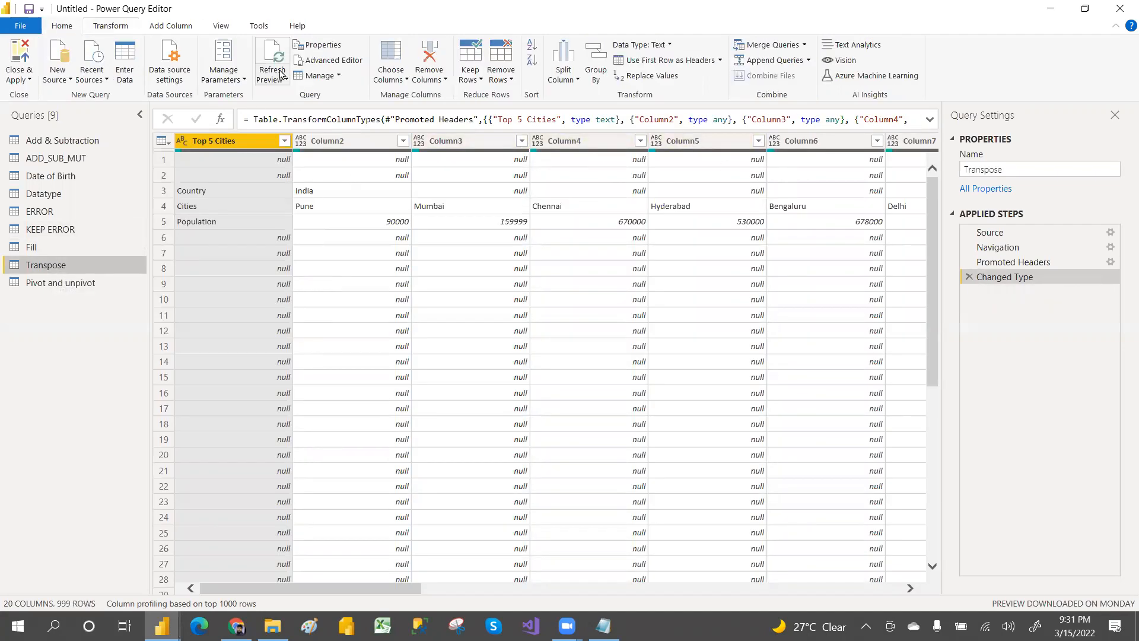
pyautogui.click(509, 81)
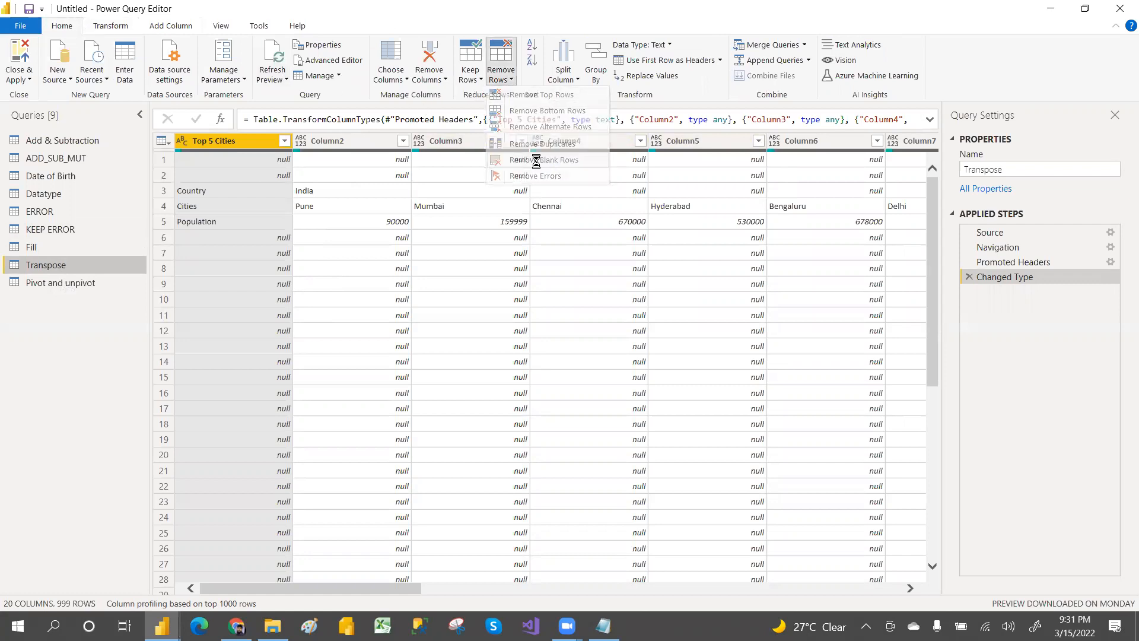
pyautogui.click(539, 162)
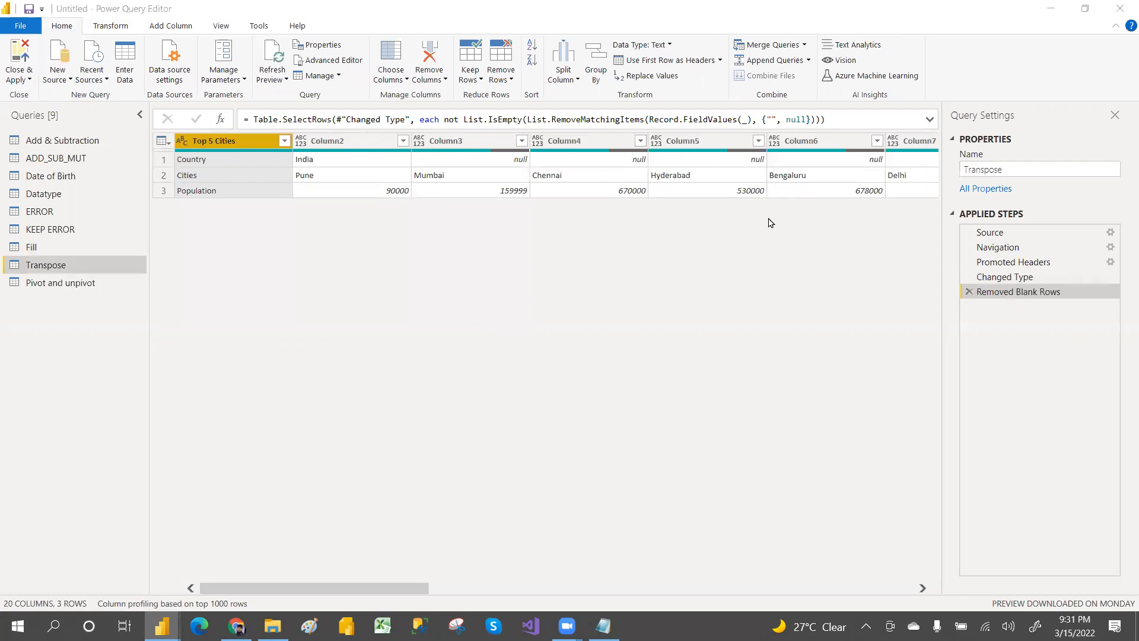
pyautogui.click(969, 291)
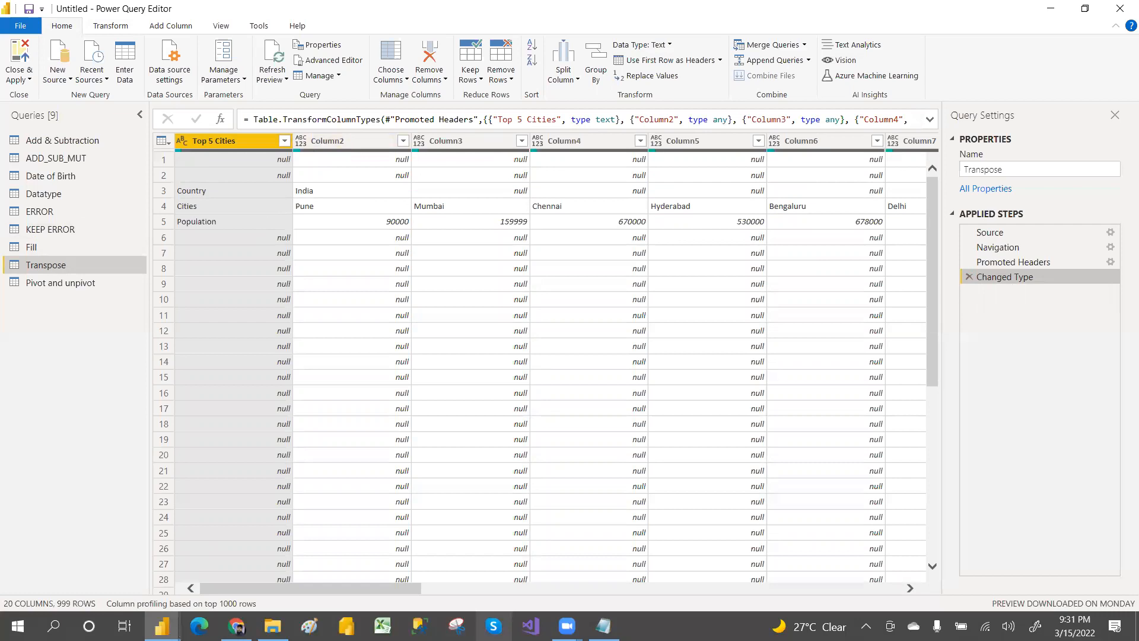
pyautogui.click(383, 625)
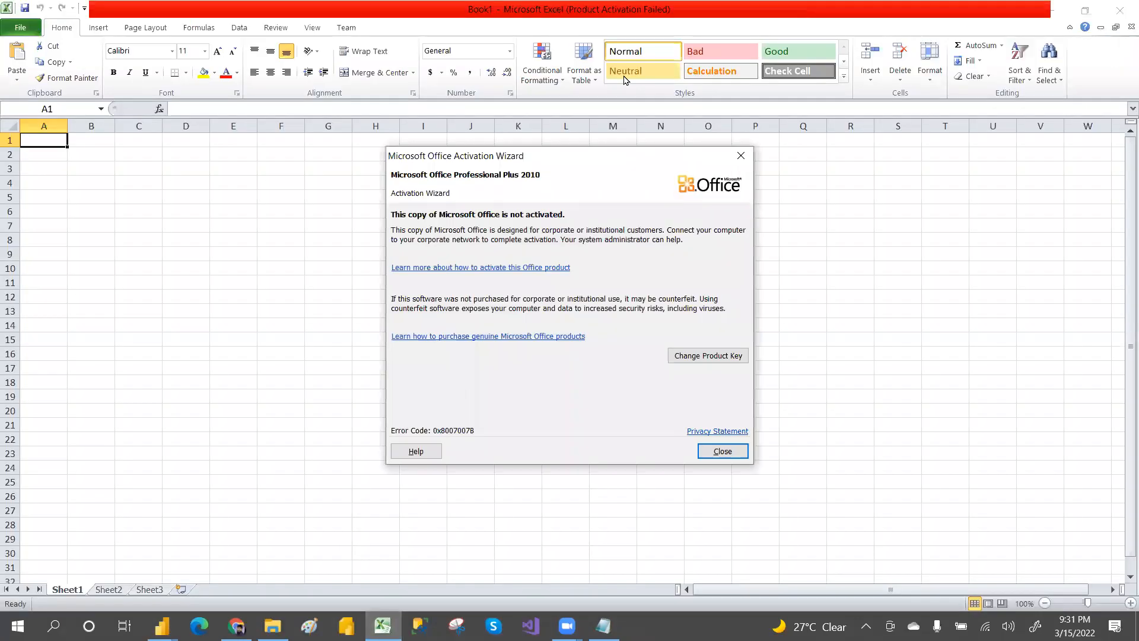
pyautogui.click(741, 158)
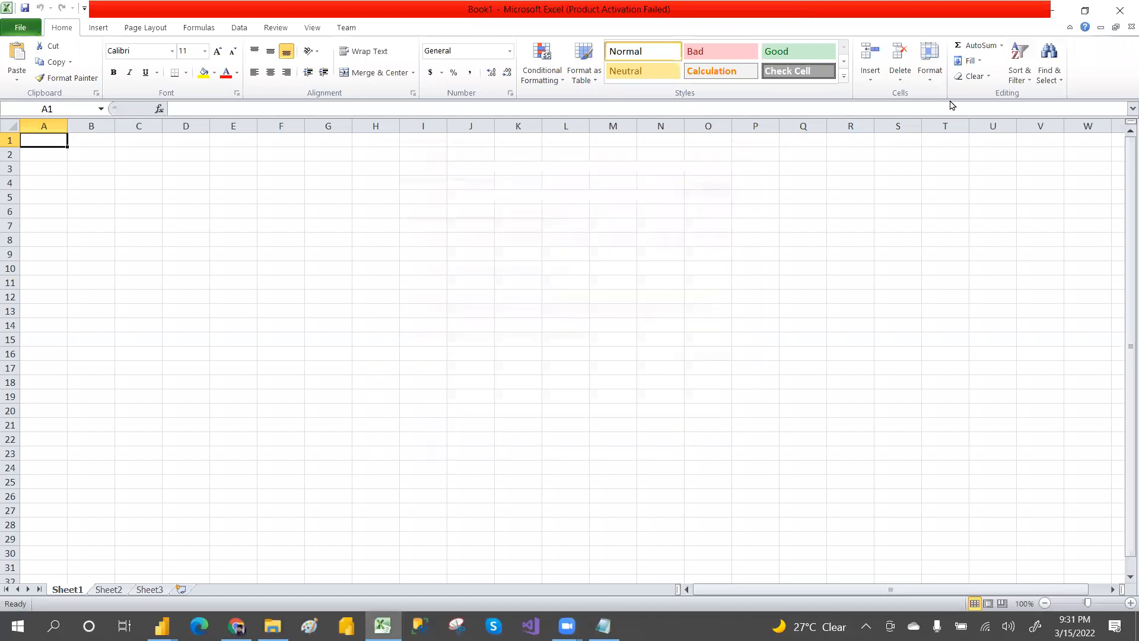
pyautogui.click(1121, 12)
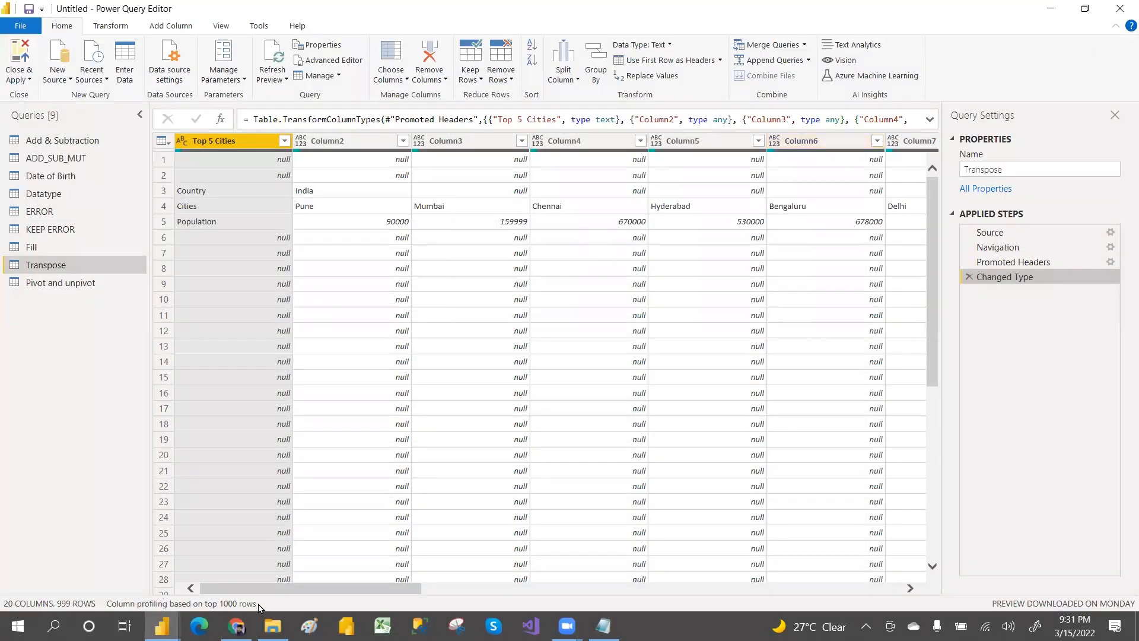
# Open the Power BI_transfrom_sample_data workbook from the recent files in File Explorer and dismiss the Office activation dialog
pyautogui.click(272, 626)
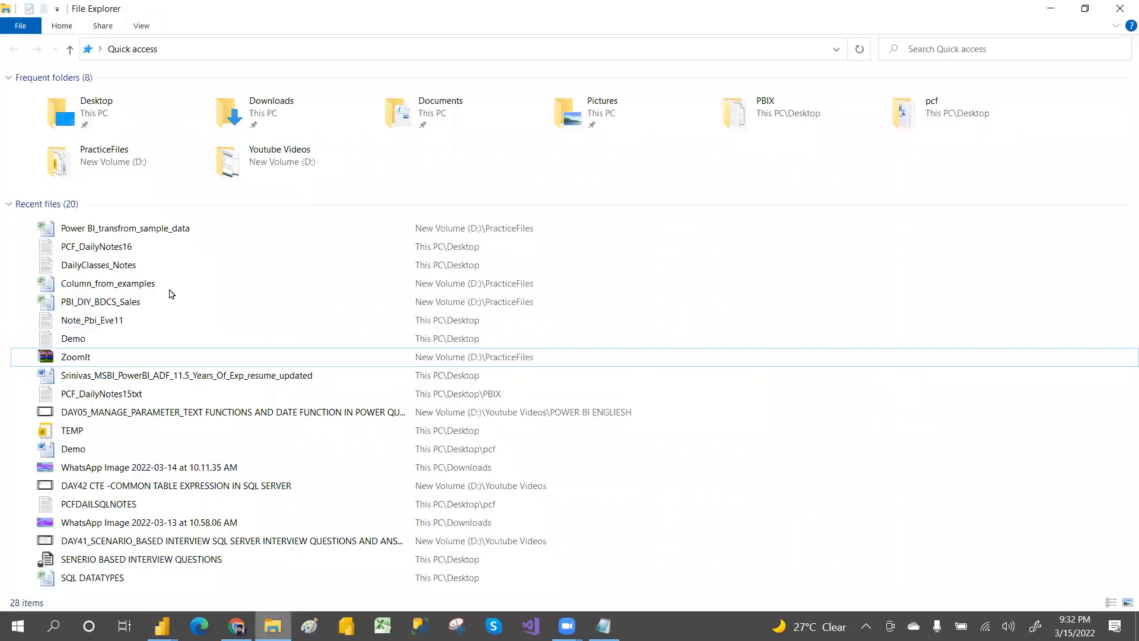
pyautogui.doubleClick(146, 226)
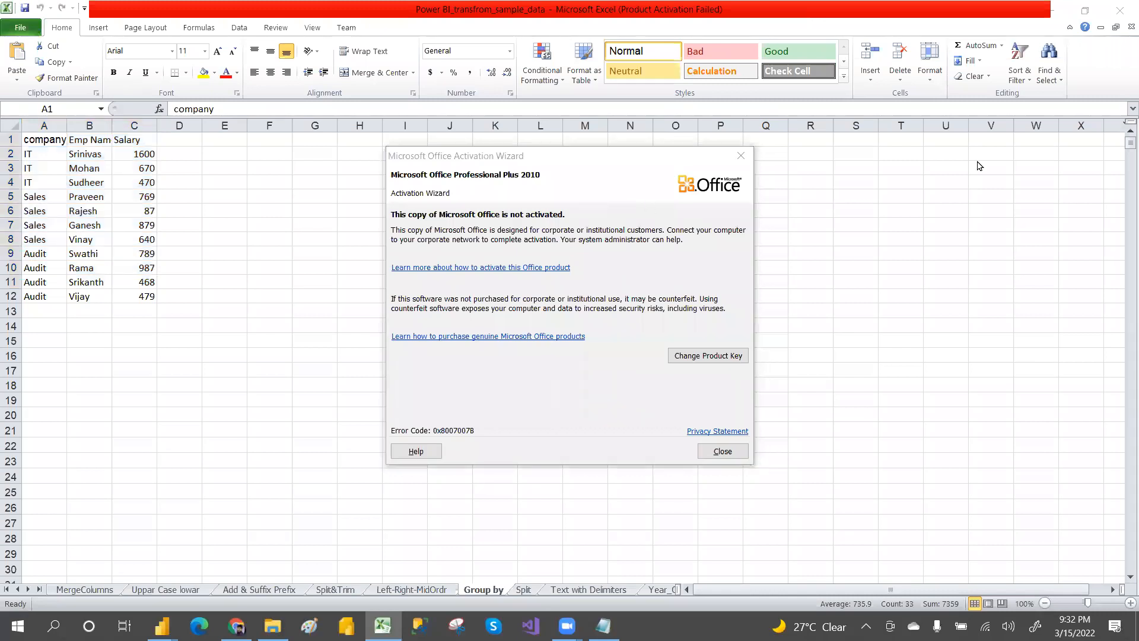
pyautogui.click(722, 452)
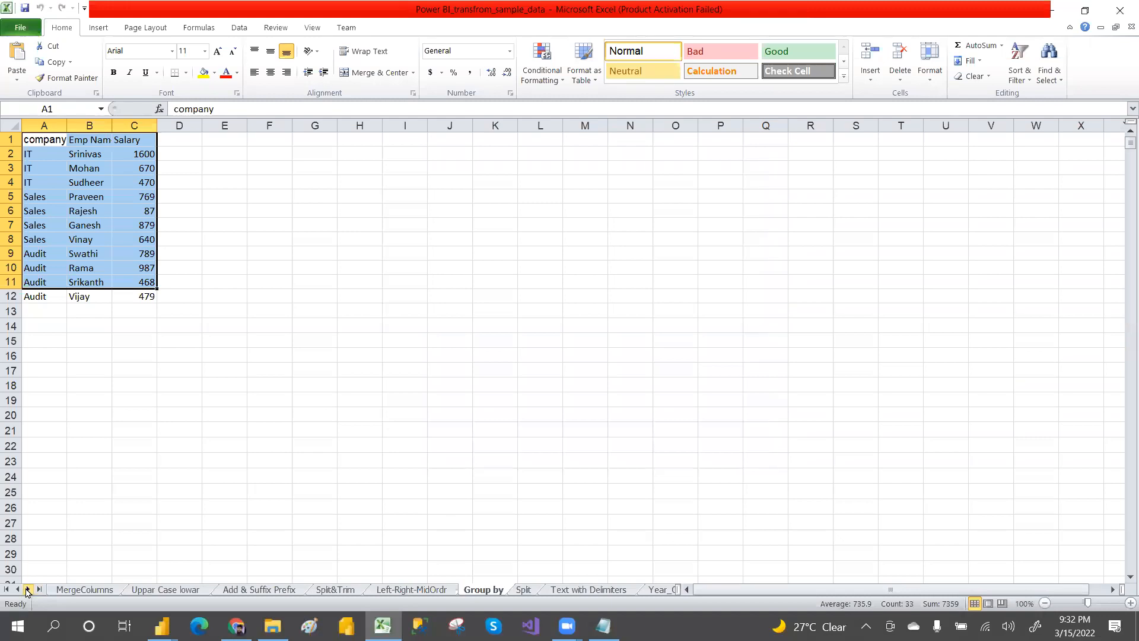
# Show the workbook's Transpose sheet
pyautogui.click(28, 591)
pyautogui.click(27, 591)
pyautogui.click(27, 591)
pyautogui.click(27, 591)
pyautogui.click(28, 591)
pyautogui.click(27, 590)
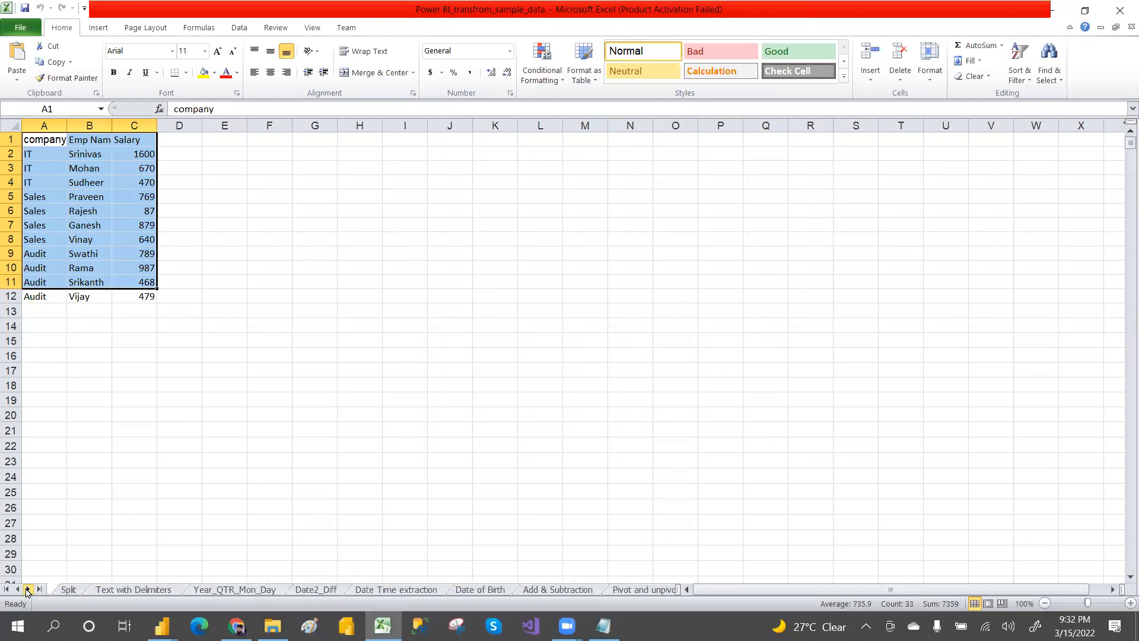
pyautogui.click(27, 591)
pyautogui.click(27, 591)
pyautogui.click(28, 591)
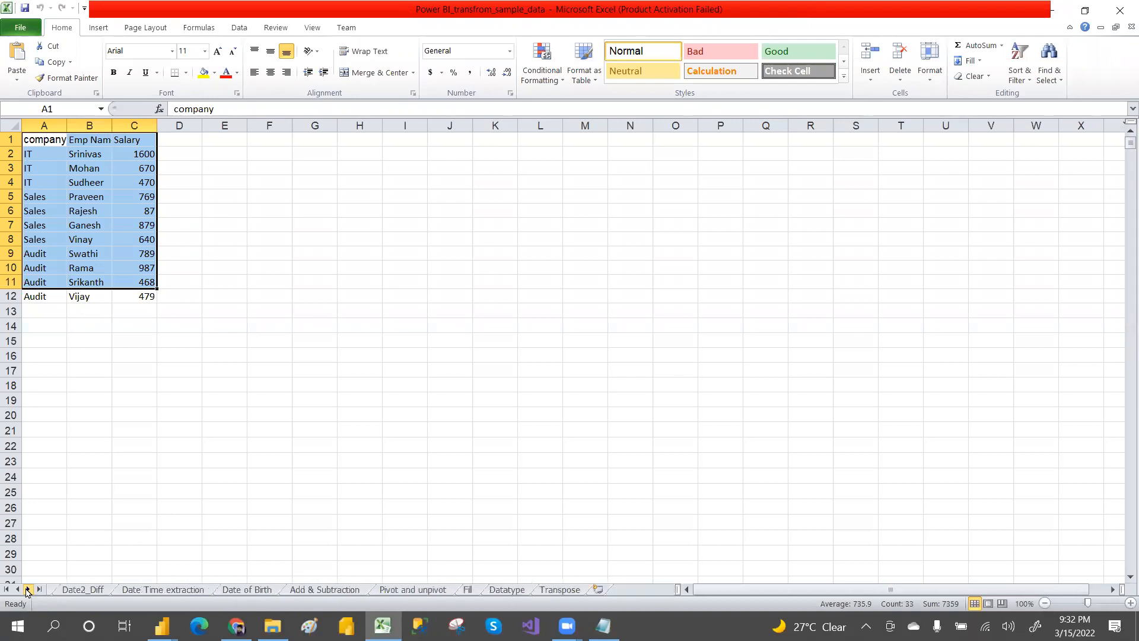
pyautogui.click(560, 590)
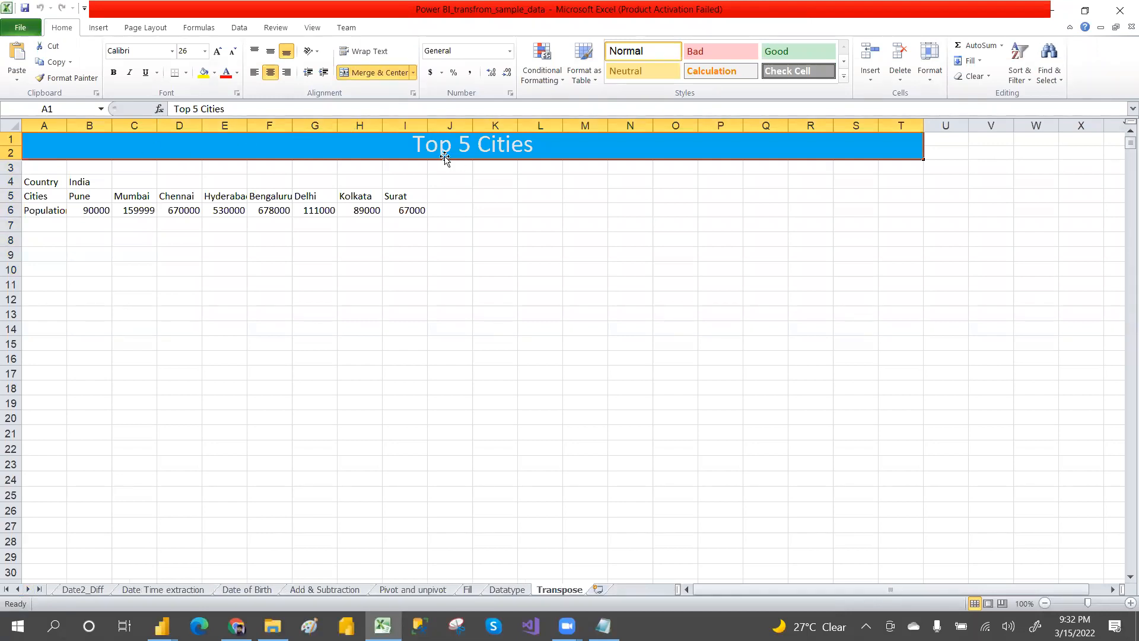
# Examine rows 1 and 2 and the merged Top 5 Cities heading on the Transpose sheet
pyautogui.click(9, 139)
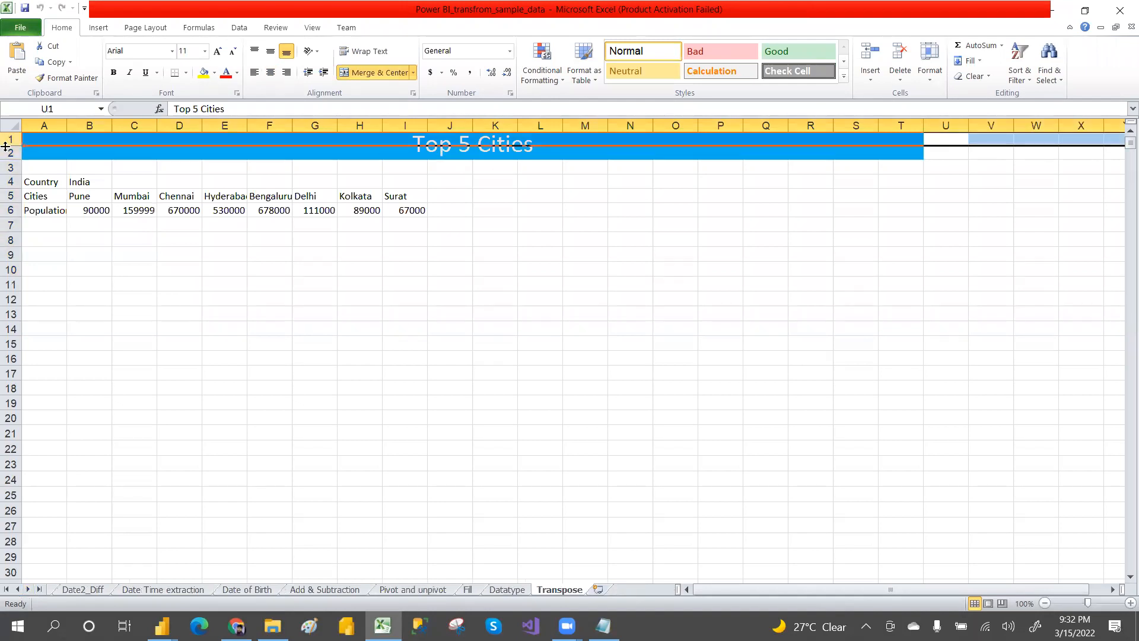
pyautogui.click(10, 152)
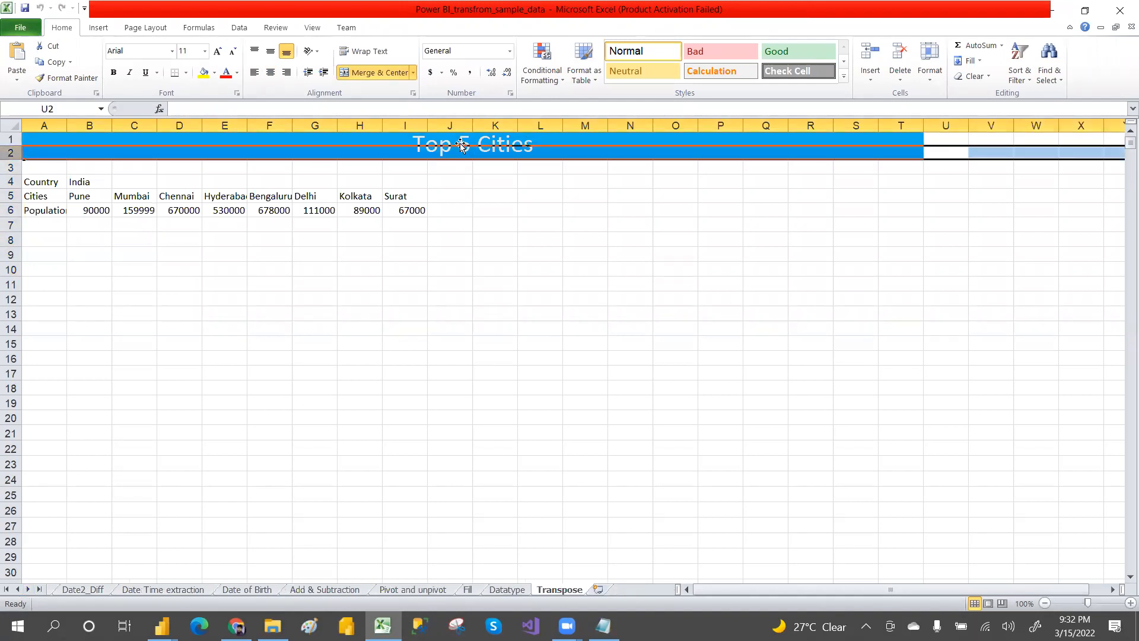
pyautogui.click(461, 182)
pyautogui.click(521, 149)
# Switch back to the Power Query Editor and keep only the top 5 rows of the Transpose query
pyautogui.hotkey('alt', 'Tab')
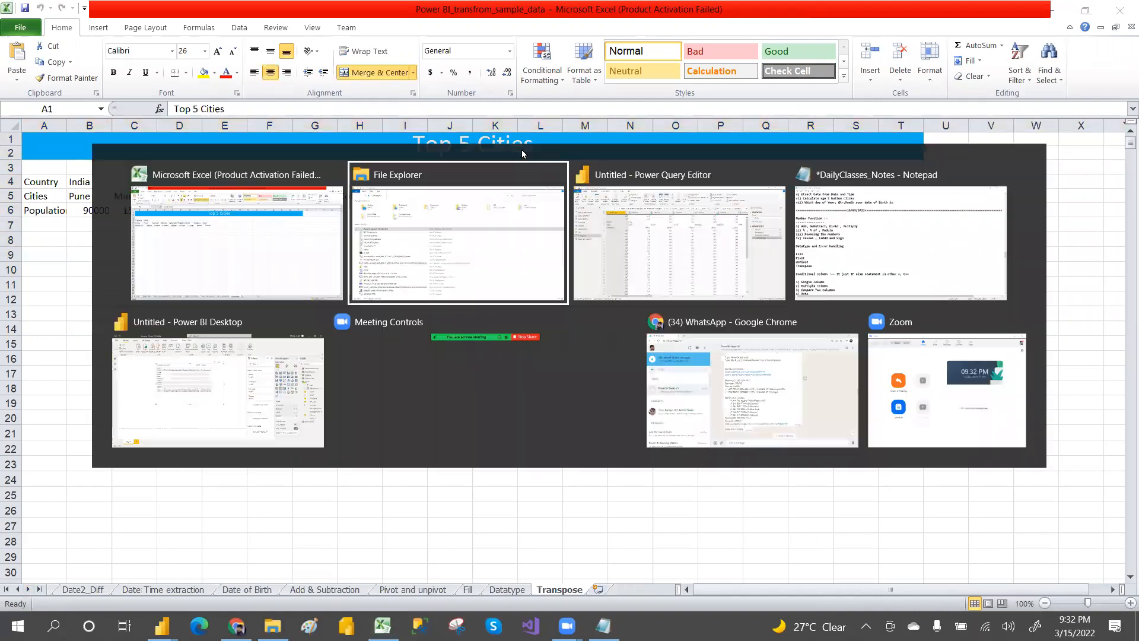
pyautogui.press('Tab')
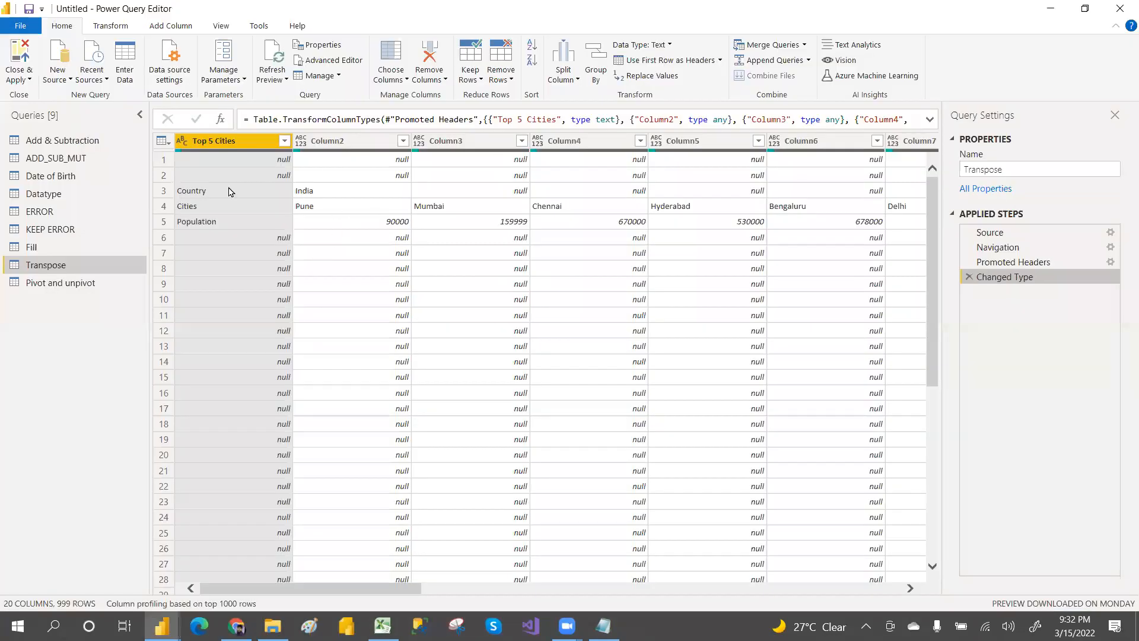
pyautogui.click(165, 159)
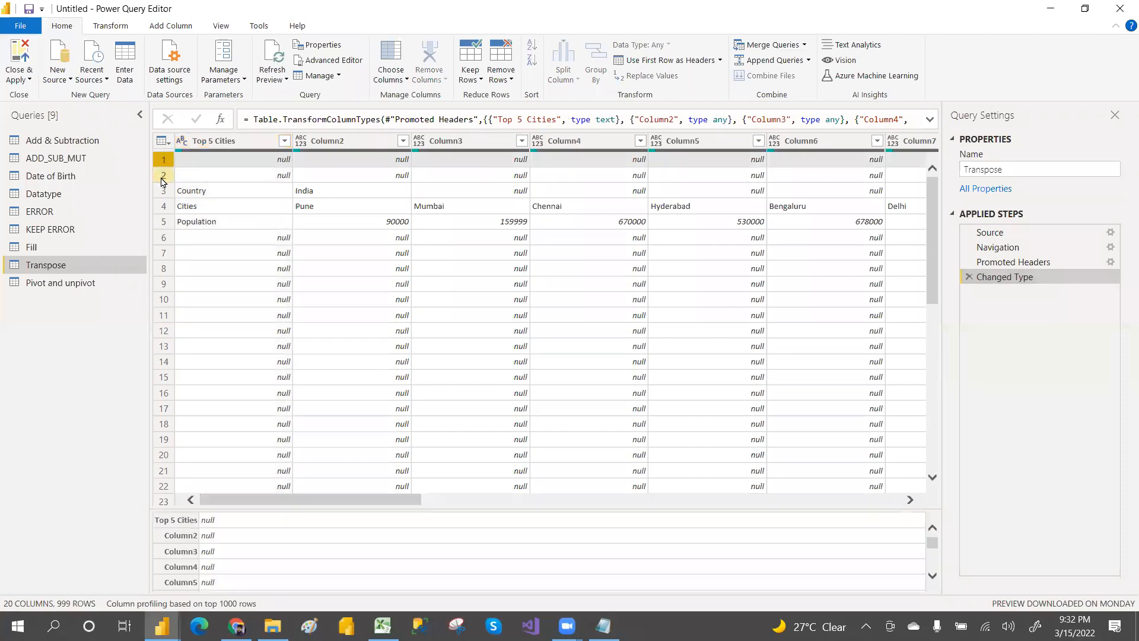
pyautogui.click(161, 176)
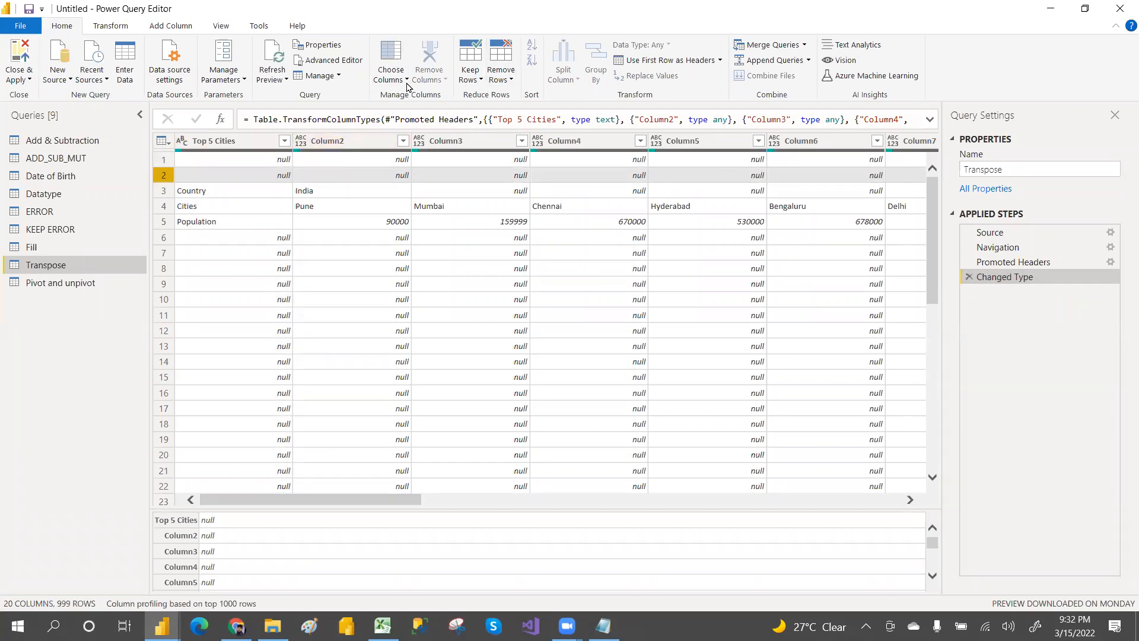
pyautogui.click(481, 80)
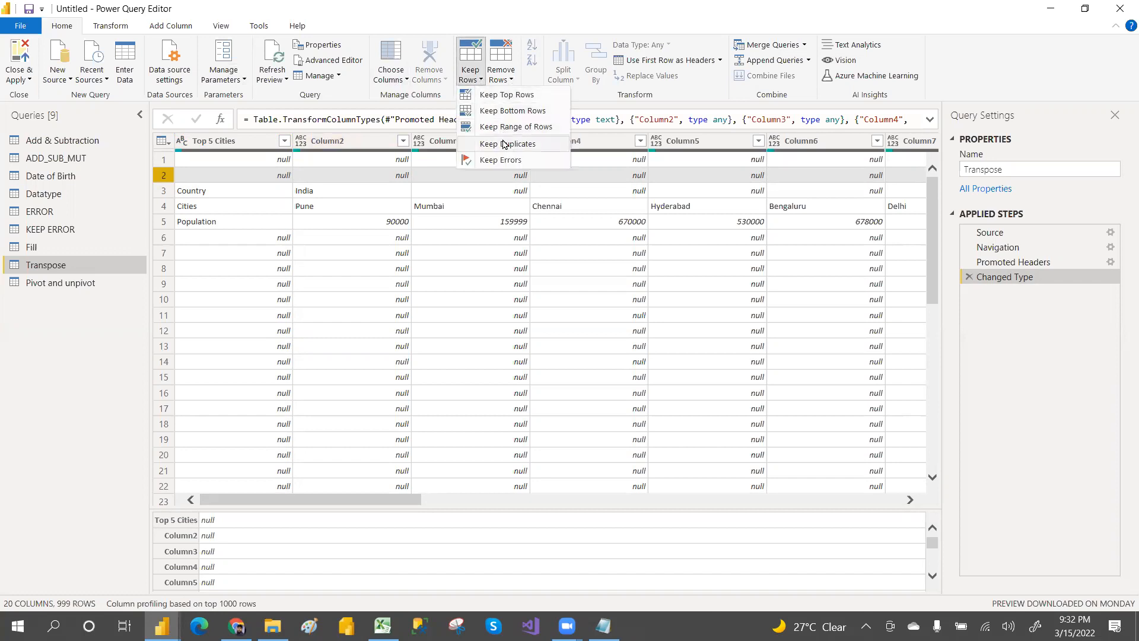
pyautogui.click(507, 96)
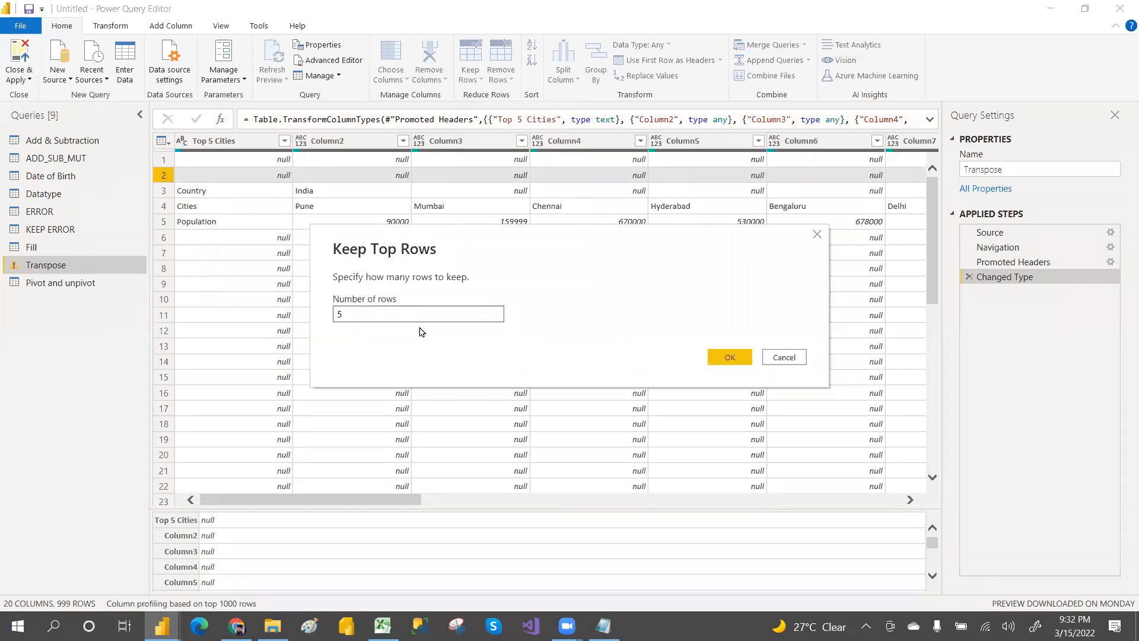
pyautogui.click(727, 357)
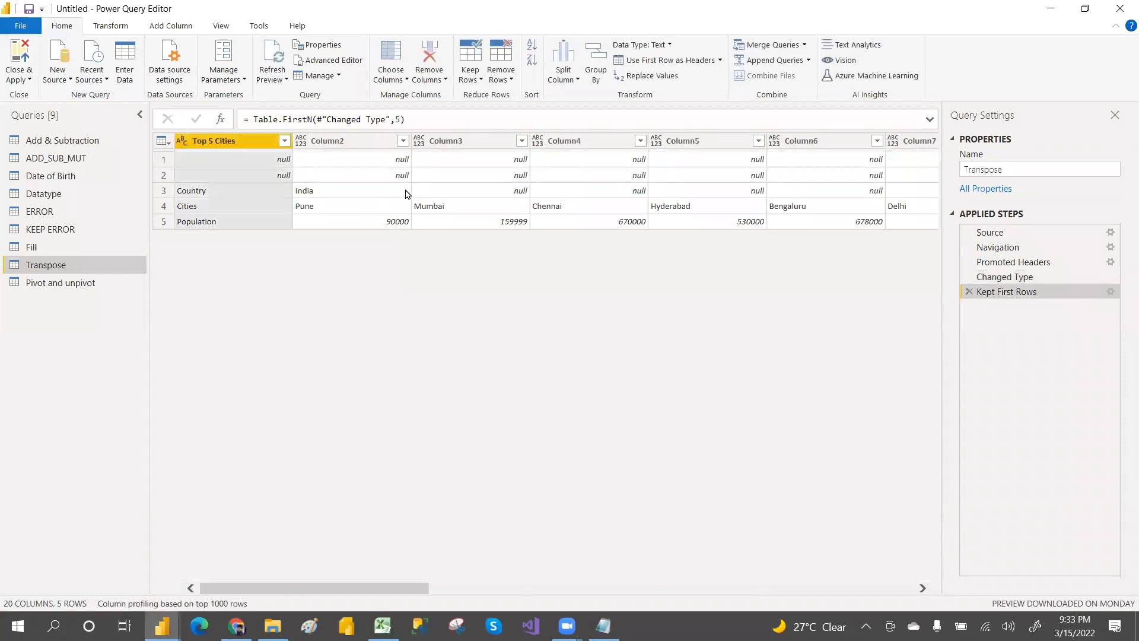
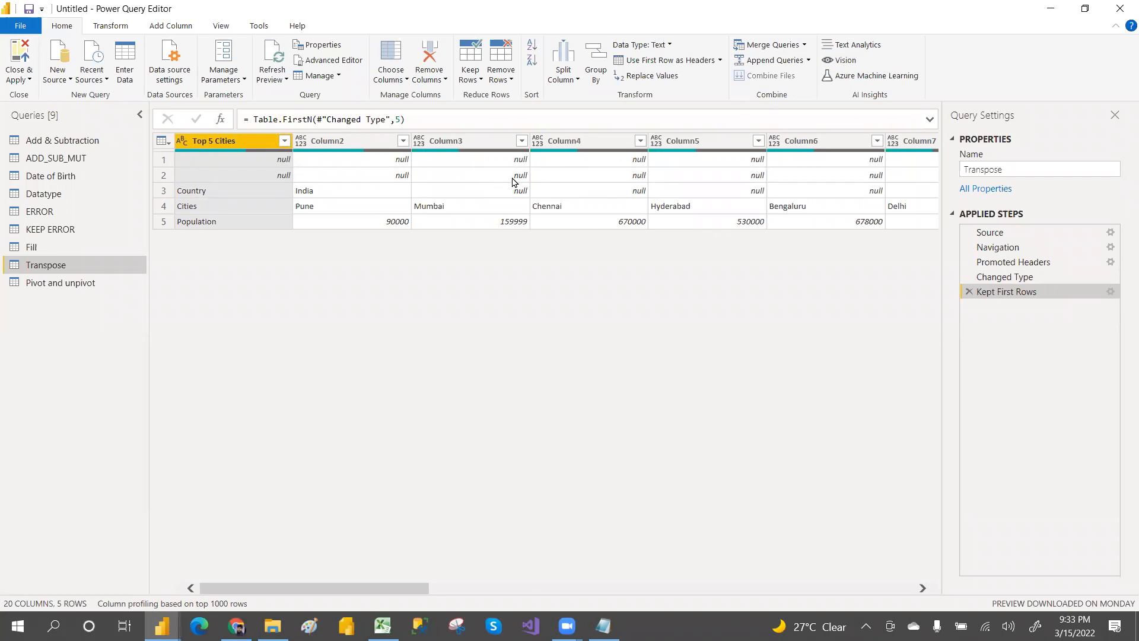
# Remove the top 2 rows from the Transpose query
pyautogui.click(511, 78)
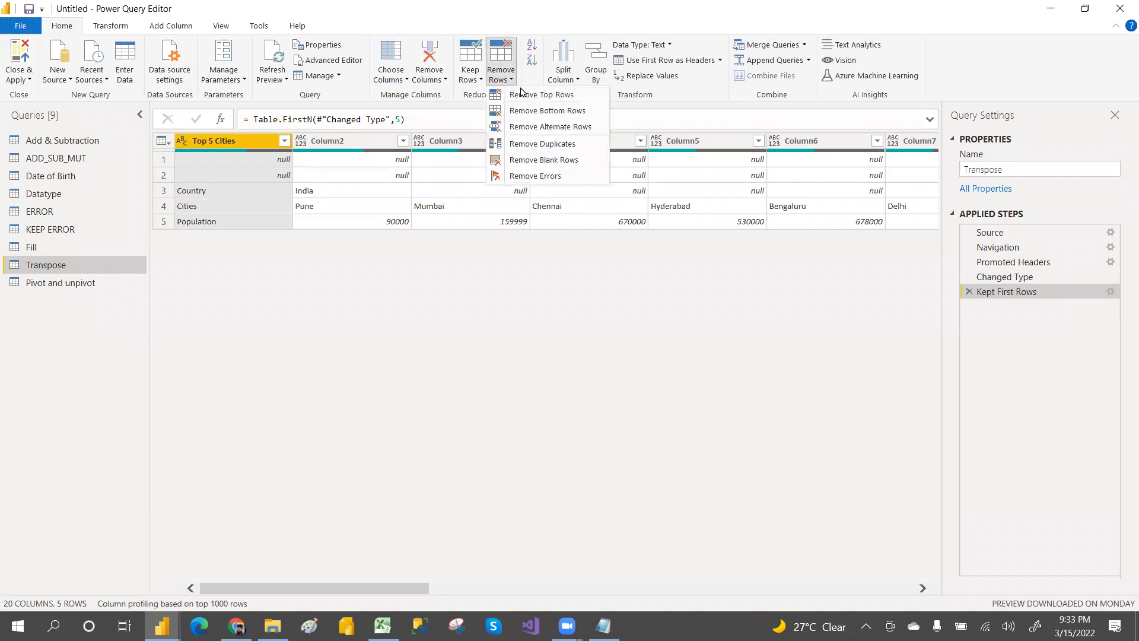
pyautogui.click(546, 97)
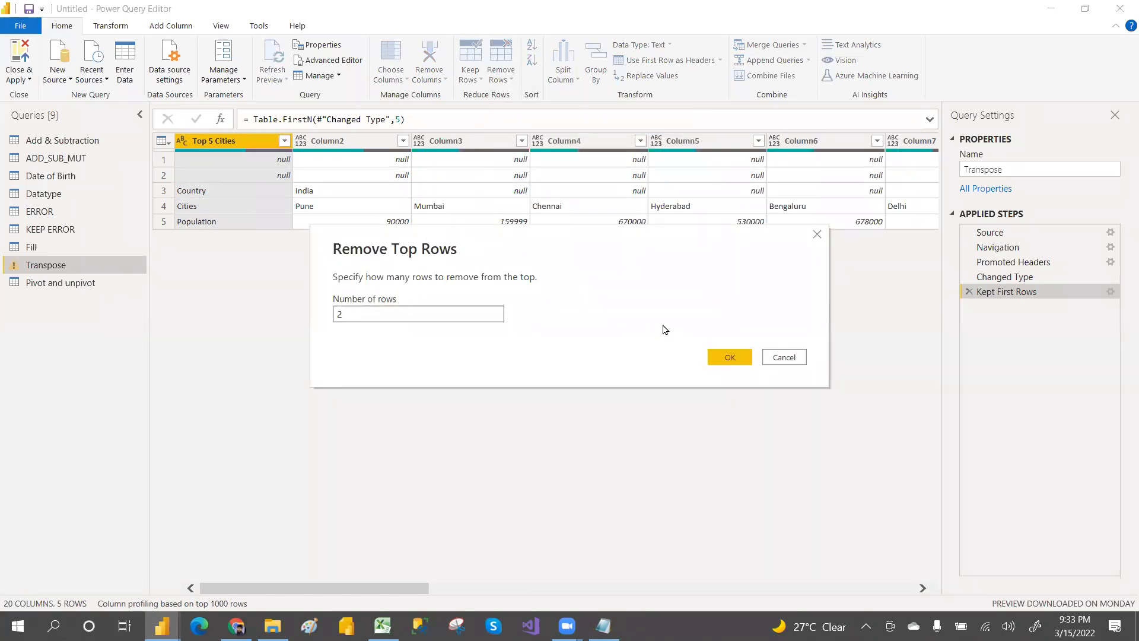
pyautogui.click(732, 357)
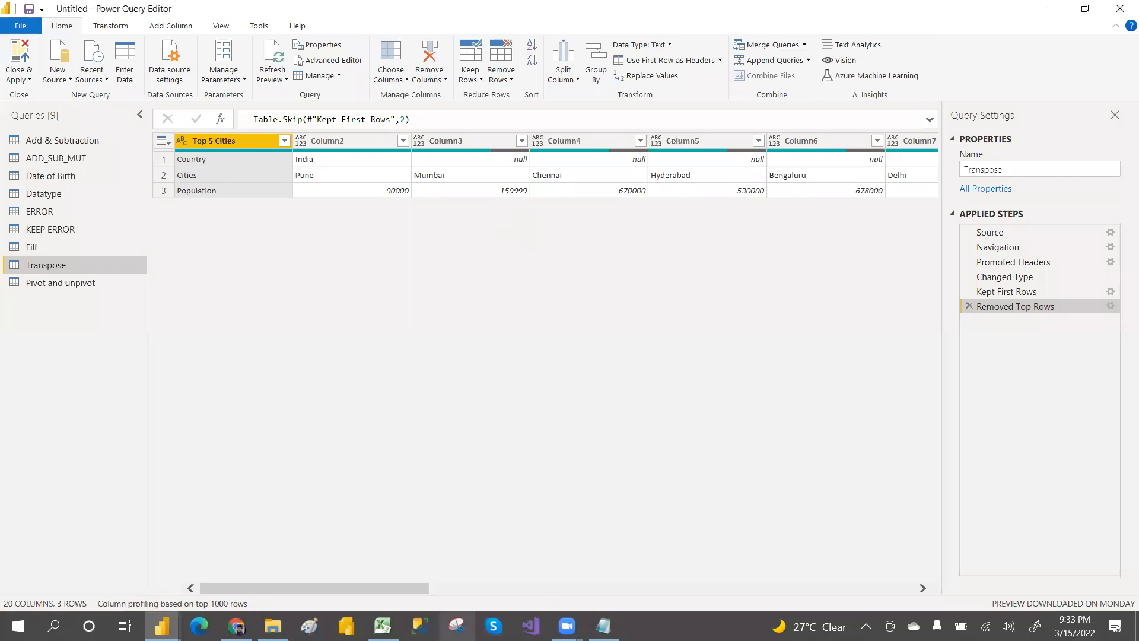
# Check the heading rows of the Transpose sheet in Excel against the query in the Power Query Editor
pyautogui.moveTo(383, 626)
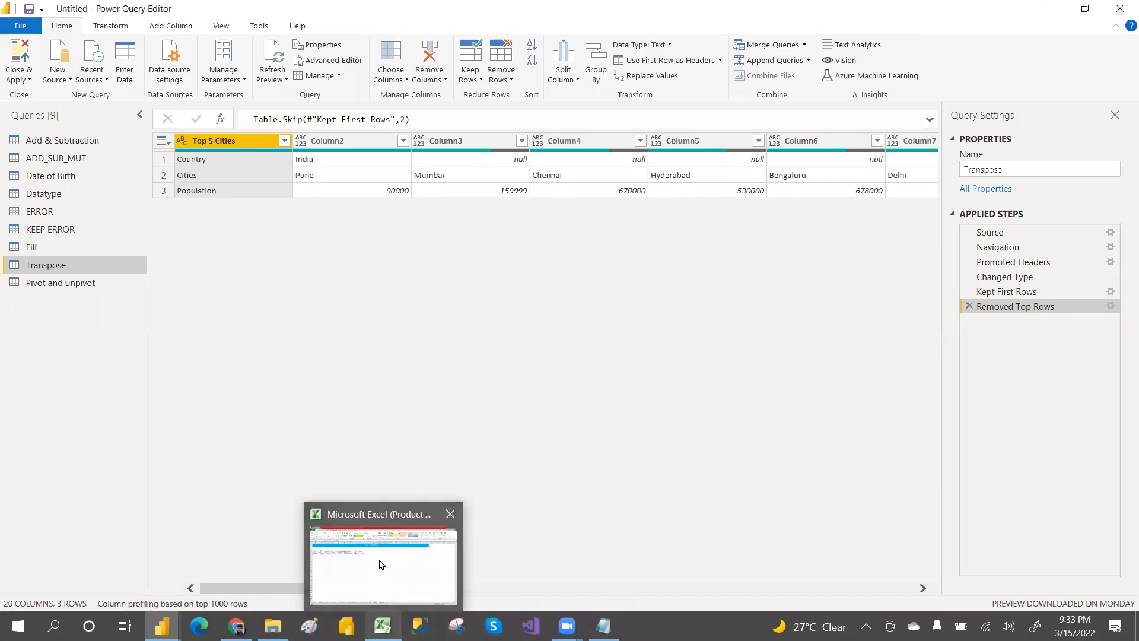
pyautogui.click(379, 559)
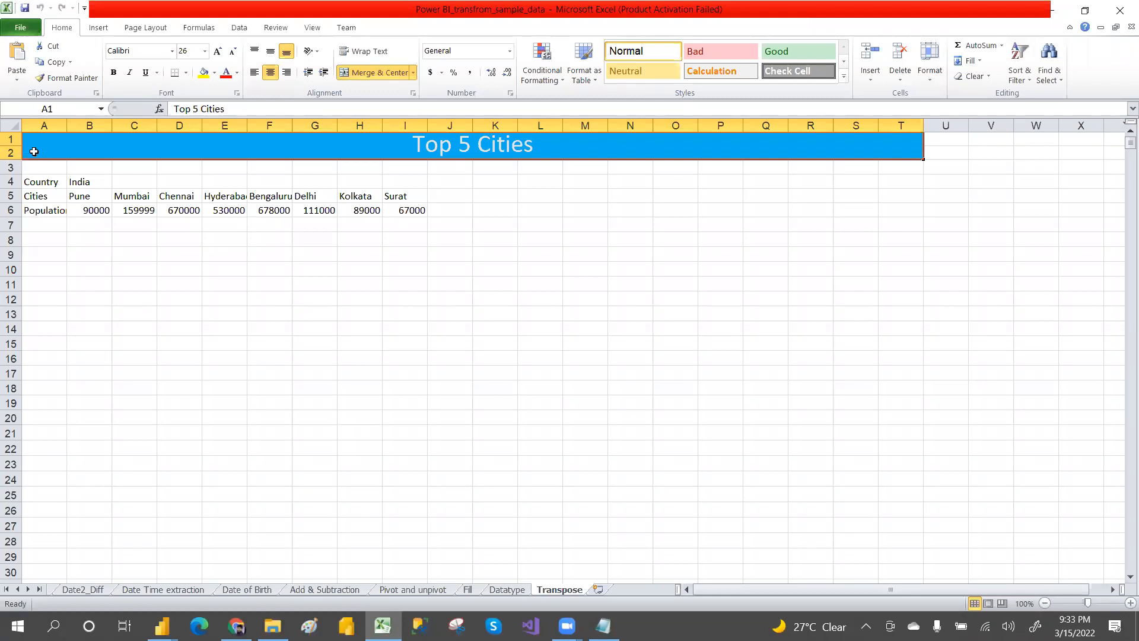
pyautogui.hotkey('alt', 'Tab')
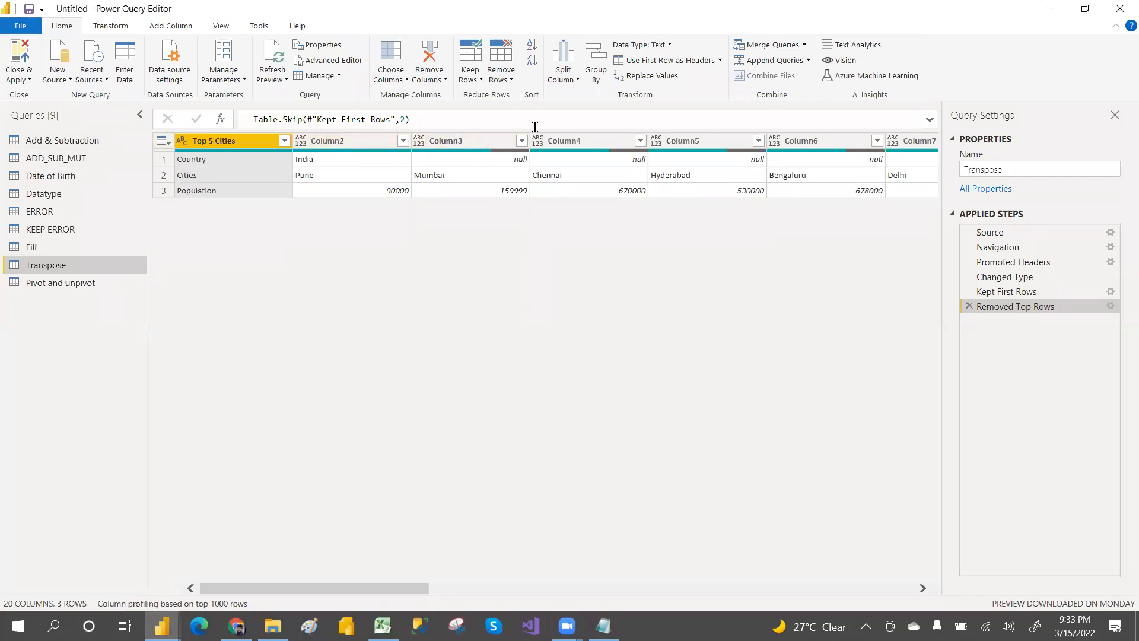
pyautogui.click(511, 82)
pyautogui.click(511, 82)
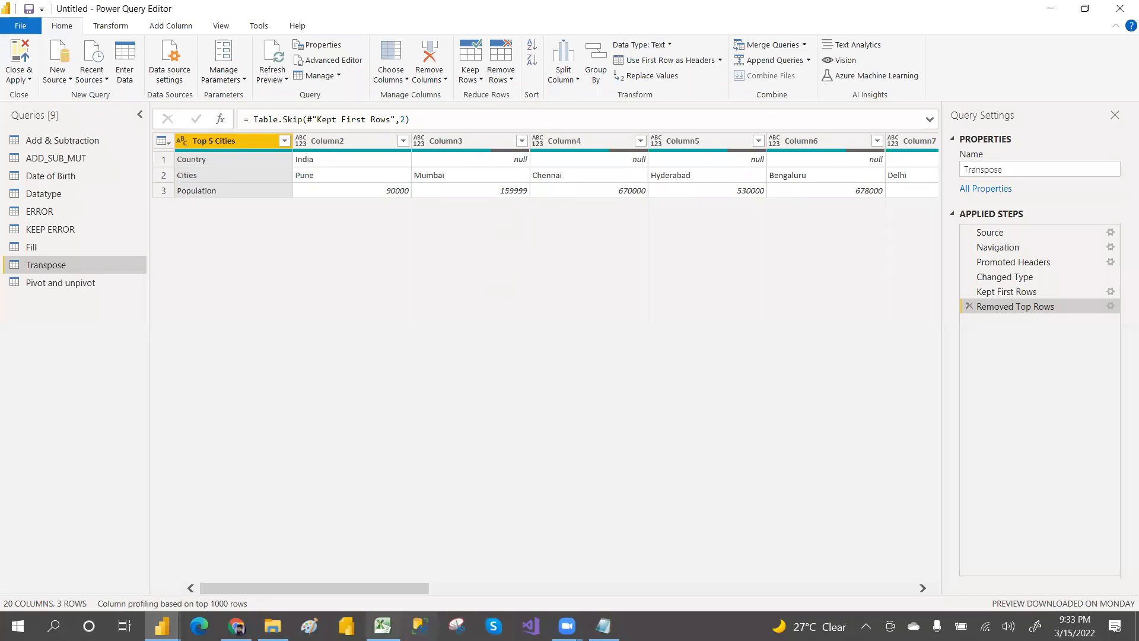
# Switch to Excel and copy the Country and India cells, A4:B4, on the Transpose sheet
pyautogui.click(383, 626)
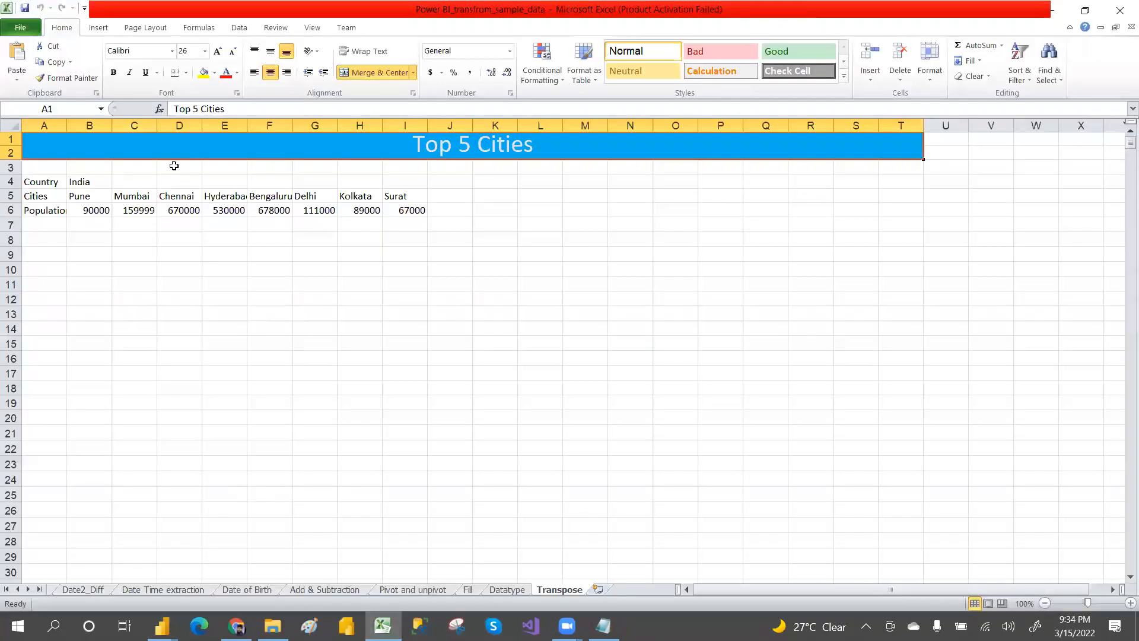
pyautogui.moveTo(35, 183); pyautogui.dragTo(80, 183)
pyautogui.hotkey('ctrl', 'c')
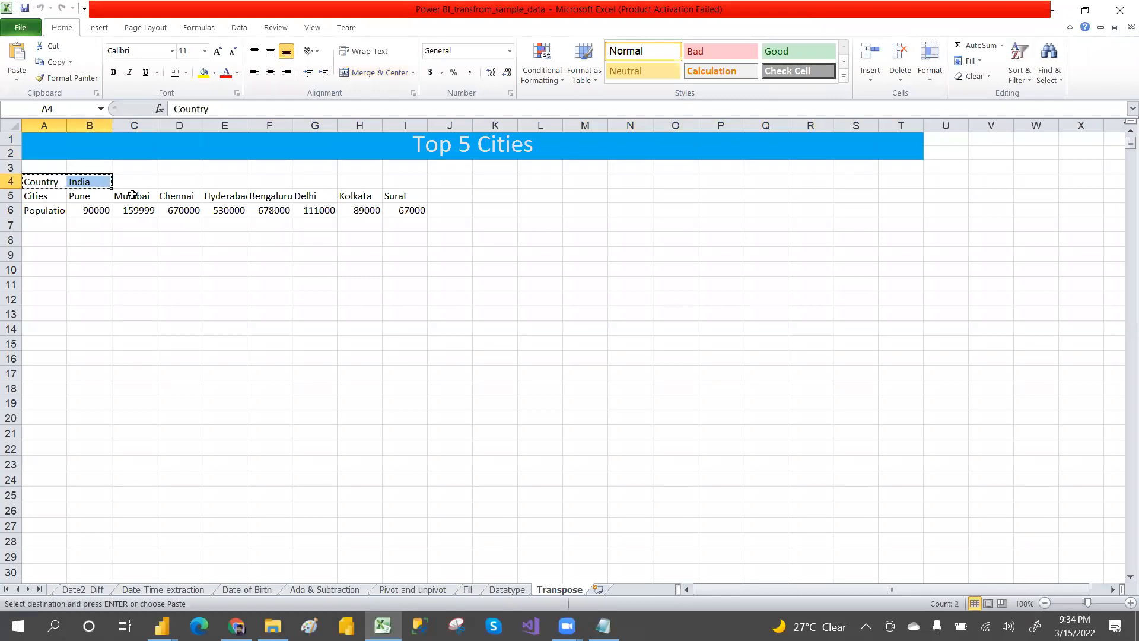
# Try a regular paste of the copied Country and India cells at L7, and undo it
pyautogui.click(544, 227)
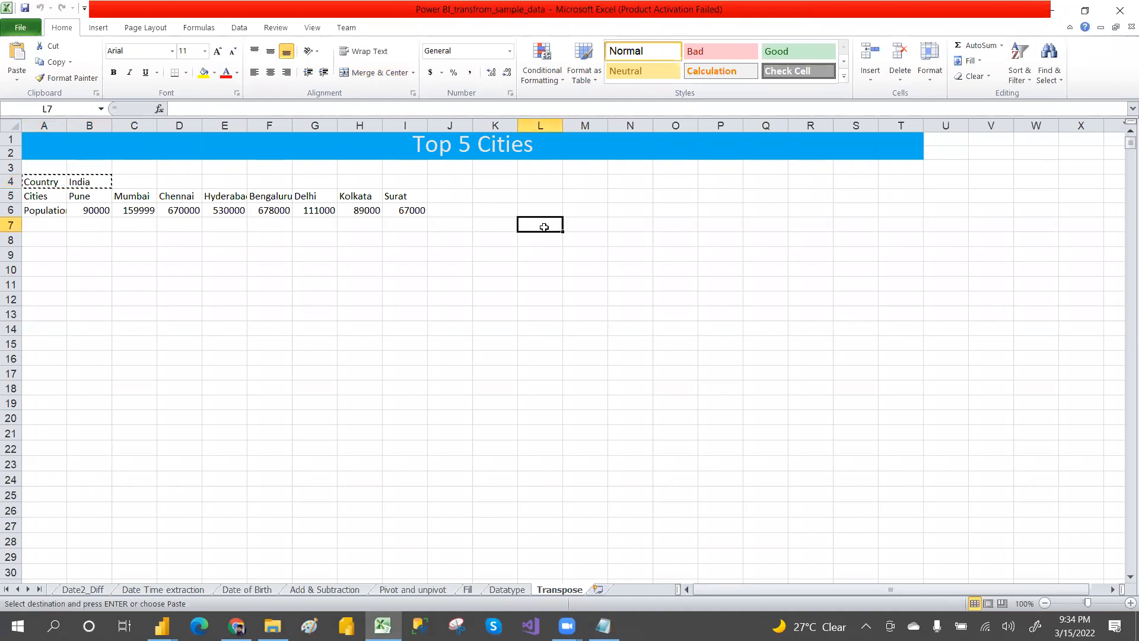
pyautogui.hotkey('ctrl', 'v')
pyautogui.hotkey('ctrl', 'z')
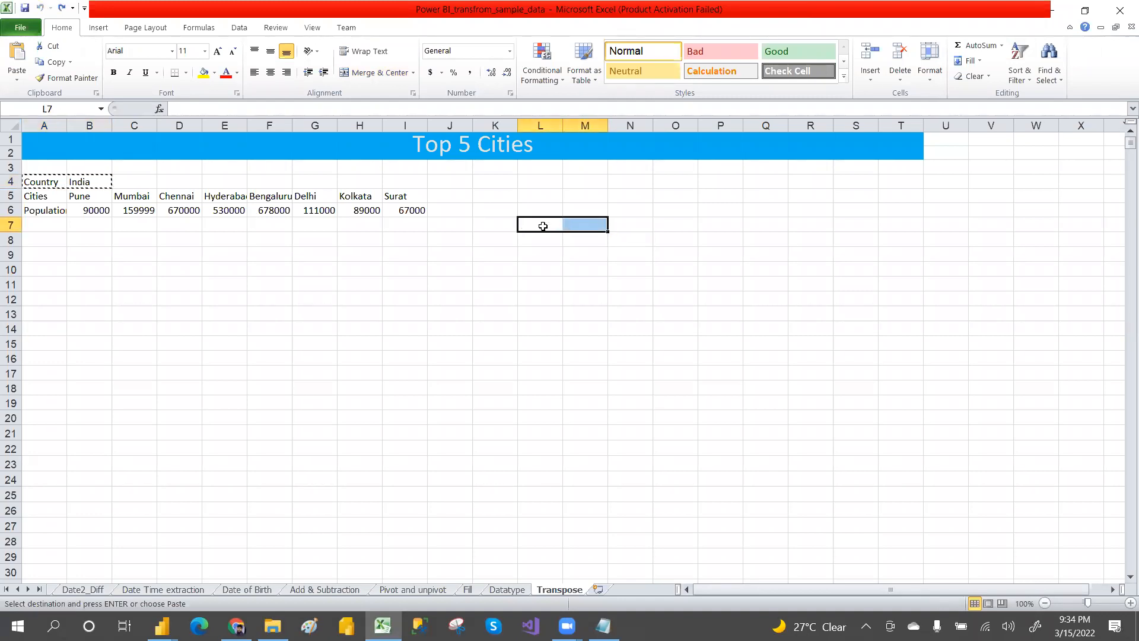
pyautogui.click(543, 226)
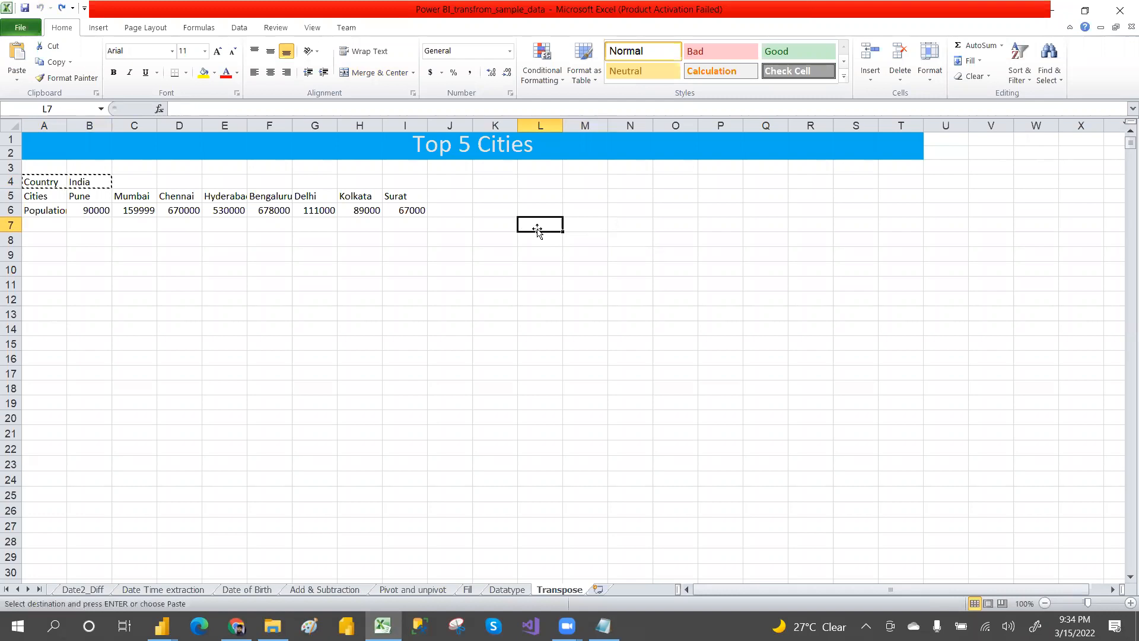
pyautogui.rightClick(537, 222)
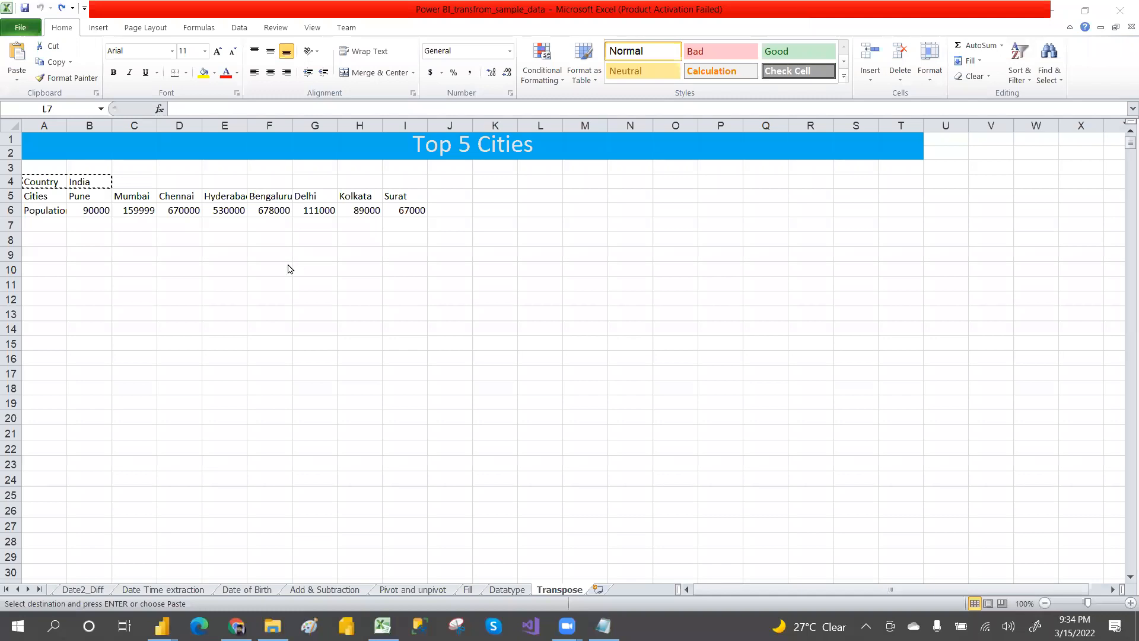
# Paste the copied Country and India cells transposed into a column starting at L6
pyautogui.click(42, 181)
pyautogui.moveTo(42, 181); pyautogui.dragTo(92, 179)
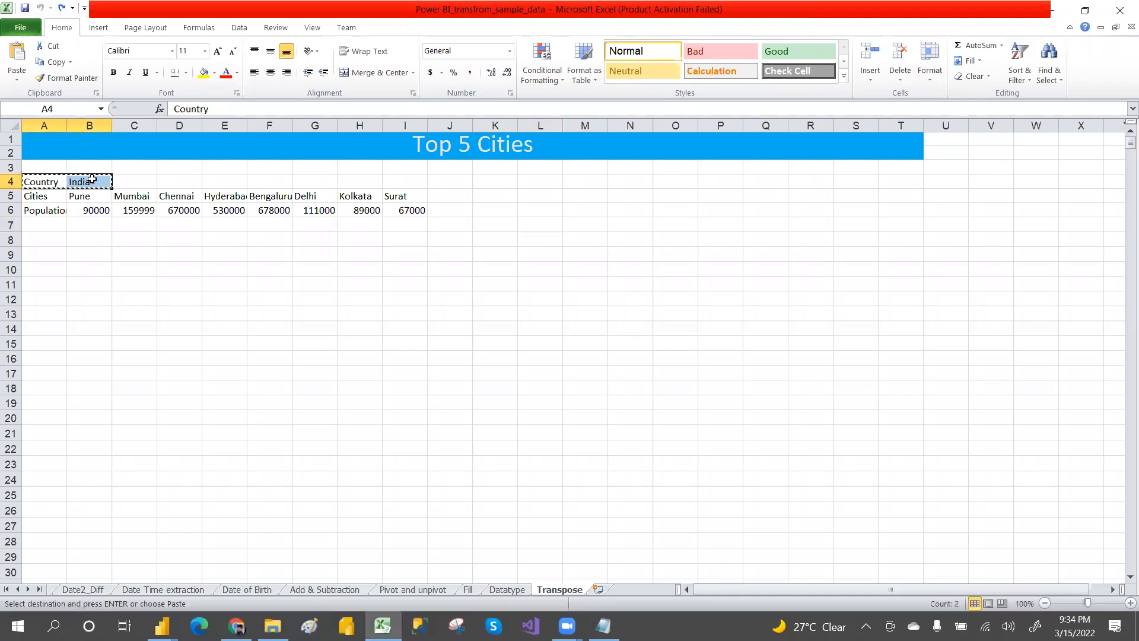
pyautogui.click(533, 209)
pyautogui.rightClick(534, 209)
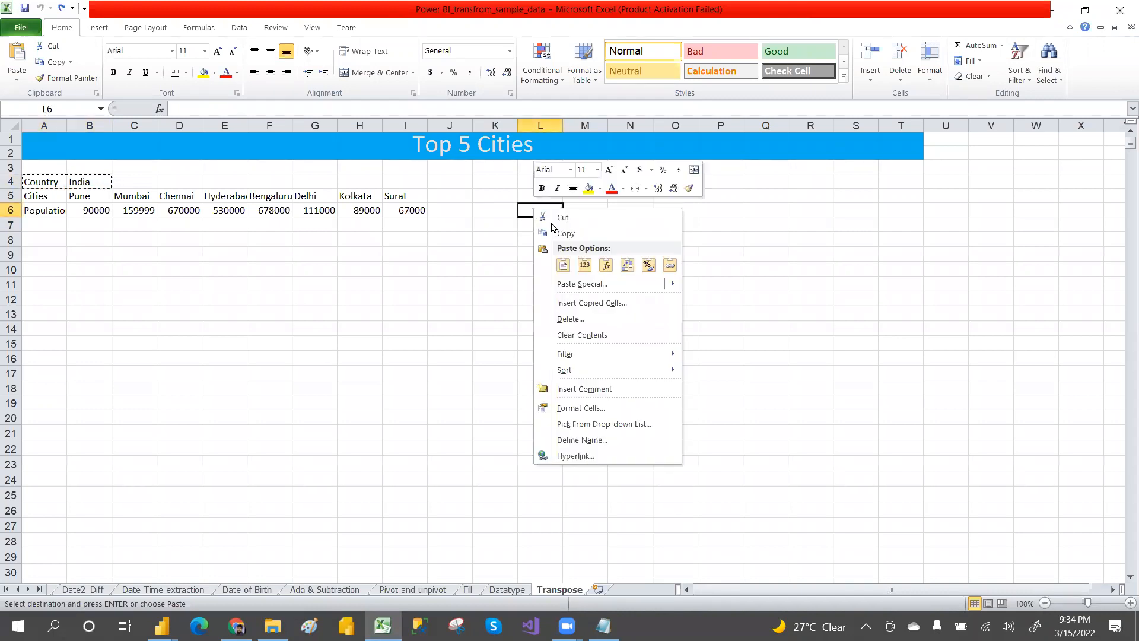
pyautogui.click(629, 267)
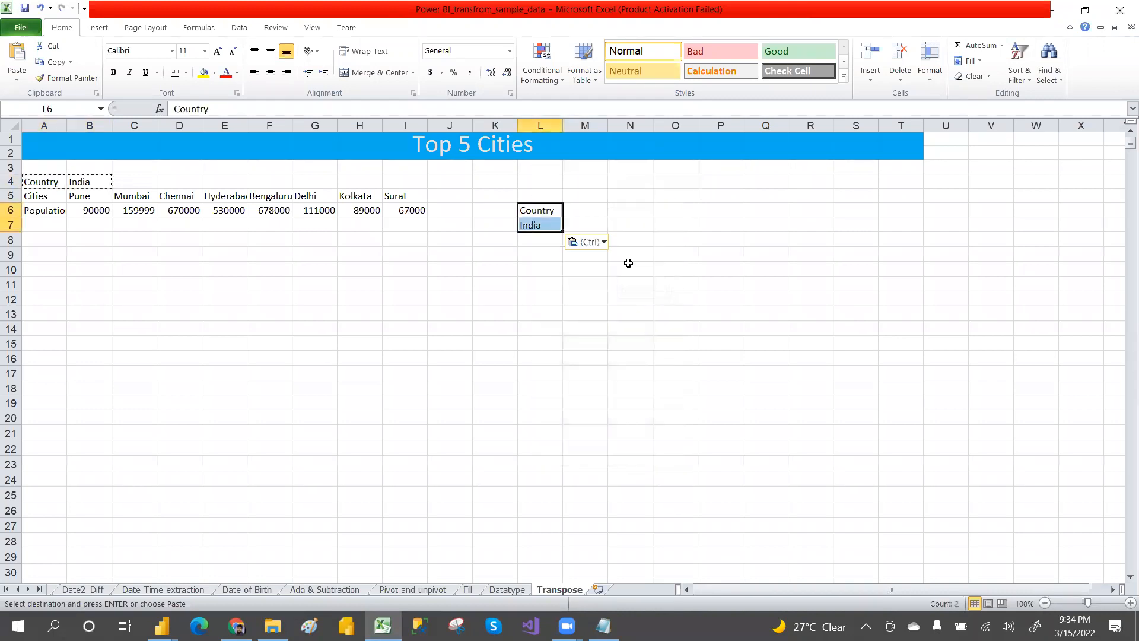
pyautogui.click(534, 251)
# Copy the Cities row, A5:I5, and paste it transposed into a column starting at M6
pyautogui.moveTo(45, 197); pyautogui.dragTo(394, 196)
pyautogui.hotkey('ctrl', 'c')
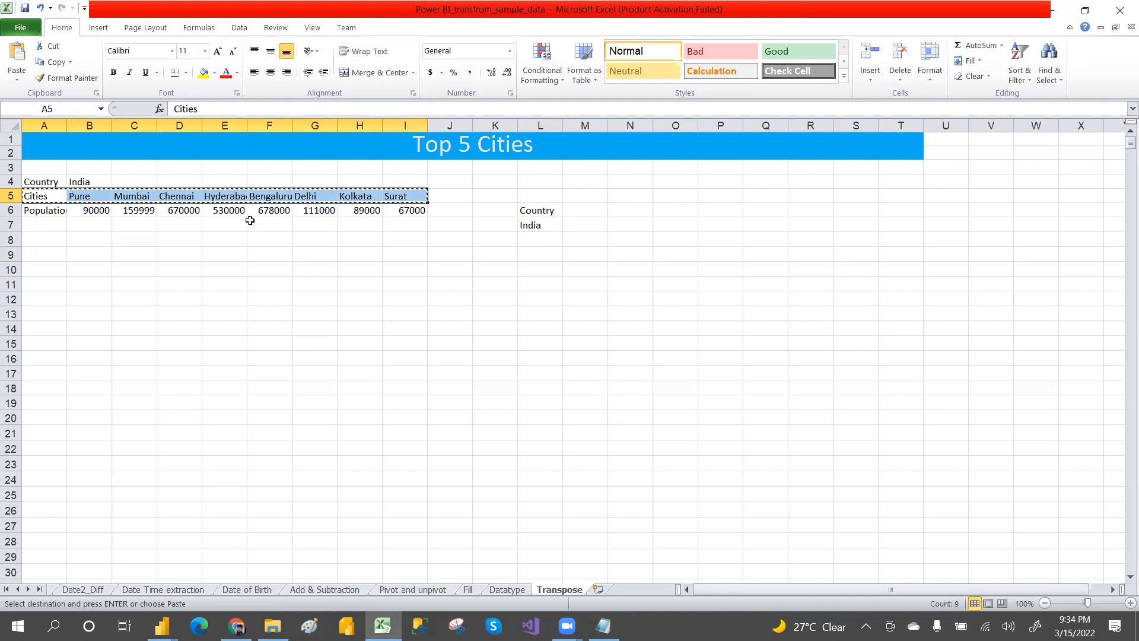
pyautogui.click(585, 212)
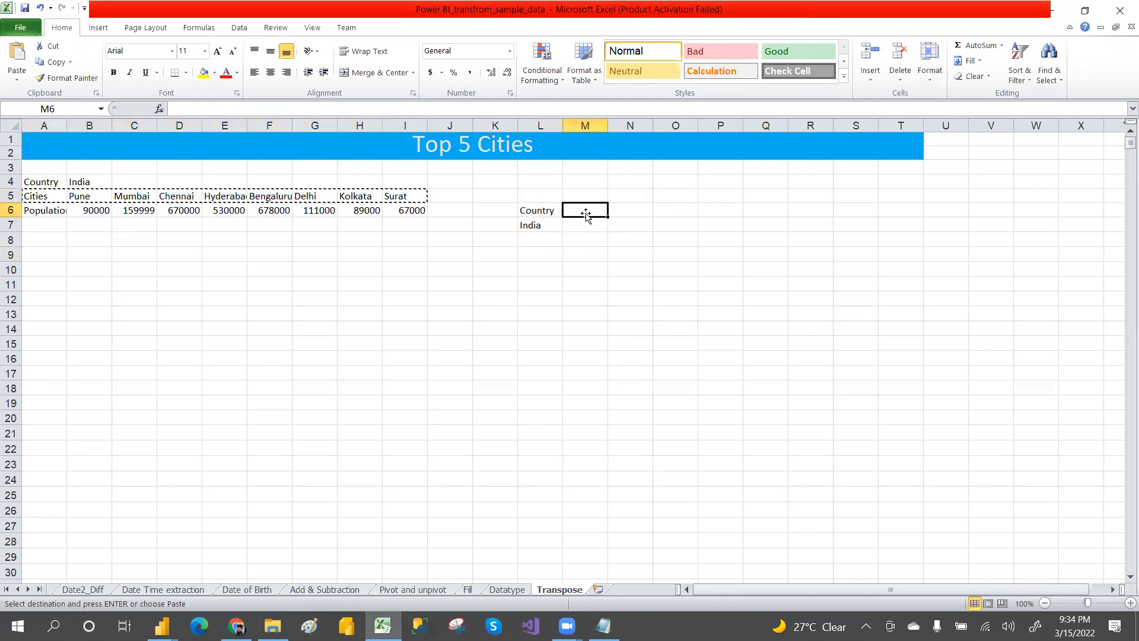
pyautogui.rightClick(583, 212)
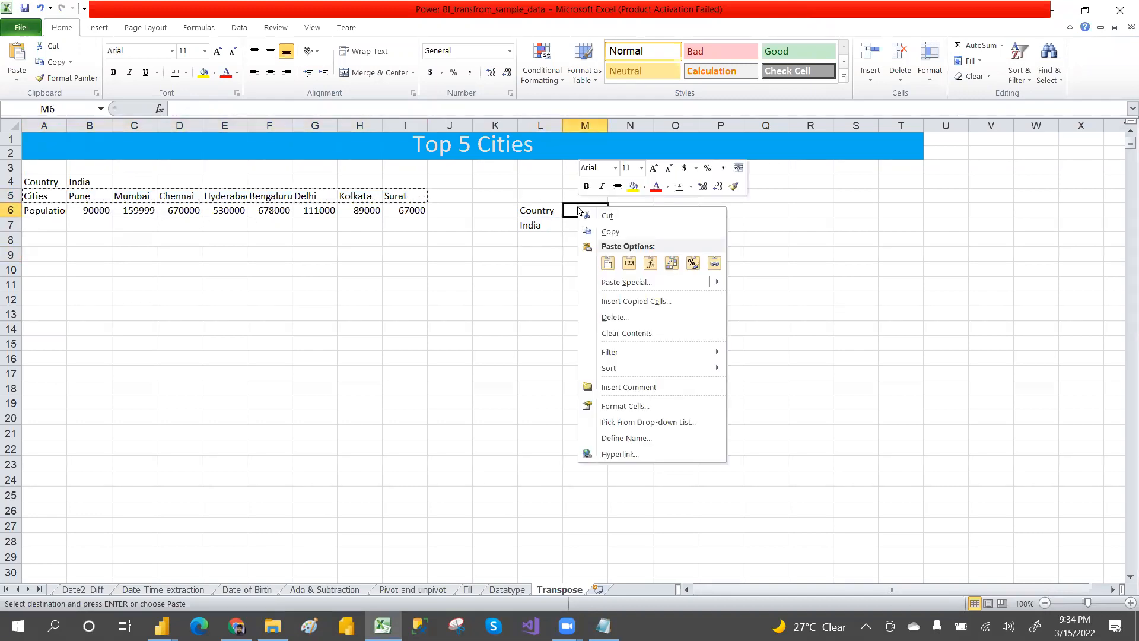
pyautogui.click(651, 262)
pyautogui.click(672, 264)
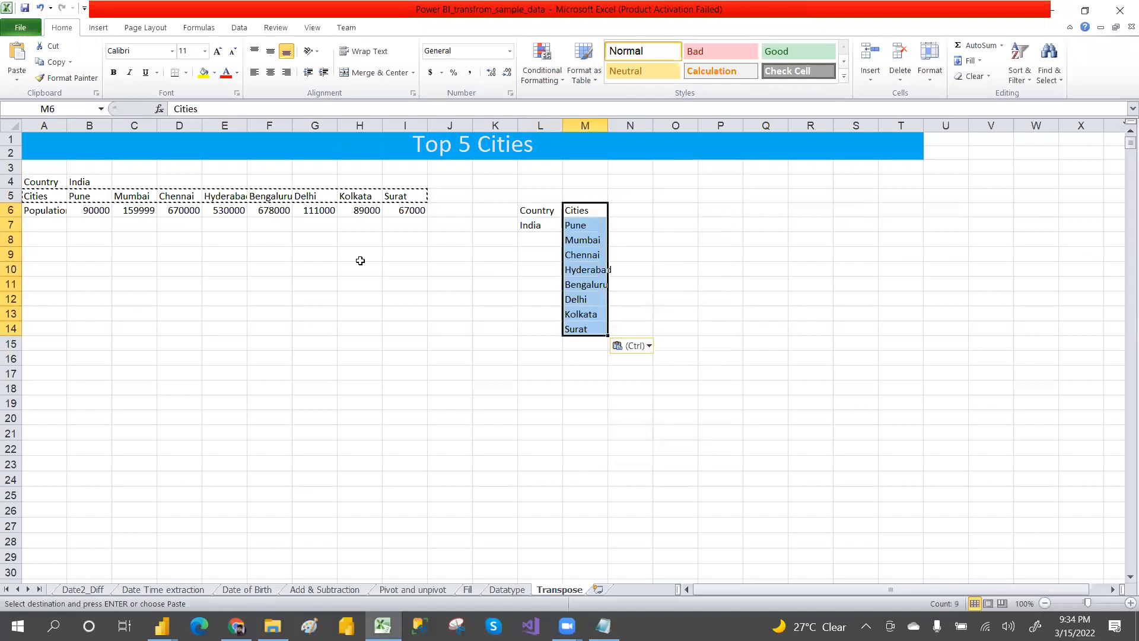
# Copy the Population row, A6:I6, and paste it transposed into a column starting at N6
pyautogui.moveTo(45, 213); pyautogui.dragTo(395, 212)
pyautogui.hotkey('ctrl', 'c')
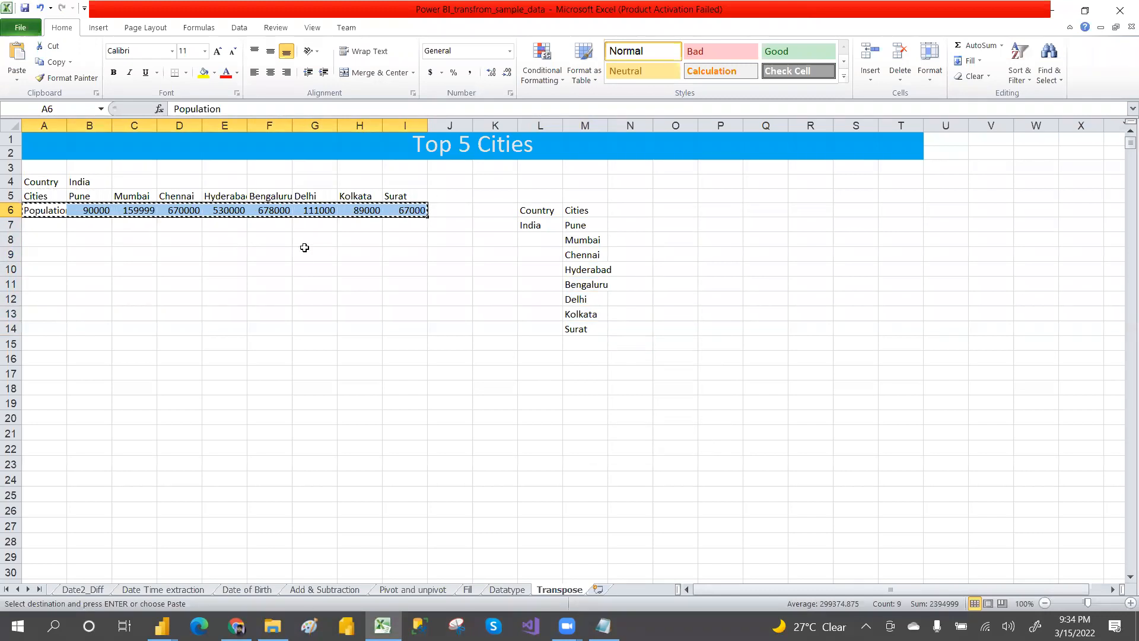
pyautogui.click(623, 210)
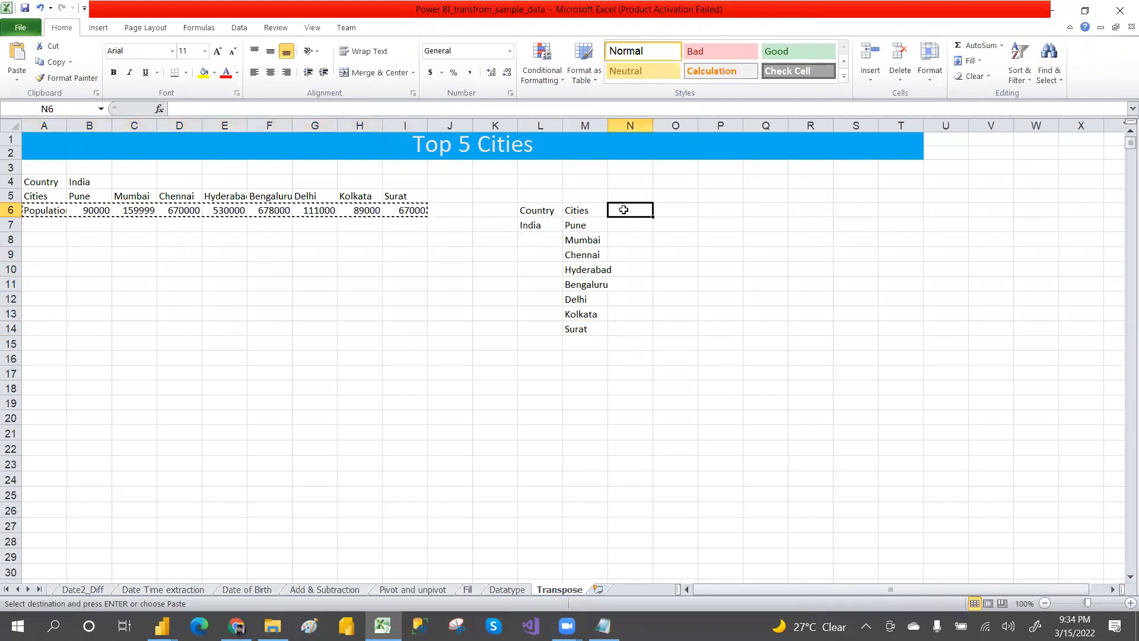
pyautogui.rightClick(623, 210)
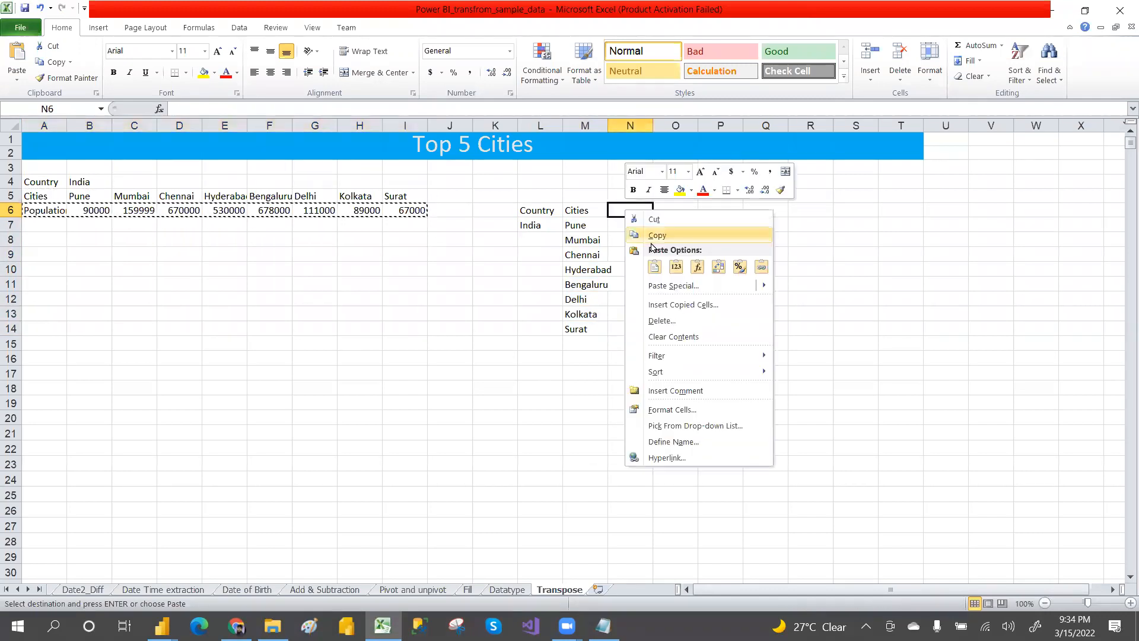
pyautogui.click(717, 267)
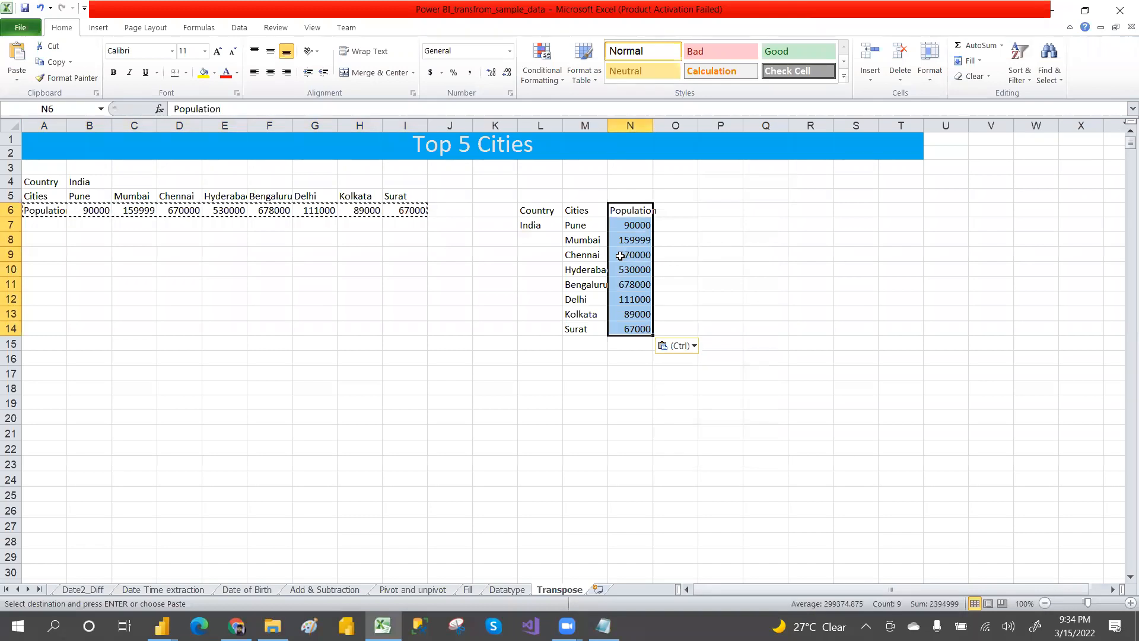
# Fill India down the Country column from L7 to L14, beside every transposed city
pyautogui.click(526, 256)
pyautogui.click(541, 212)
pyautogui.click(579, 211)
pyautogui.click(648, 206)
pyautogui.click(526, 223)
pyautogui.hotkey('shift', 'Down')
pyautogui.hotkey('shift', 'Down')
pyautogui.hotkey('shift', 'Down')
pyautogui.hotkey('shift', 'Down')
pyautogui.hotkey('shift', 'Down')
pyautogui.hotkey('shift', 'Down')
pyautogui.hotkey('shift', 'Down')
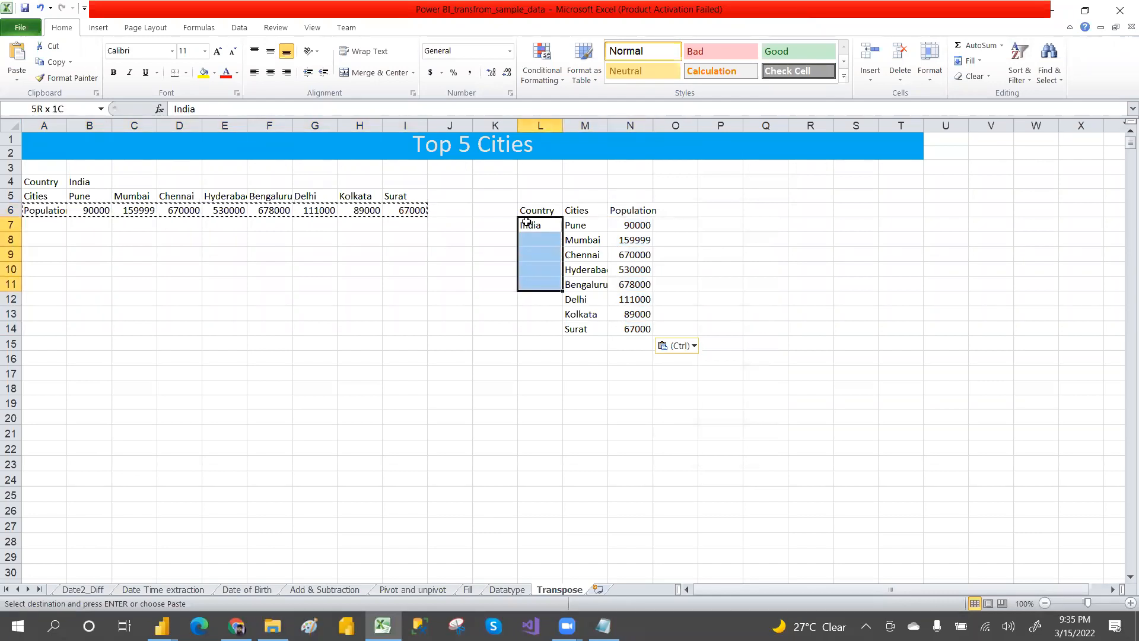
pyautogui.hotkey('ctrl', 'd')
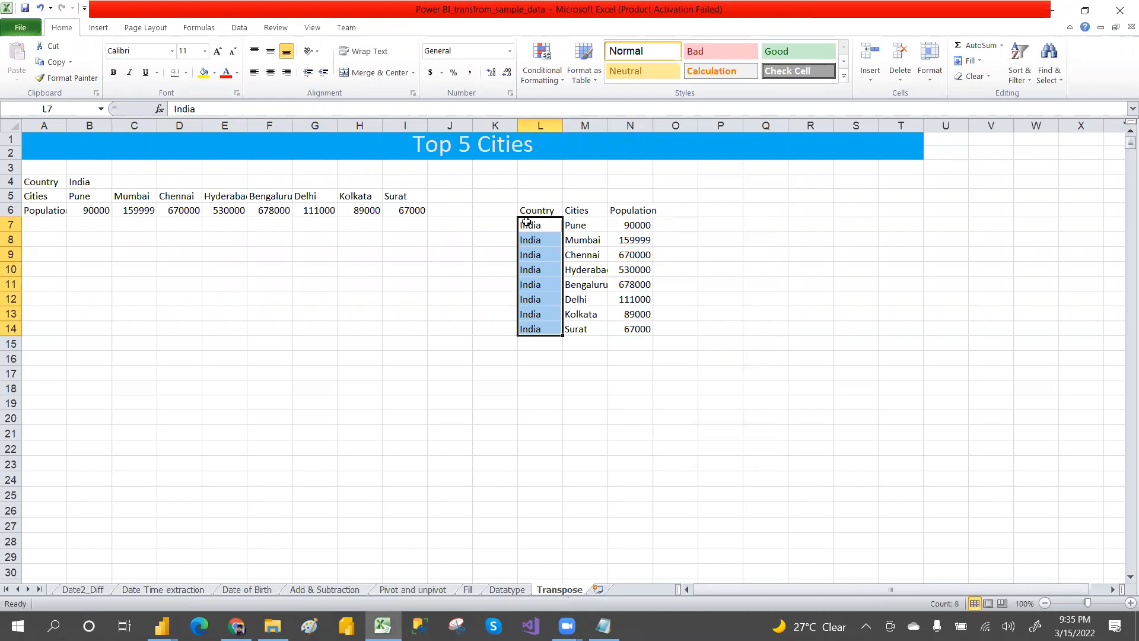
# Compare the transposed table in L6:N14 with the original rows, and switch to the Transpose query in the Power Query Editor
pyautogui.moveTo(691, 280); pyautogui.dragTo(591, 243)
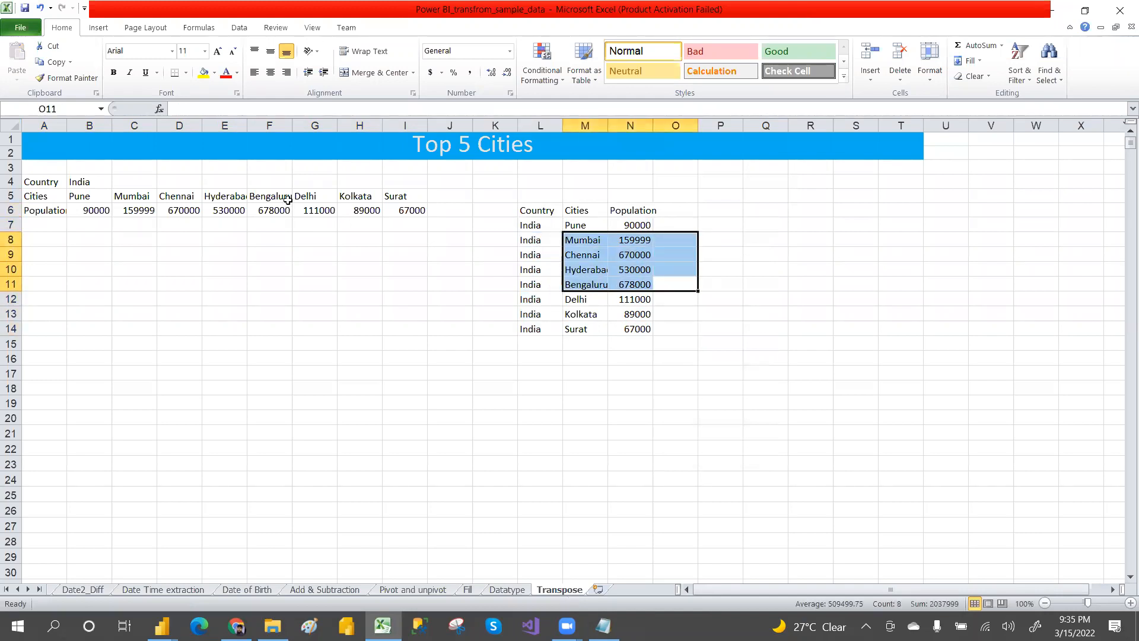
pyautogui.moveTo(529, 209); pyautogui.dragTo(645, 330)
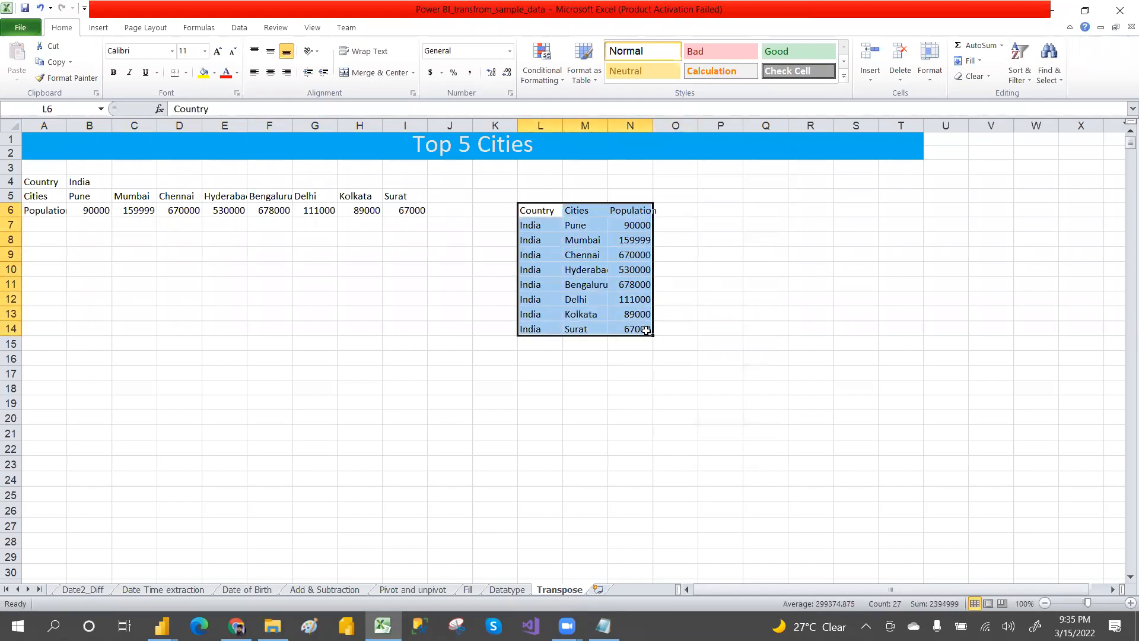
pyautogui.click(586, 400)
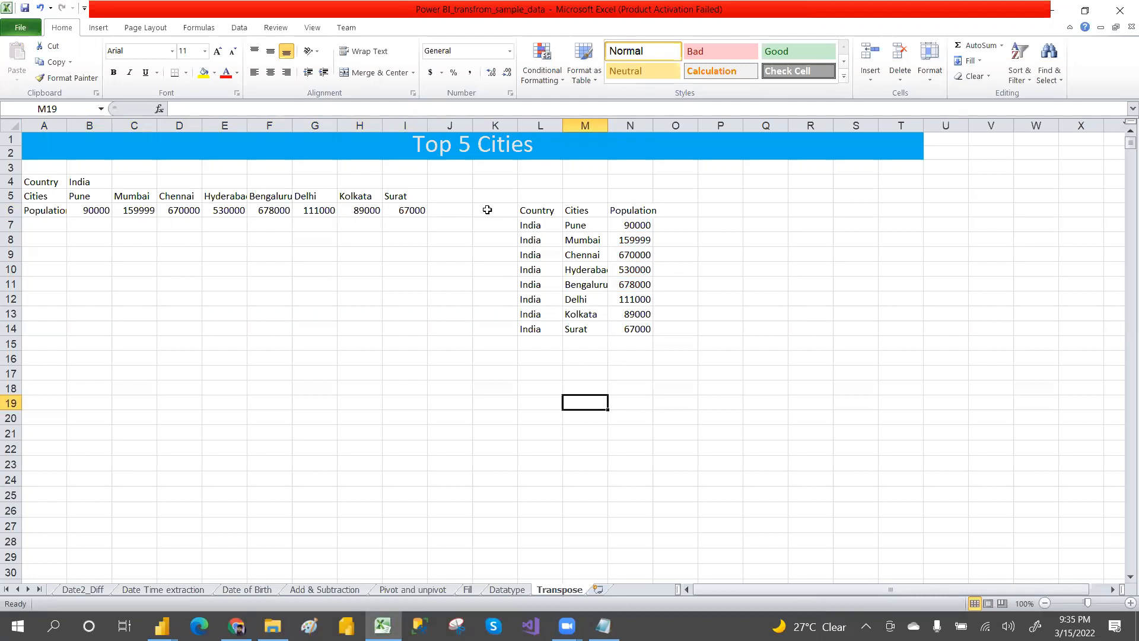
pyautogui.moveTo(560, 216); pyautogui.dragTo(640, 328)
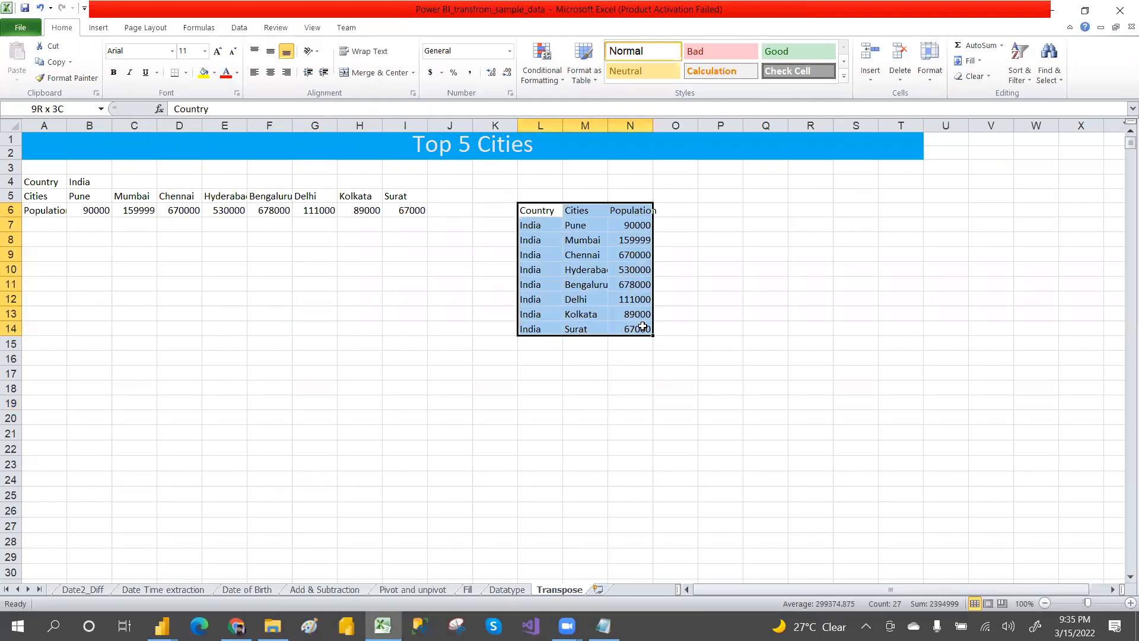
pyautogui.click(694, 330)
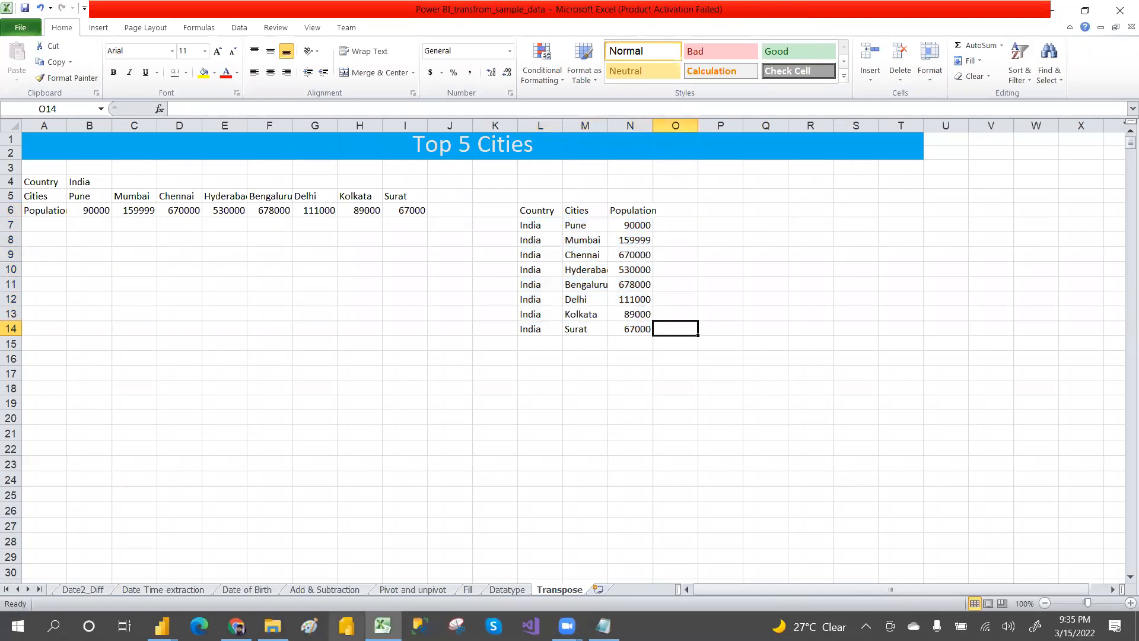
pyautogui.click(162, 626)
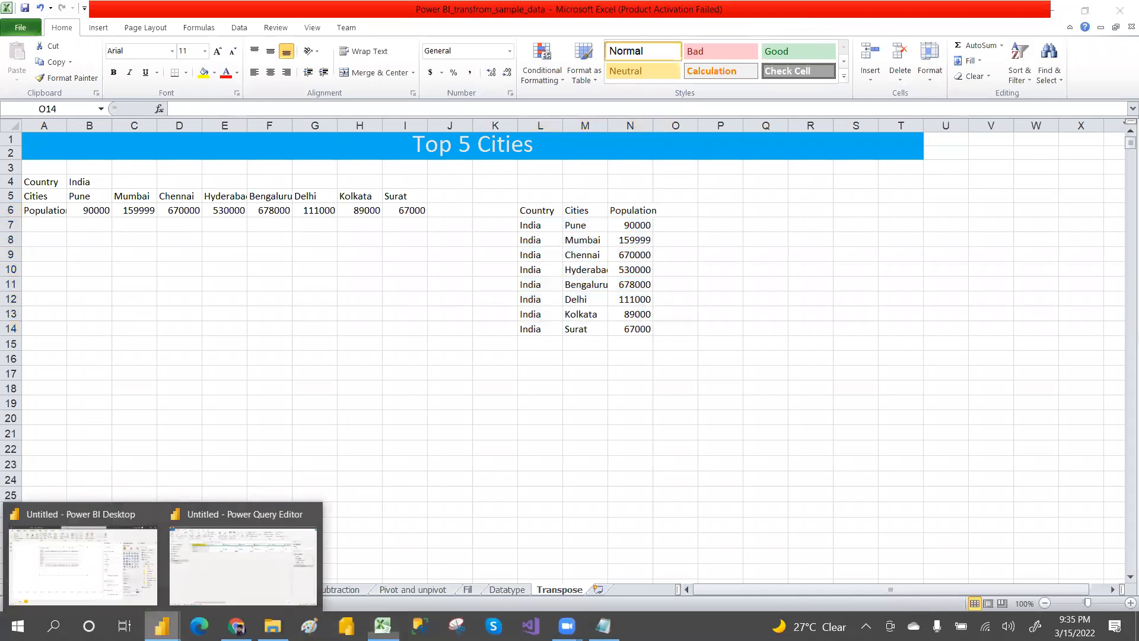
pyautogui.click(209, 579)
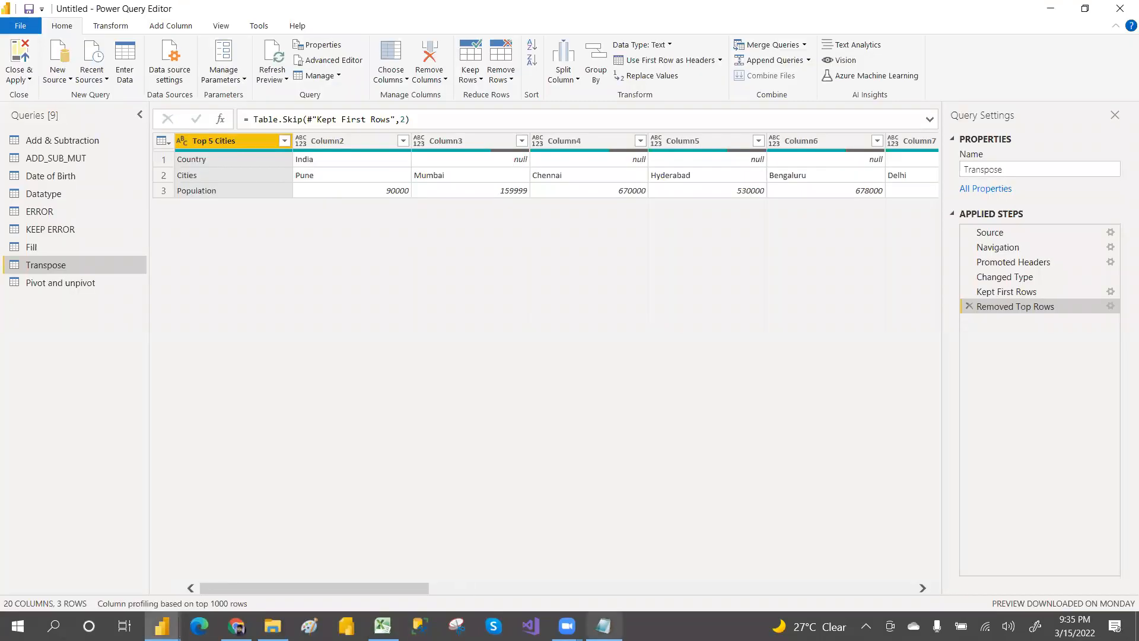
# Switch to the DailyClasses_Notes file in Notepad, add the indented note "1) REMOVE BLANK ROWS" under Transpose, and begin item "2)"
pyautogui.click(604, 625)
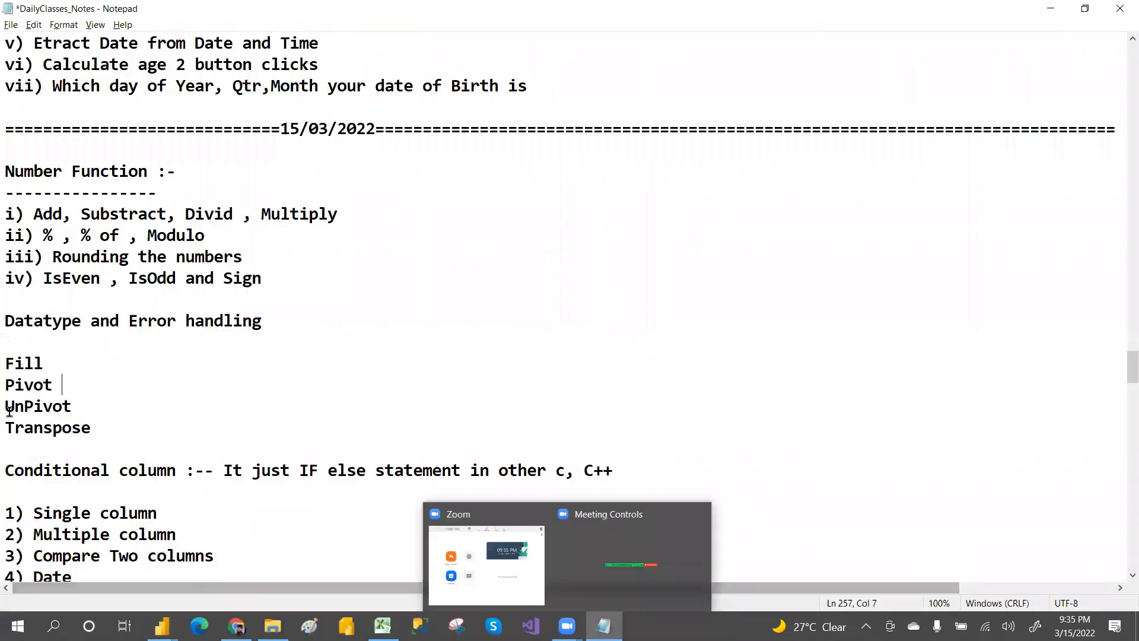
pyautogui.click(96, 425)
pyautogui.press('Return')
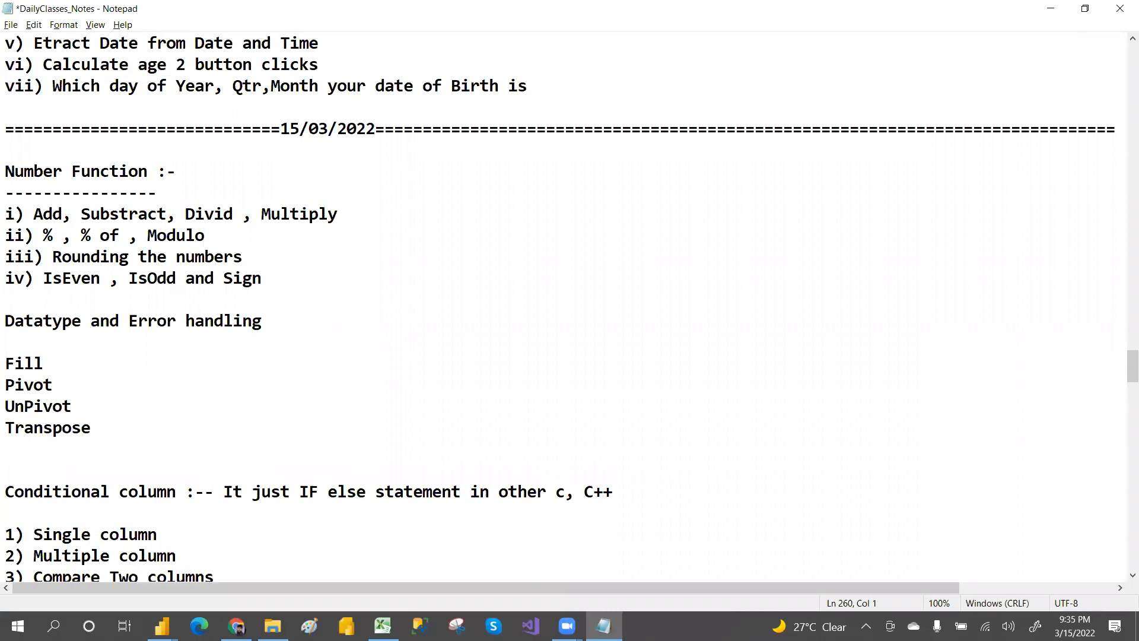
pyautogui.press('Return')
pyautogui.press('Tab')
pyautogui.write('1) ')
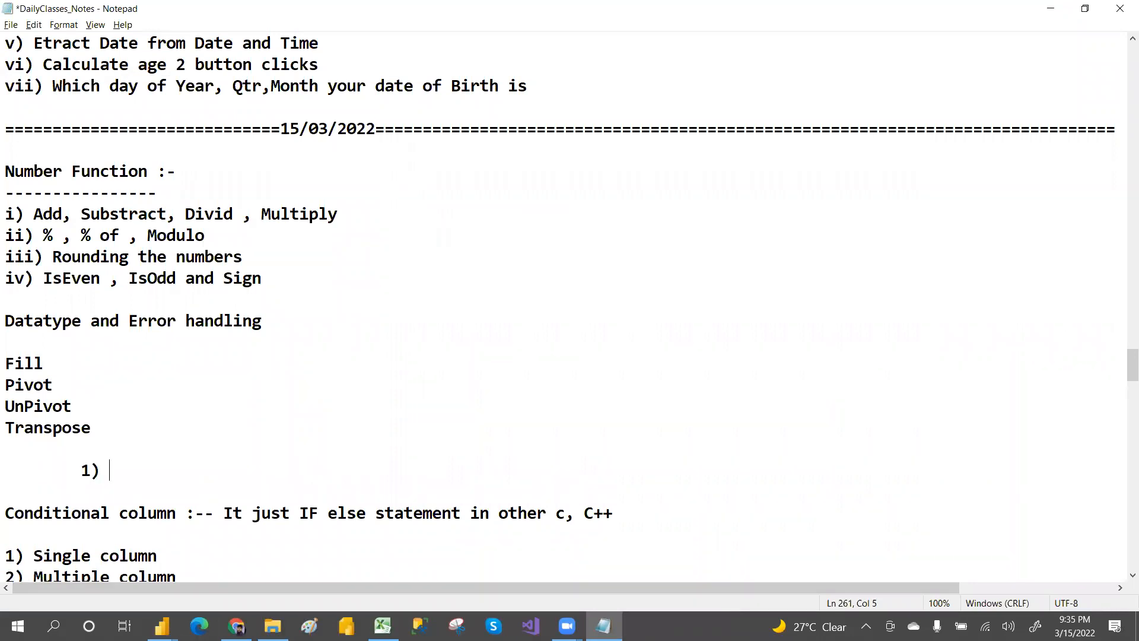
pyautogui.write('REMOVE BLAN')
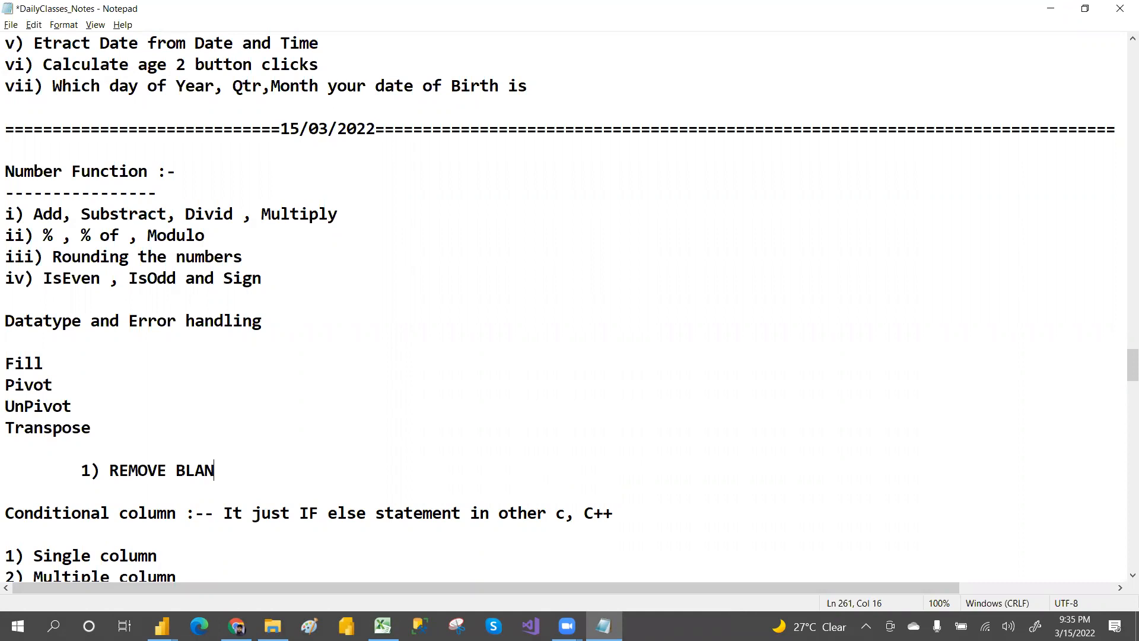
pyautogui.write('K ROWS')
pyautogui.press('Return')
pyautogui.press('Tab')
pyautogui.press('Tab')
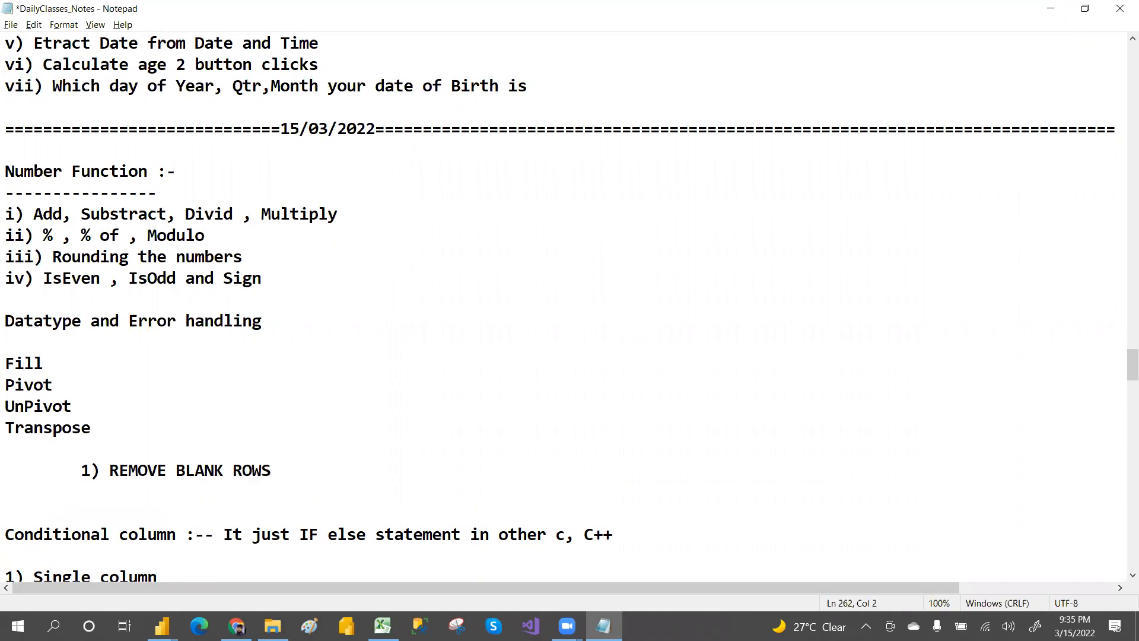
pyautogui.click(109, 471)
pyautogui.write('2)')
# Switch to the Power Query Editor, transpose the Transpose query's table, and use its first row as headers
pyautogui.hotkey('alt', 'Tab')
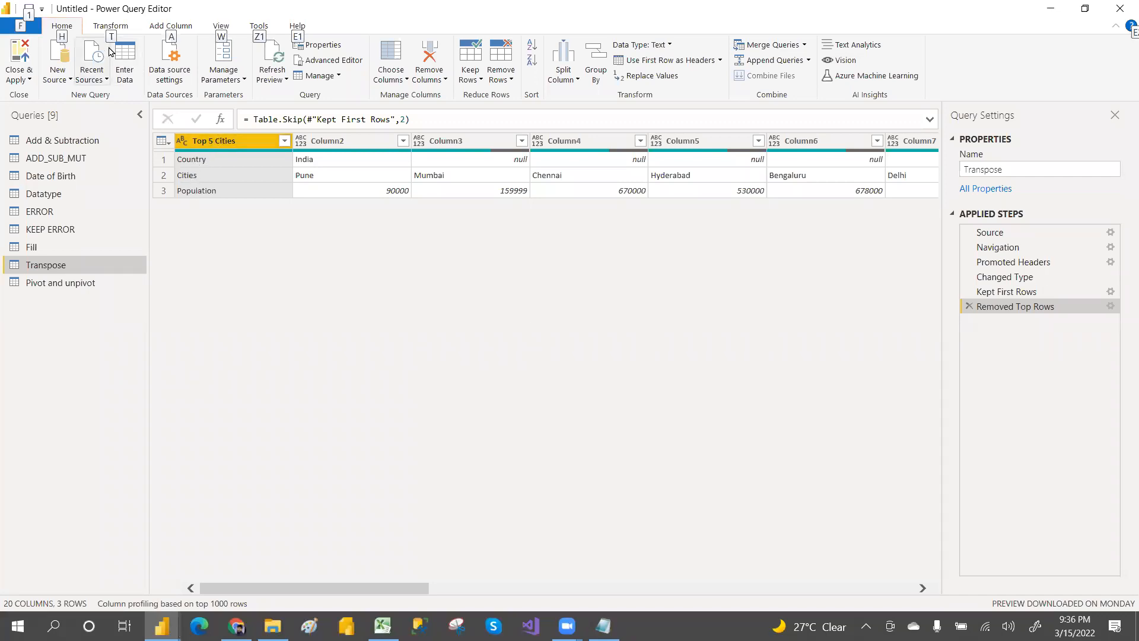
pyautogui.click(109, 29)
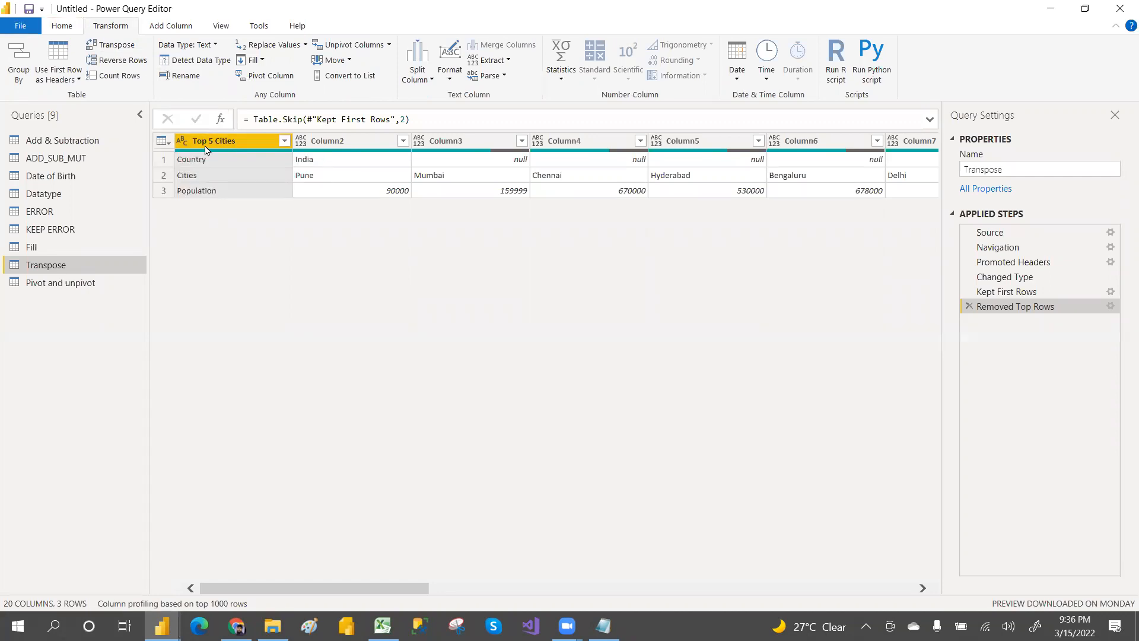
pyautogui.moveTo(200, 154)
pyautogui.click(108, 48)
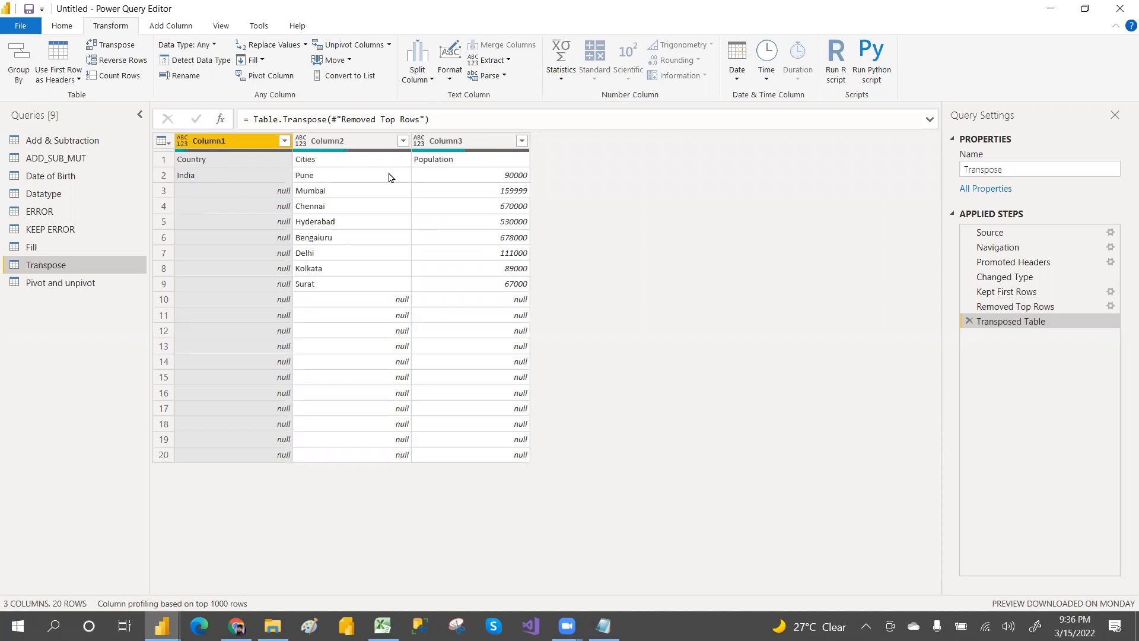
pyautogui.click(79, 80)
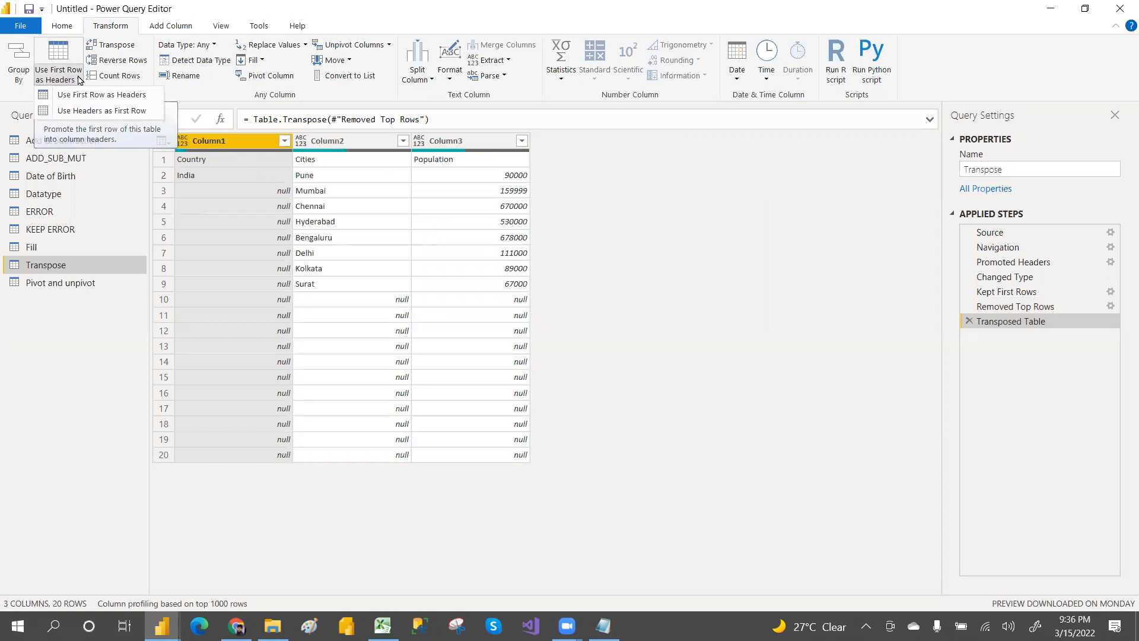
pyautogui.click(102, 95)
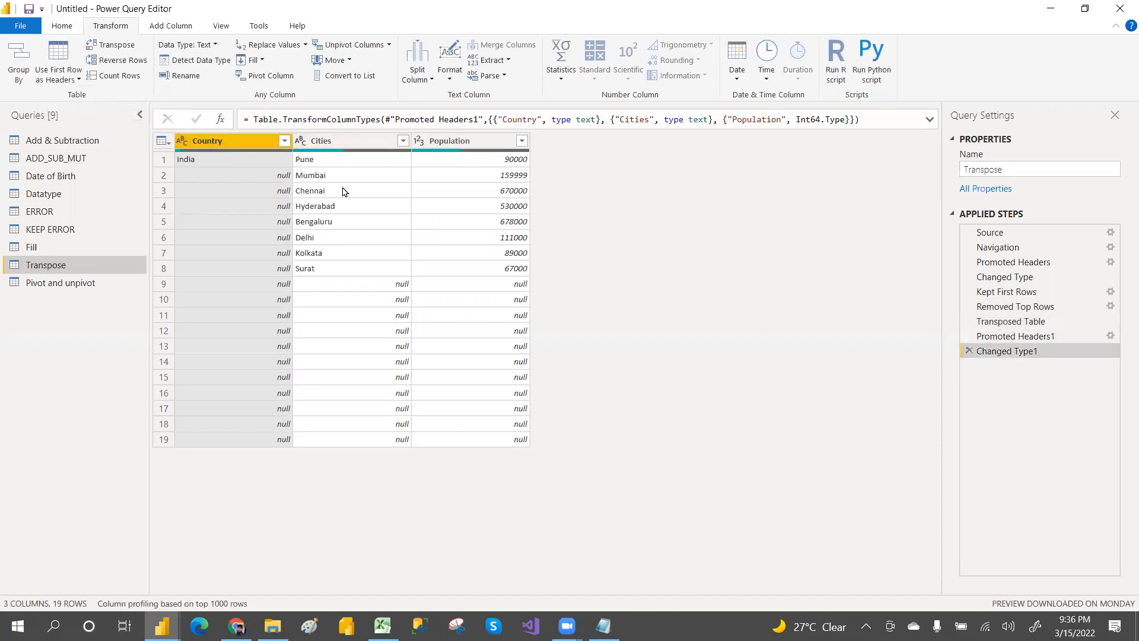
# Keep only the top 8 rows of the transposed table, ending with the Surat row
pyautogui.click(347, 148)
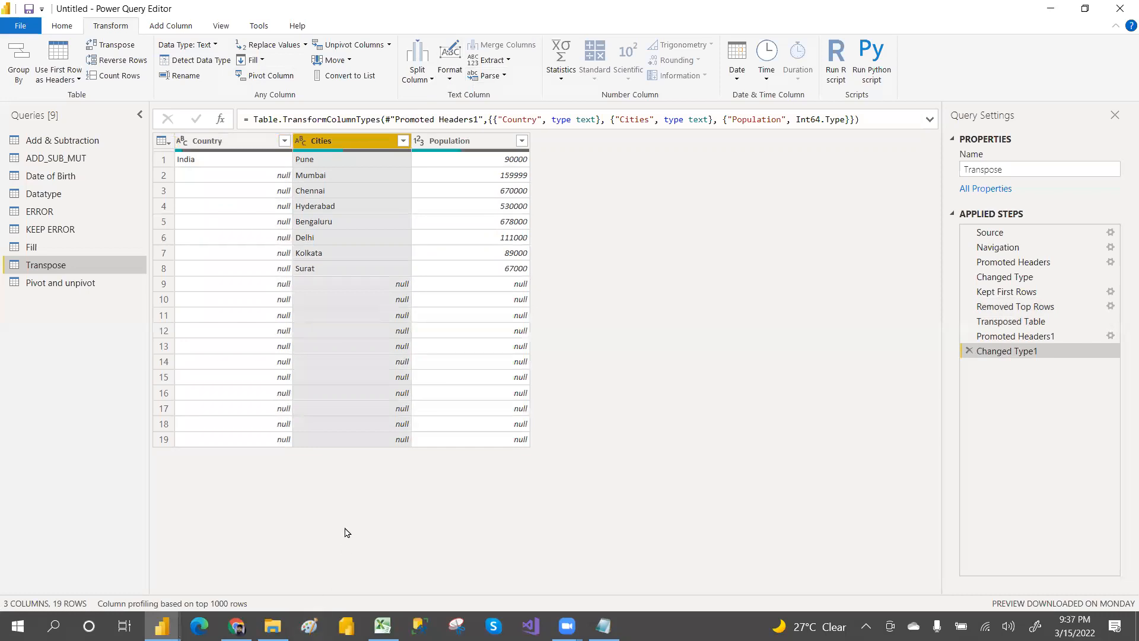
pyautogui.click(165, 269)
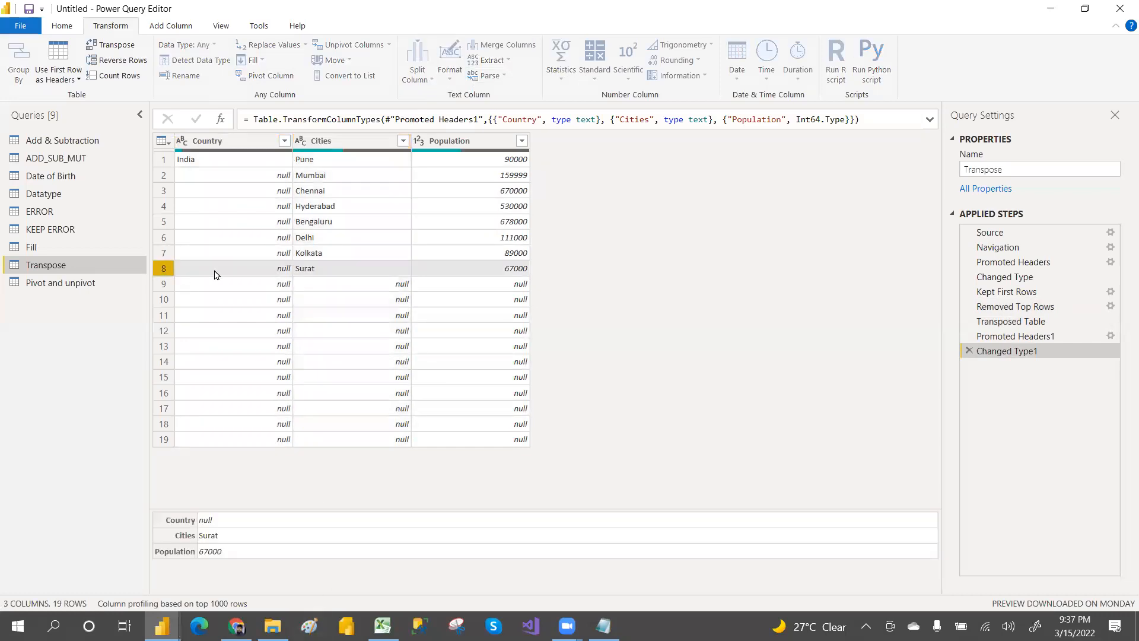
pyautogui.click(70, 27)
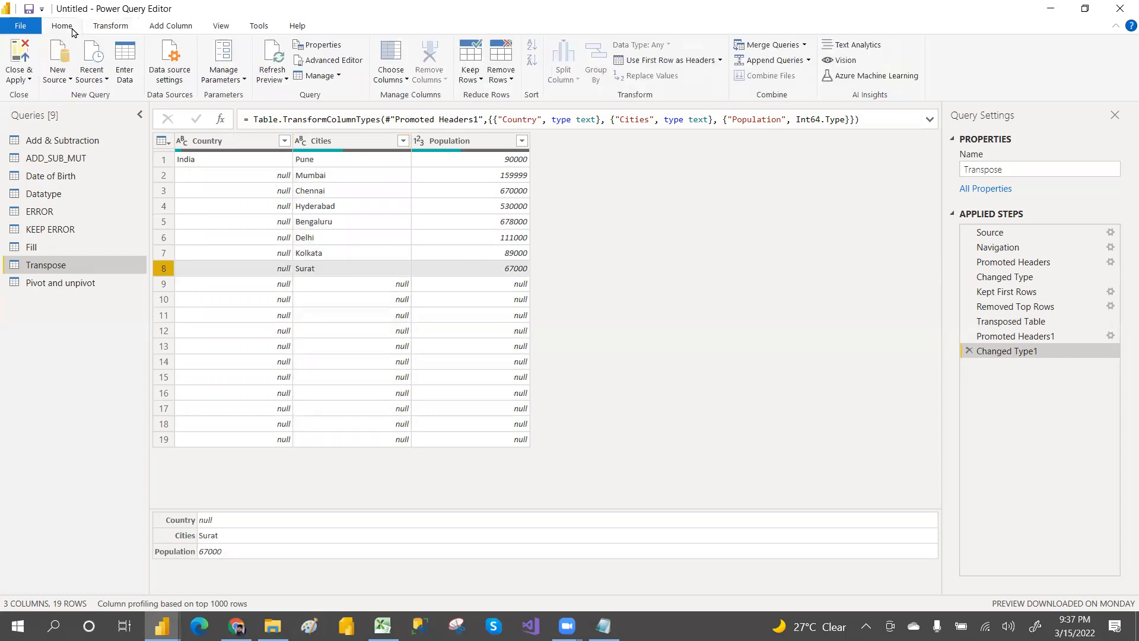
pyautogui.click(479, 81)
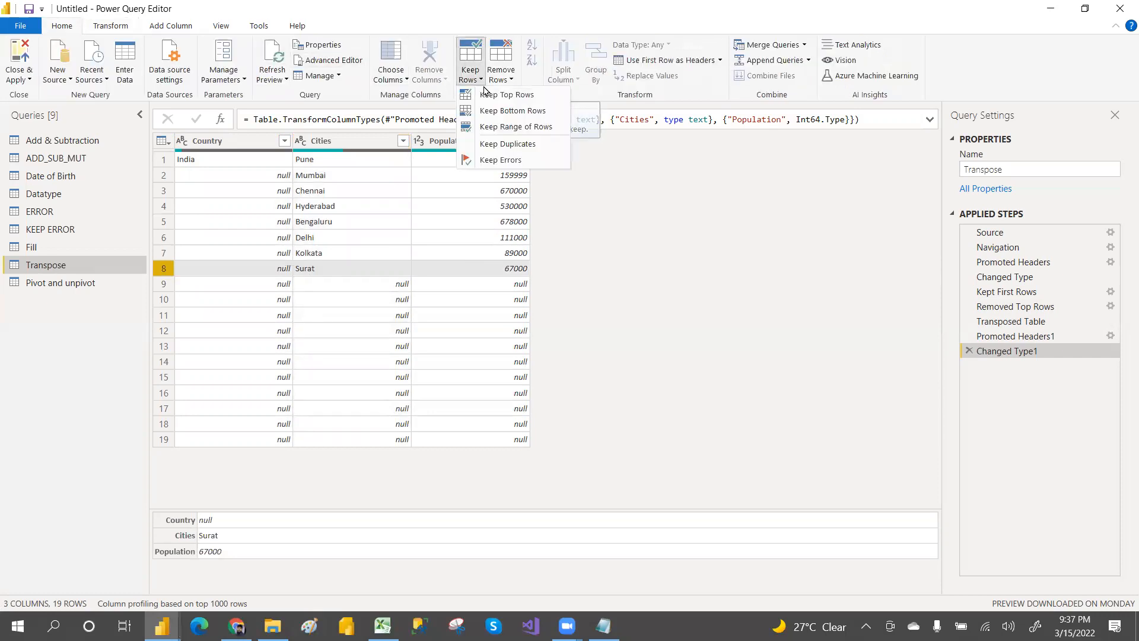
pyautogui.click(511, 94)
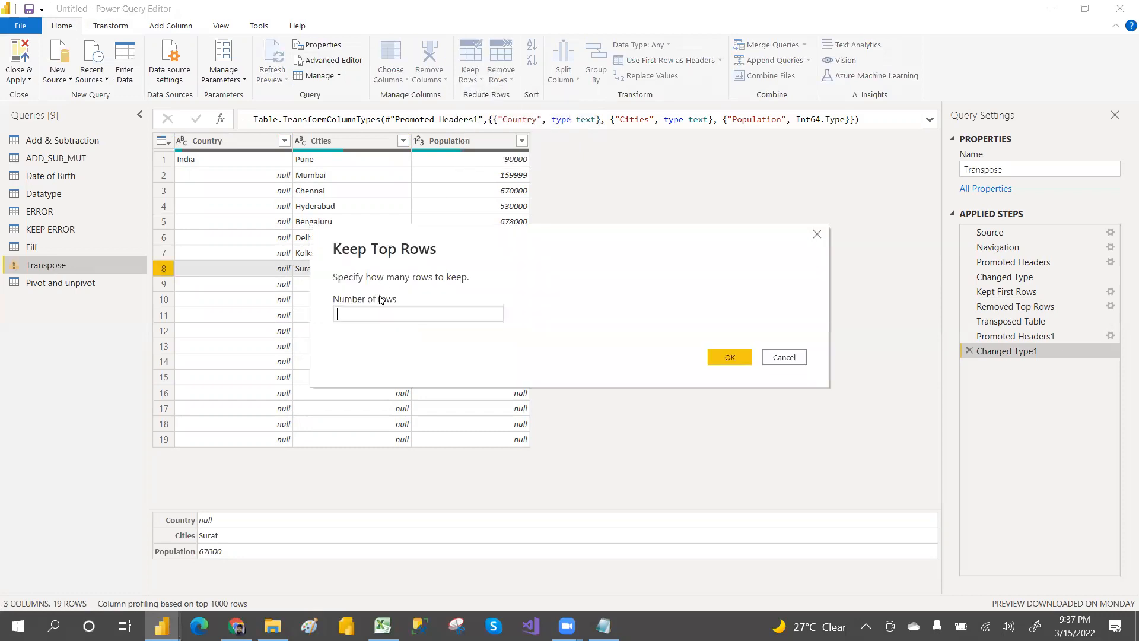
pyautogui.click(730, 357)
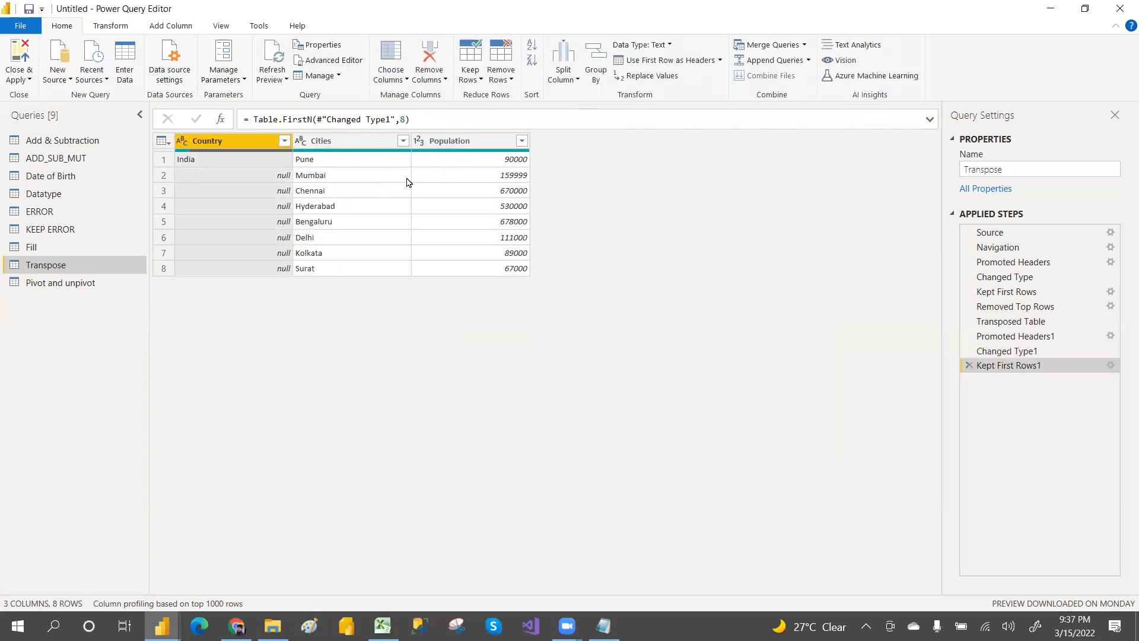
# Fill the Country column down so that India replaces the null values
pyautogui.click(107, 26)
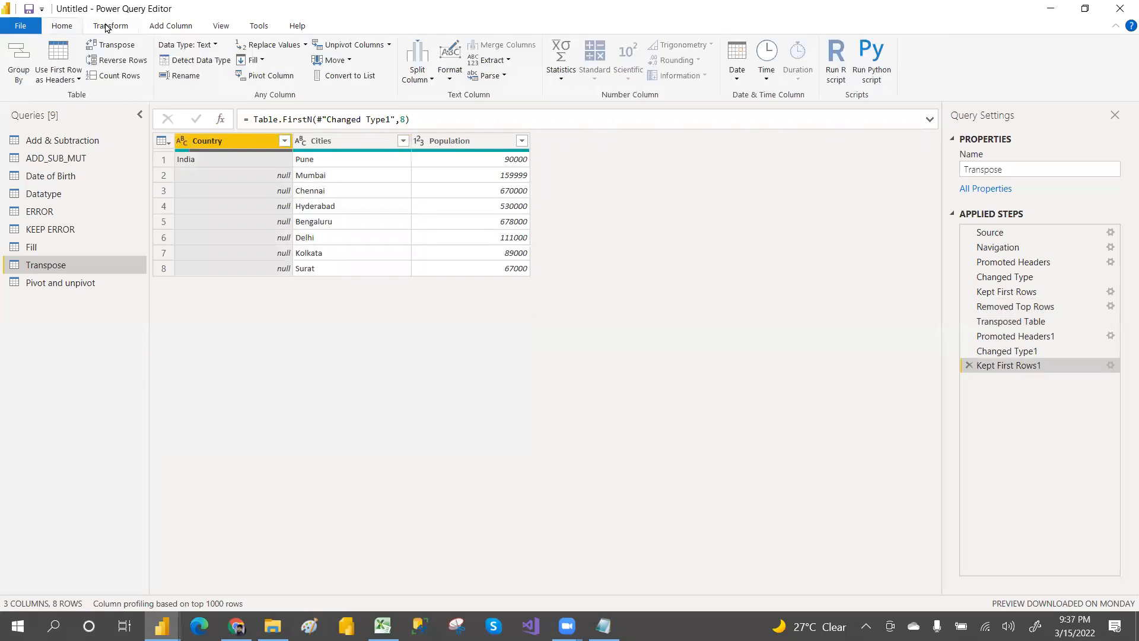
pyautogui.click(262, 60)
pyautogui.click(268, 77)
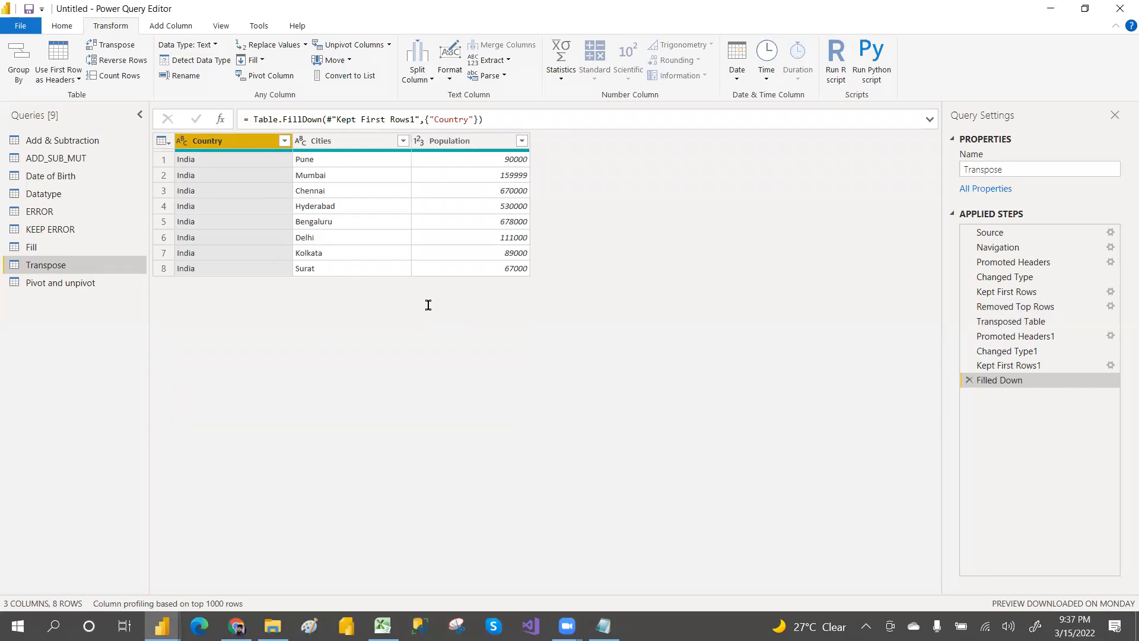
# Switch to the Excel workbook's Transpose sheet and select the pasted transposed table, range L6:N15, for comparison
pyautogui.hotkey('alt', 'Tab')
pyautogui.hotkey('alt', 'Tab')
pyautogui.press('Tab')
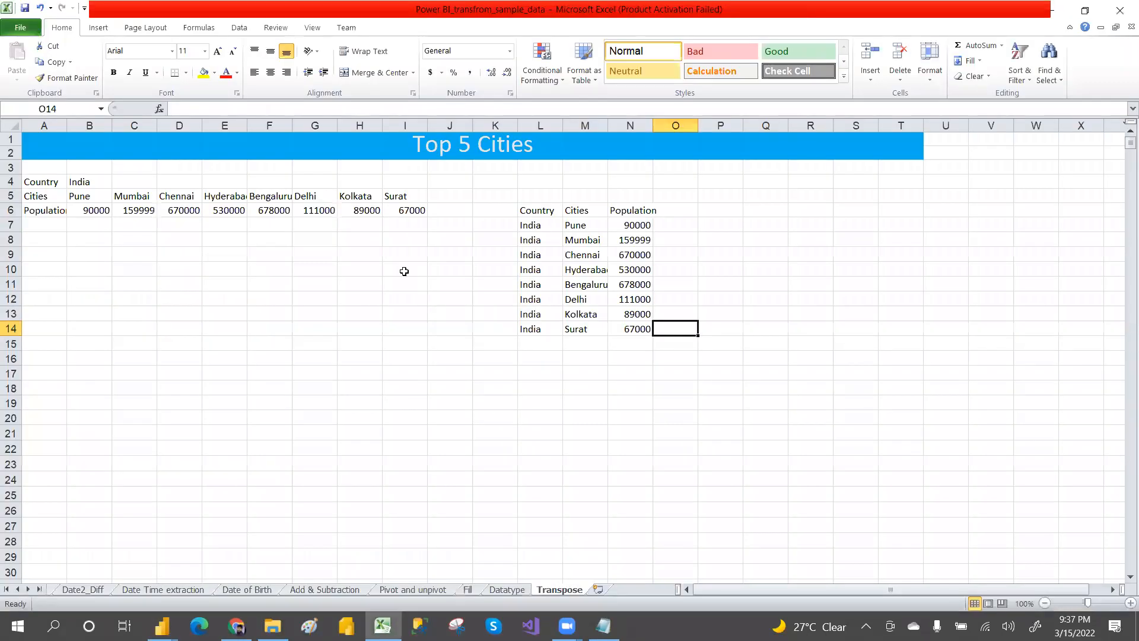
pyautogui.click(526, 215)
pyautogui.click(591, 239)
pyautogui.moveTo(521, 210); pyautogui.dragTo(648, 339)
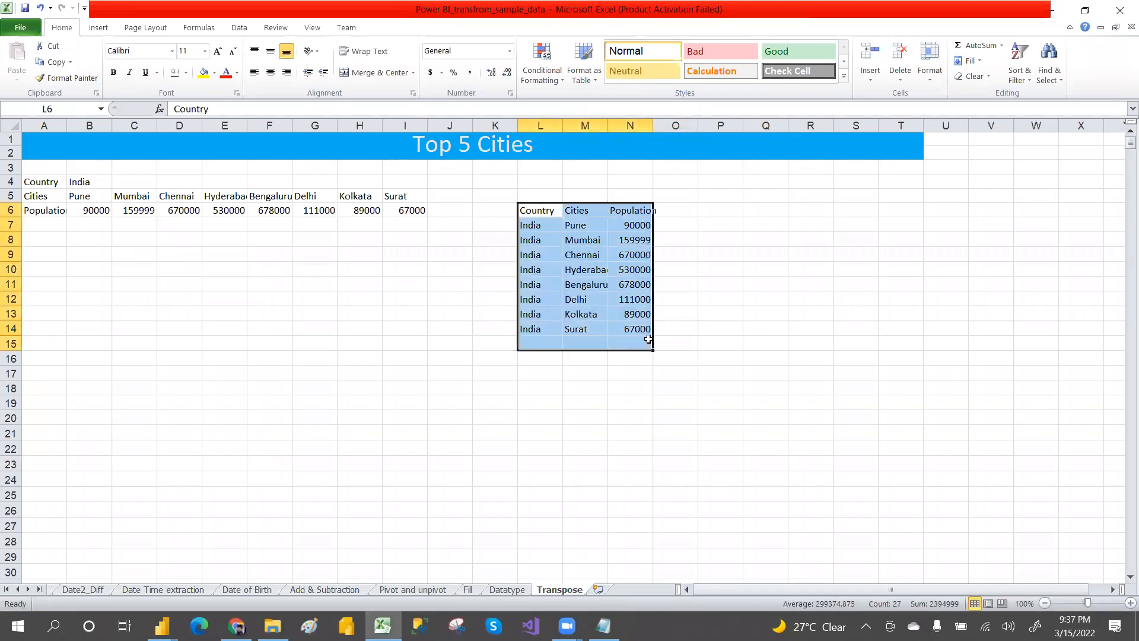
# Switch to the Power Query Editor and delete the Transpose query's applied steps from Filled Down back through Removed Top Rows
pyautogui.hotkey('alt', 'Tab')
pyautogui.hotkey('alt', 'Tab')
pyautogui.press('Tab')
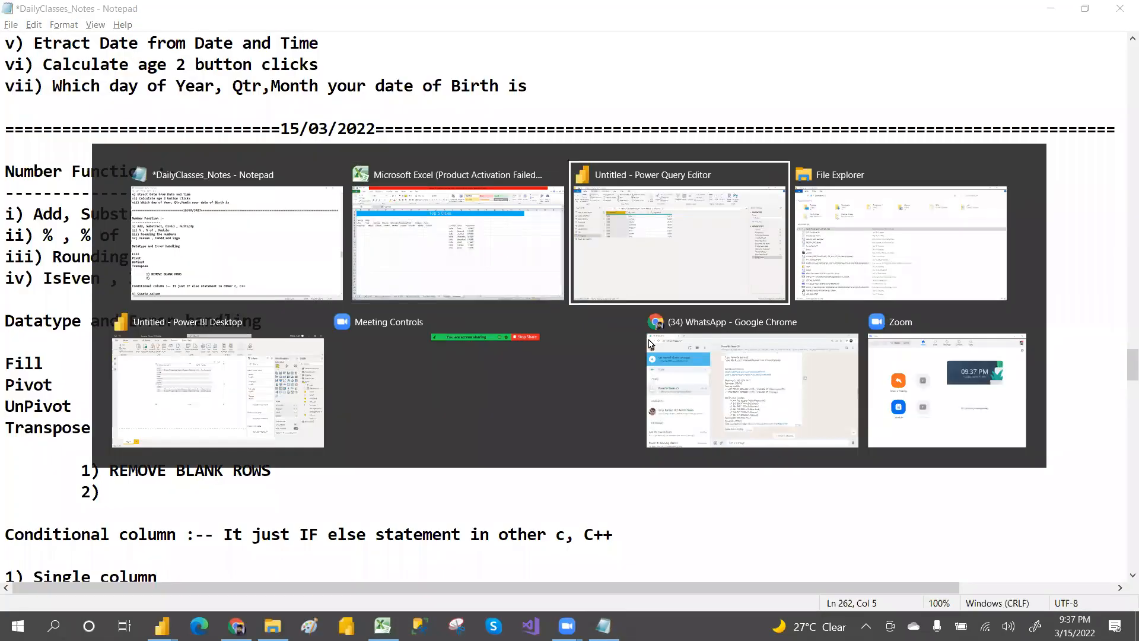
pyautogui.click(969, 380)
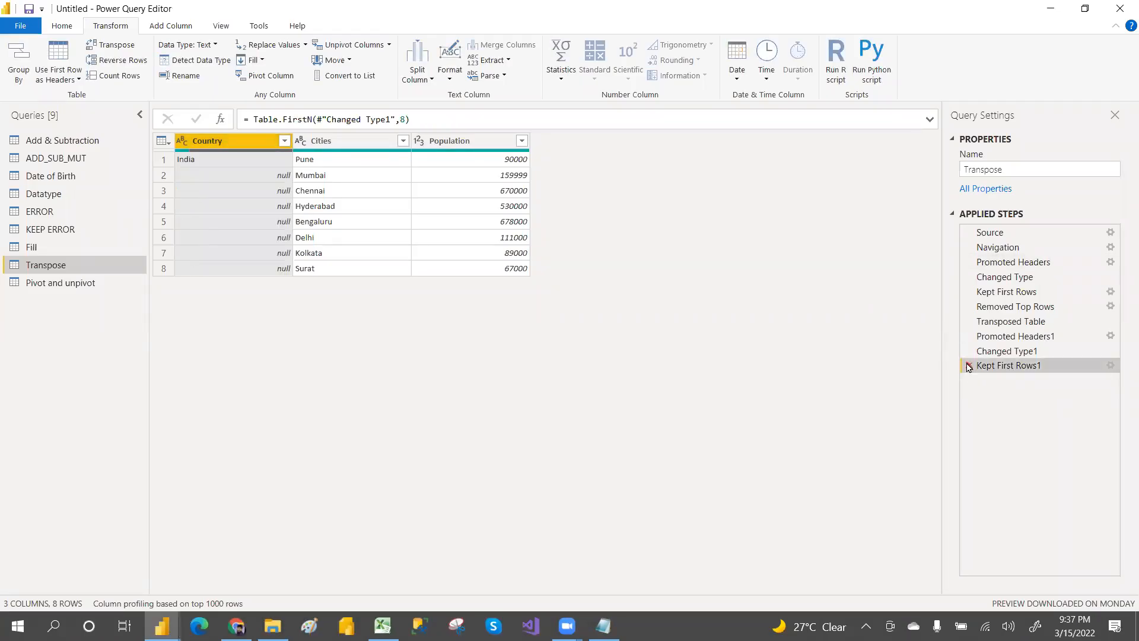
pyautogui.click(969, 366)
pyautogui.click(969, 351)
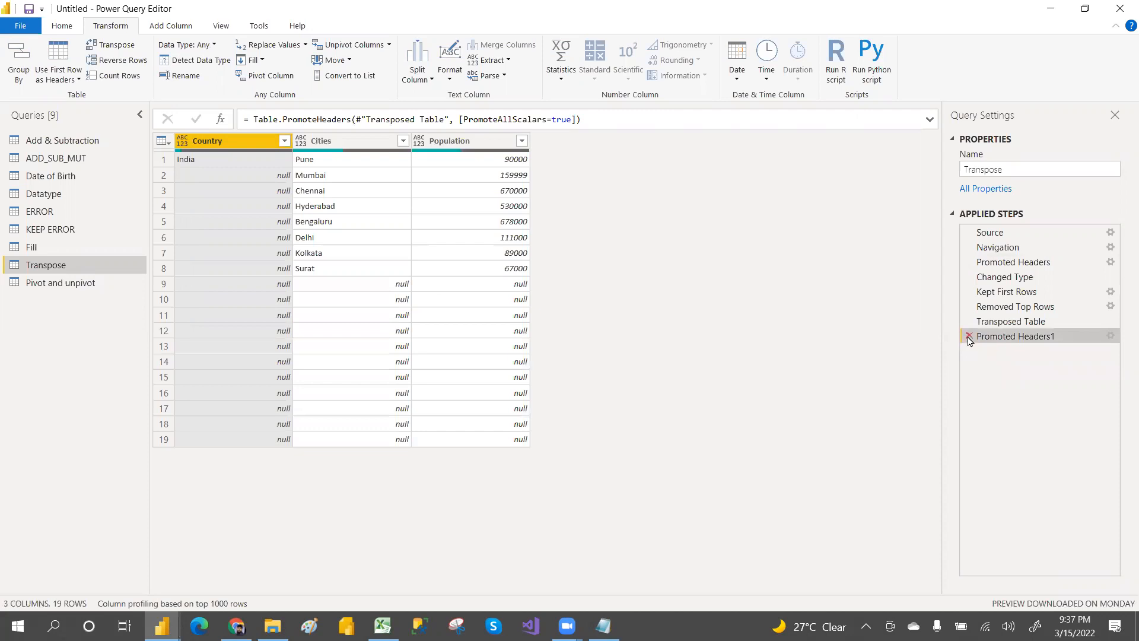
pyautogui.click(968, 337)
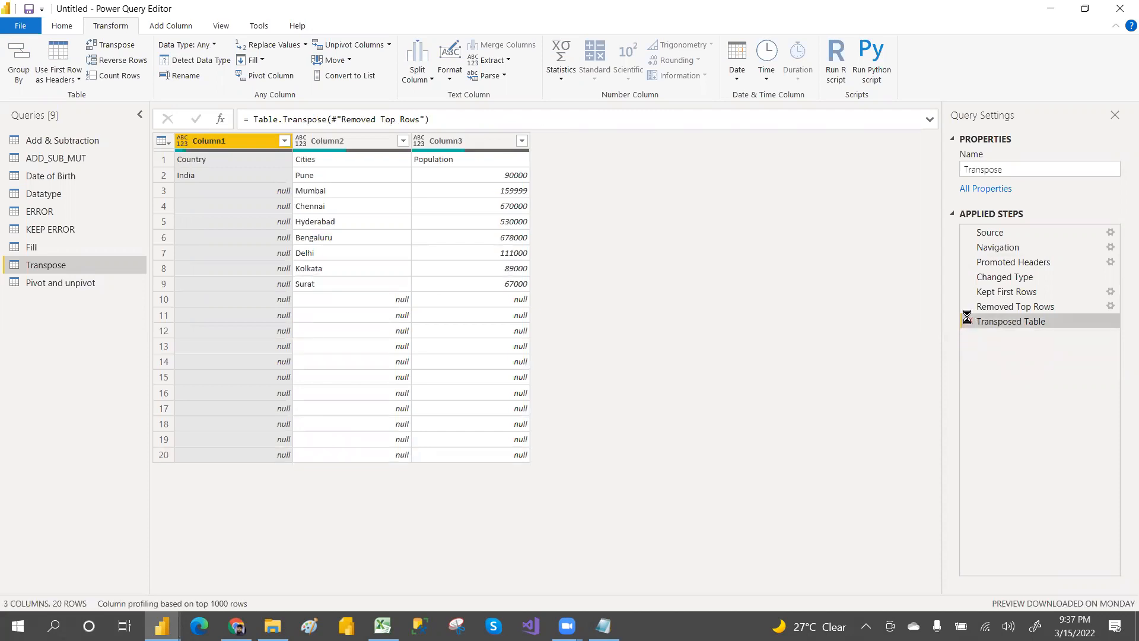
pyautogui.click(968, 321)
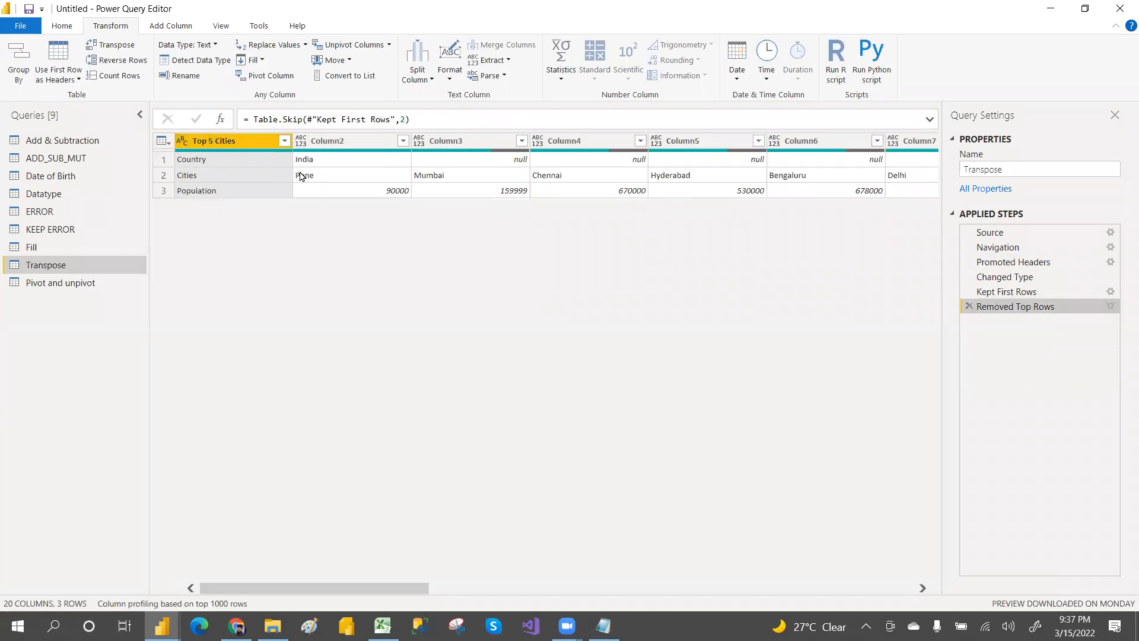
pyautogui.click(968, 306)
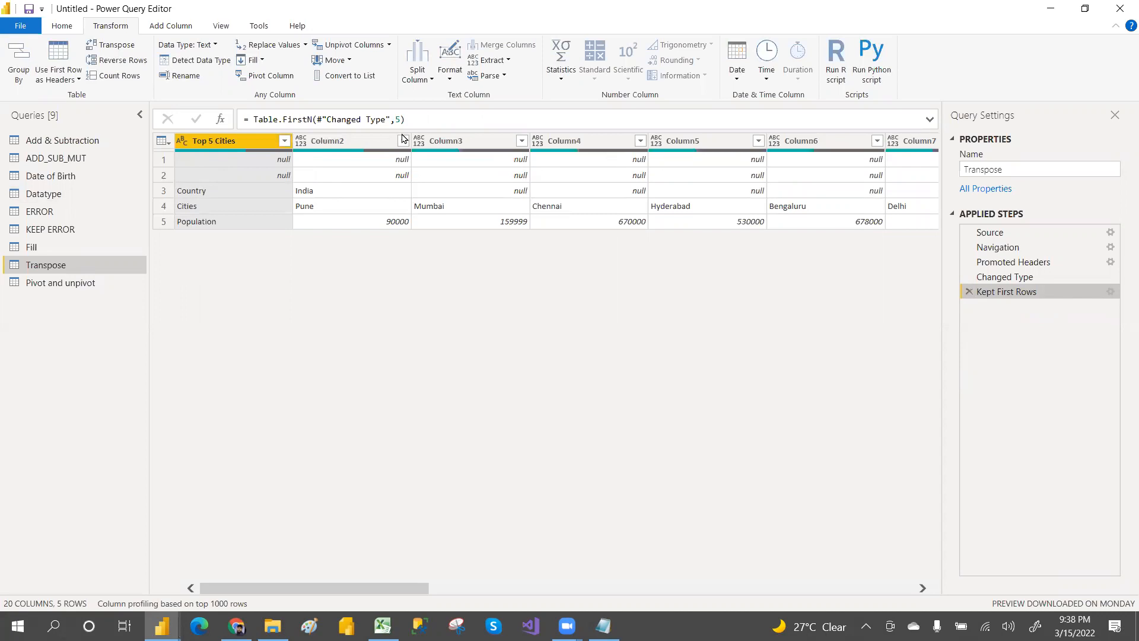
# Remove the top 2 rows of the Transpose query and transpose the remaining table
pyautogui.click(59, 25)
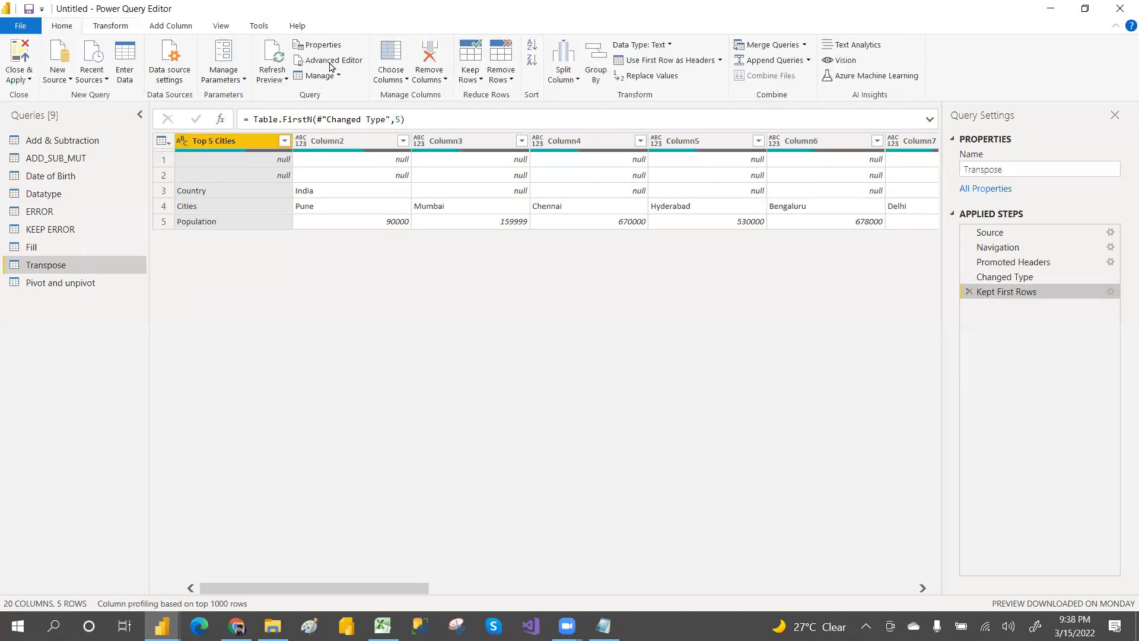
pyautogui.click(511, 79)
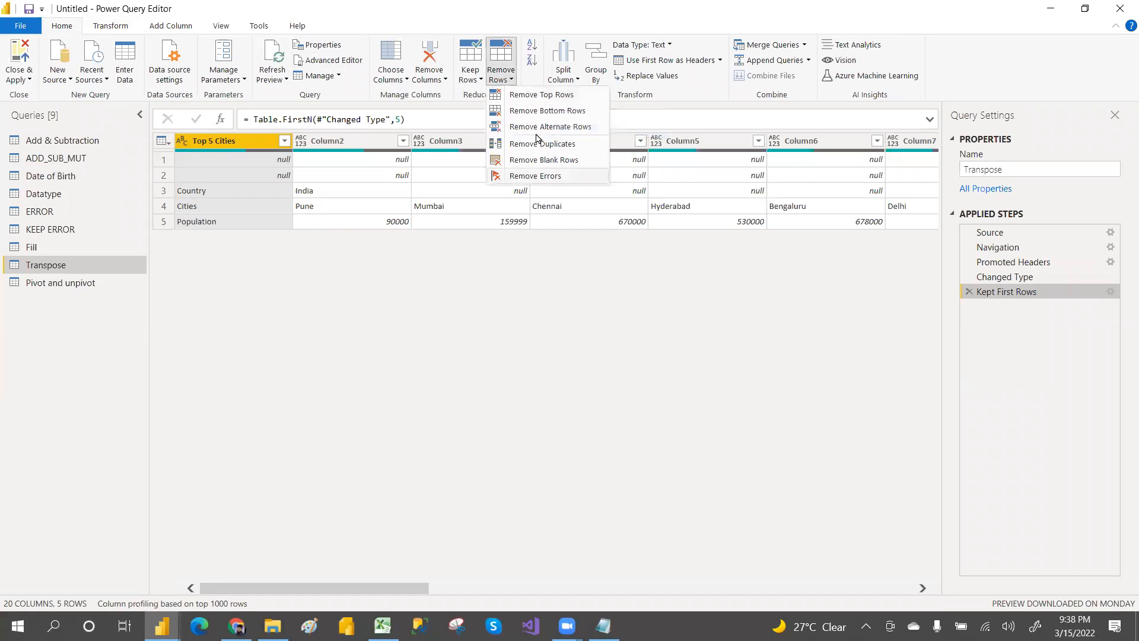
pyautogui.click(541, 97)
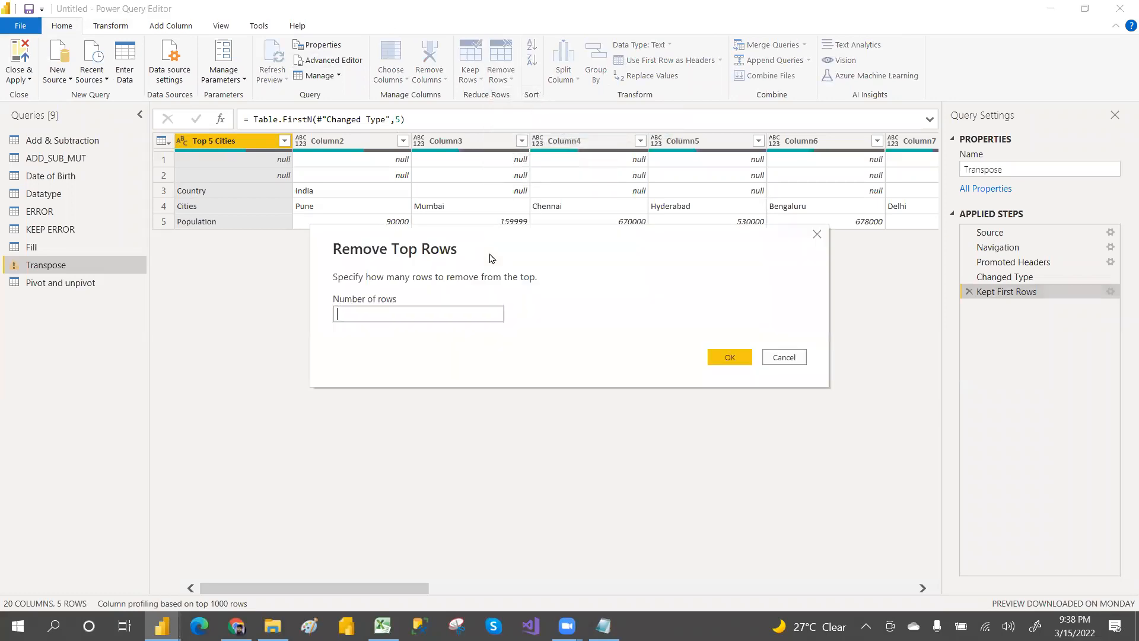
pyautogui.click(724, 357)
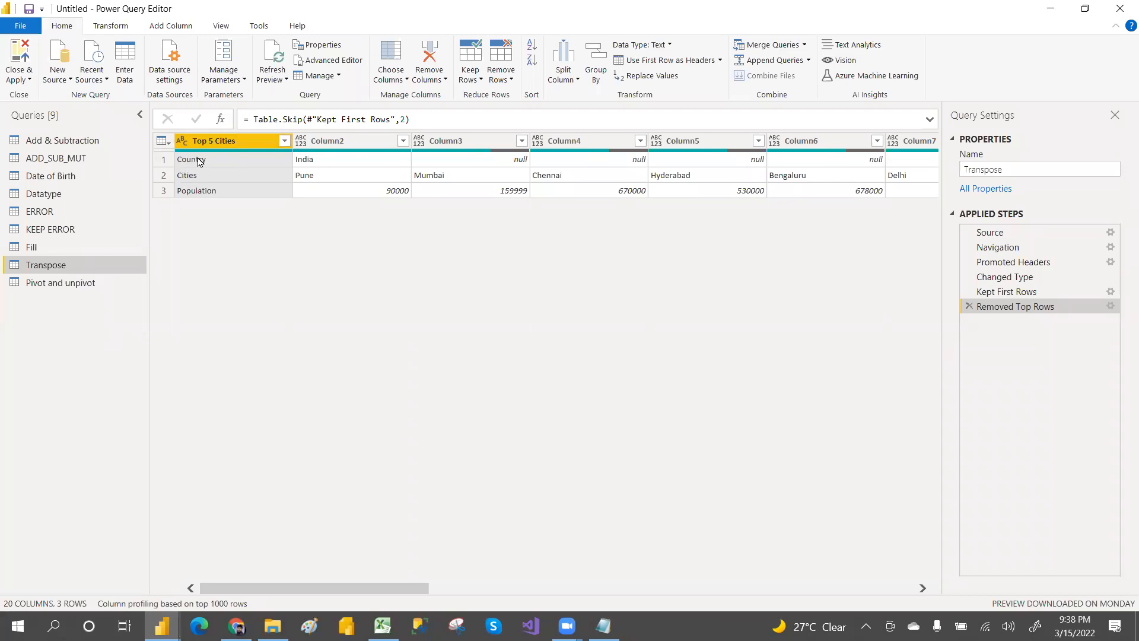
pyautogui.click(113, 27)
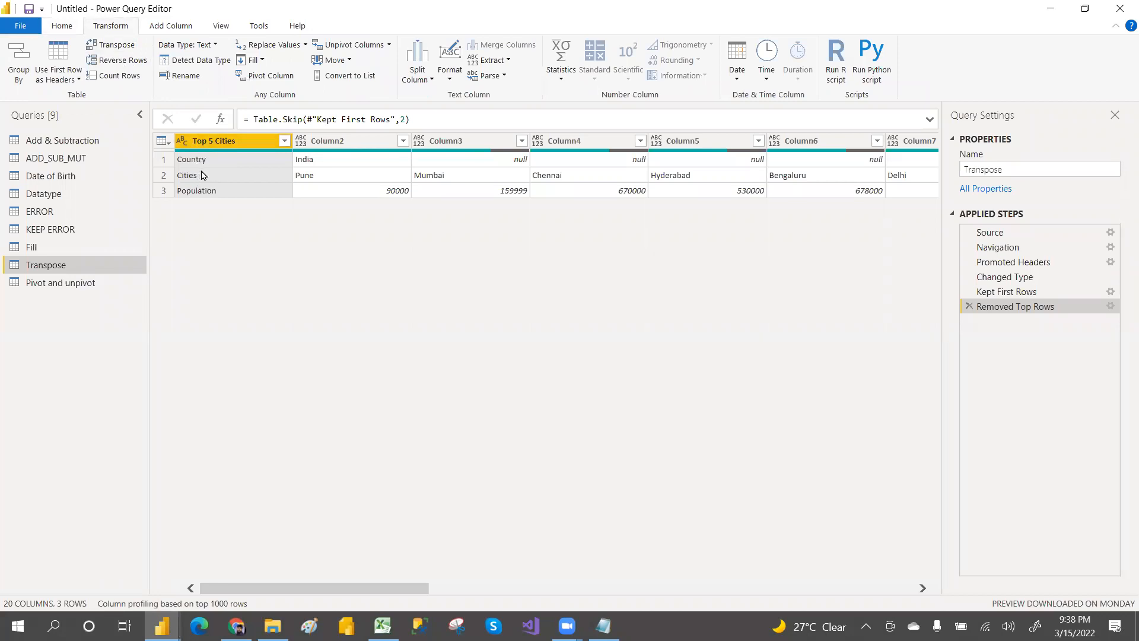
pyautogui.click(110, 48)
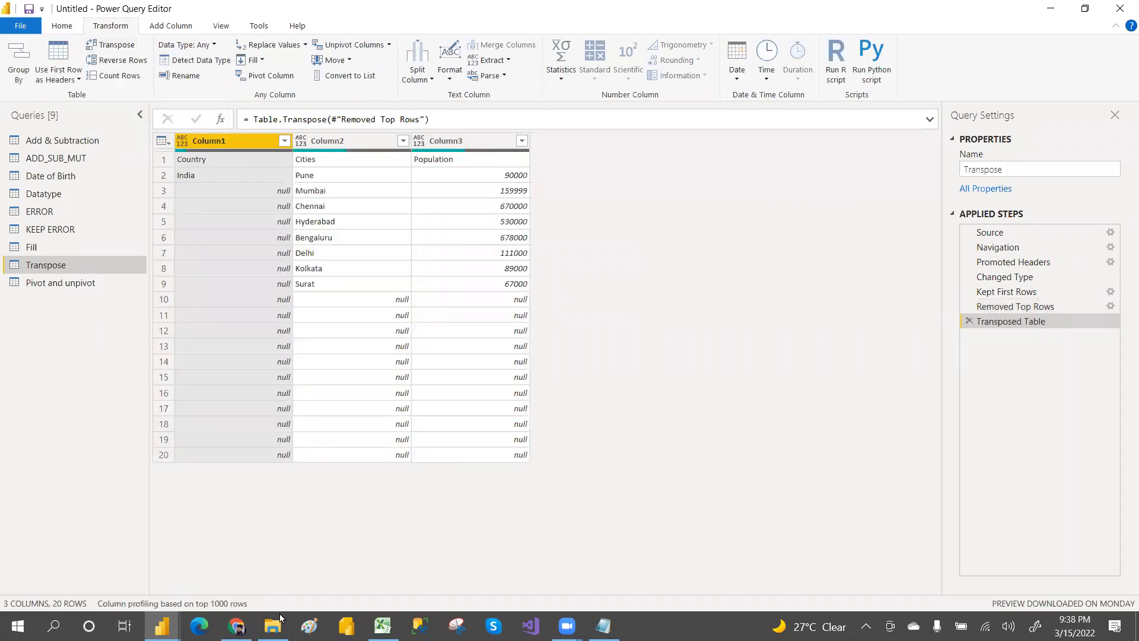
# Switch to the notes in Notepad and complete item 2) with "CHOOSE TO ROWS TO CONVERT INTO COLUMNS AND CLK ON TRANSPOSE"
pyautogui.click(603, 625)
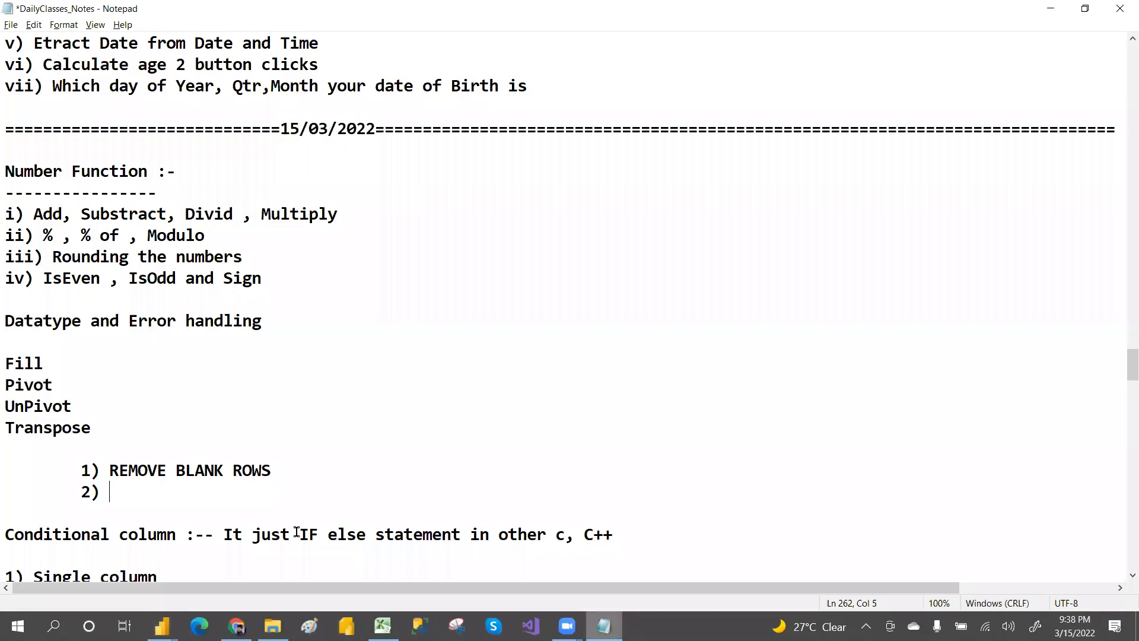
pyautogui.write('CHOS')
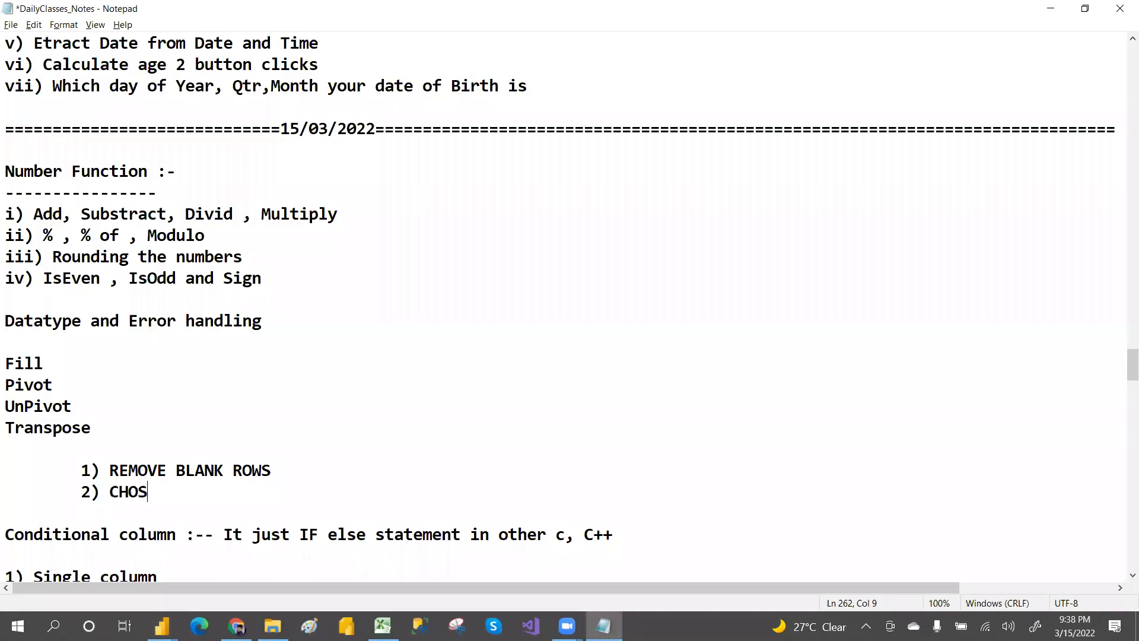
pyautogui.press('BackSpace')
pyautogui.write('OSE TO')
pyautogui.press('BackSpace')
pyautogui.write('ROWS ')
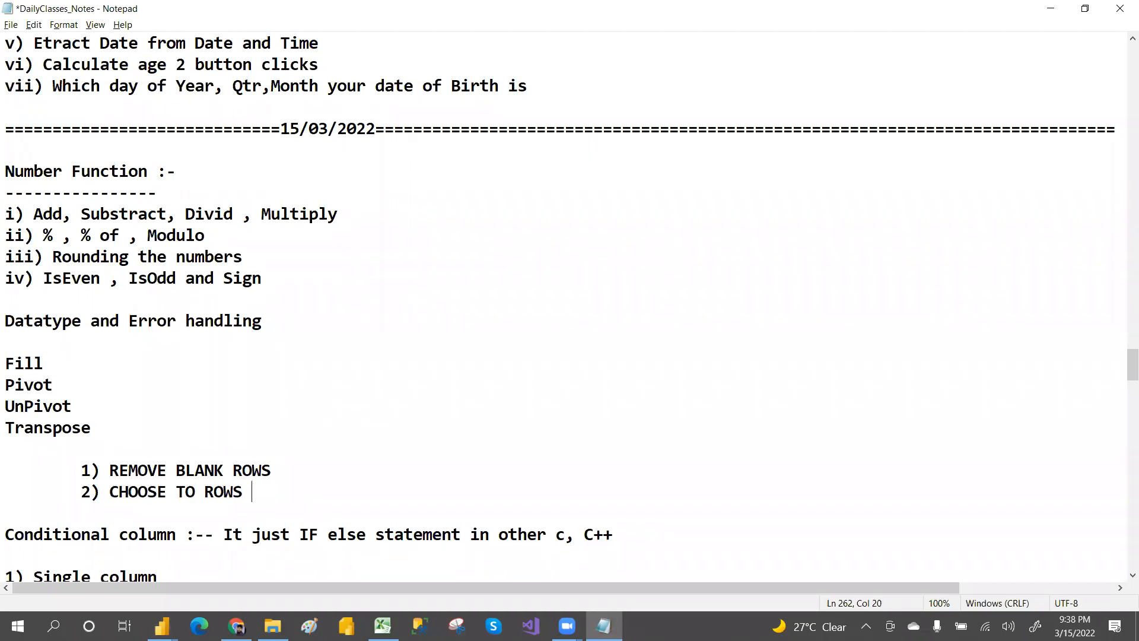
pyautogui.write('TO CONVER')
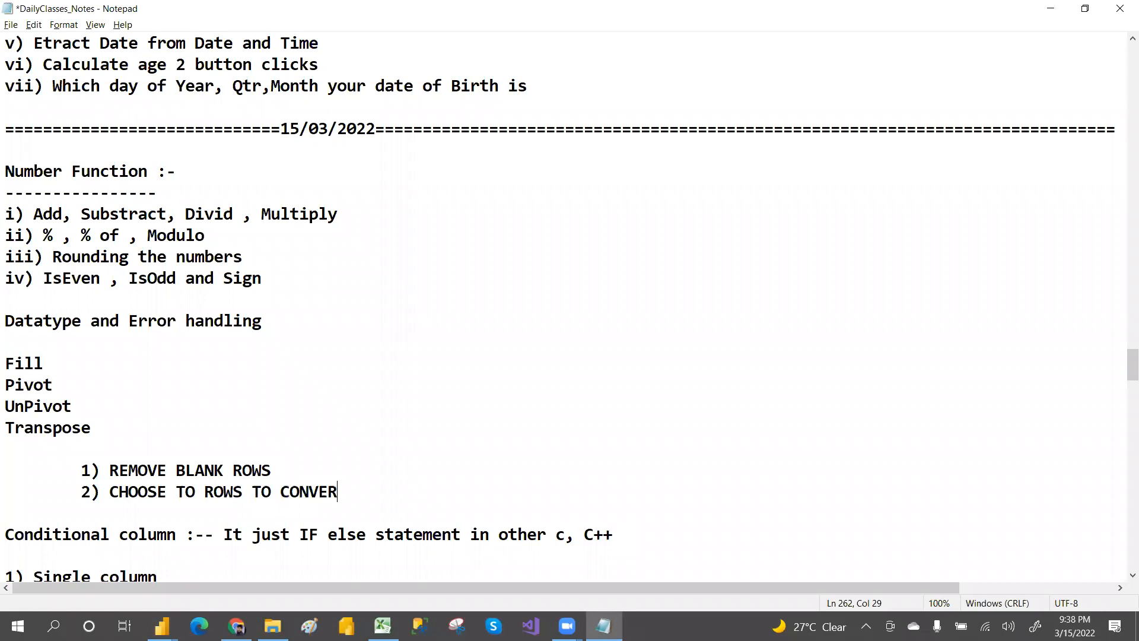
pyautogui.write('T INTO COLUMN')
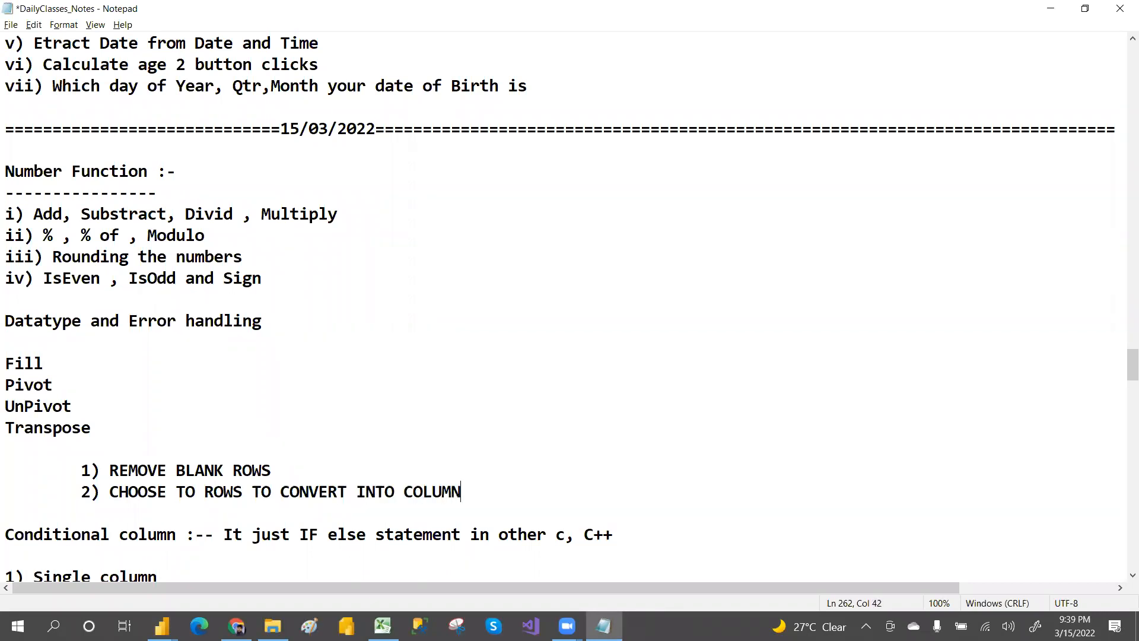
pyautogui.write('S AND CLK ON TRANS')
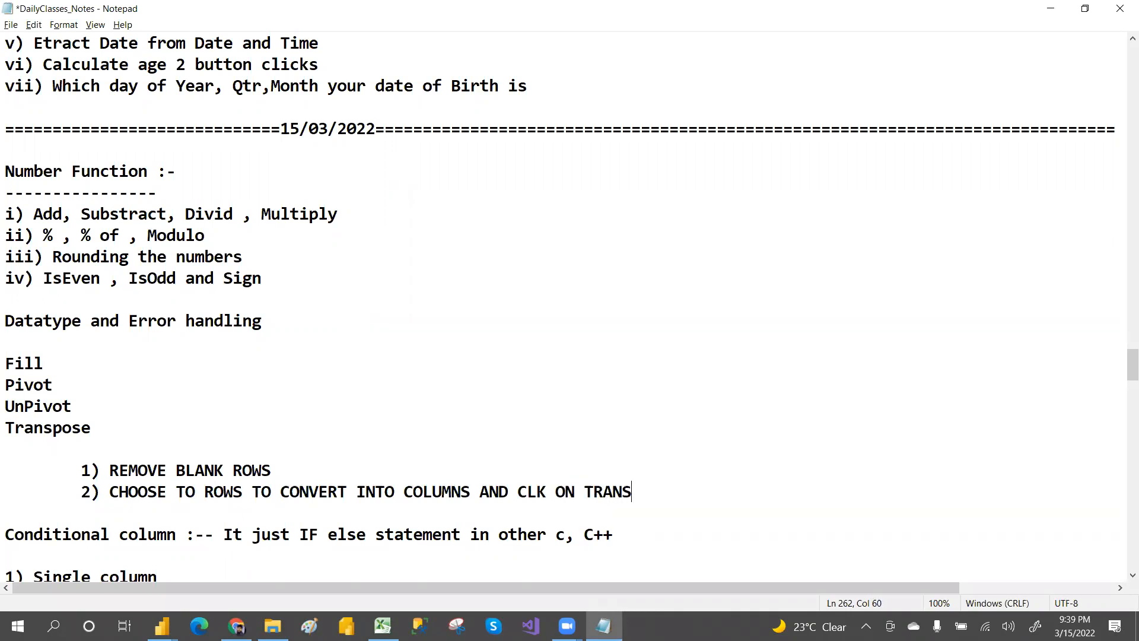
pyautogui.write('POSE')
pyautogui.press('Return')
pyautogui.press('Tab')
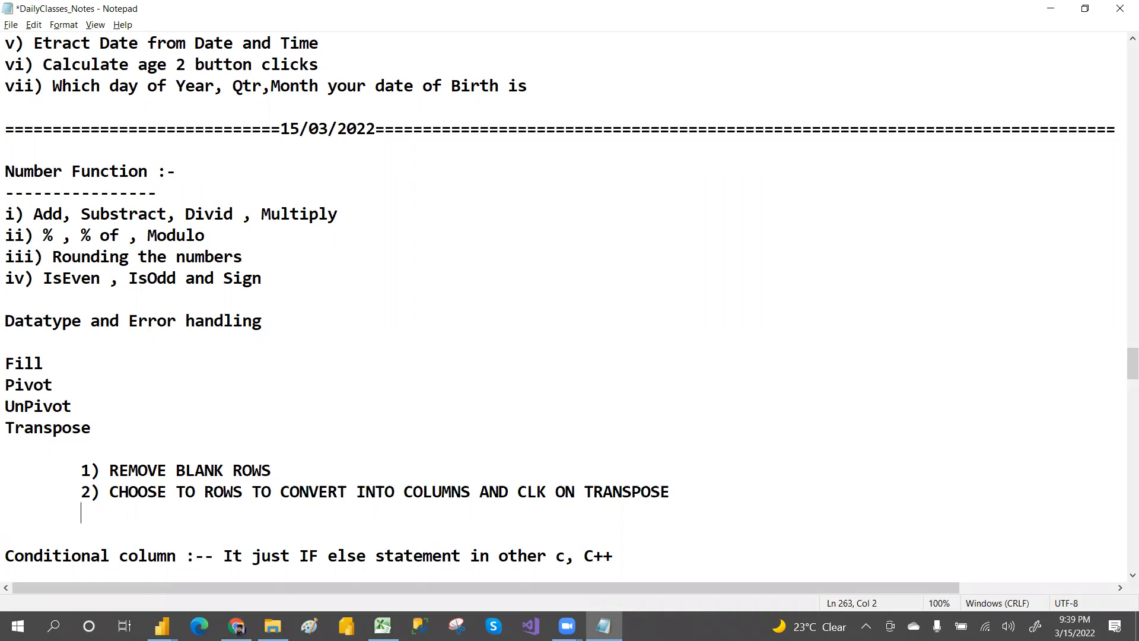
# Add the indented item "3) USE FIRST ROW AS HEADER" to the Transpose notes, checking the query table in between
pyautogui.write('3)')
pyautogui.hotkey('alt', 'Tab')
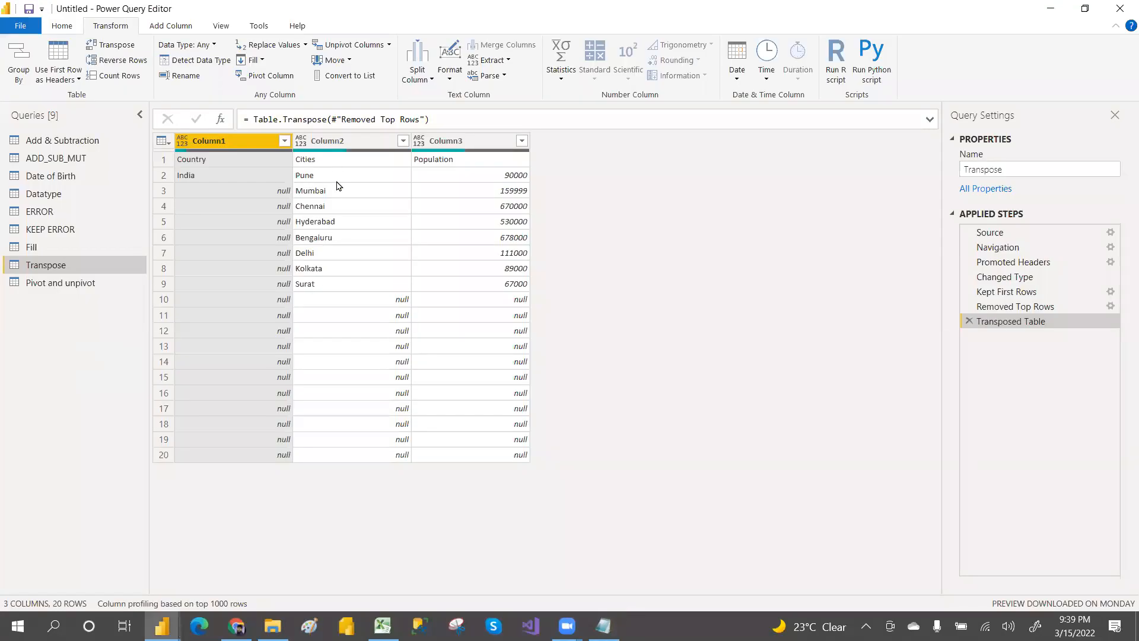
pyautogui.hotkey('alt', 'Tab')
pyautogui.write('USE')
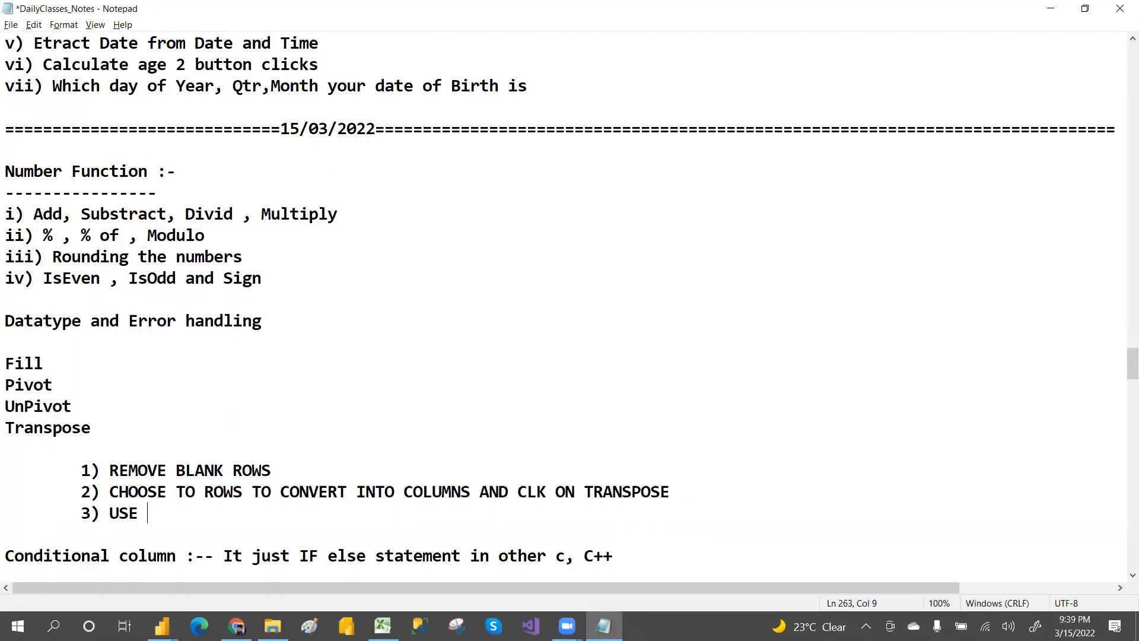
pyautogui.write(' FIRST ROW AS ')
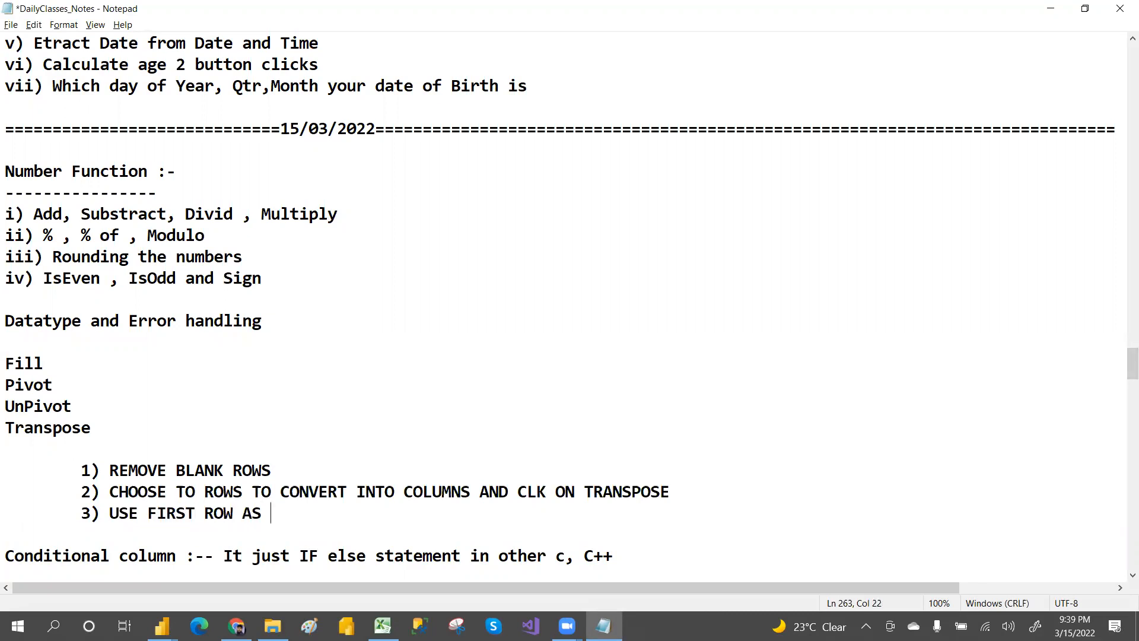
pyautogui.write('HEADER')
# Insert eight line breaks after item 3) and return the cursor to the line just below it
pyautogui.press('Return')
pyautogui.press('Return')
pyautogui.press('Return')
pyautogui.press('Return')
pyautogui.press('Return')
pyautogui.press('Return')
pyautogui.press('Return')
pyautogui.press('Return')
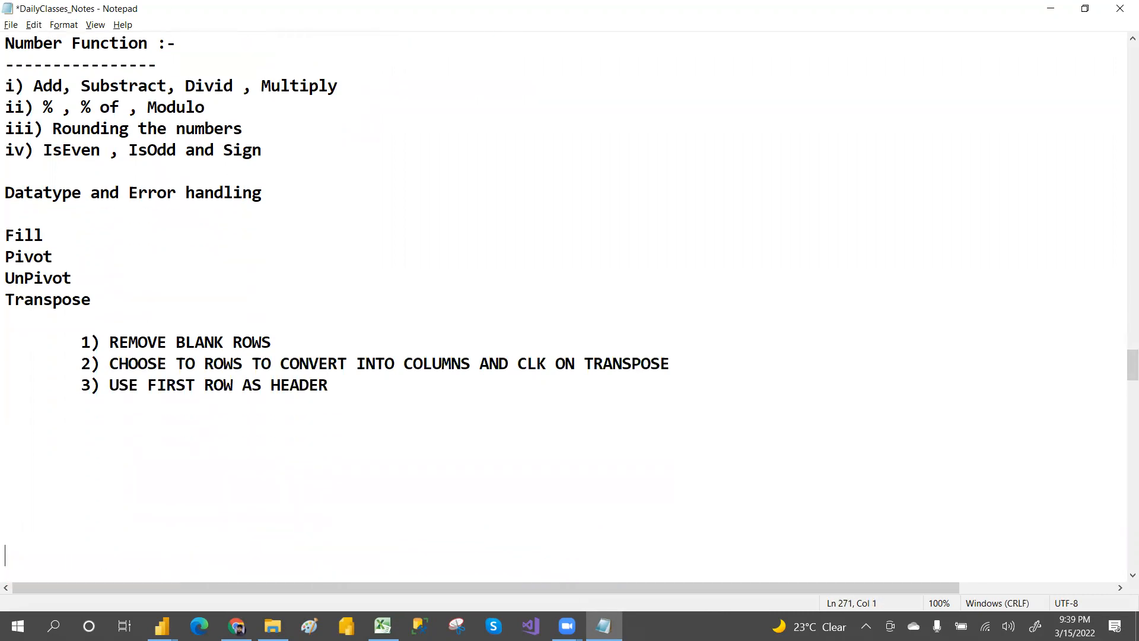
pyautogui.press('Up')
pyautogui.press('Up')
pyautogui.press('Up')
pyautogui.press('Up')
pyautogui.press('Up')
pyautogui.press('Up')
pyautogui.press('Up')
# Switch to the Power Query Editor and use the transposed table's first row as headers
pyautogui.hotkey('alt', 'Tab')
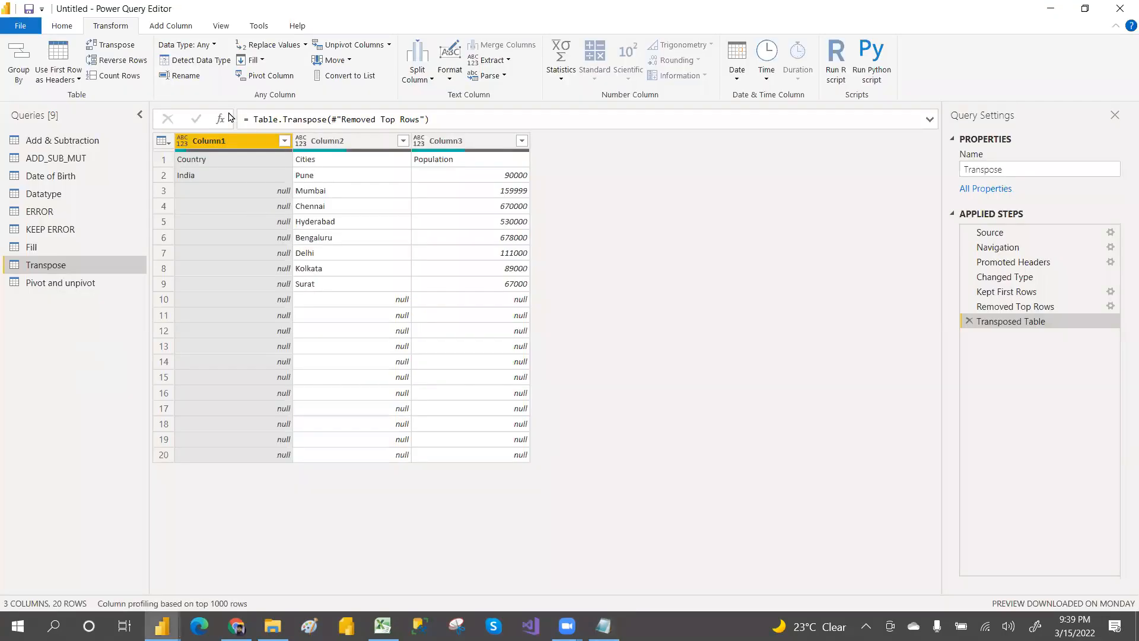
pyautogui.click(77, 81)
pyautogui.click(75, 95)
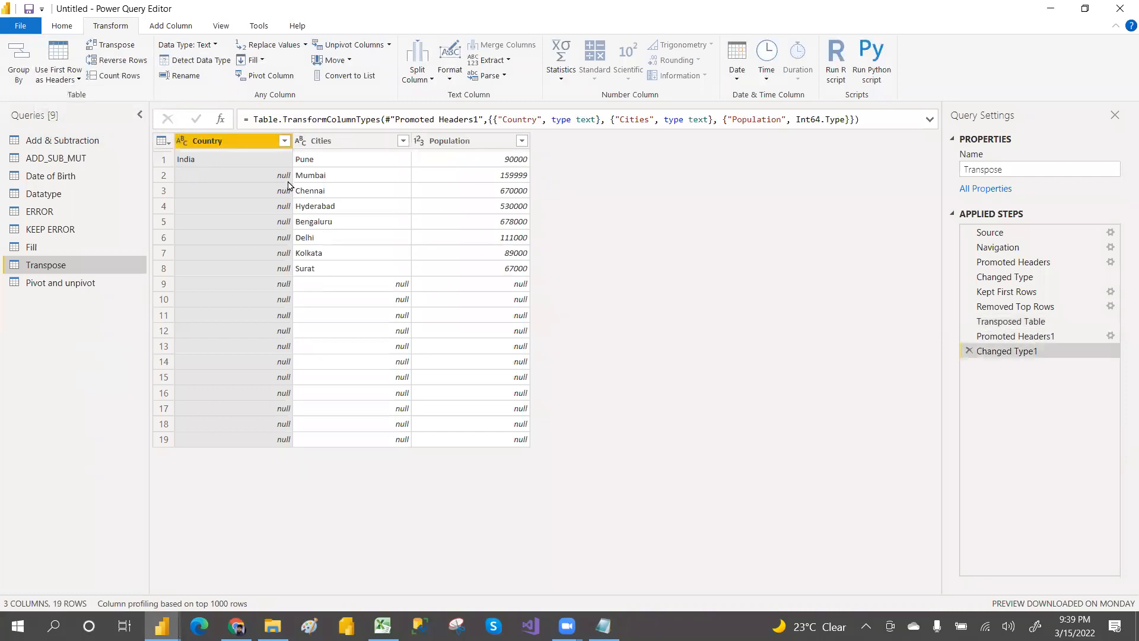
# Keep only the top 8 rows of the Transpose query's table
pyautogui.click(62, 26)
pyautogui.click(481, 79)
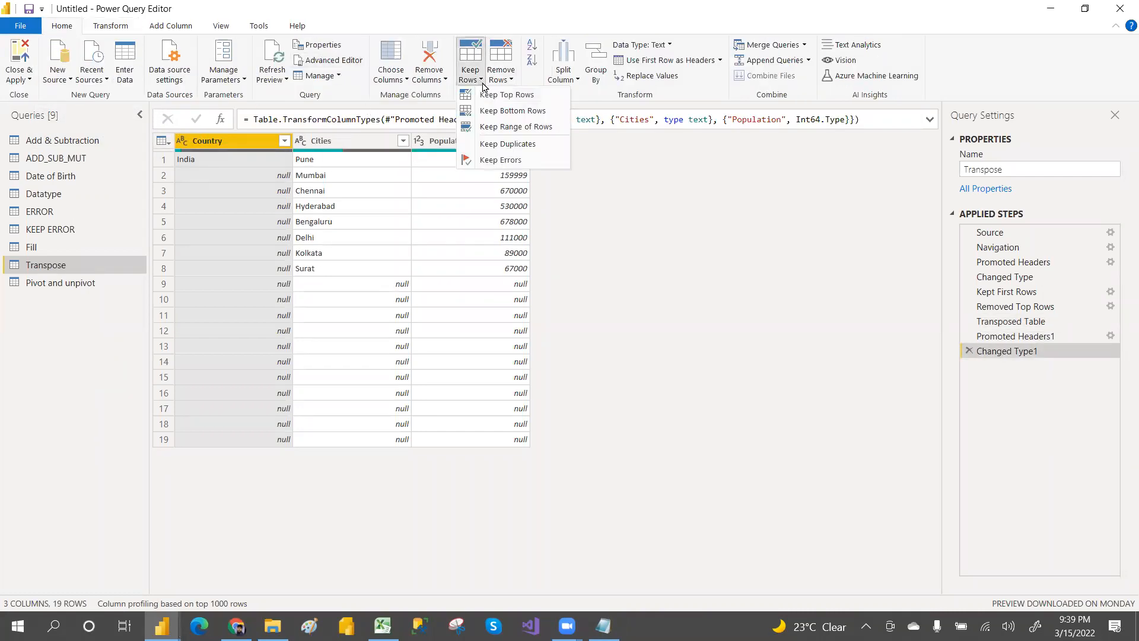
pyautogui.click(492, 94)
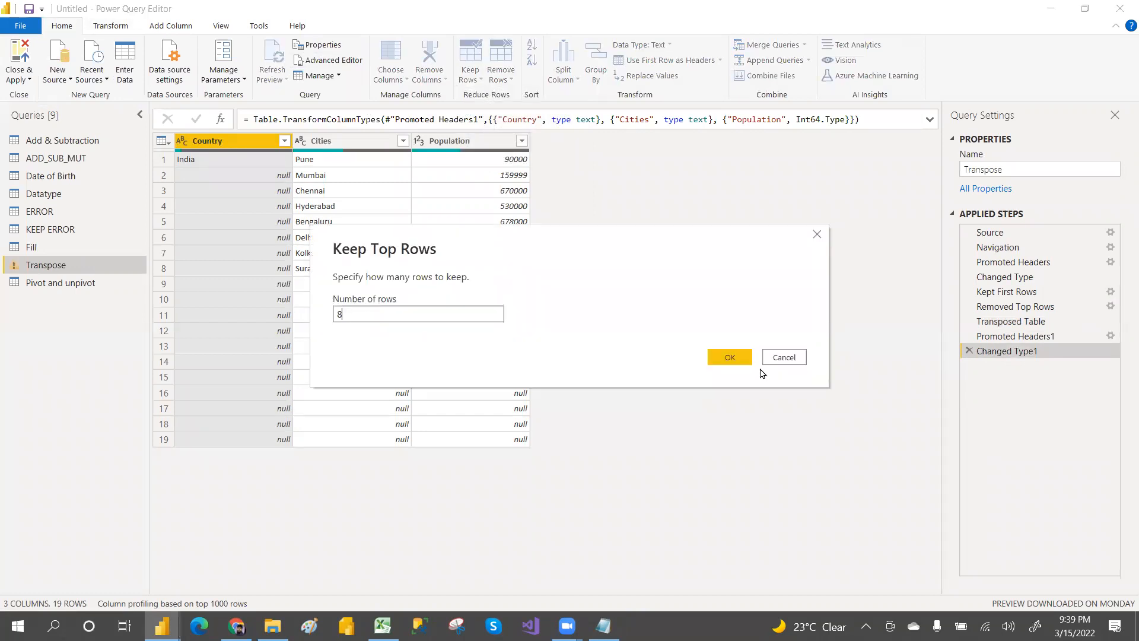
pyautogui.click(729, 357)
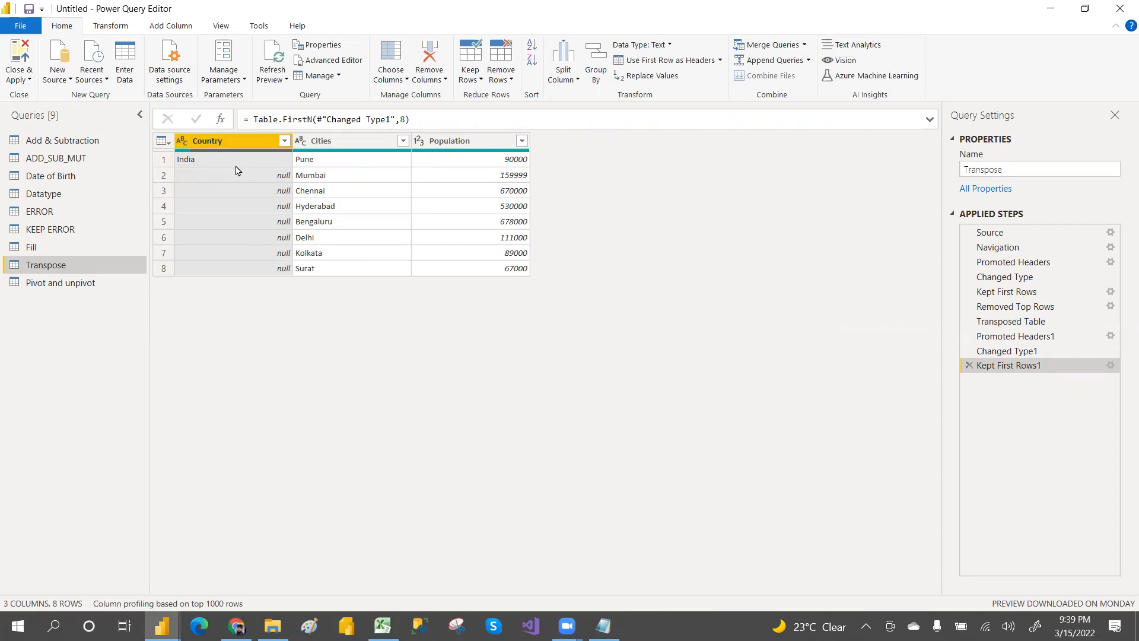
# Delete the applied steps Kept First Rows1, Changed Type1, Promoted Headers1 and Transposed Table from the Transpose query
pyautogui.click(969, 365)
pyautogui.click(969, 350)
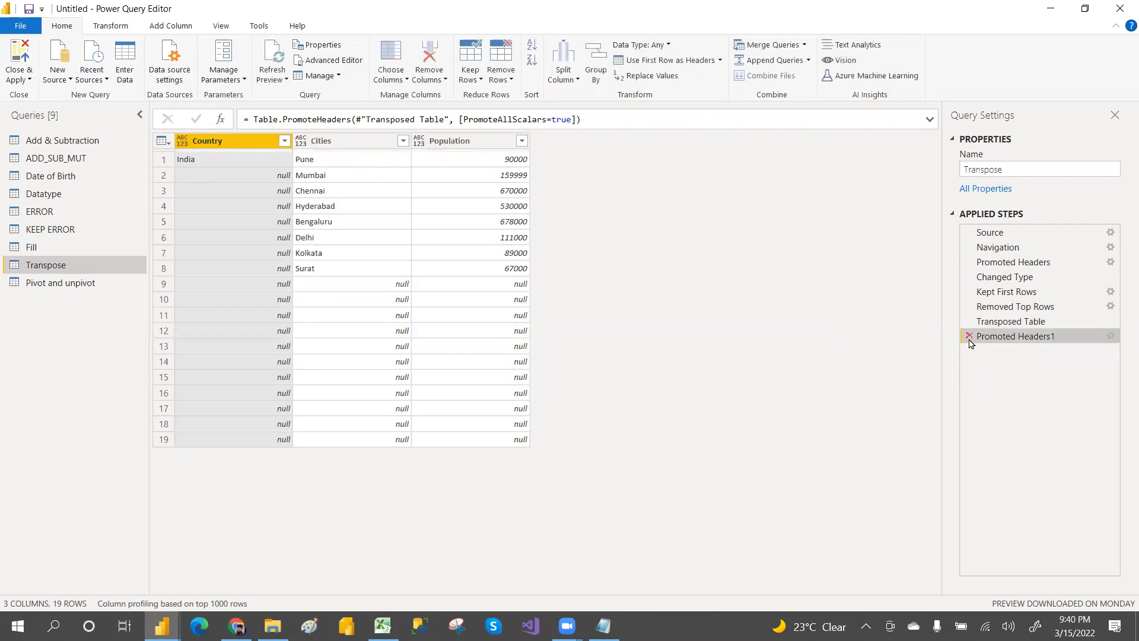
pyautogui.click(969, 336)
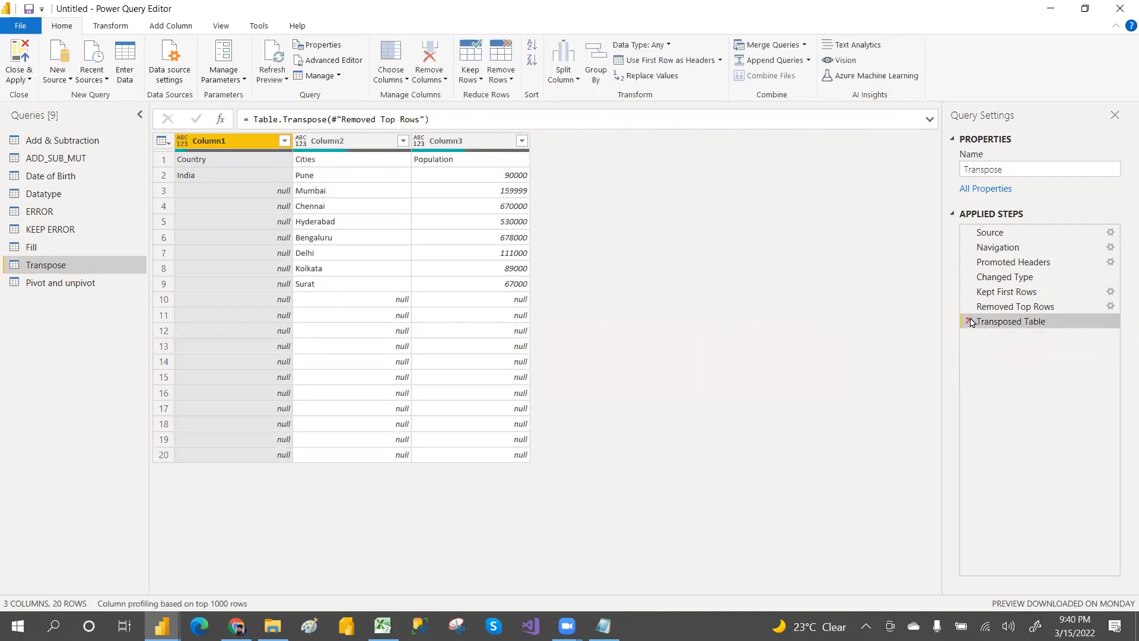
pyautogui.click(969, 321)
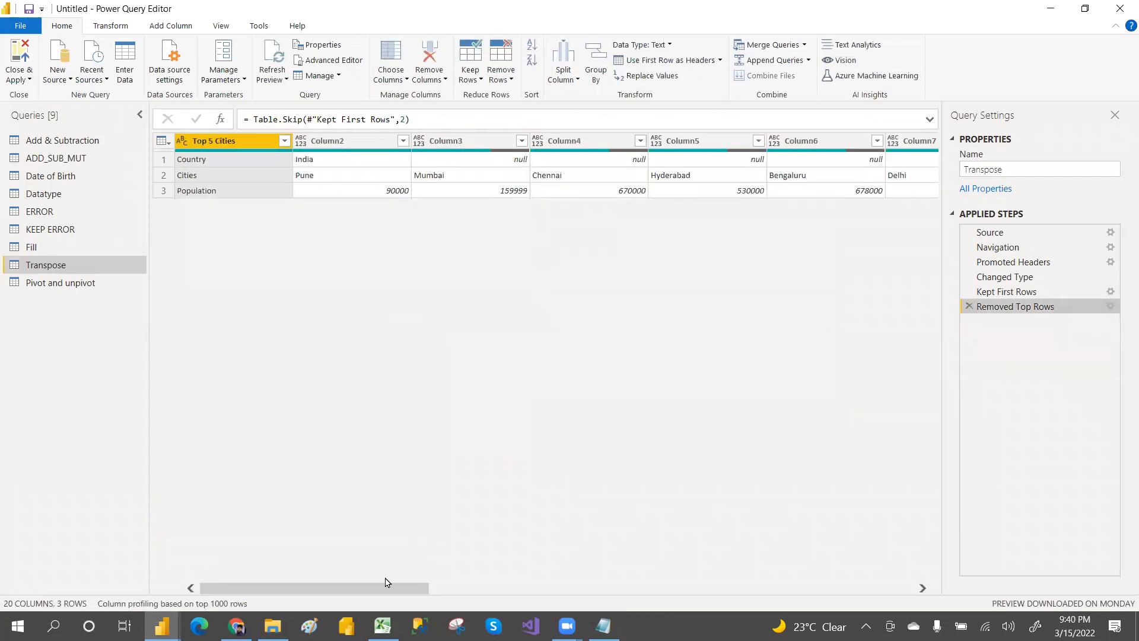
# Remove the empty columns Column10 through Column20 from the Transpose query
pyautogui.moveTo(383, 587); pyautogui.dragTo(869, 589)
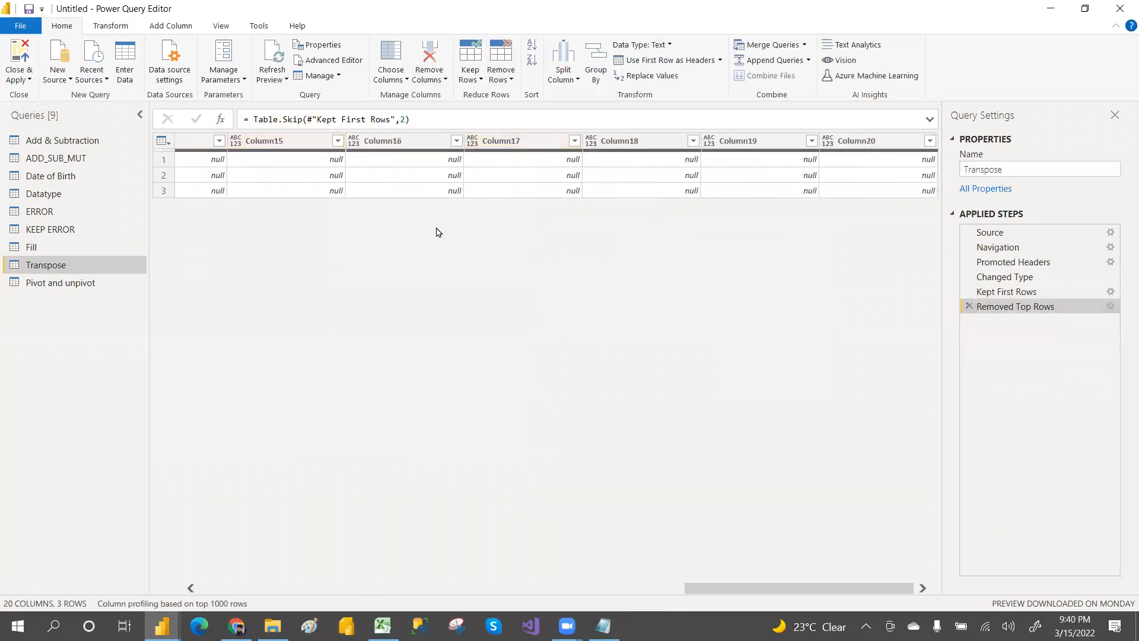
pyautogui.click(301, 148)
pyautogui.press('Left')
pyautogui.press('Left')
pyautogui.press('Left')
pyautogui.press('Left')
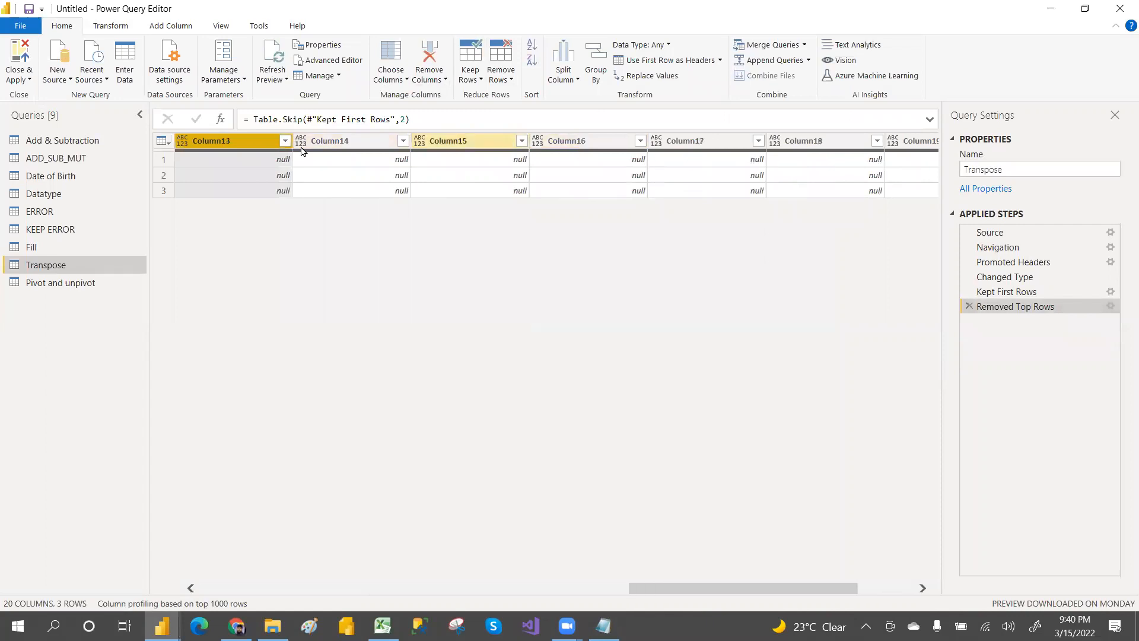
pyautogui.press('Left')
pyautogui.press('Left')
pyautogui.press('Right')
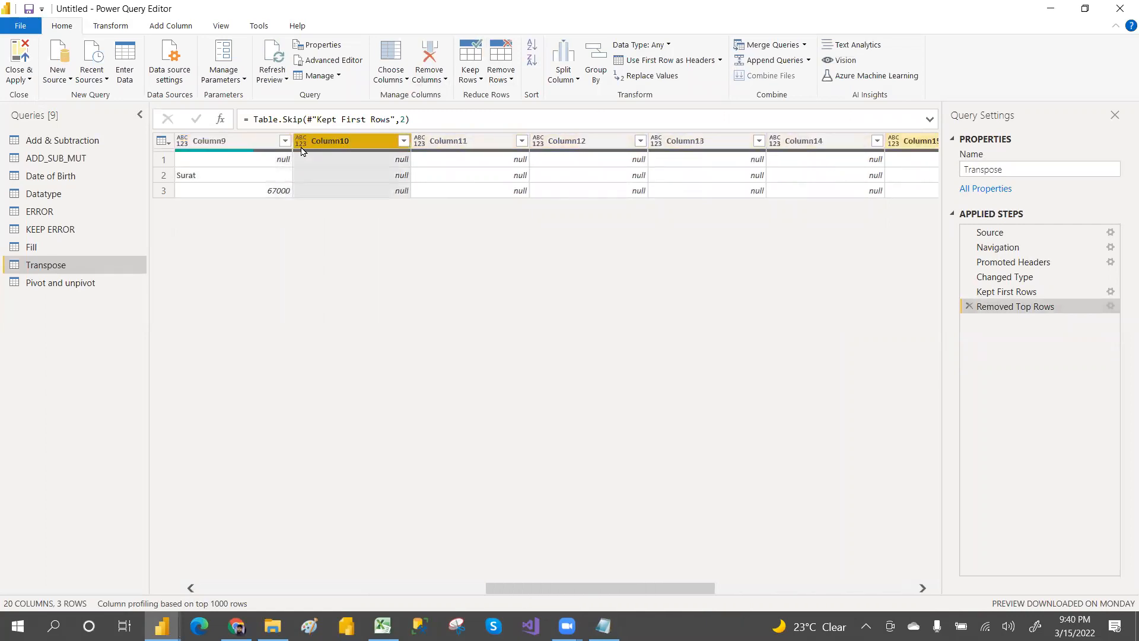
pyautogui.hotkey('shift', 'Right')
pyautogui.hotkey('shift', 'Right')
pyautogui.hotkey('shift', 'Right')
pyautogui.hotkey('shift', 'Right')
pyautogui.hotkey('shift', 'Right')
pyautogui.hotkey('shift', 'Right')
pyautogui.hotkey('shift', 'Right')
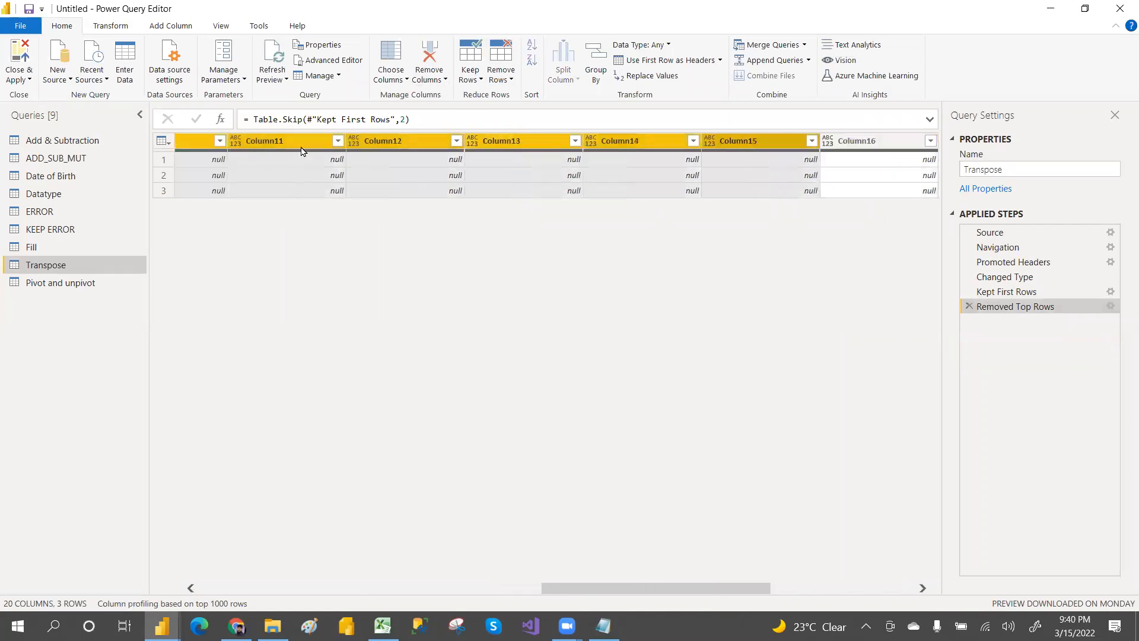
pyautogui.hotkey('shift', 'Right')
pyautogui.hotkey('shift', 'Right')
pyautogui.hotkey('shift', 'Right')
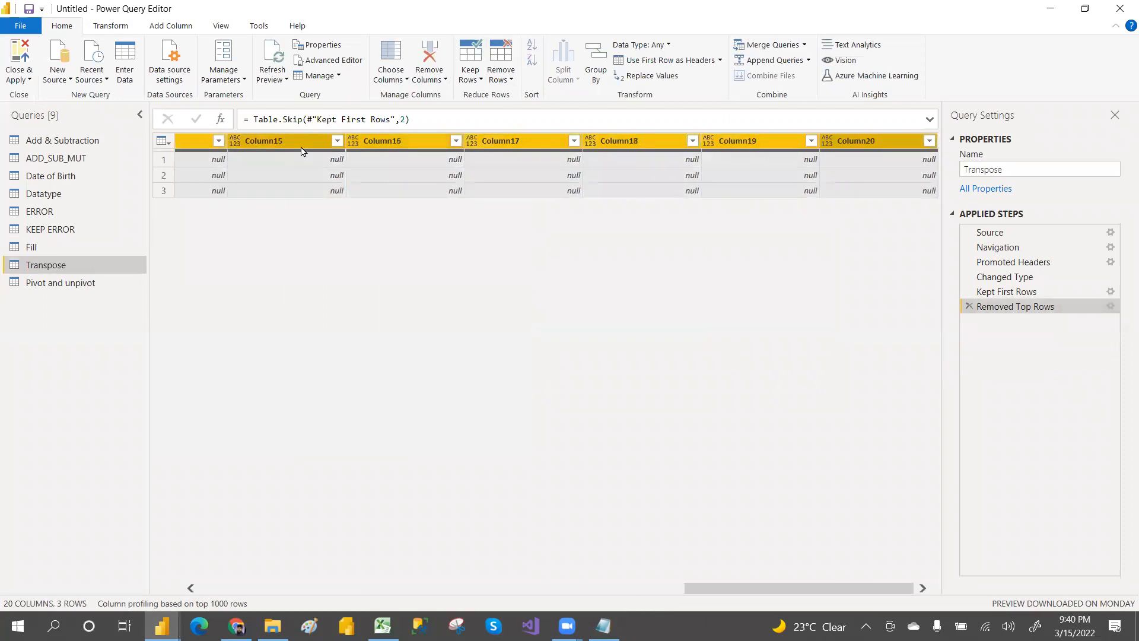
pyautogui.rightClick(300, 150)
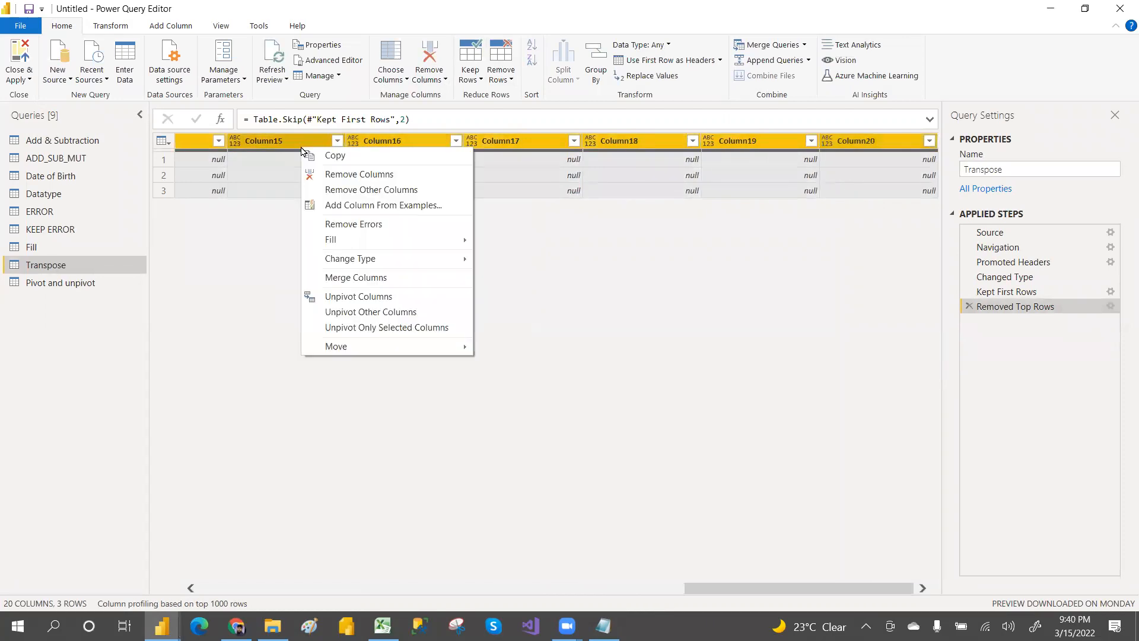
pyautogui.click(360, 174)
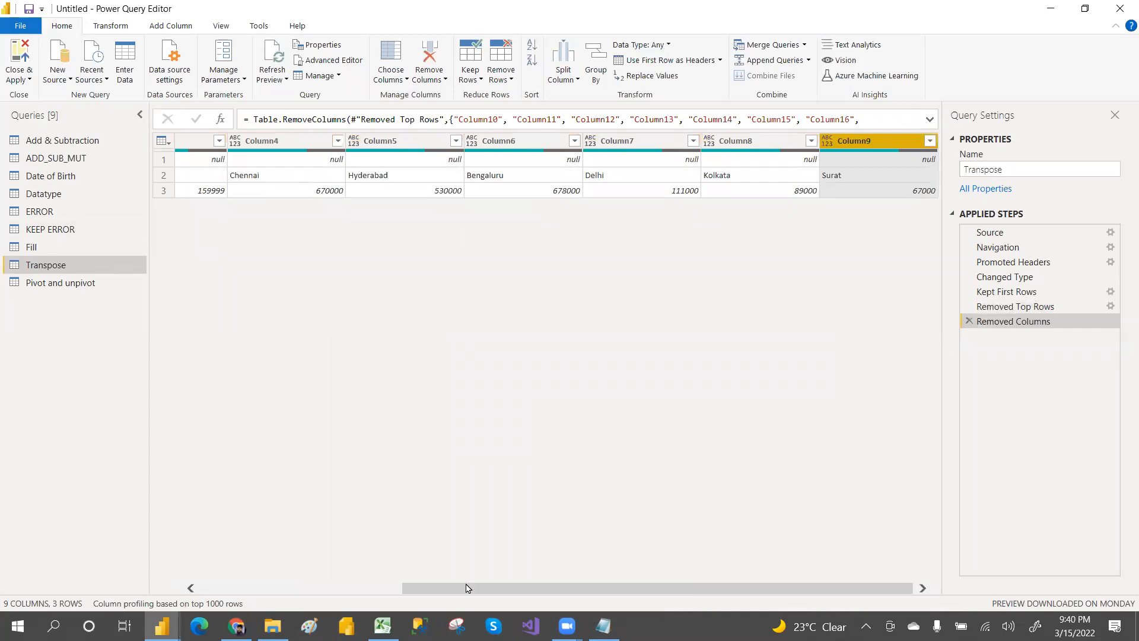
pyautogui.moveTo(463, 591); pyautogui.dragTo(260, 590)
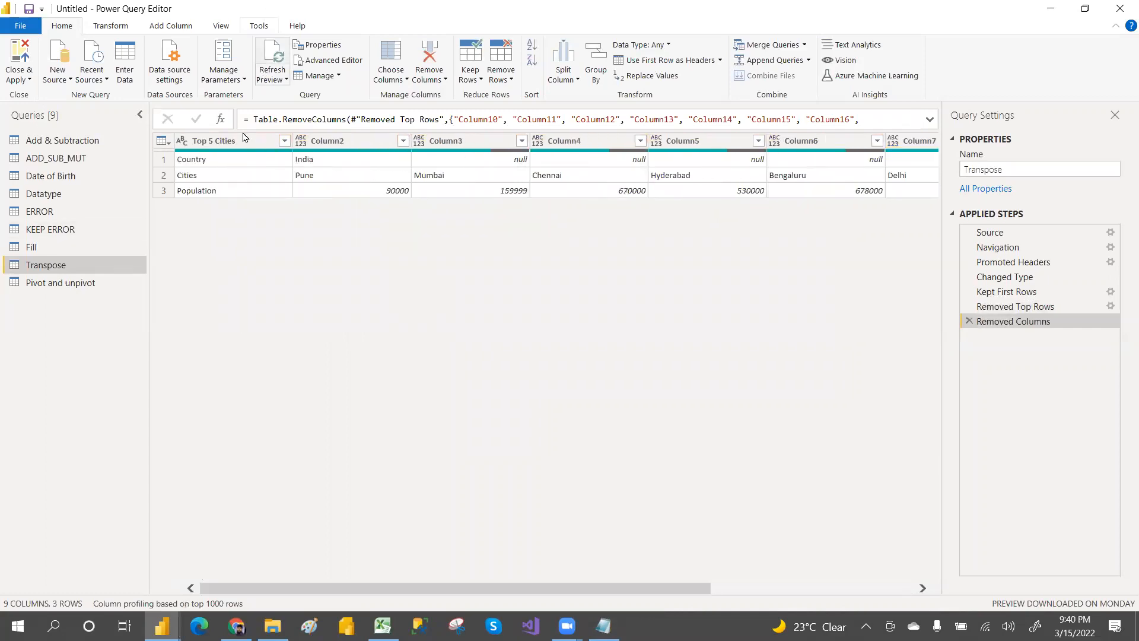
# Transpose the Transpose query's table and use its first row as headers
pyautogui.click(213, 142)
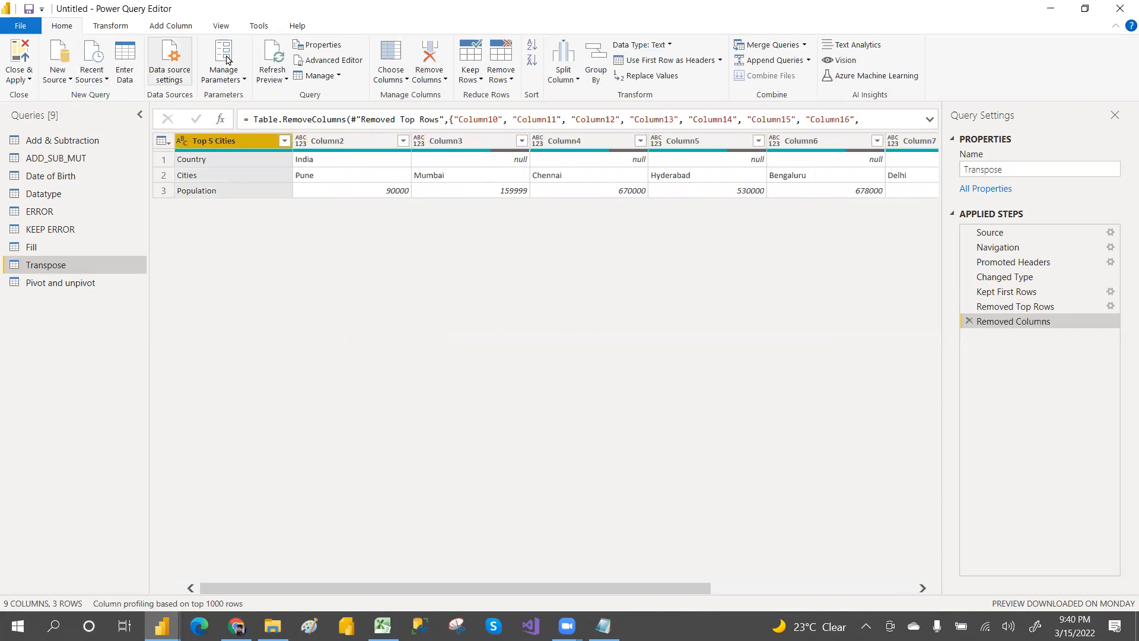
pyautogui.click(125, 29)
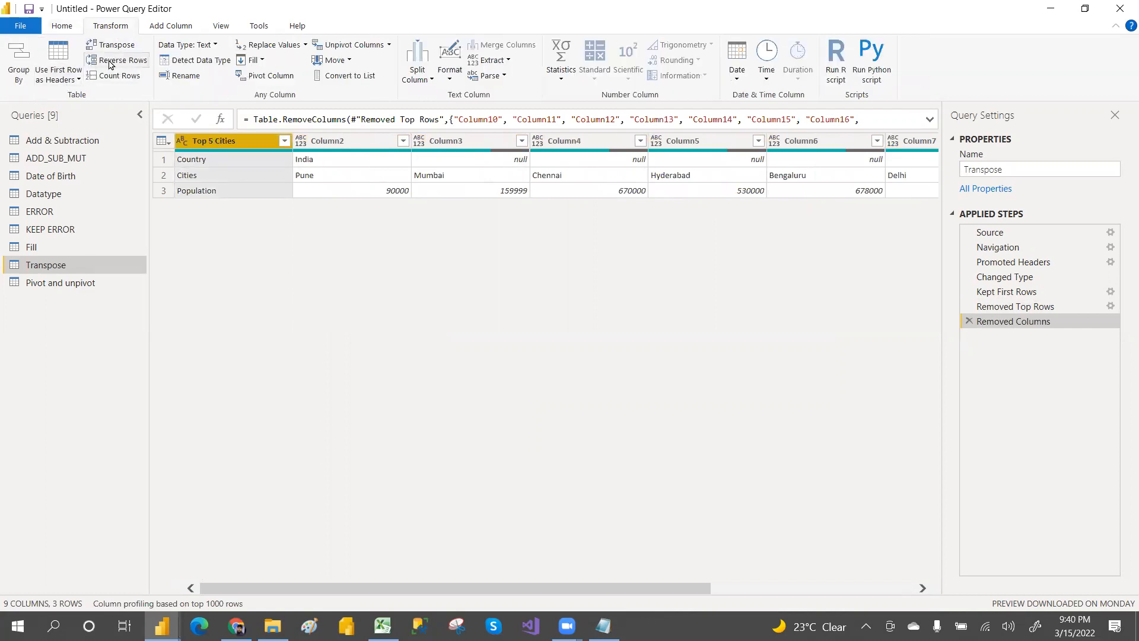
pyautogui.click(124, 48)
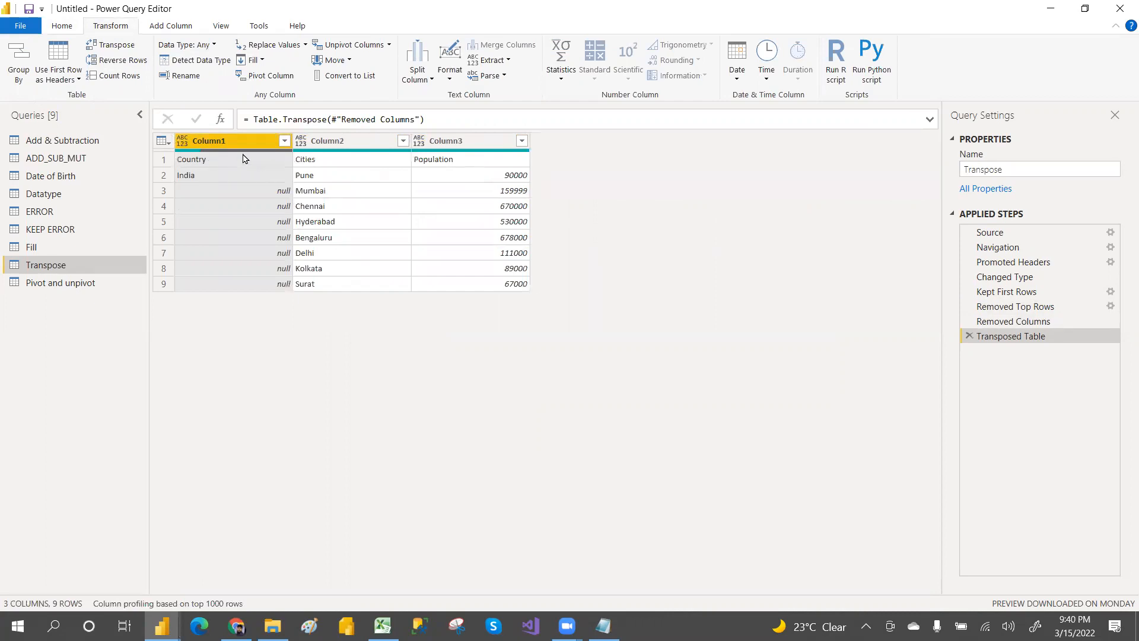
pyautogui.click(78, 82)
pyautogui.click(95, 95)
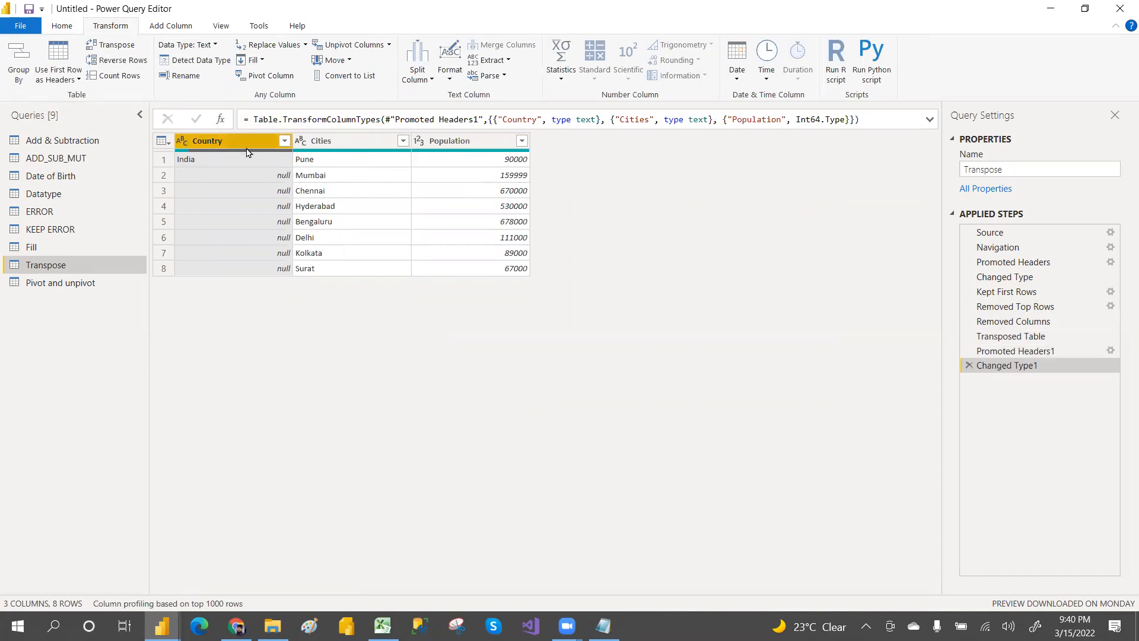
# Switch to Notepad and add the item "4) CLK ON FILL DOWN" below item 3) of the transpose notes
pyautogui.click(261, 61)
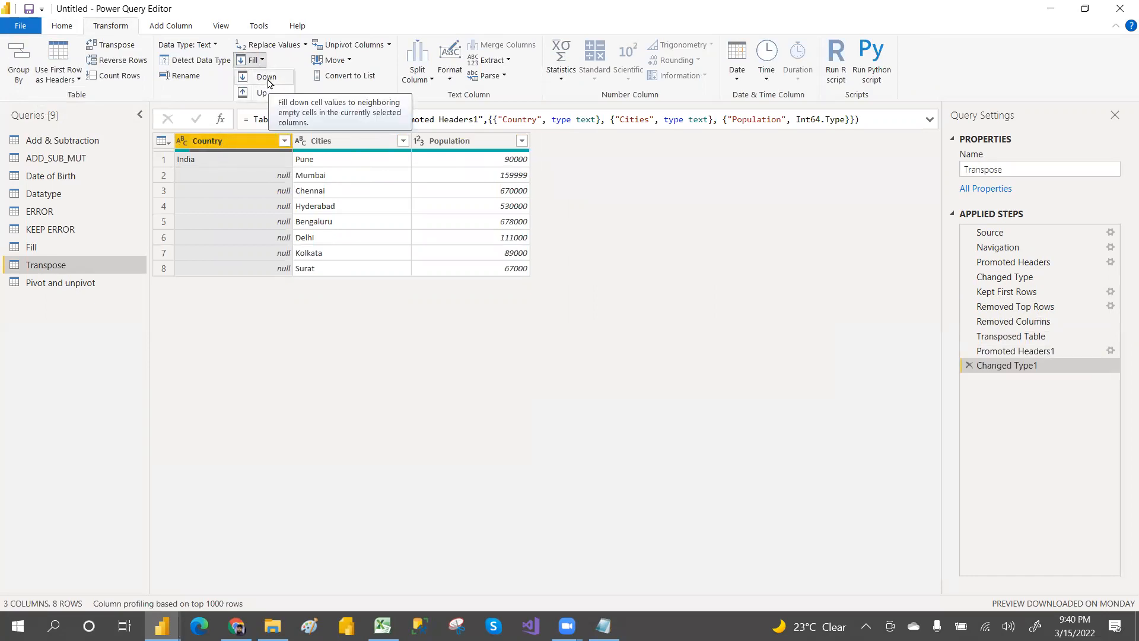
pyautogui.hotkey('alt', 'Tab')
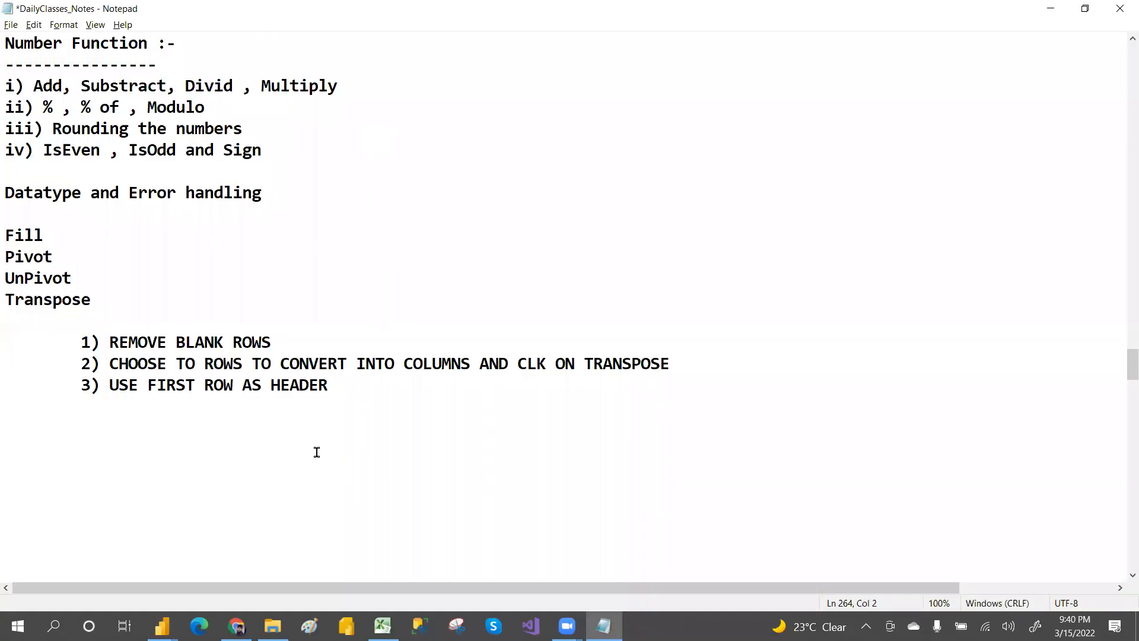
pyautogui.write('4) FILL DOWN')
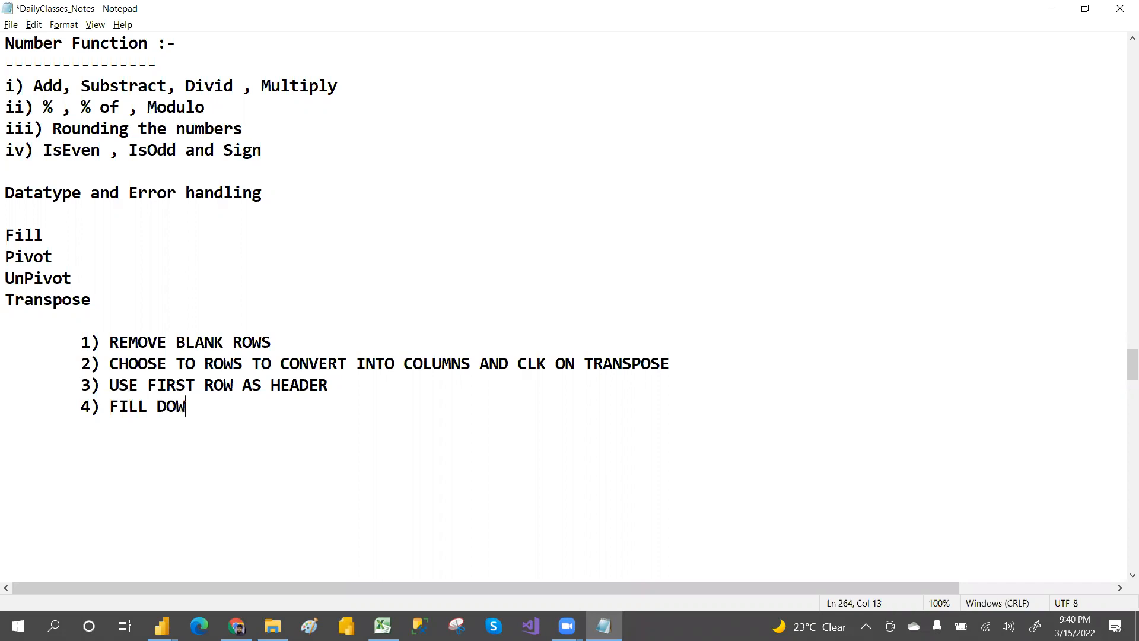
pyautogui.press('Left')
pyautogui.press('Left')
pyautogui.press('Left')
pyautogui.press('Left')
pyautogui.press('Left')
pyautogui.press('Left')
pyautogui.press('Left')
pyautogui.press('Left')
pyautogui.write('CLK ON')
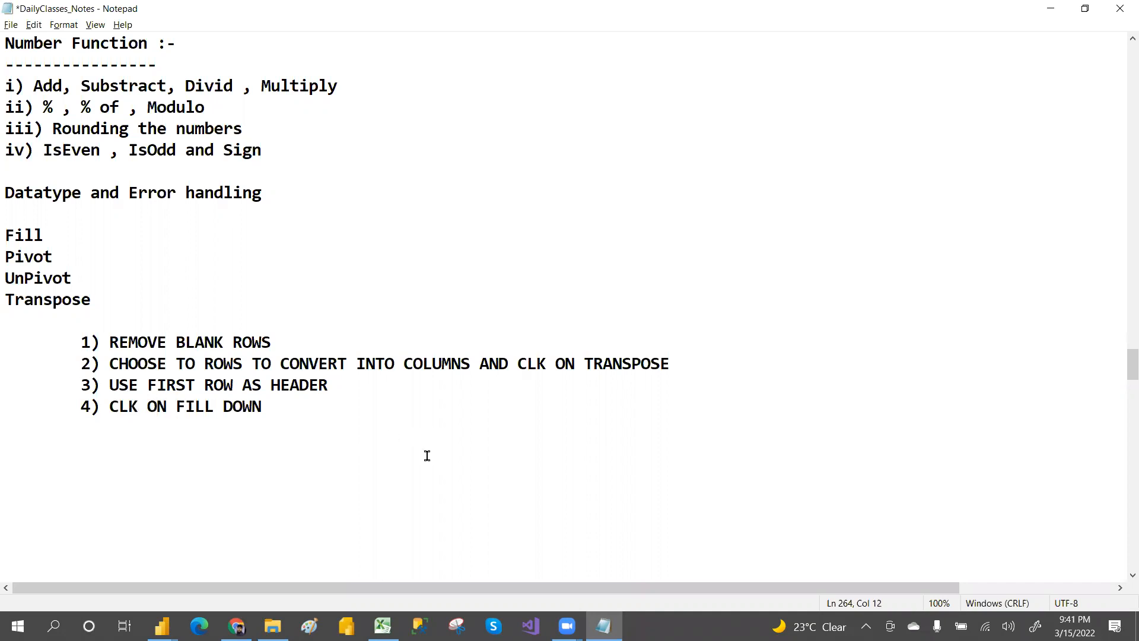
# Switch back to the Power Query Editor and fill the Country column's empty cells down
pyautogui.hotkey('alt', 'Tab')
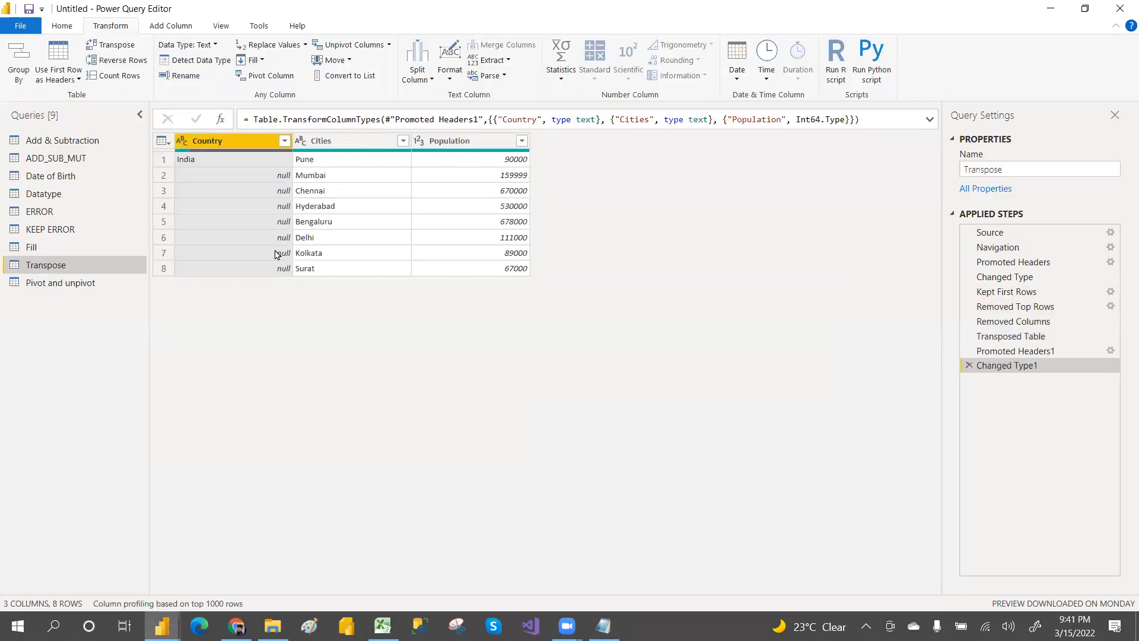
pyautogui.click(262, 61)
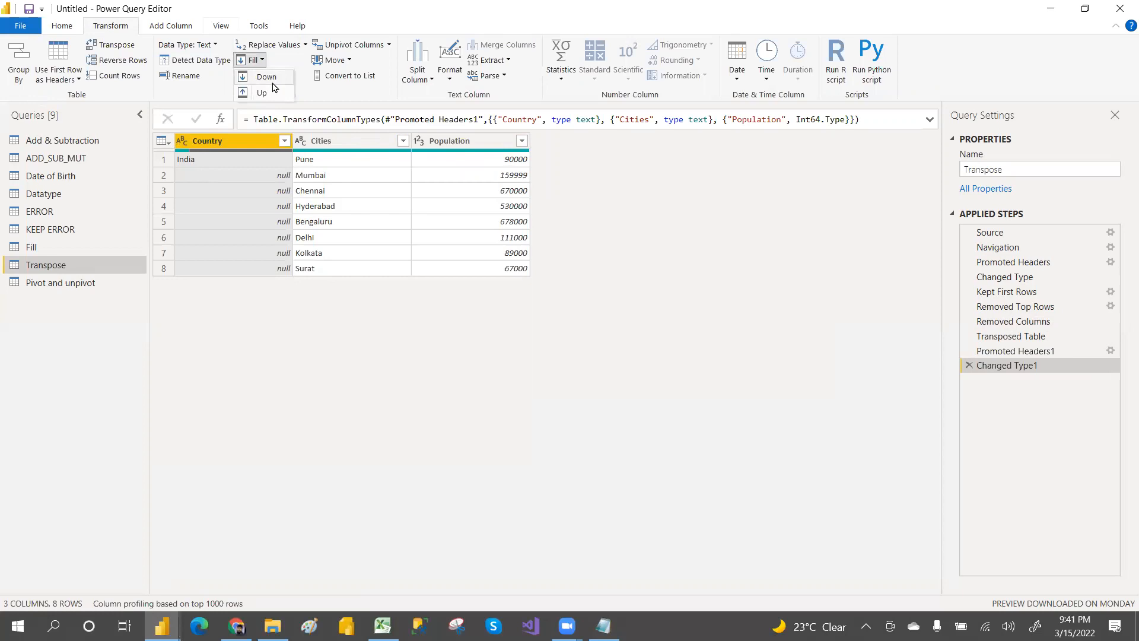
pyautogui.click(272, 79)
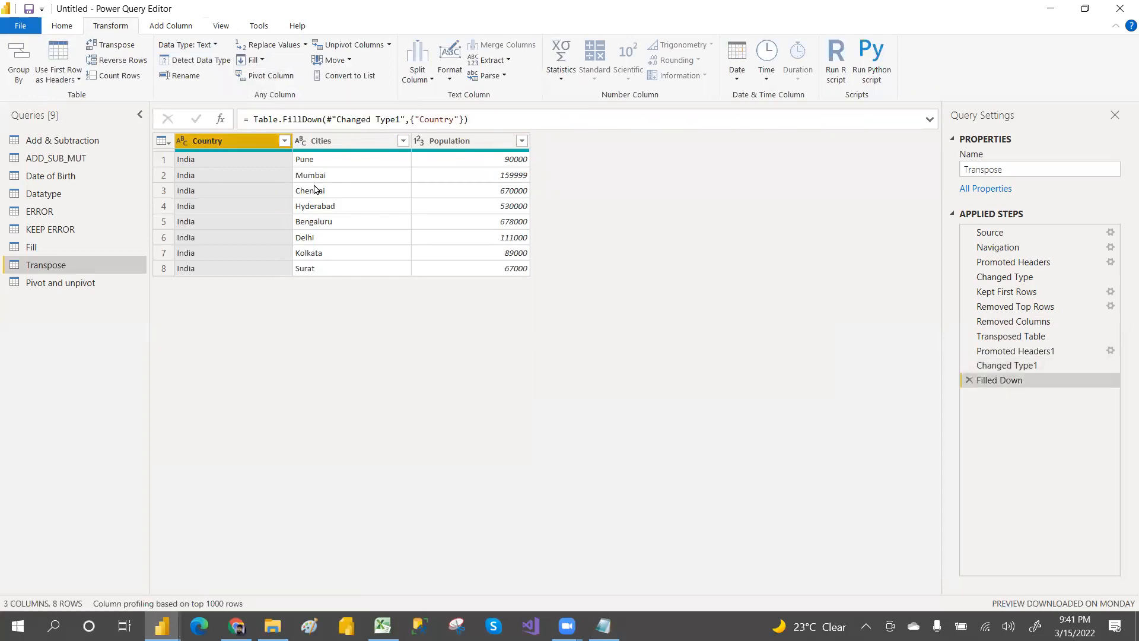
# Open the Pivot and unpivot query and remove its blank rows
pyautogui.click(74, 289)
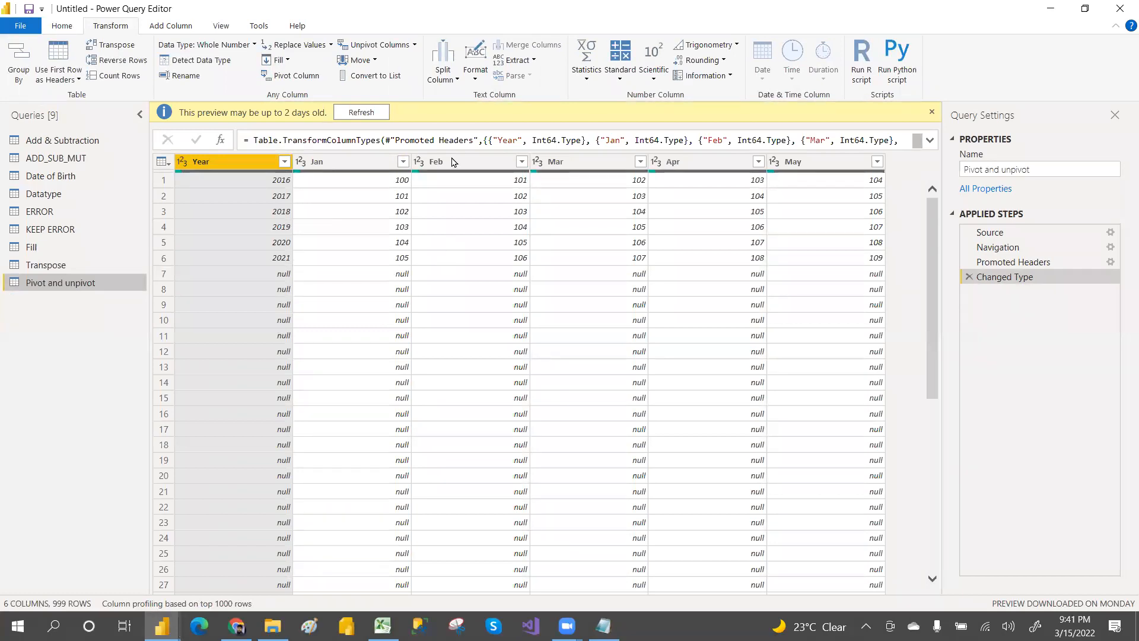
pyautogui.click(64, 26)
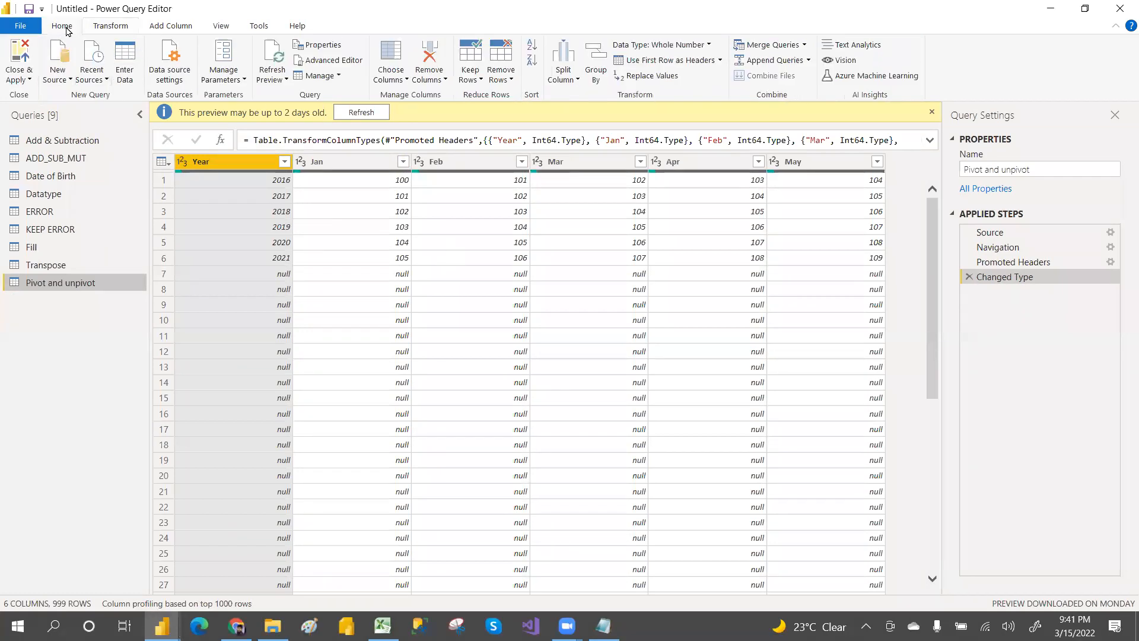
pyautogui.click(512, 82)
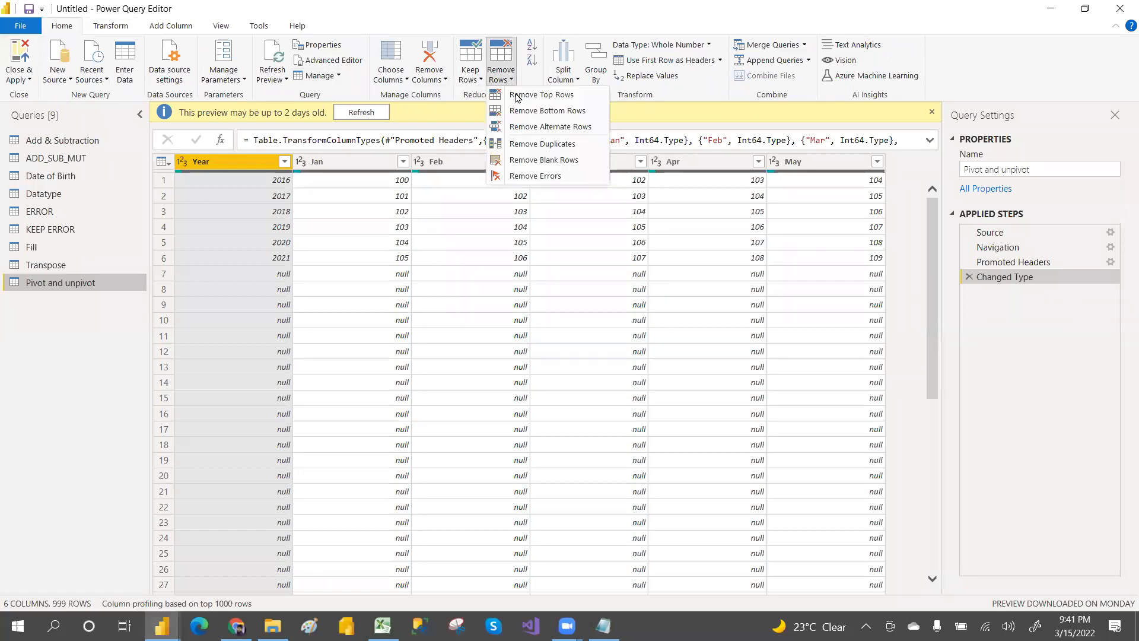
pyautogui.click(537, 160)
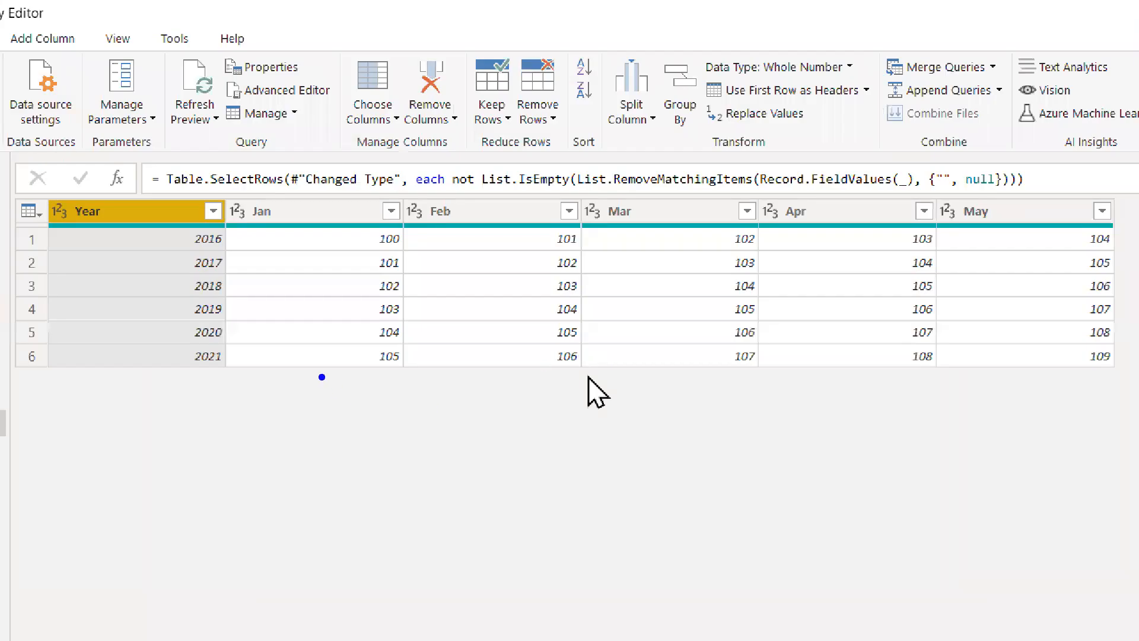
# Annotate the zoomed screen below the table with a box listing 2016, JAN, FEB and MAR, and mark the year and the months
pyautogui.moveTo(322, 377); pyautogui.dragTo(620, 589)
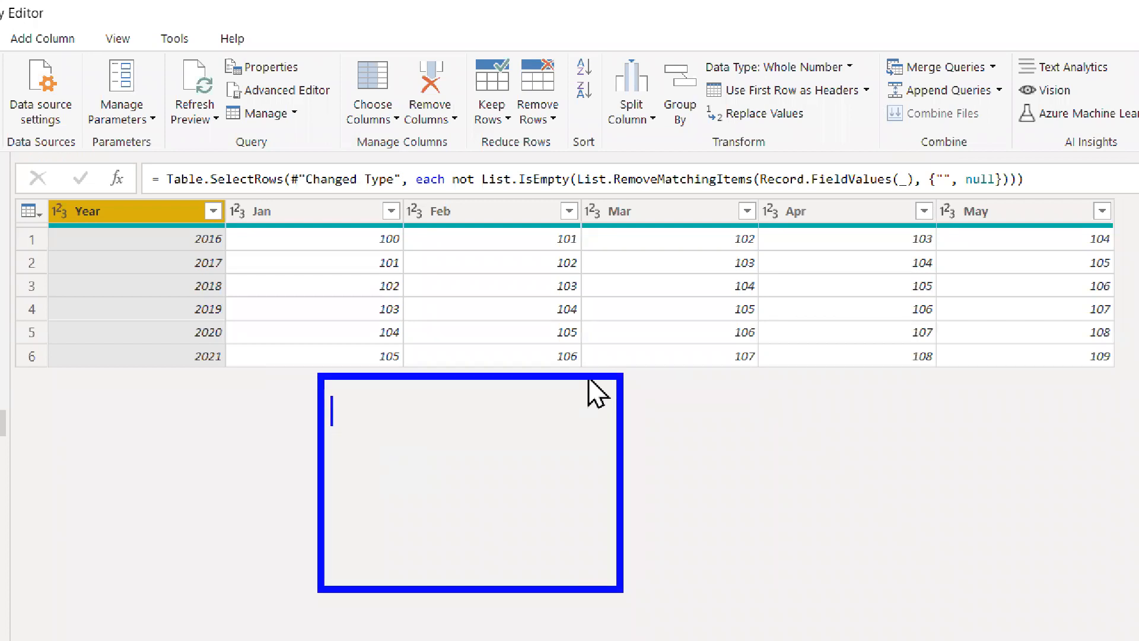
pyautogui.write('2016')
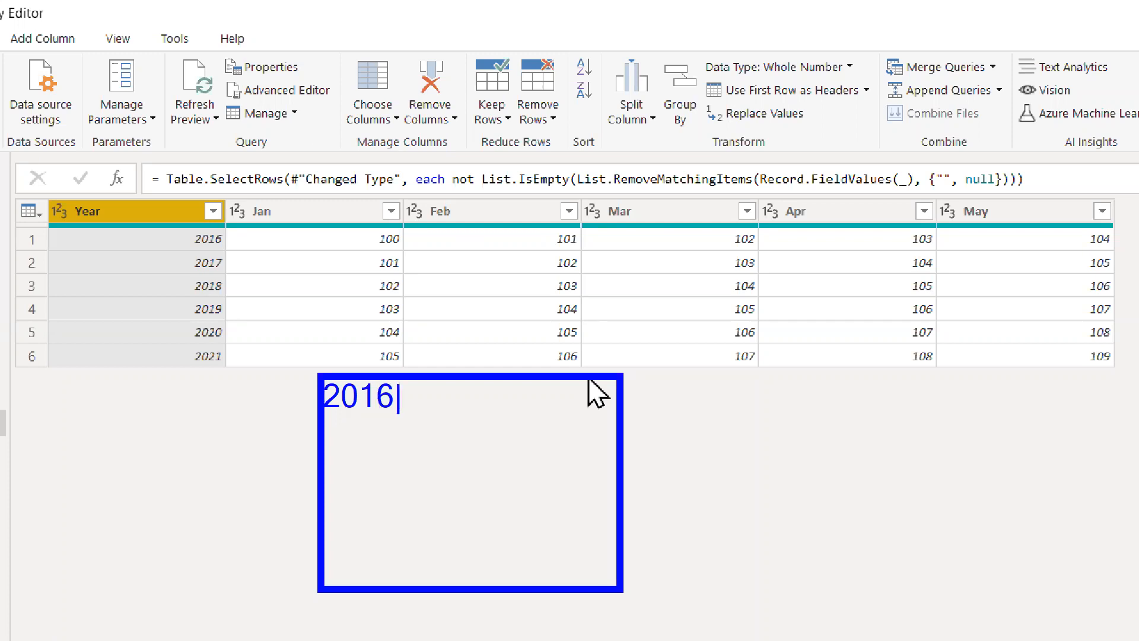
pyautogui.press('Return')
pyautogui.write('JAN')
pyautogui.press('Return')
pyautogui.write('FEB')
pyautogui.press('Return')
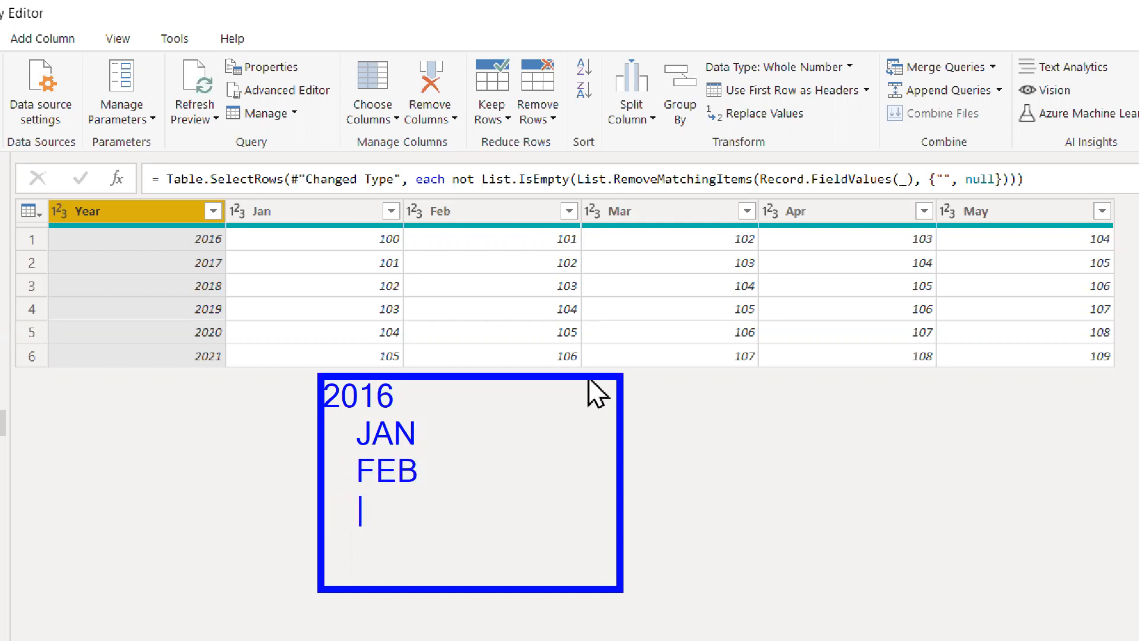
pyautogui.write('MAR')
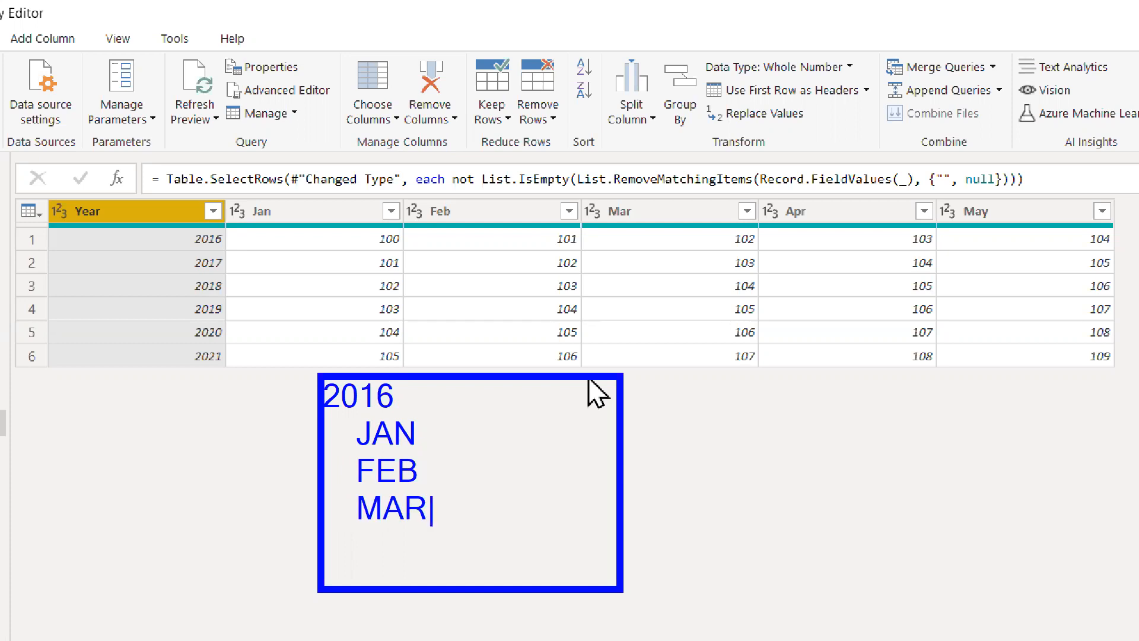
pyautogui.press('Escape')
pyautogui.moveTo(299, 397); pyautogui.dragTo(330, 396)
pyautogui.moveTo(325, 421)
pyautogui.mouseDown()
pyautogui.moveTo(355, 439)
pyautogui.moveTo(358, 476)
pyautogui.moveTo(340, 500)
pyautogui.moveTo(349, 522)
pyautogui.mouseUp()
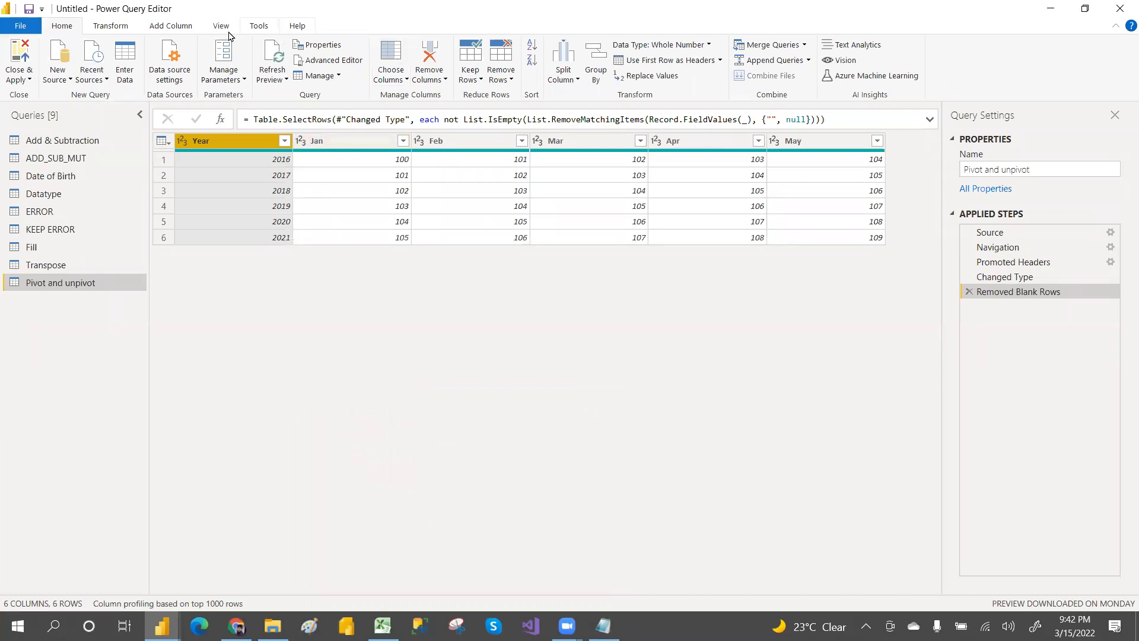
# Switch to Notepad and append "----> ____TO |" to the Pivot line and "----> | TO ___" to the UnPivot line
pyautogui.click(169, 27)
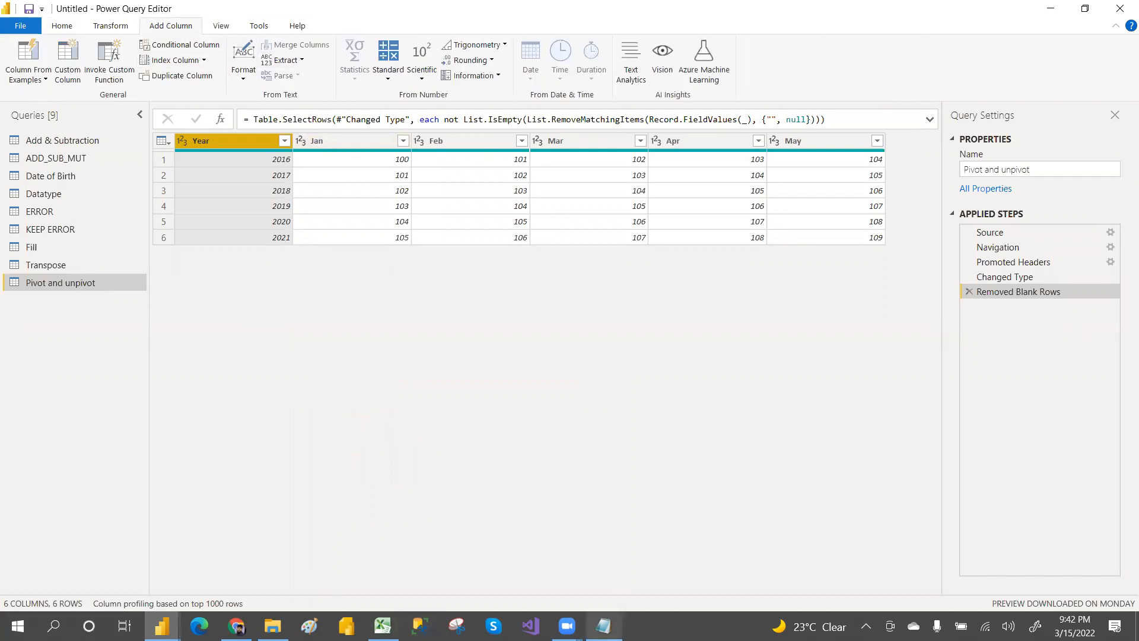
pyautogui.click(603, 626)
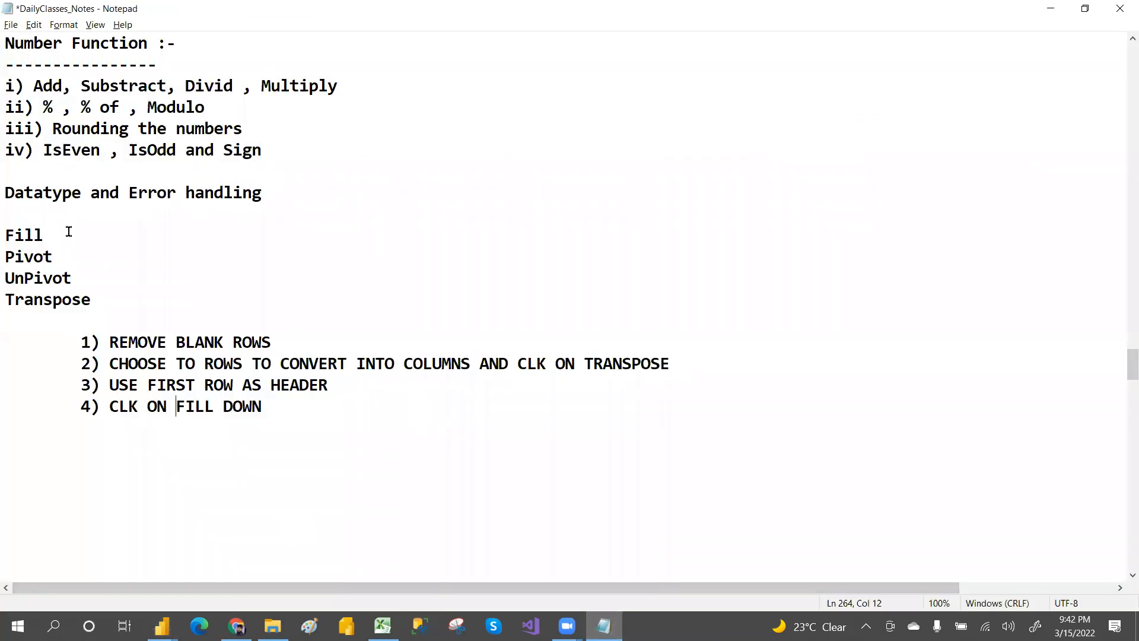
pyautogui.click(64, 252)
pyautogui.write('----')
pyautogui.write('> -')
pyautogui.write('__')
pyautogui.press('BackSpace')
pyautogui.press('BackSpace')
pyautogui.press('BackSpace')
pyautogui.write('____TO |')
pyautogui.press('Up')
pyautogui.write('----> | TO ')
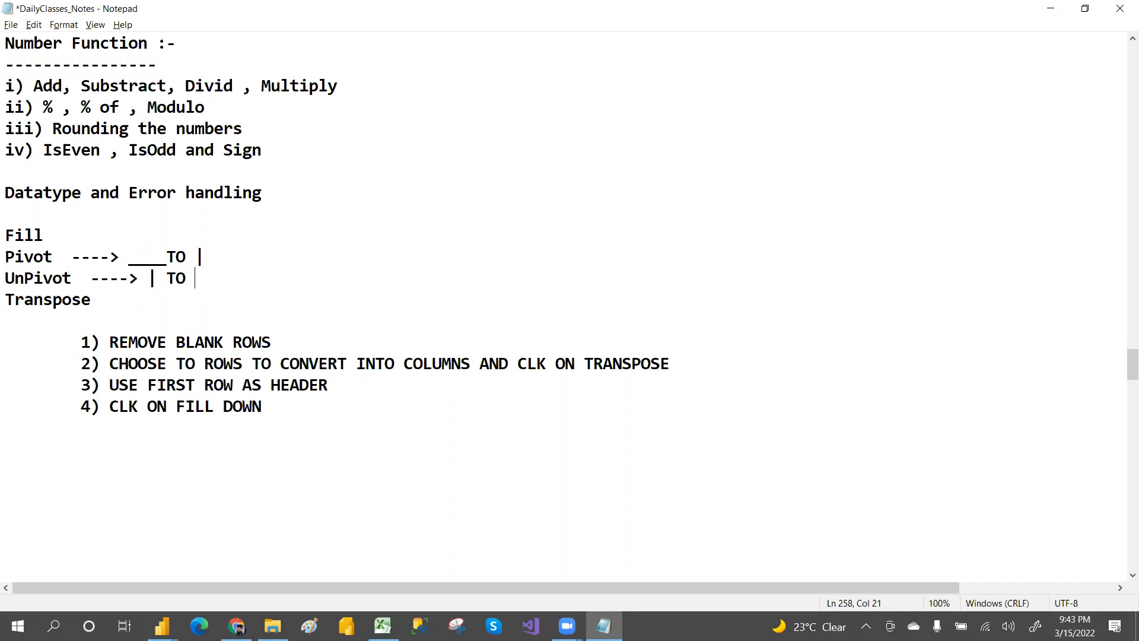
pyautogui.write('___')
# Append "WILL CONVERT ROWS TO COLUMNS" to the Pivot line and "WILL CONVERT COLUMNS TO ROWS" to the UnPivot line
pyautogui.write('WILL CONVERT')
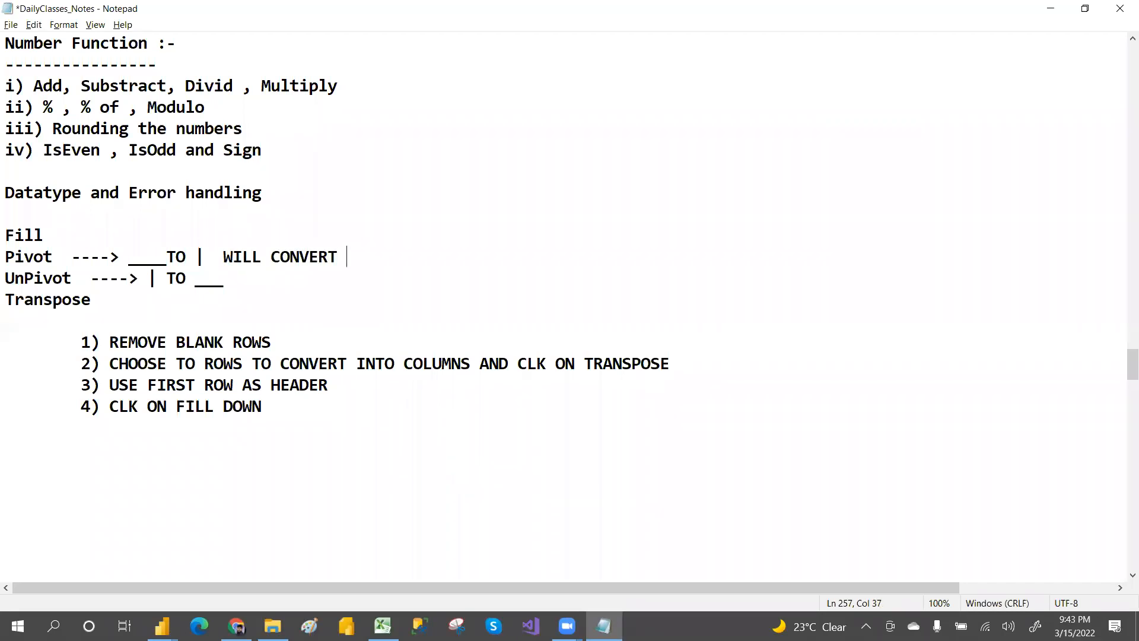
pyautogui.write(' ROWS TO COLUMNS')
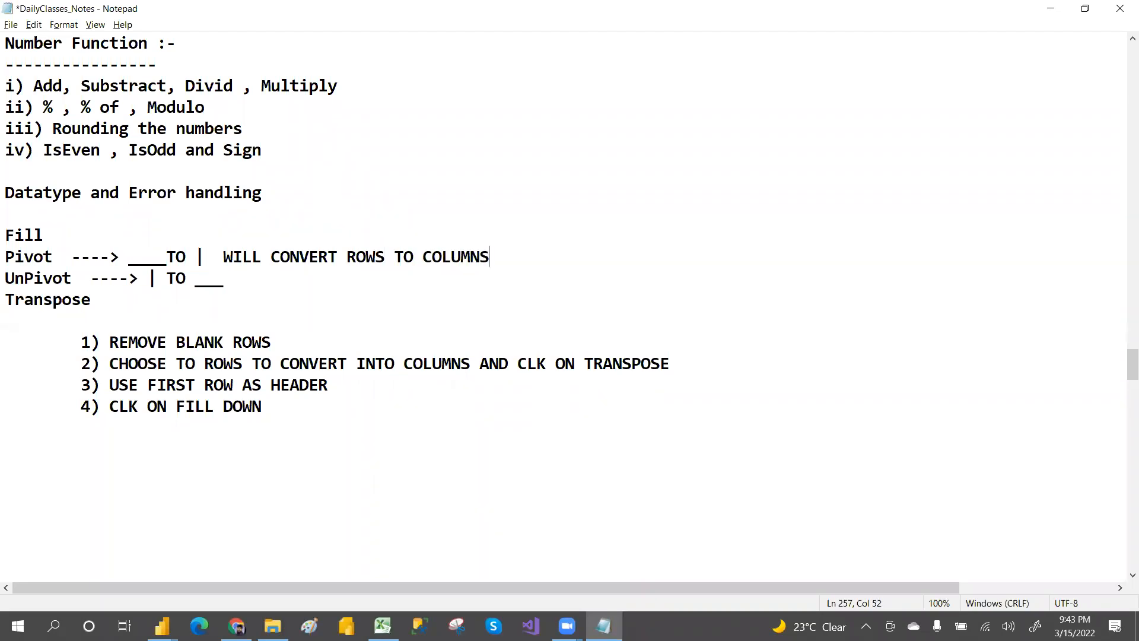
pyautogui.press('Down')
pyautogui.write('WI')
pyautogui.write('LL CONVERT COL')
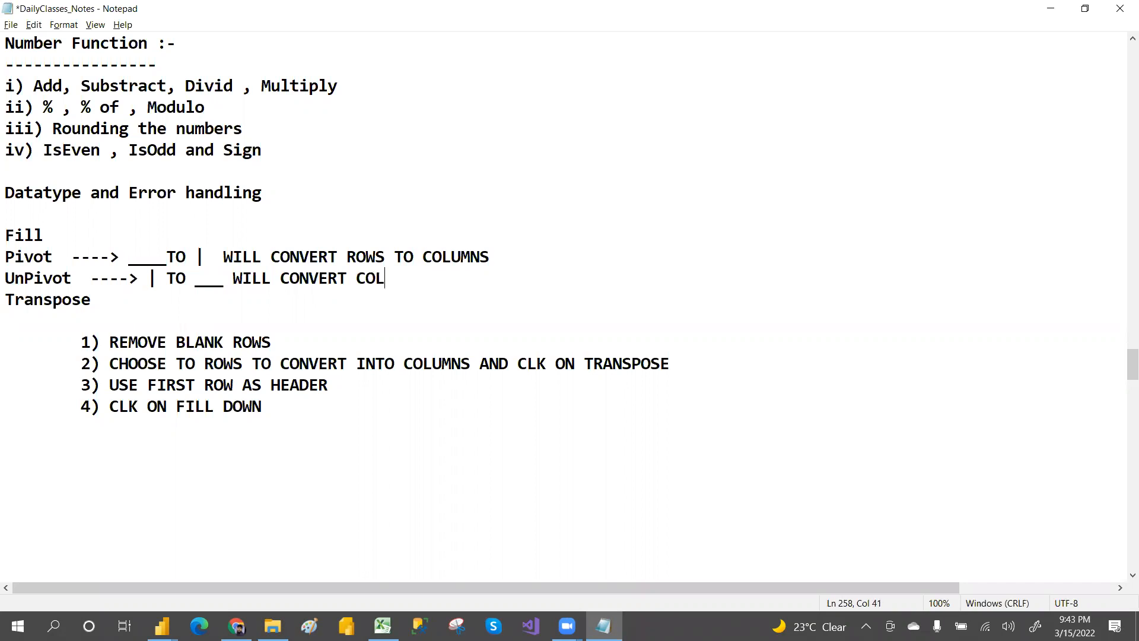
pyautogui.write('UMNS TO ROWS')
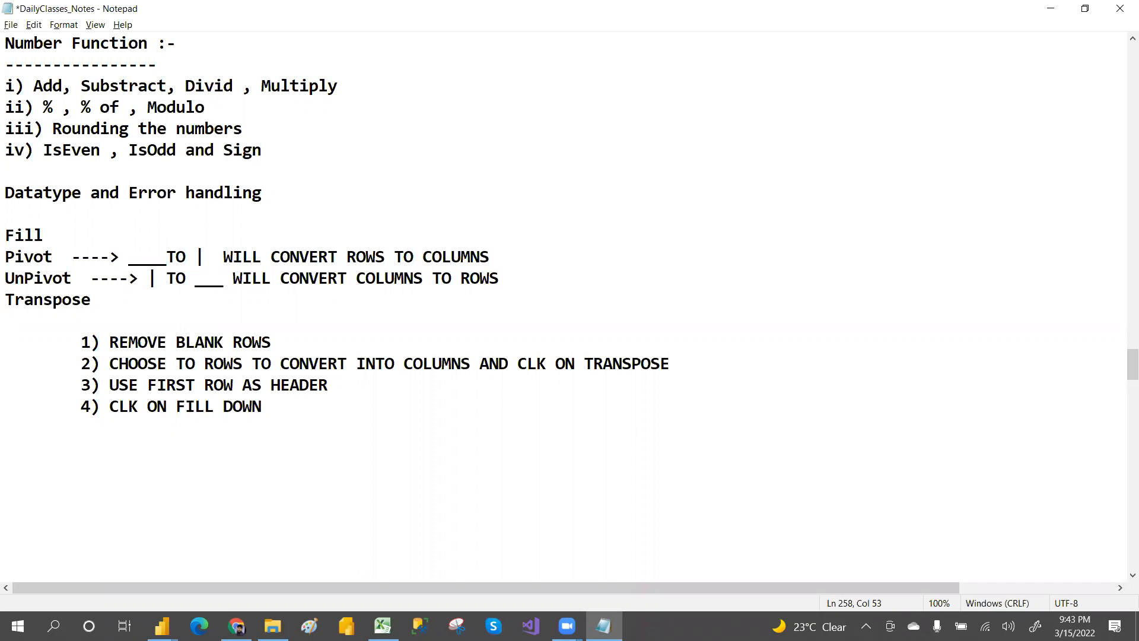
# Switch to Power Query Editor, unpivot all columns other than Year, and delete the resulting applied step
pyautogui.hotkey('alt', 'Tab')
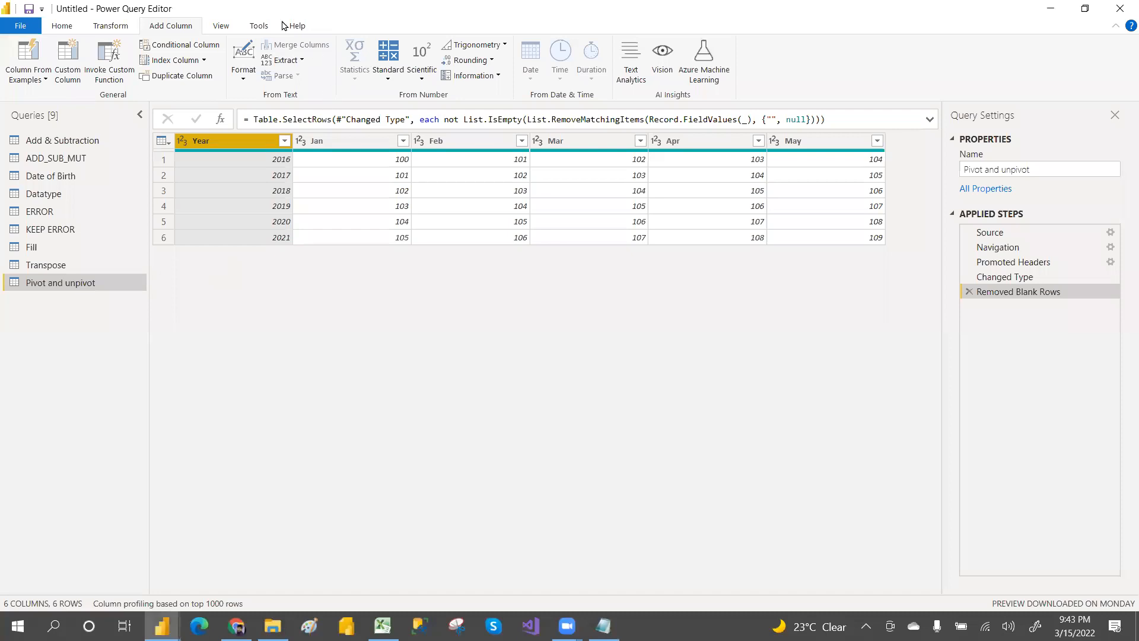
pyautogui.click(107, 25)
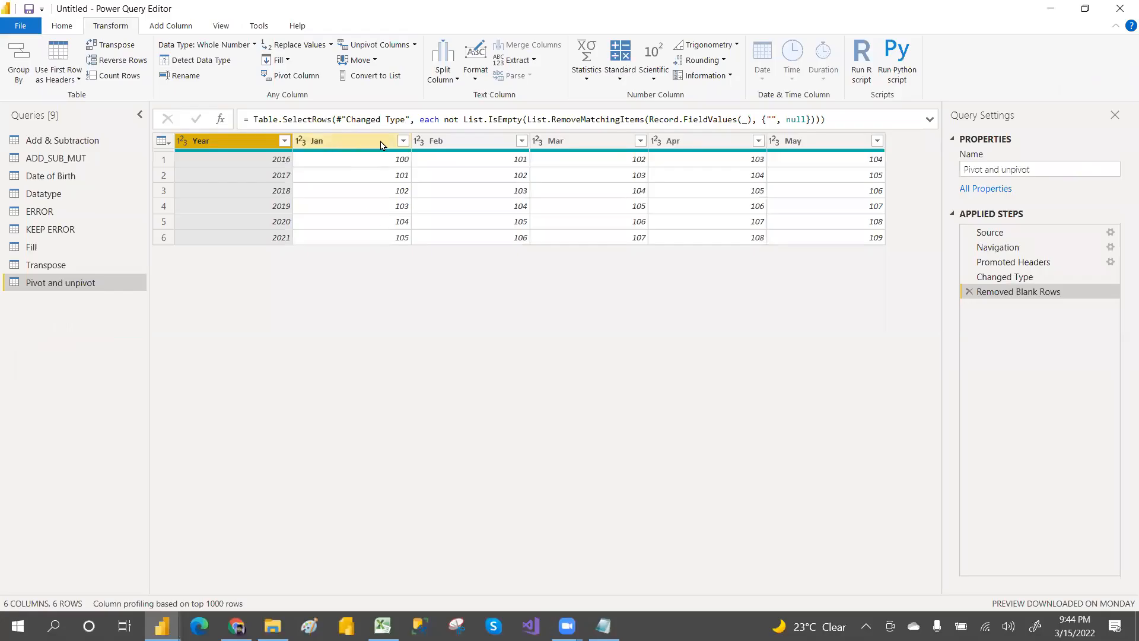
pyautogui.rightClick(254, 145)
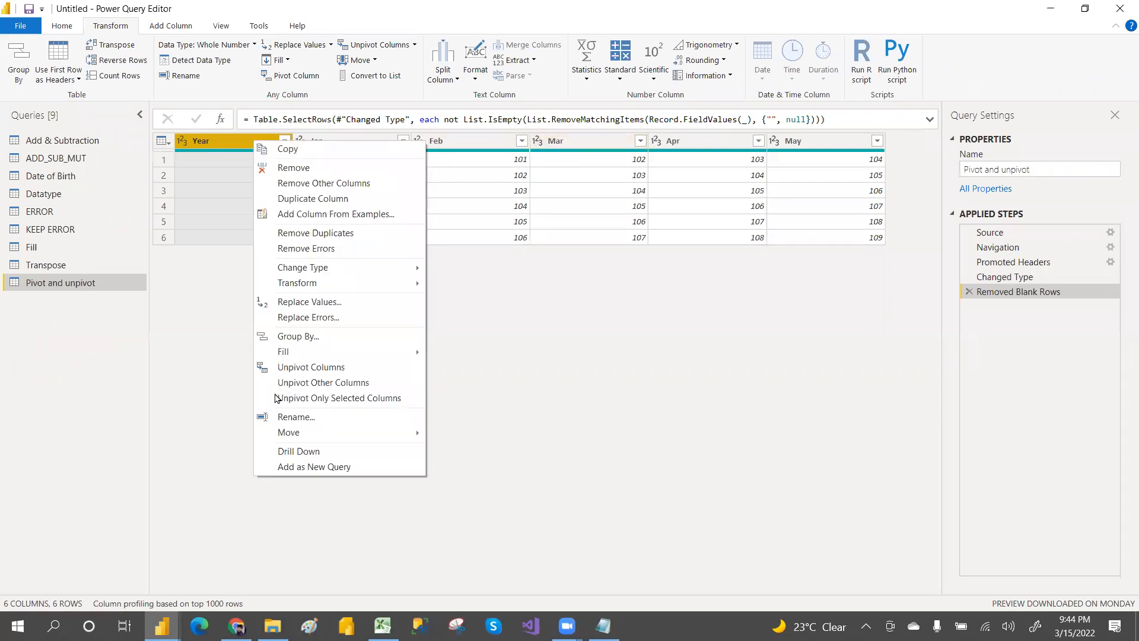
pyautogui.click(316, 382)
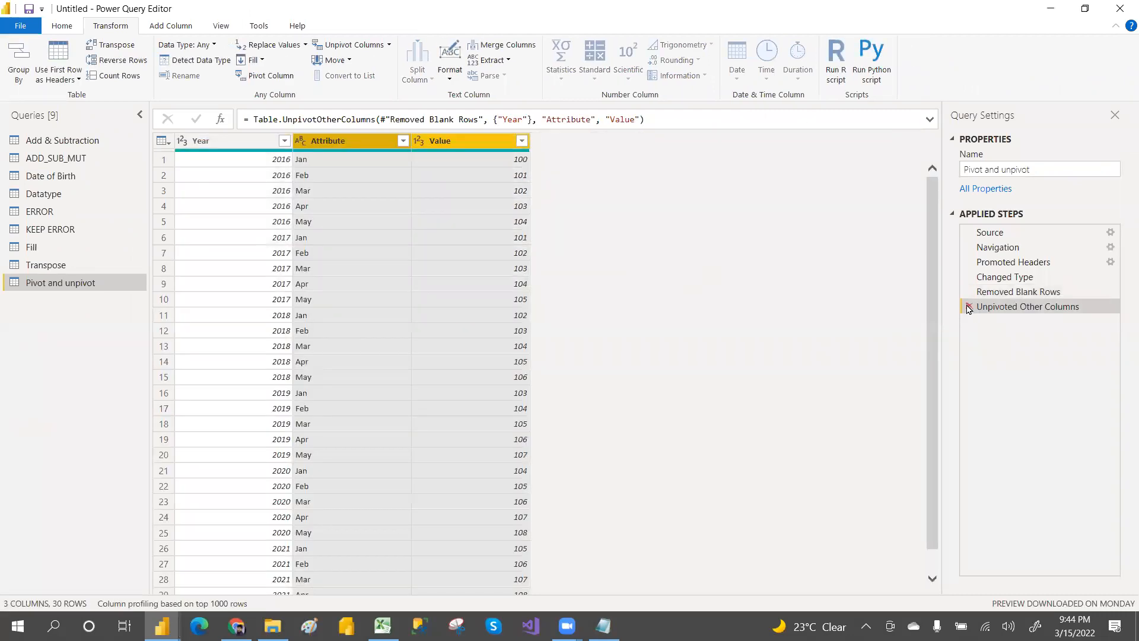
pyautogui.click(969, 306)
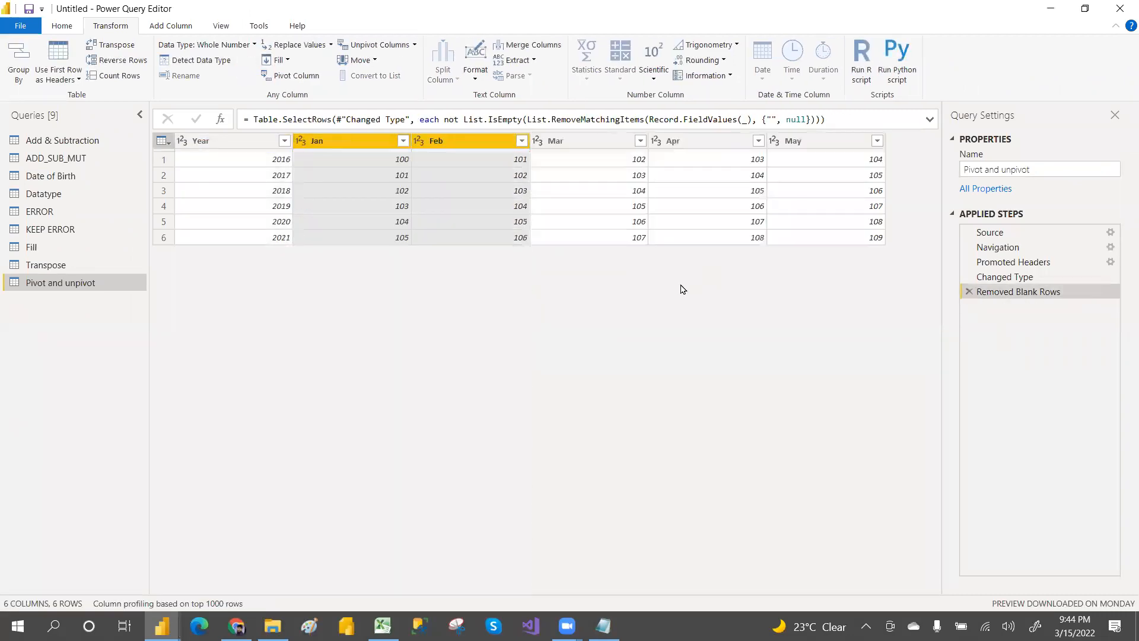
# Repeat Unpivot Other Columns with the Year column selected, and remove that transformation again
pyautogui.click(229, 143)
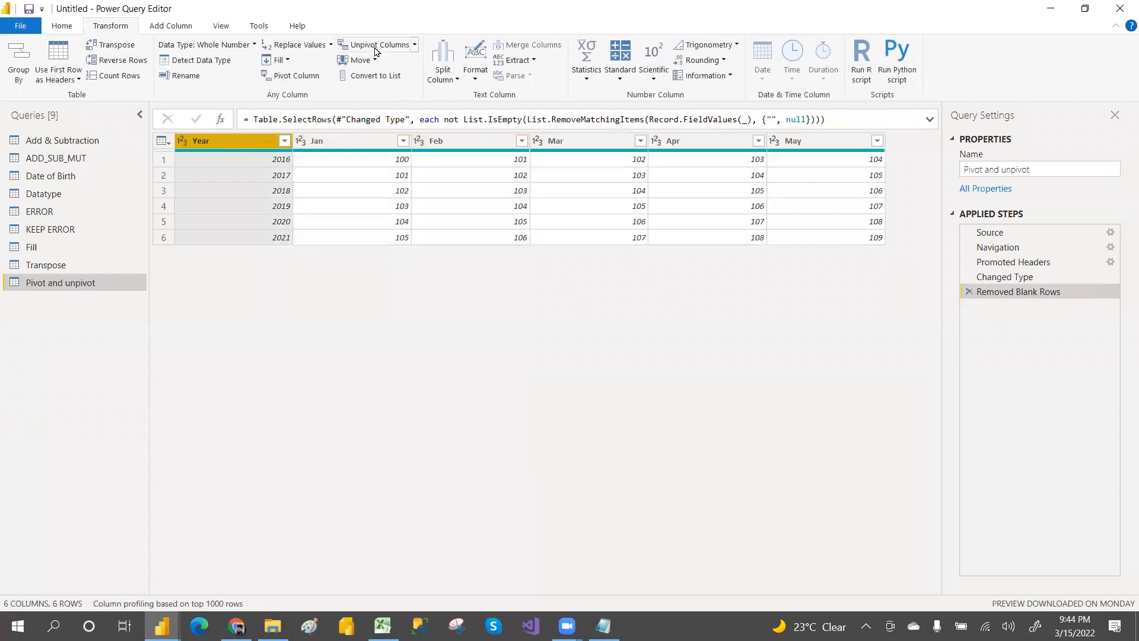
pyautogui.click(414, 45)
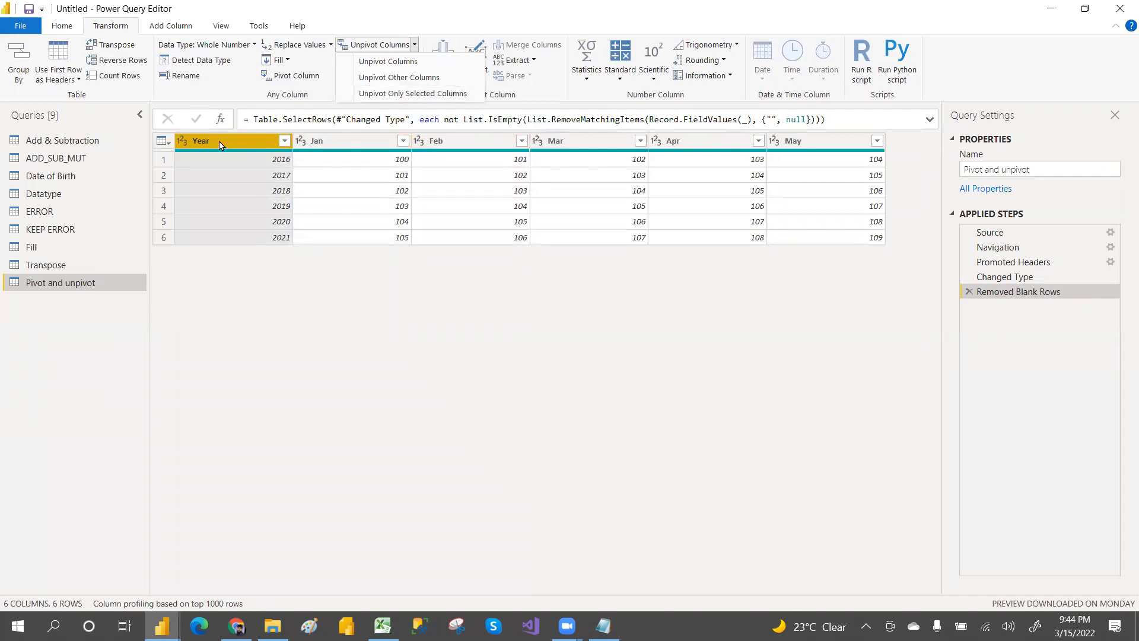
pyautogui.click(413, 79)
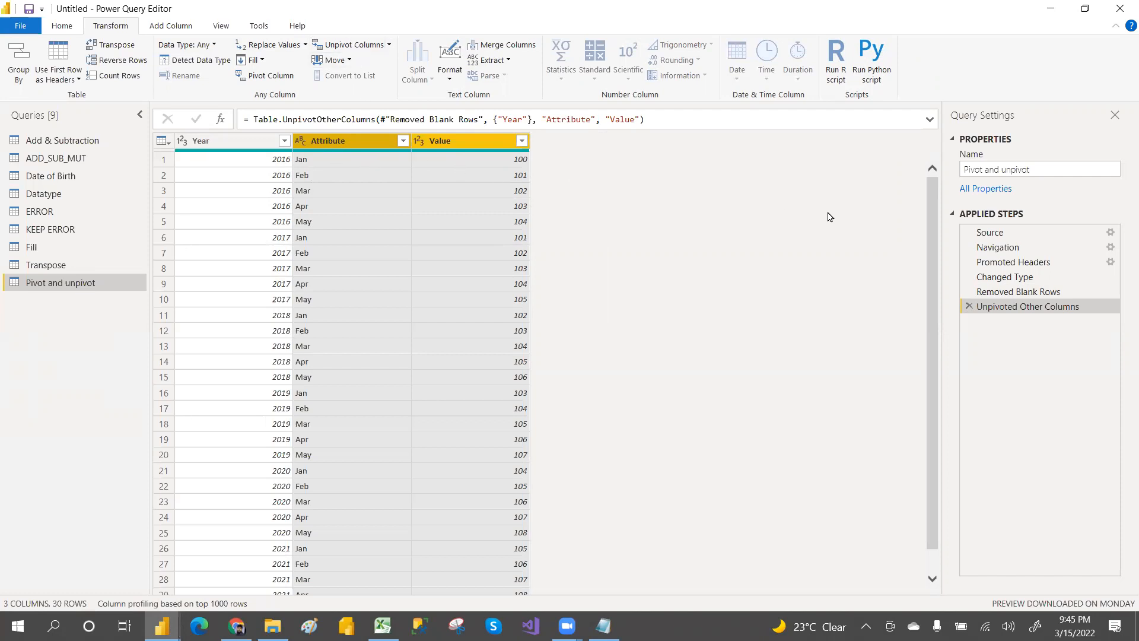
pyautogui.click(969, 308)
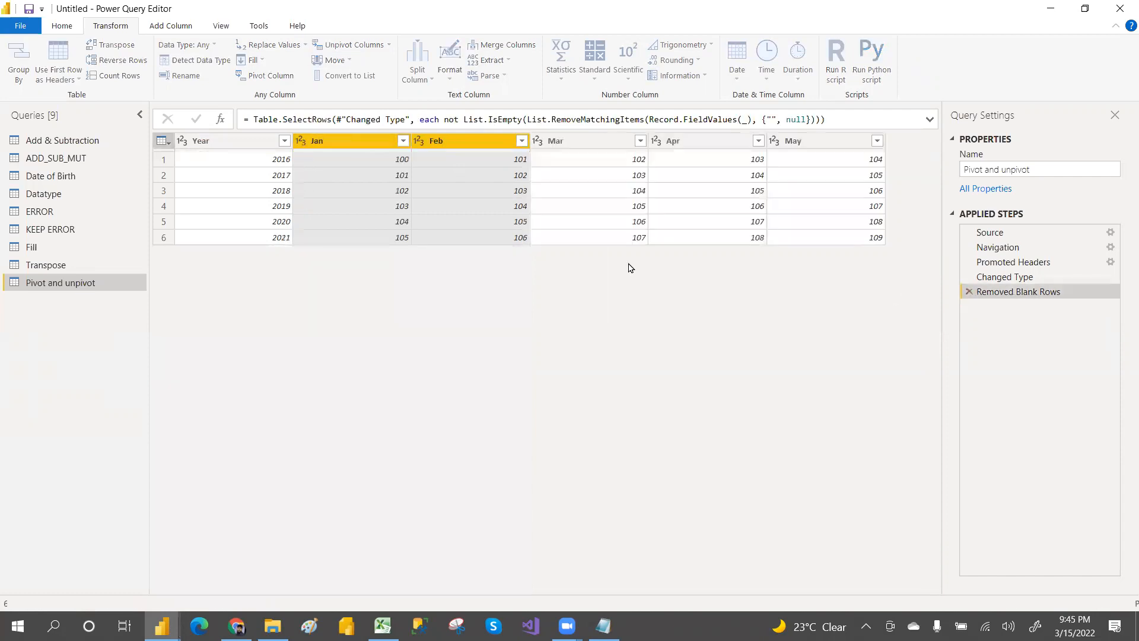
# Unpivot the five month columns Jan, Feb, Mar, Apr and May with Unpivot Columns
pyautogui.click(323, 144)
pyautogui.keyDown('ctrl'); pyautogui.click(442, 142); pyautogui.keyUp('ctrl')
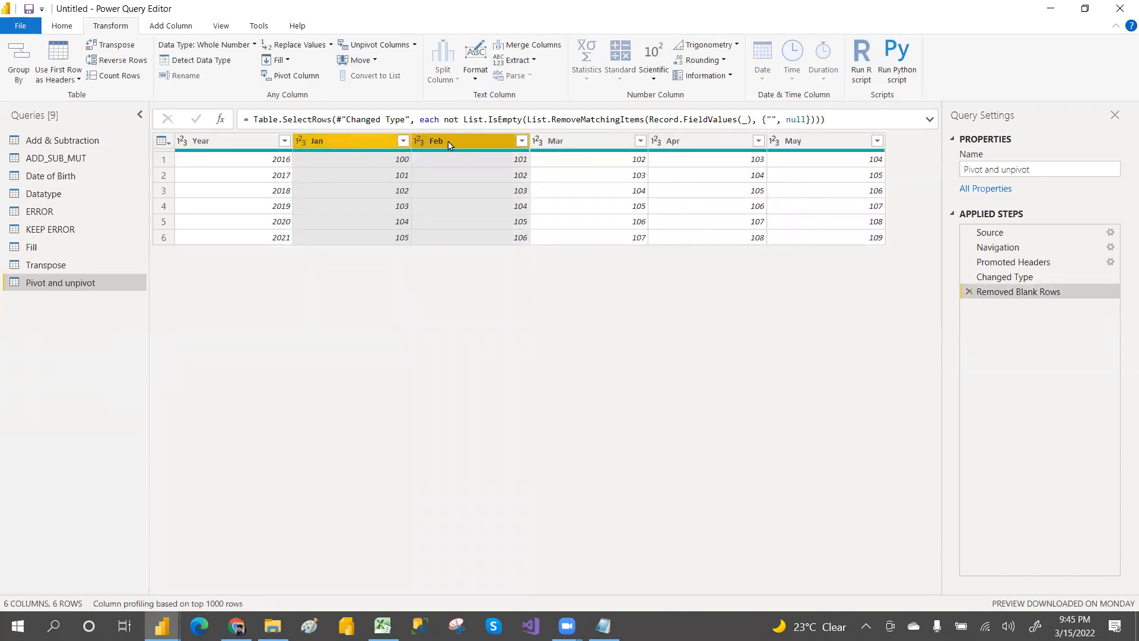
pyautogui.keyDown('ctrl'); pyautogui.click(585, 144); pyautogui.keyUp('ctrl')
pyautogui.keyDown('ctrl'); pyautogui.click(703, 142); pyautogui.keyUp('ctrl')
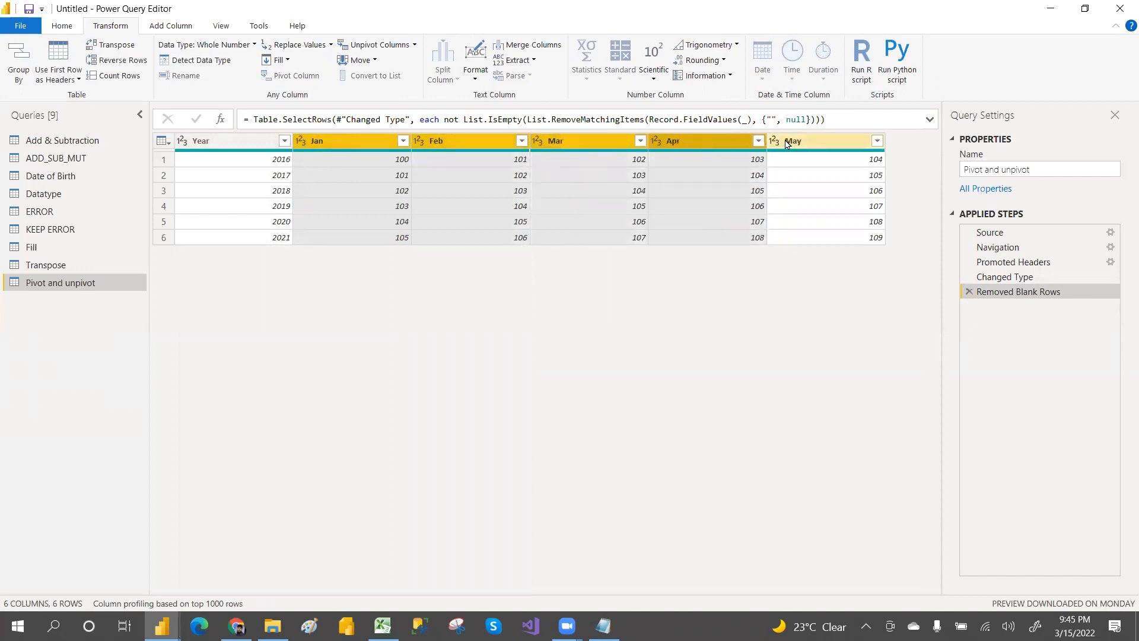
pyautogui.keyDown('ctrl'); pyautogui.click(787, 143); pyautogui.keyUp('ctrl')
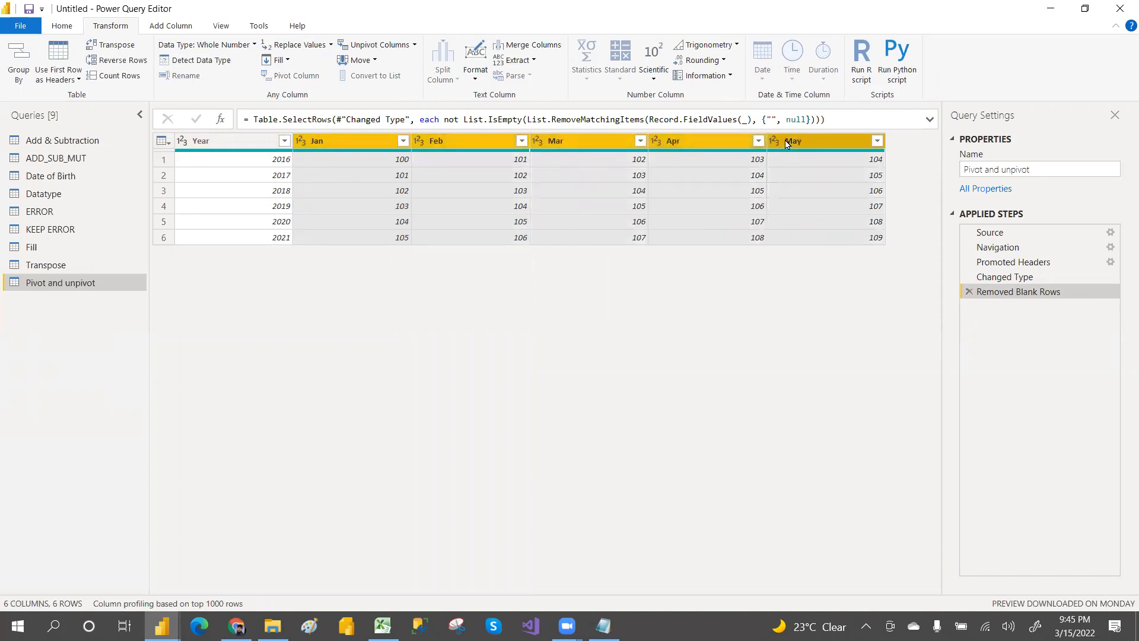
pyautogui.click(414, 45)
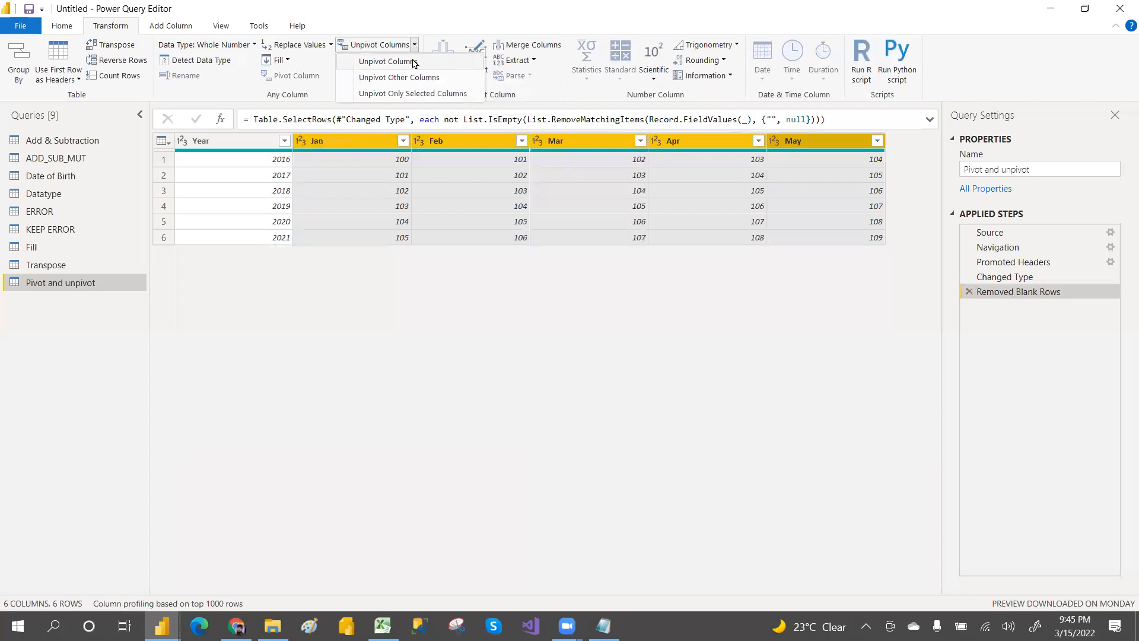
pyautogui.click(419, 64)
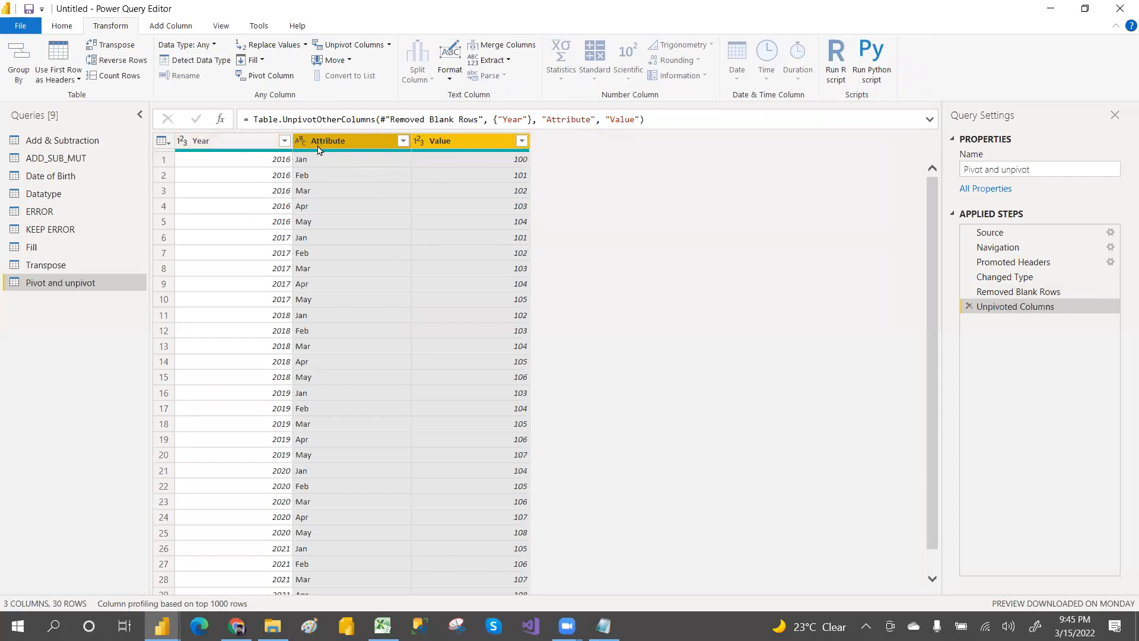
# Pivot the Attribute column using Value as the values column, and delete the pivot step
pyautogui.click(230, 143)
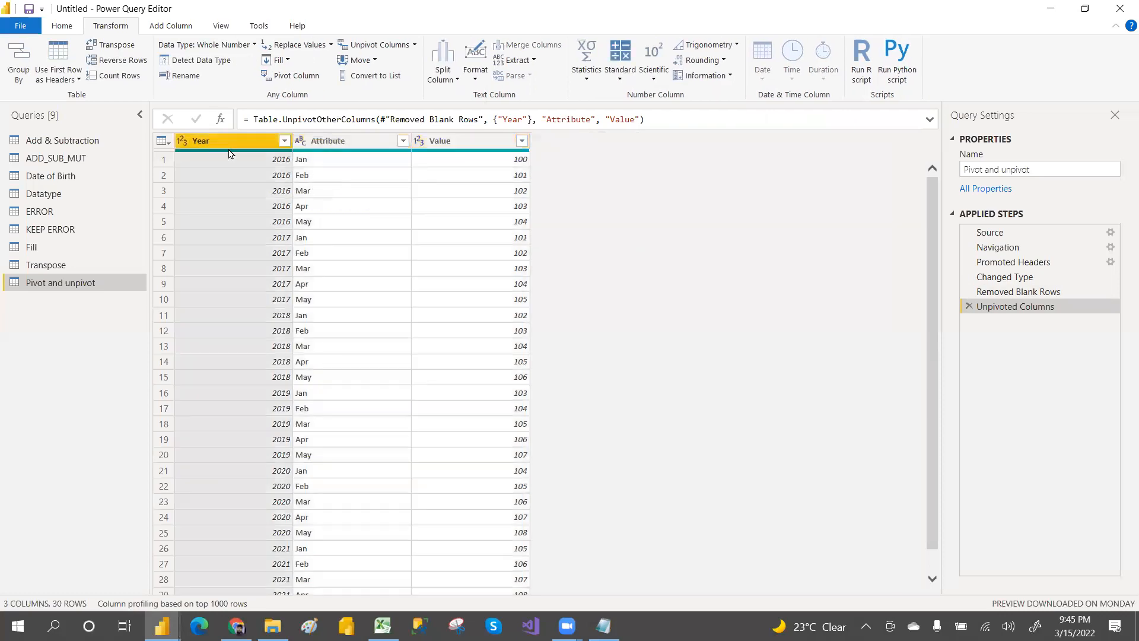
pyautogui.click(309, 141)
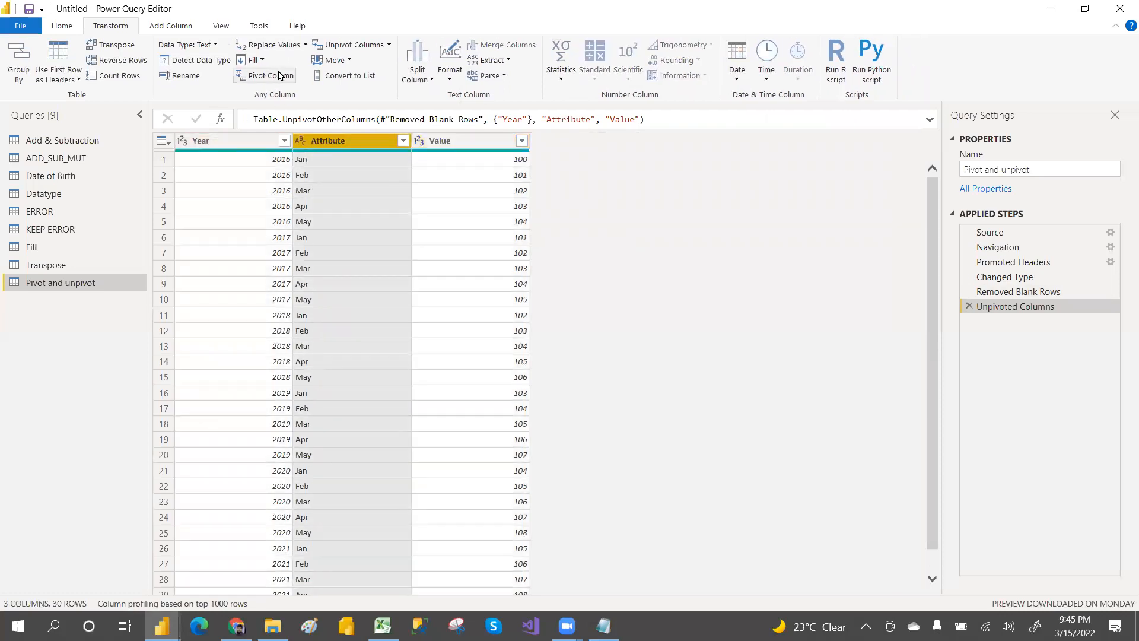
pyautogui.click(275, 77)
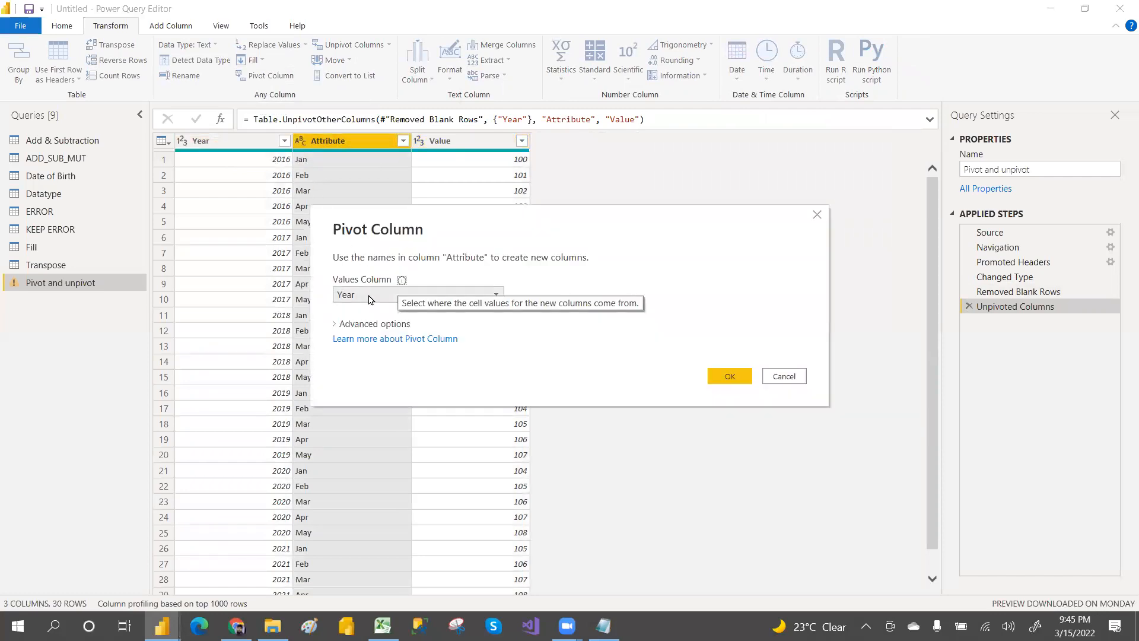
pyautogui.click(368, 300)
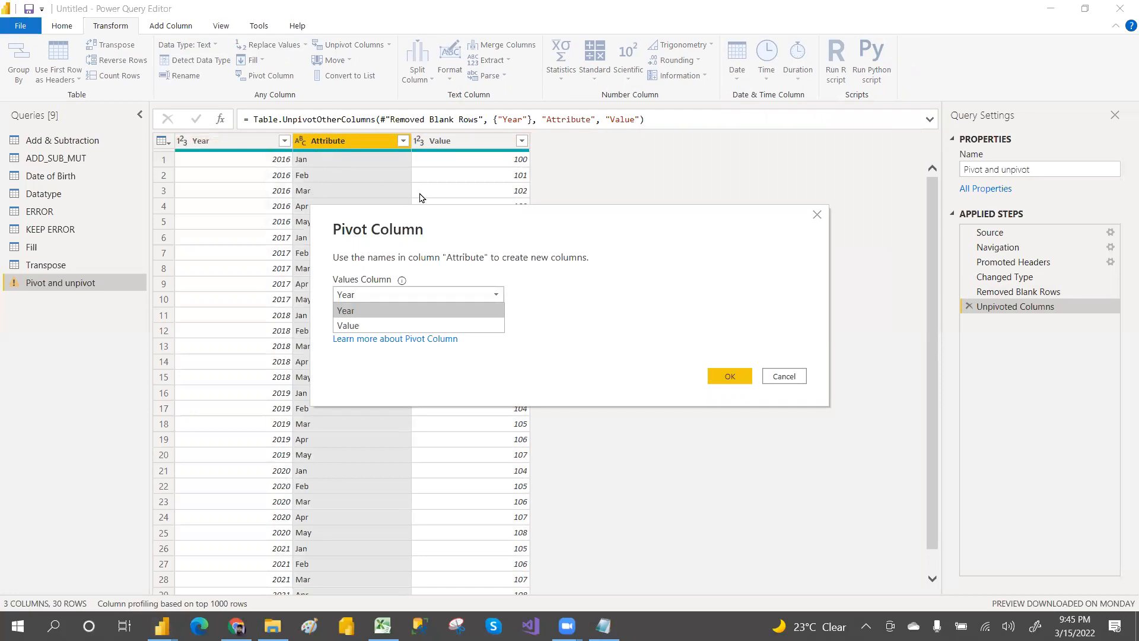
pyautogui.click(359, 328)
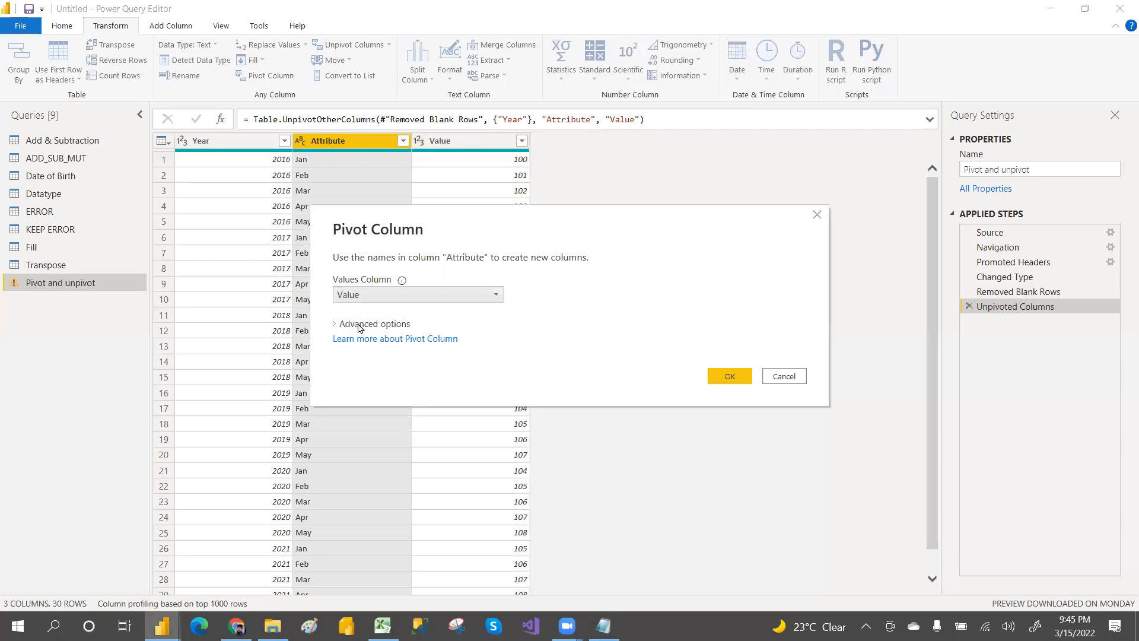
pyautogui.click(739, 376)
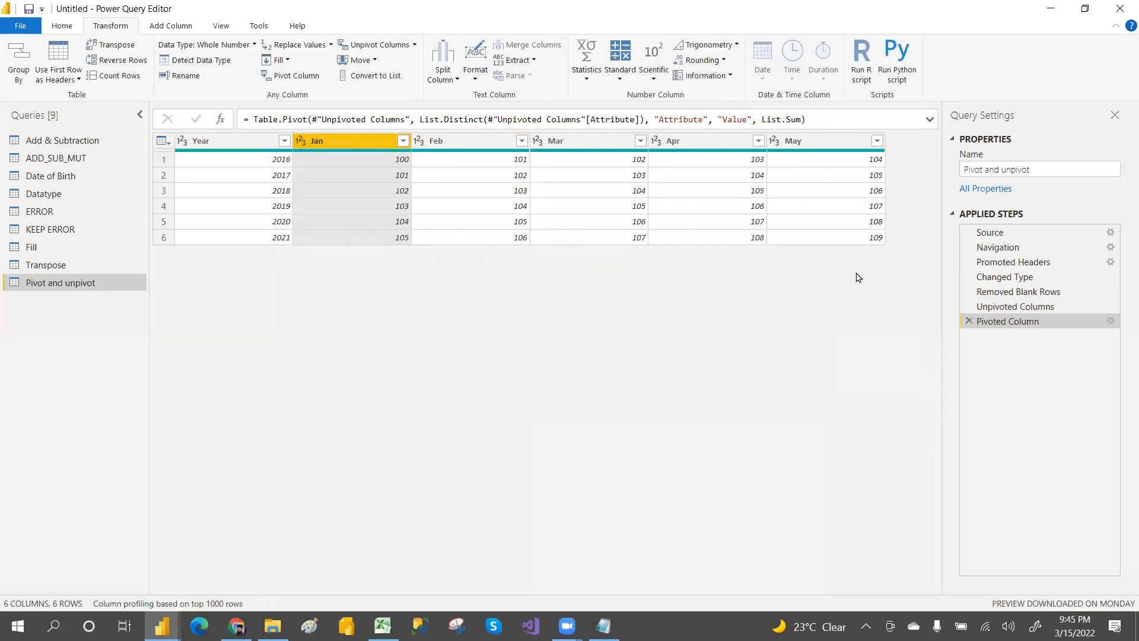
pyautogui.click(970, 321)
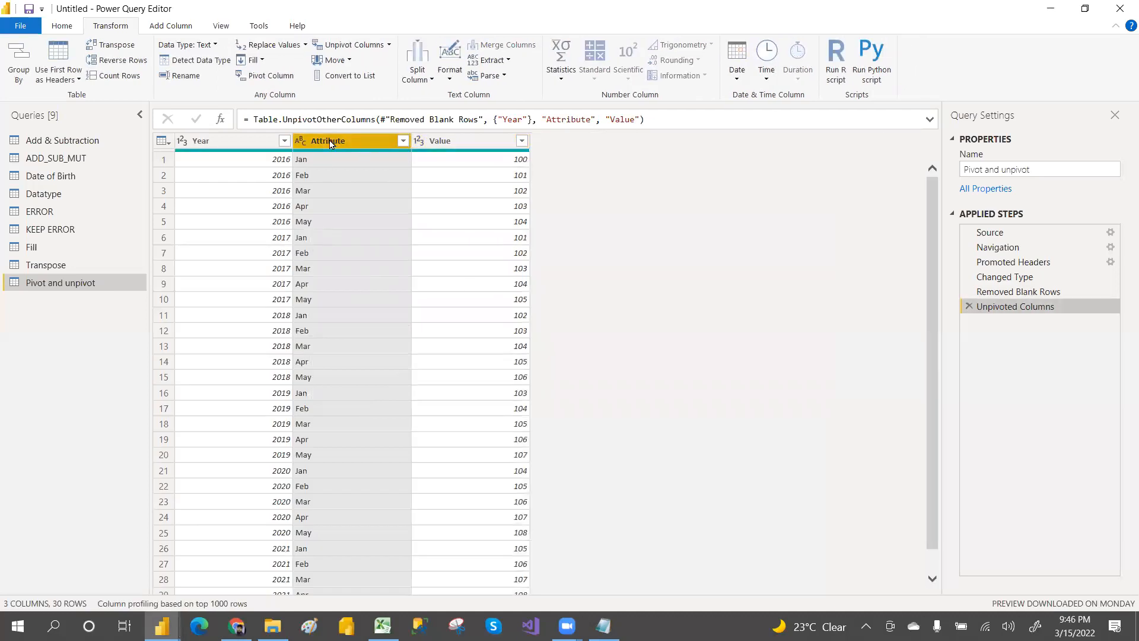
# Pivot the Attribute column back into month columns, with Value as the values column
pyautogui.click(276, 79)
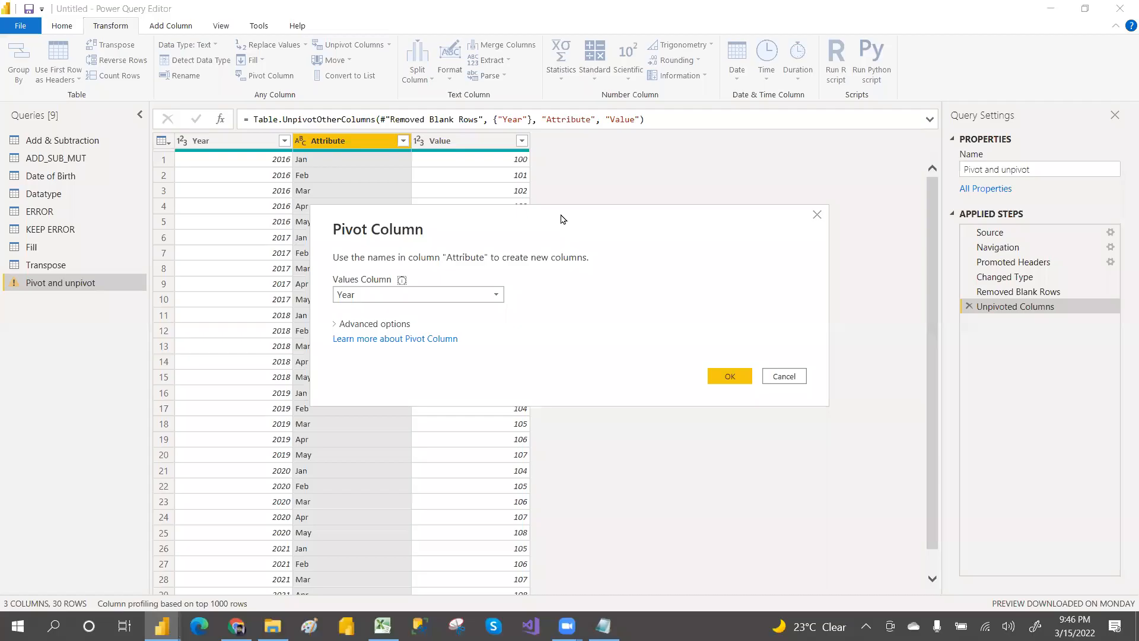
pyautogui.click(372, 294)
pyautogui.click(349, 326)
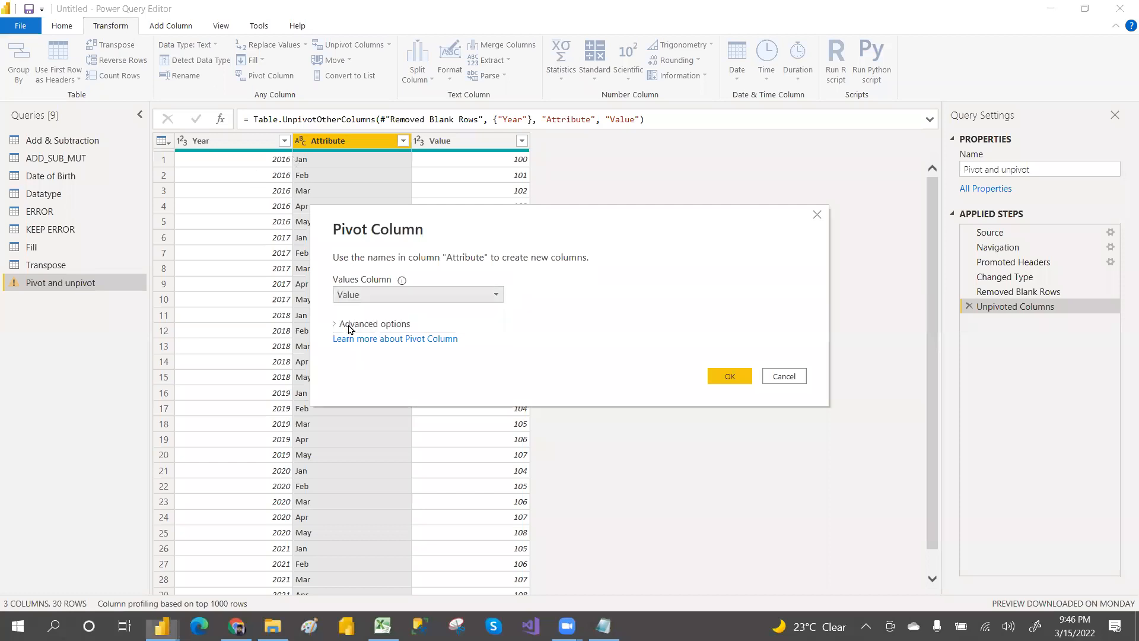
pyautogui.click(729, 377)
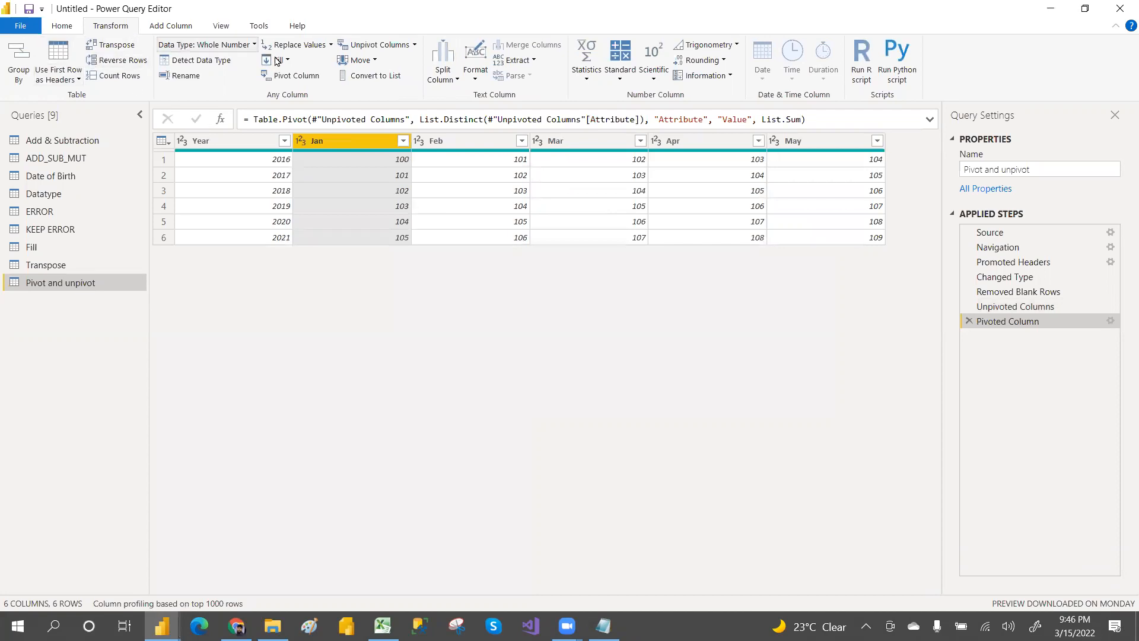
pyautogui.click(61, 27)
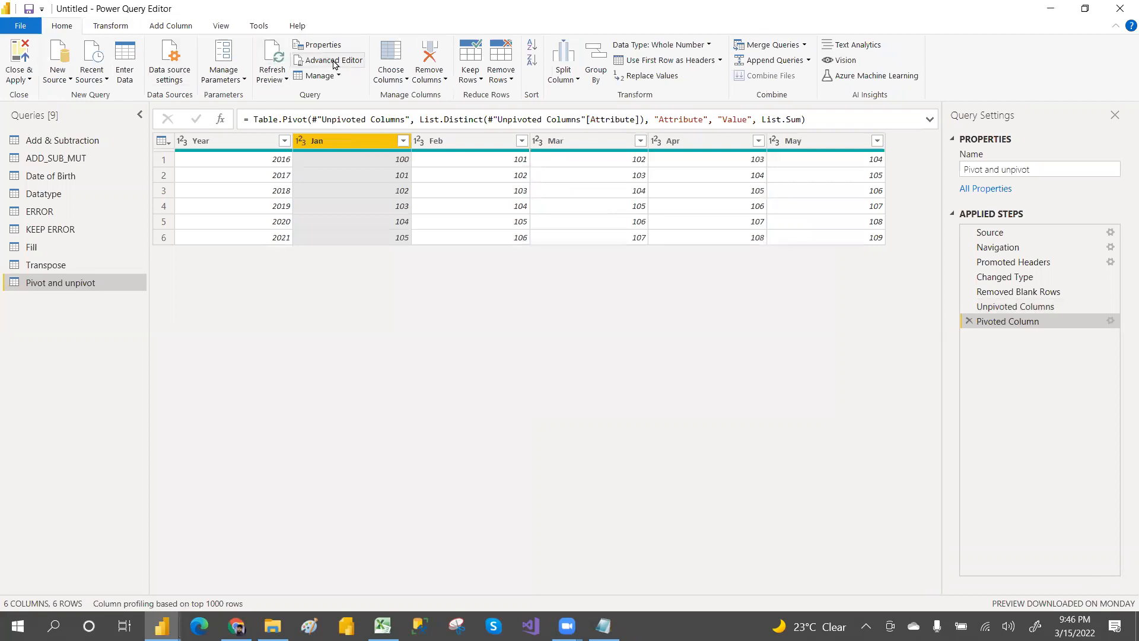
pyautogui.click(112, 28)
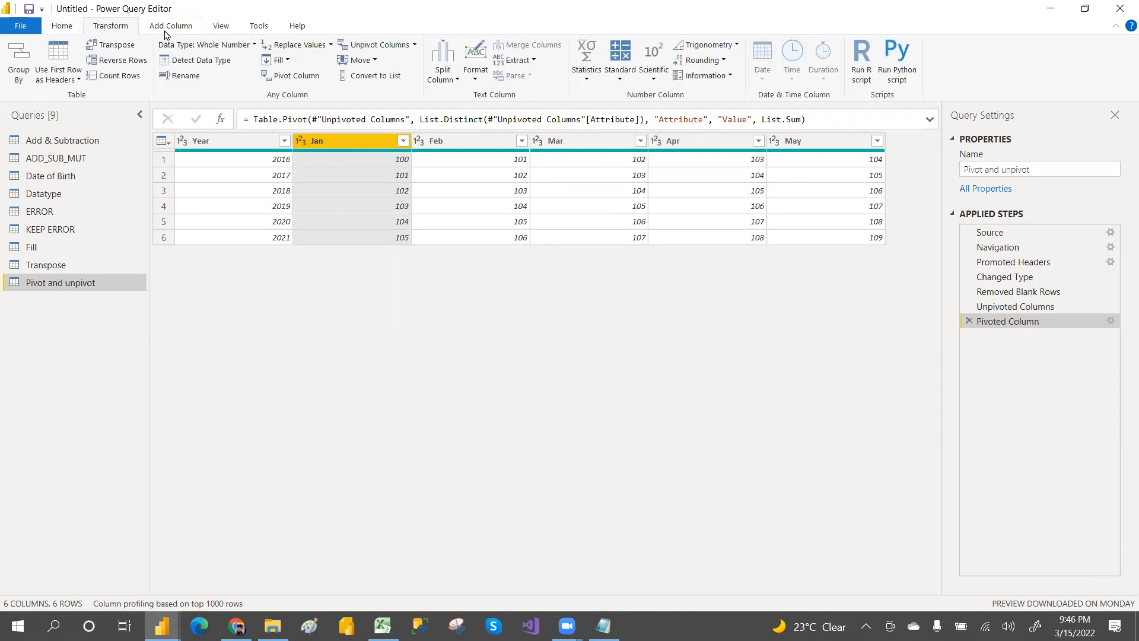
pyautogui.click(186, 27)
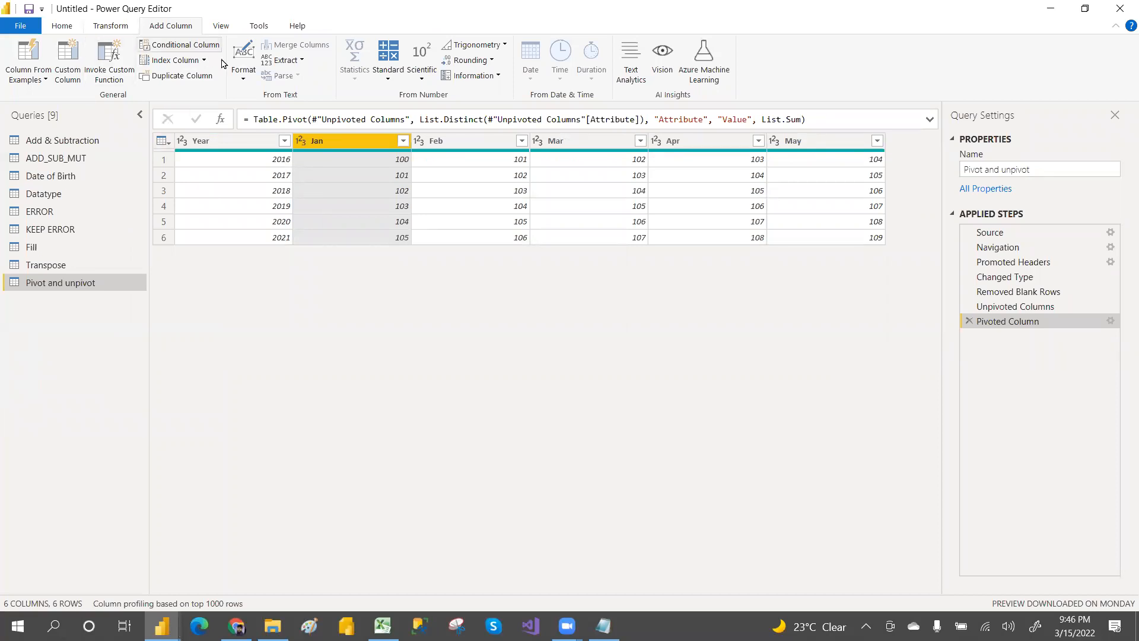
pyautogui.click(108, 24)
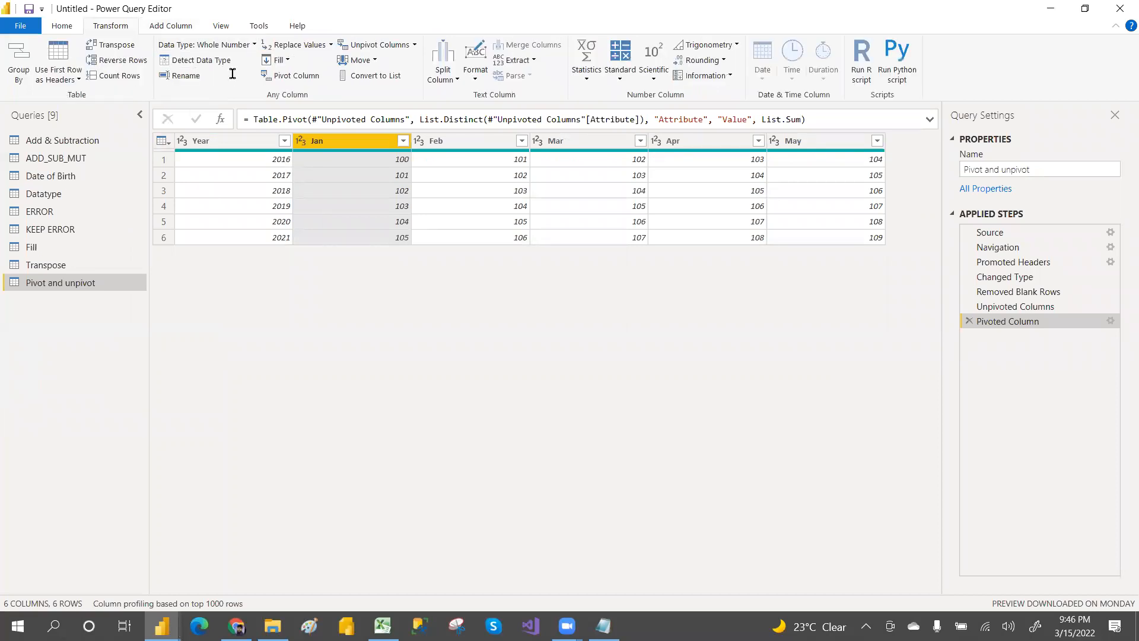
pyautogui.hotkey('alt', 'Tab')
pyautogui.hotkey('alt', 'Tab')
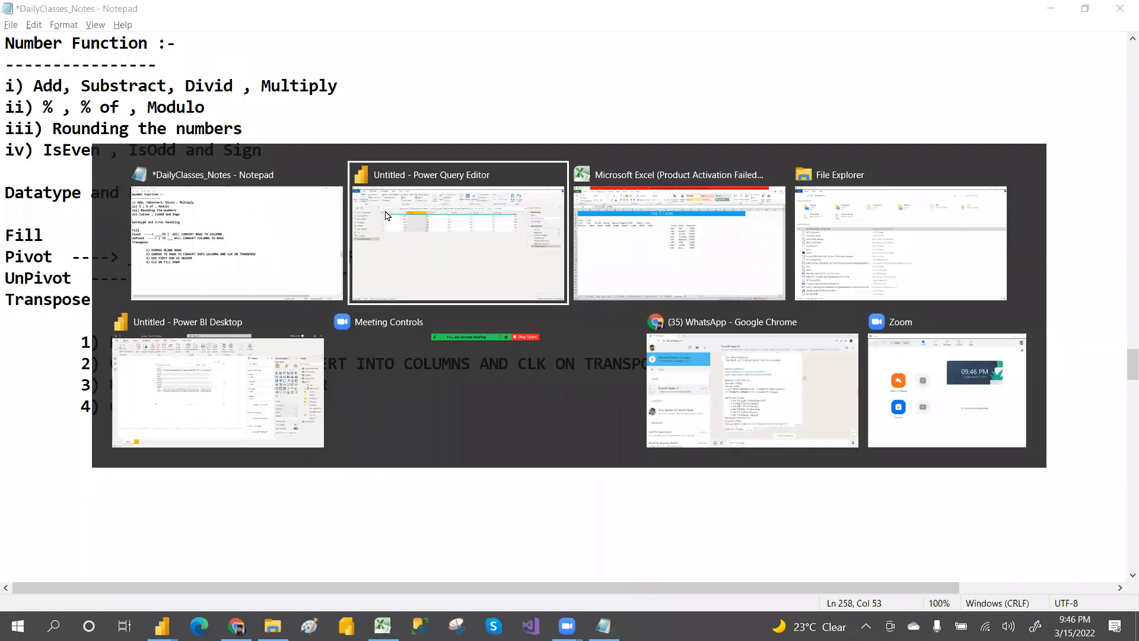
pyautogui.hotkey('alt', 'Tab')
pyautogui.hotkey('alt', 'Tab')
pyautogui.hotkey('alt', 'Tab')
pyautogui.hotkey('alt', 'Tab')
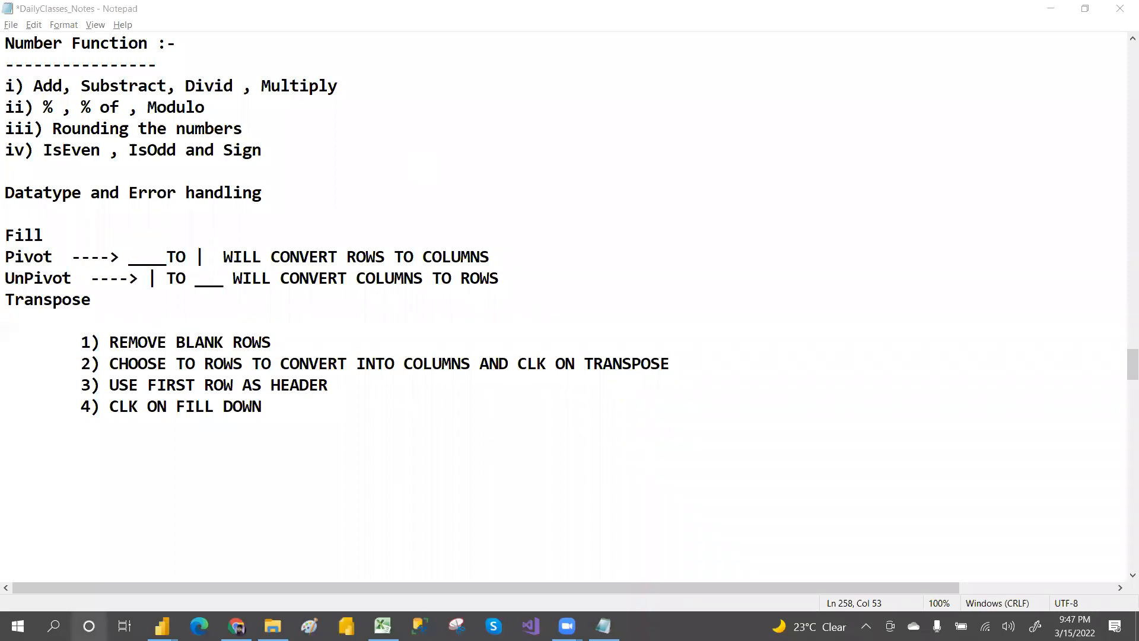
pyautogui.moveTo(163, 628)
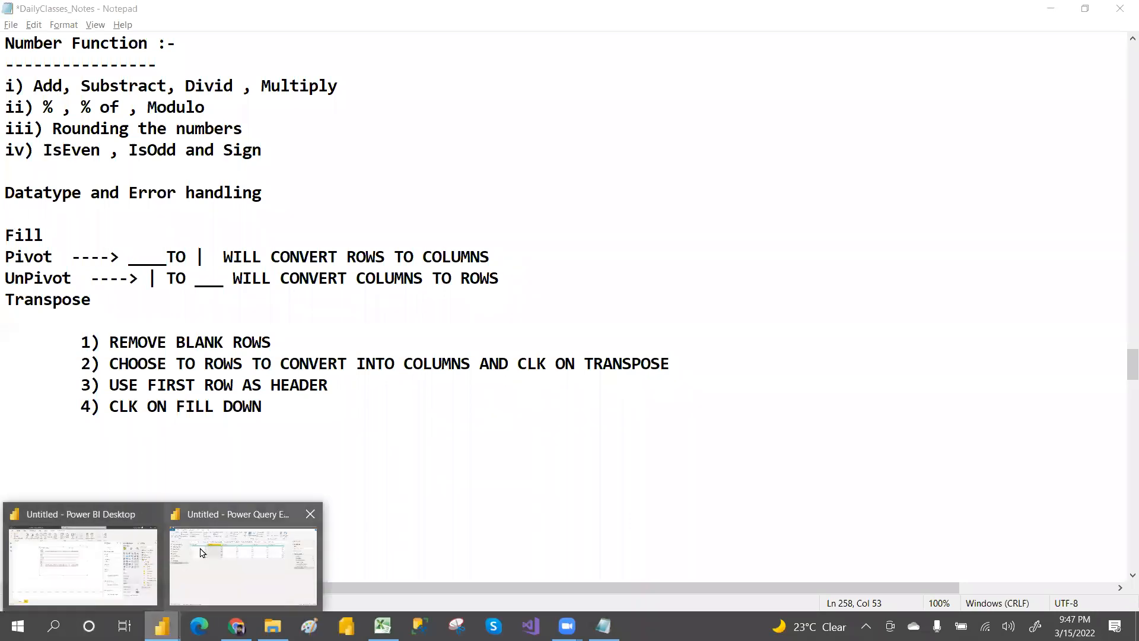
pyautogui.click(200, 544)
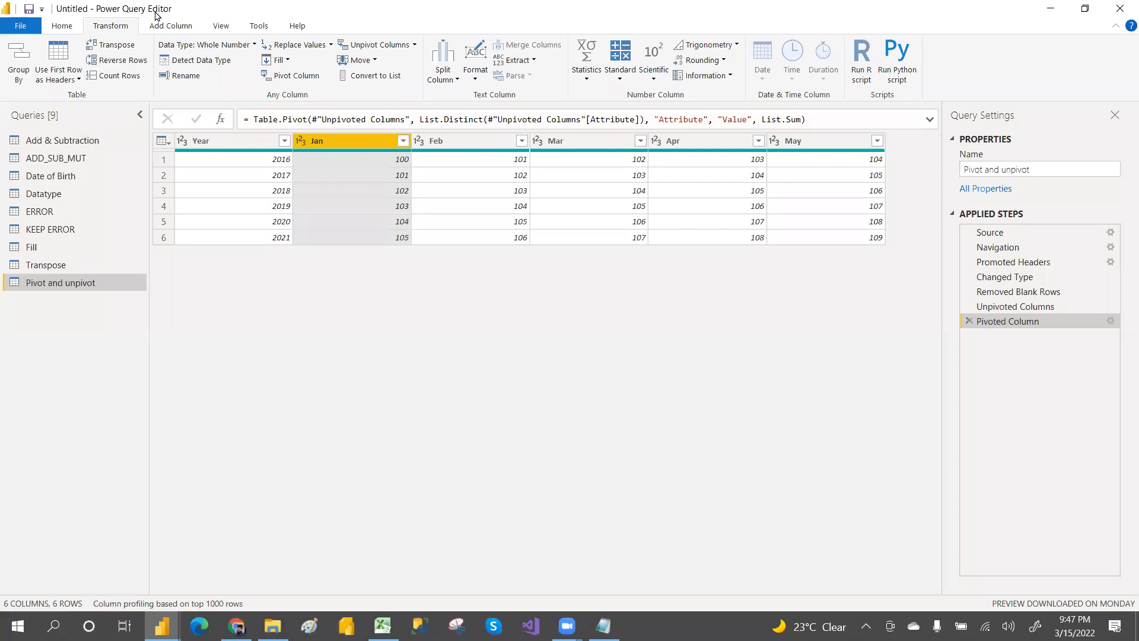
# View the Date of Birth query and the Datatype query with the column-adding commands shown
pyautogui.click(170, 28)
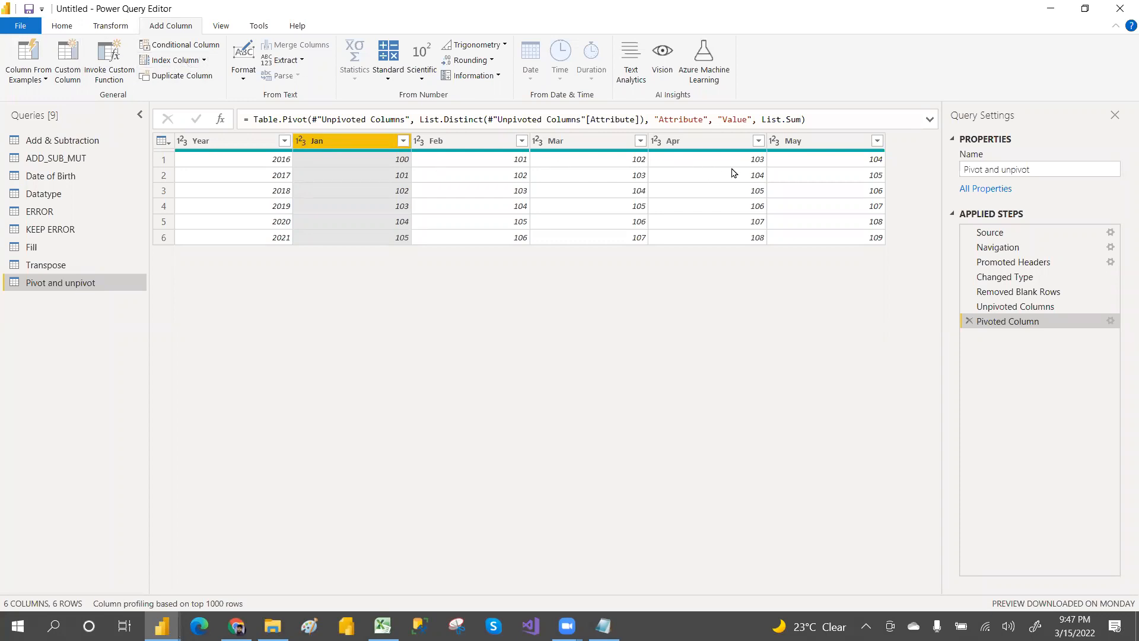
pyautogui.click(51, 178)
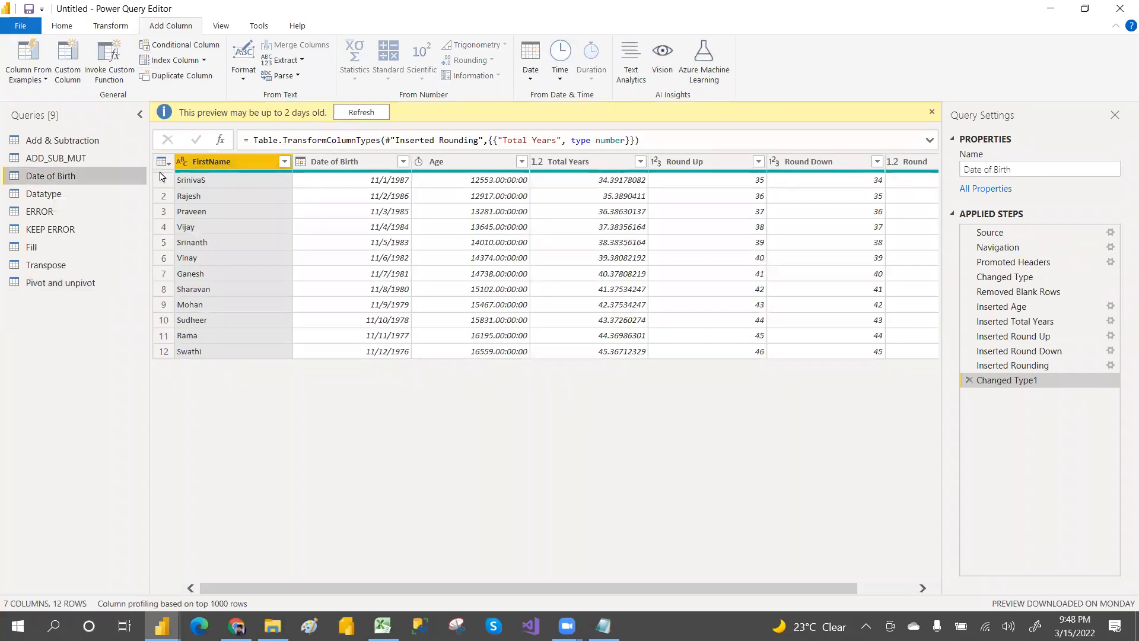
pyautogui.click(70, 194)
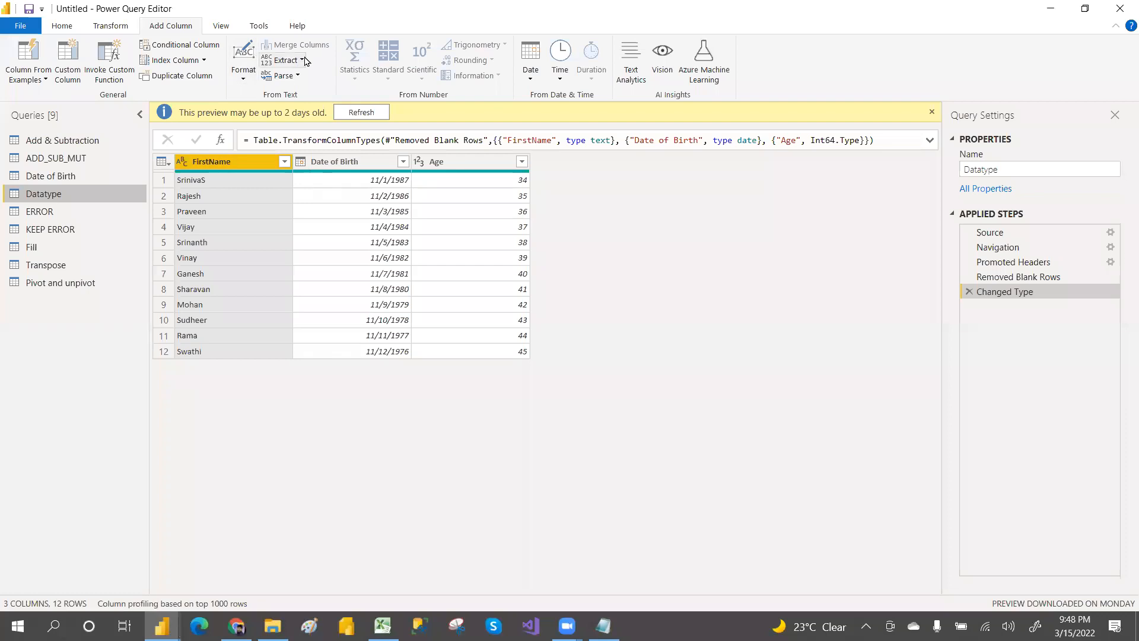
# Add a default index column to the Datatype query, and delete the added index step
pyautogui.click(175, 61)
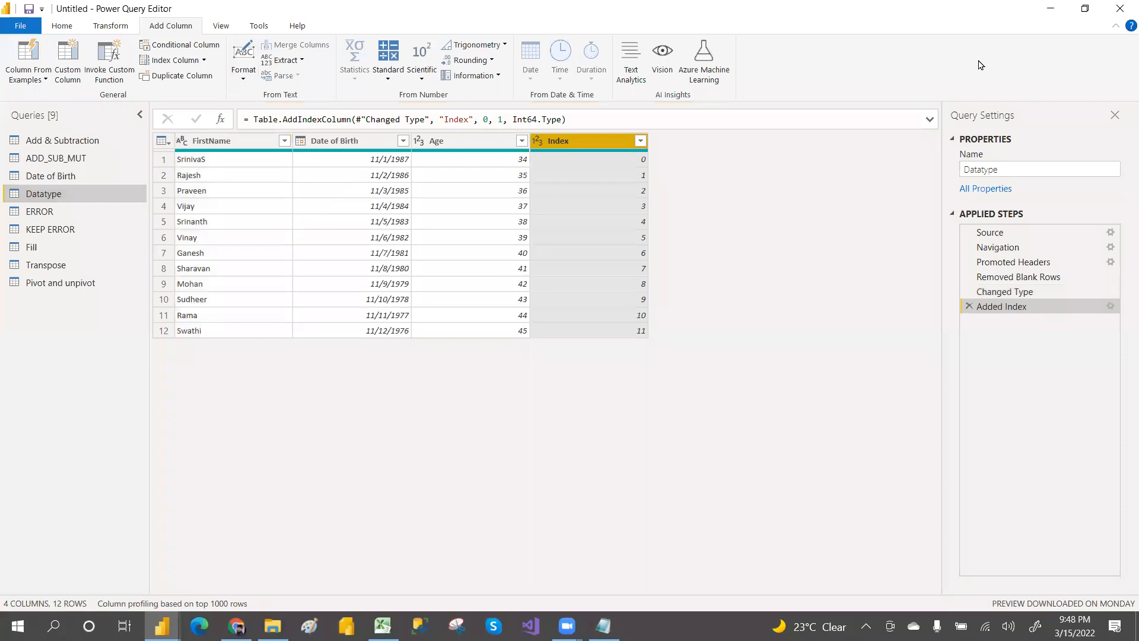
pyautogui.click(969, 306)
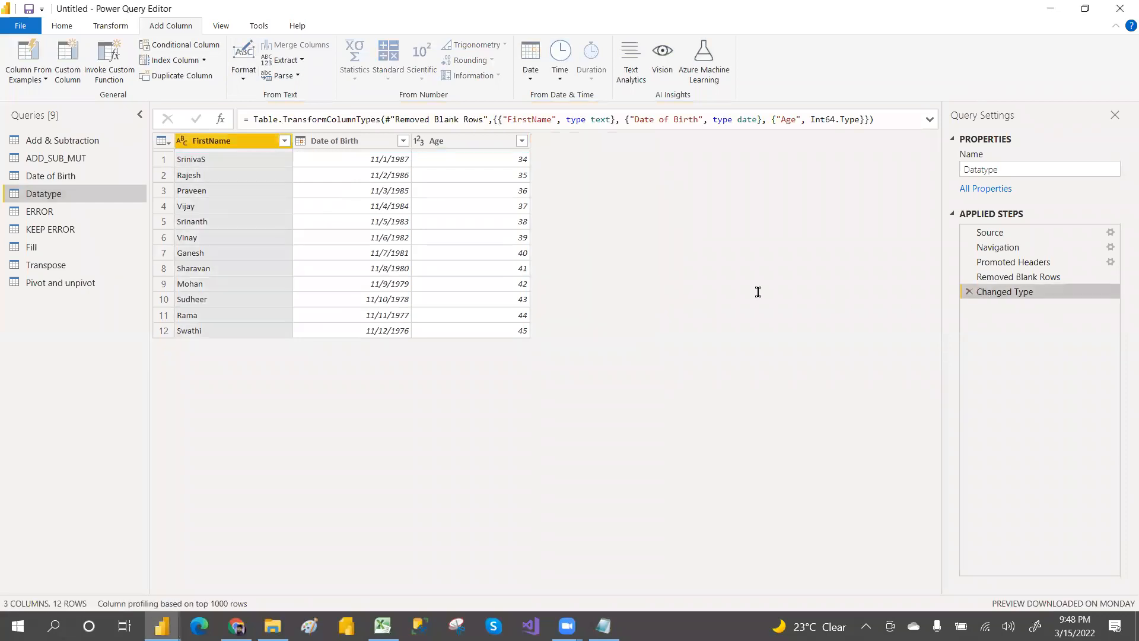
# Add two index columns to the Datatype query, one starting from 0 and one starting from 1
pyautogui.click(204, 61)
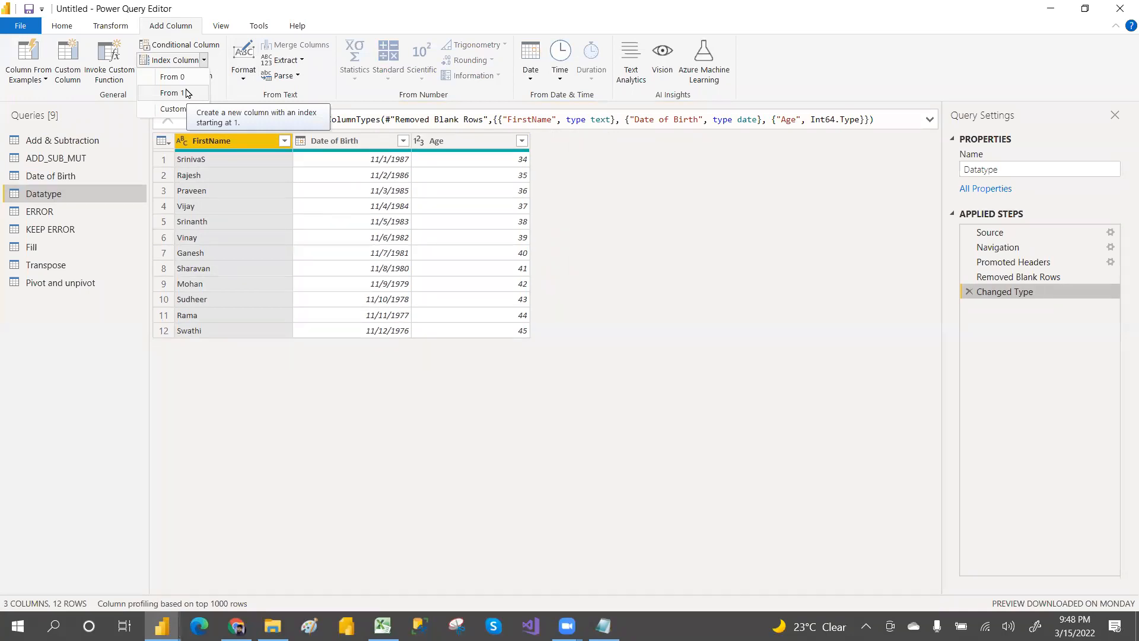
pyautogui.click(172, 76)
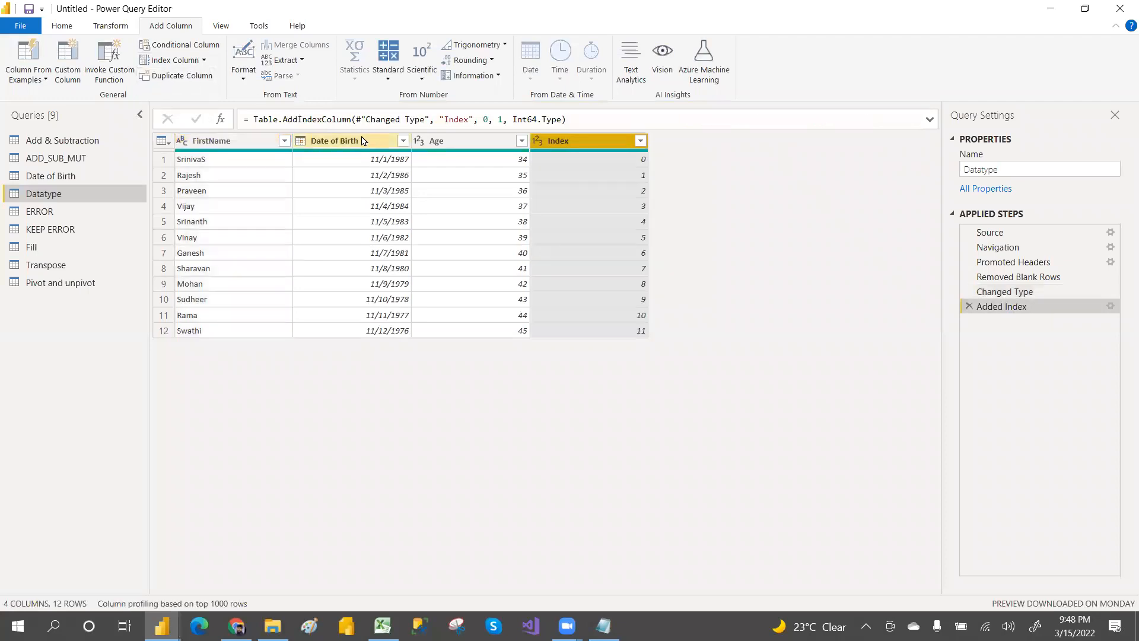
pyautogui.click(206, 64)
pyautogui.click(174, 94)
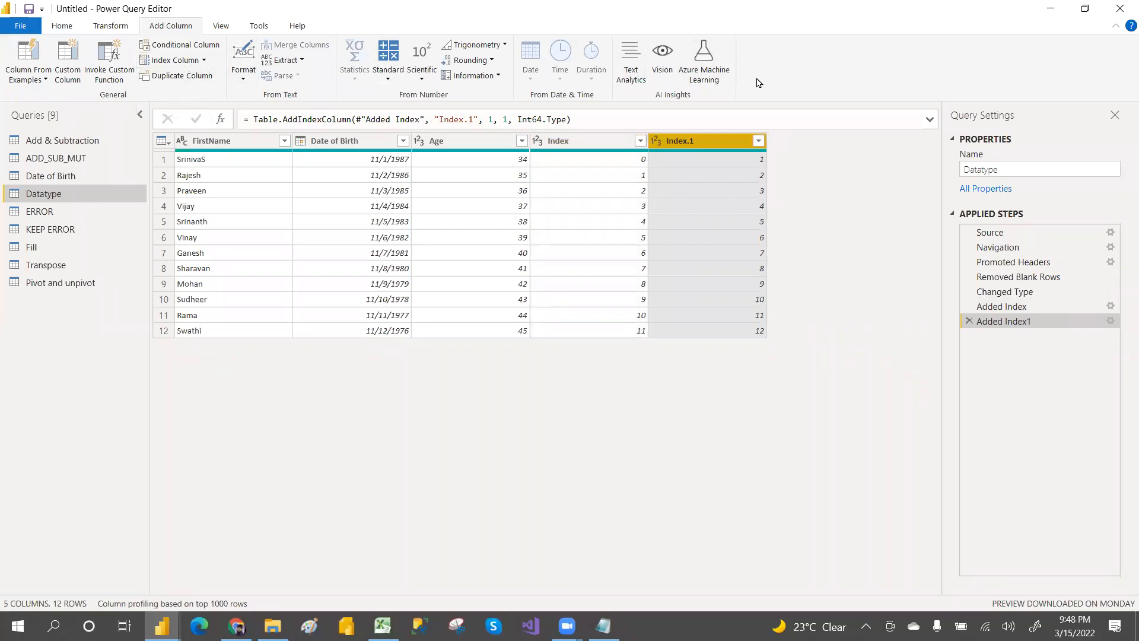
pyautogui.click(418, 103)
# Add a custom index column with starting index 100 and increment 5, and delete its applied step
pyautogui.click(205, 61)
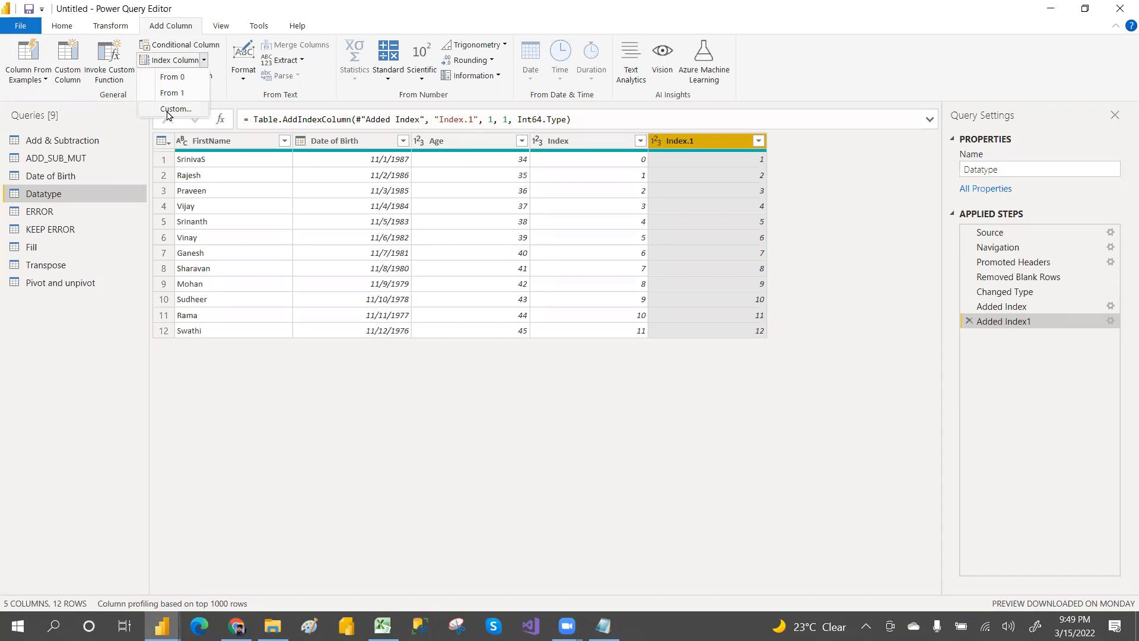
pyautogui.click(169, 113)
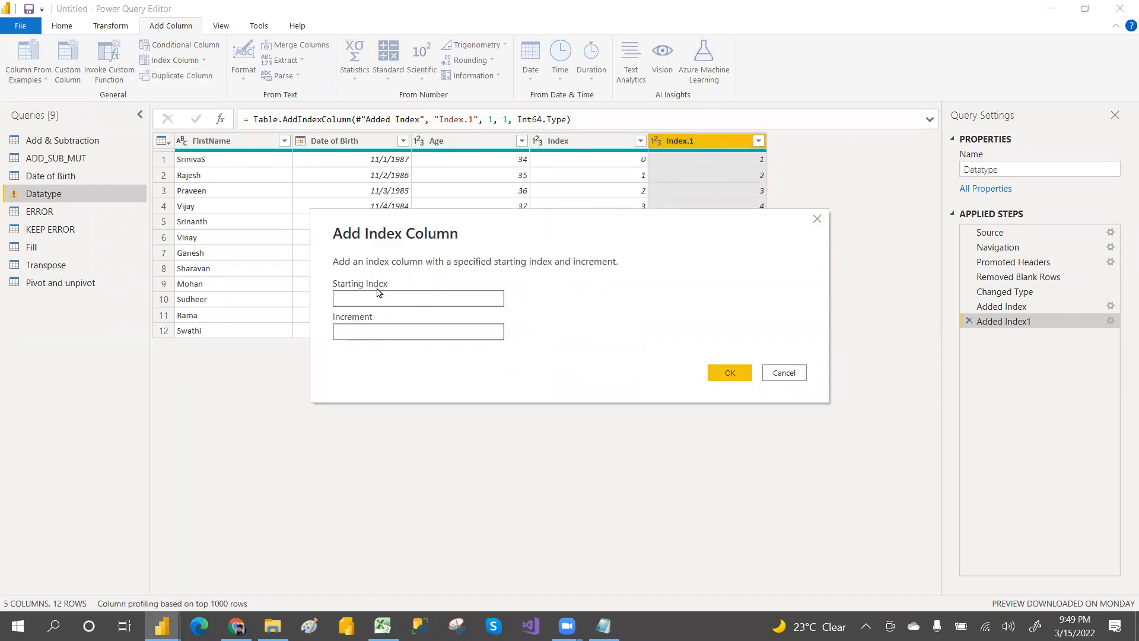
pyautogui.write('100')
pyautogui.click(356, 331)
pyautogui.write('5')
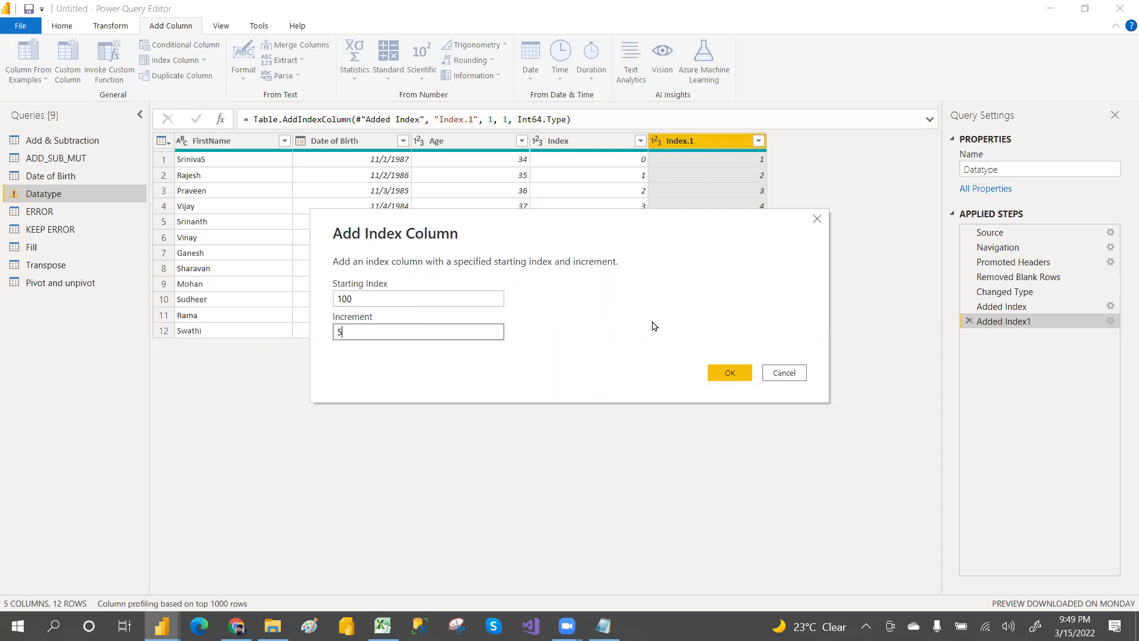
pyautogui.click(730, 375)
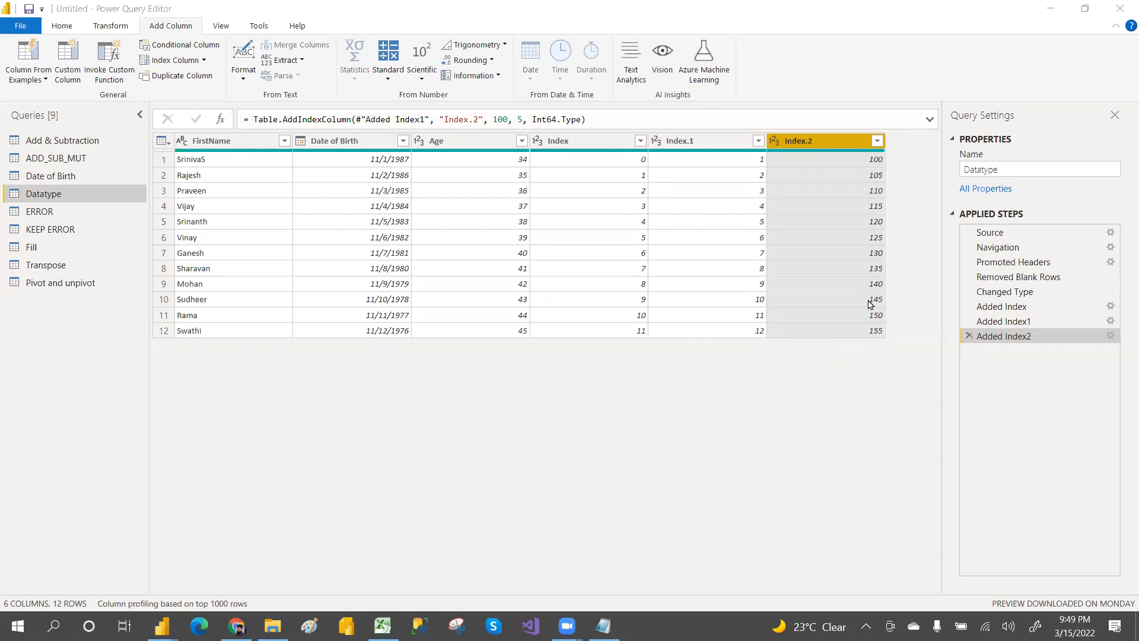
pyautogui.click(969, 336)
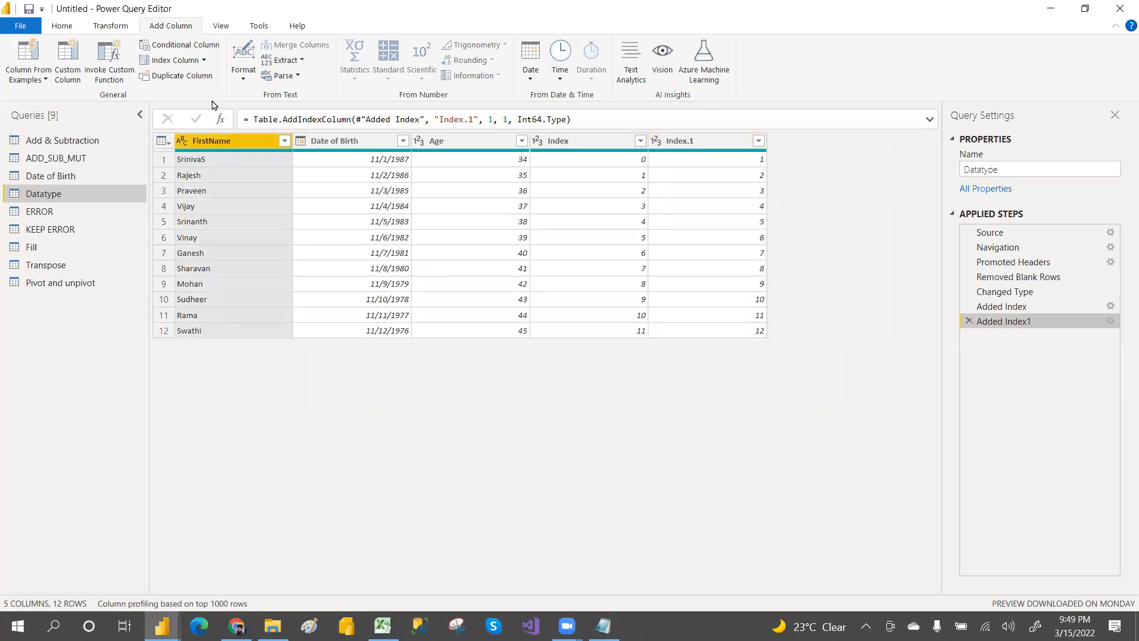
# Add a custom index column to the Datatype query again, with starting index 100 and increment 5
pyautogui.click(203, 60)
pyautogui.click(177, 110)
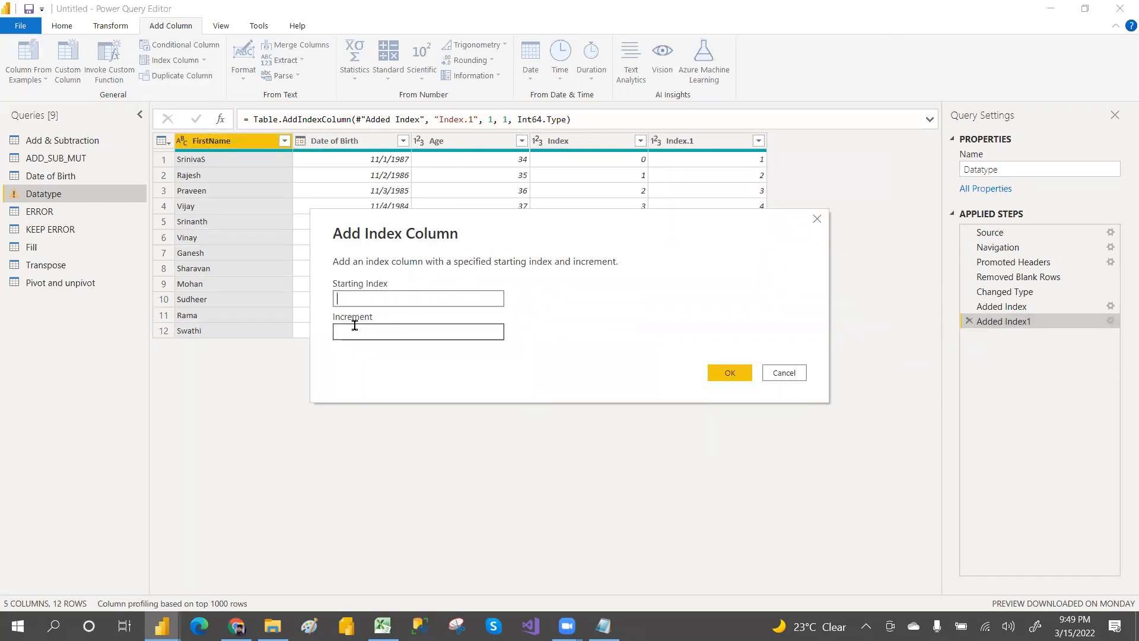
pyautogui.write('100')
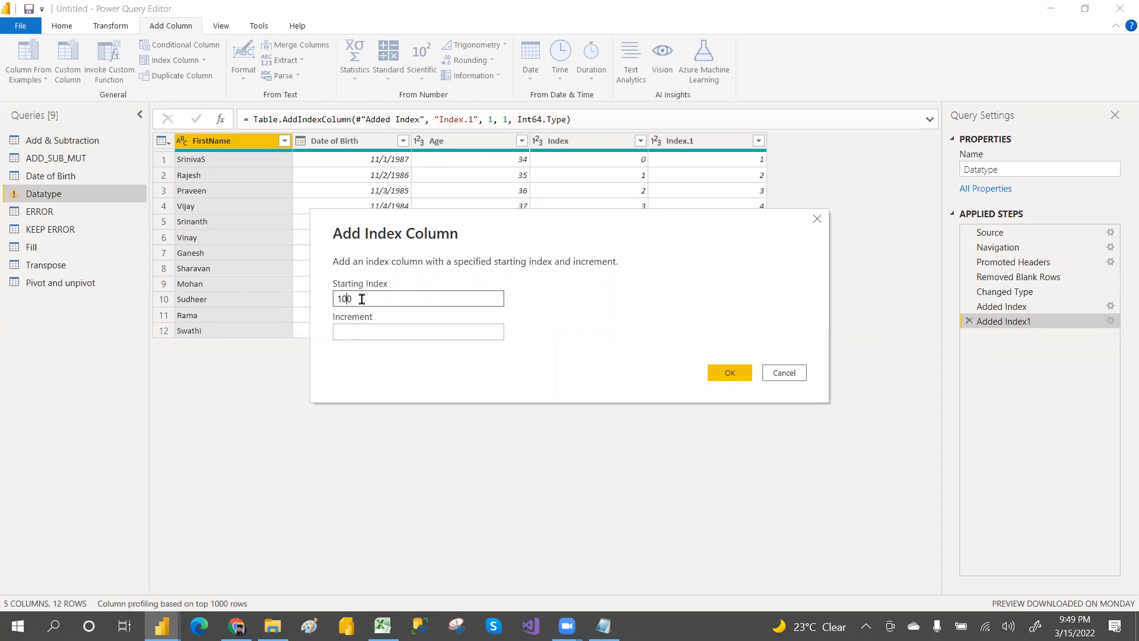
pyautogui.click(348, 330)
pyautogui.write('5')
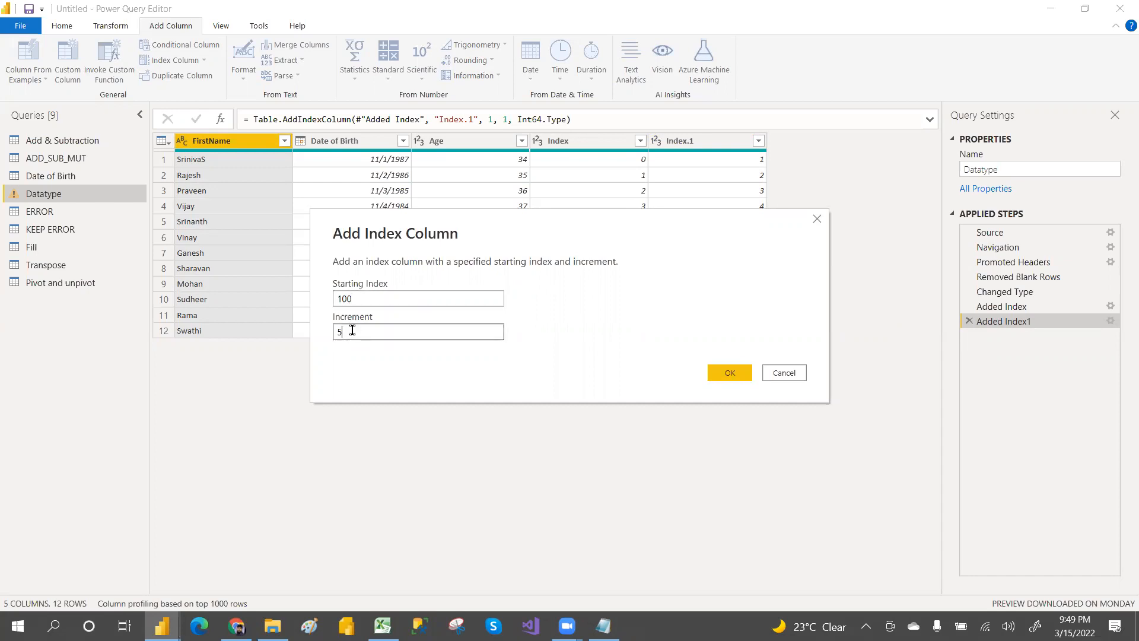
pyautogui.click(731, 374)
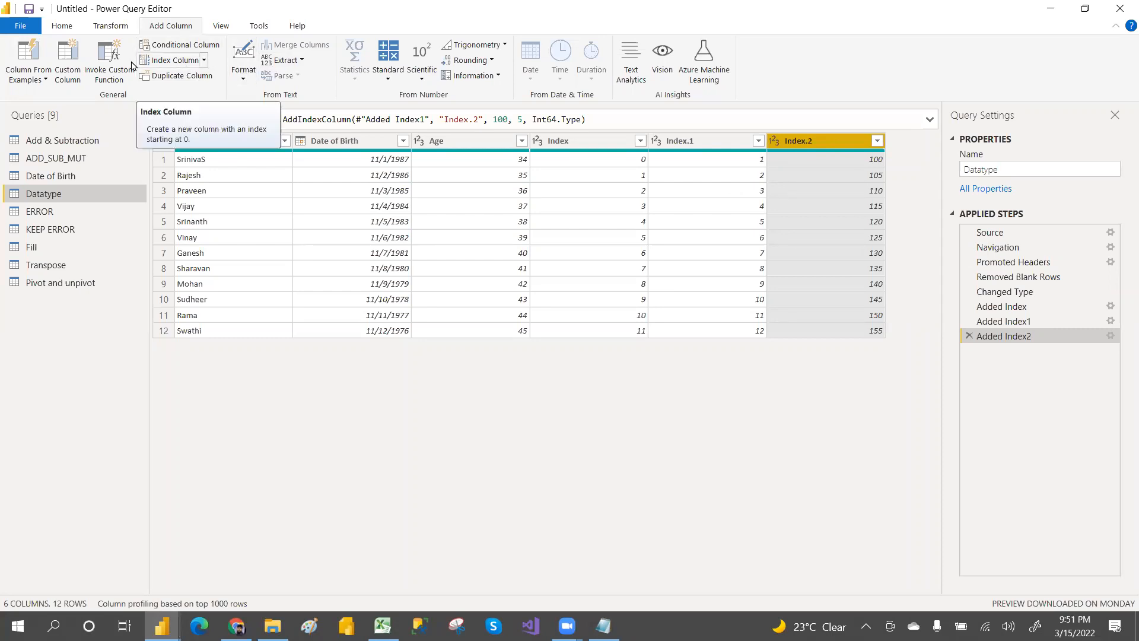
# Duplicate the FirstName column, and delete the duplicated column step
pyautogui.click(242, 153)
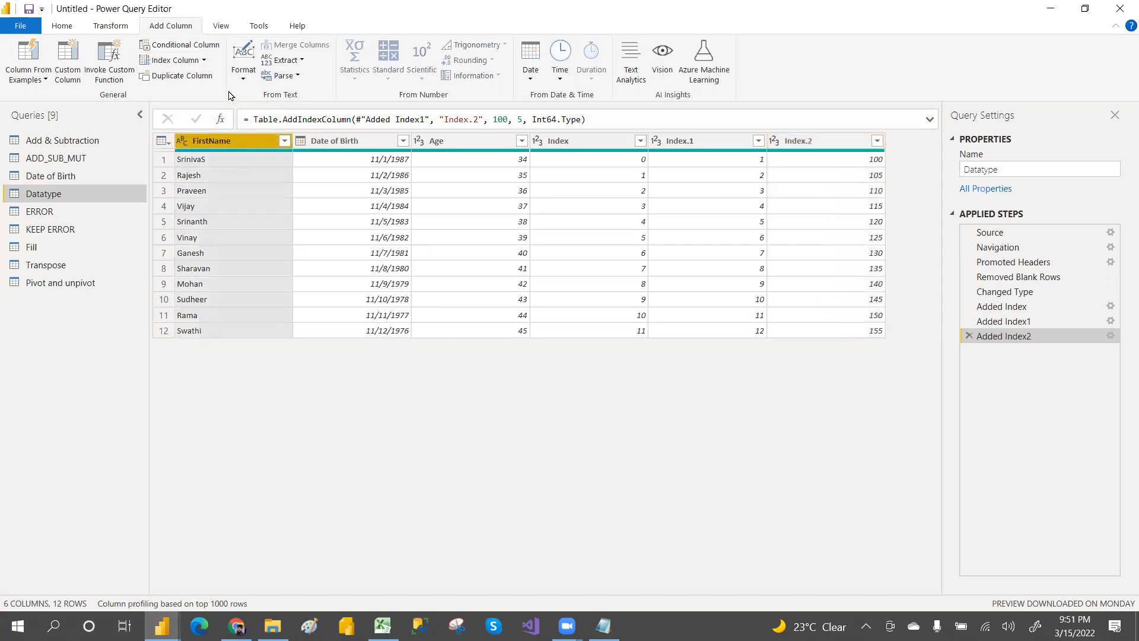
pyautogui.click(188, 78)
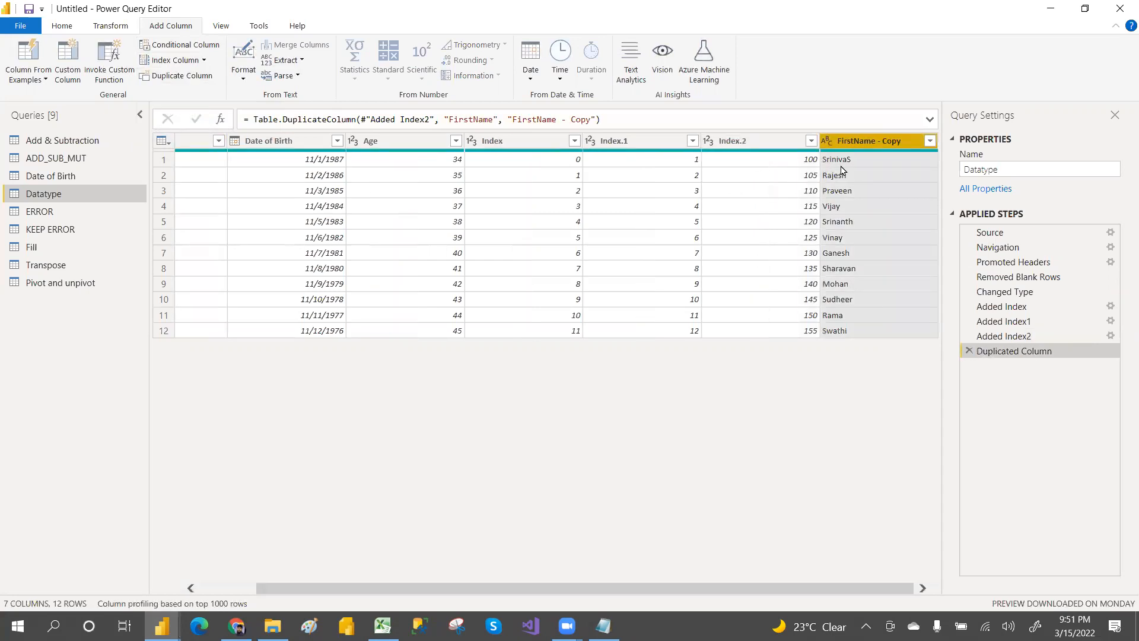
pyautogui.click(969, 350)
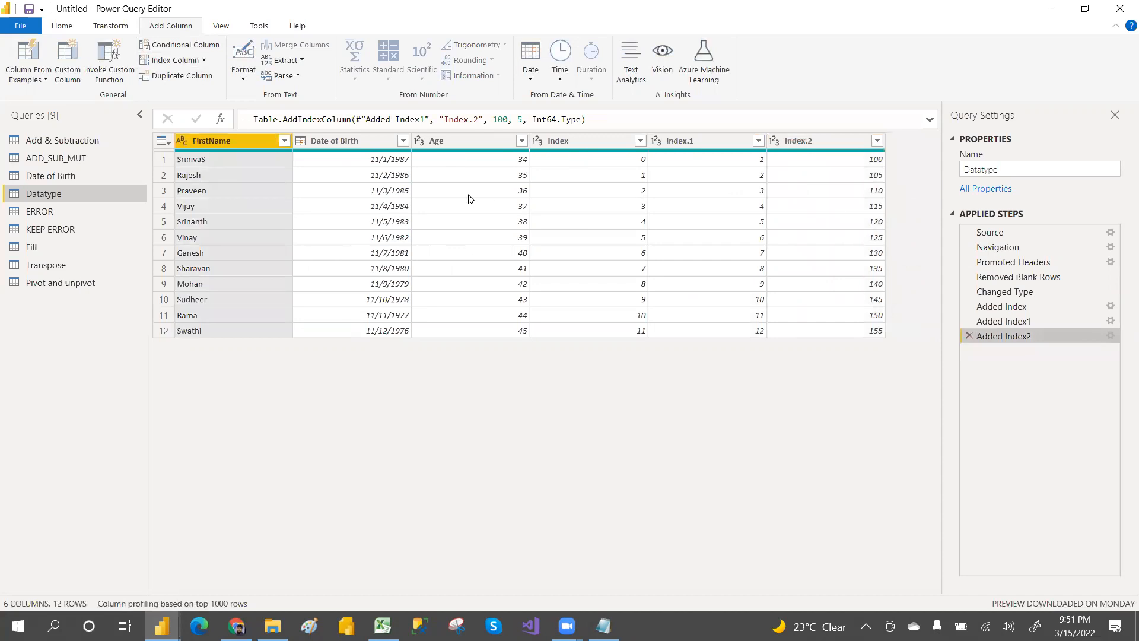